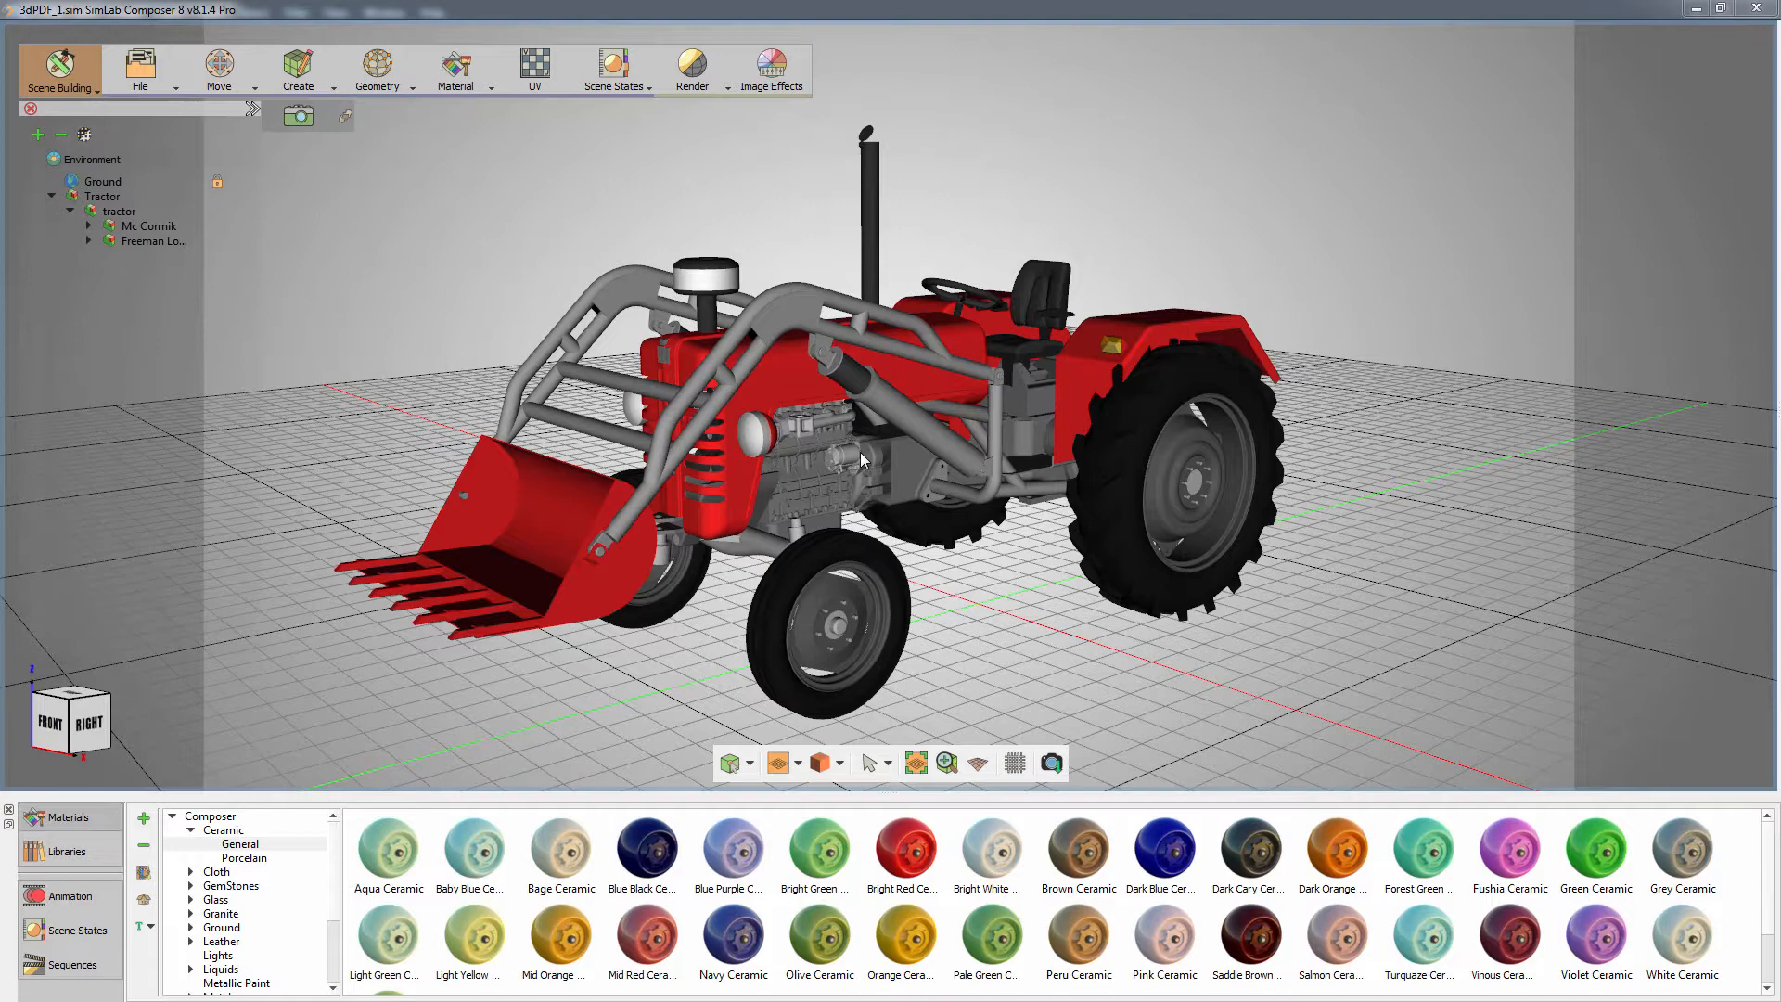
- Open the annotation creation tool and set the annotation color to red, #ff2323, keeping its dialog clear of the tractor
click(324, 88)
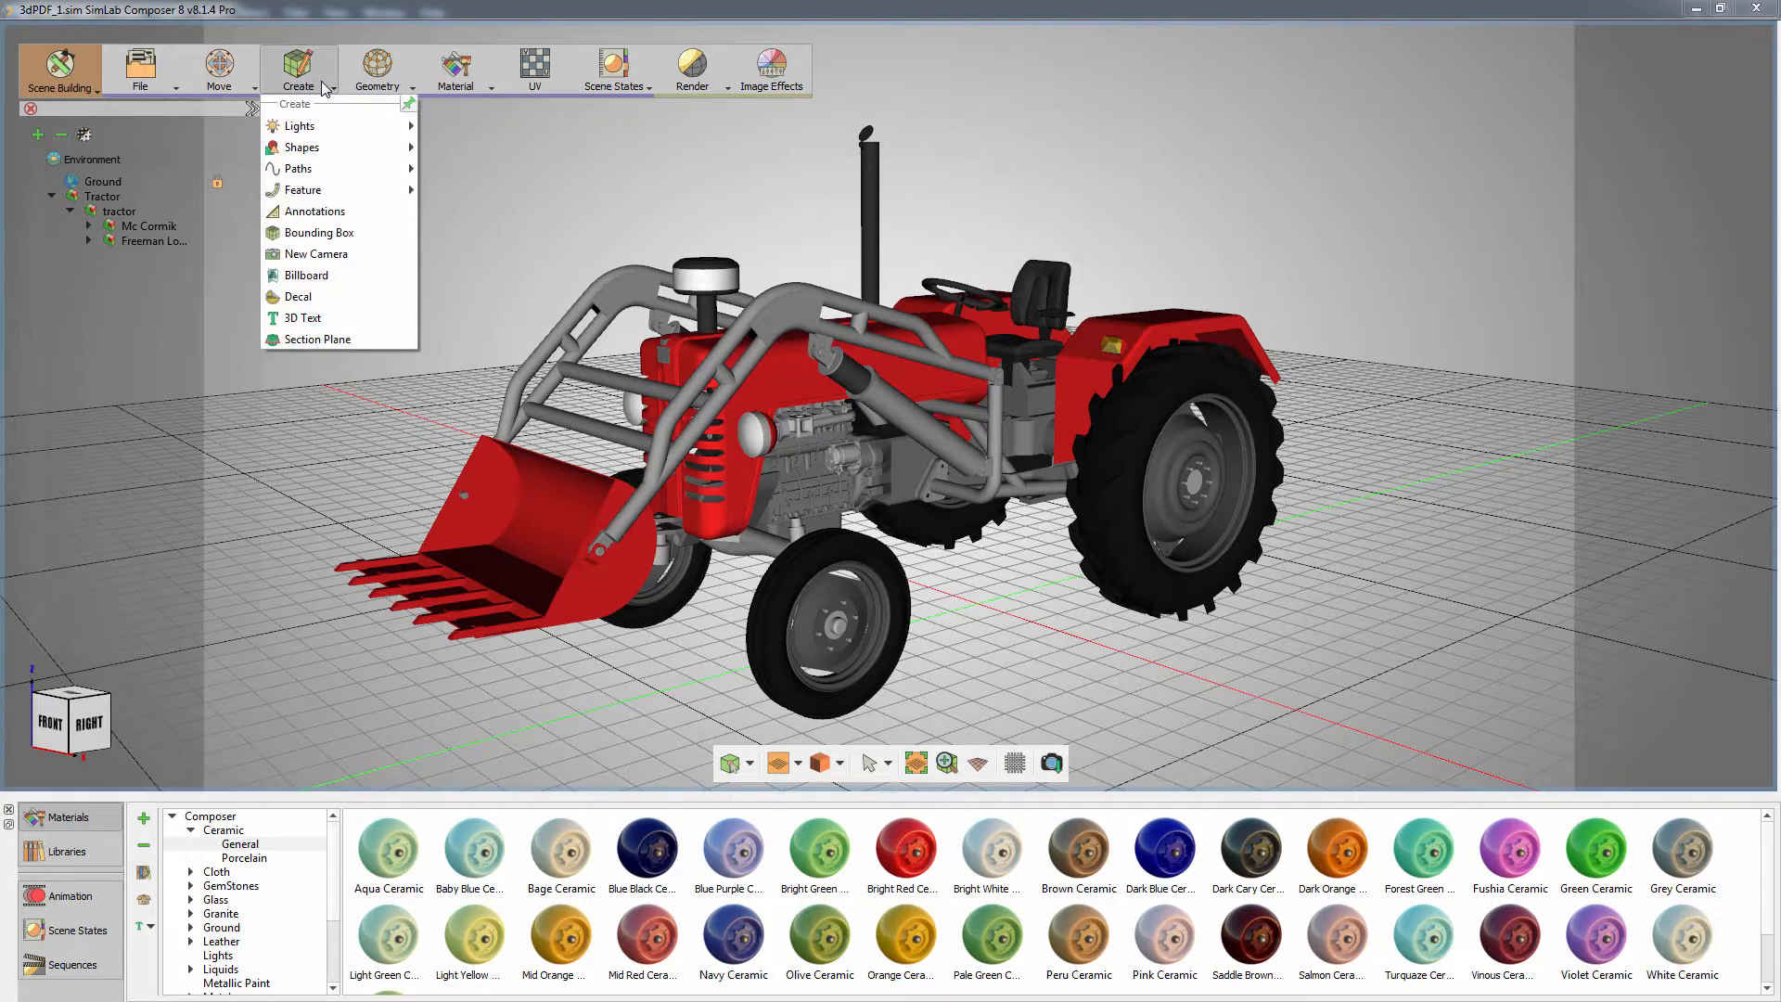
click(320, 212)
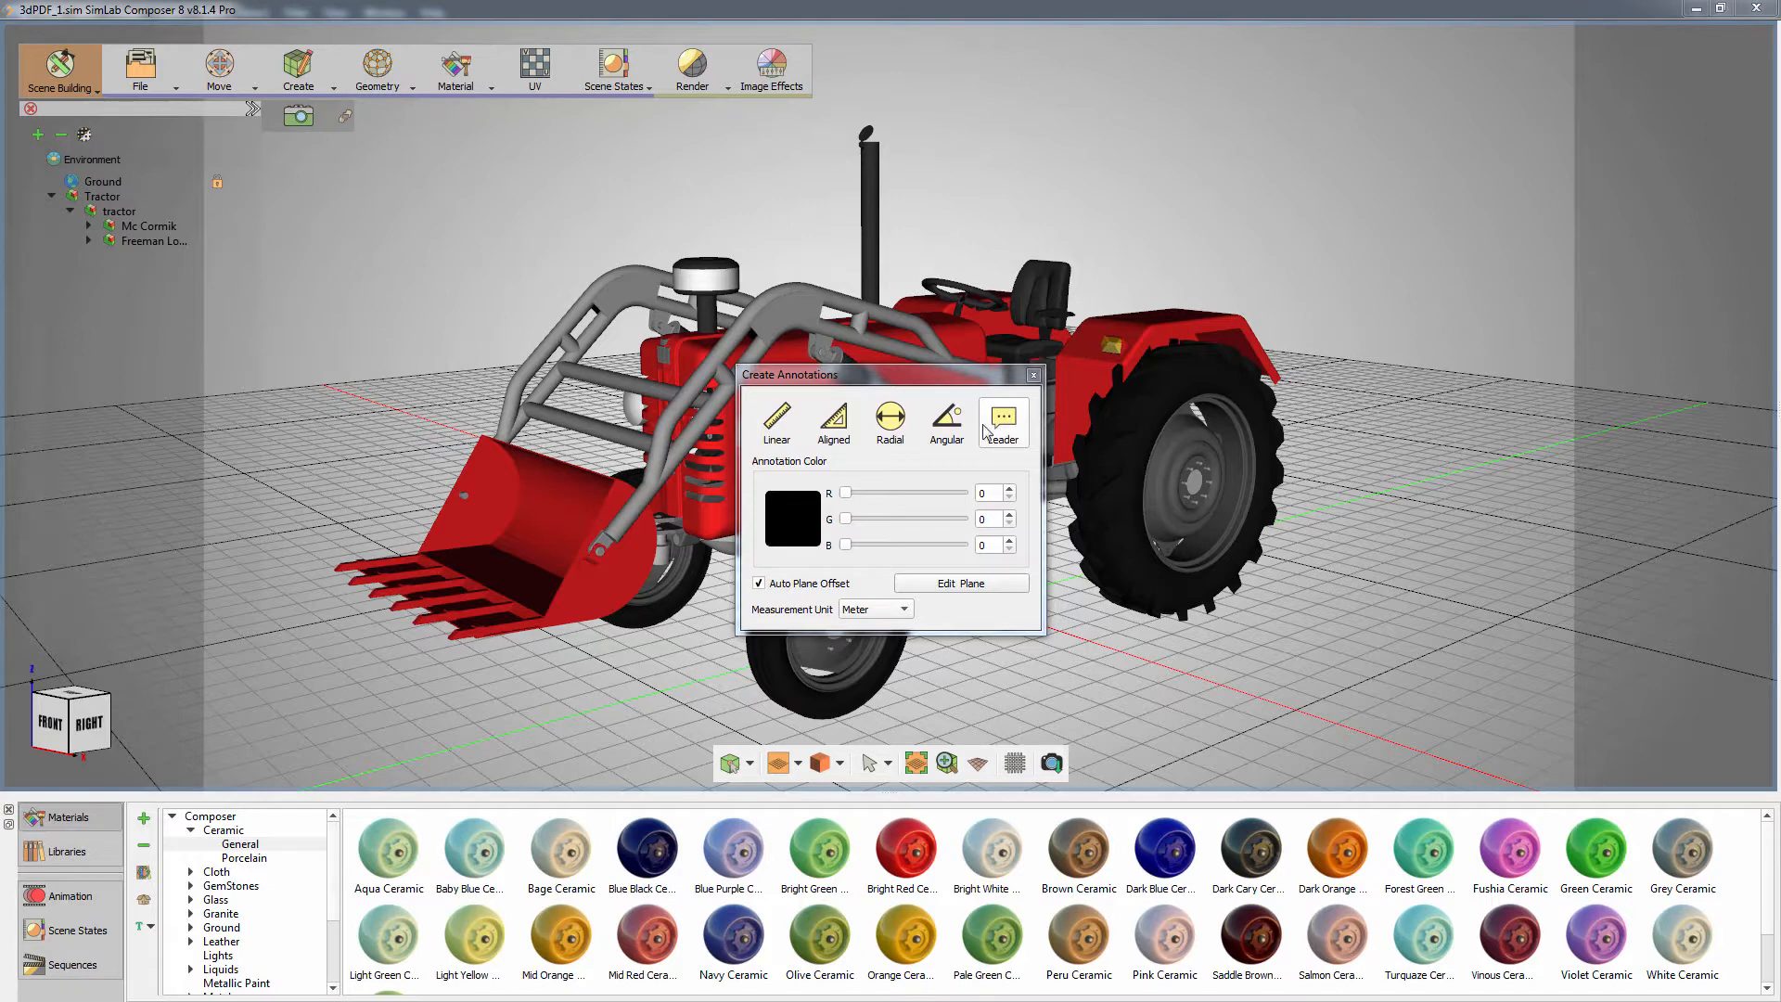
click(787, 510)
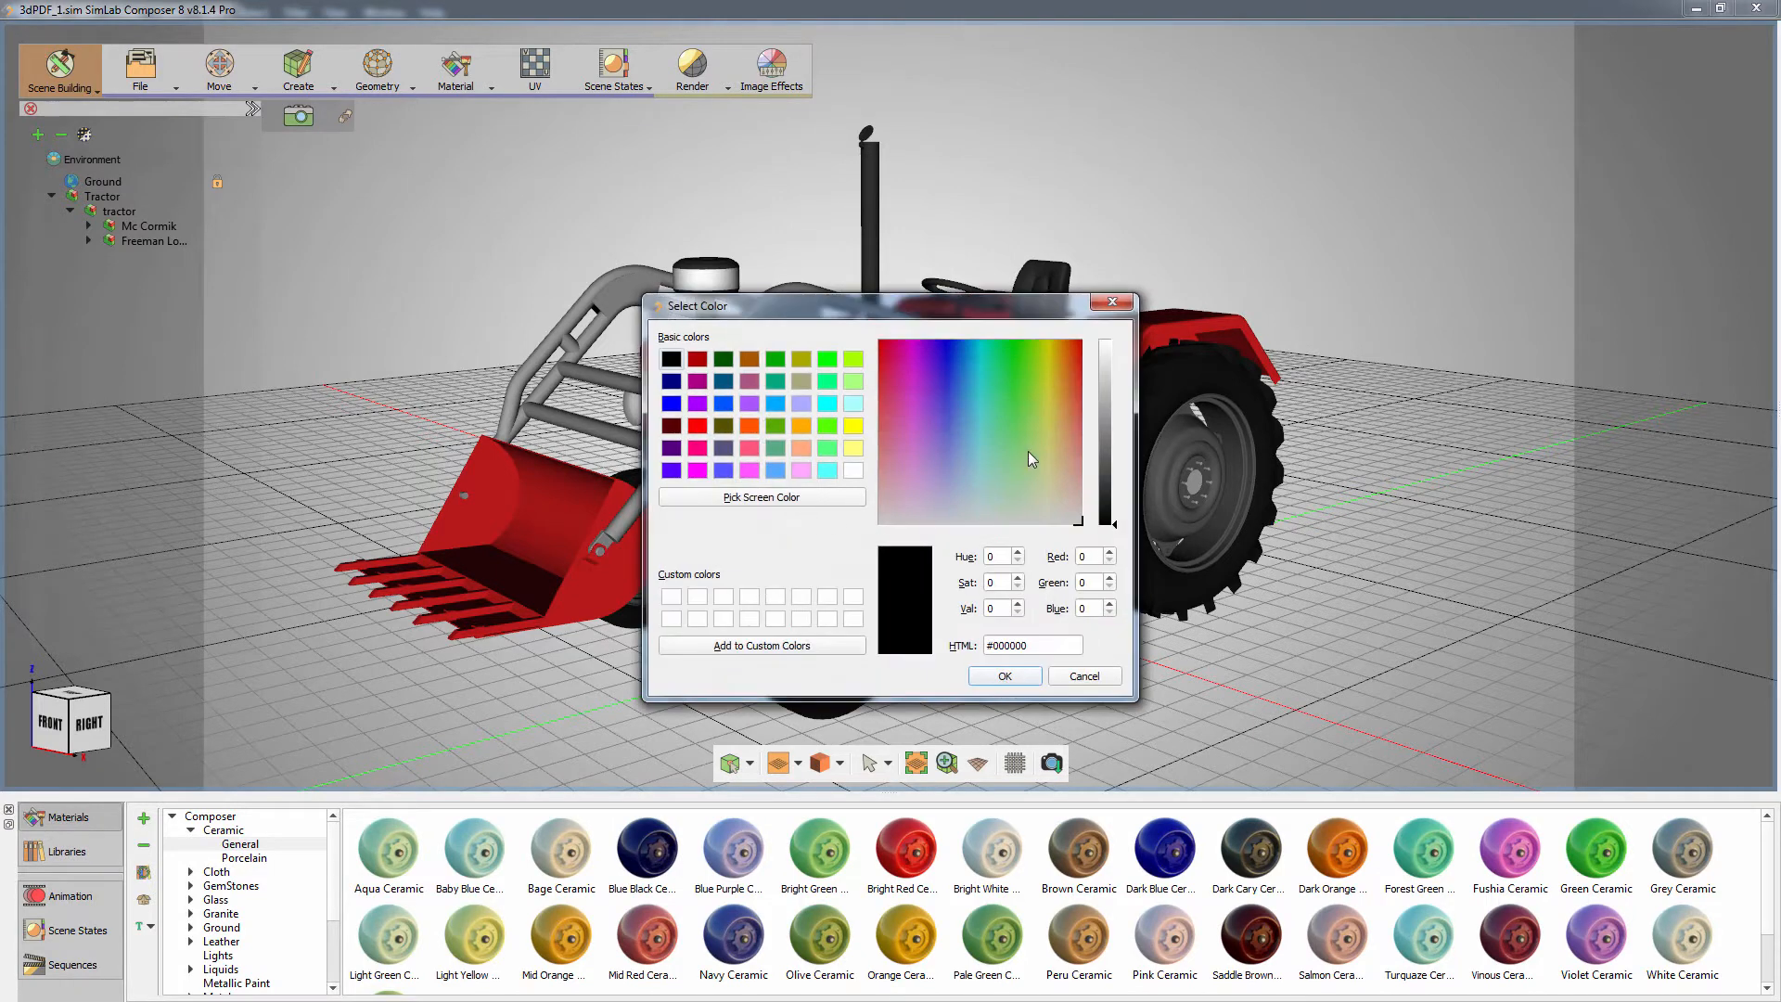
click(1078, 364)
click(1105, 342)
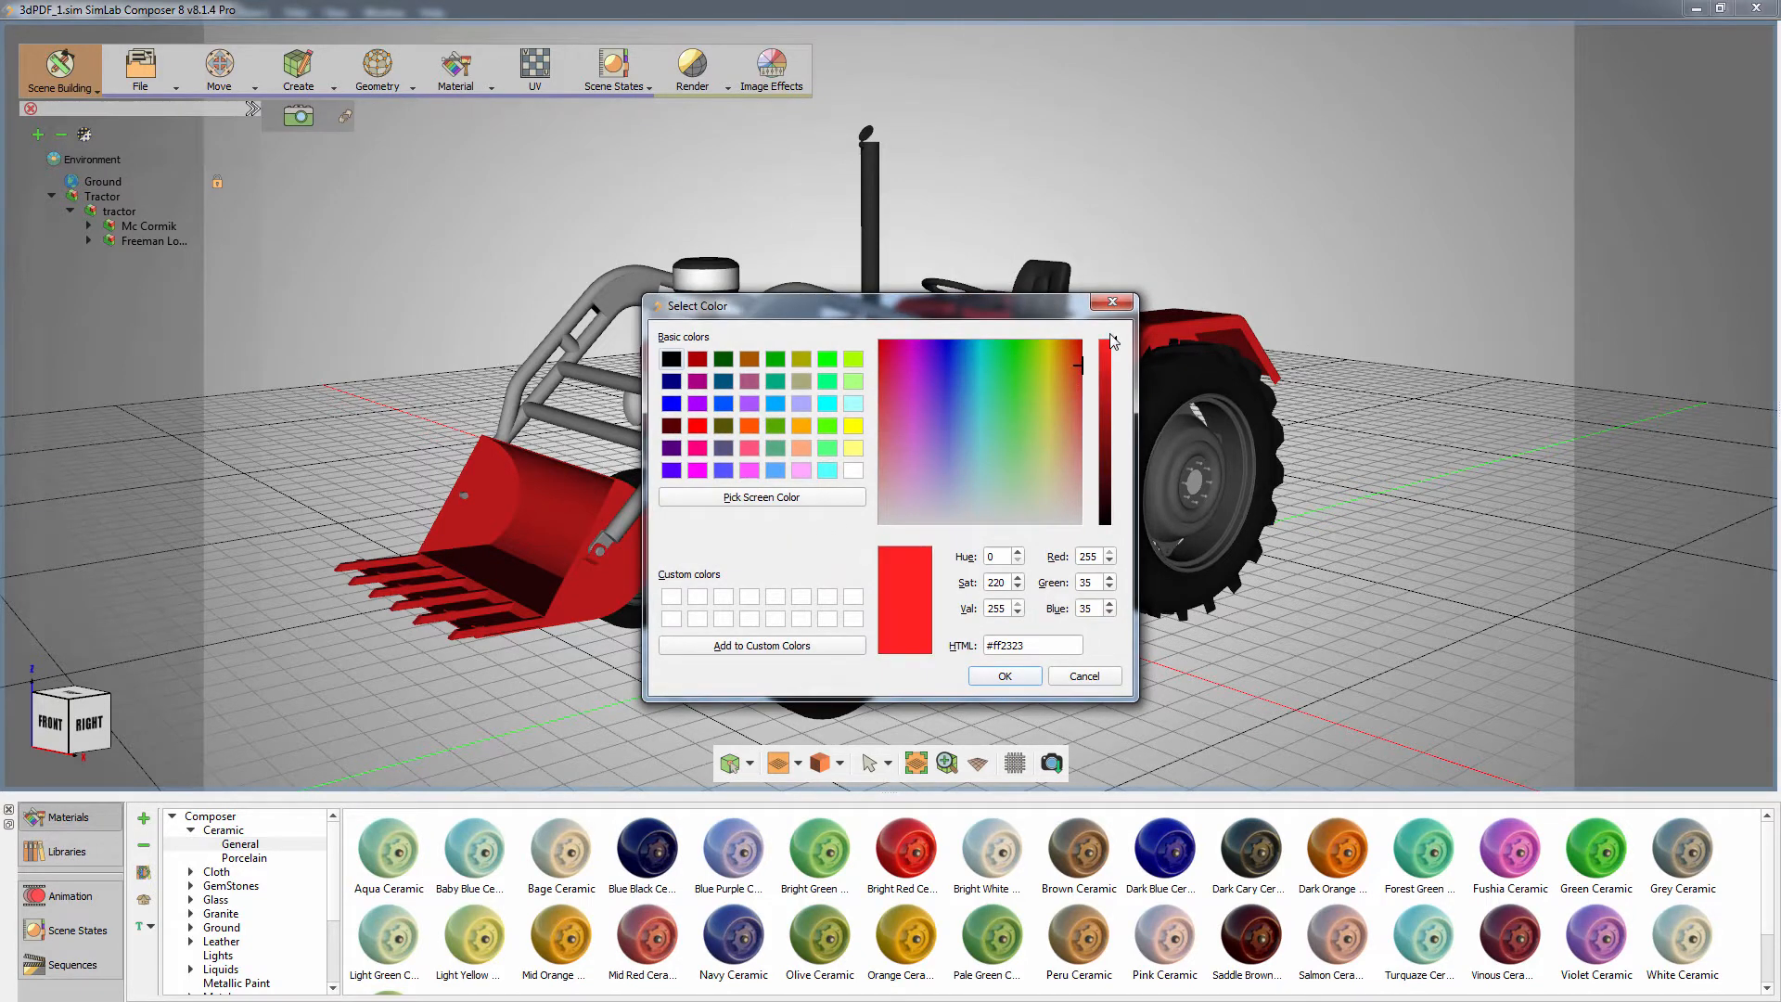
click(1002, 674)
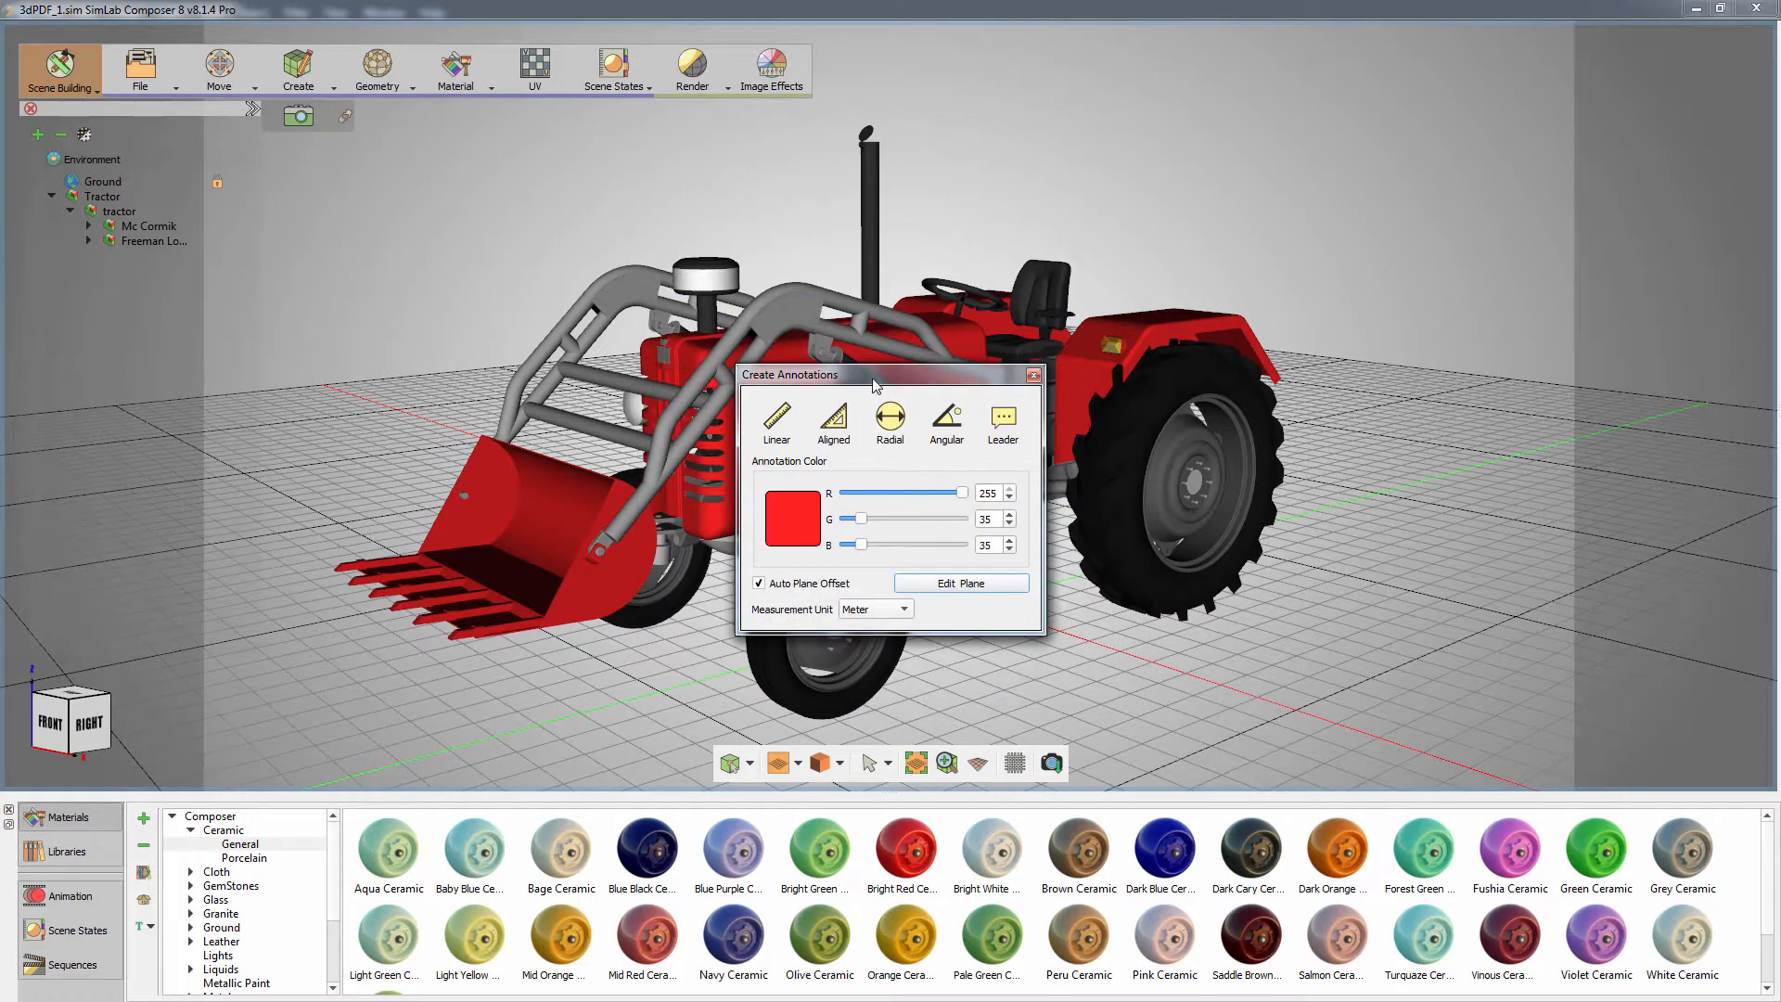
drag(873, 376, 1282, 337)
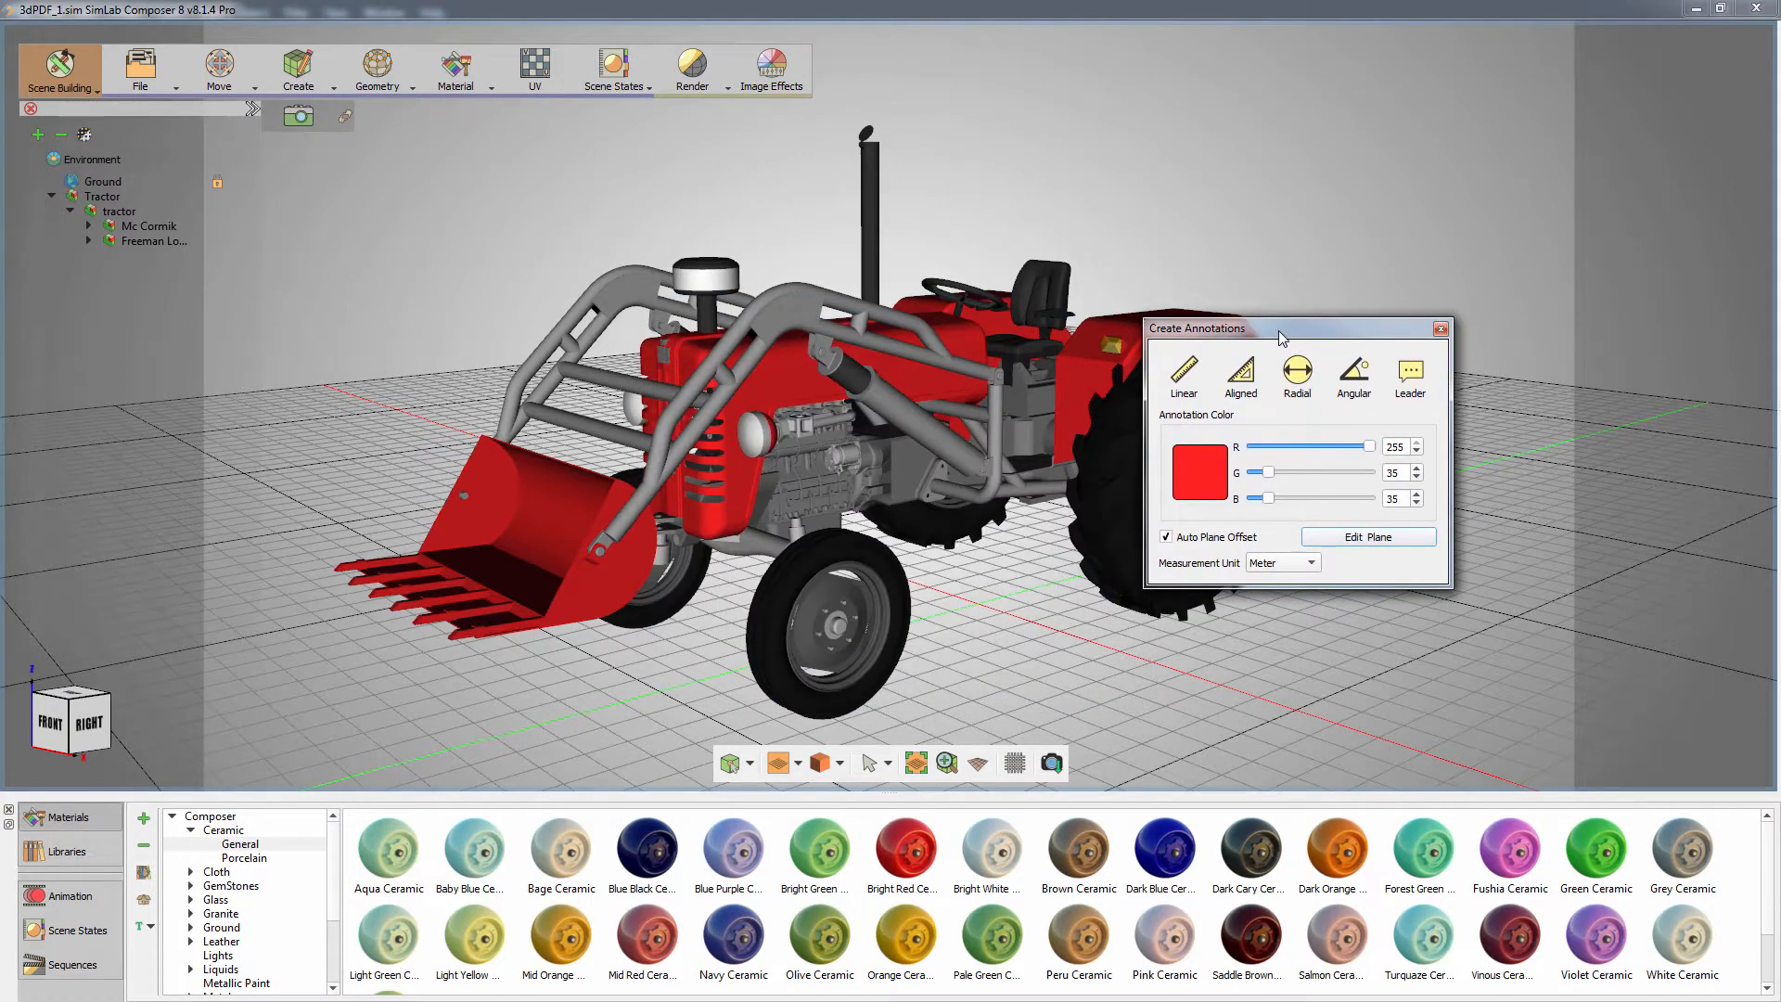
- Add a linear annotation across the width of the loader bucket's toothed edge, placed in front of the bucket
click(1191, 375)
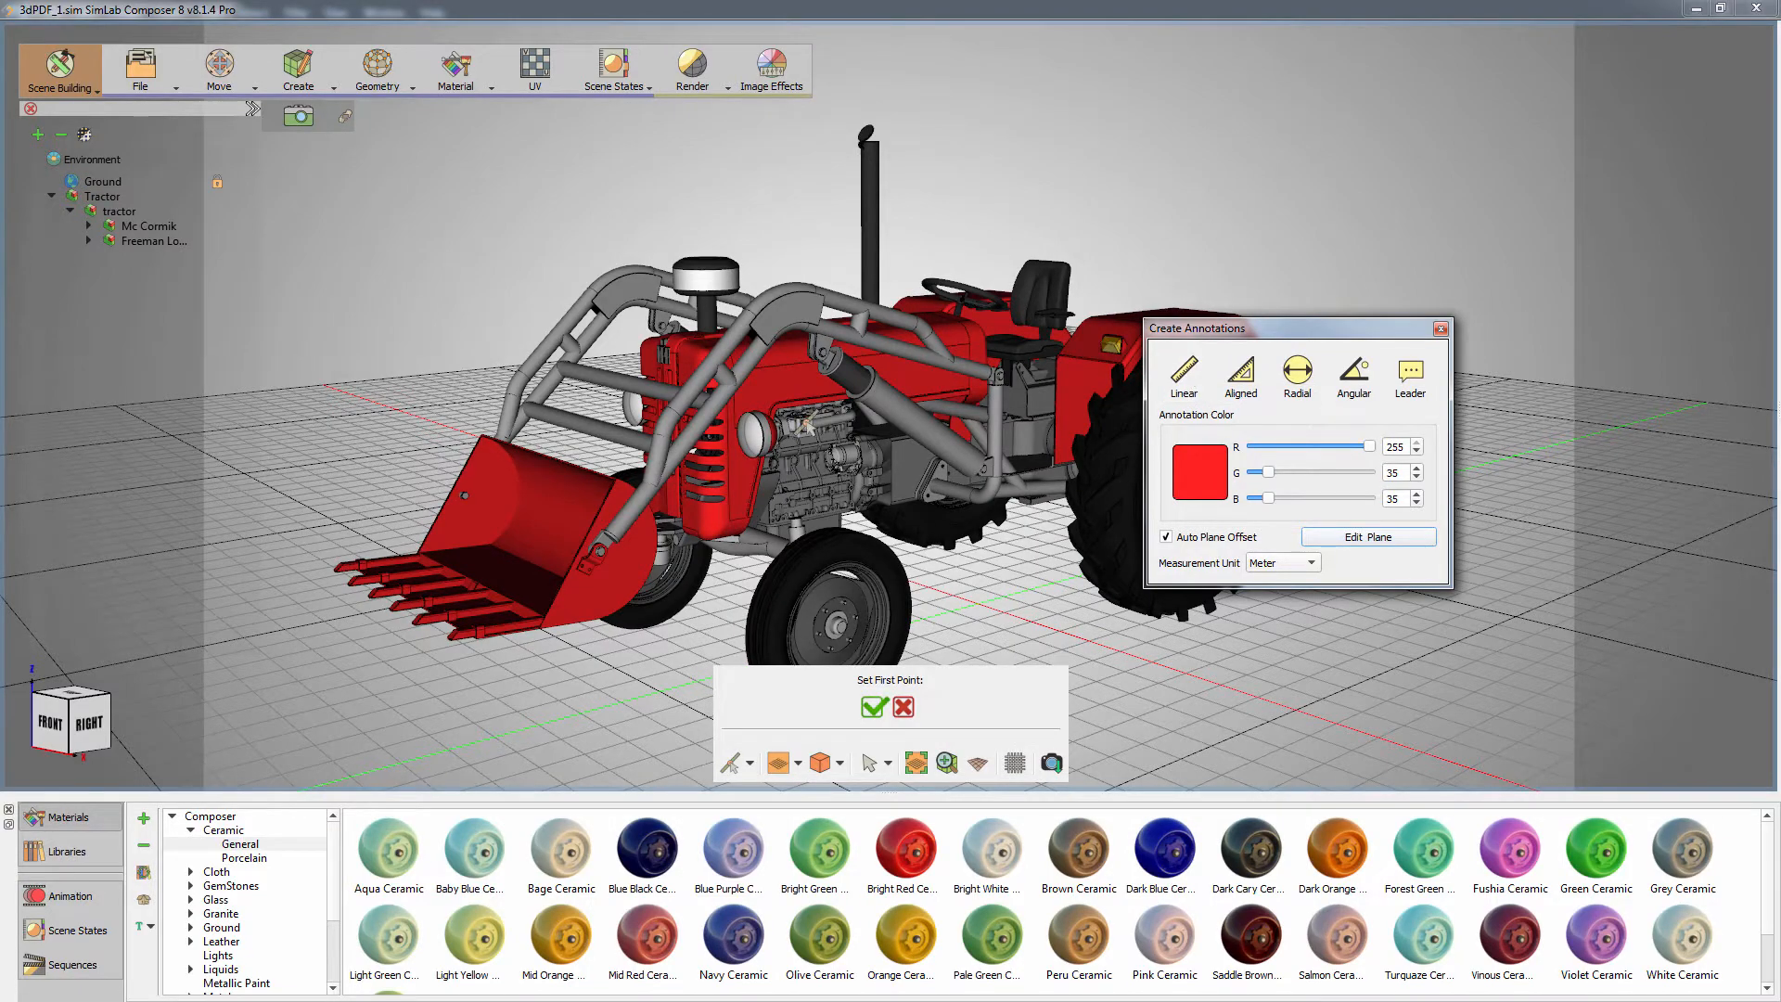
middle_drag(515, 473, 953, 467)
scroll(959, 487, up, 5)
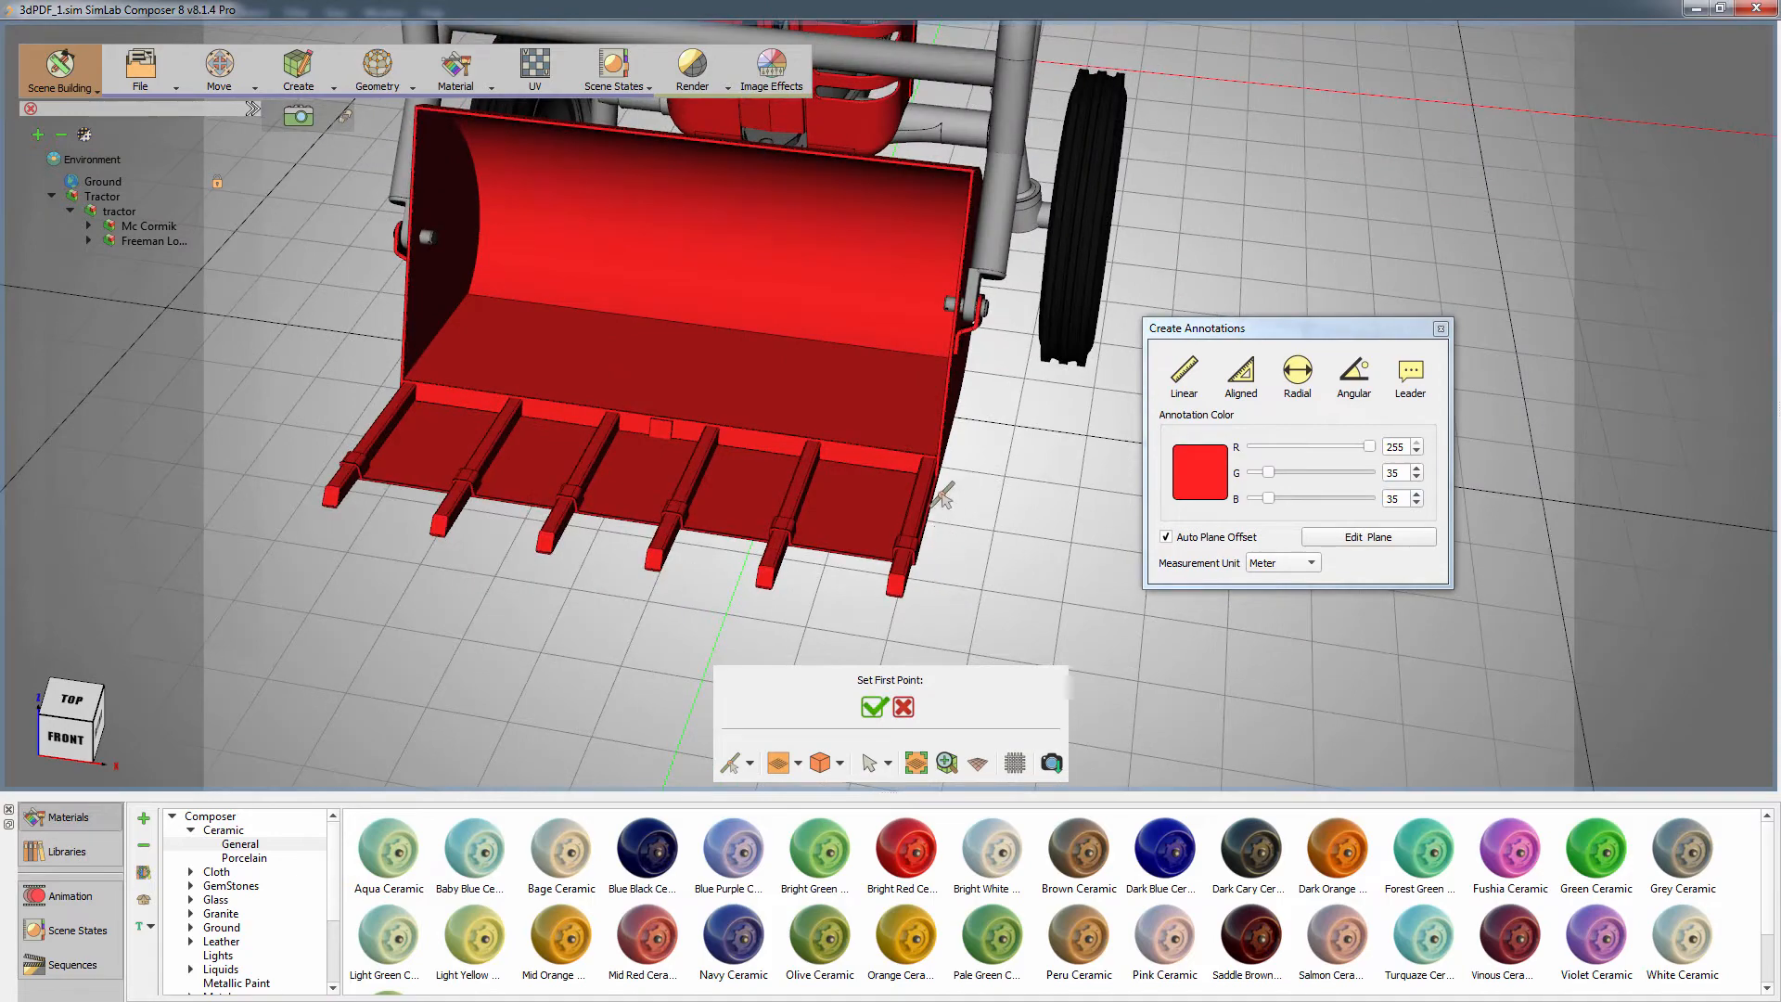
click(942, 487)
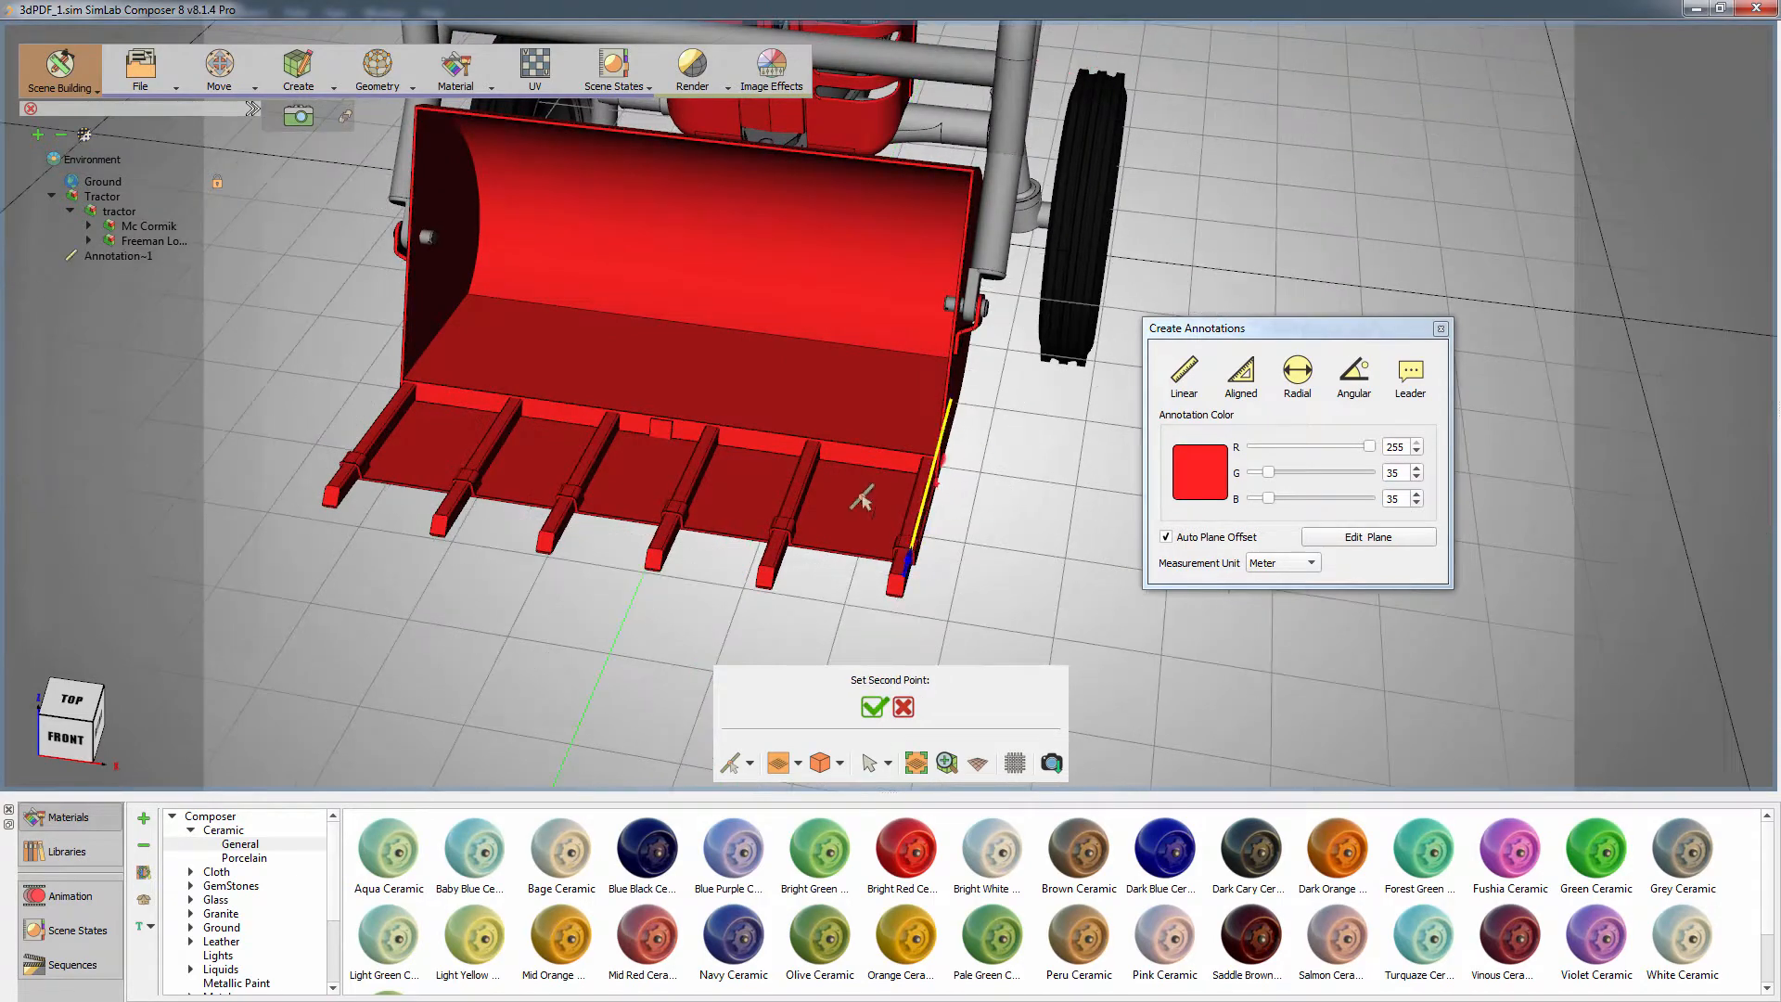
middle_drag(840, 493, 1007, 471)
middle_drag(903, 495, 1121, 315)
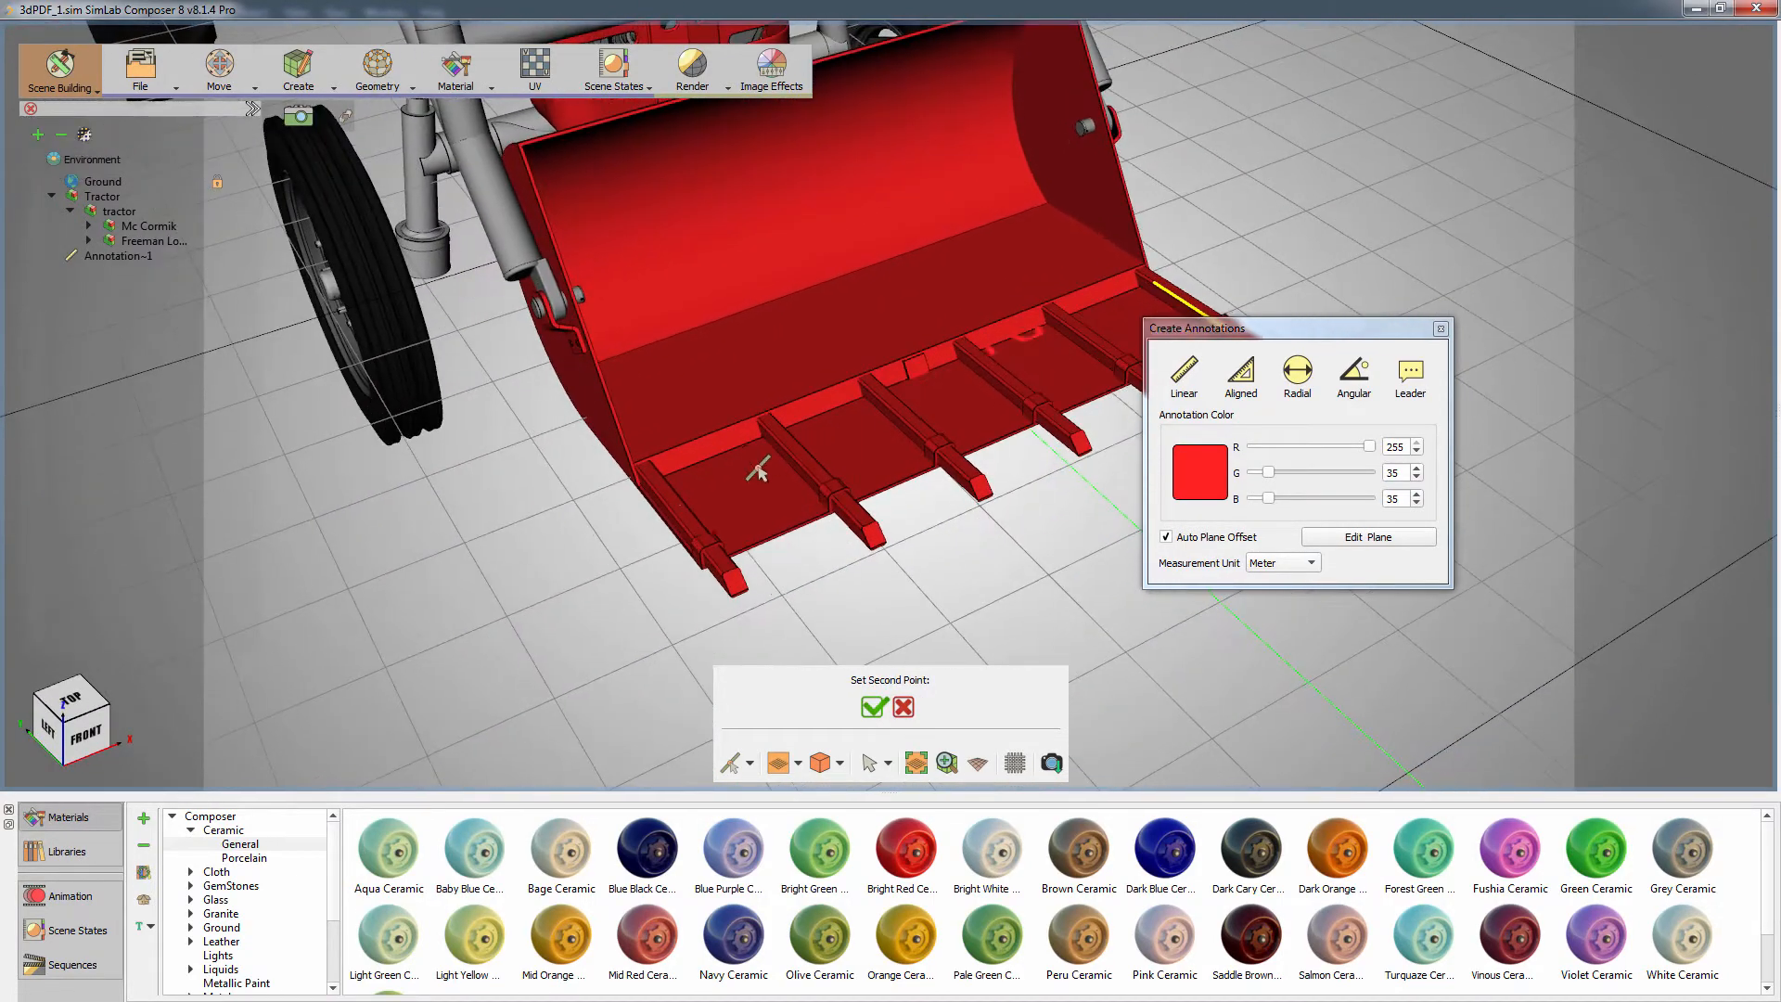
click(645, 501)
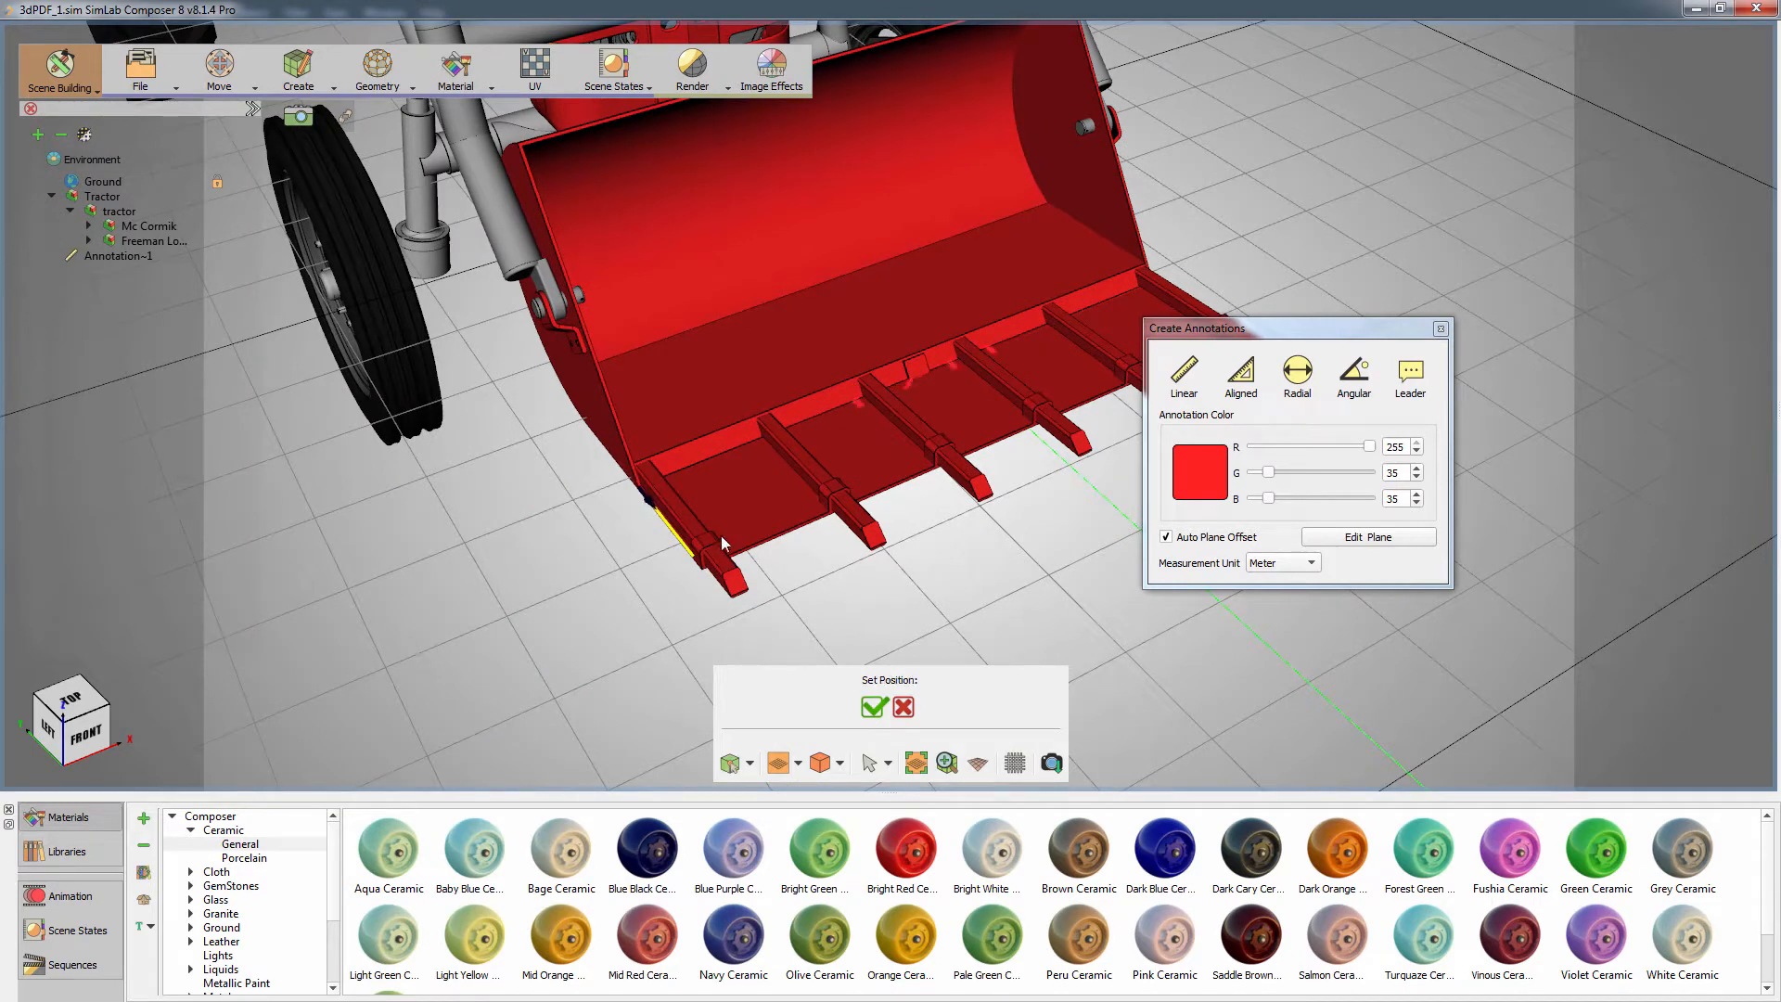
click(950, 629)
- Add a linear annotation between the front and rear wheel centers using Pick Center Of Curvature, placed beside the tractor
right_drag(938, 603, 922, 477)
middle_drag(858, 475, 781, 547)
middle_drag(597, 471, 661, 547)
right_drag(660, 547, 590, 472)
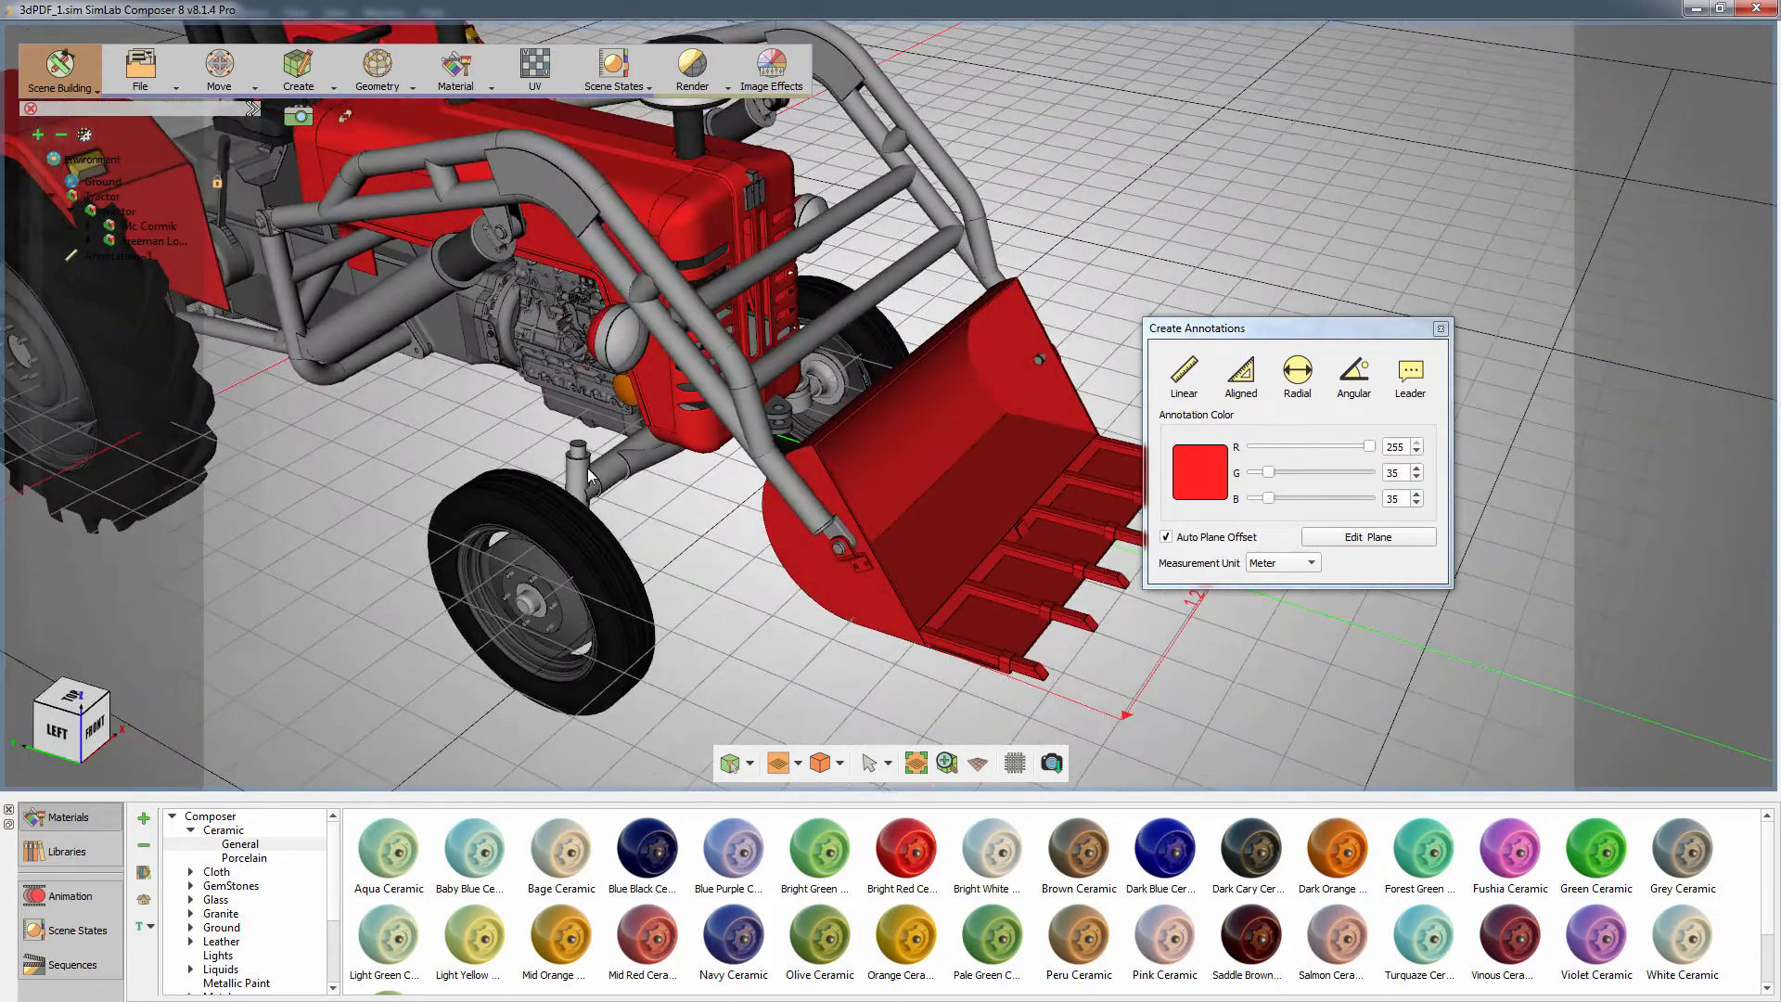
middle_drag(589, 471, 908, 460)
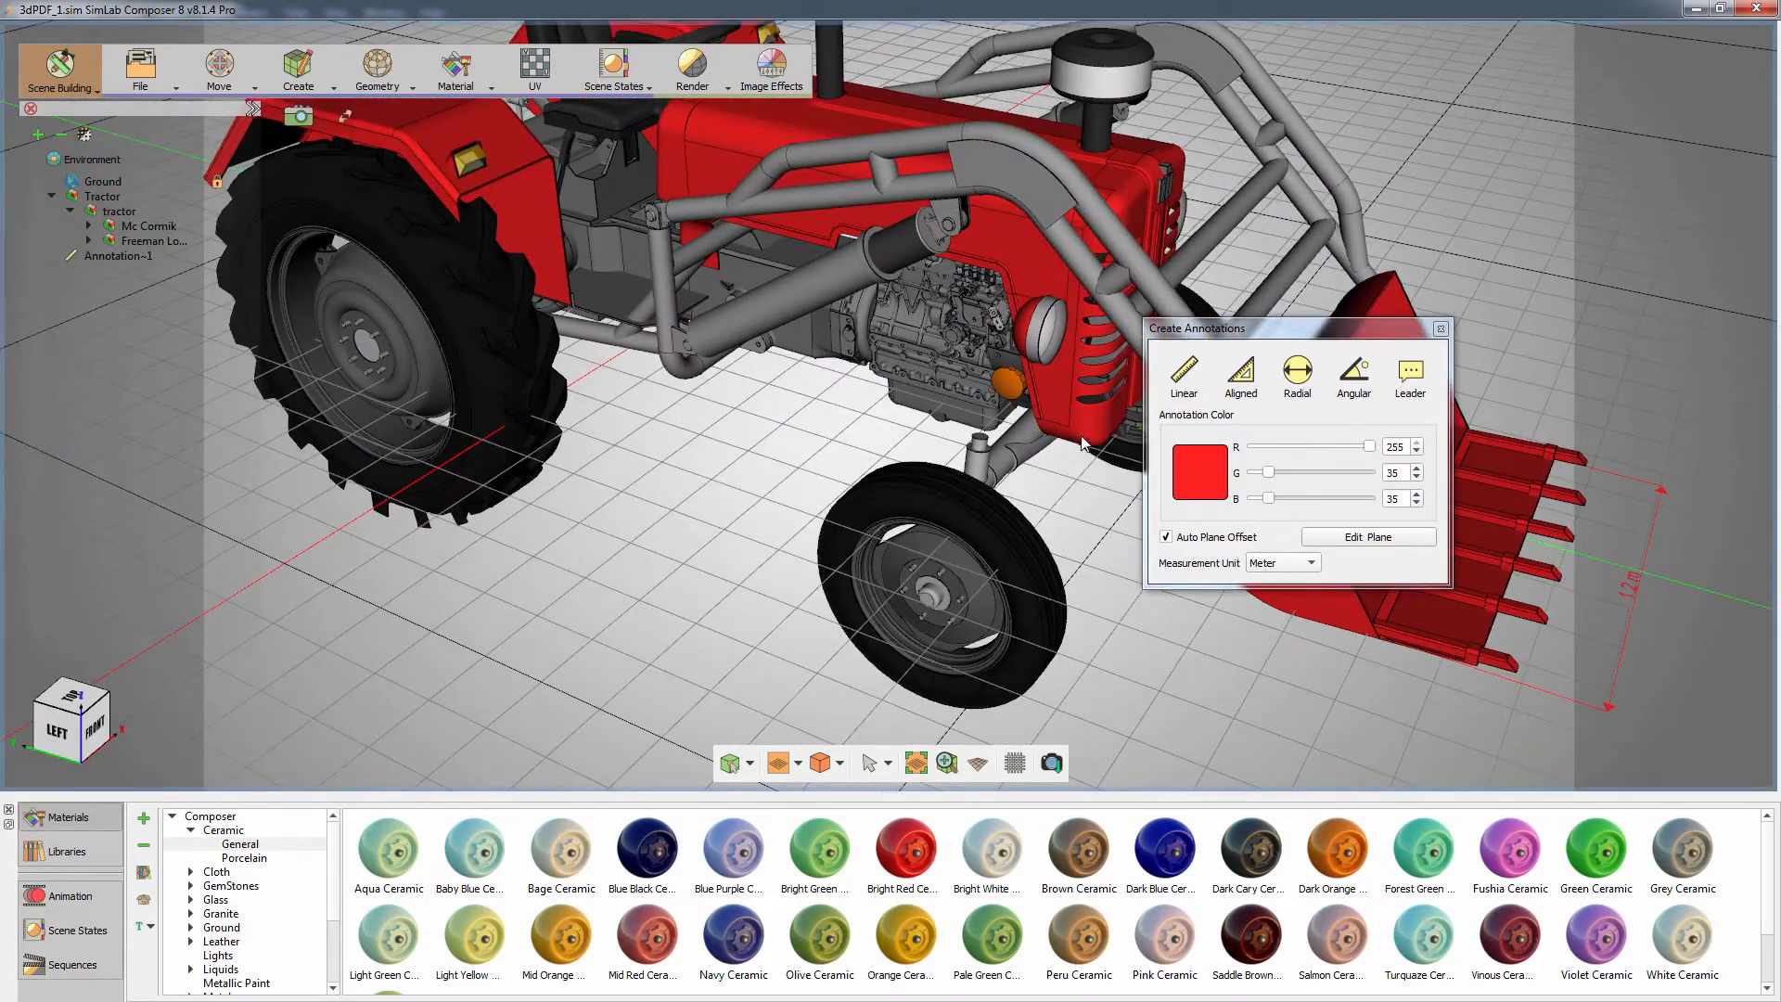
click(1184, 373)
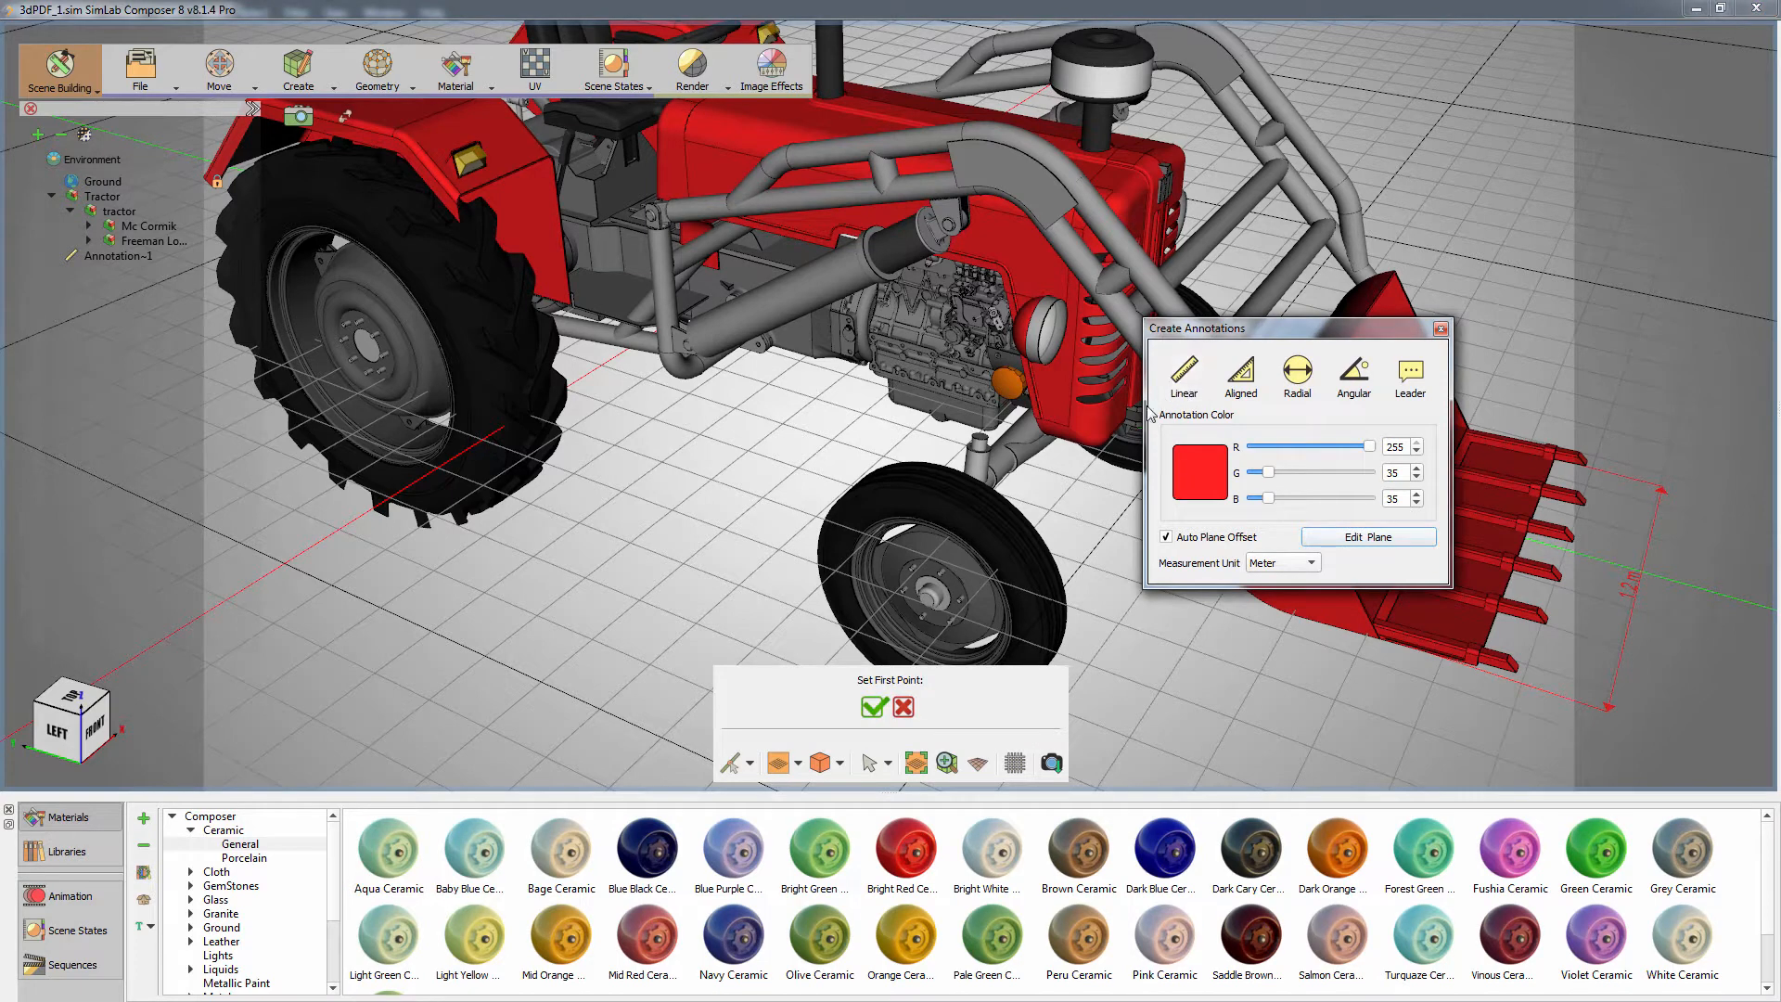
click(751, 764)
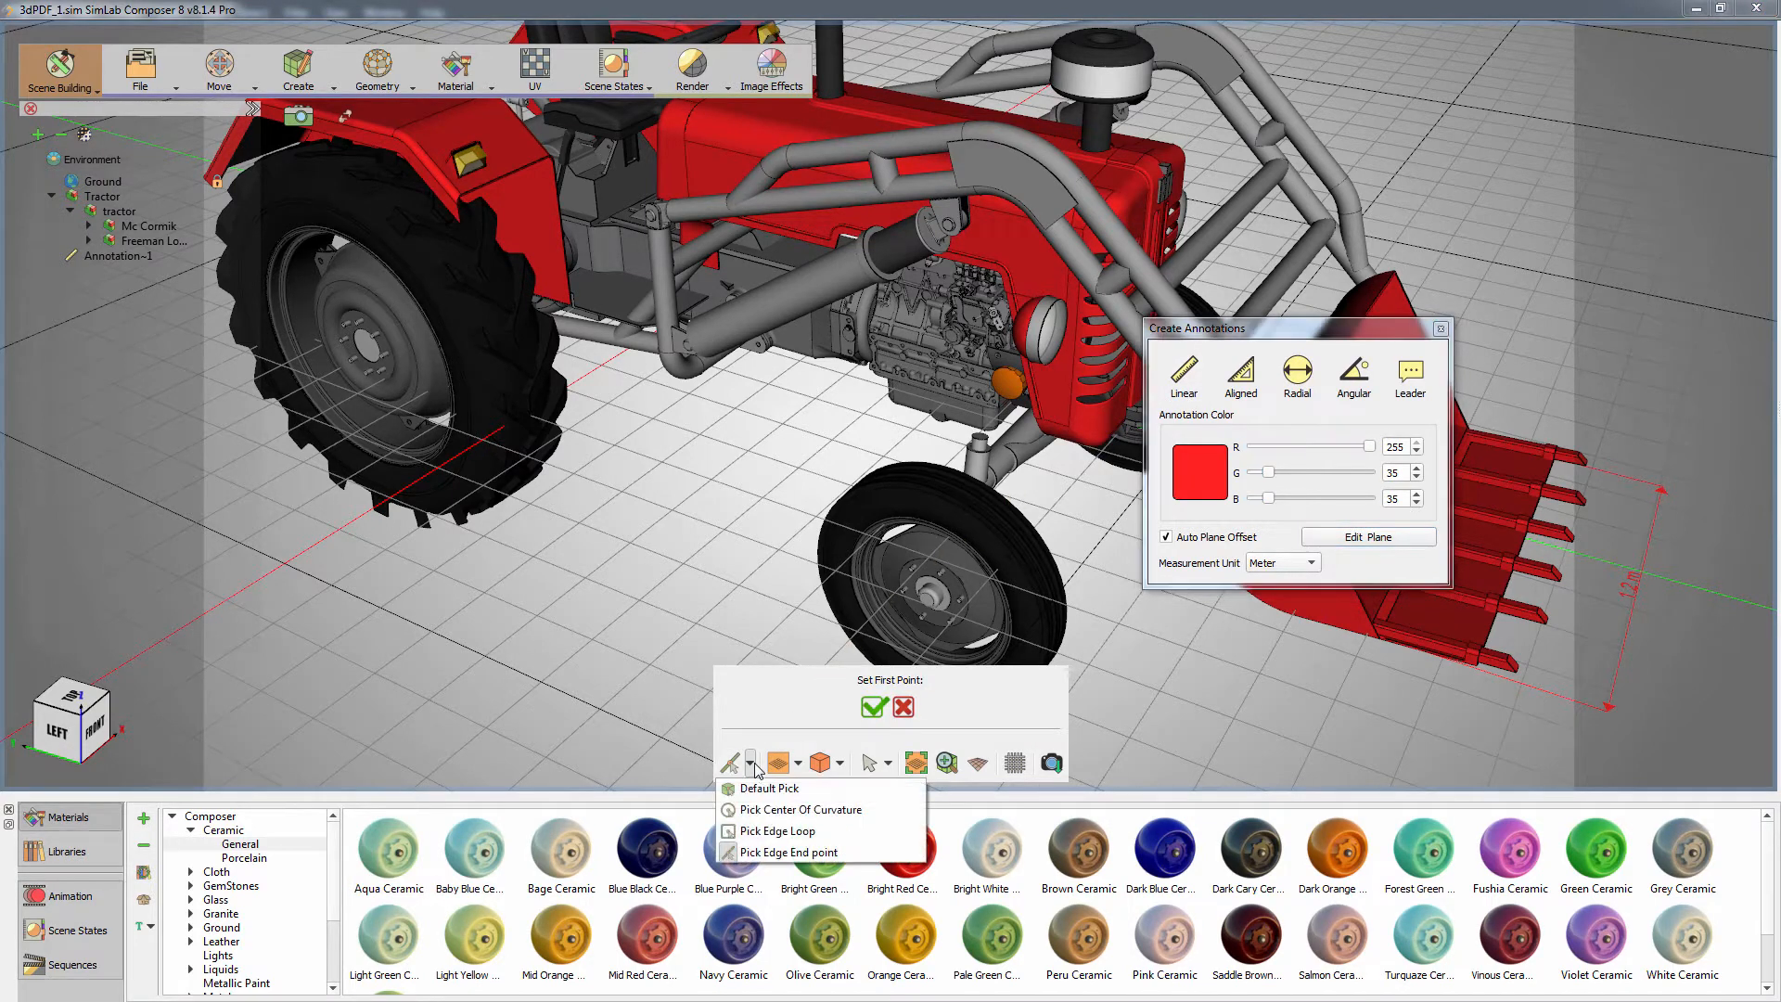
click(769, 811)
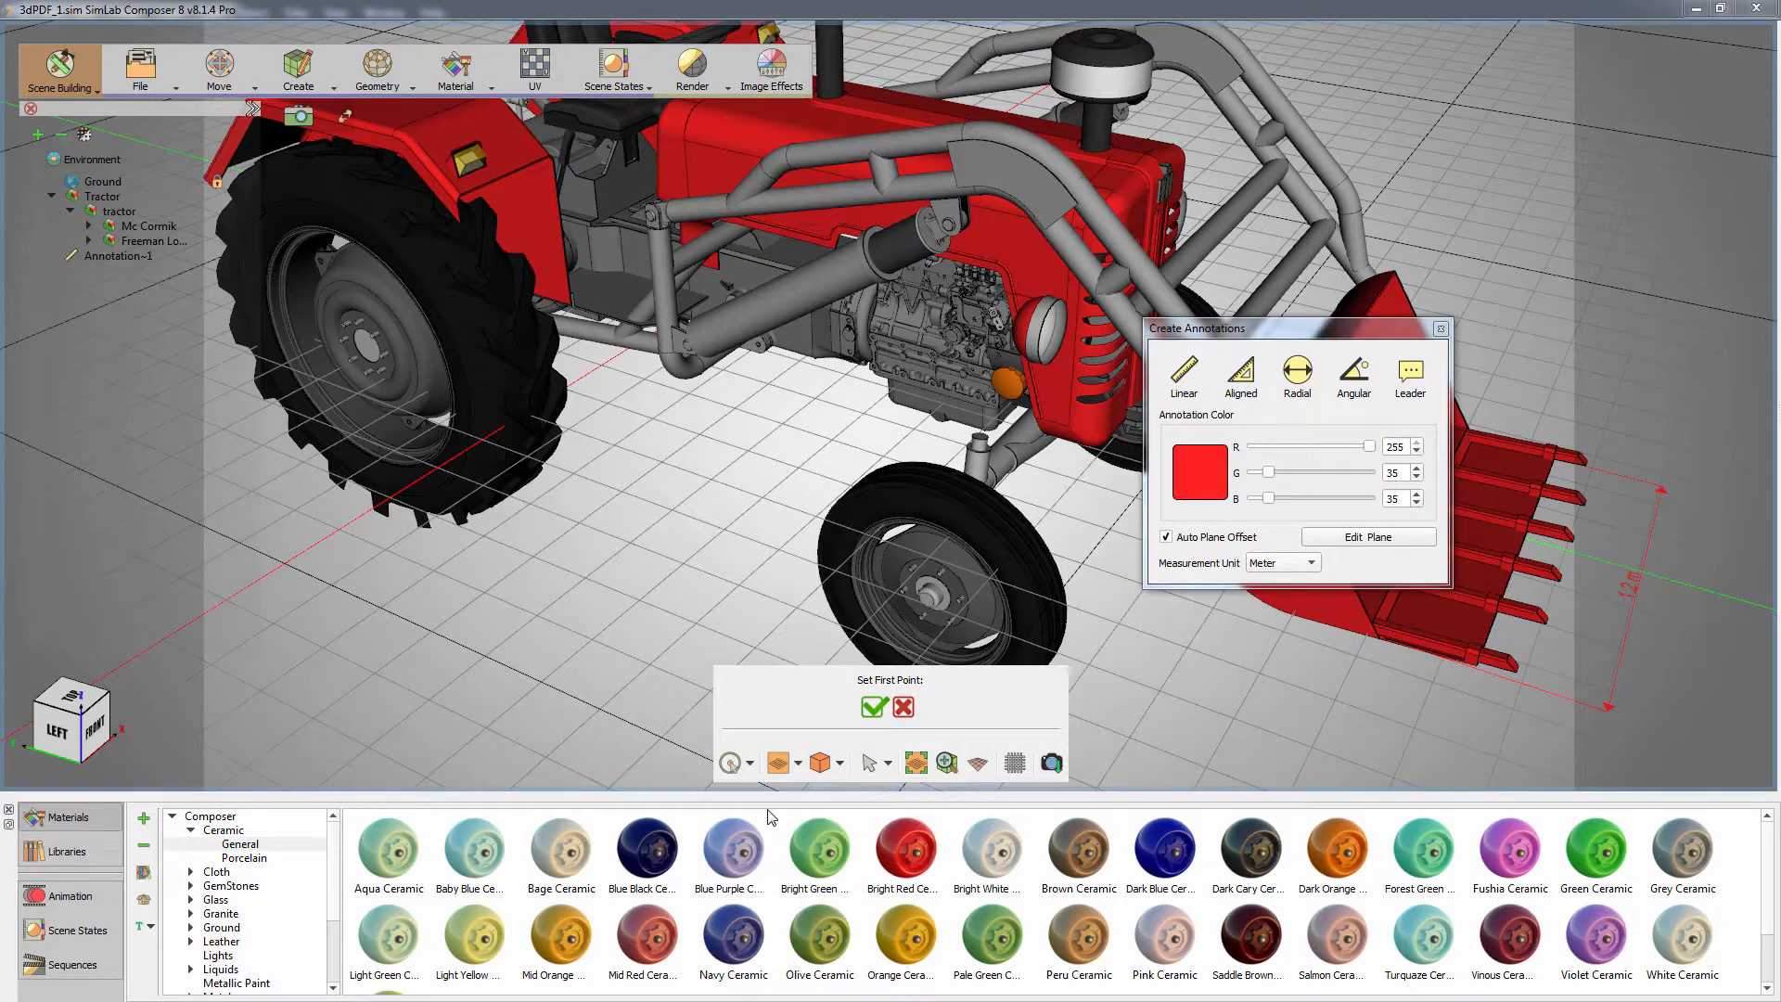
click(930, 601)
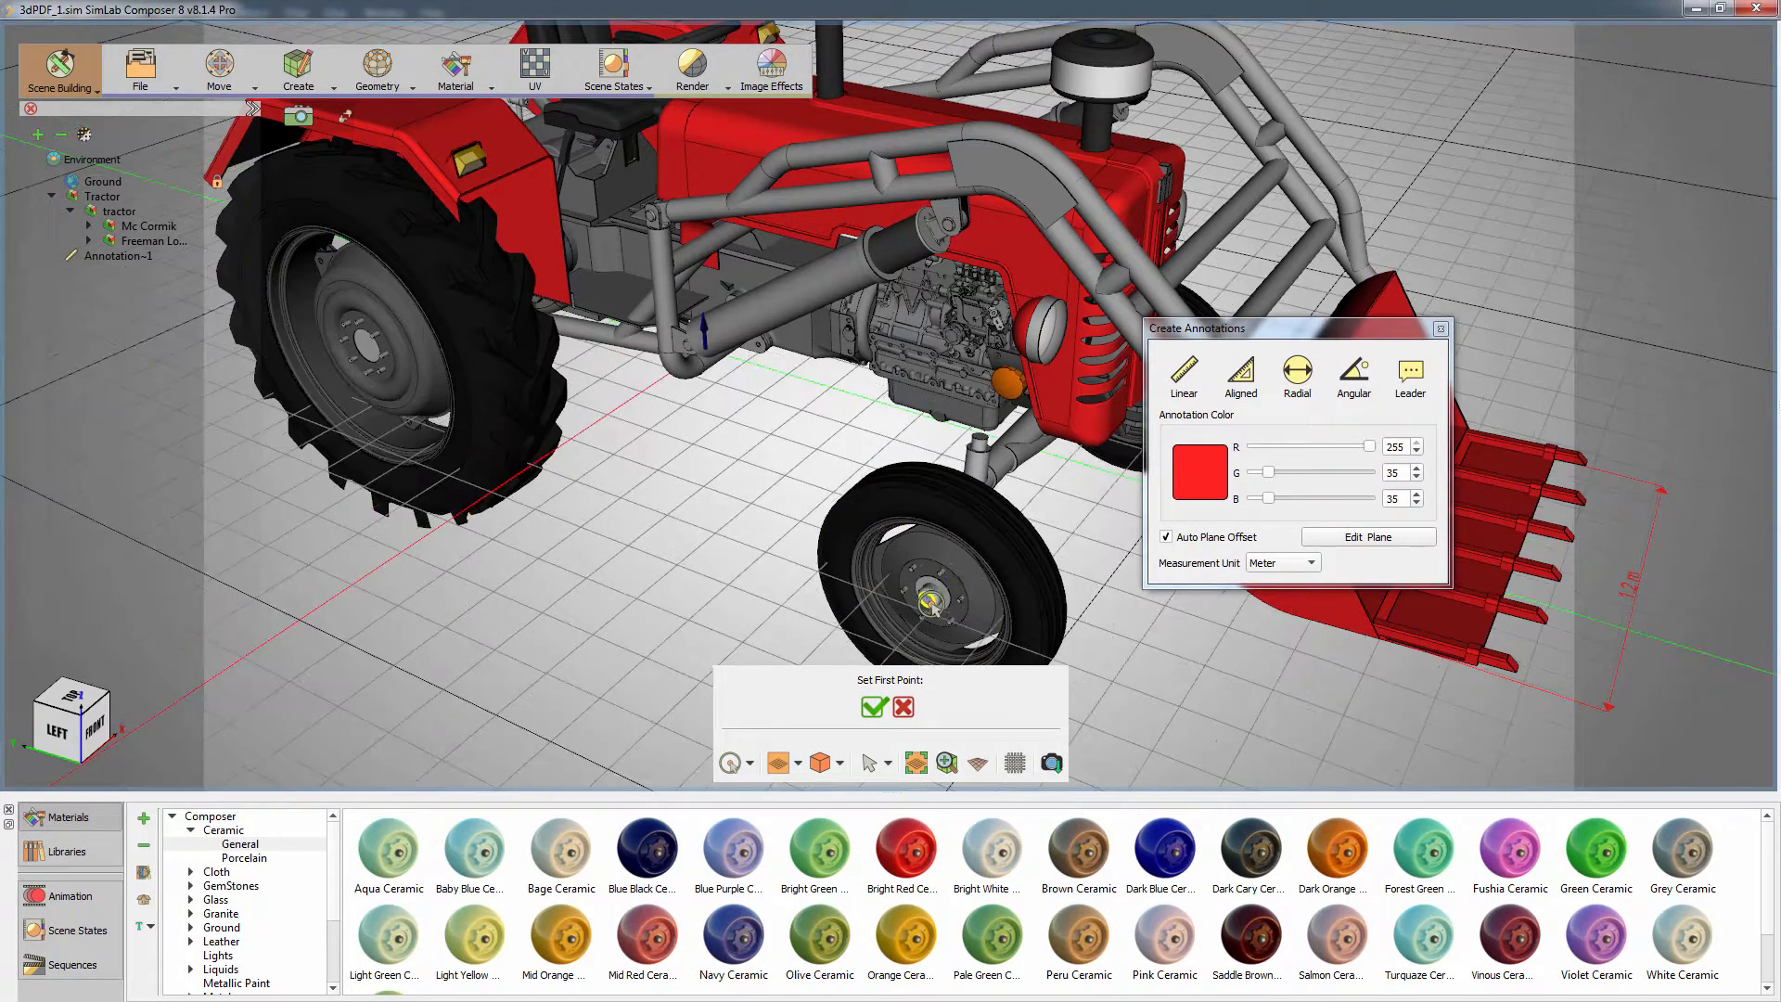
middle_drag(642, 536, 1125, 607)
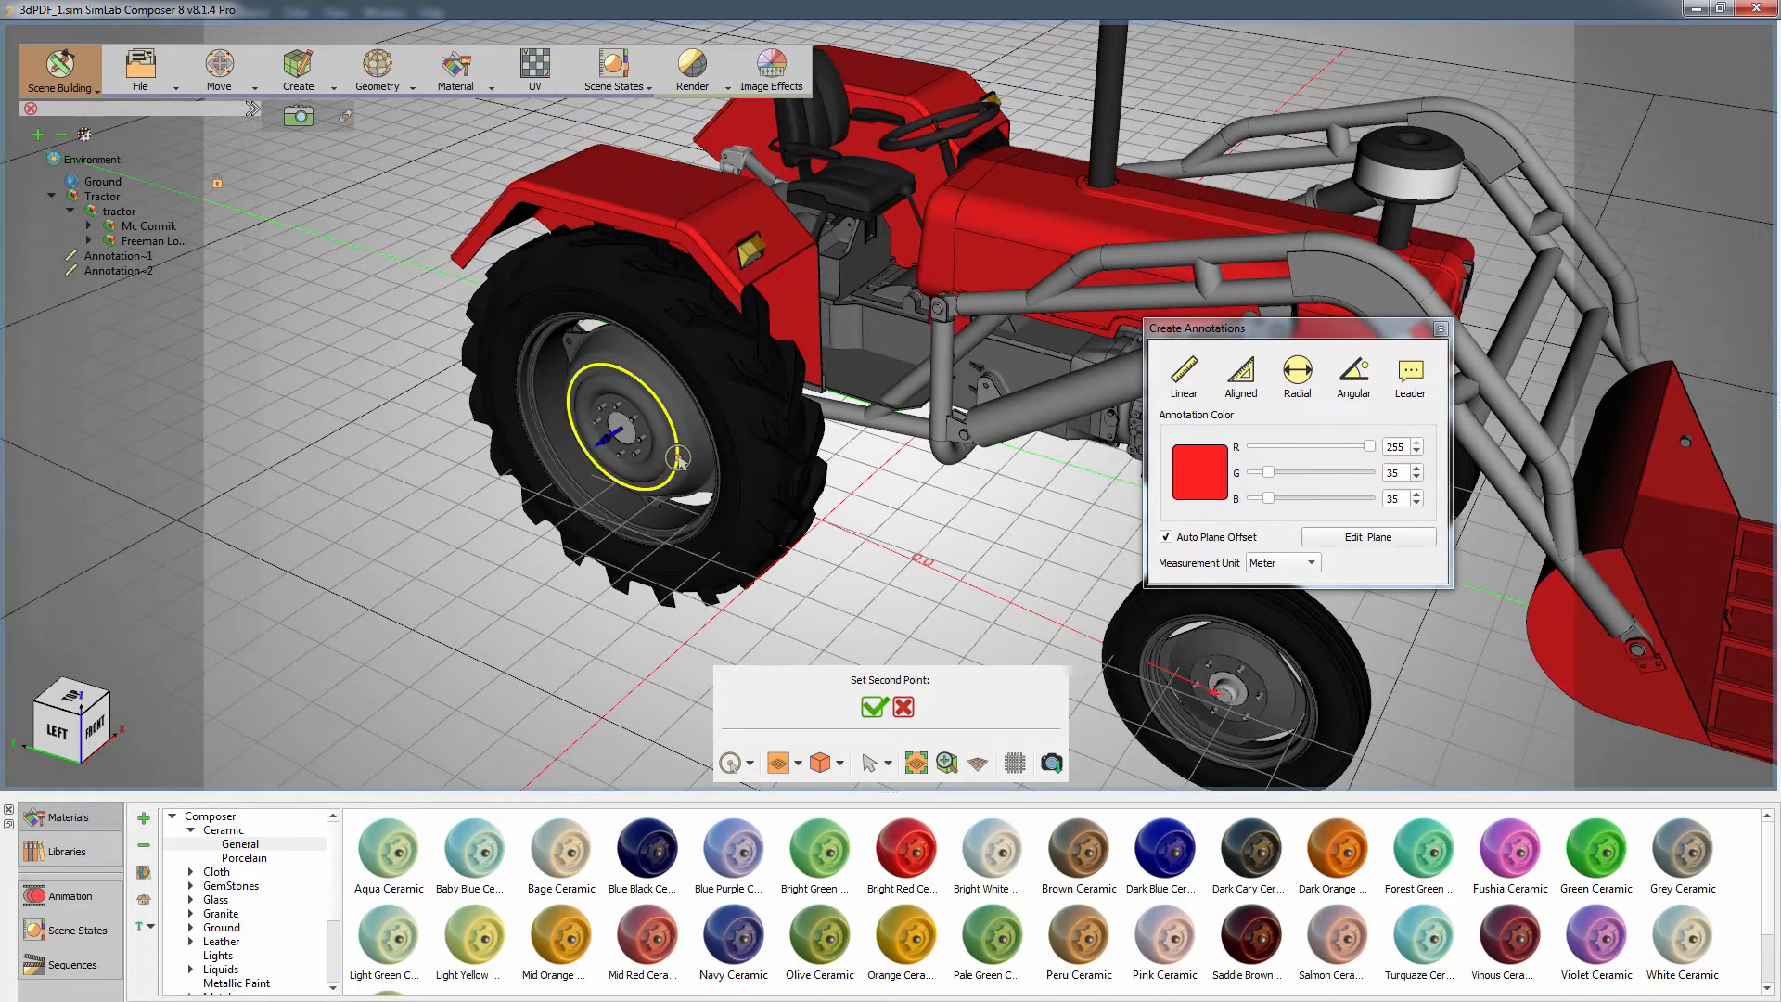
click(678, 458)
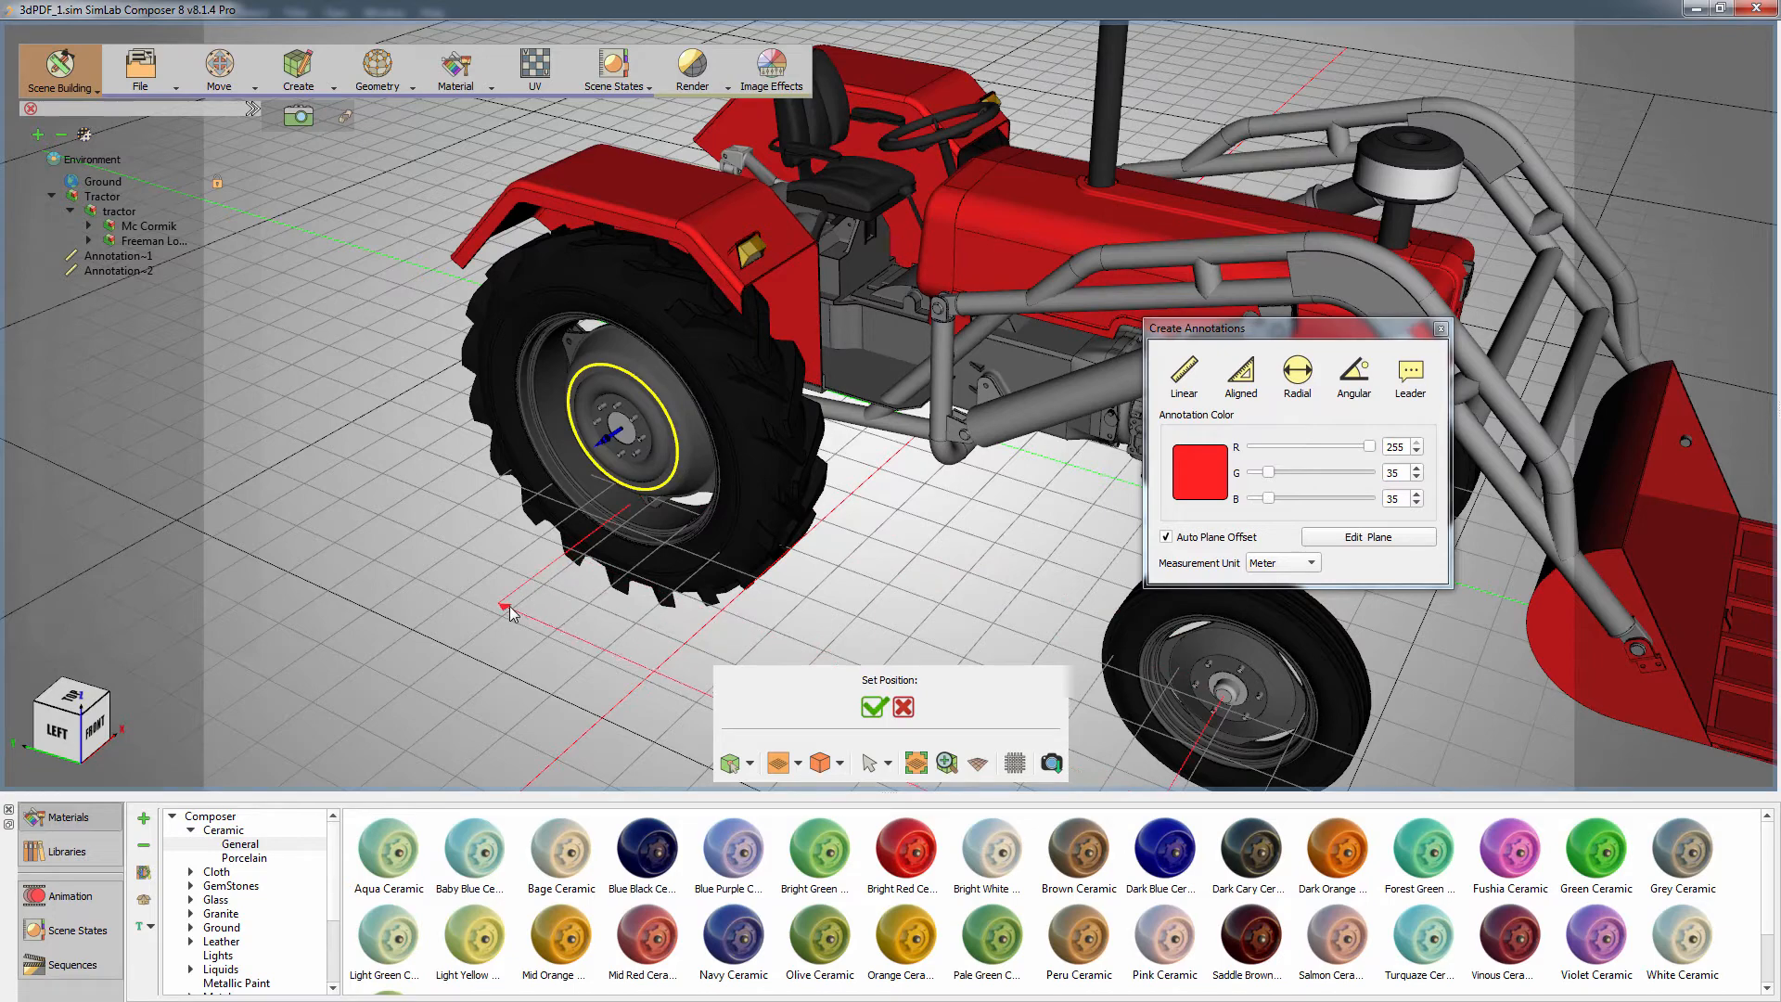
scroll(516, 612, down, 5)
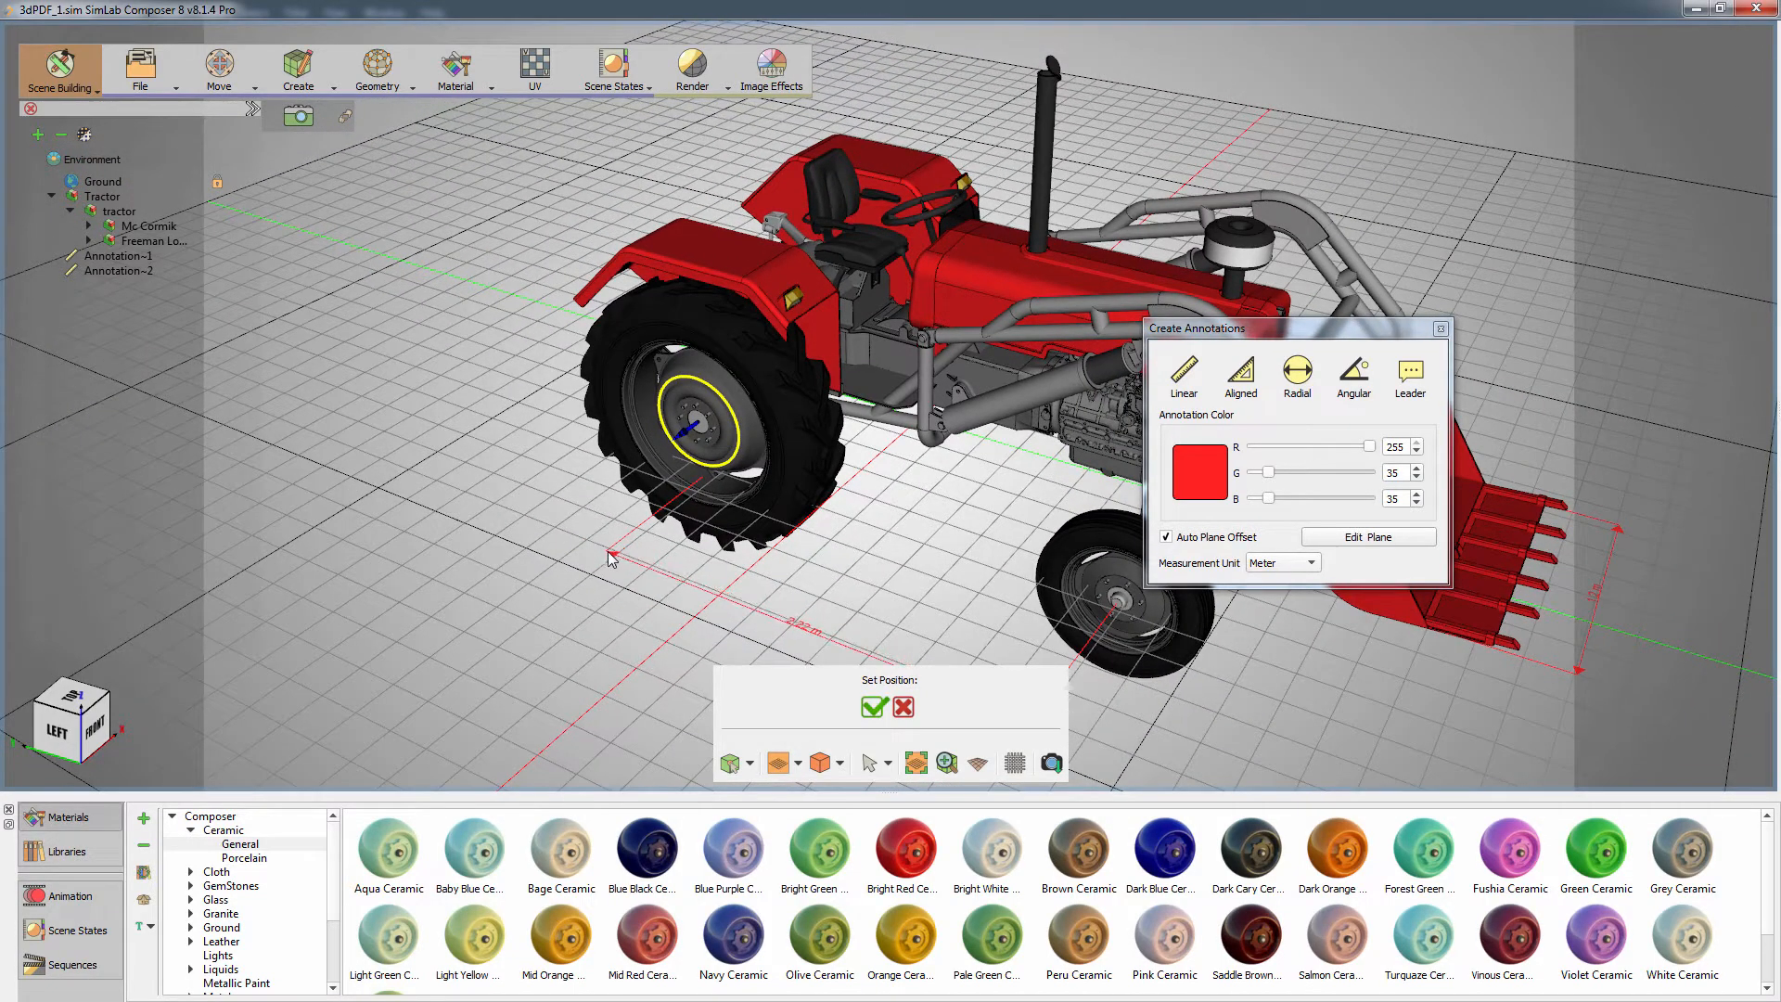
click(612, 551)
- Add a linear annotation between the two rear wheels, placed behind the tractor
middle_drag(815, 548, 676, 526)
mouse_move(846, 498)
middle_down()
mouse_move(624, 543)
mouse_move(936, 580)
mouse_move(923, 531)
mouse_move(676, 548)
mouse_move(604, 639)
mouse_move(831, 654)
middle_up()
scroll(831, 659, up, 2)
click(1192, 389)
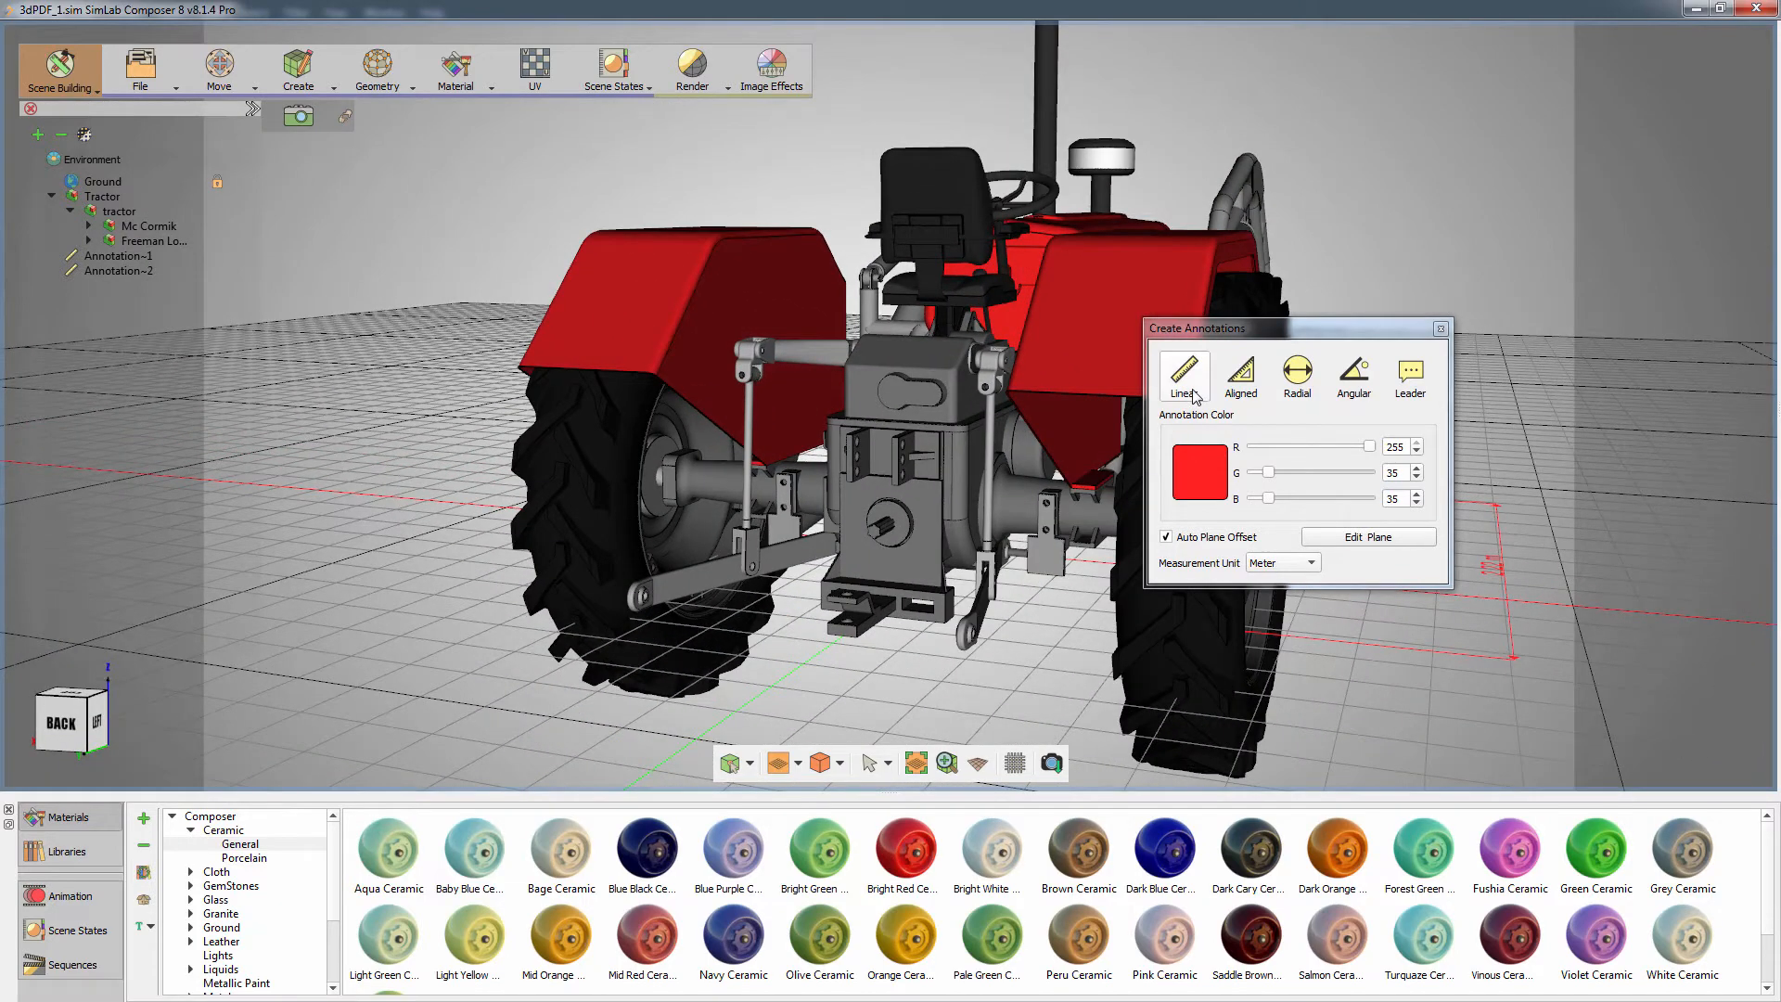
click(662, 501)
mouse_move(569, 548)
middle_down()
mouse_move(733, 566)
mouse_move(965, 533)
mouse_move(601, 515)
middle_up()
scroll(886, 418, up, 5)
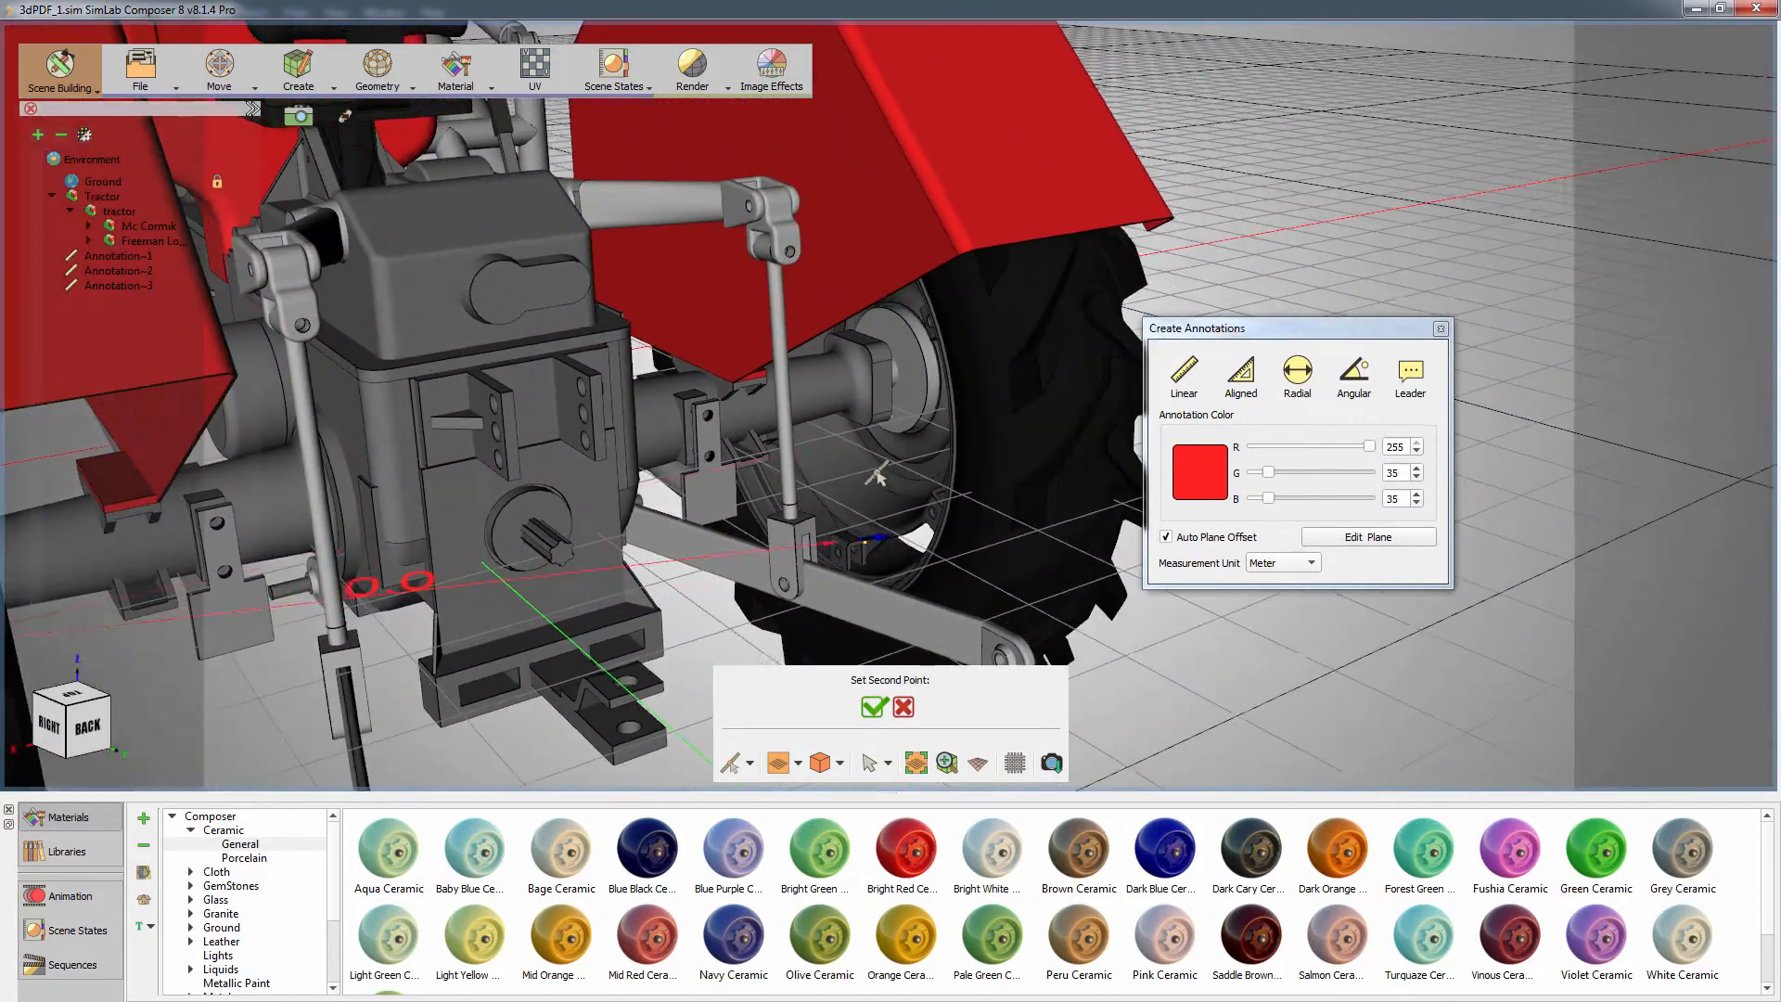
click(888, 413)
scroll(826, 408, down, 6)
middle_drag(803, 299, 745, 451)
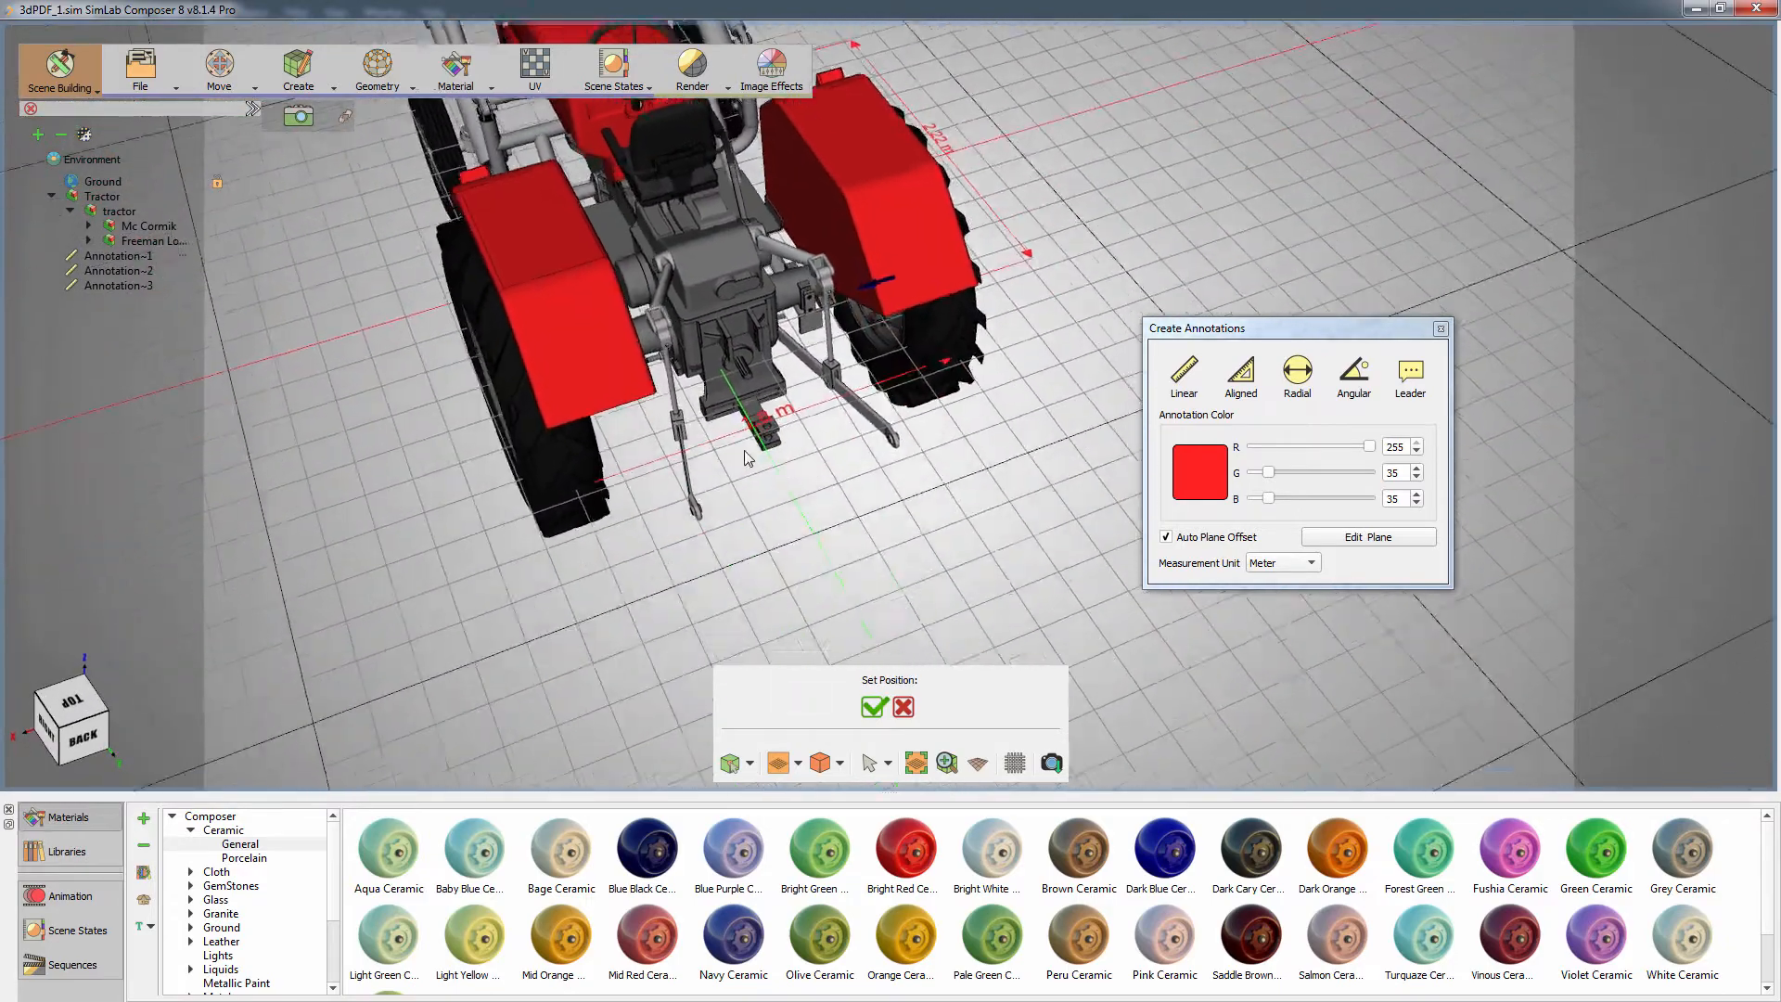
click(798, 535)
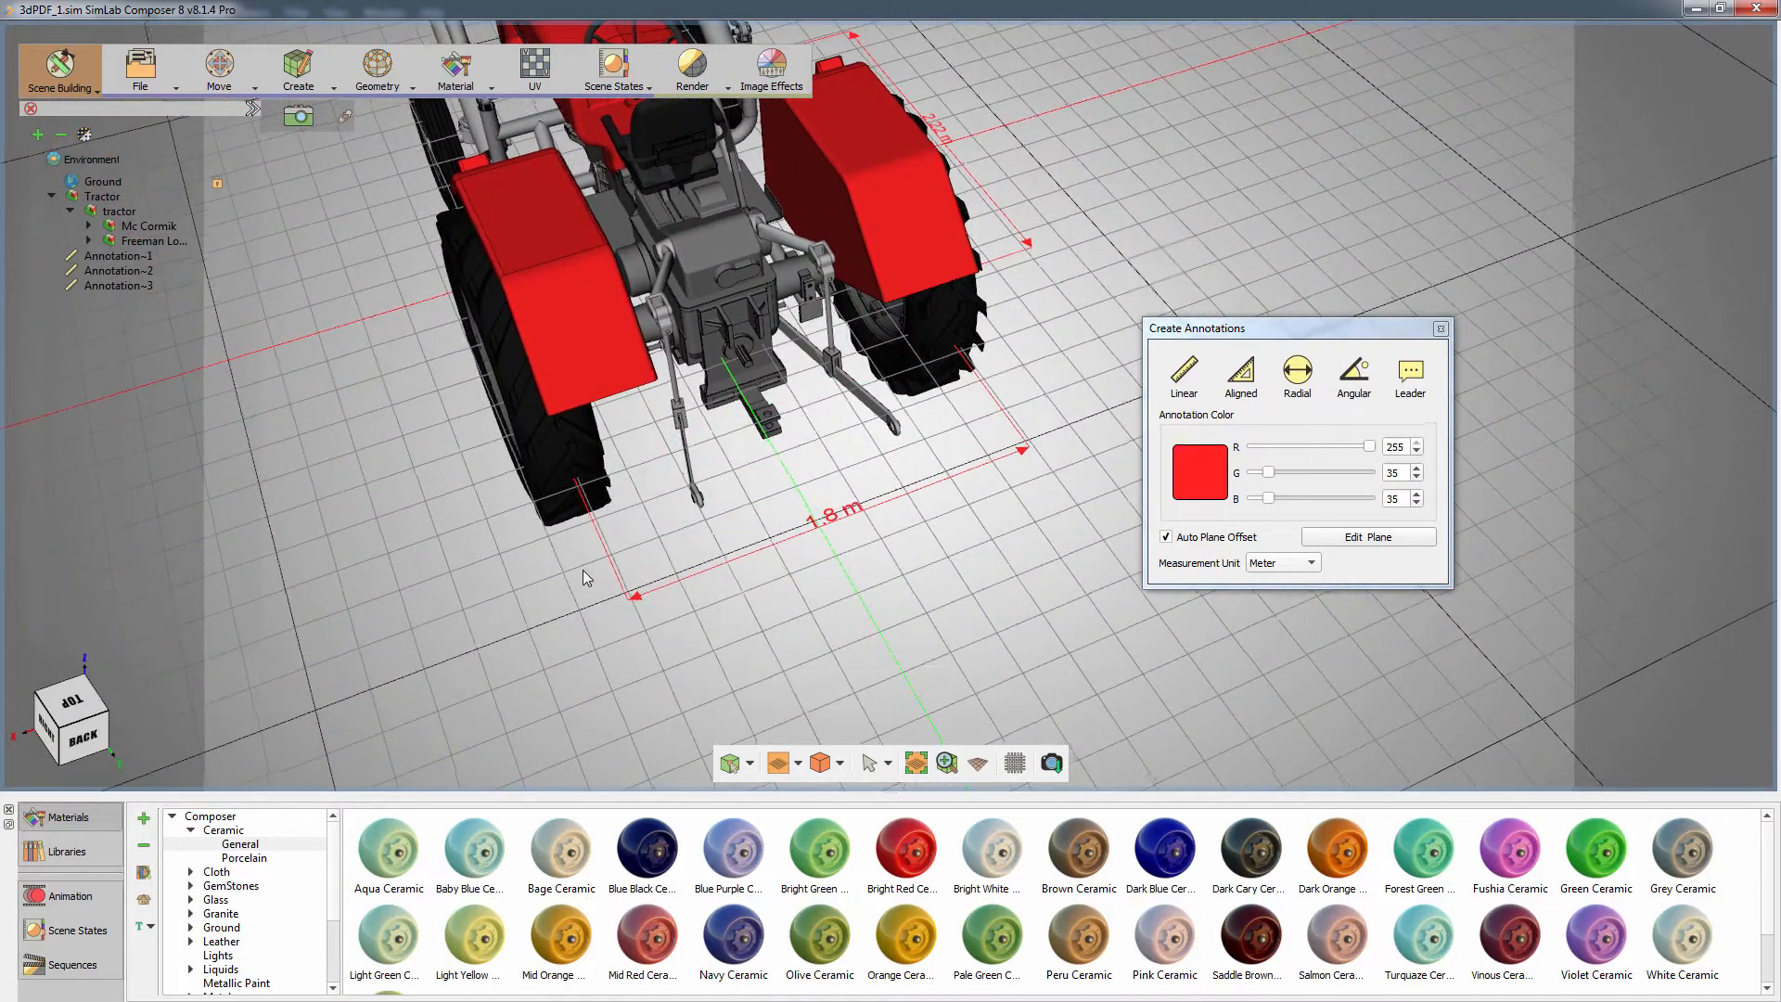
- Group the three linear annotations under a new parent in the scene tree
middle_drag(582, 570, 1101, 526)
scroll(835, 519, down, 2)
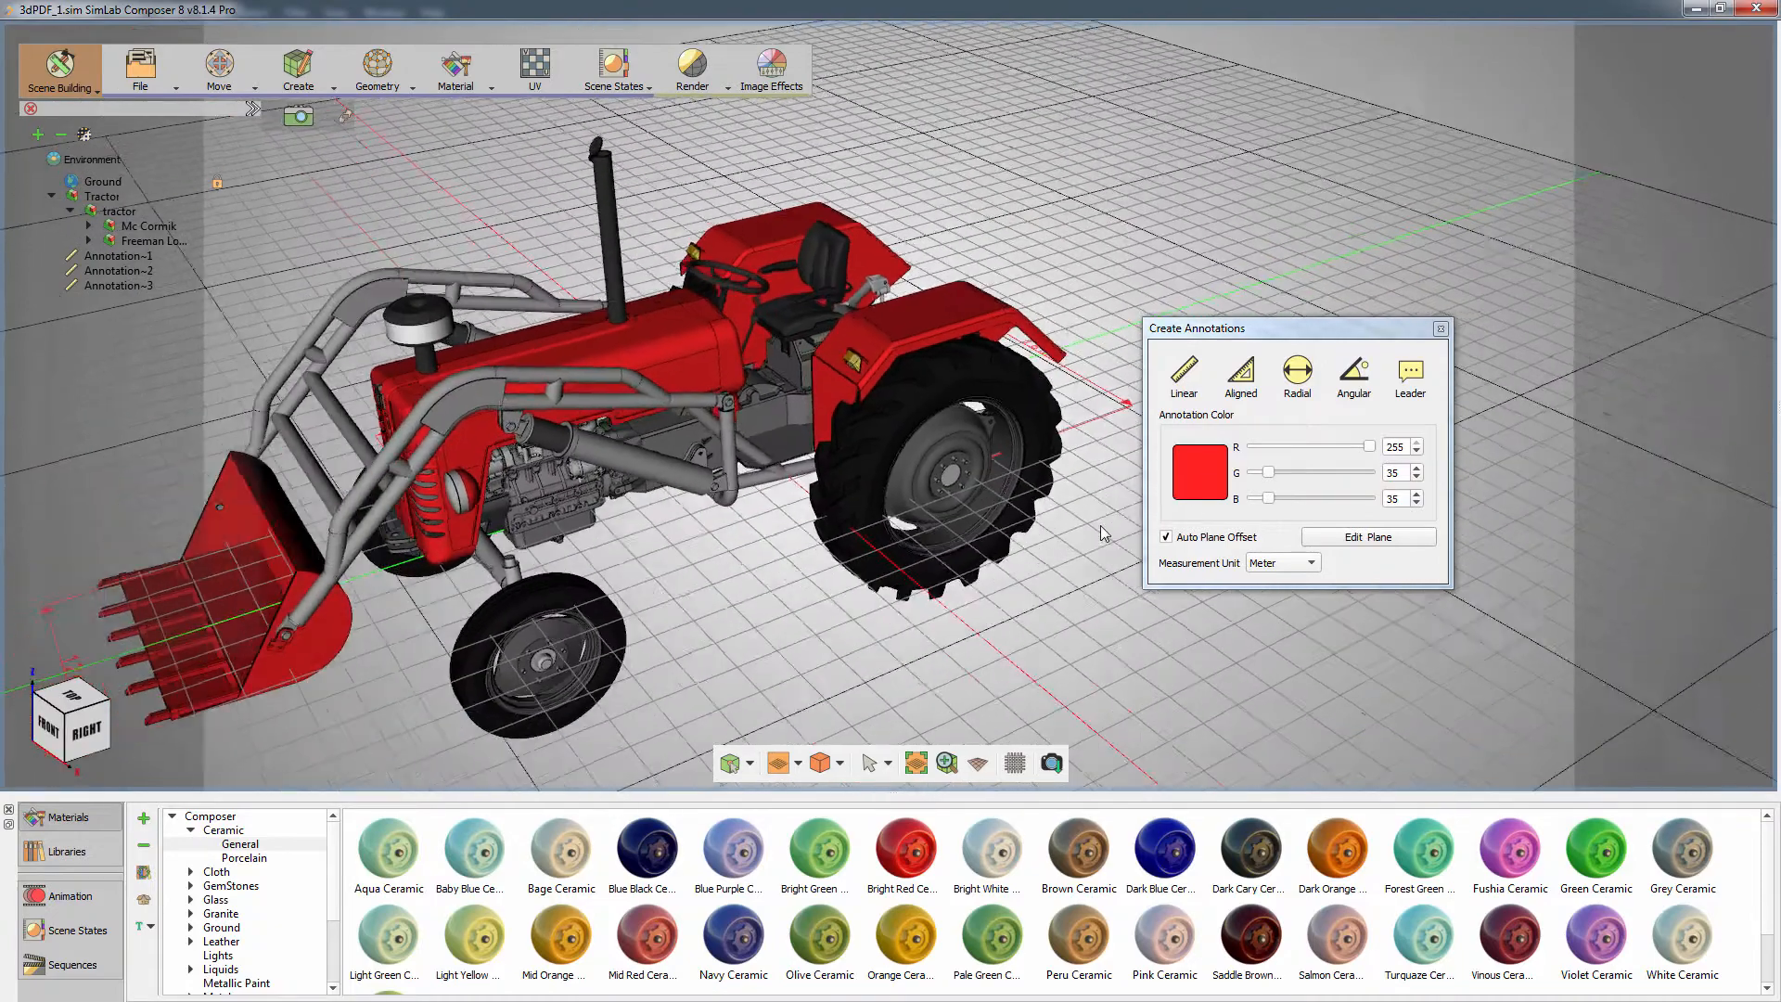
mouse_move(640, 616)
middle_down()
mouse_move(1141, 525)
mouse_move(1067, 501)
mouse_move(1109, 504)
middle_up()
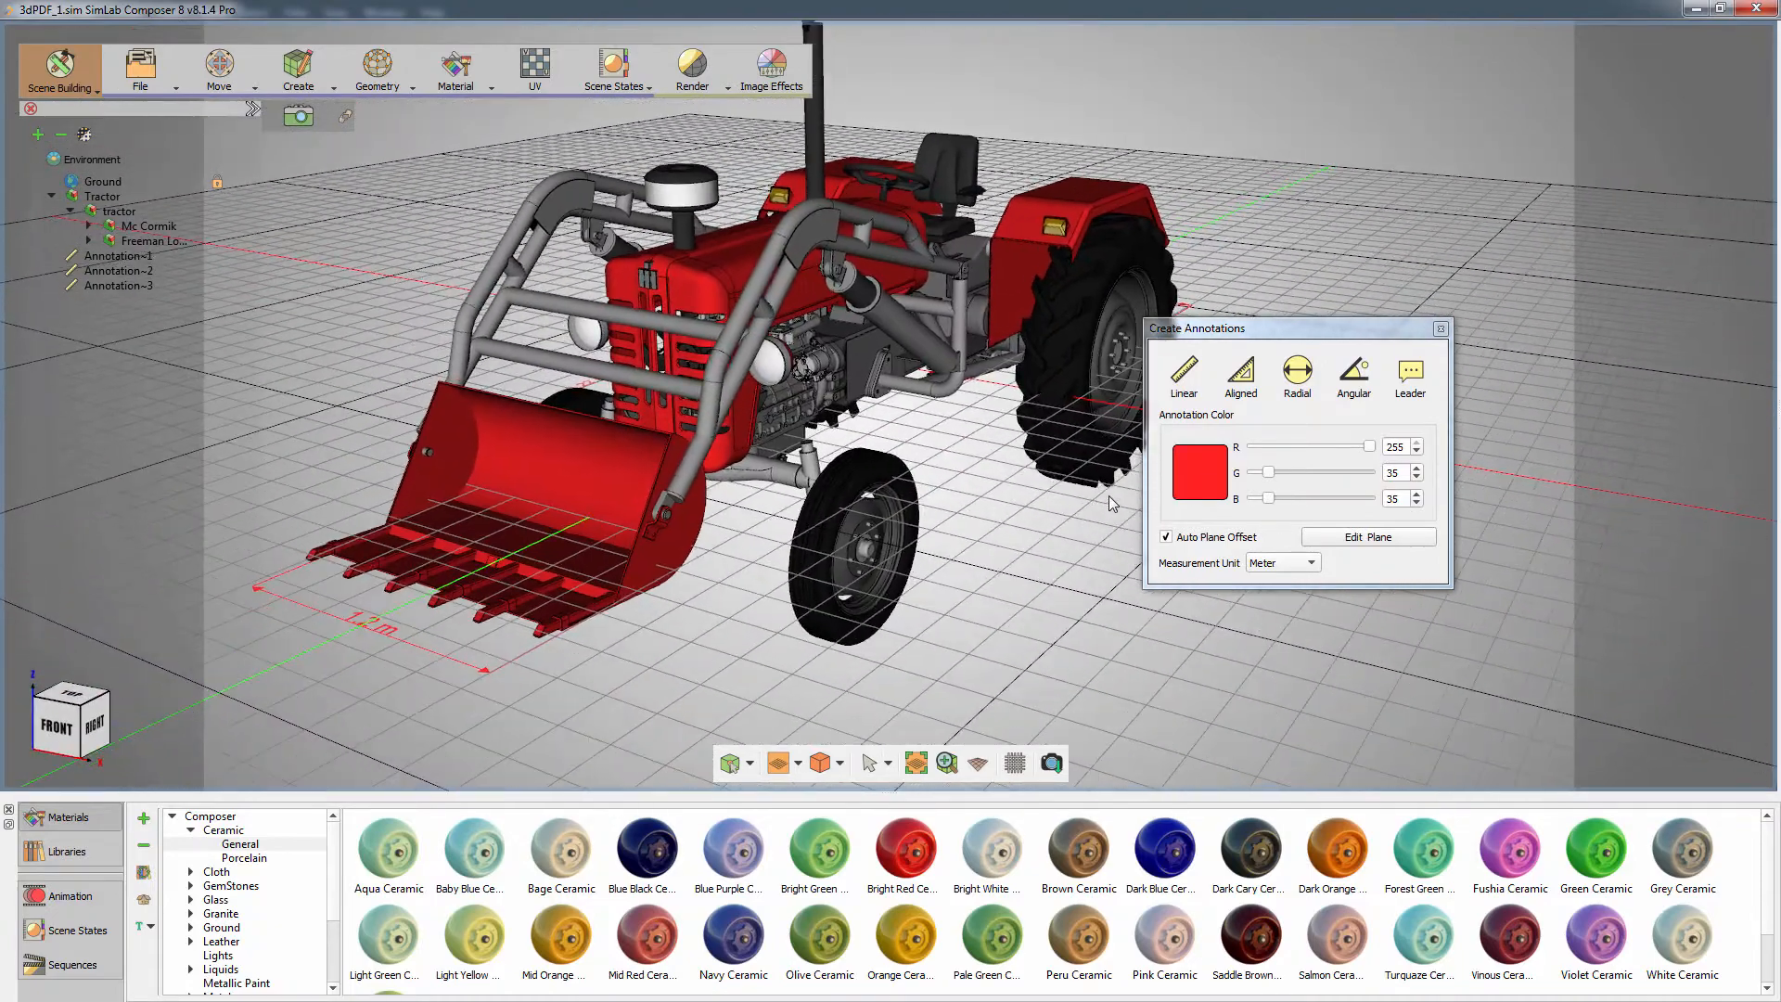
click(104, 256)
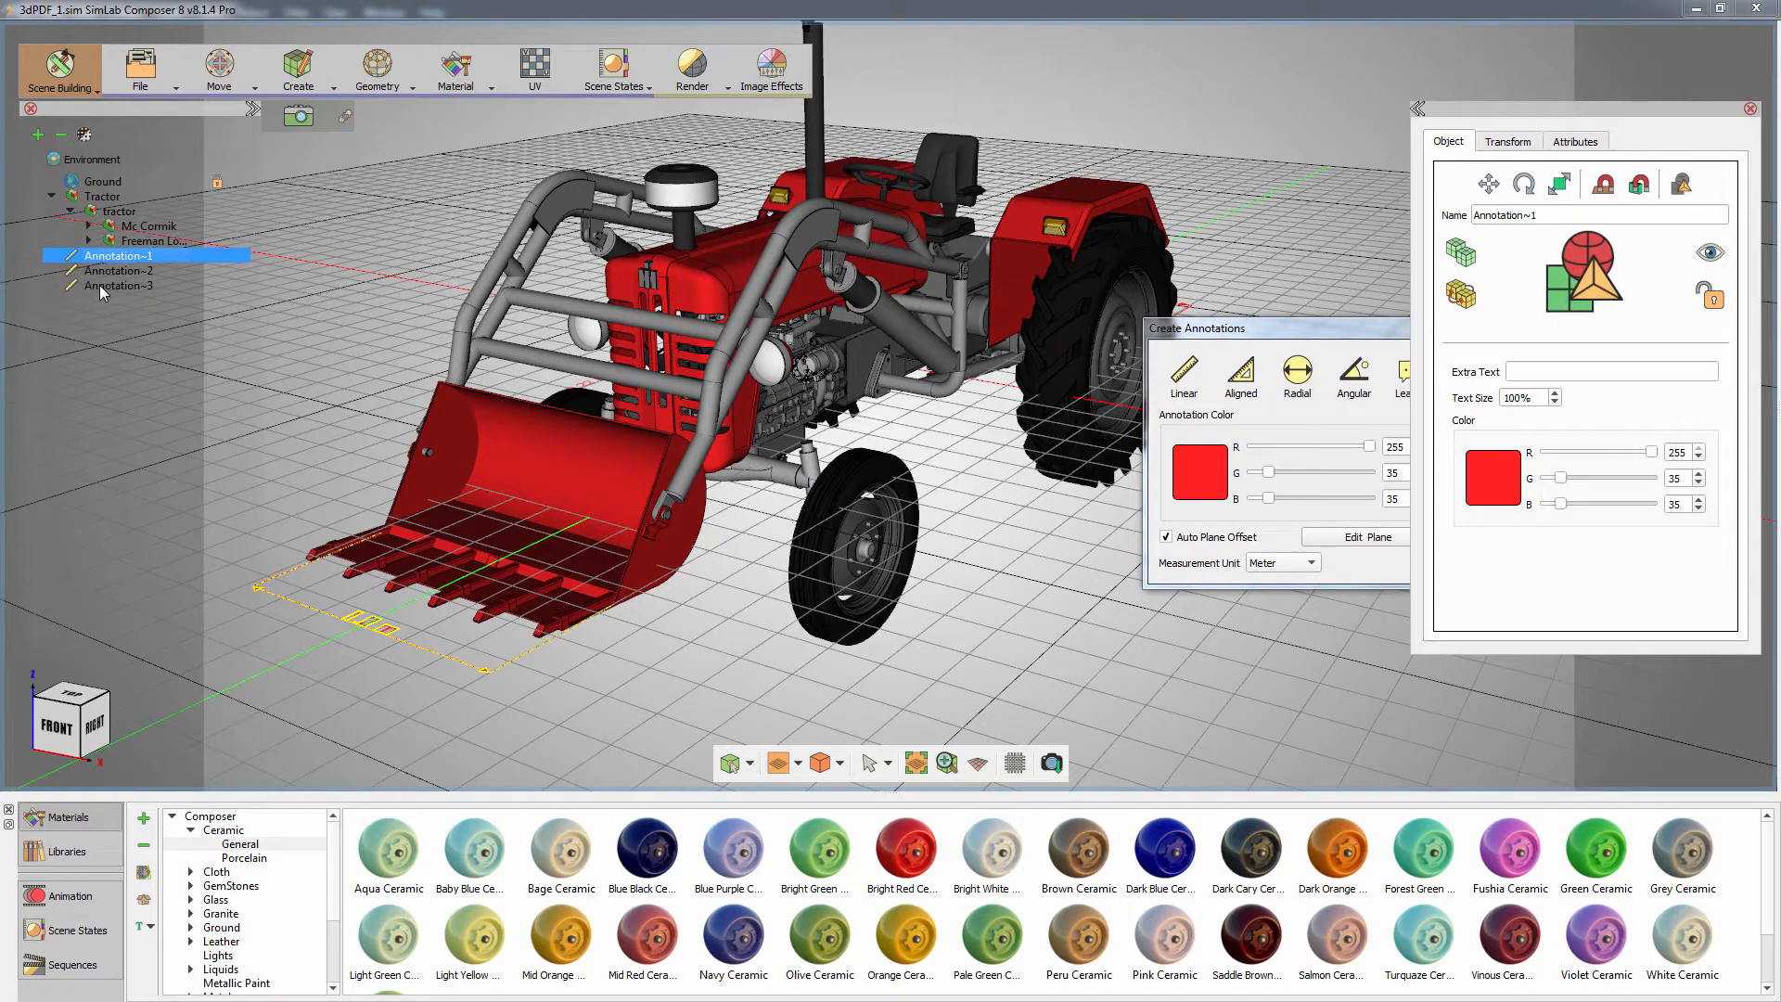
shift+click(98, 286)
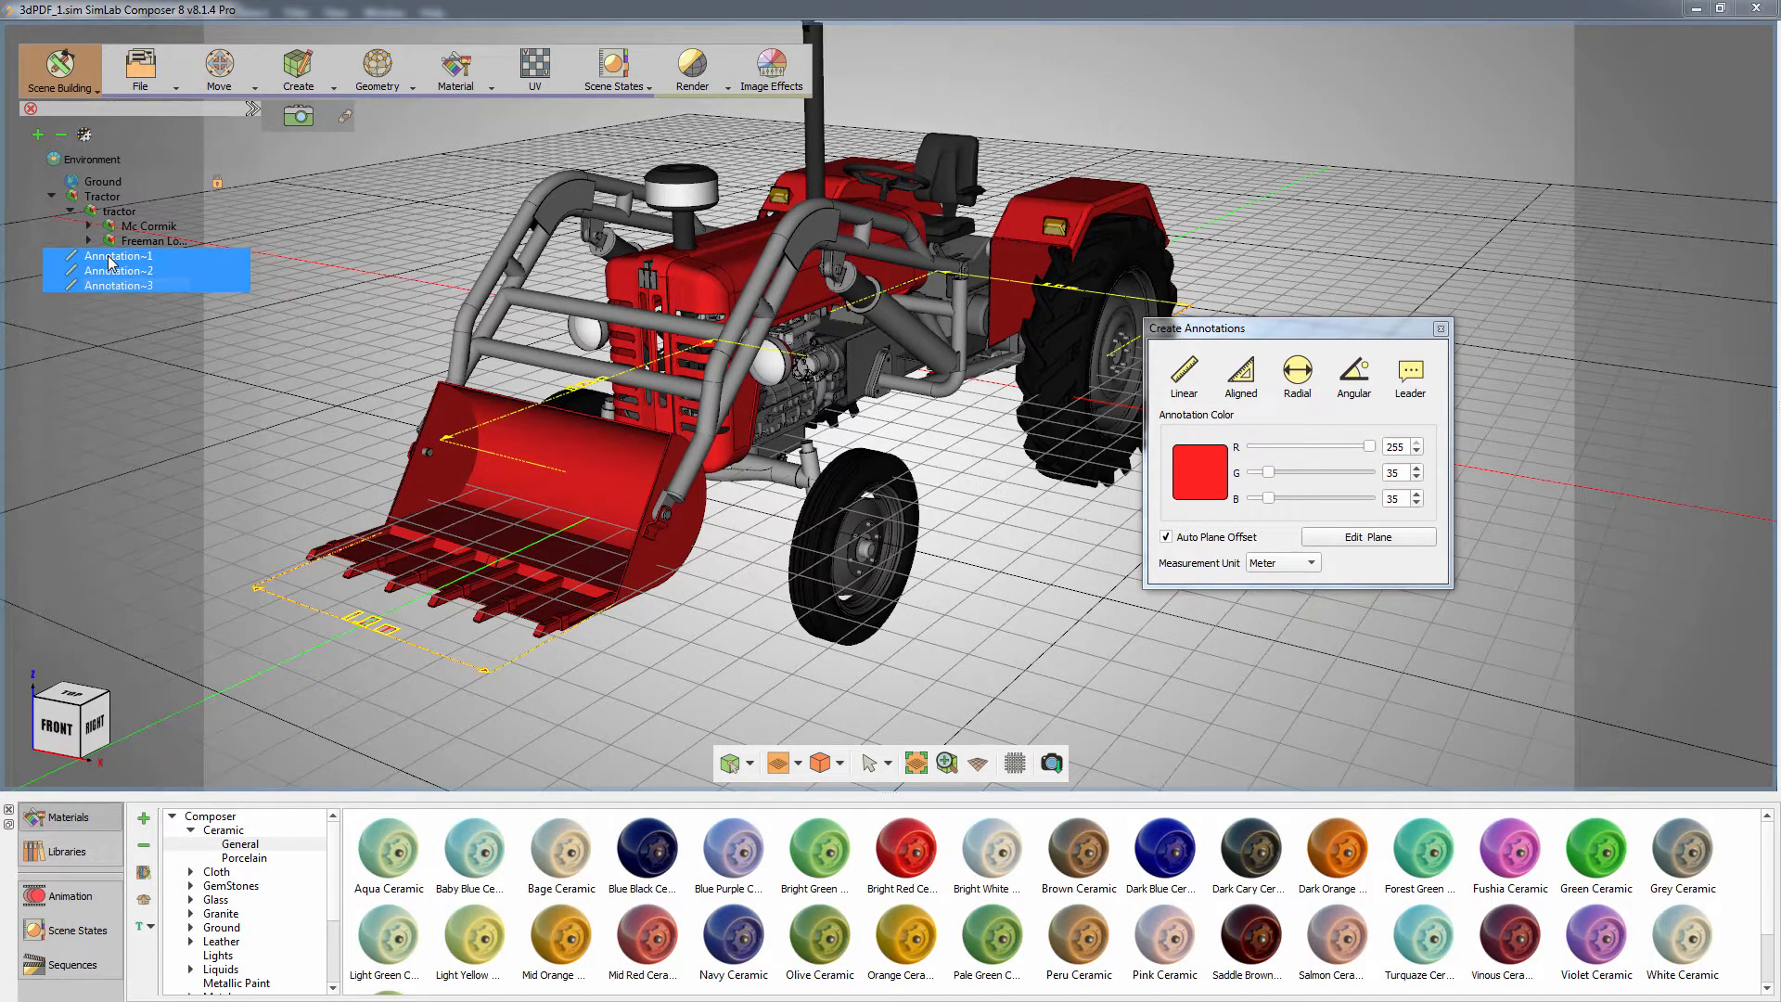
right_click(108, 262)
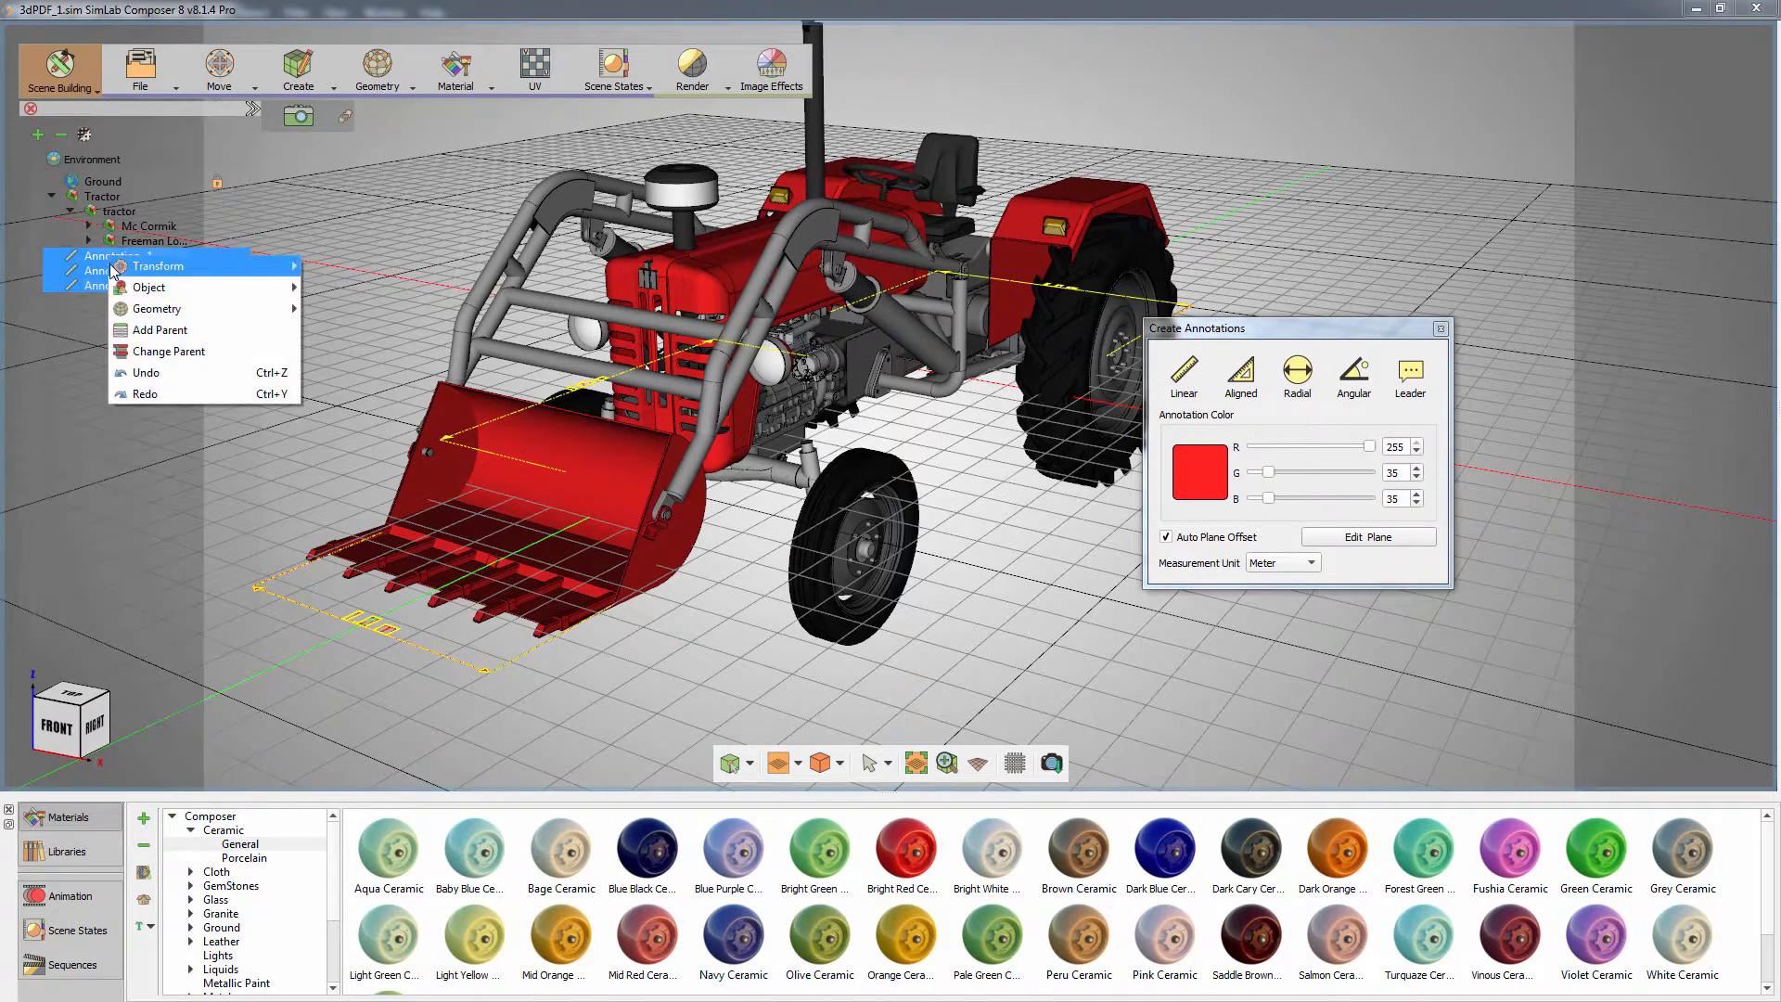
click(153, 331)
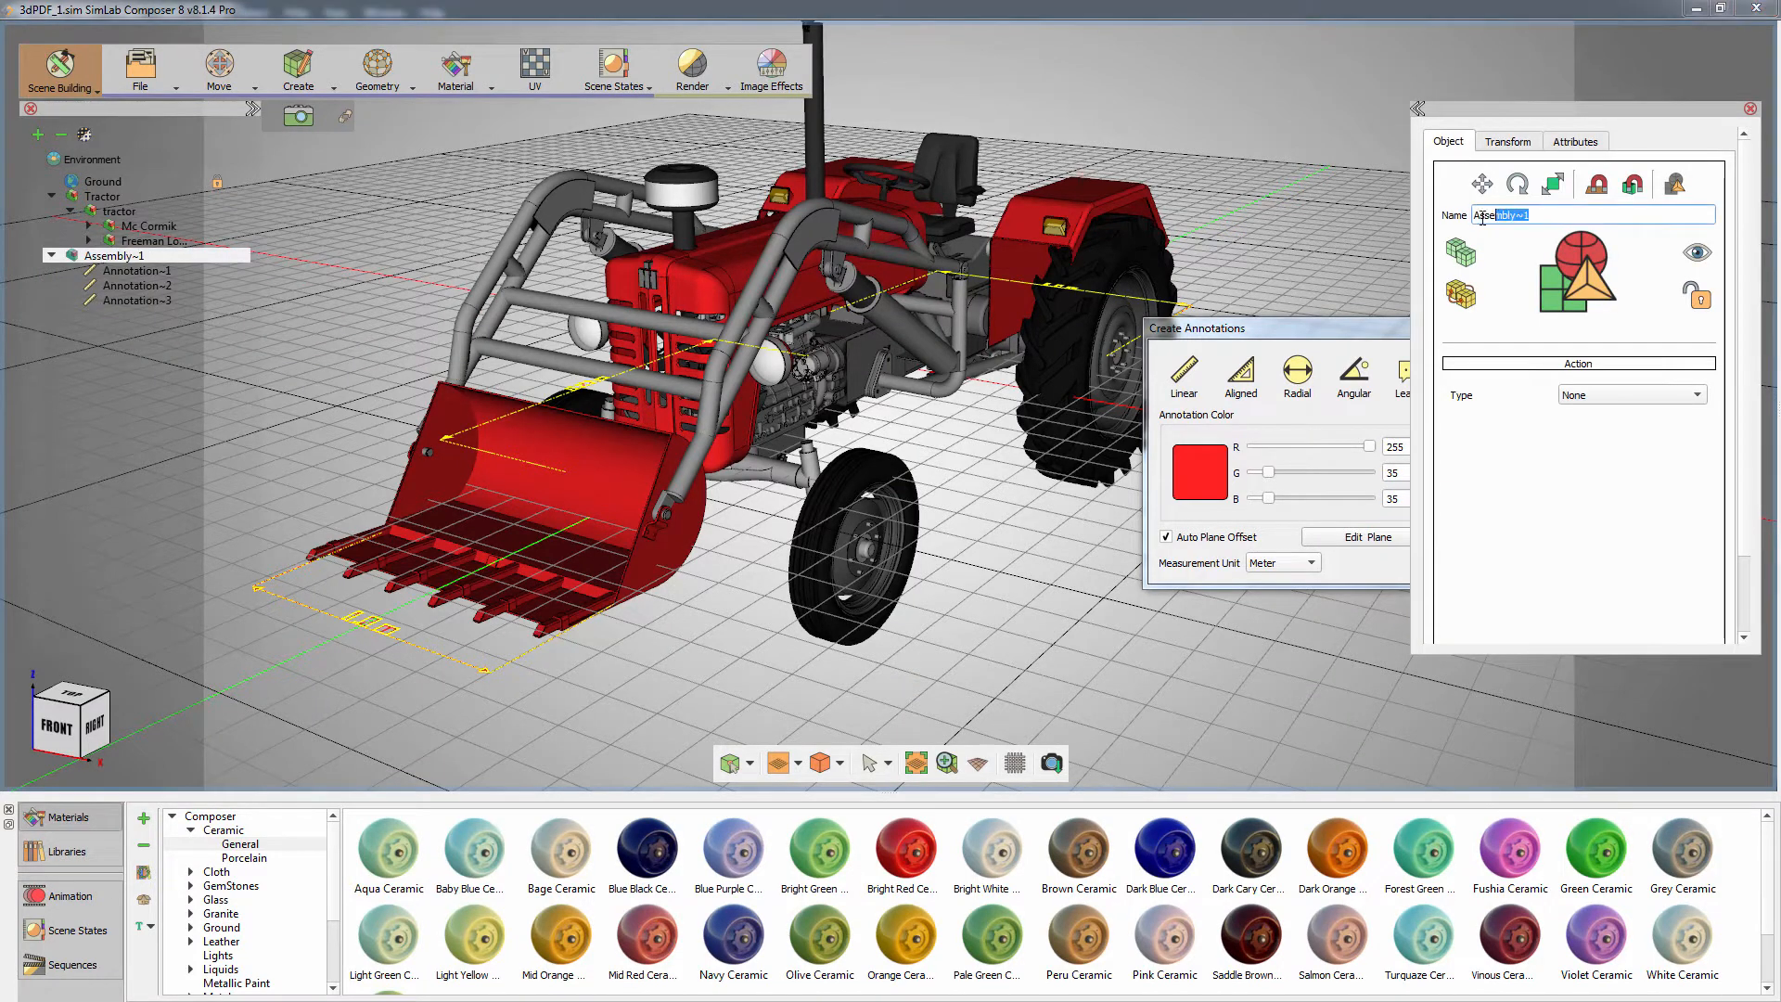
- Rename the annotations' parent assembly to Top
drag(1546, 219, 1414, 241)
text(Top)
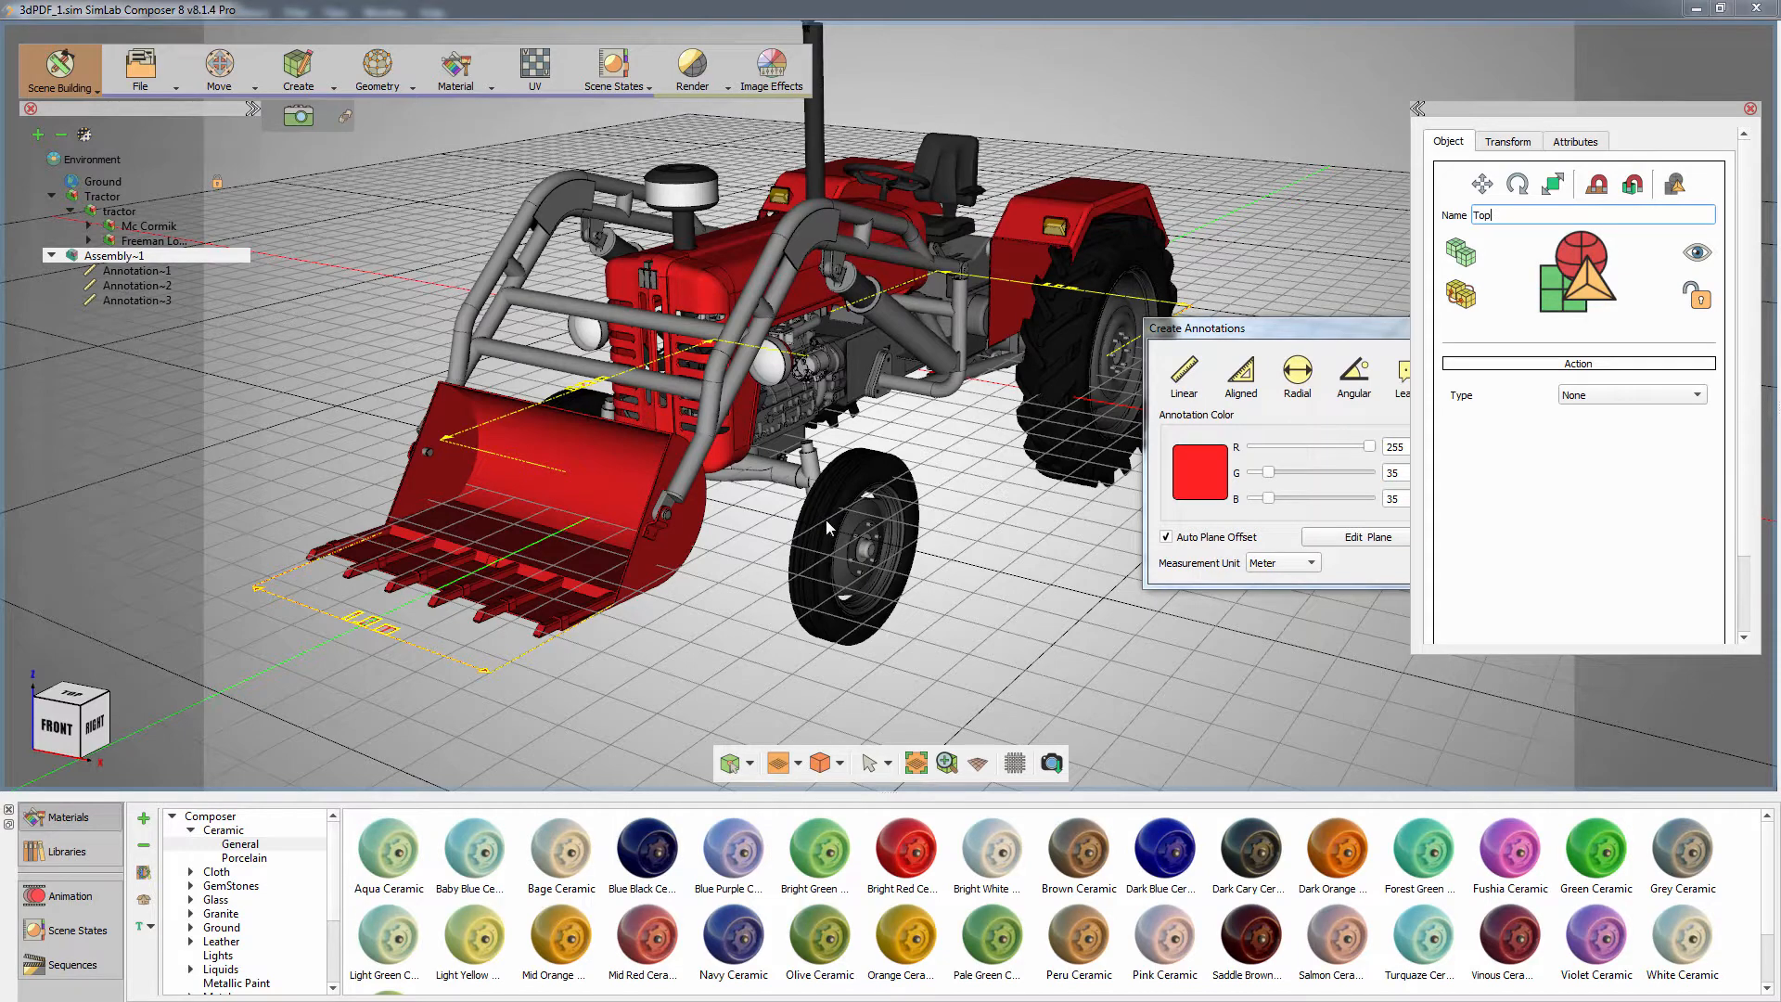
key(Return)
- Open the annotation plane settings for editing
scroll(655, 501, down, 2)
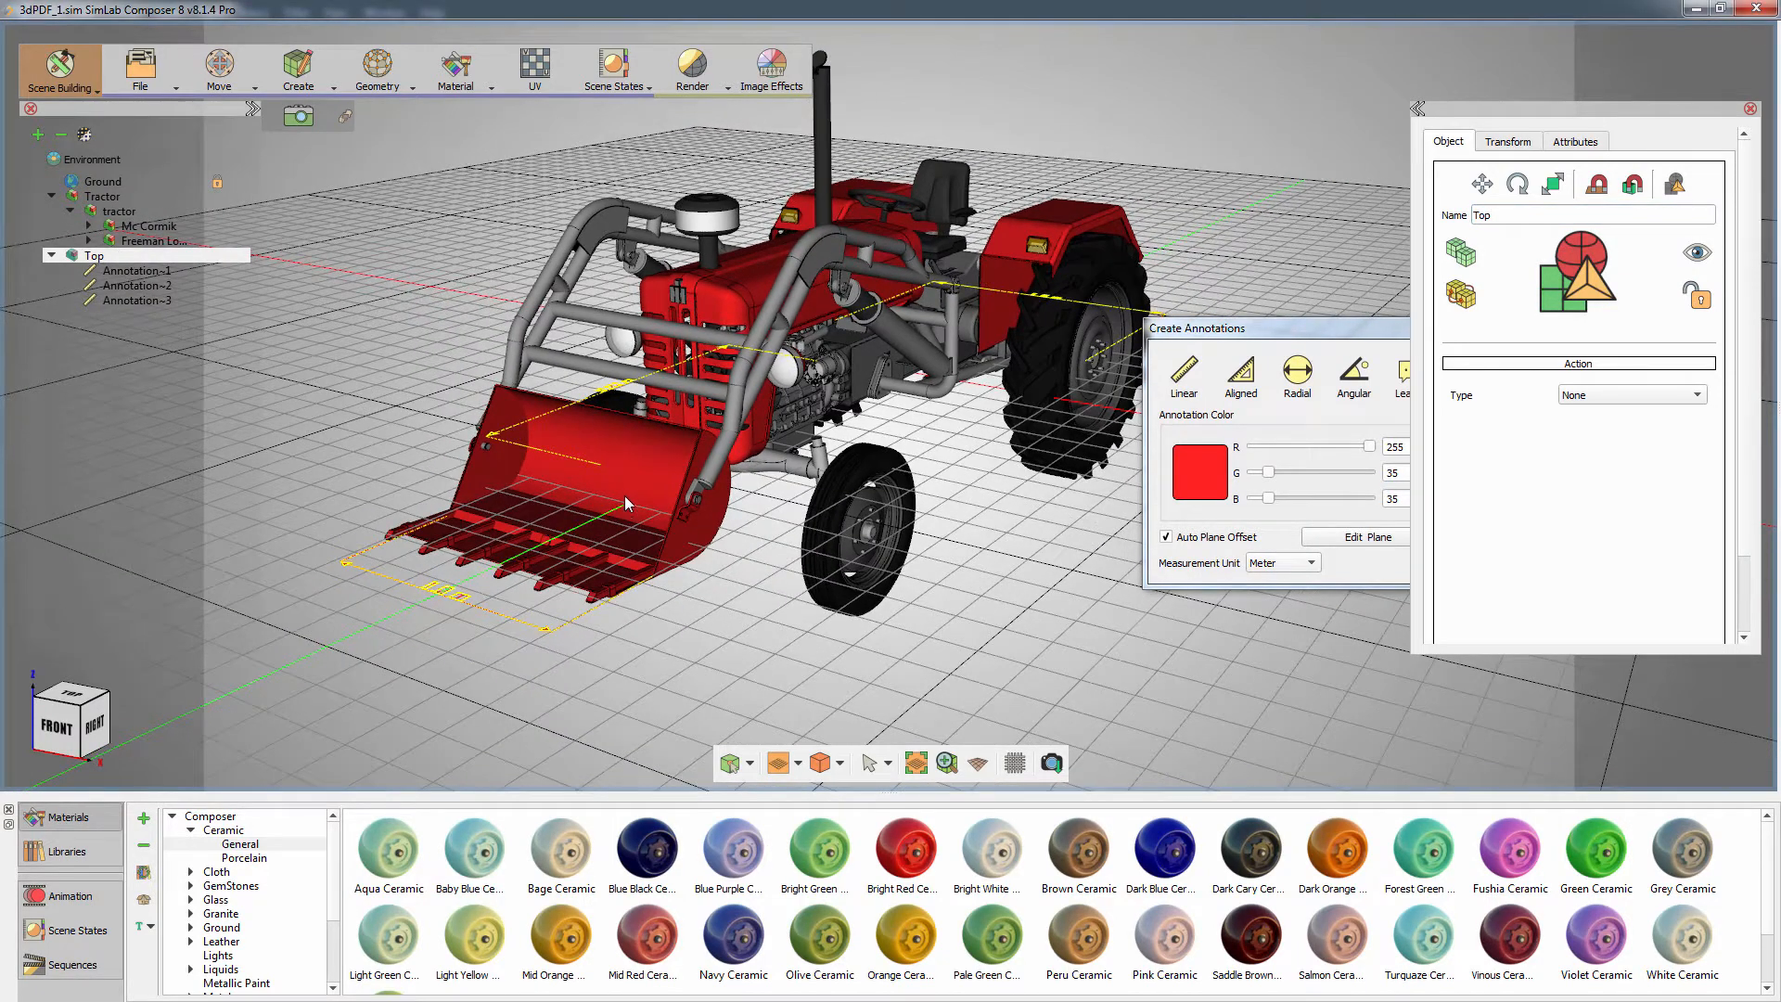
middle_drag(645, 507, 649, 488)
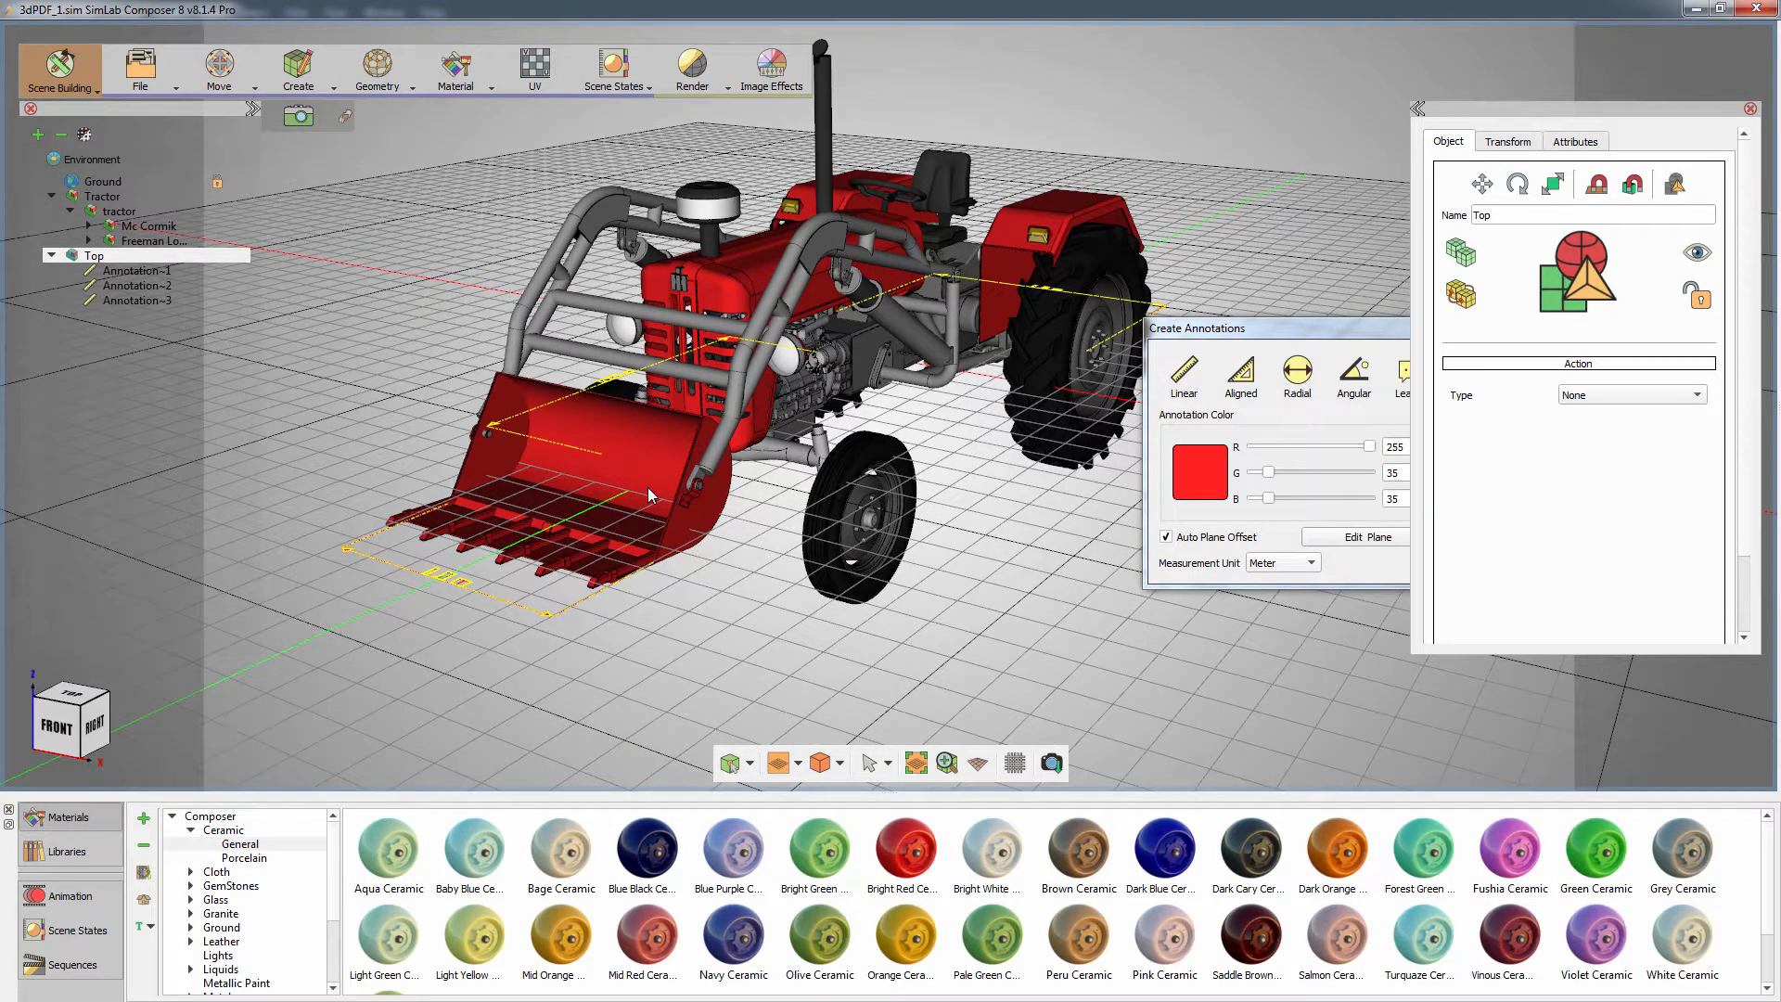
click(1334, 543)
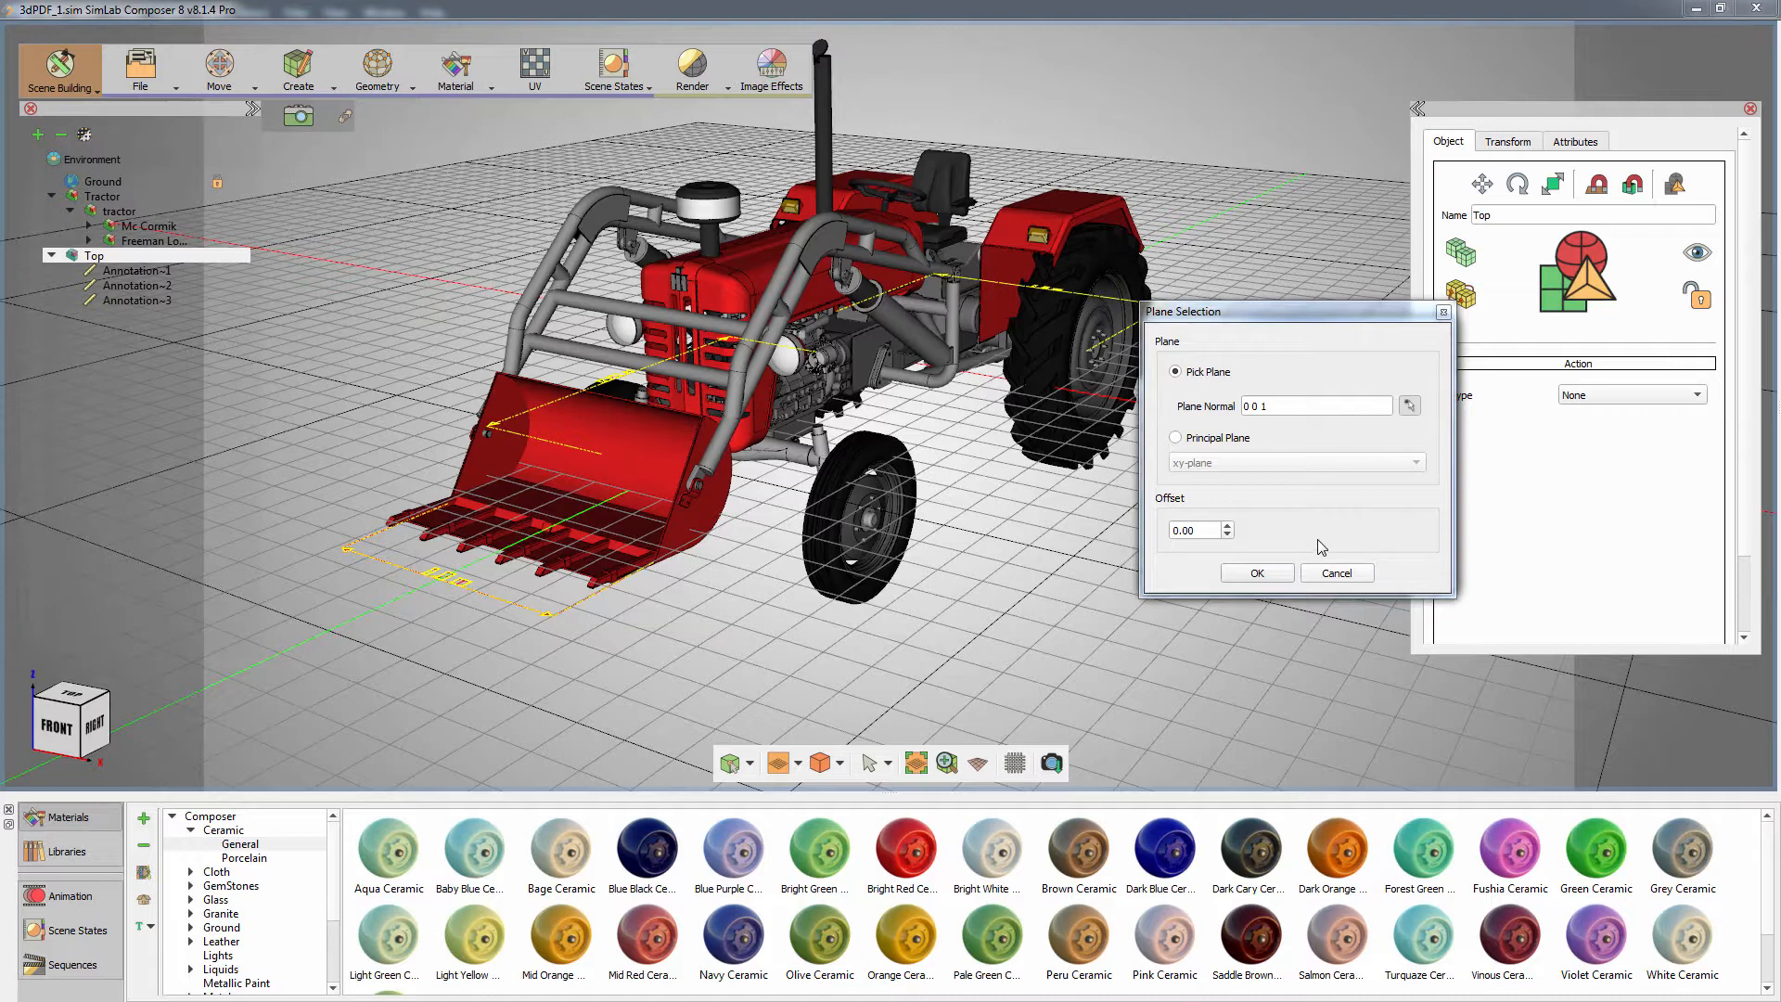
click(1219, 440)
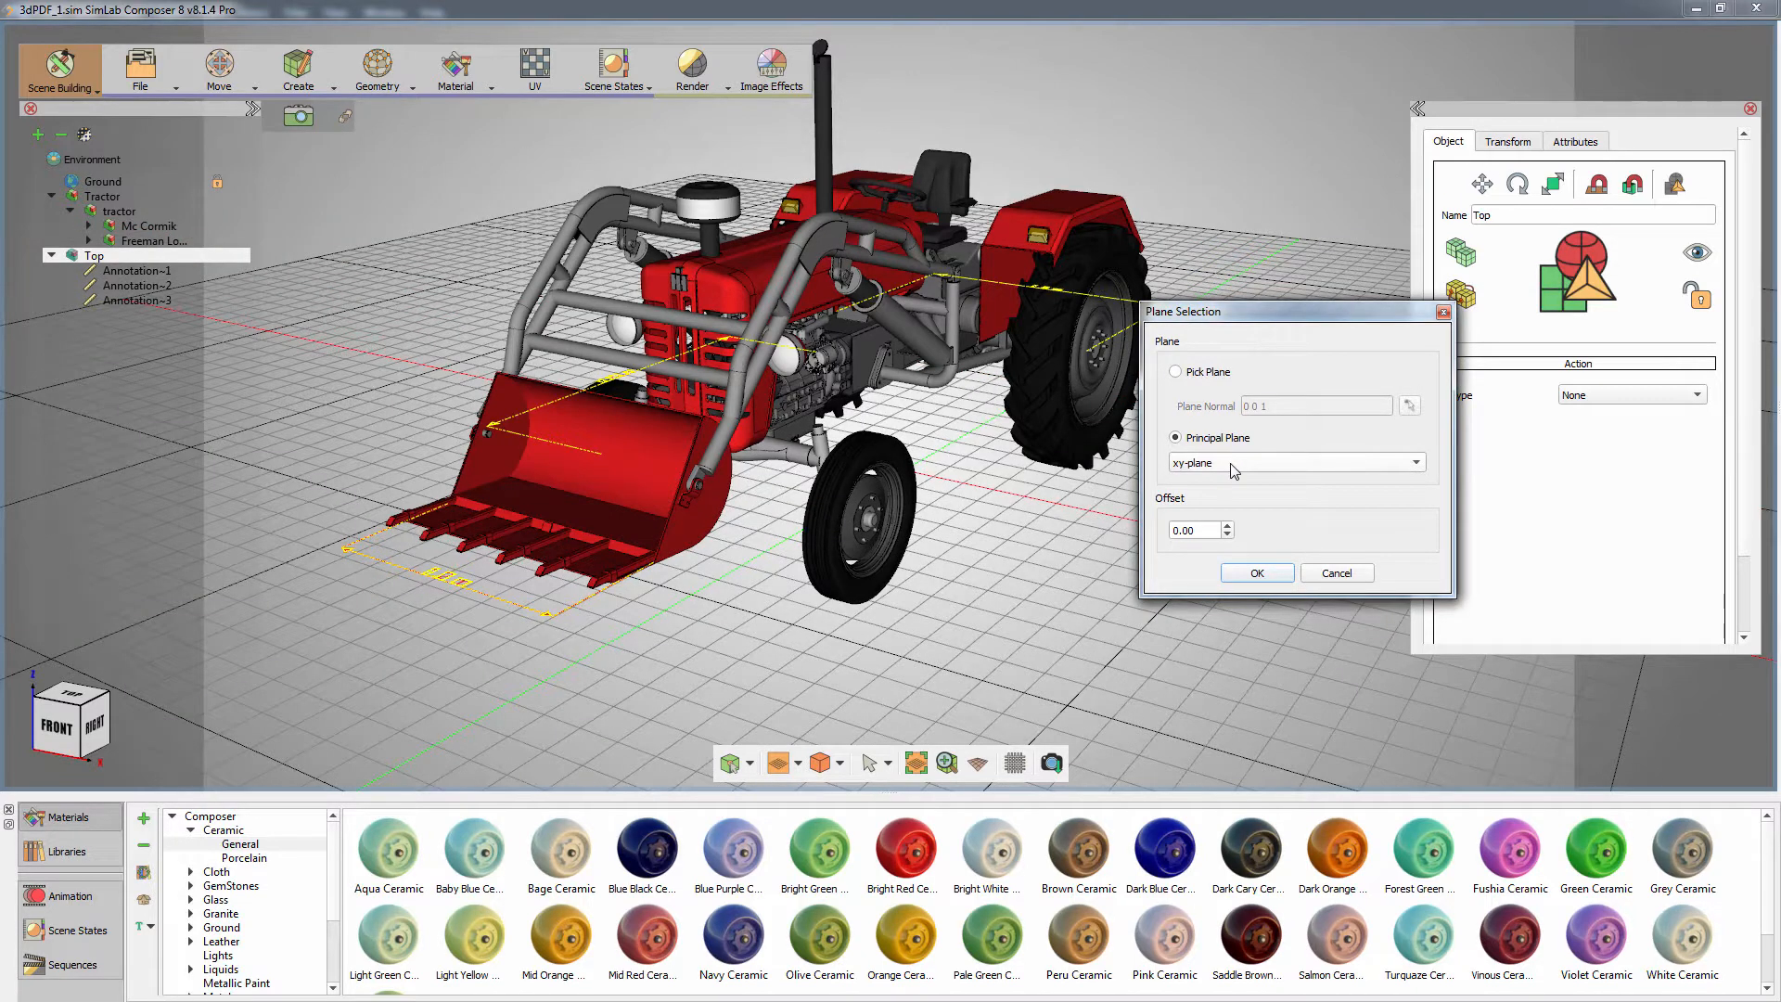
click(1235, 463)
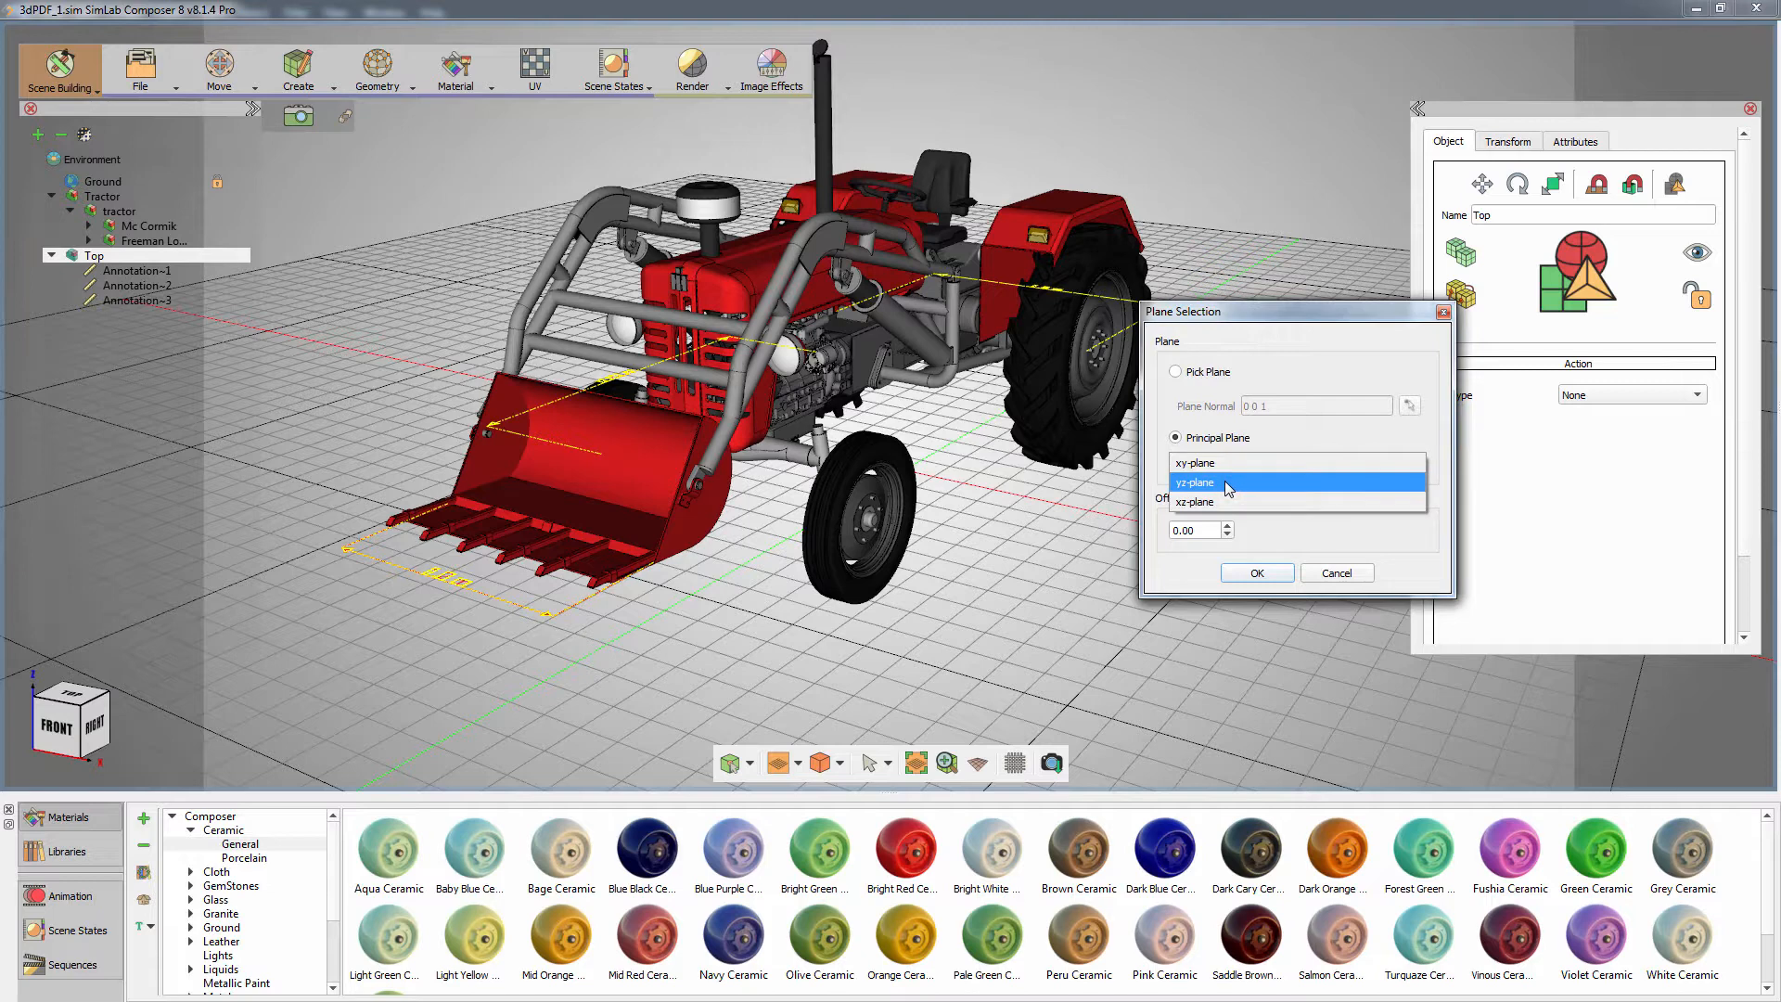
click(1227, 462)
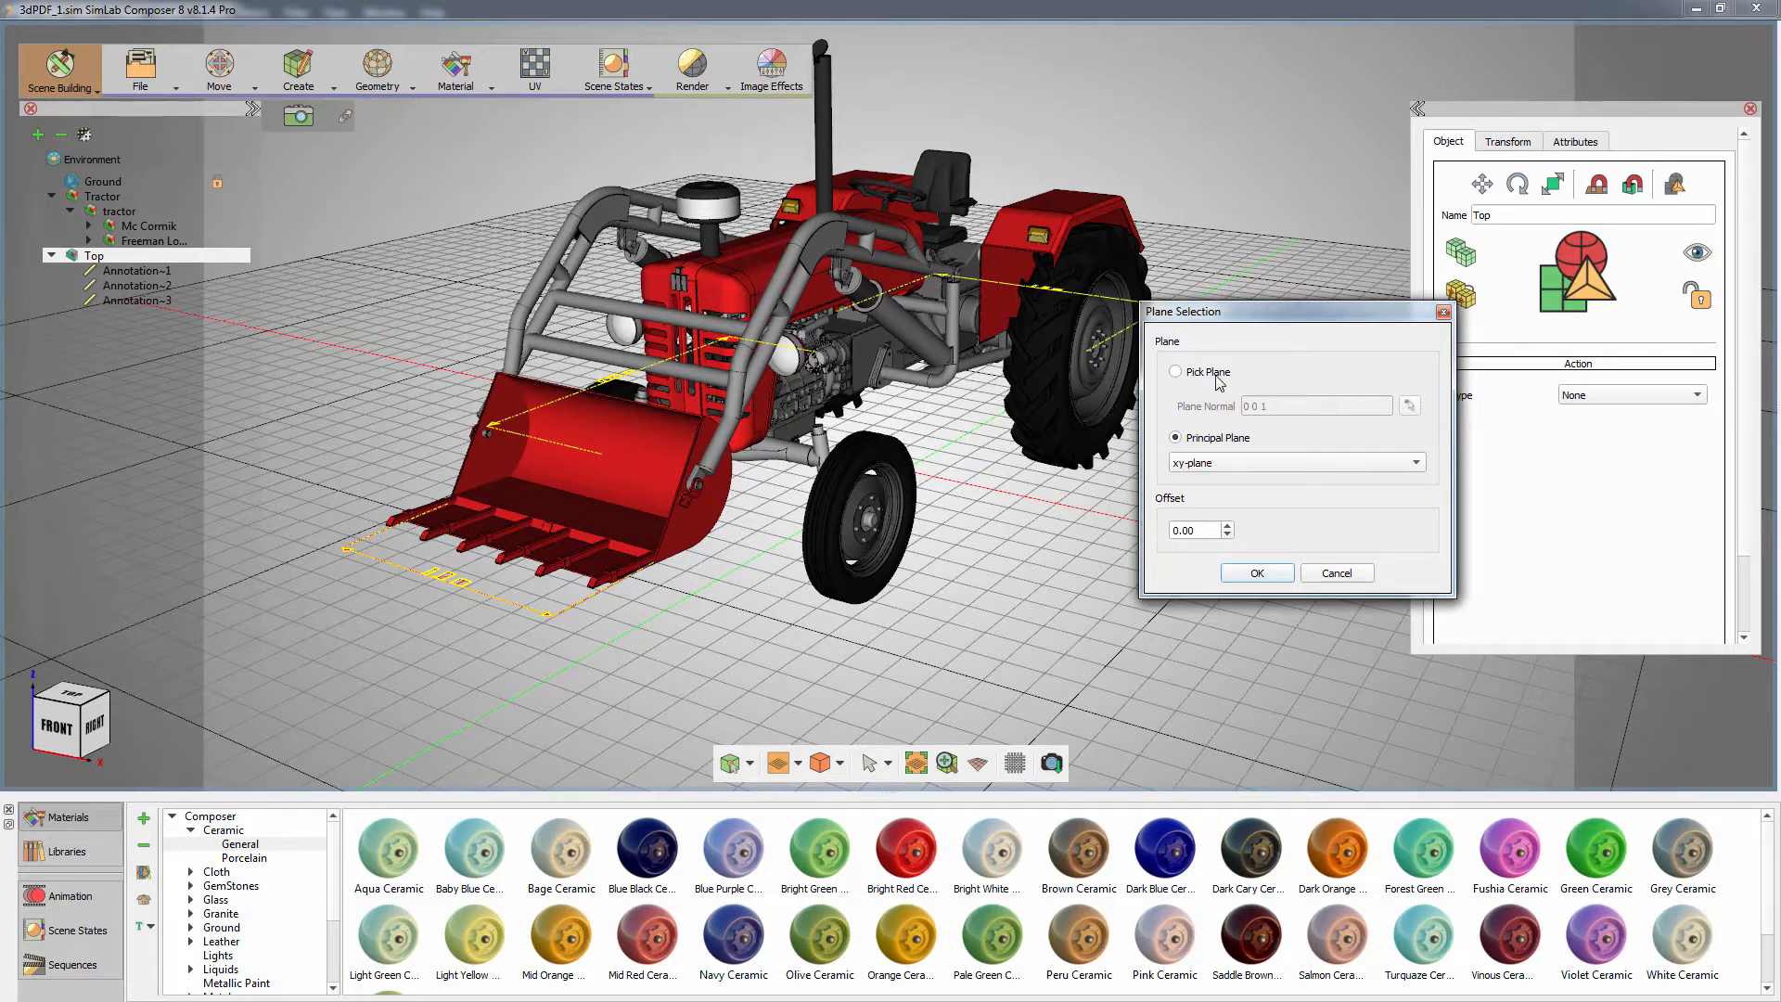
click(1217, 375)
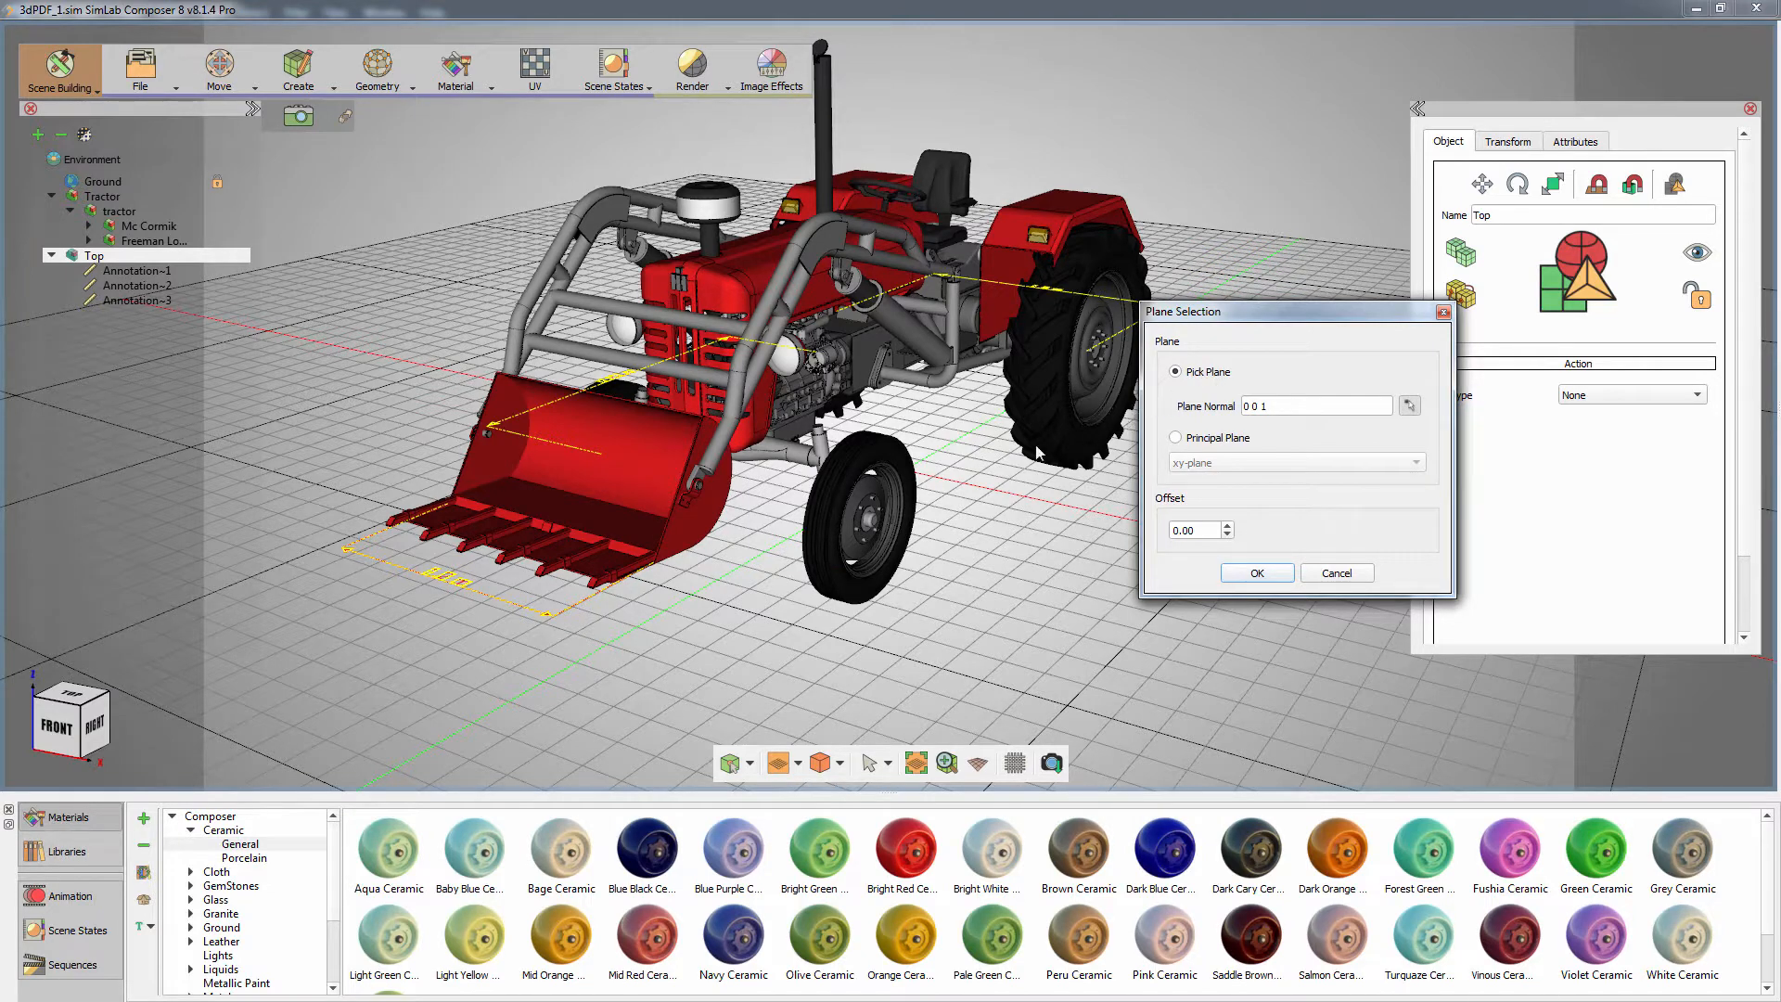
- Set the annotation plane parallel to the bucket's outer side face by picking that face, giving plane normal 1 0 0
click(688, 520)
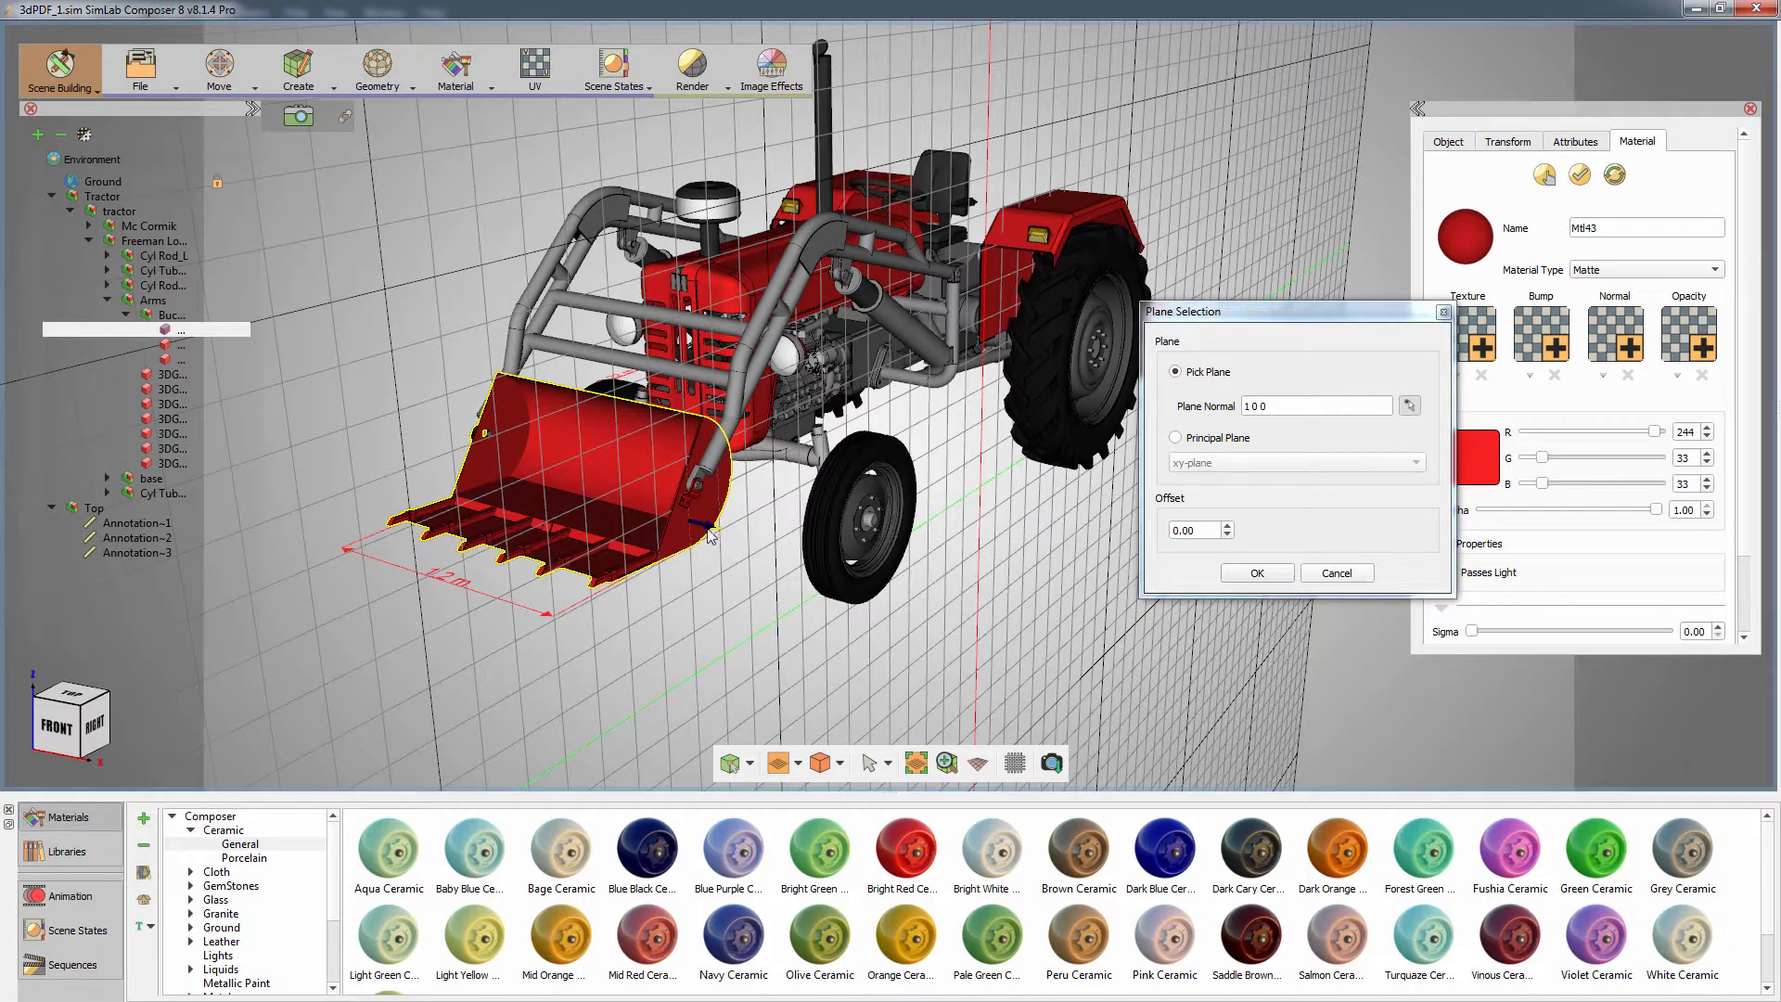
click(1237, 574)
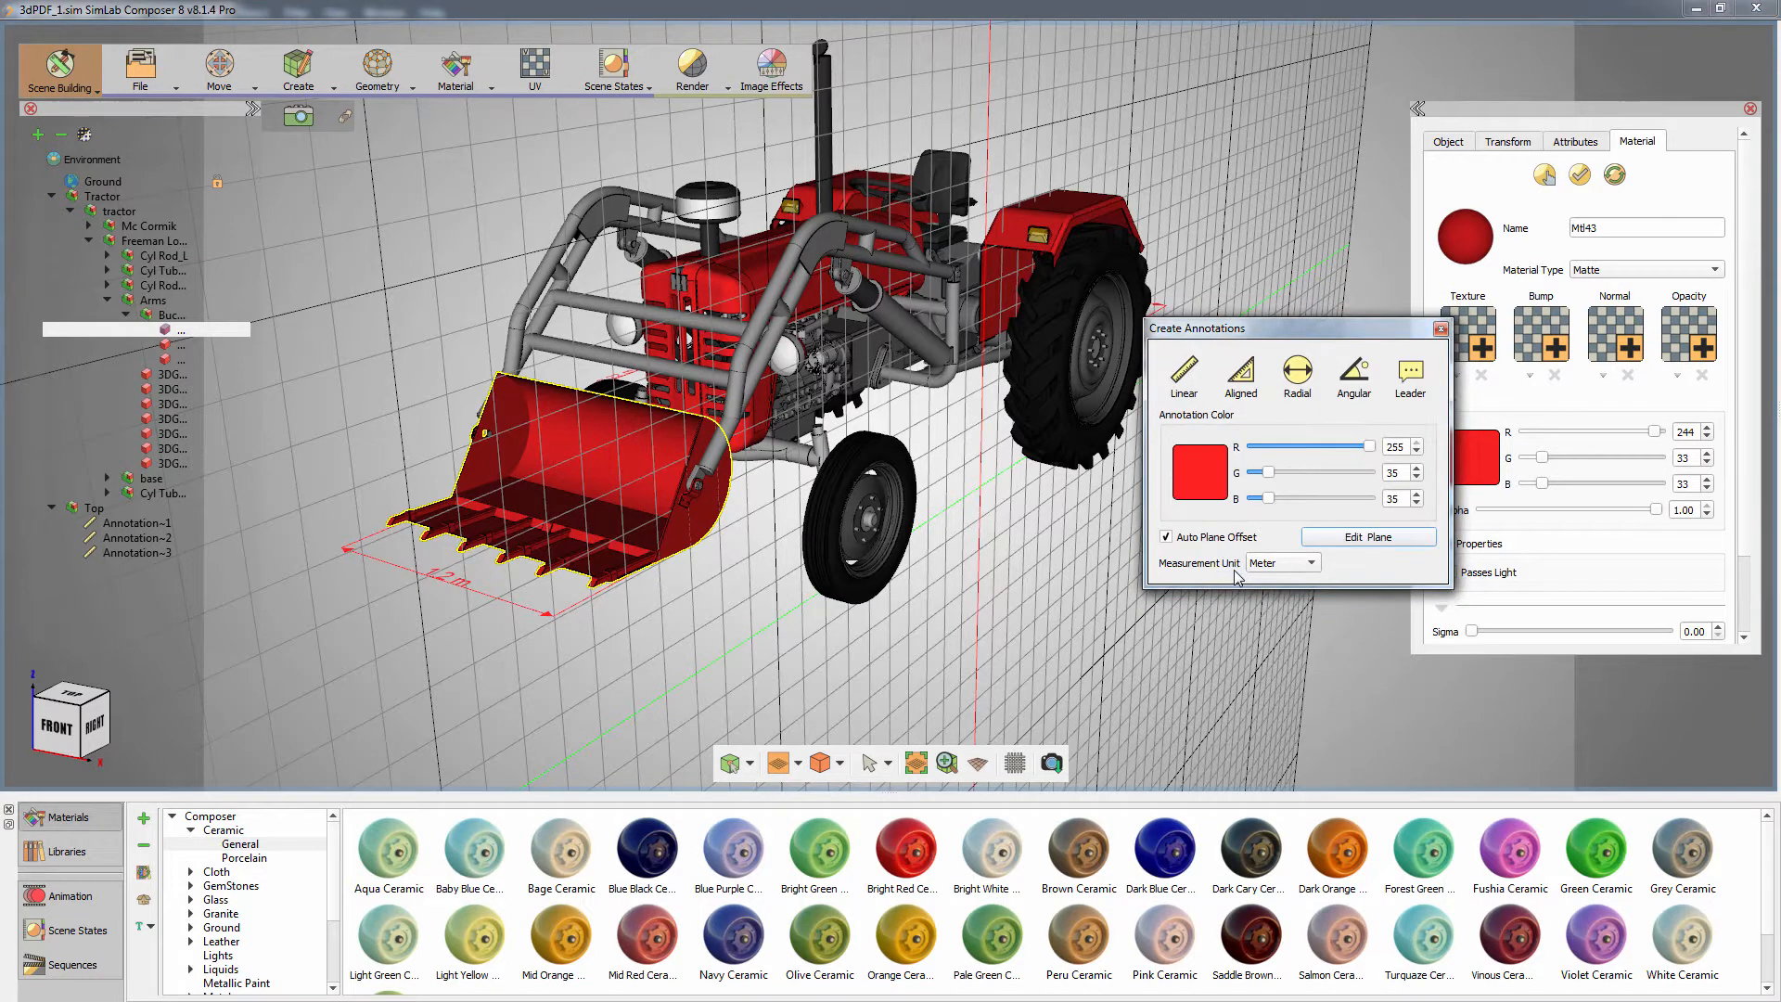
- Change the annotation color to green #2aff78 (RGB 42, 255, 120)
click(1220, 489)
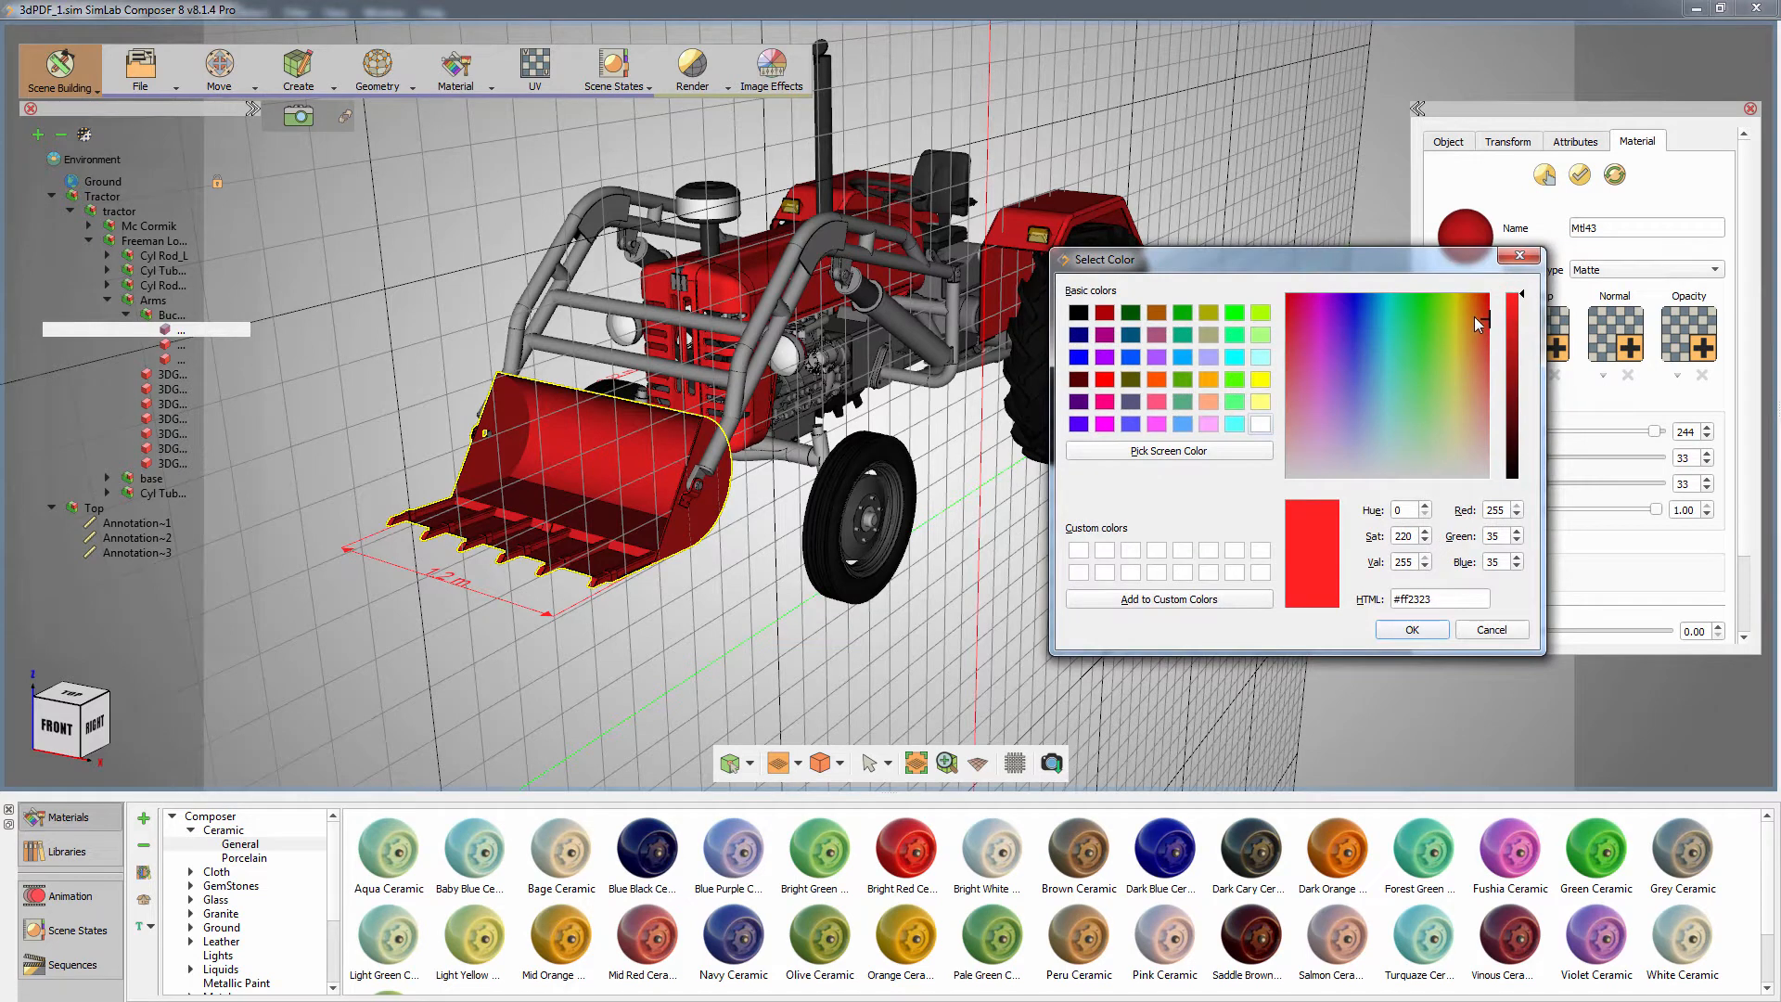
drag(1475, 319, 1410, 325)
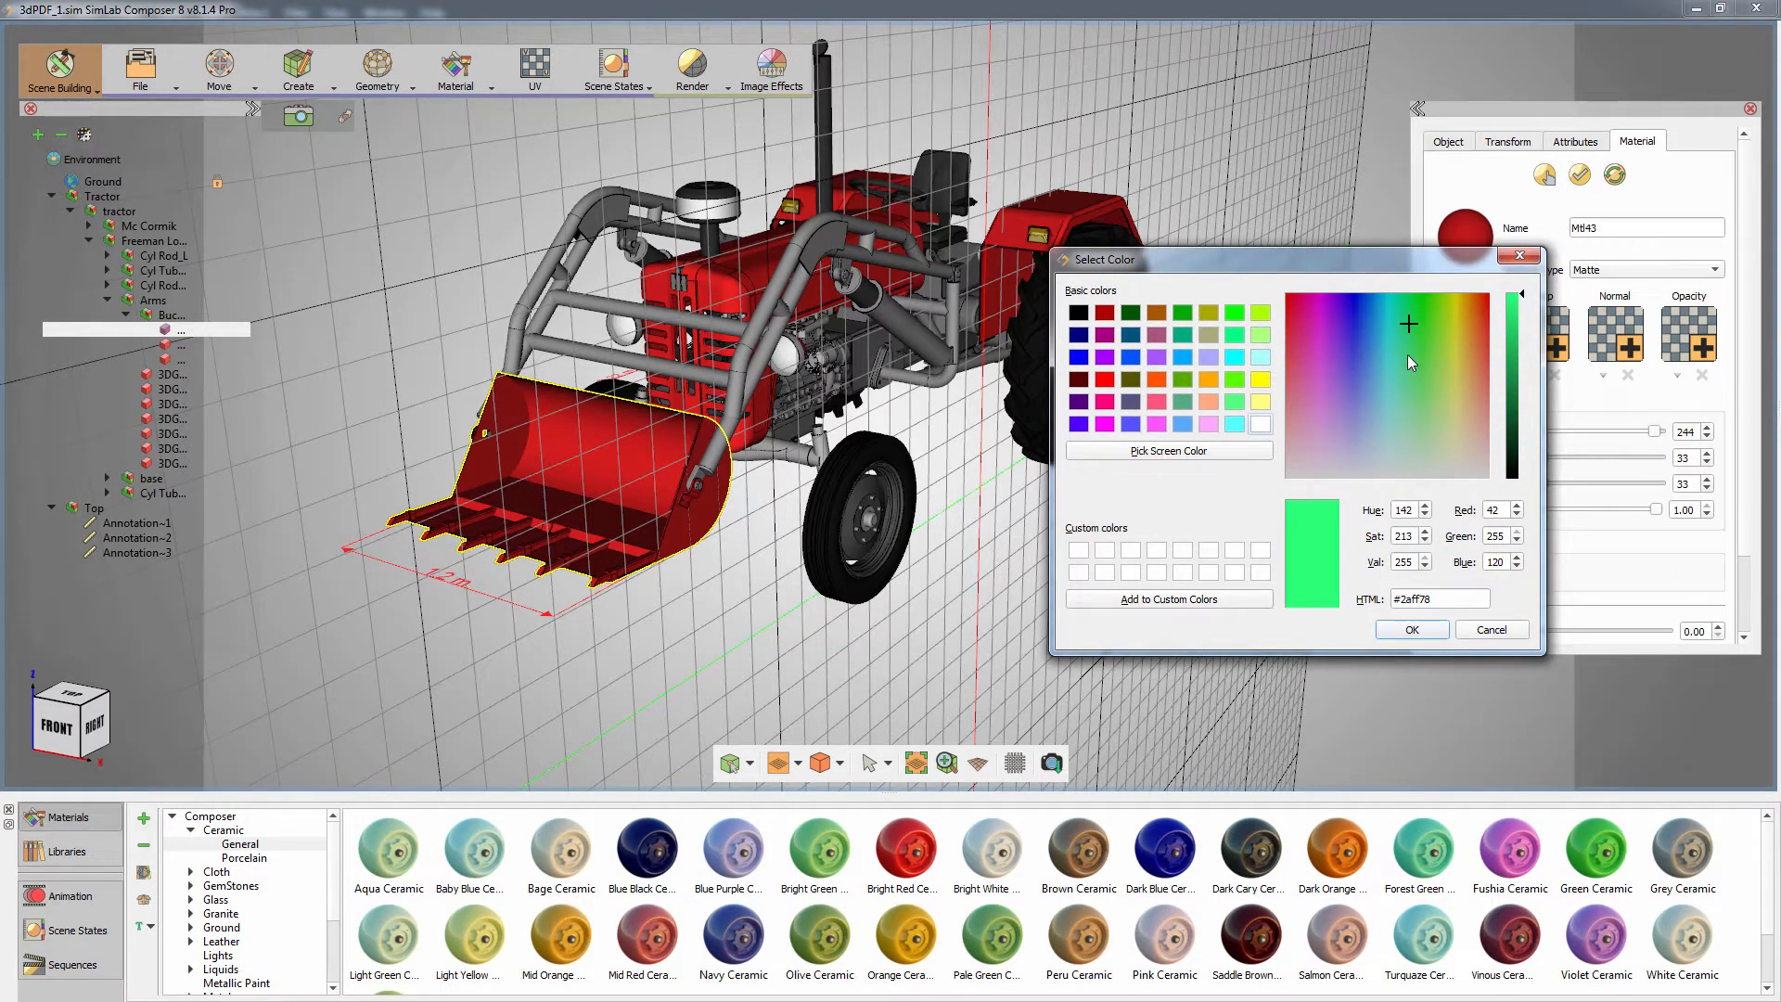
click(1391, 630)
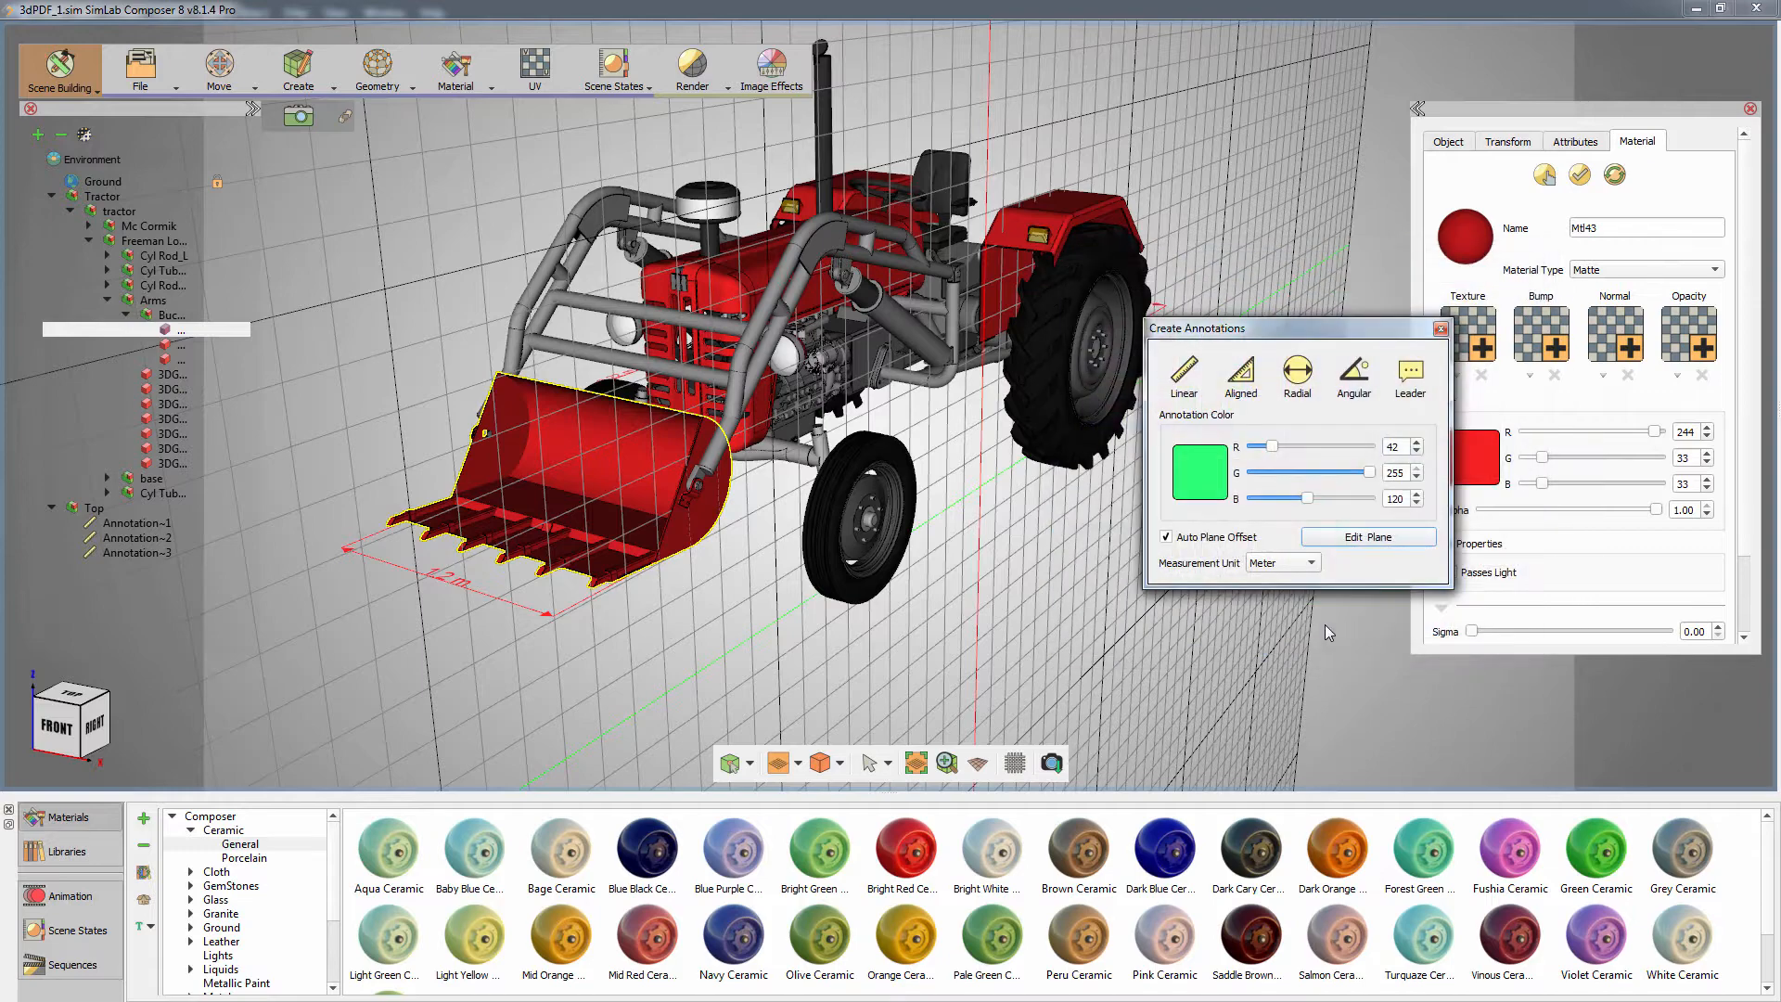
- Add an aligned annotation along the slanted edge of the bucket's far side, placed outside the bucket
middle_drag(1078, 588, 957, 588)
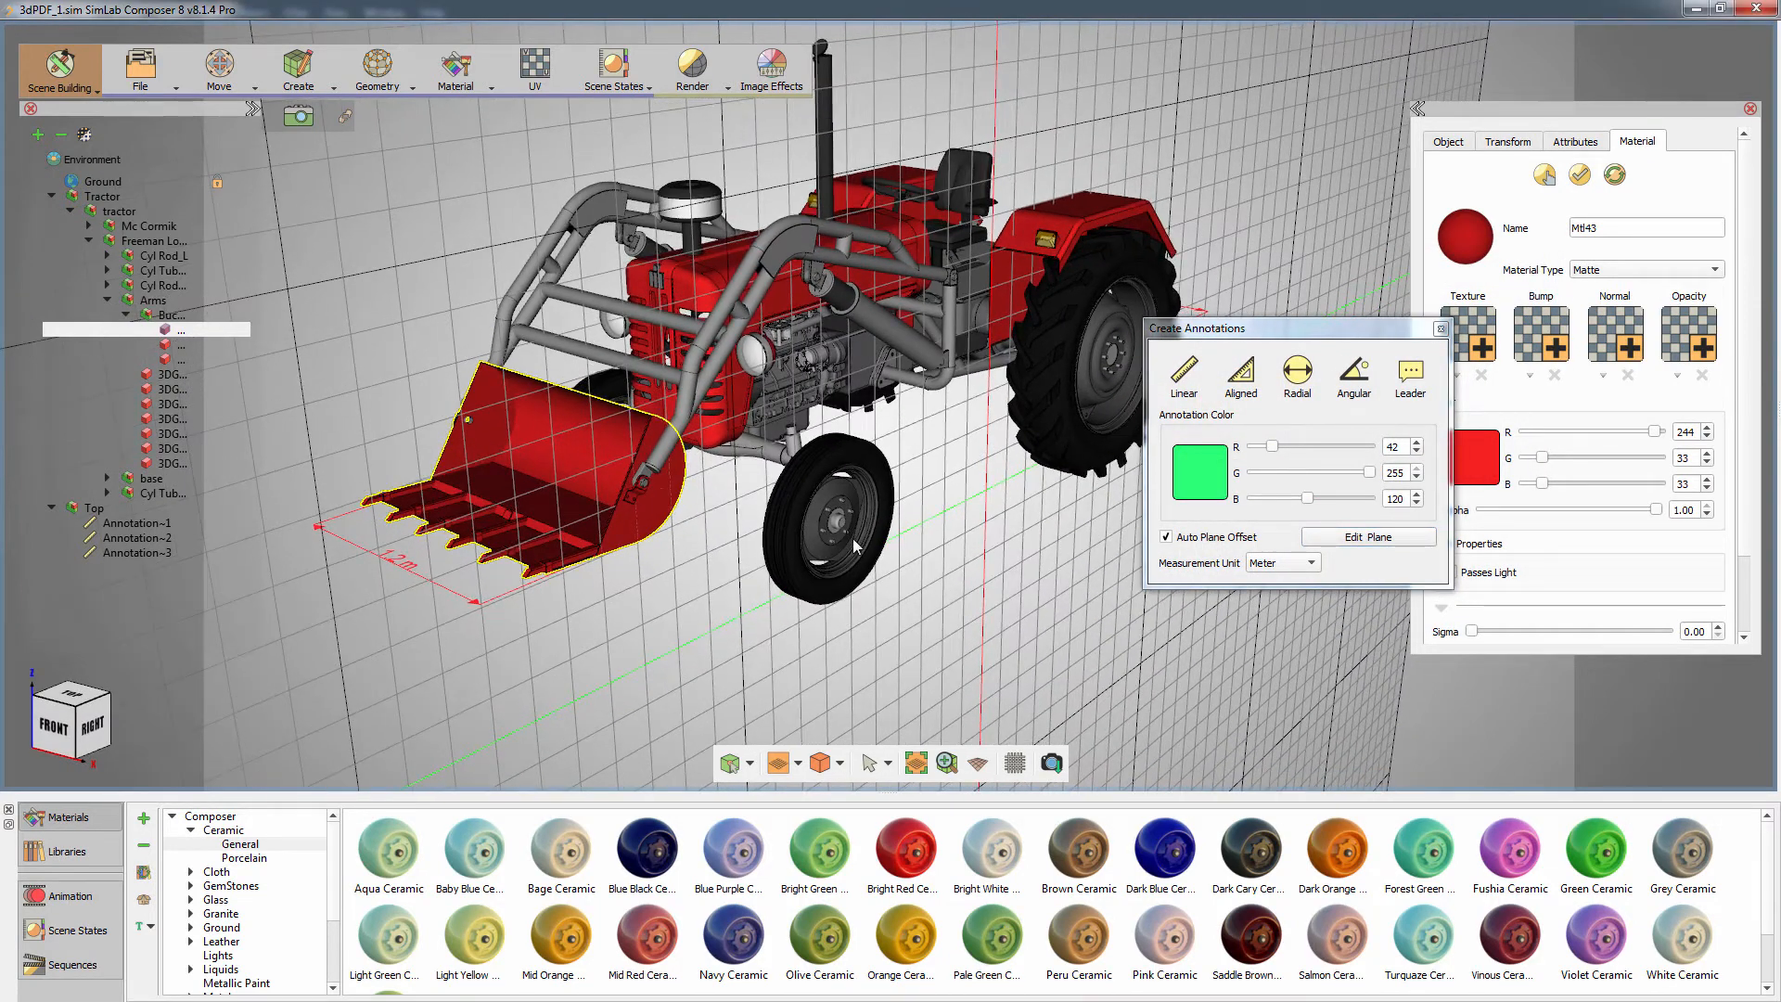
middle_drag(928, 529, 1007, 560)
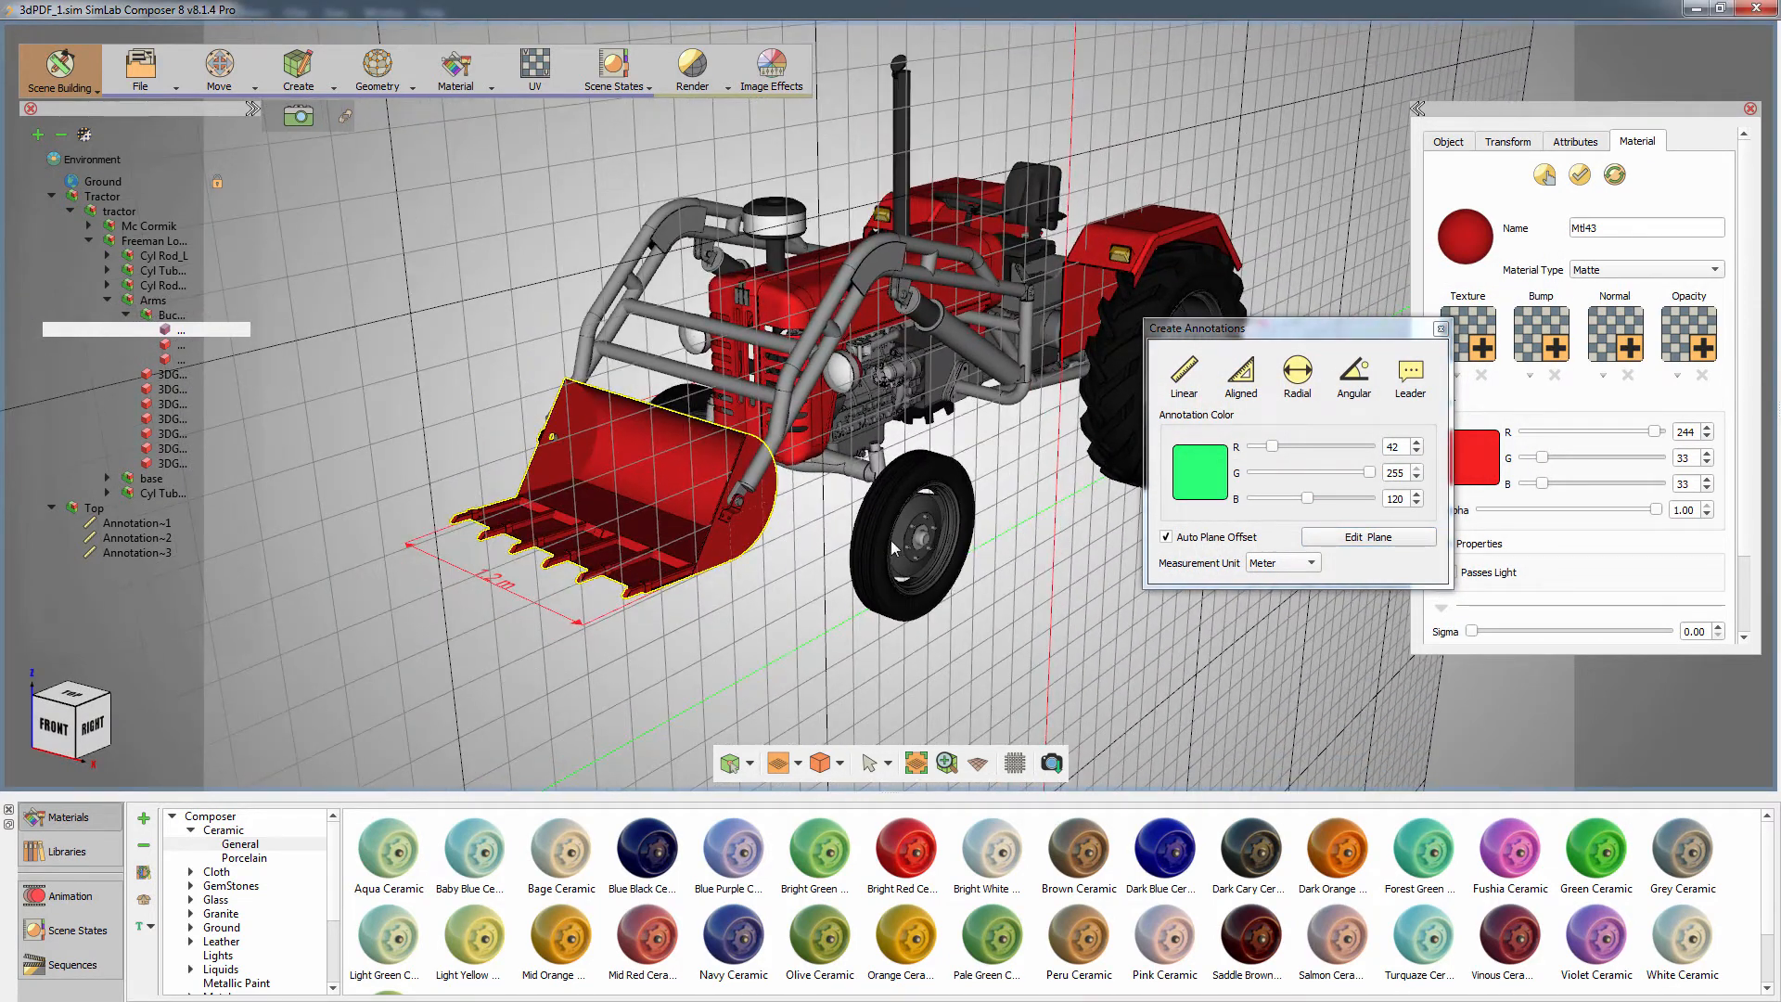
click(1237, 380)
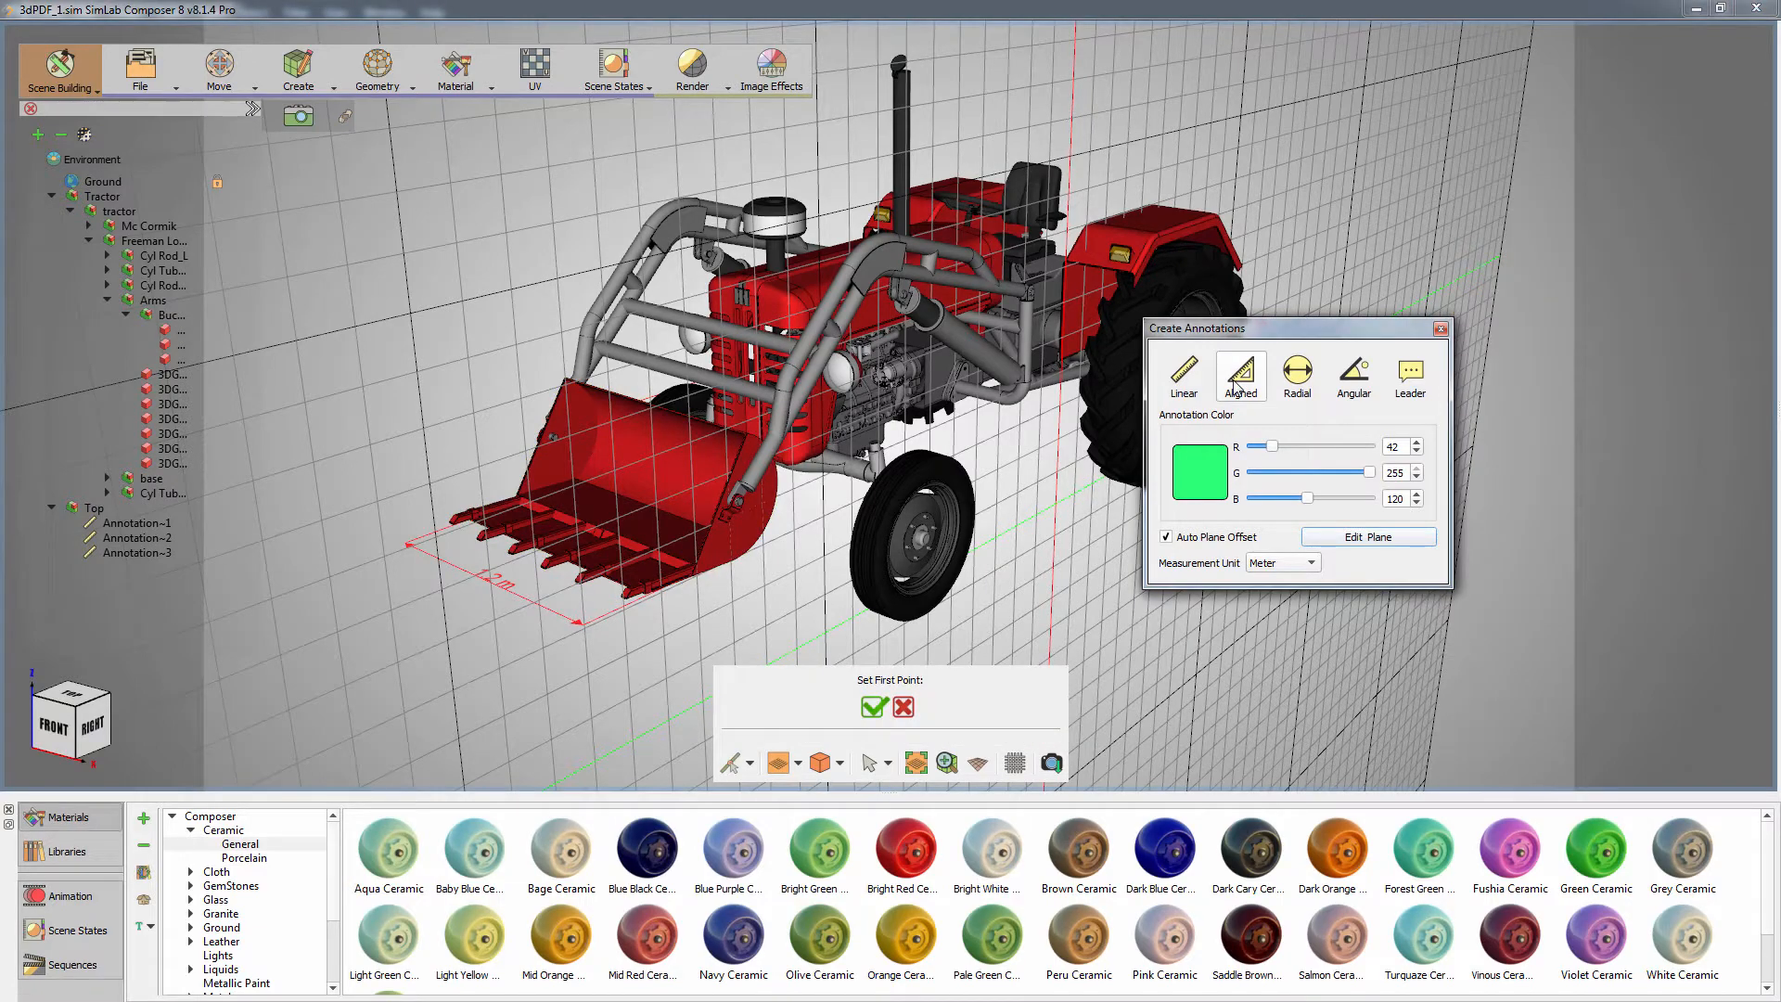
scroll(797, 557, up, 5)
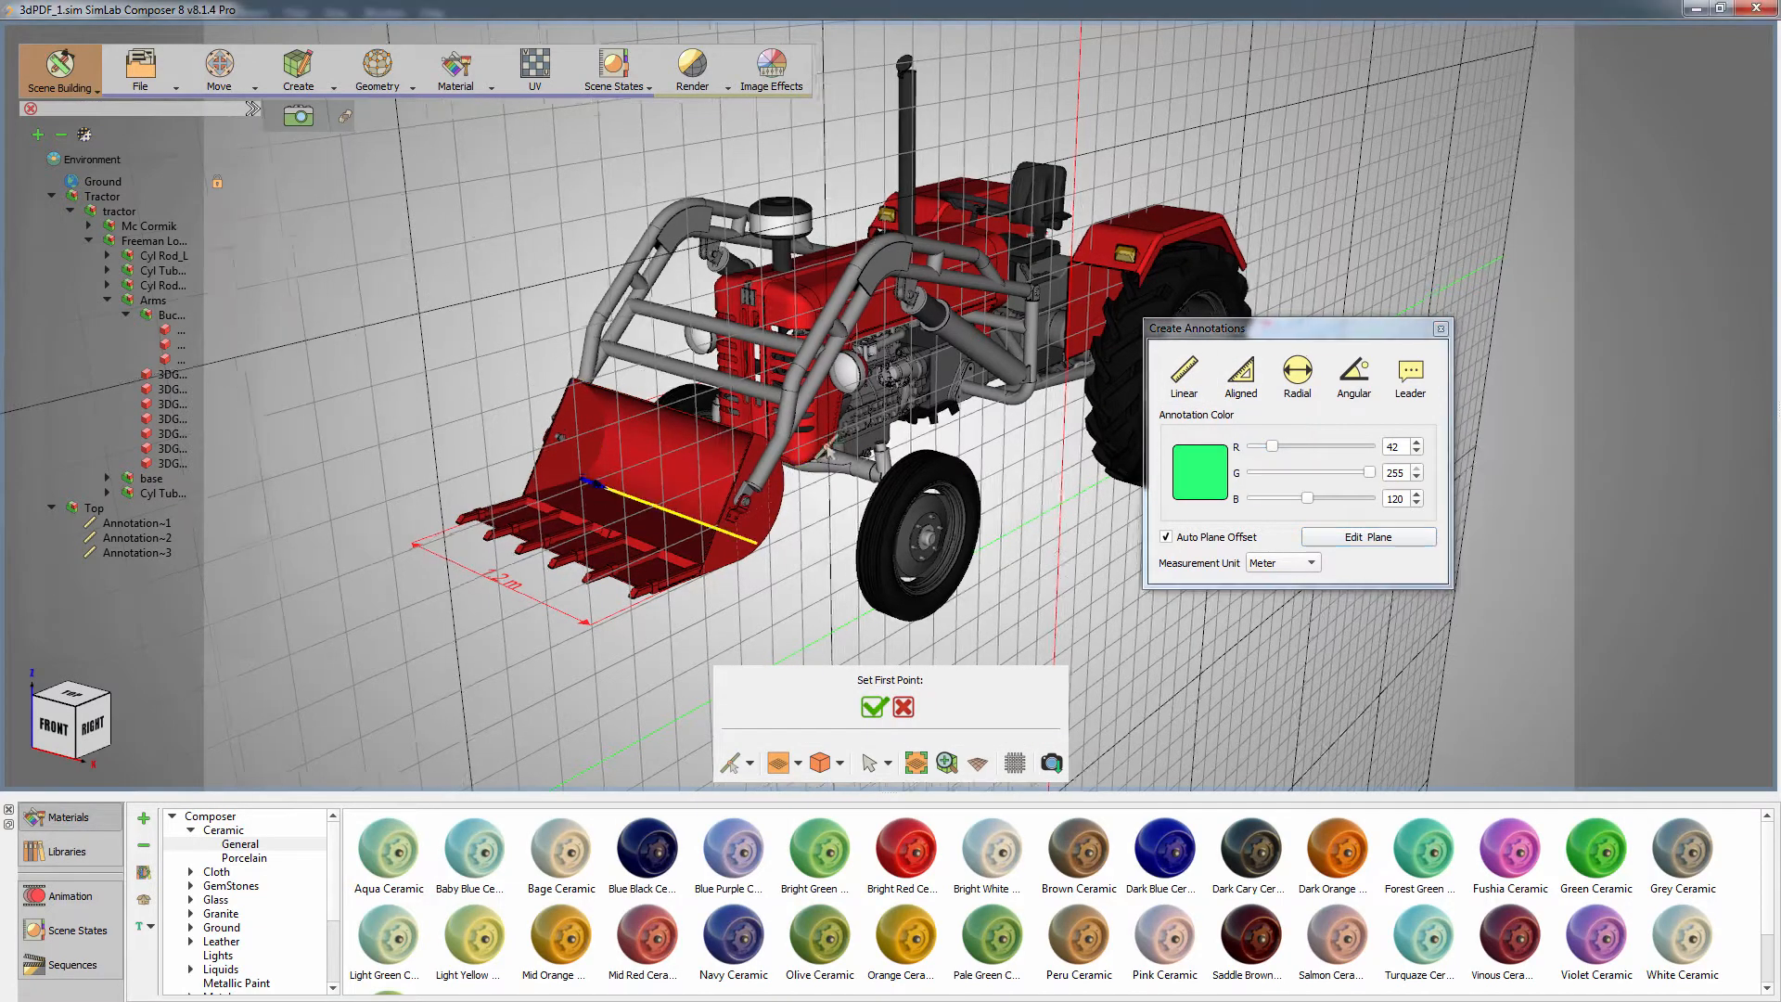
scroll(798, 547, up, 5)
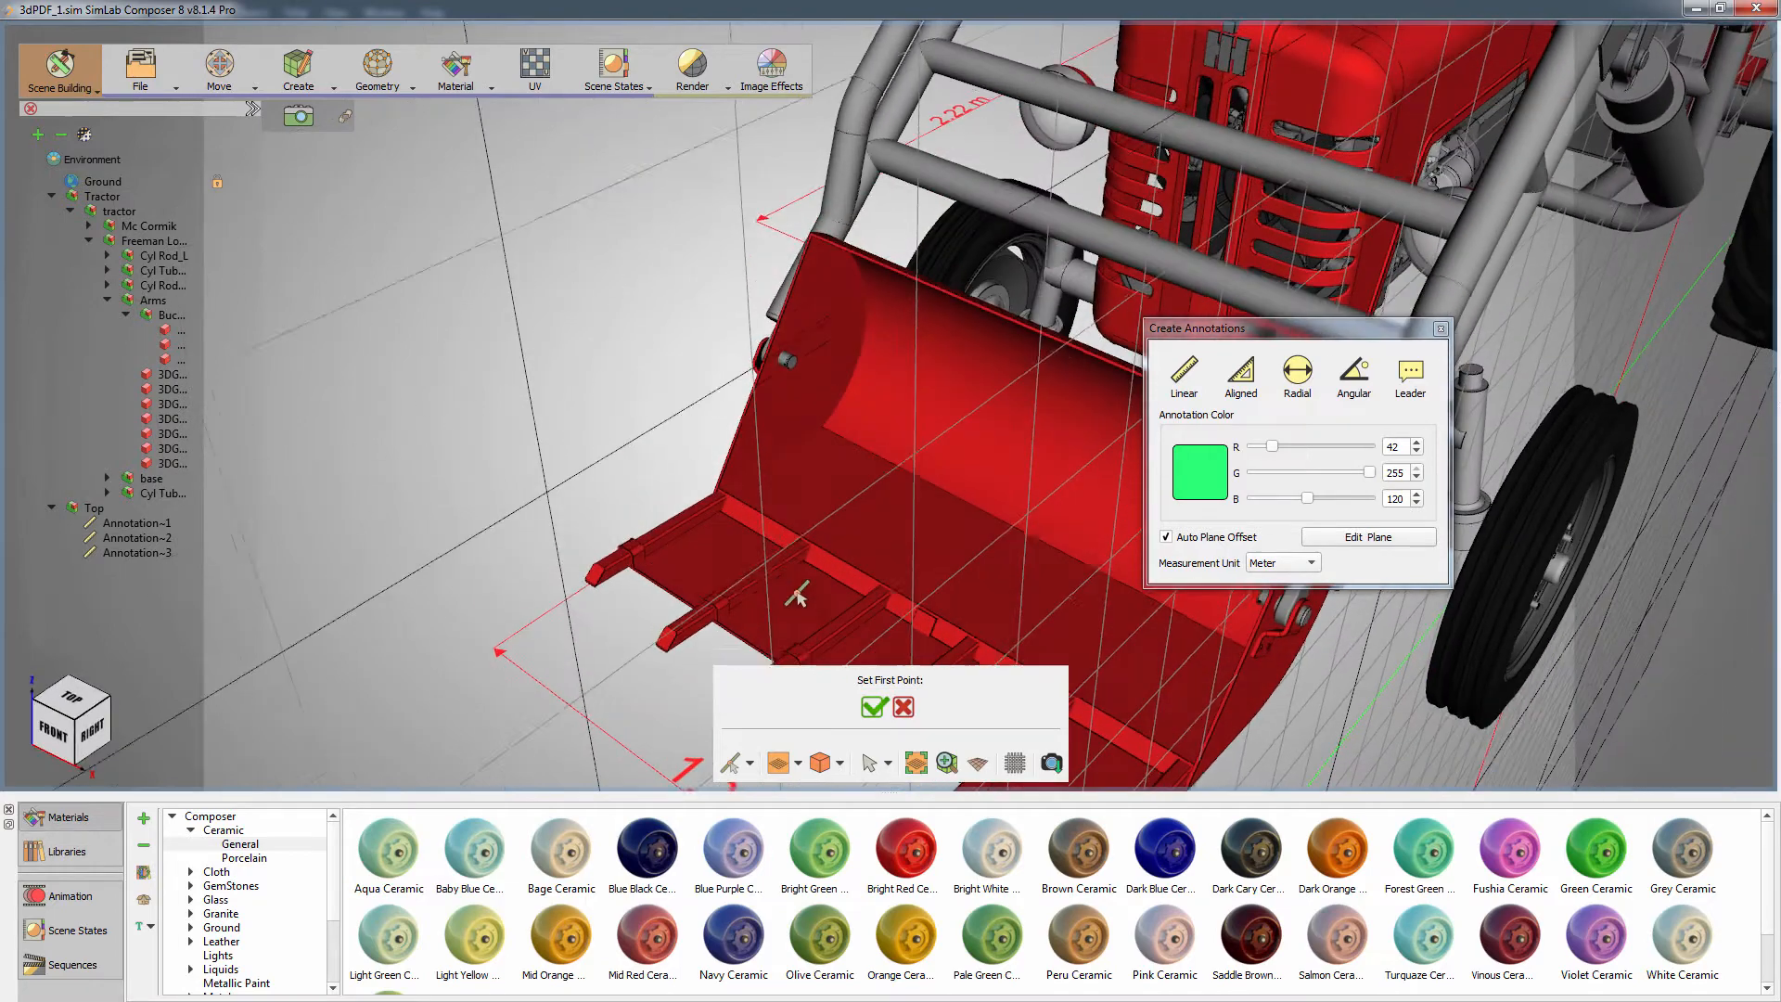
click(721, 489)
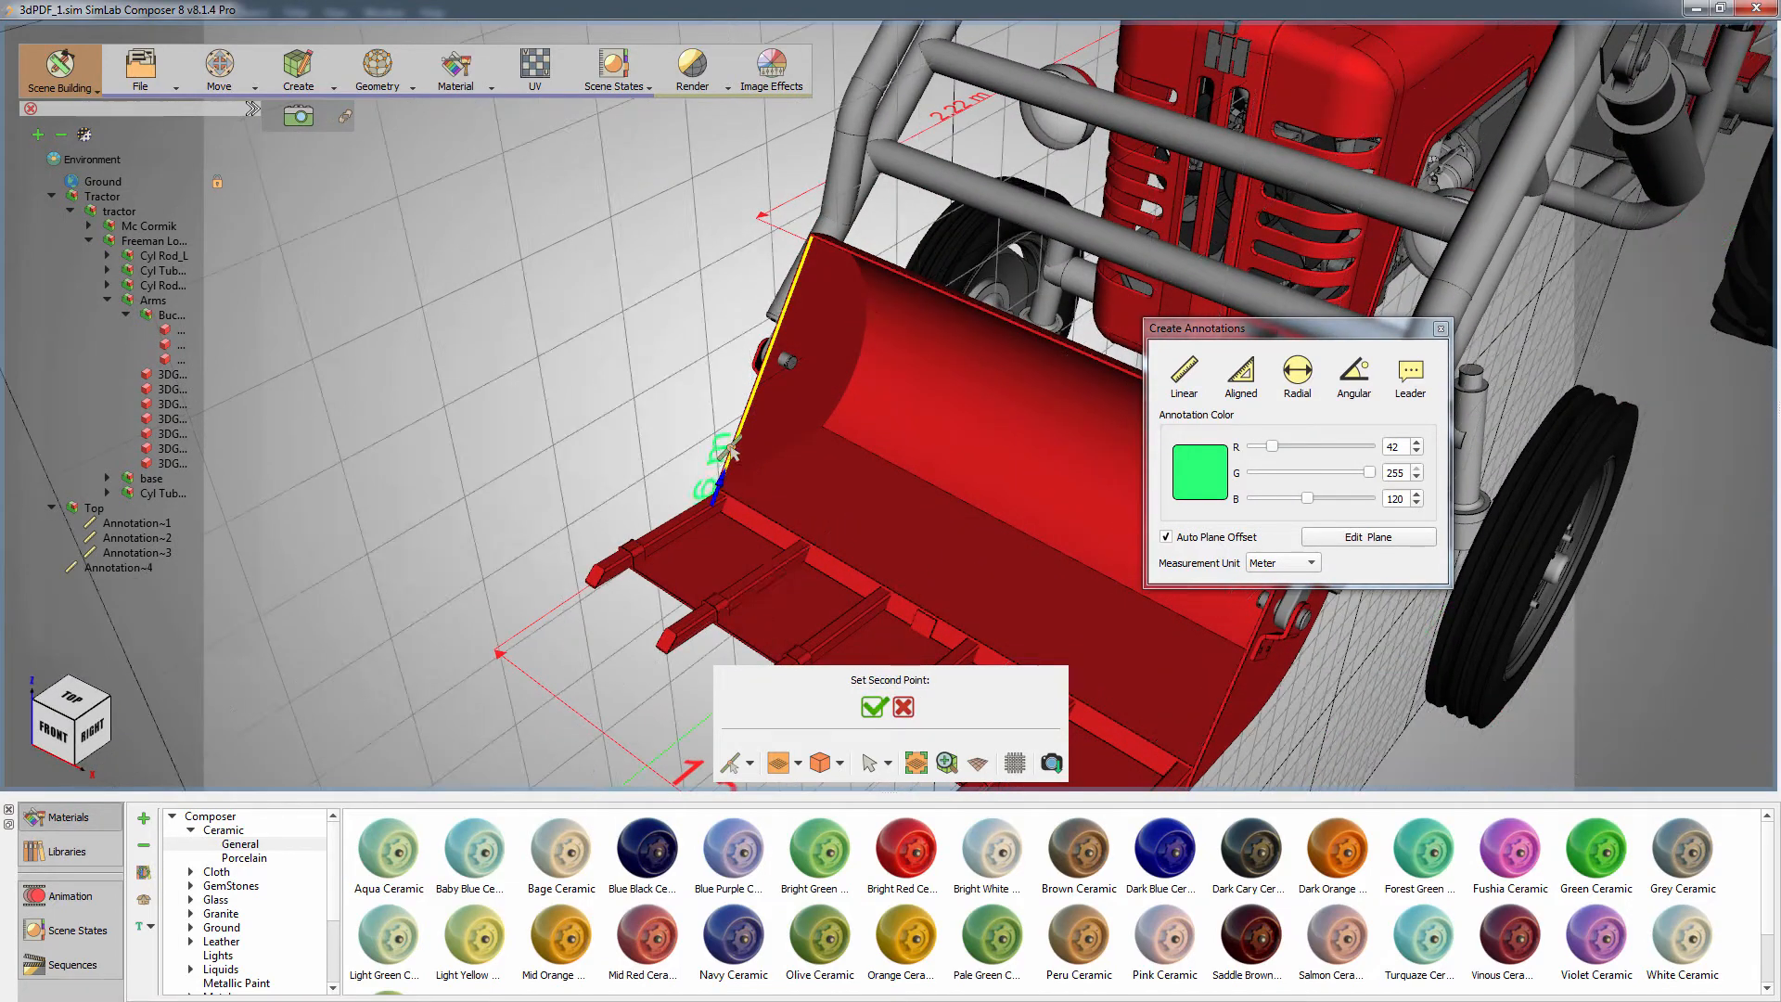
click(810, 250)
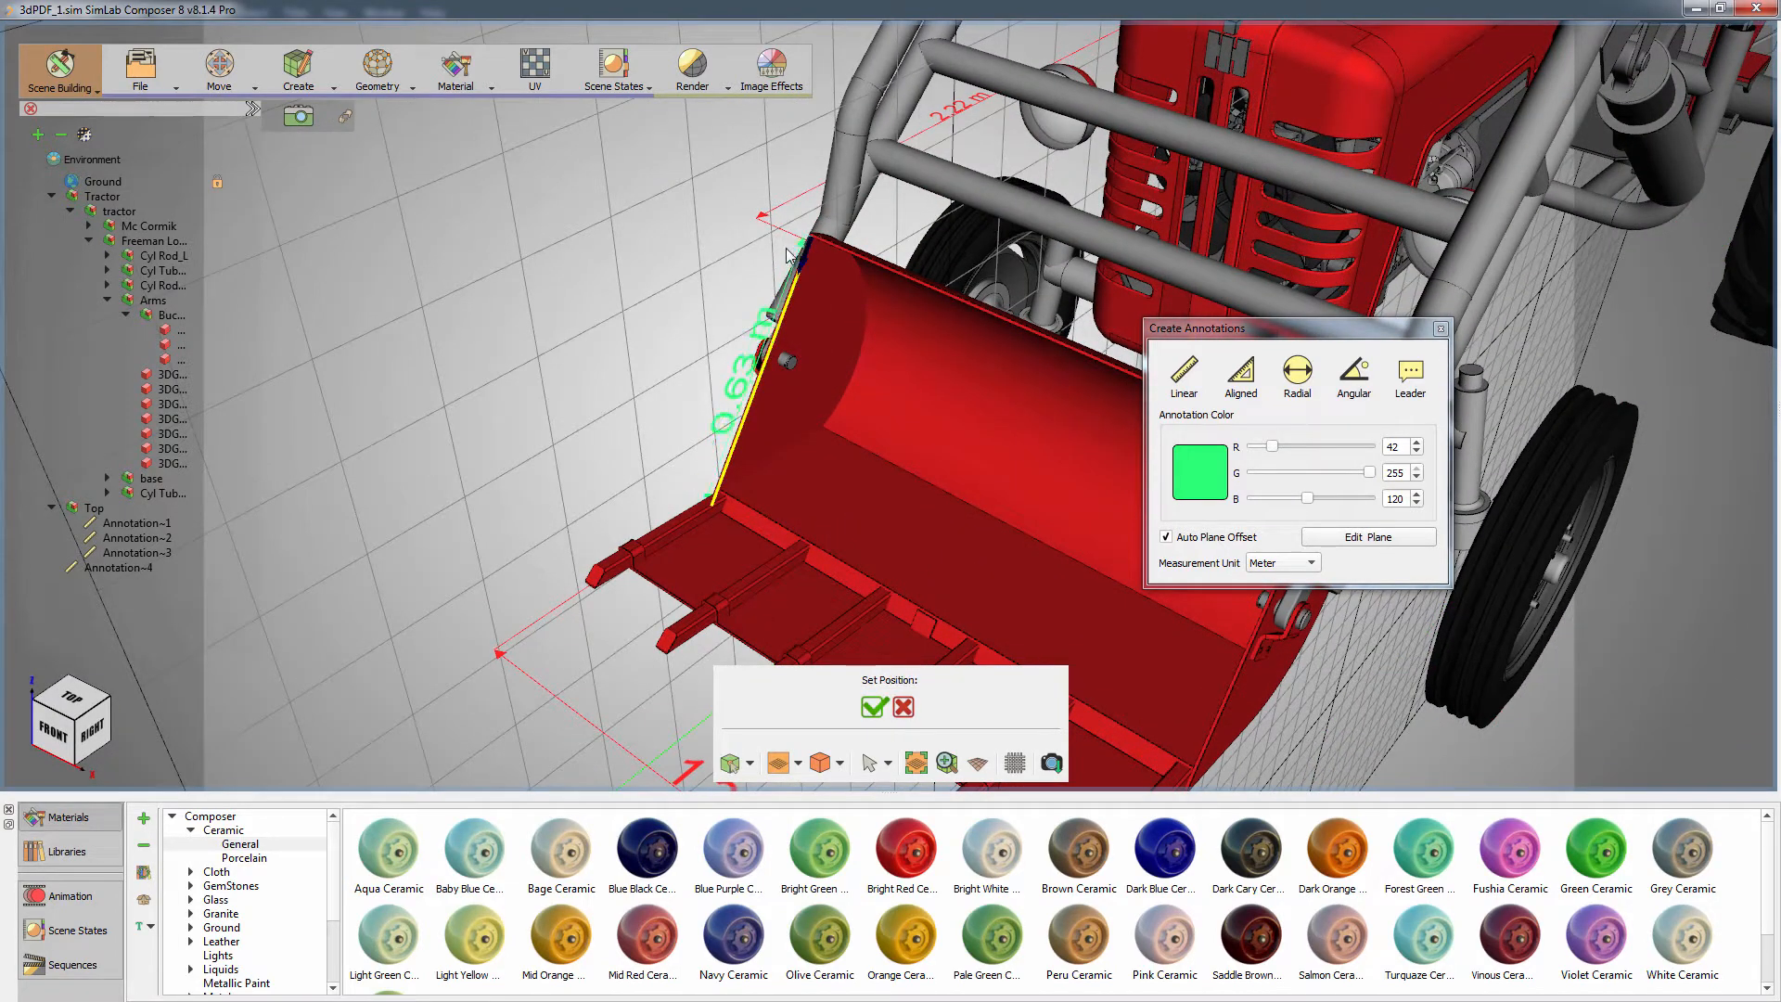
click(647, 262)
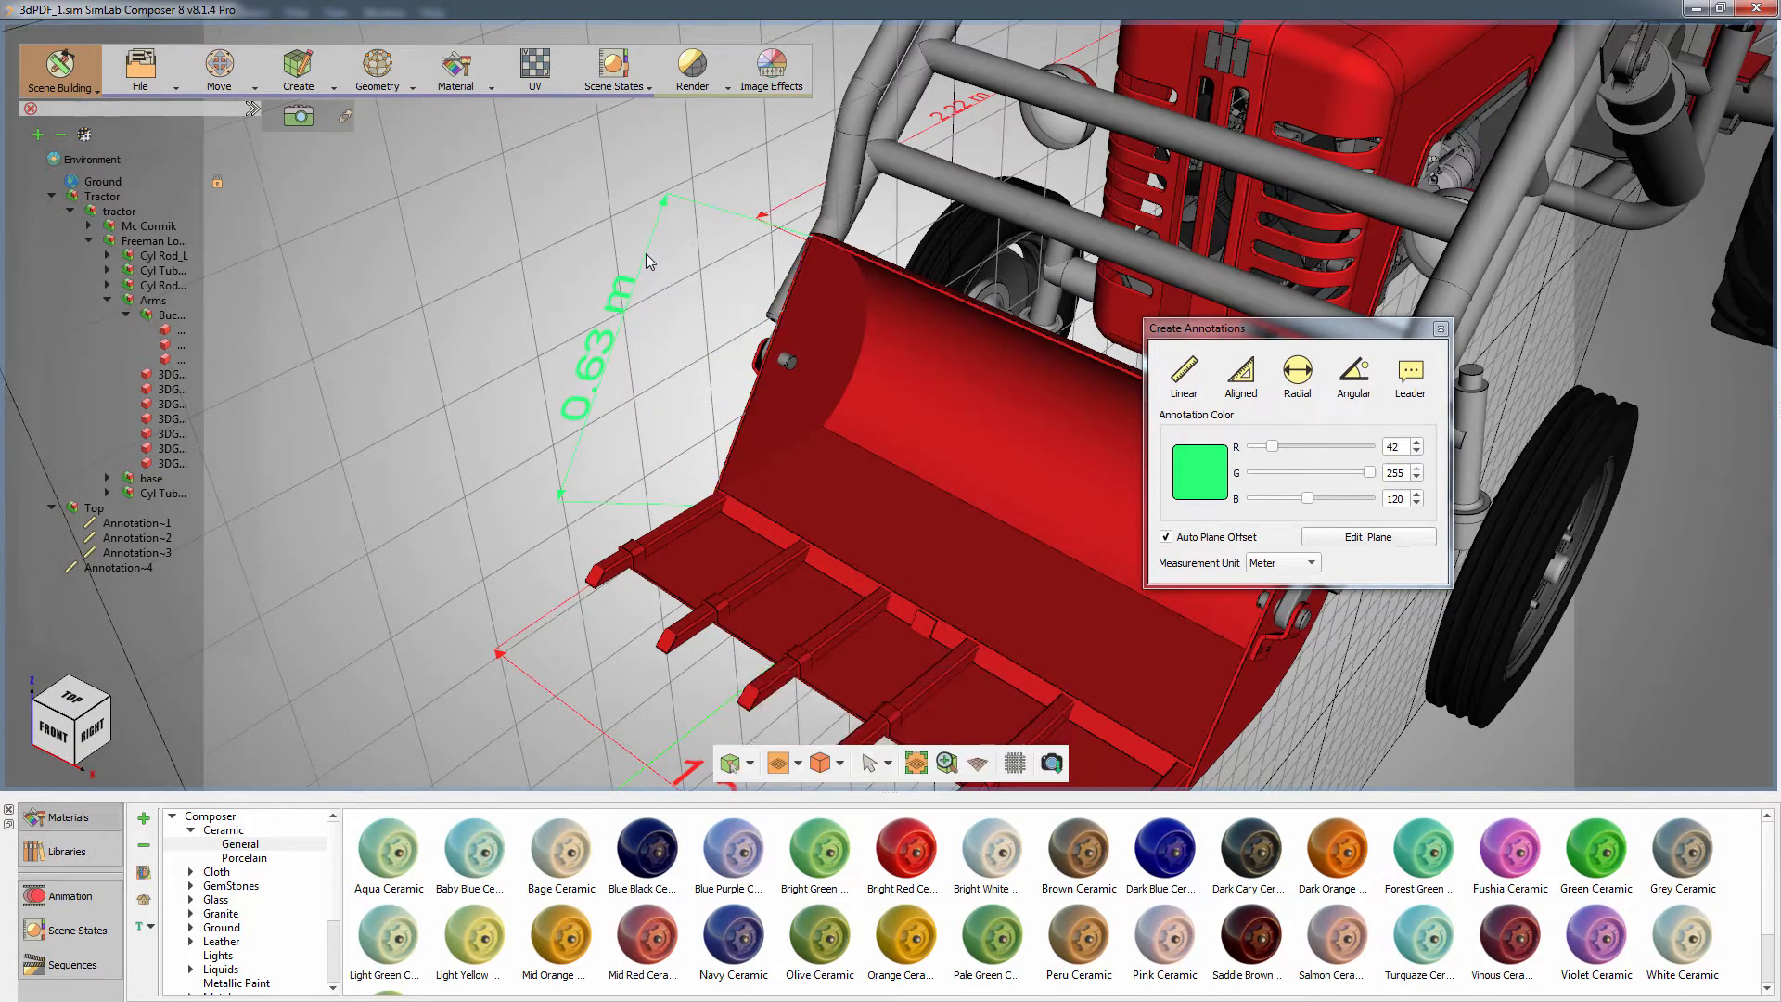
- Add an aligned annotation between the two end centers of the loader's hydraulic cylinder tube using Pick Center Of Curvature, placed below the cylinder
drag(687, 414, 492, 340)
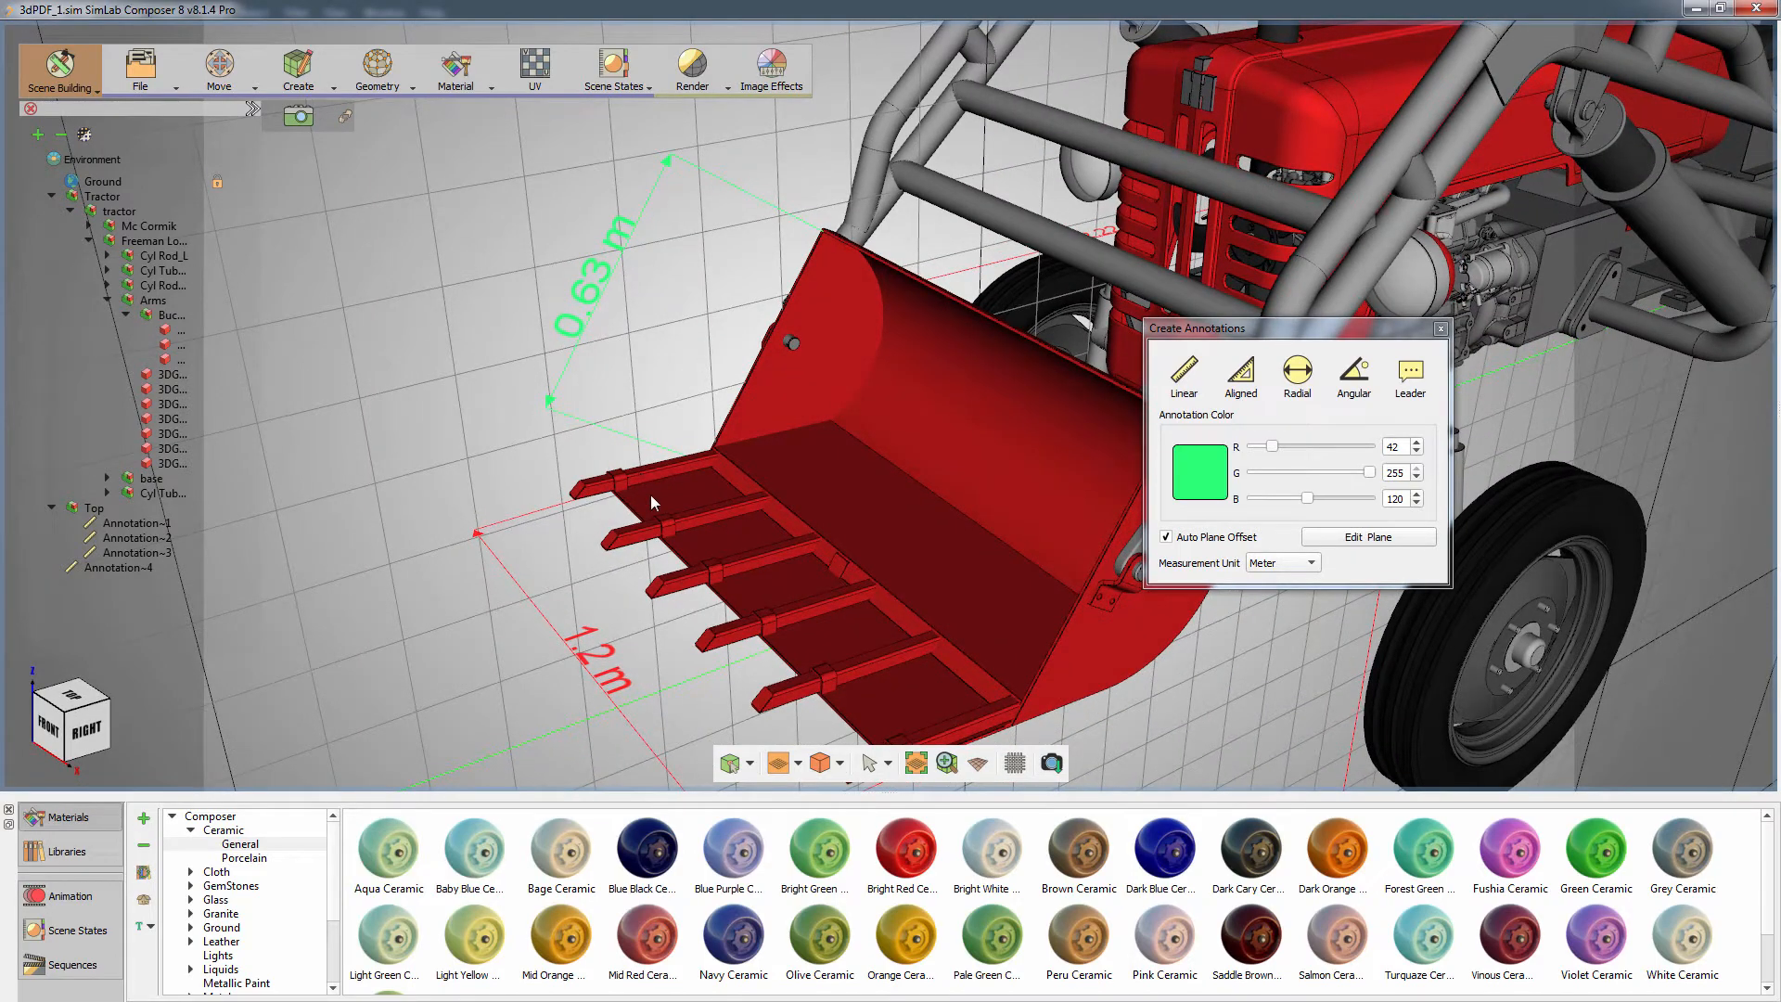
drag(653, 497, 331, 458)
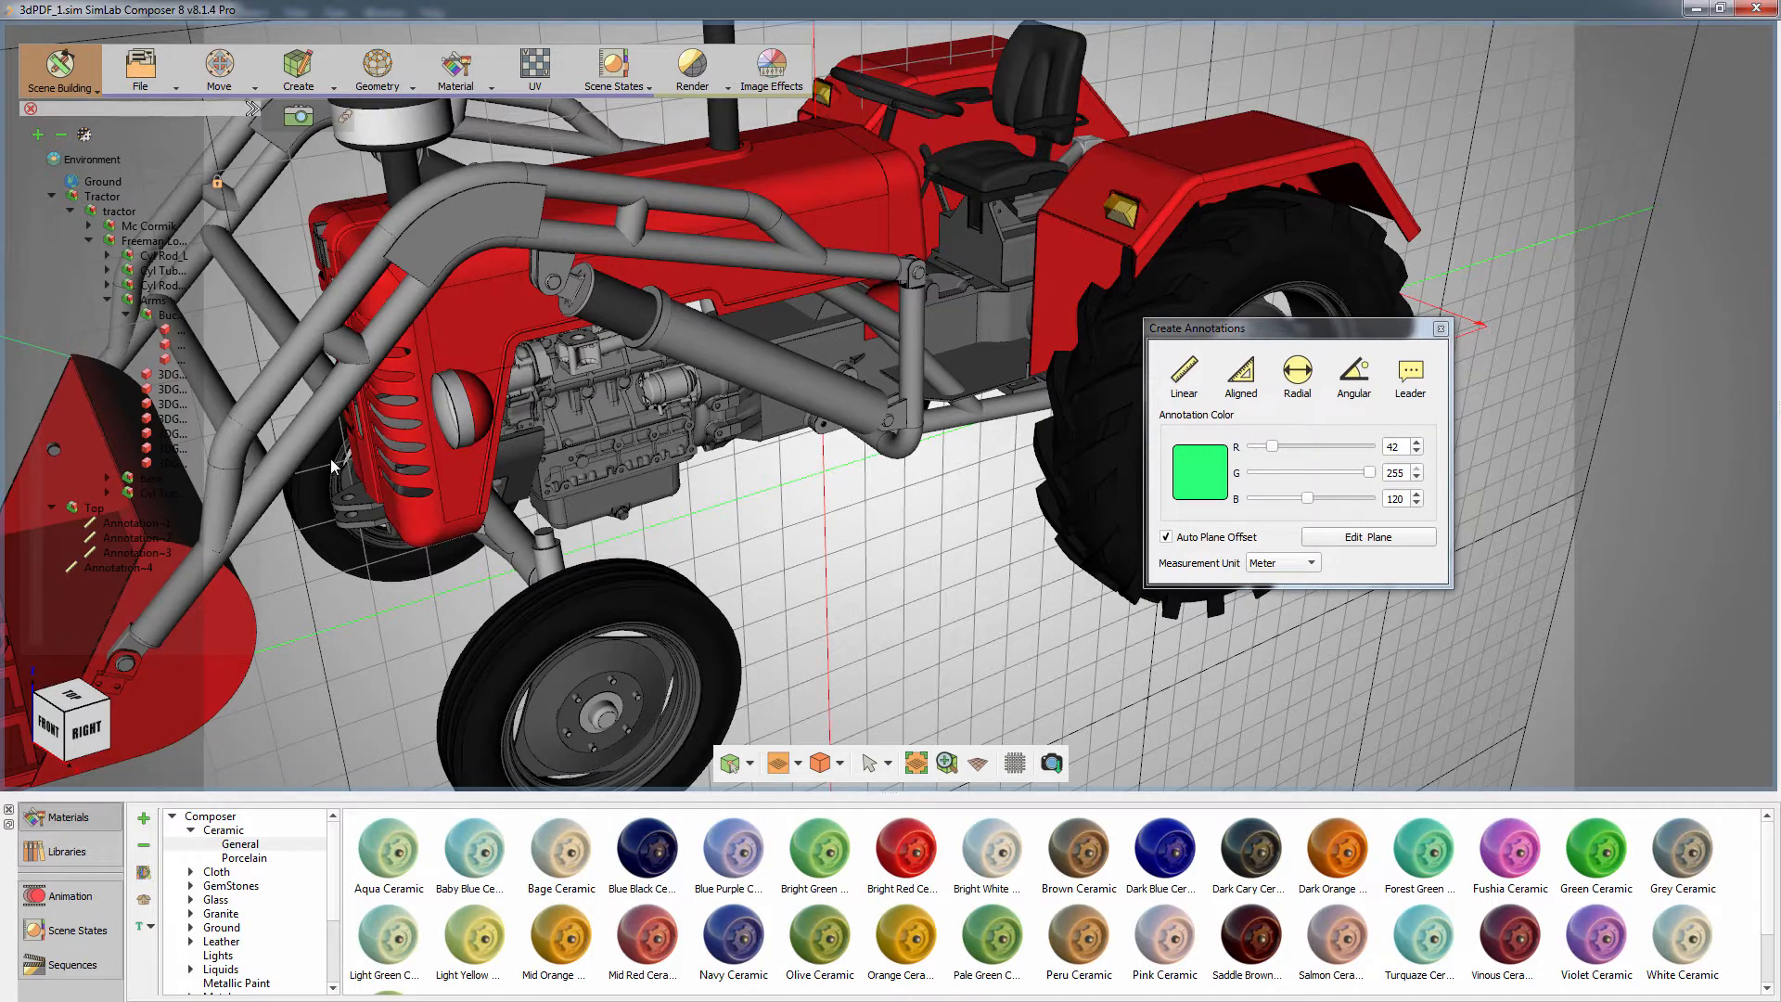
click(1244, 380)
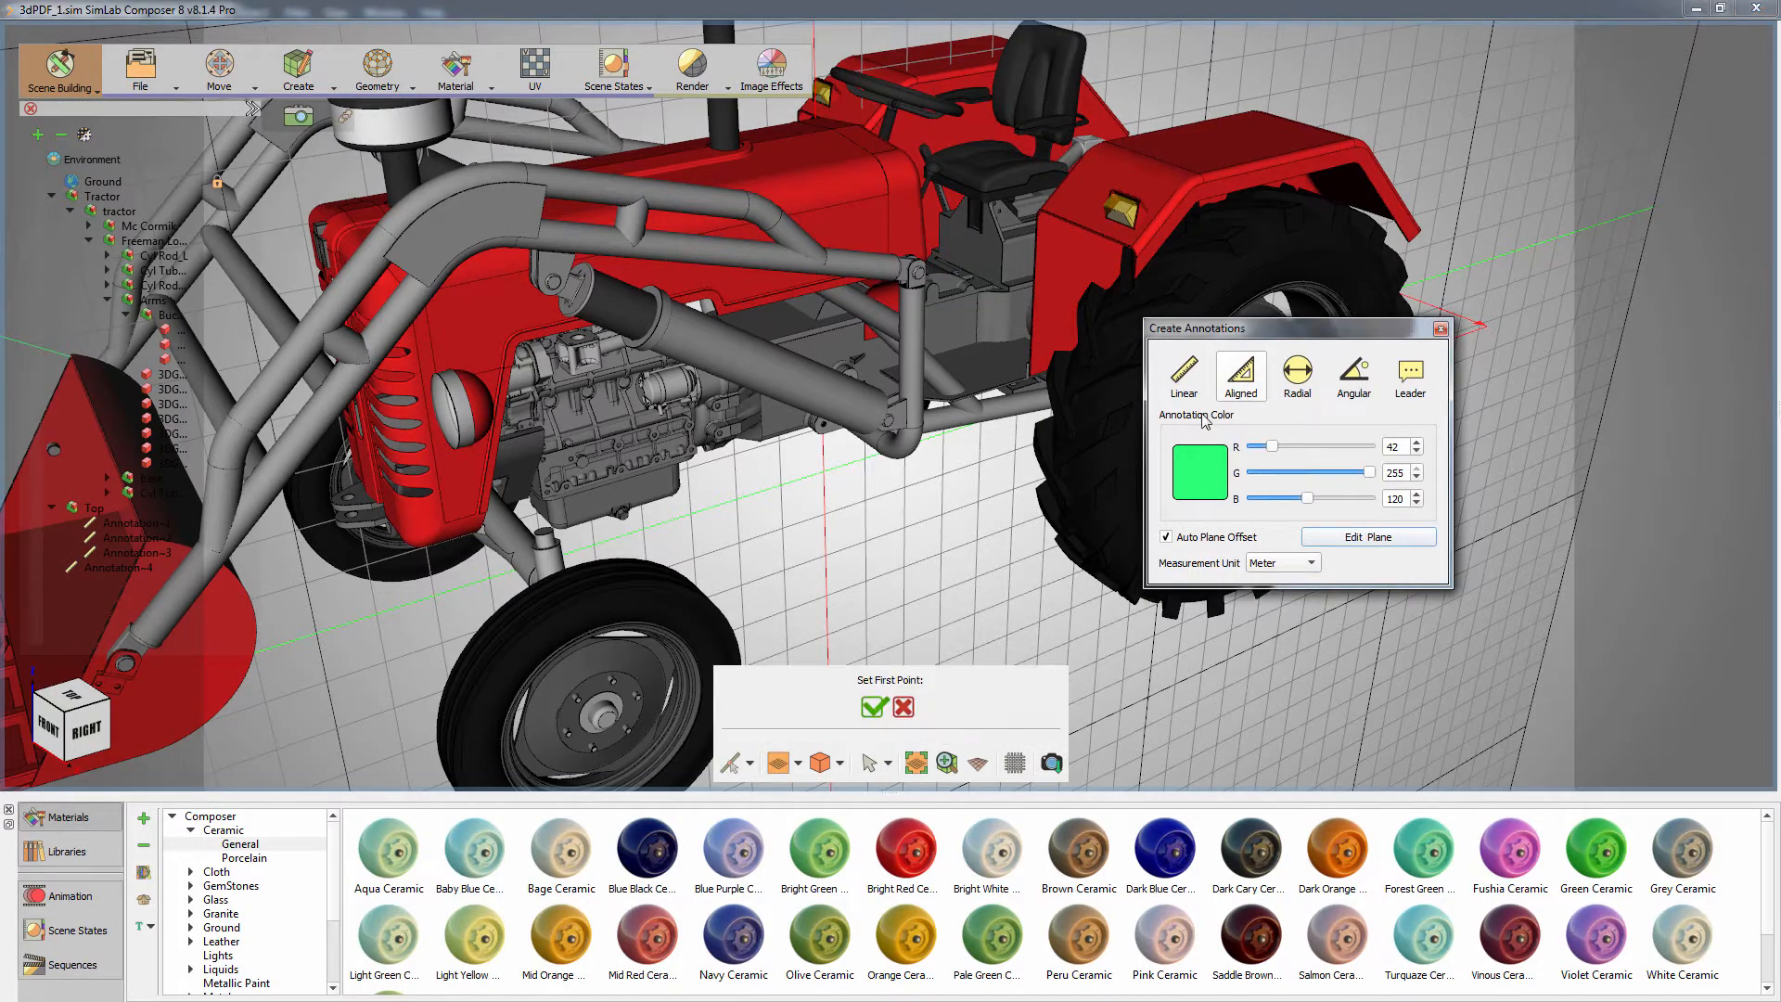
click(753, 763)
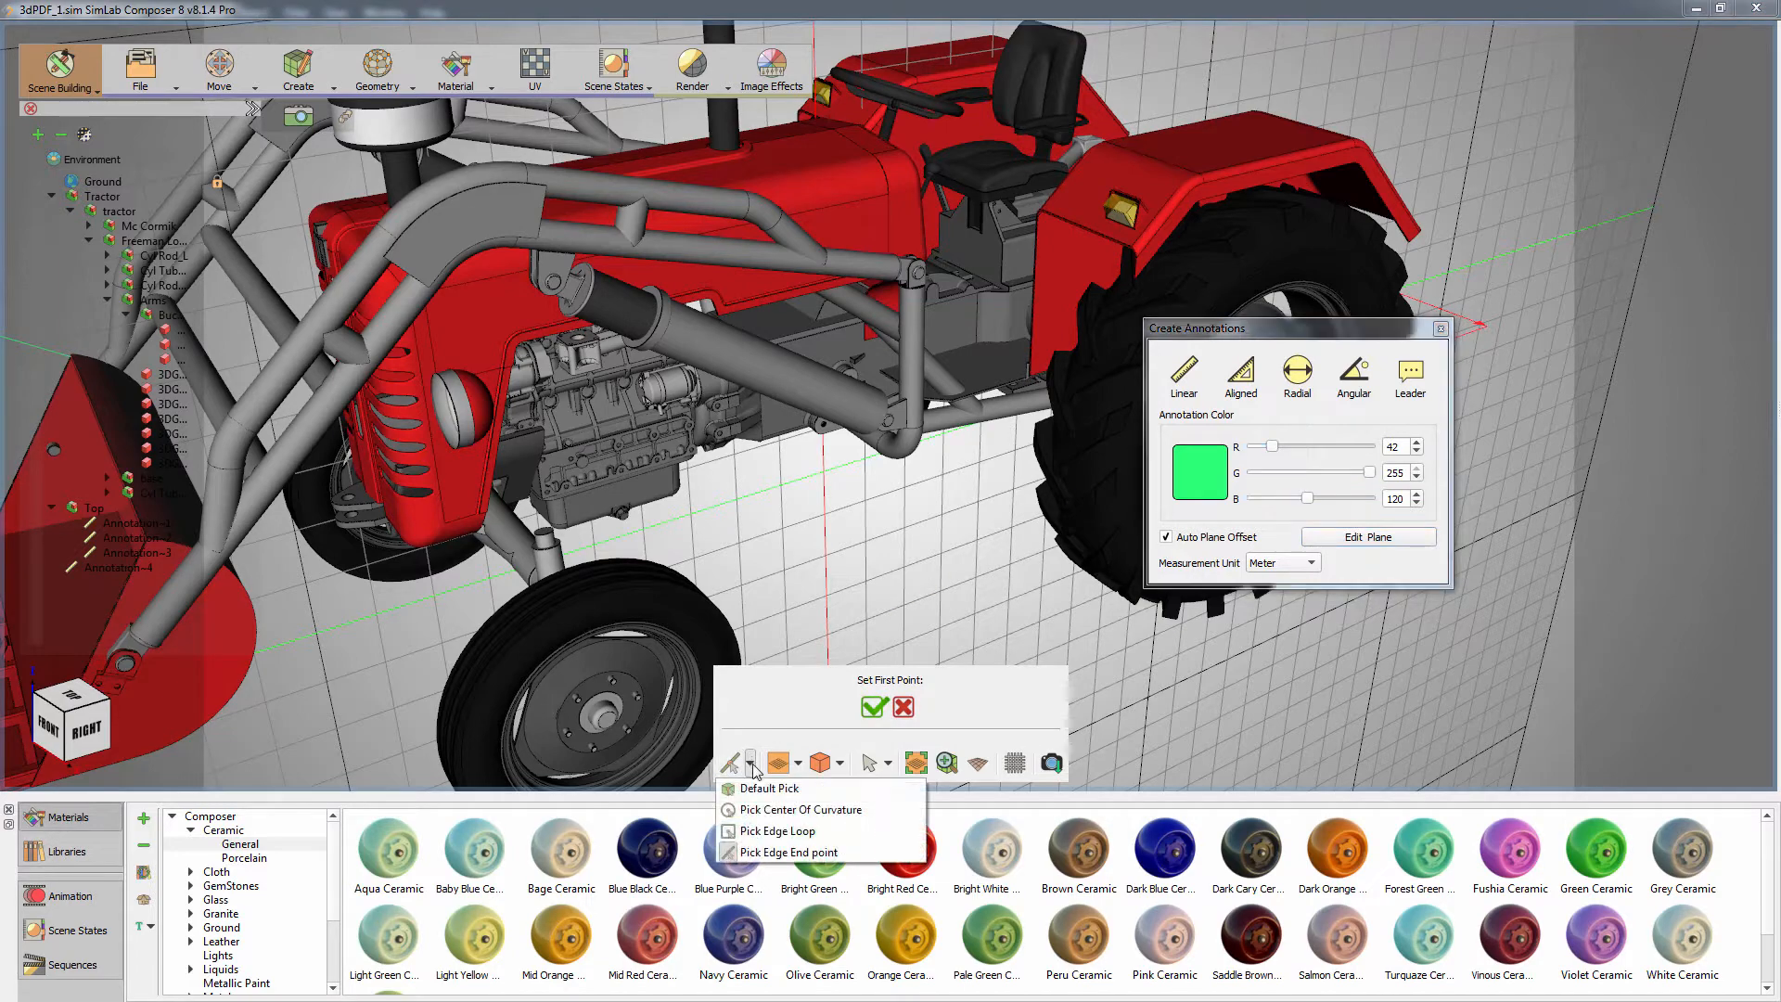
click(768, 810)
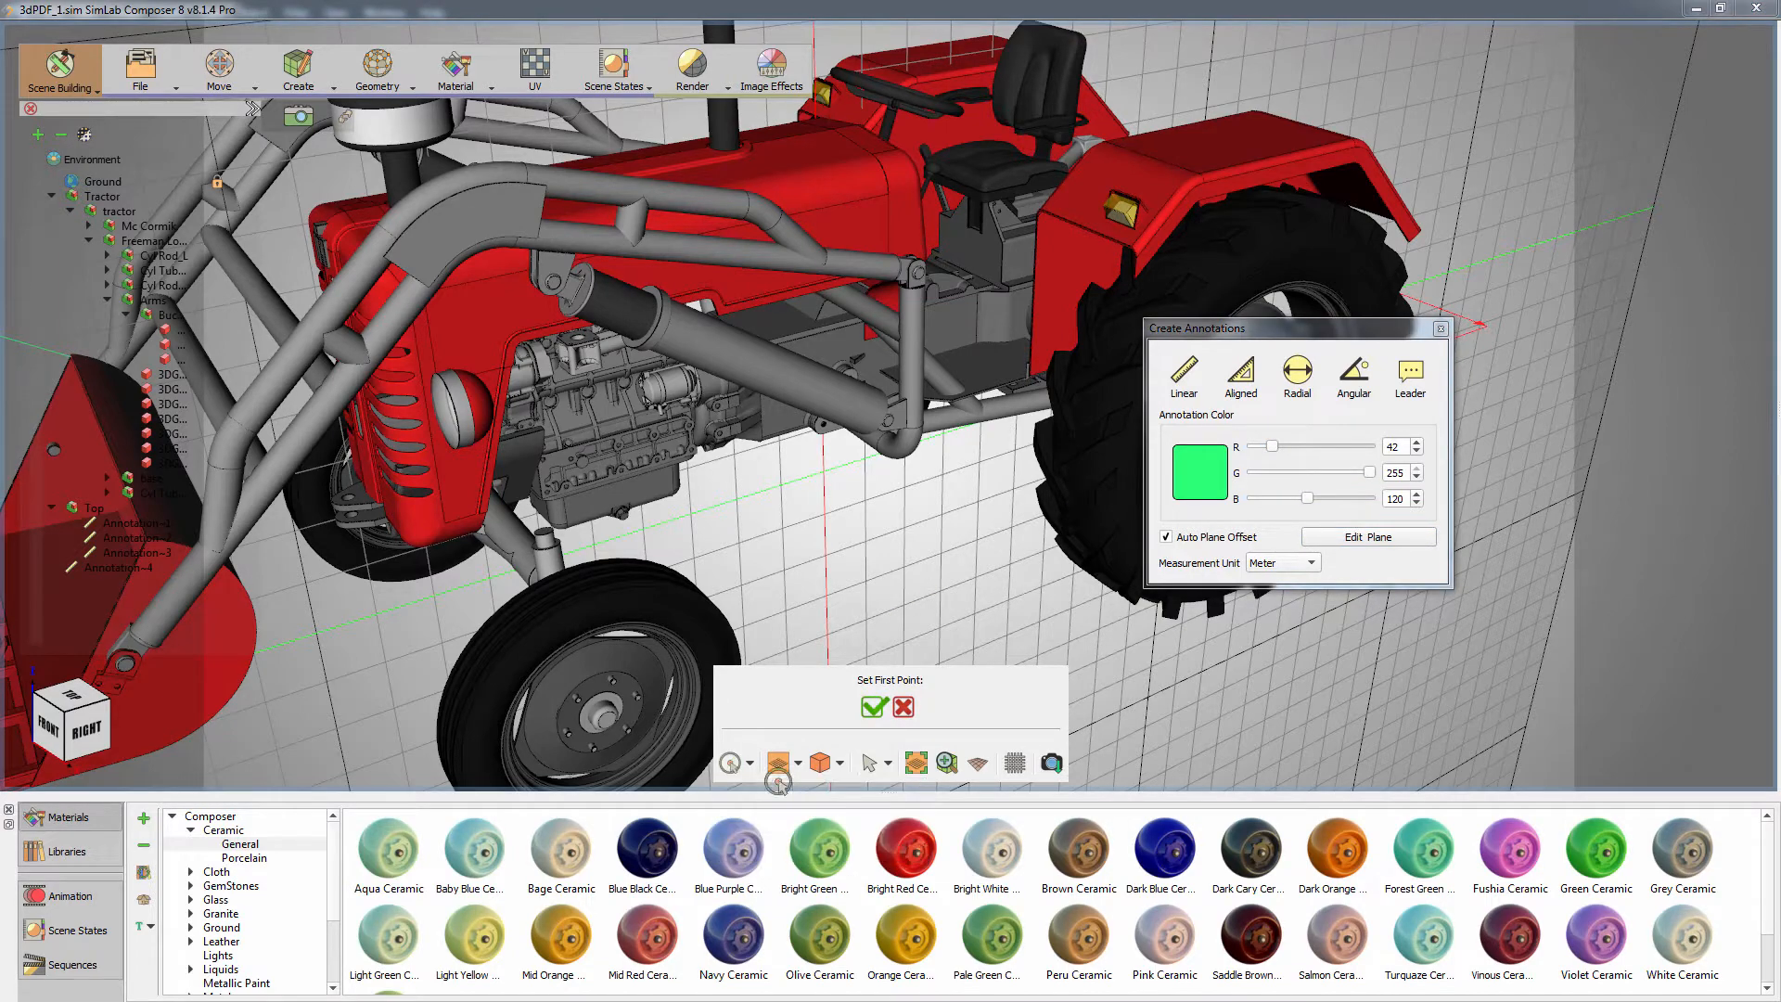
drag(815, 565, 728, 388)
scroll(847, 477, up, 8)
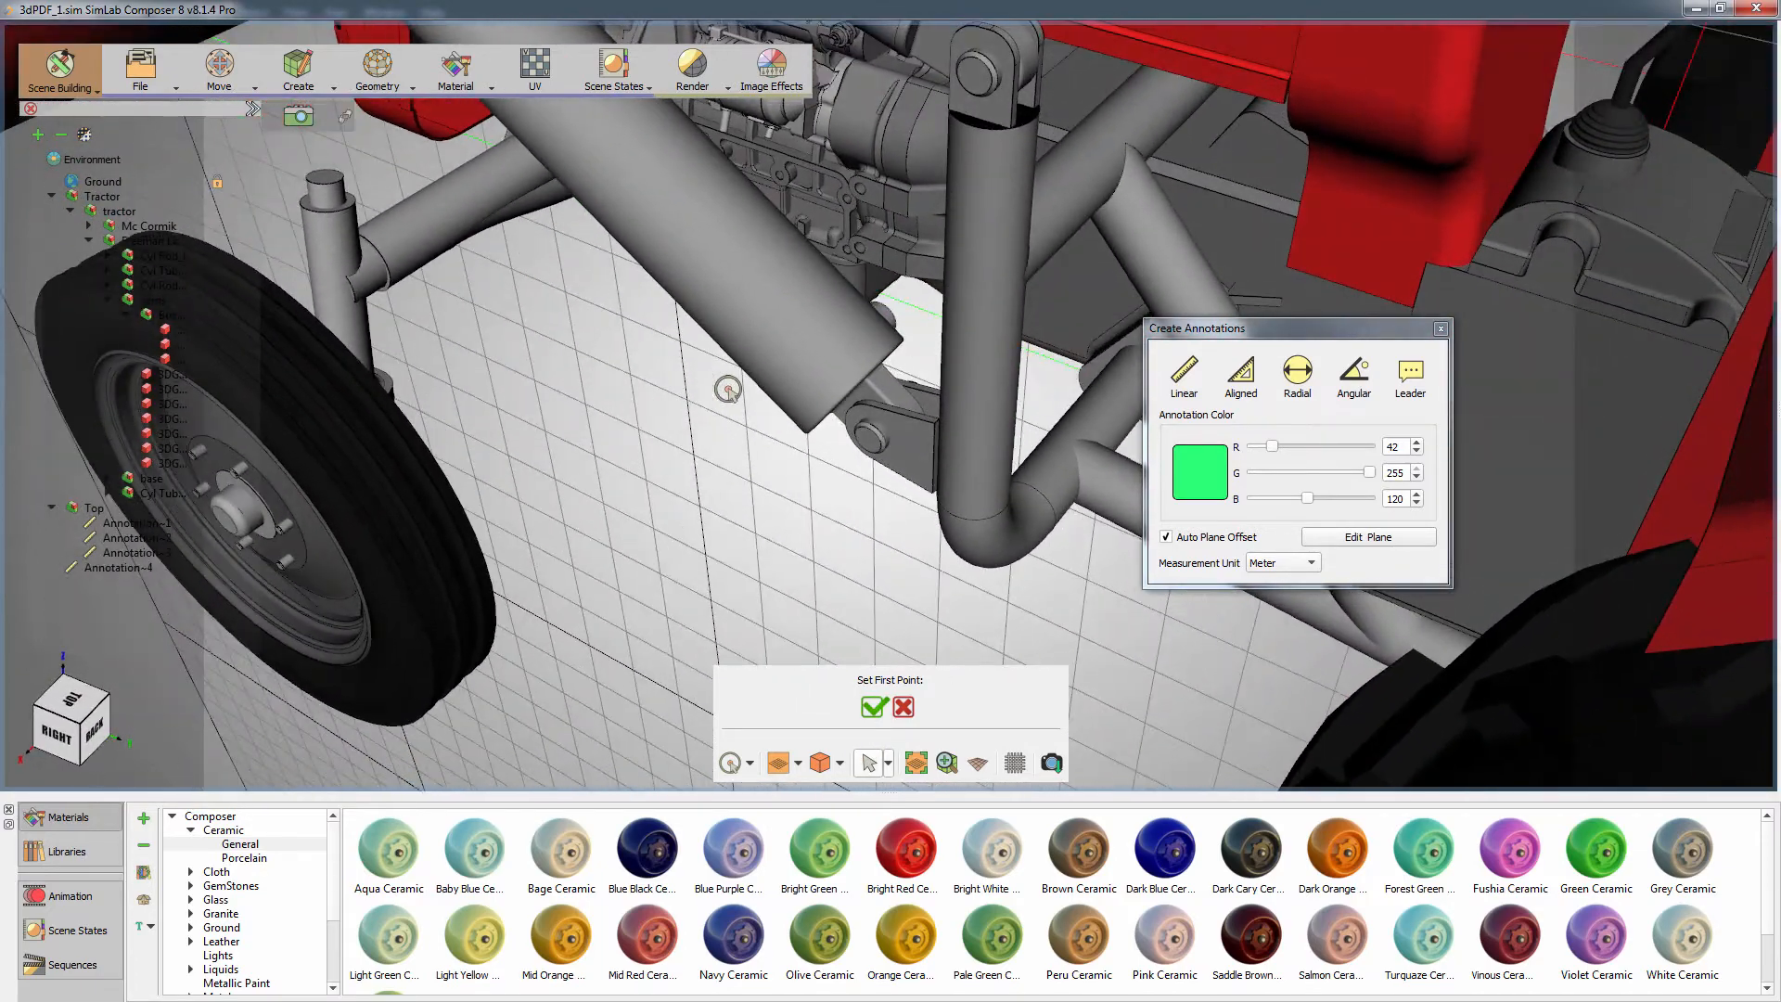
click(832, 410)
mouse_move(752, 459)
mouse_down()
mouse_move(815, 568)
mouse_move(1049, 553)
mouse_up()
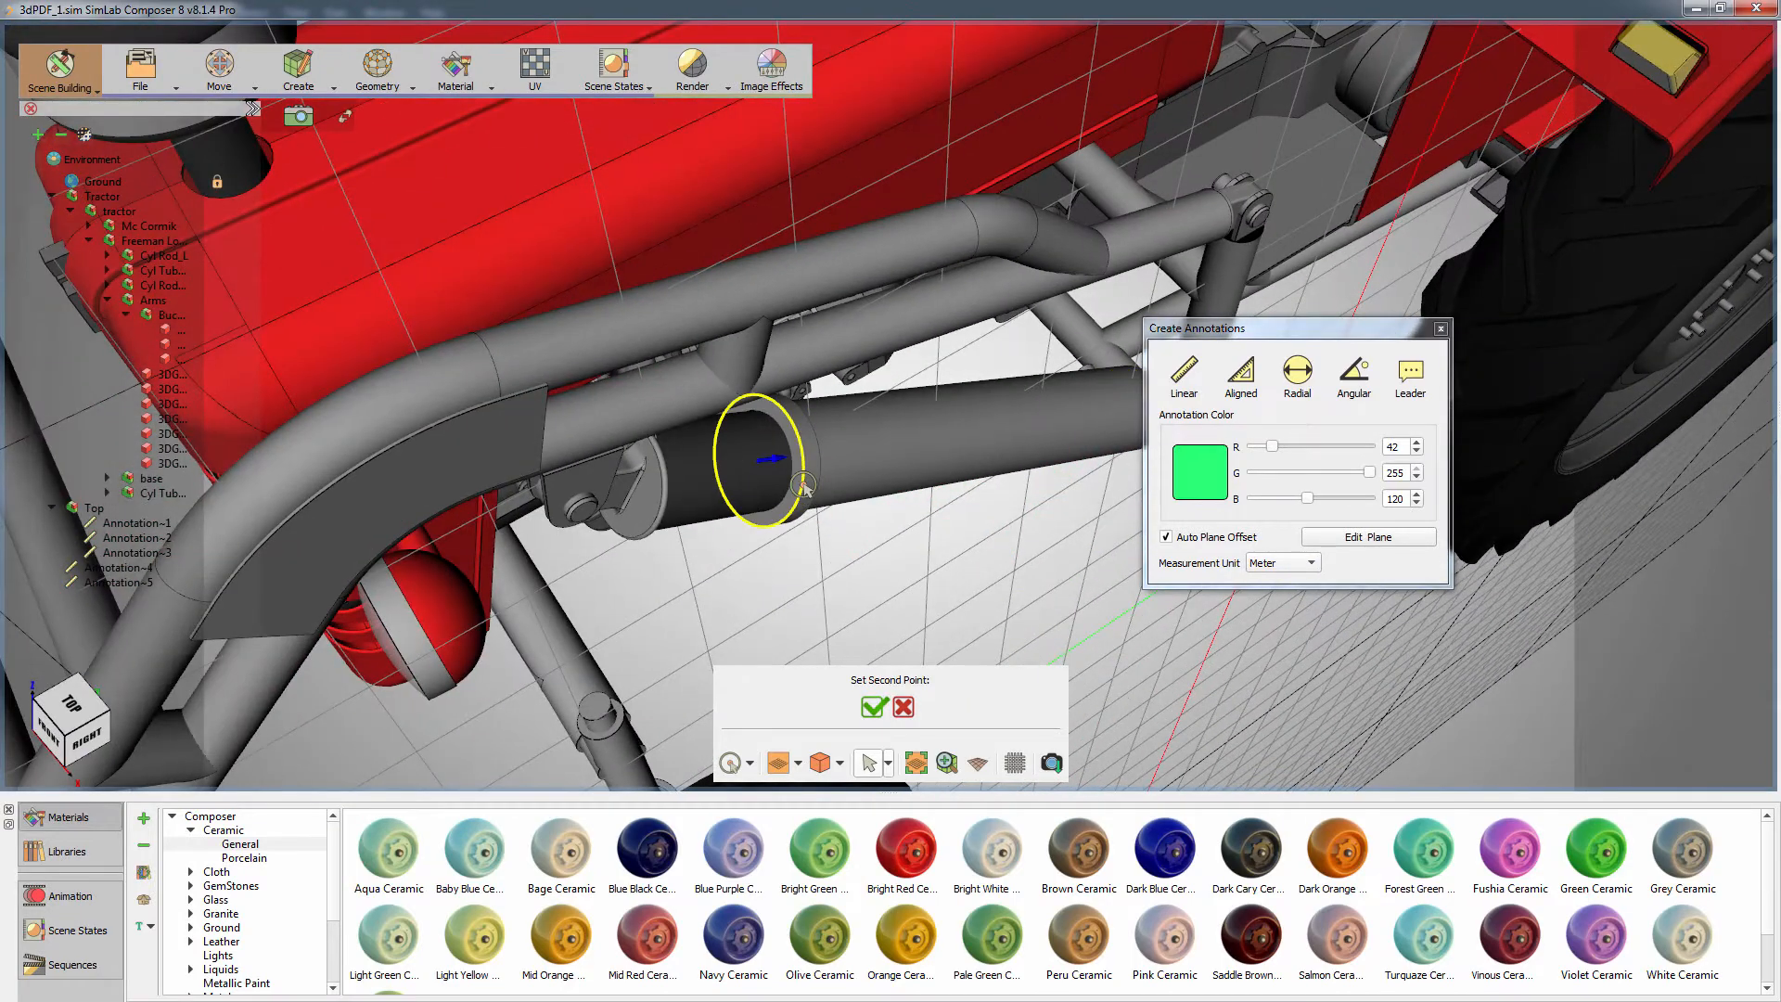
scroll(898, 559, down, 1)
drag(966, 567, 890, 298)
scroll(900, 442, down, 3)
scroll(876, 304, down, 1)
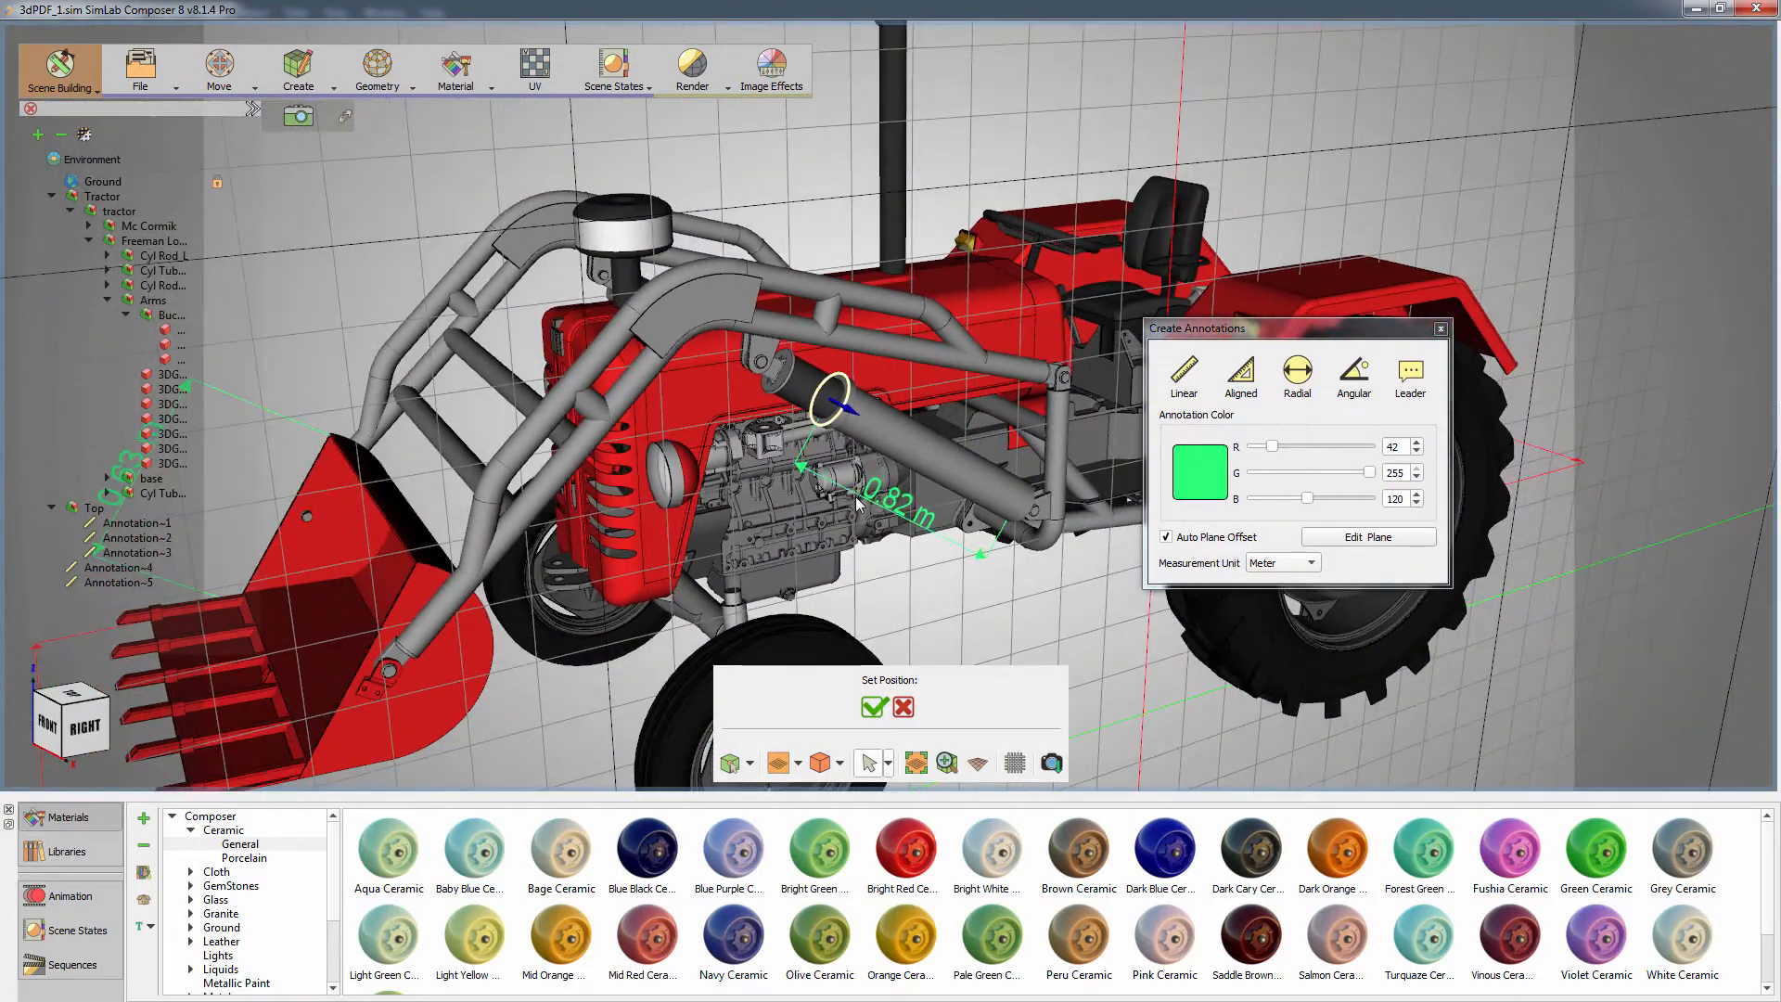
click(857, 503)
scroll(882, 520, down, 2)
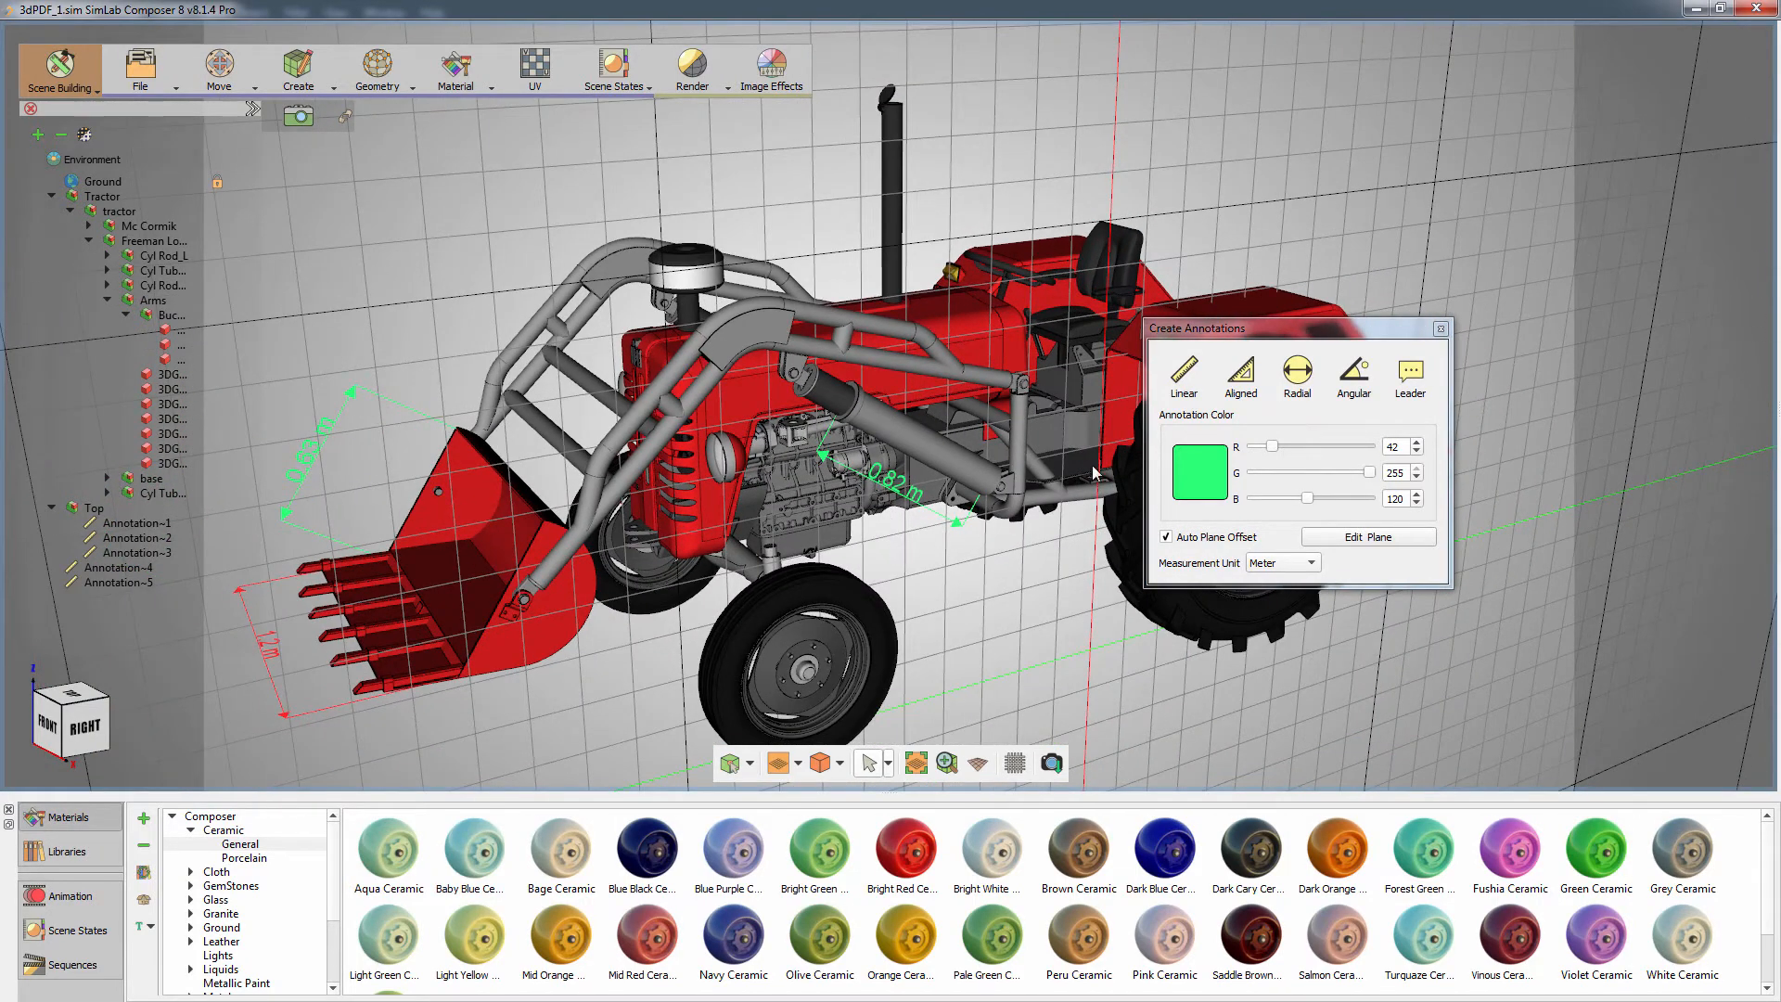
- Start an aligned annotation at the center of the loader arm's rear pivot pin using Pick Center Of Curvature
click(1241, 373)
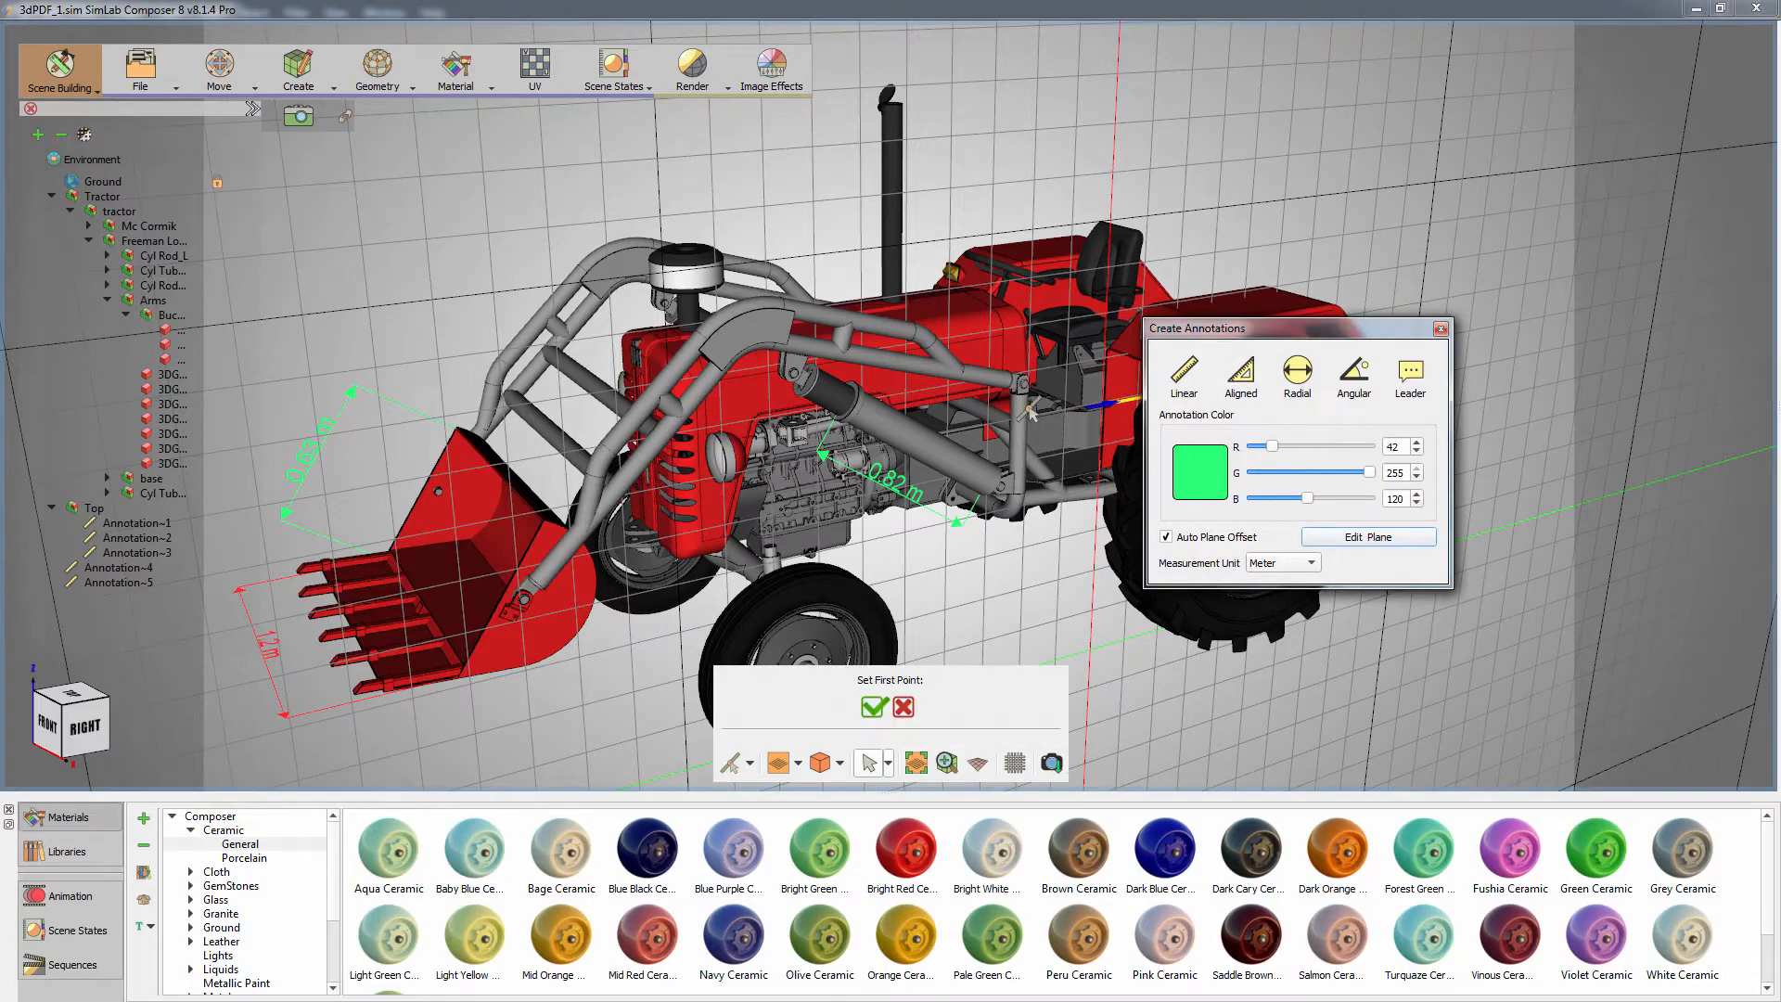
drag(928, 463, 816, 515)
right_drag(817, 513, 816, 696)
drag(710, 543, 699, 675)
middle_drag(700, 675, 767, 270)
mouse_move(767, 270)
mouse_down()
mouse_move(809, 289)
mouse_move(790, 259)
mouse_up()
click(750, 762)
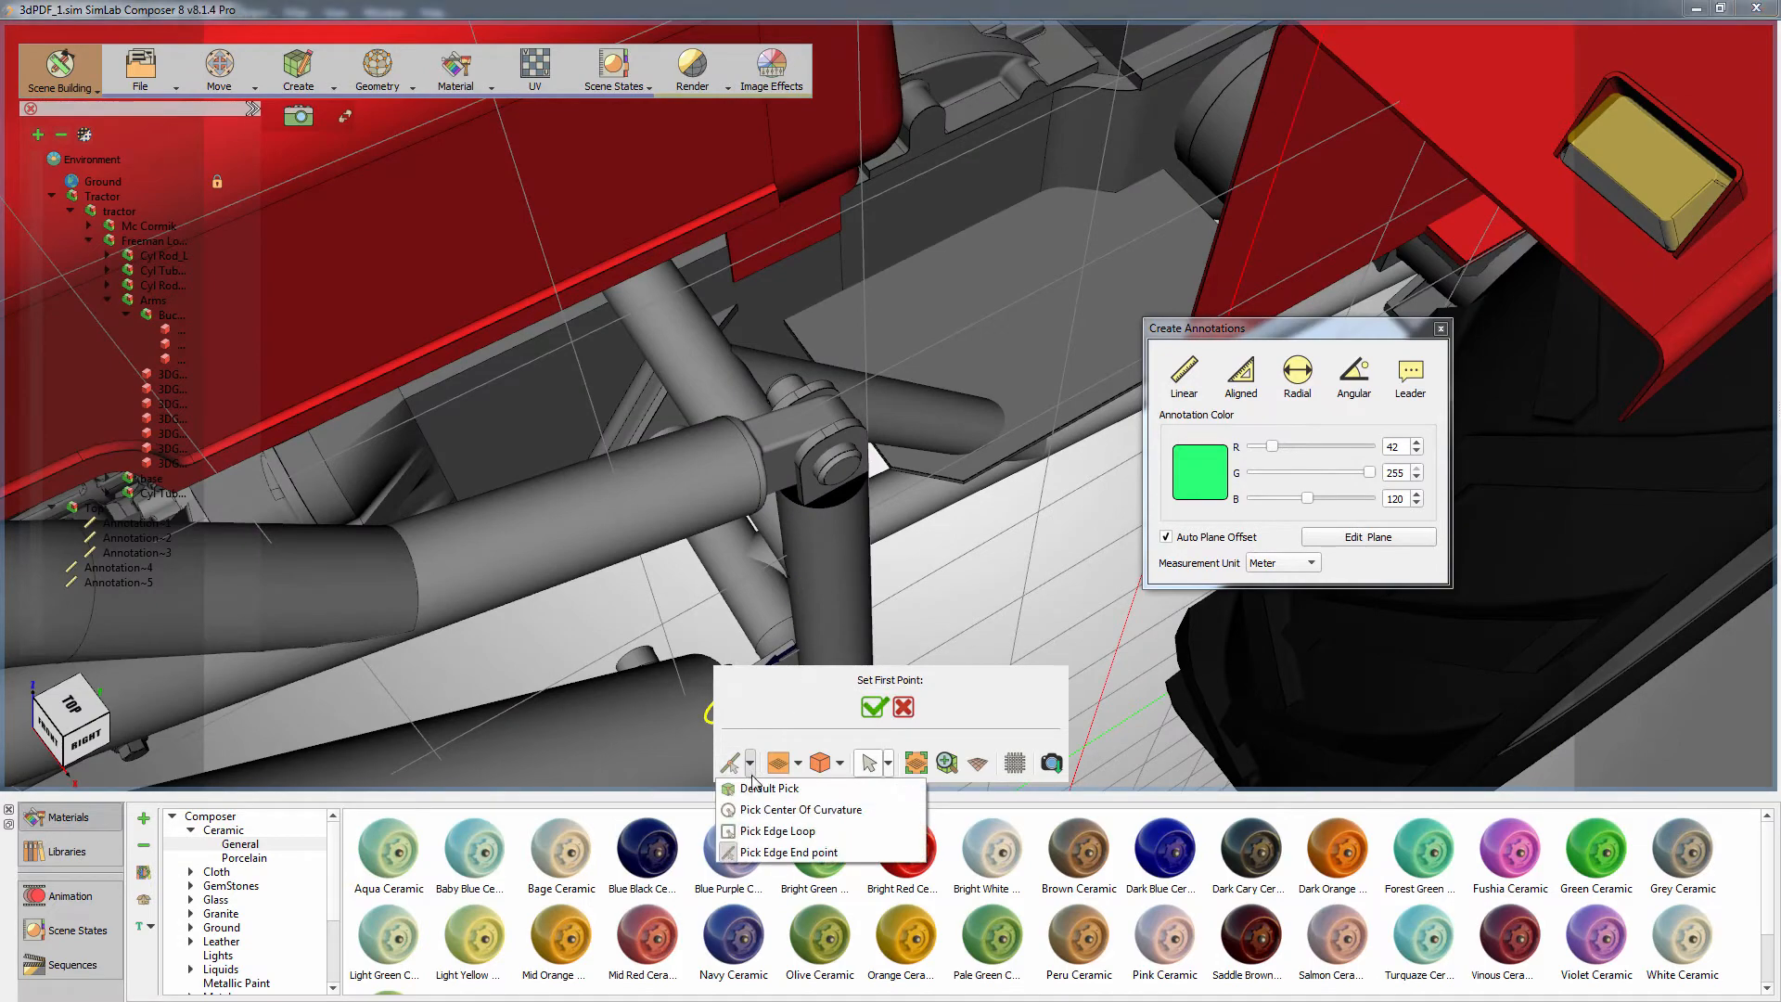
click(789, 807)
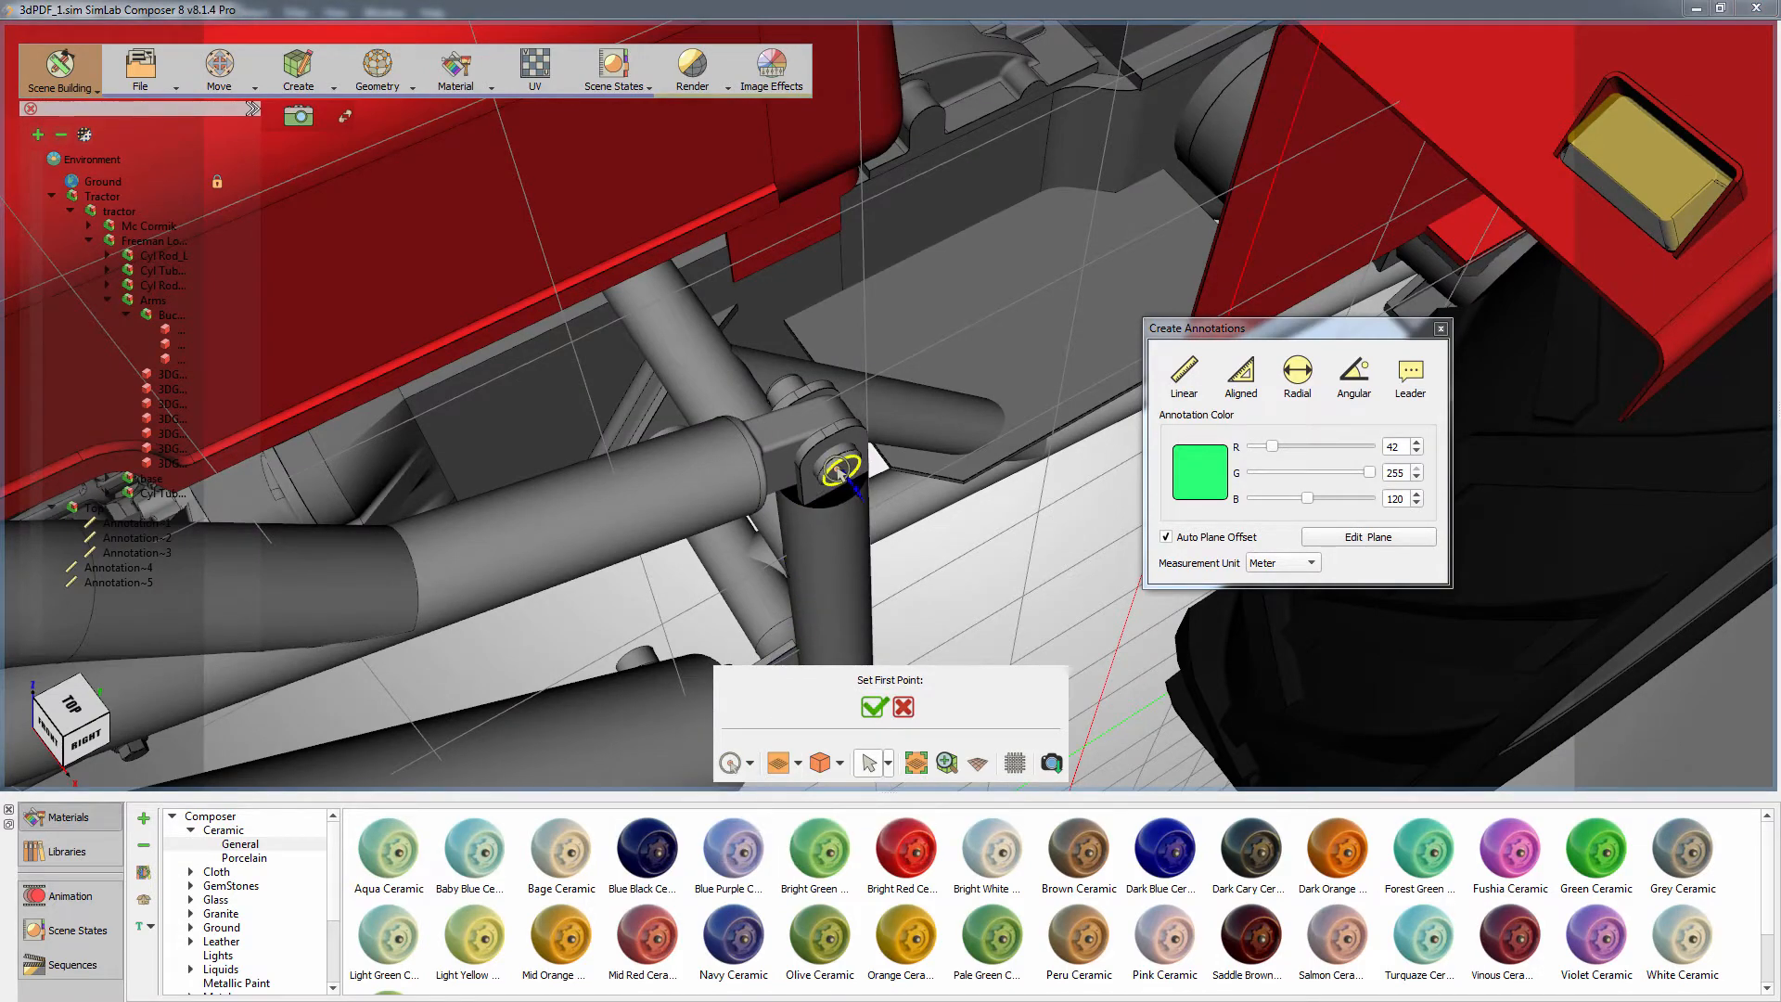
click(838, 472)
- Complete the aligned annotation at the center of the bucket's pivot pin and place it above the loader arm
scroll(837, 472, down, 6)
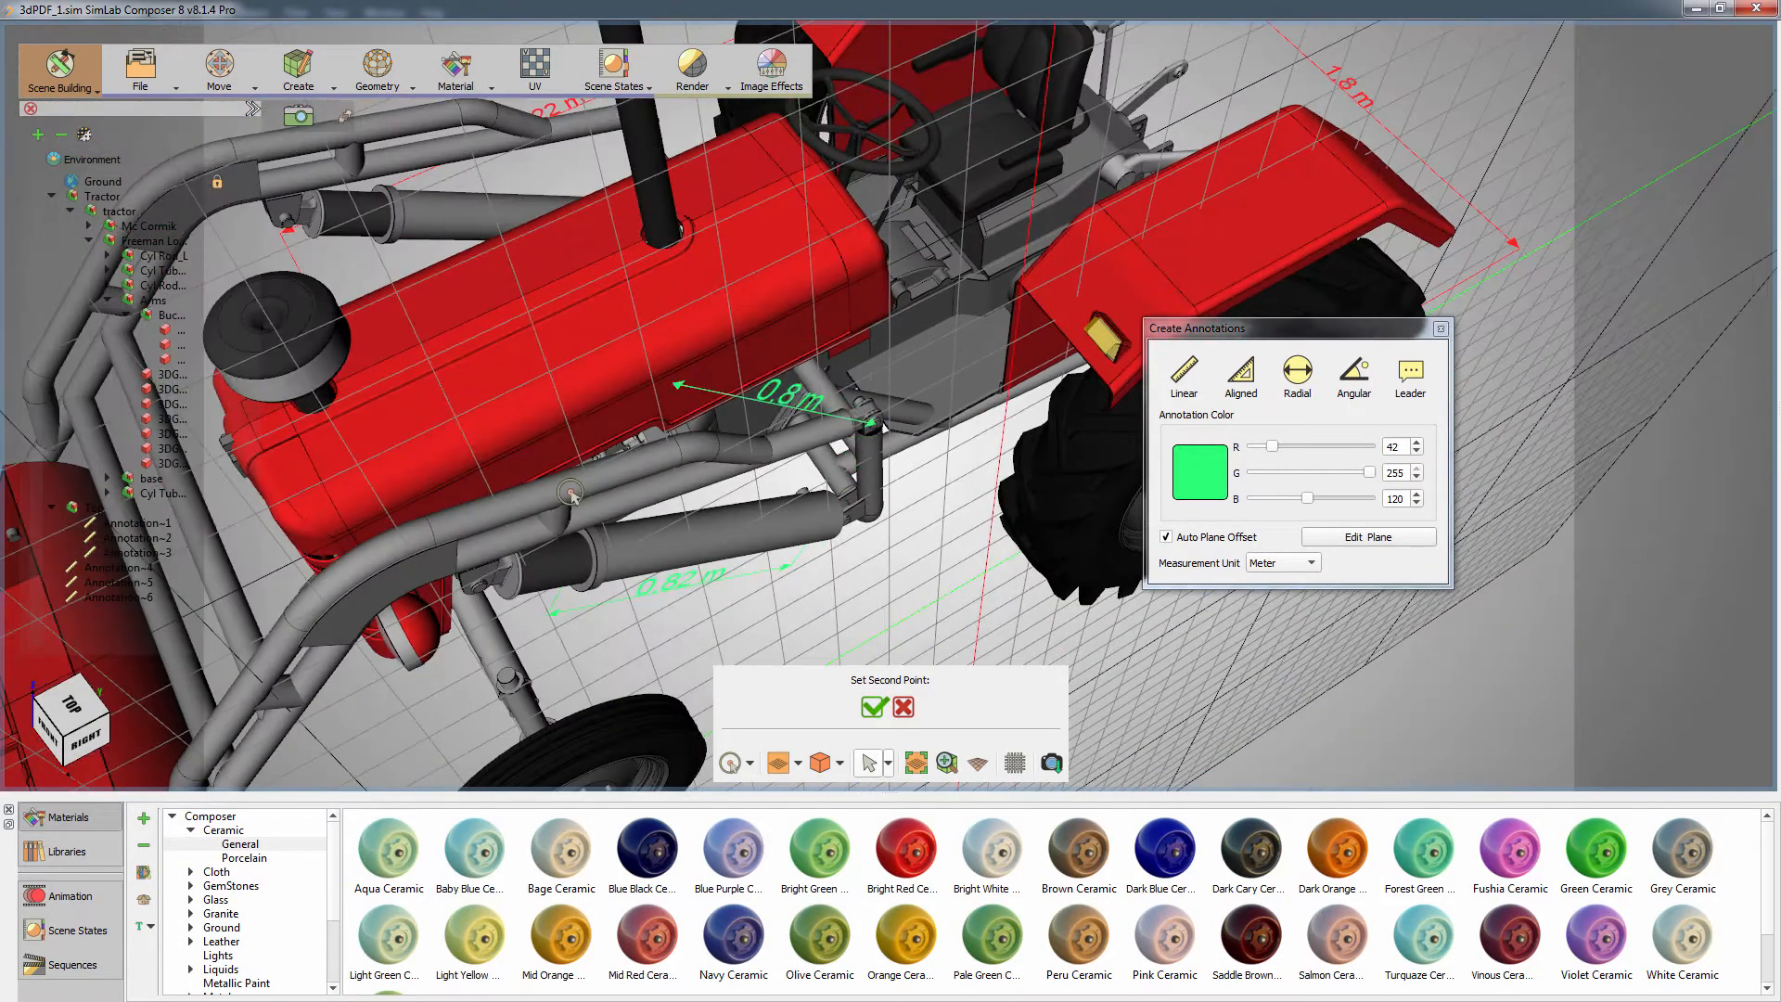
scroll(620, 390, up, 8)
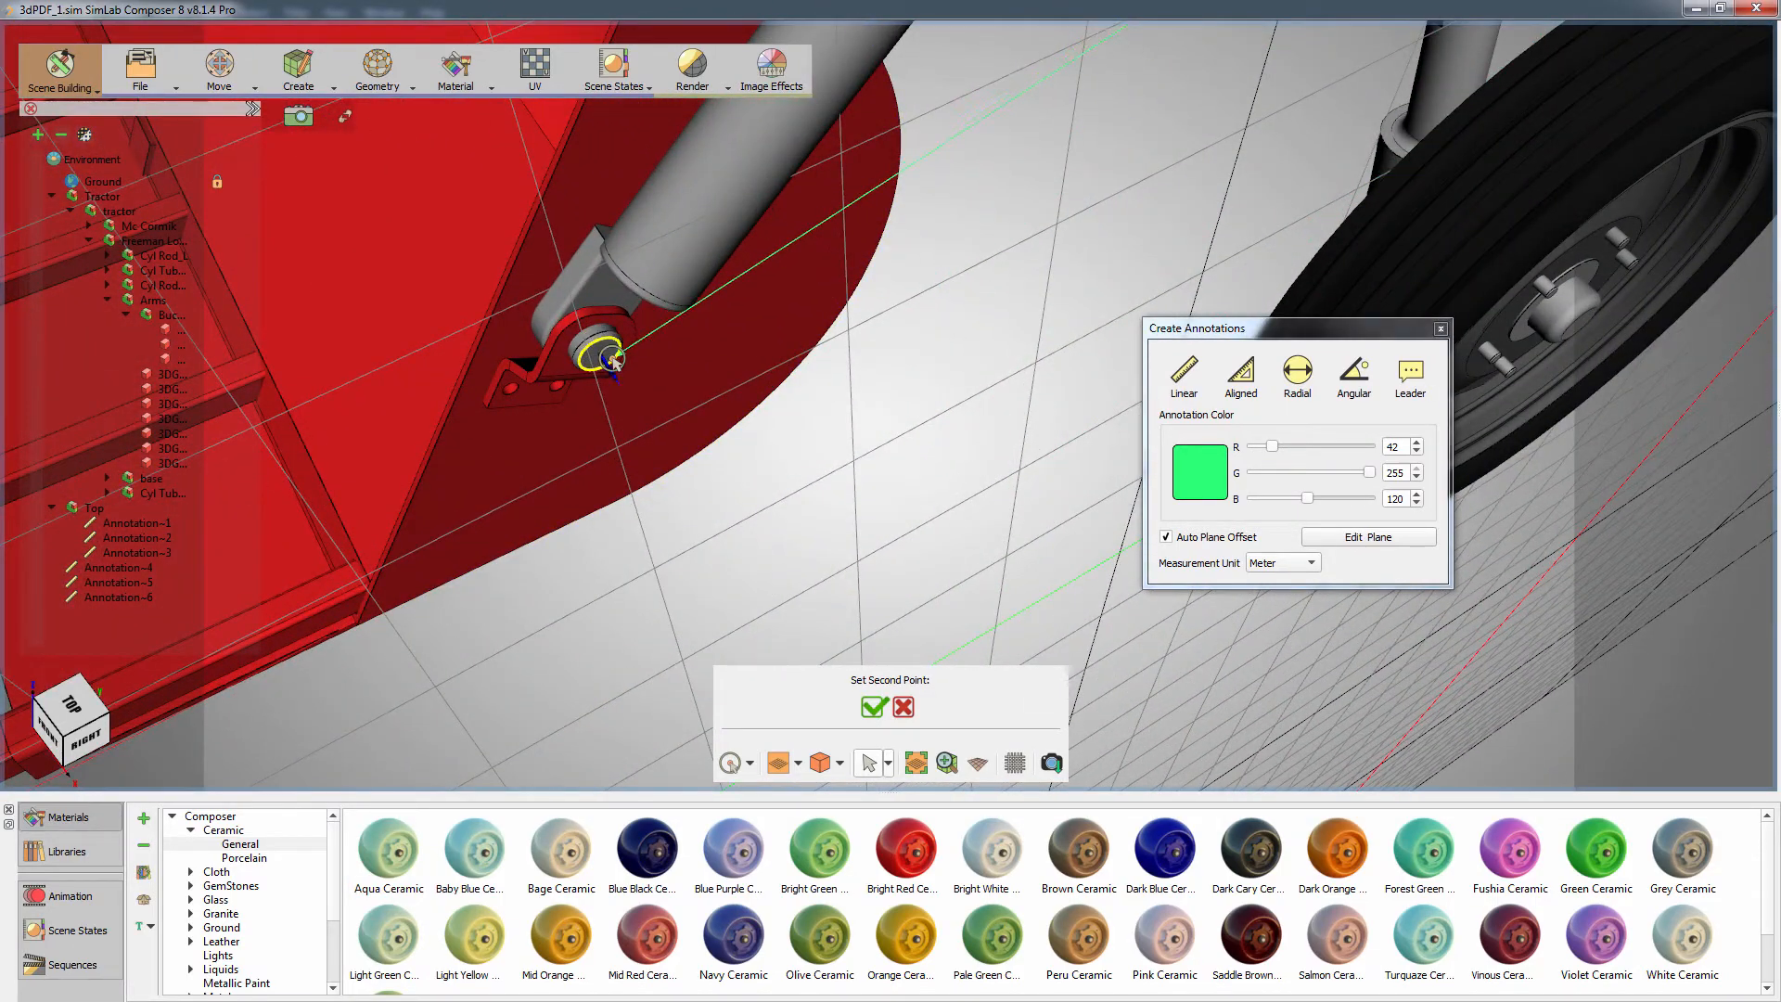
click(614, 360)
scroll(807, 497, down, 3)
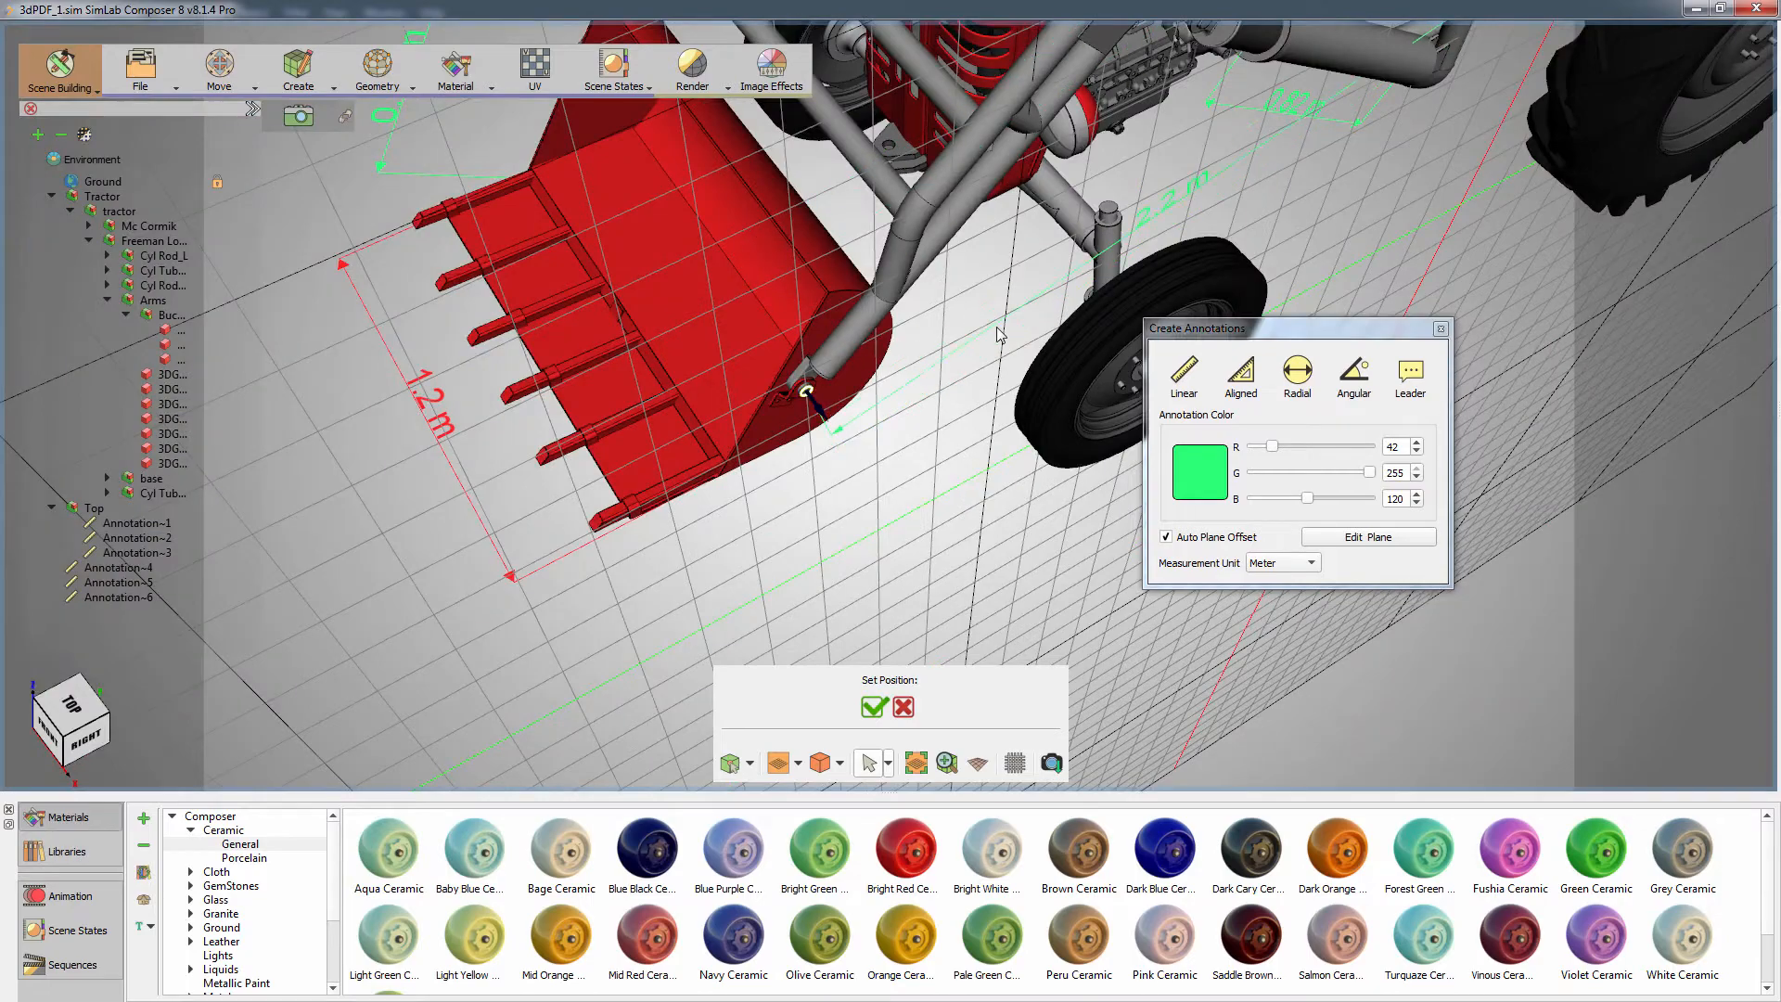
middle_drag(863, 141, 826, 492)
middle_drag(900, 390, 710, 308)
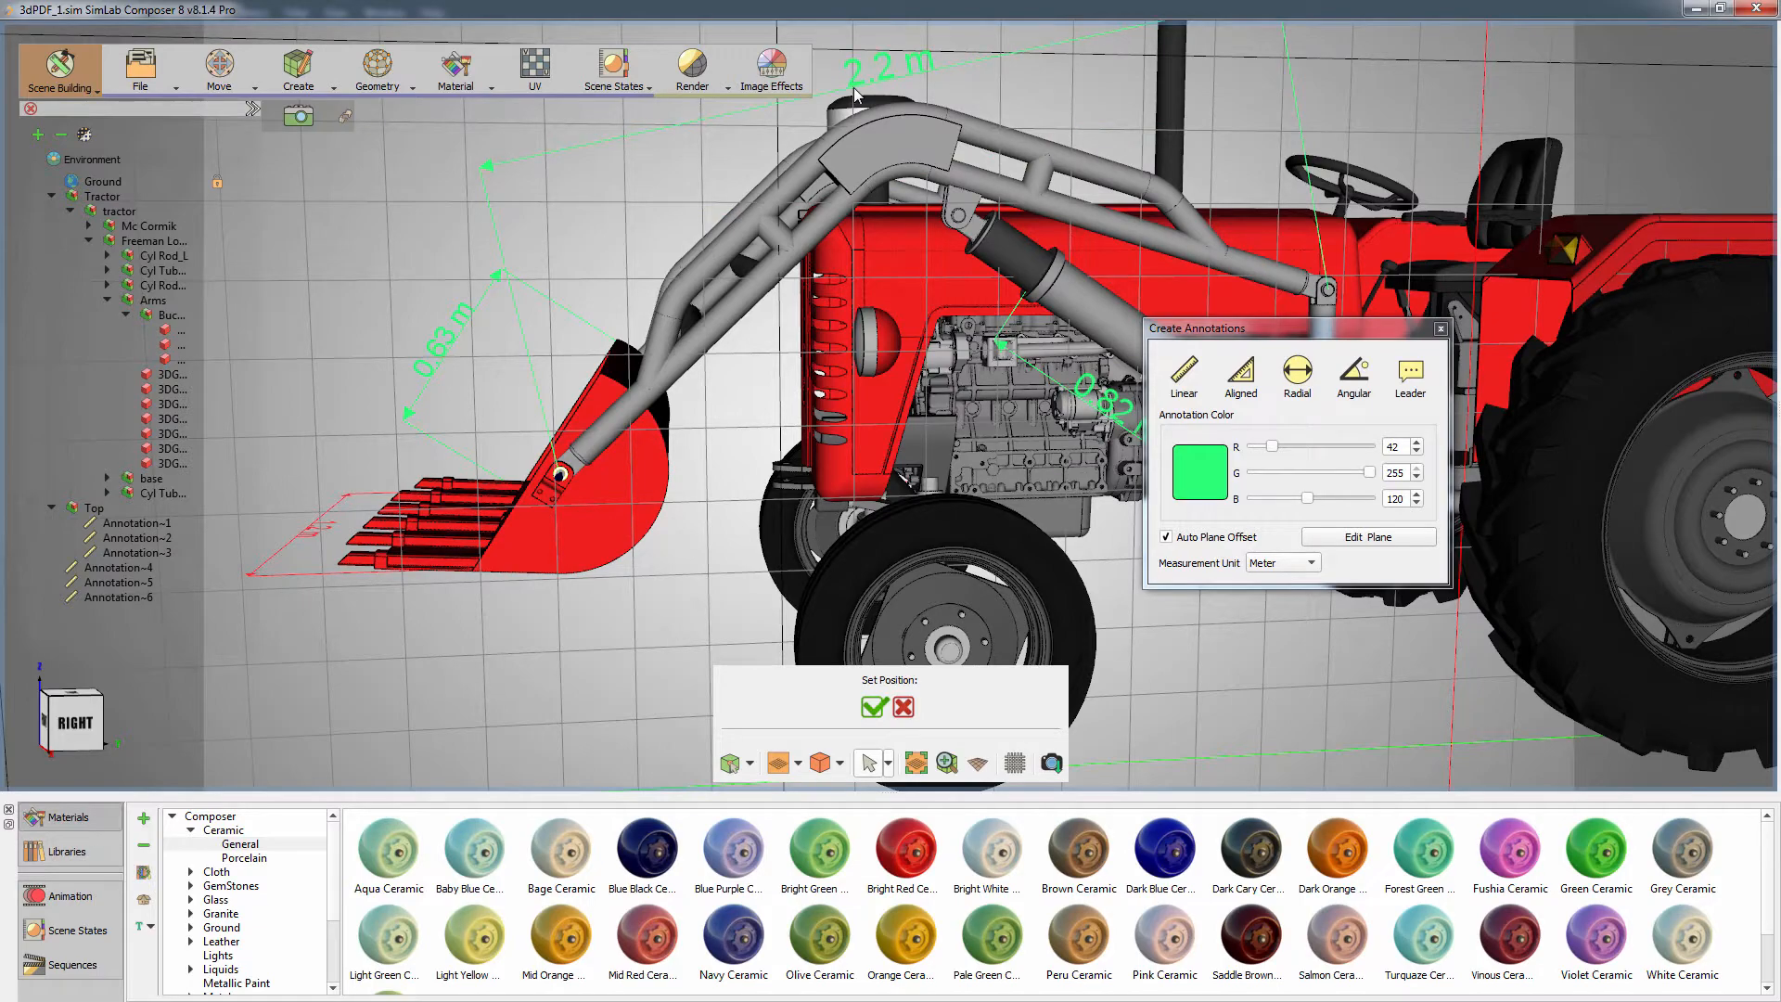
click(855, 93)
middle_drag(708, 265, 950, 357)
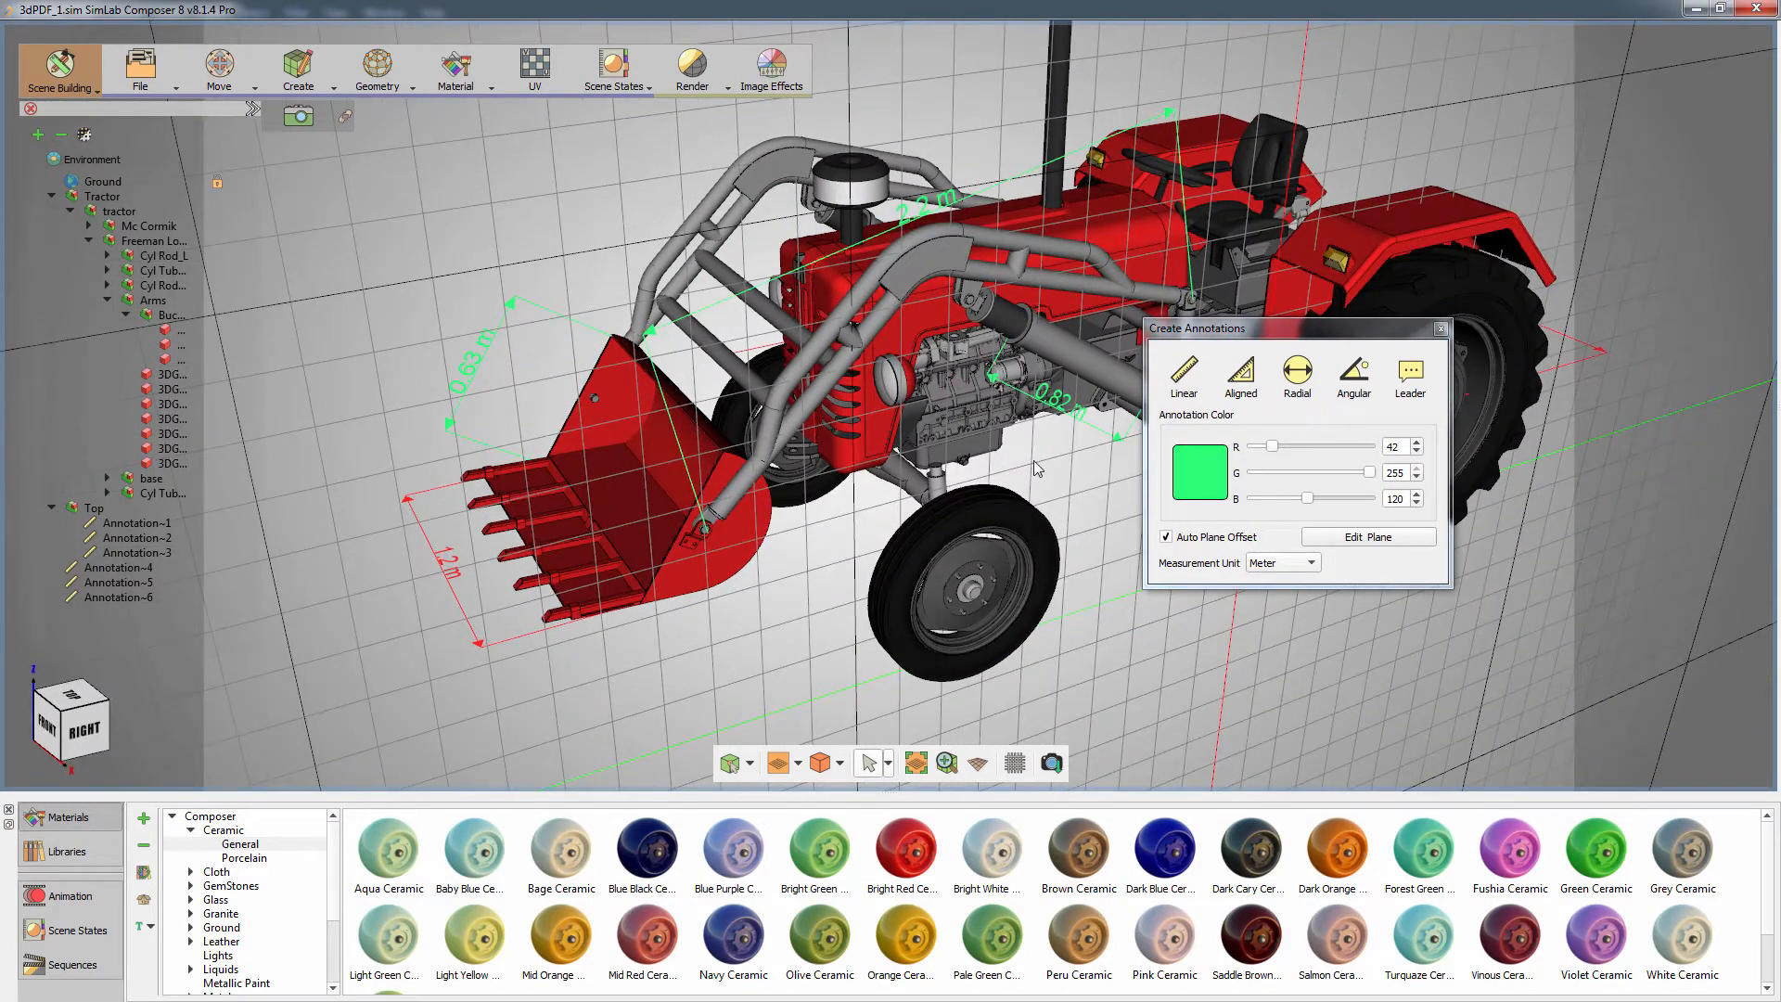
- Add a radial annotation to the front wheel's rim circle, with its text placed between the wheel and the bucket
click(1295, 396)
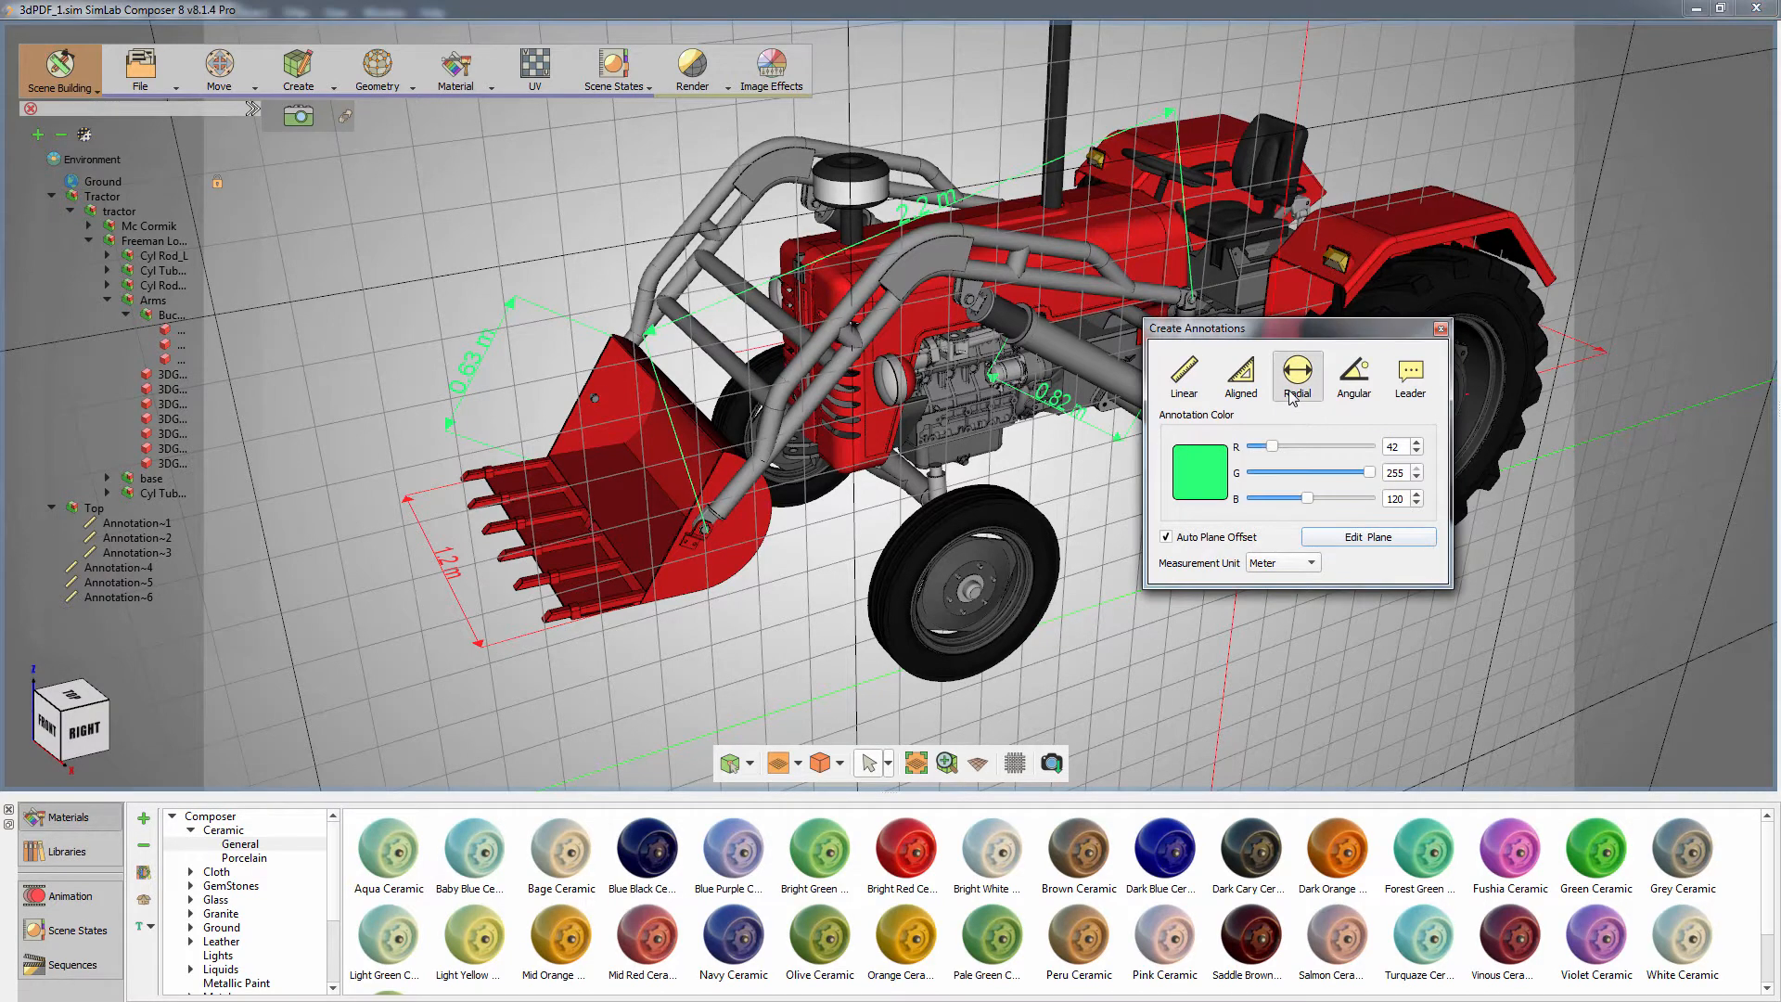
middle_drag(1019, 471, 934, 378)
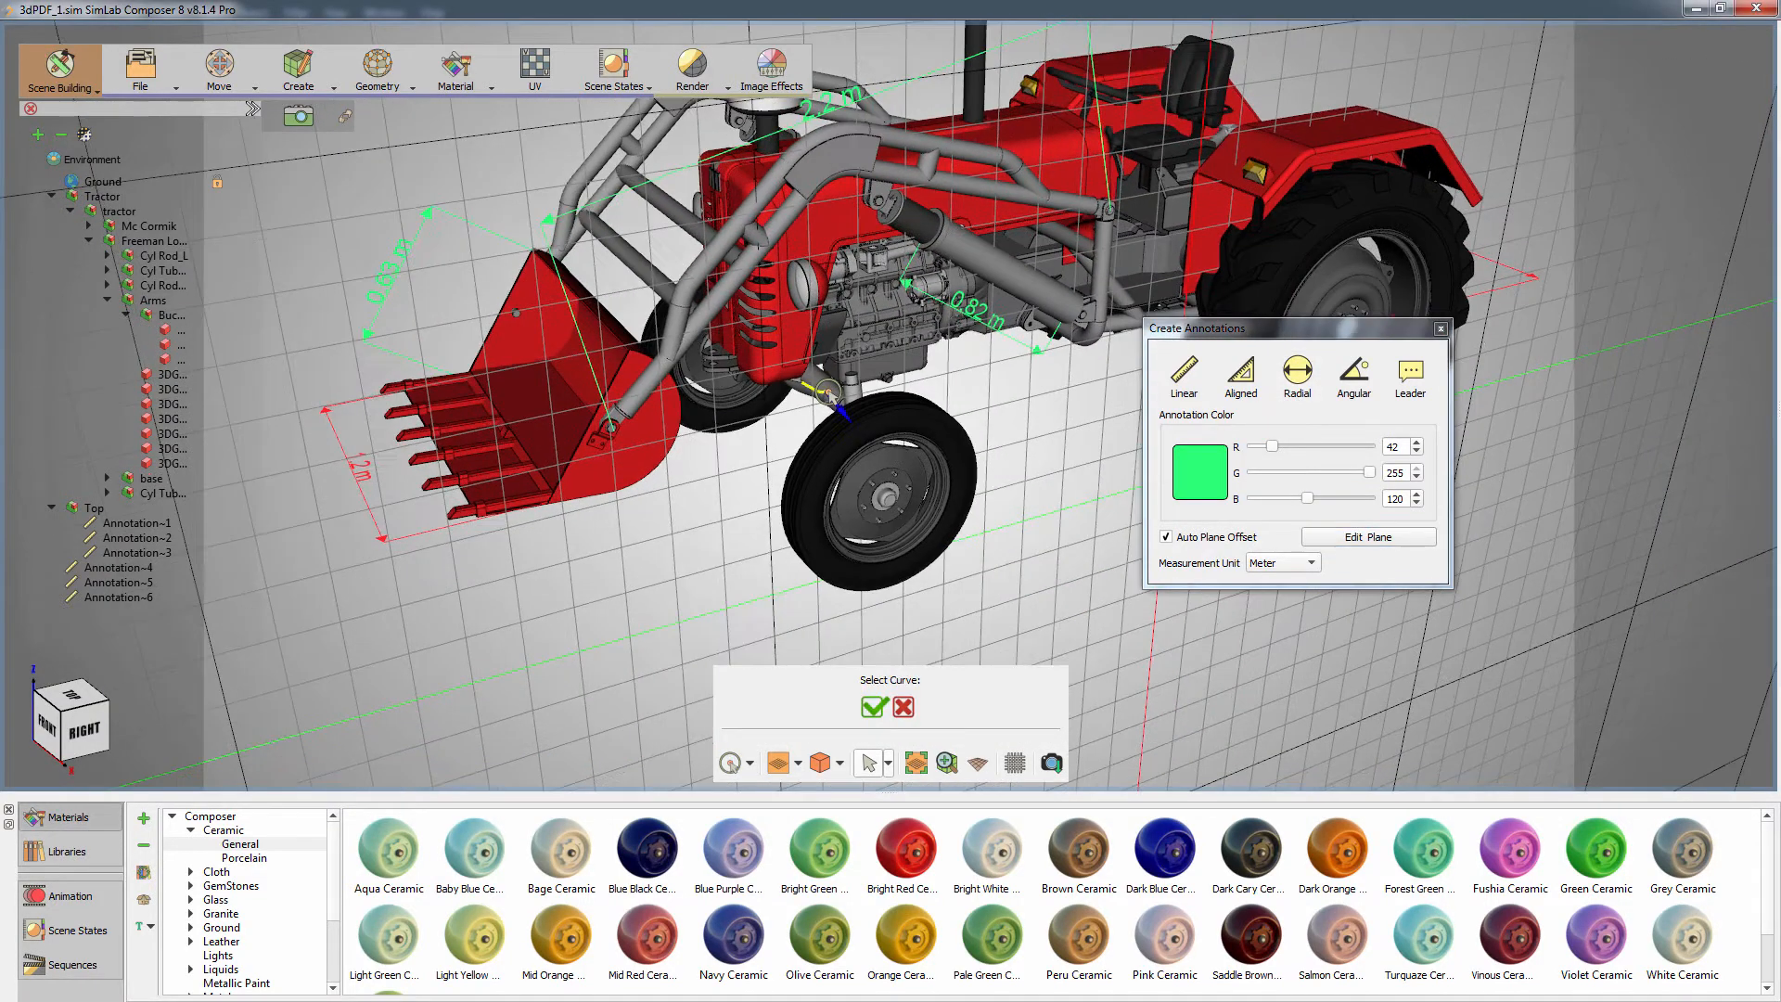
click(847, 462)
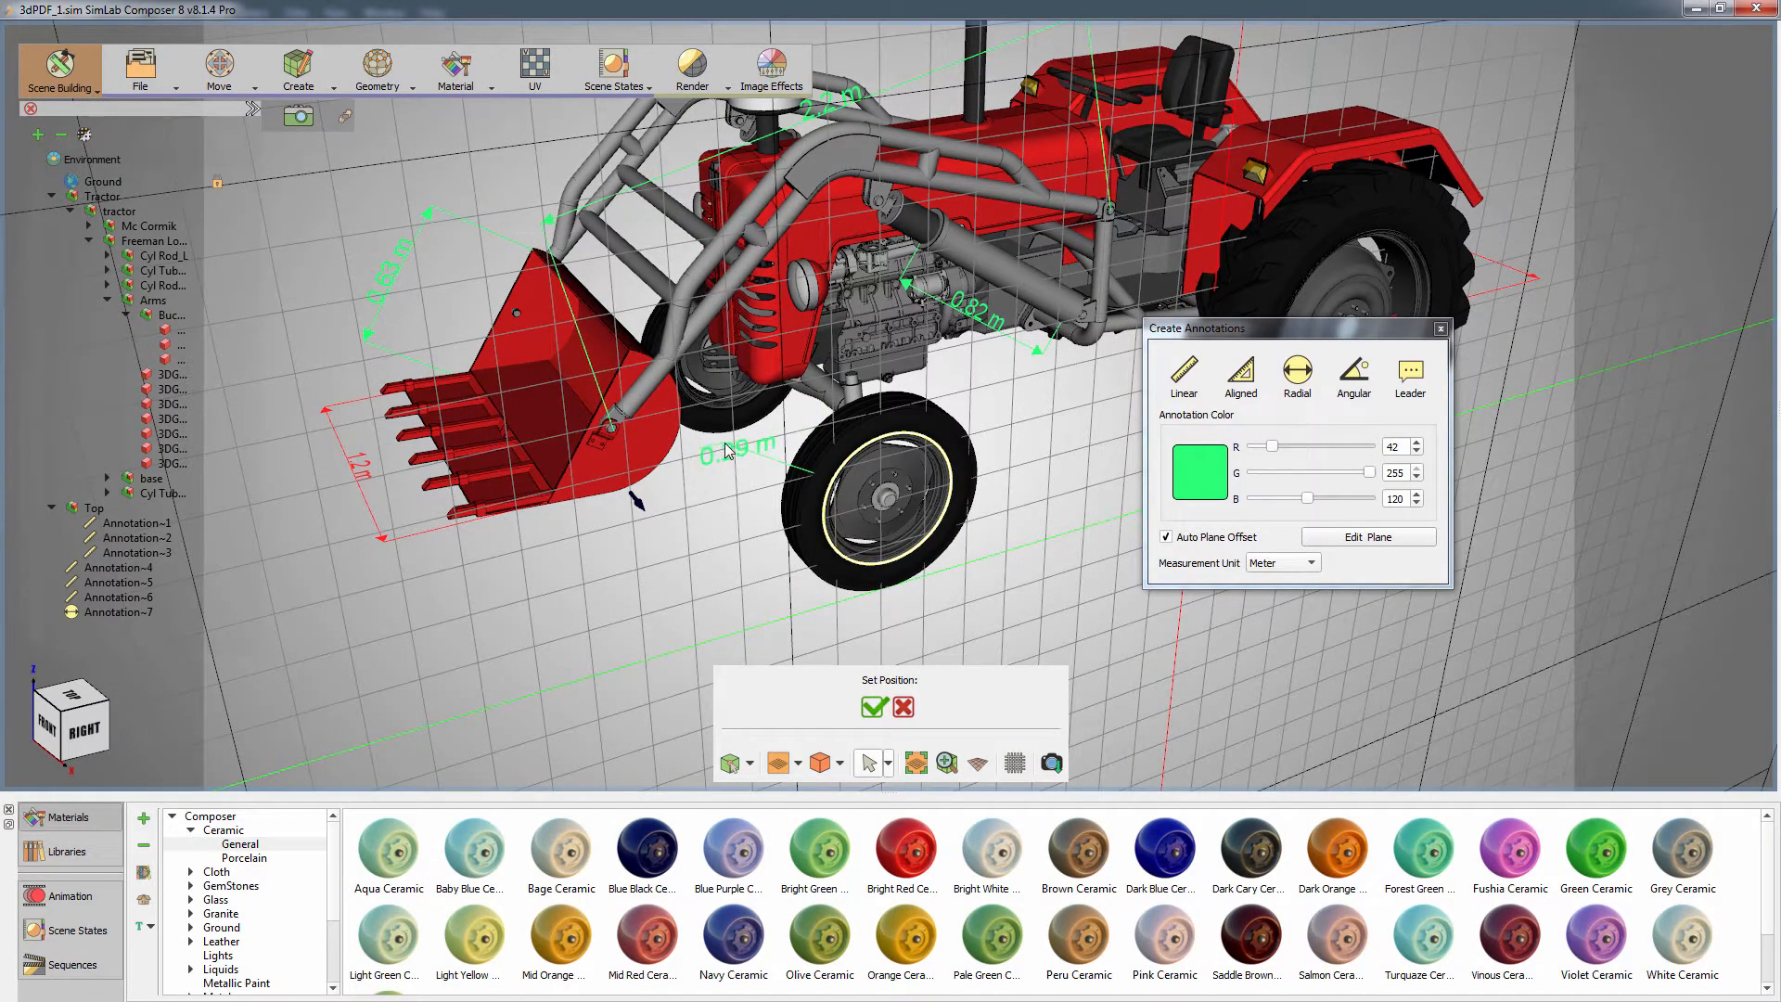
click(656, 464)
- Add a radial annotation to the rear wheel's rim circle, with its text placed behind the wheel
middle_drag(709, 557, 599, 544)
middle_drag(1011, 560, 660, 559)
middle_drag(819, 547, 599, 628)
click(1295, 373)
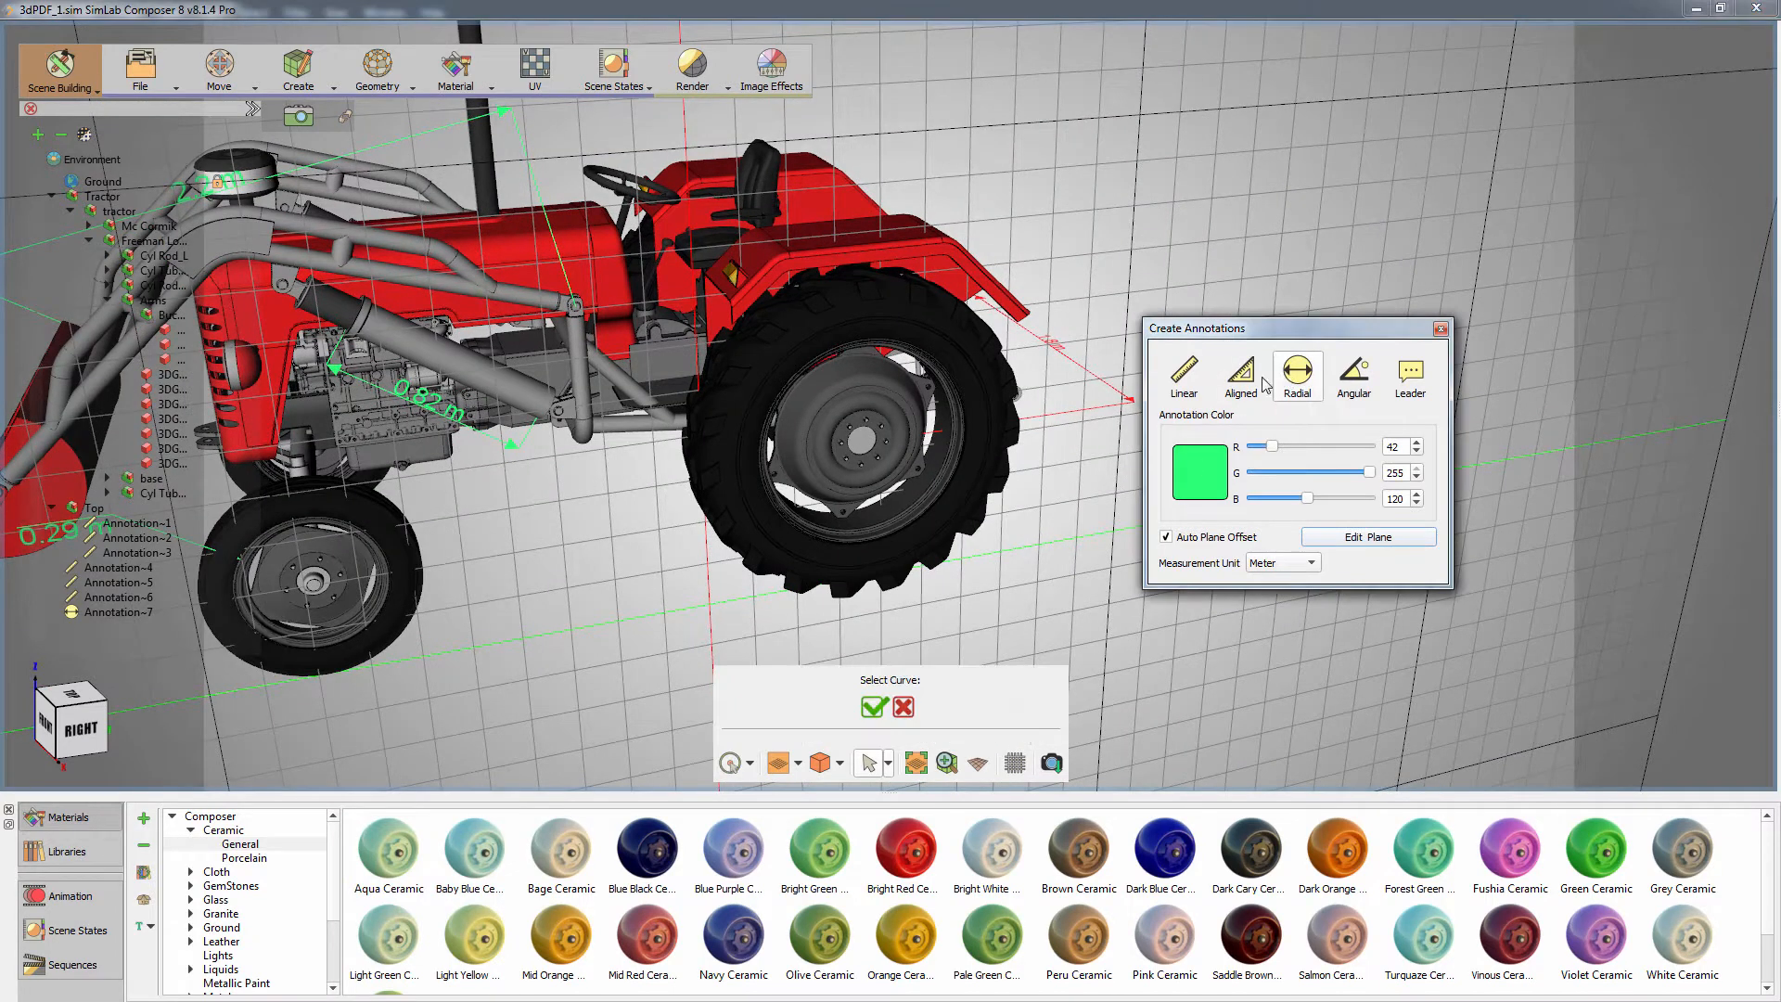
click(958, 393)
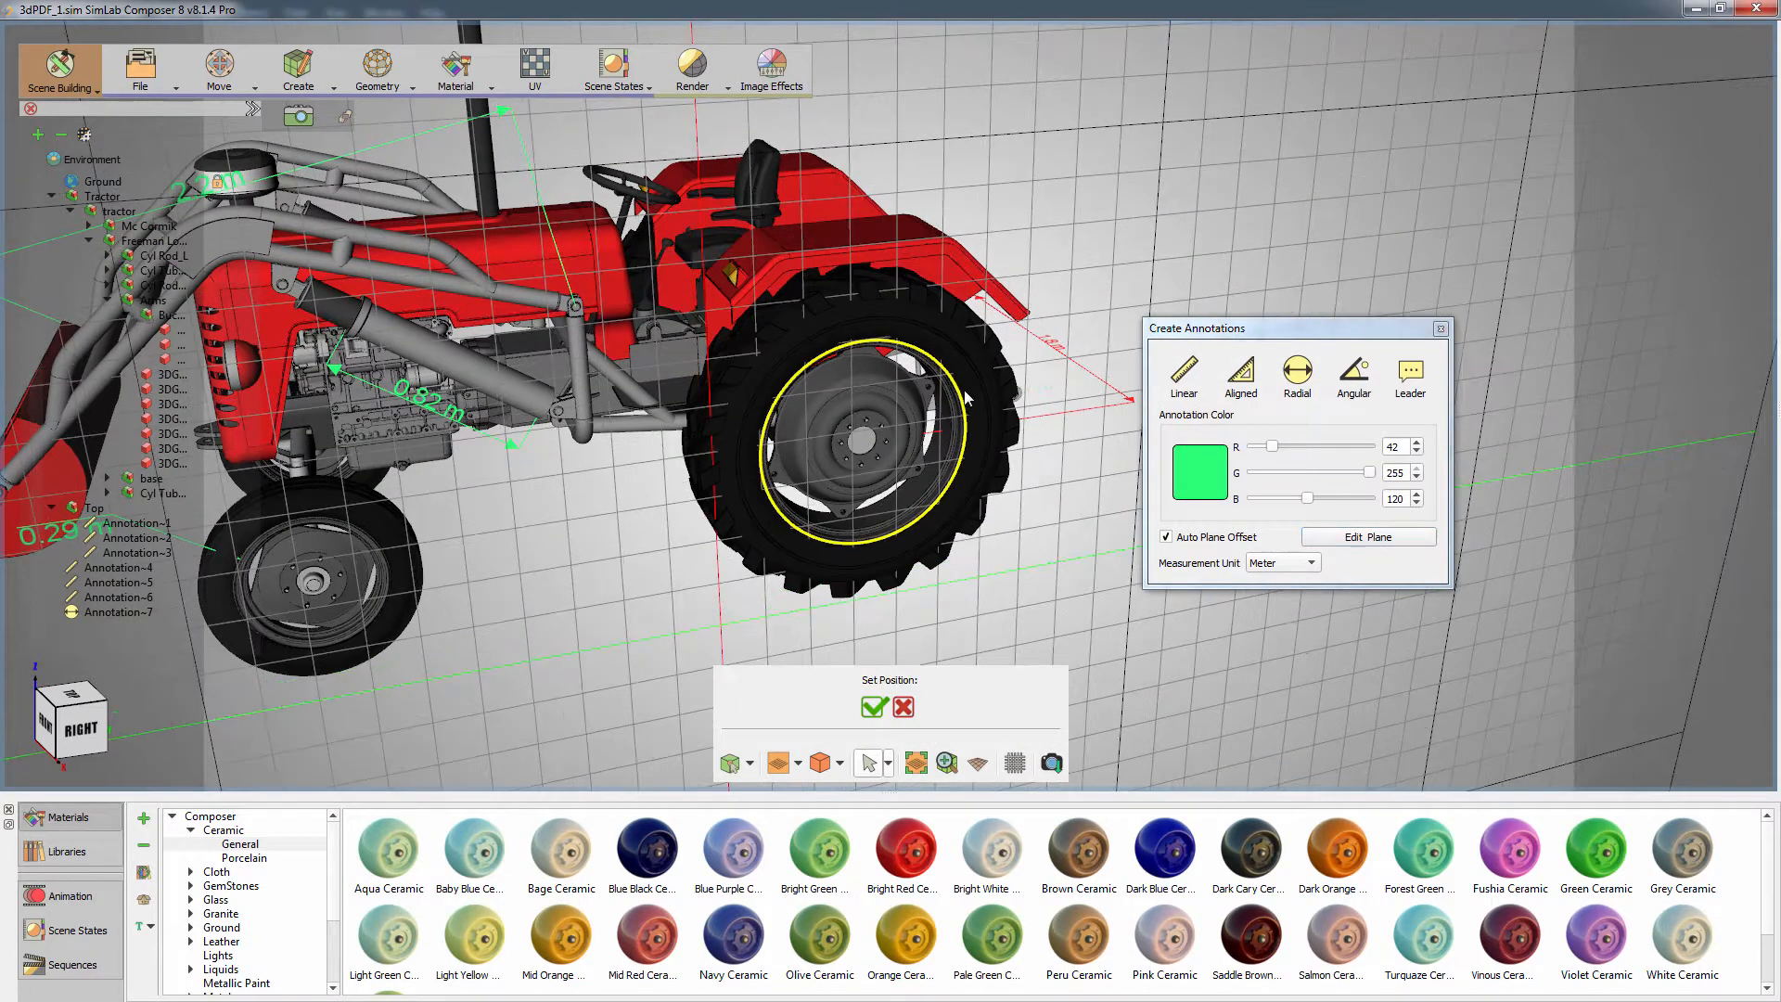
click(1030, 349)
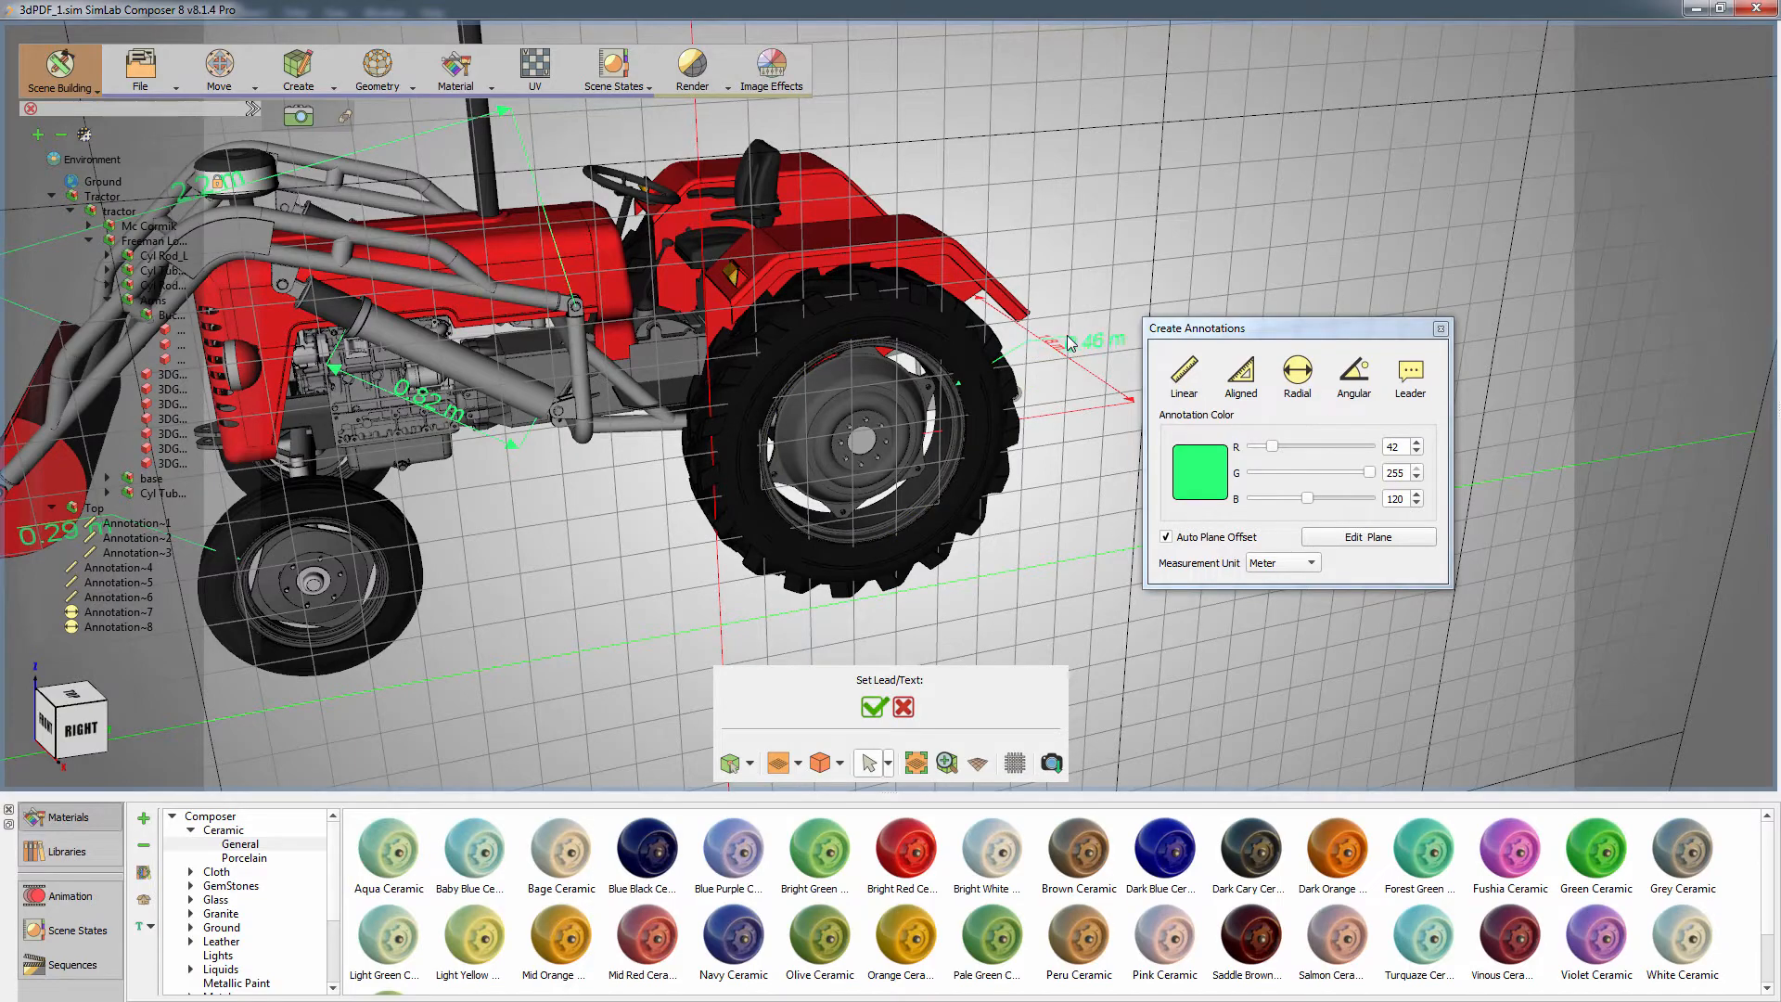
- Group Annotation~4 through Annotation~8 under a new parent and name the group Side
drag(1010, 537, 1192, 583)
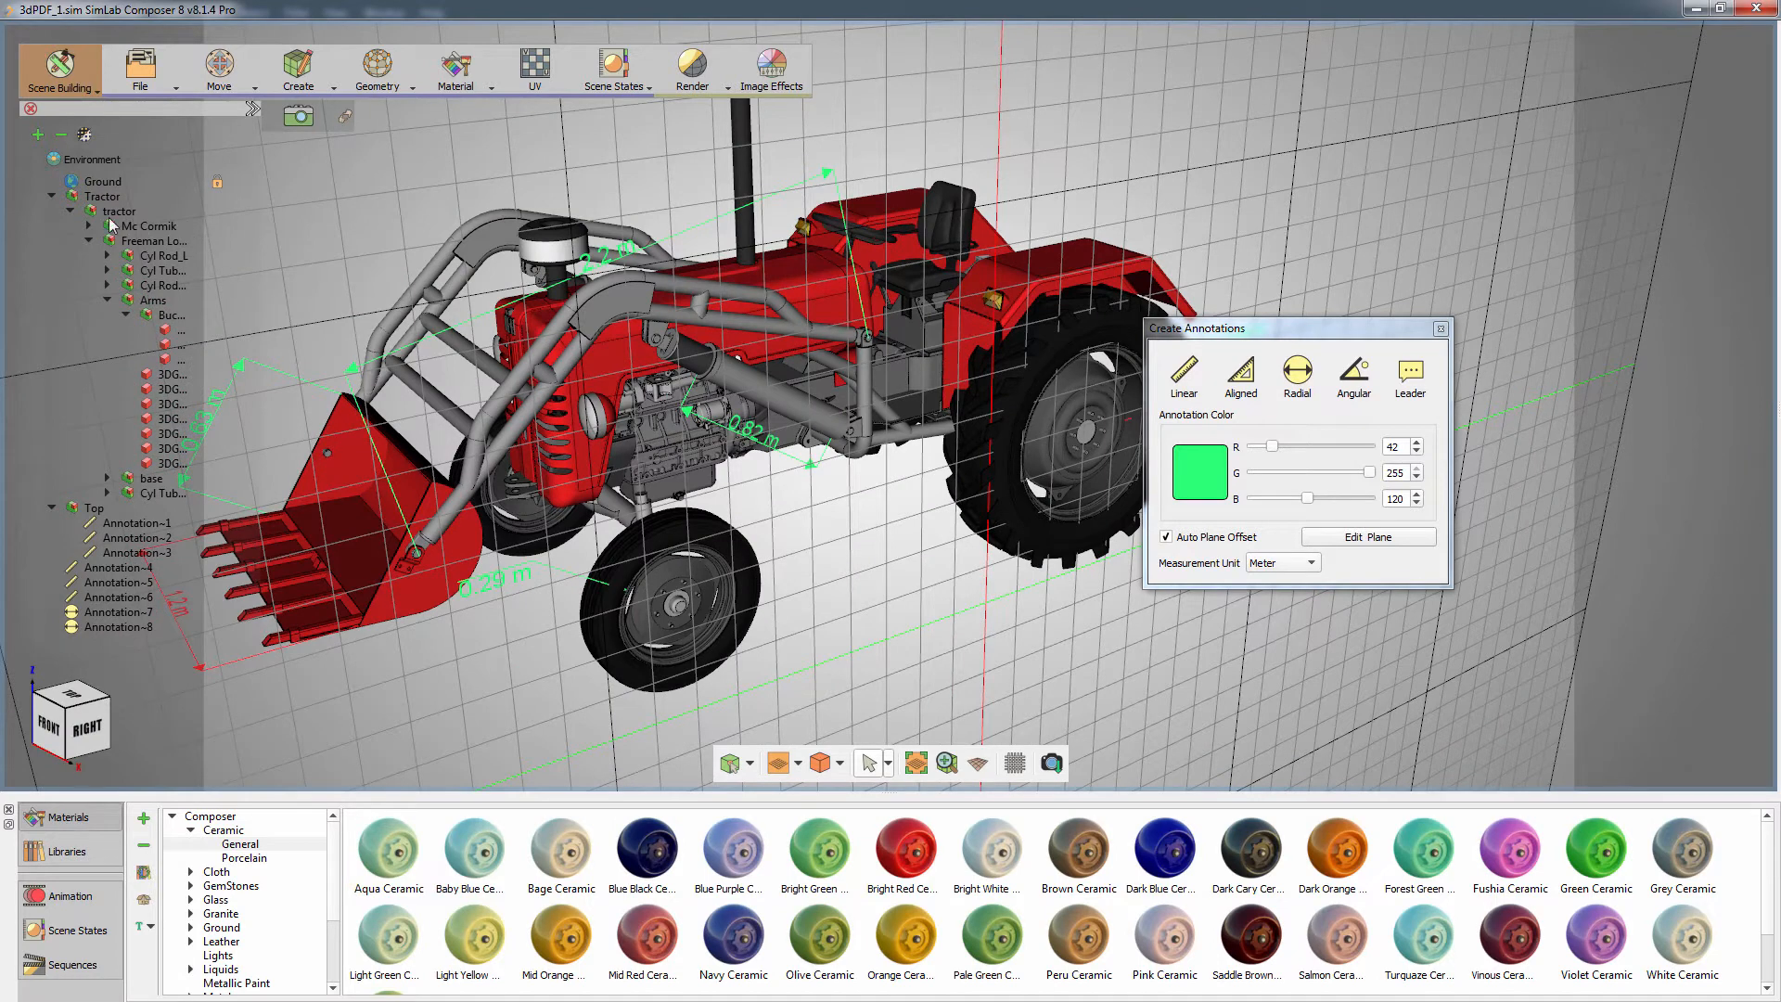
click(52, 197)
click(105, 271)
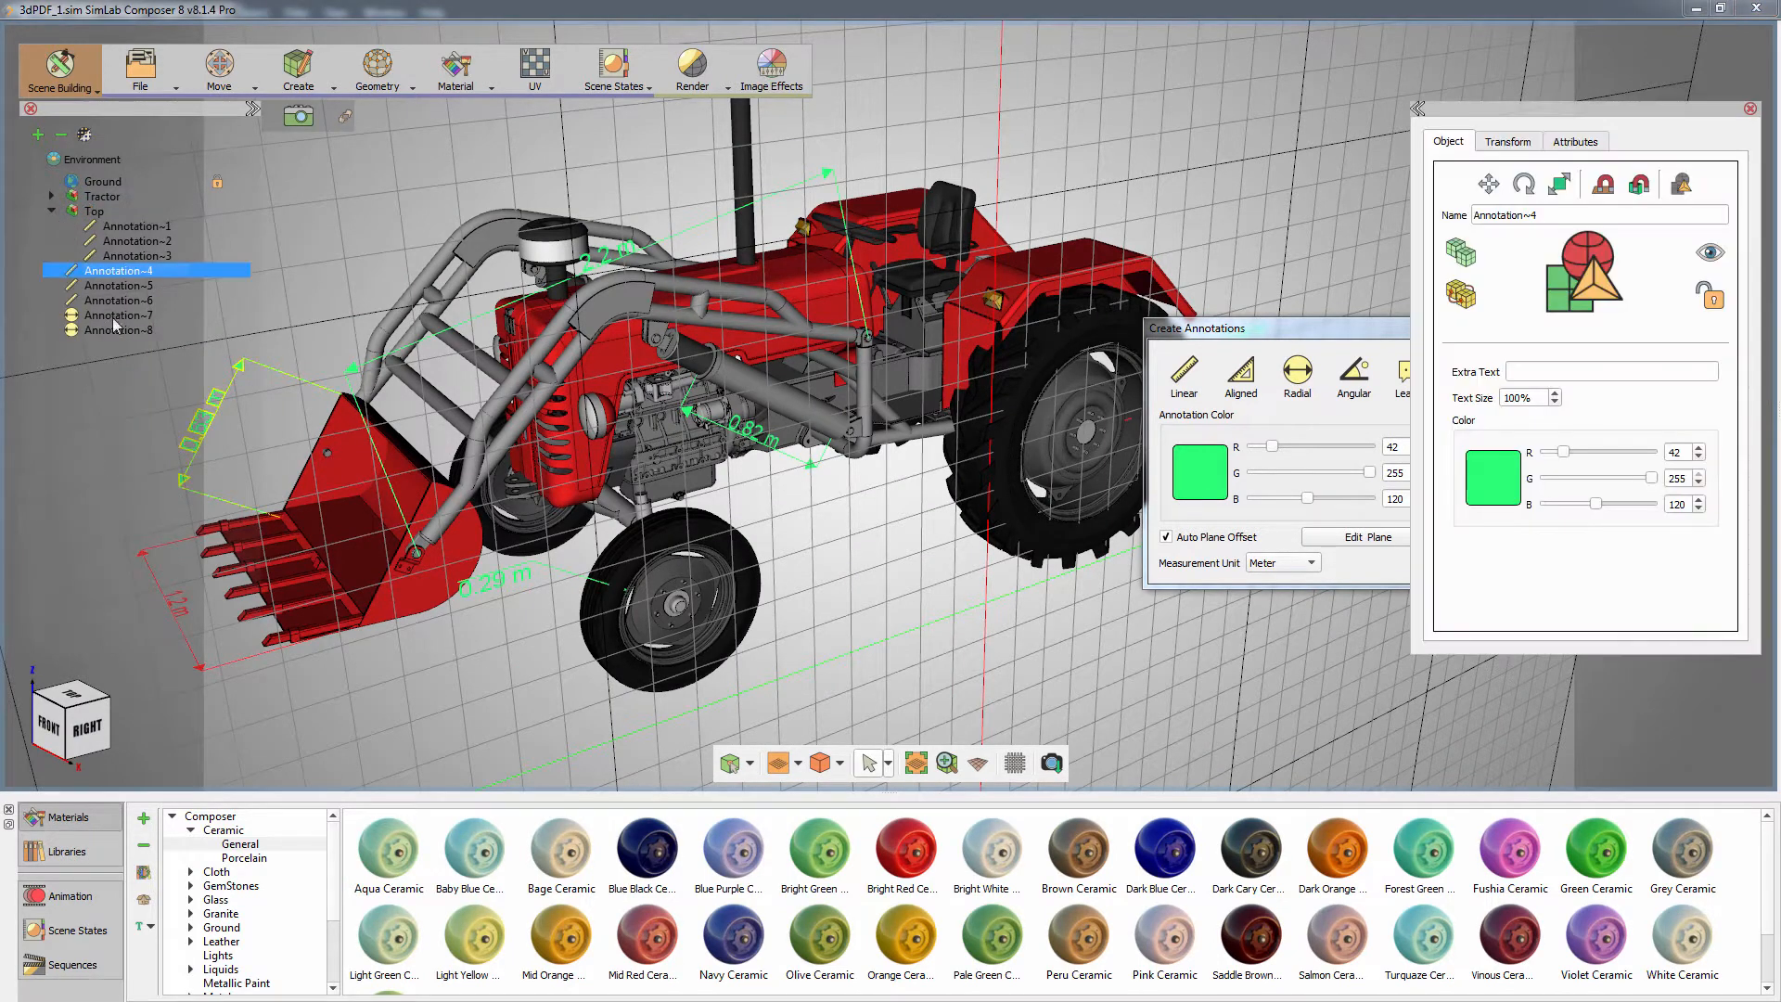
shift+click(113, 329)
right_click(113, 304)
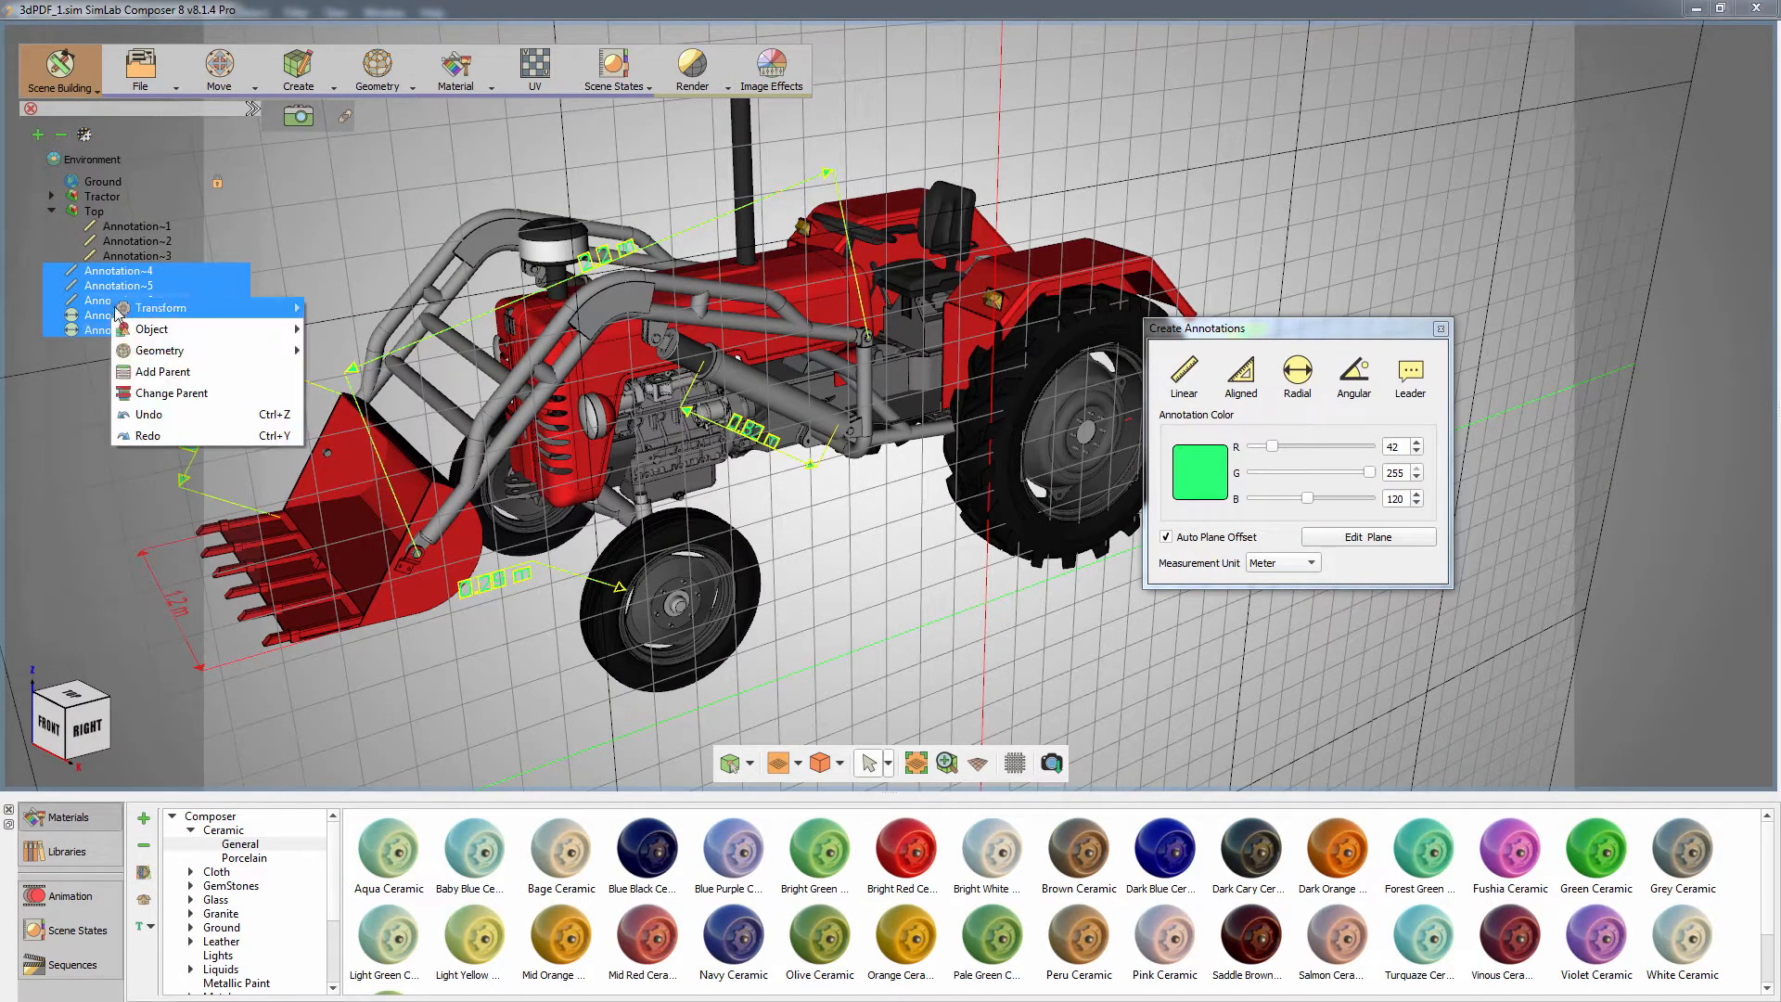
click(155, 373)
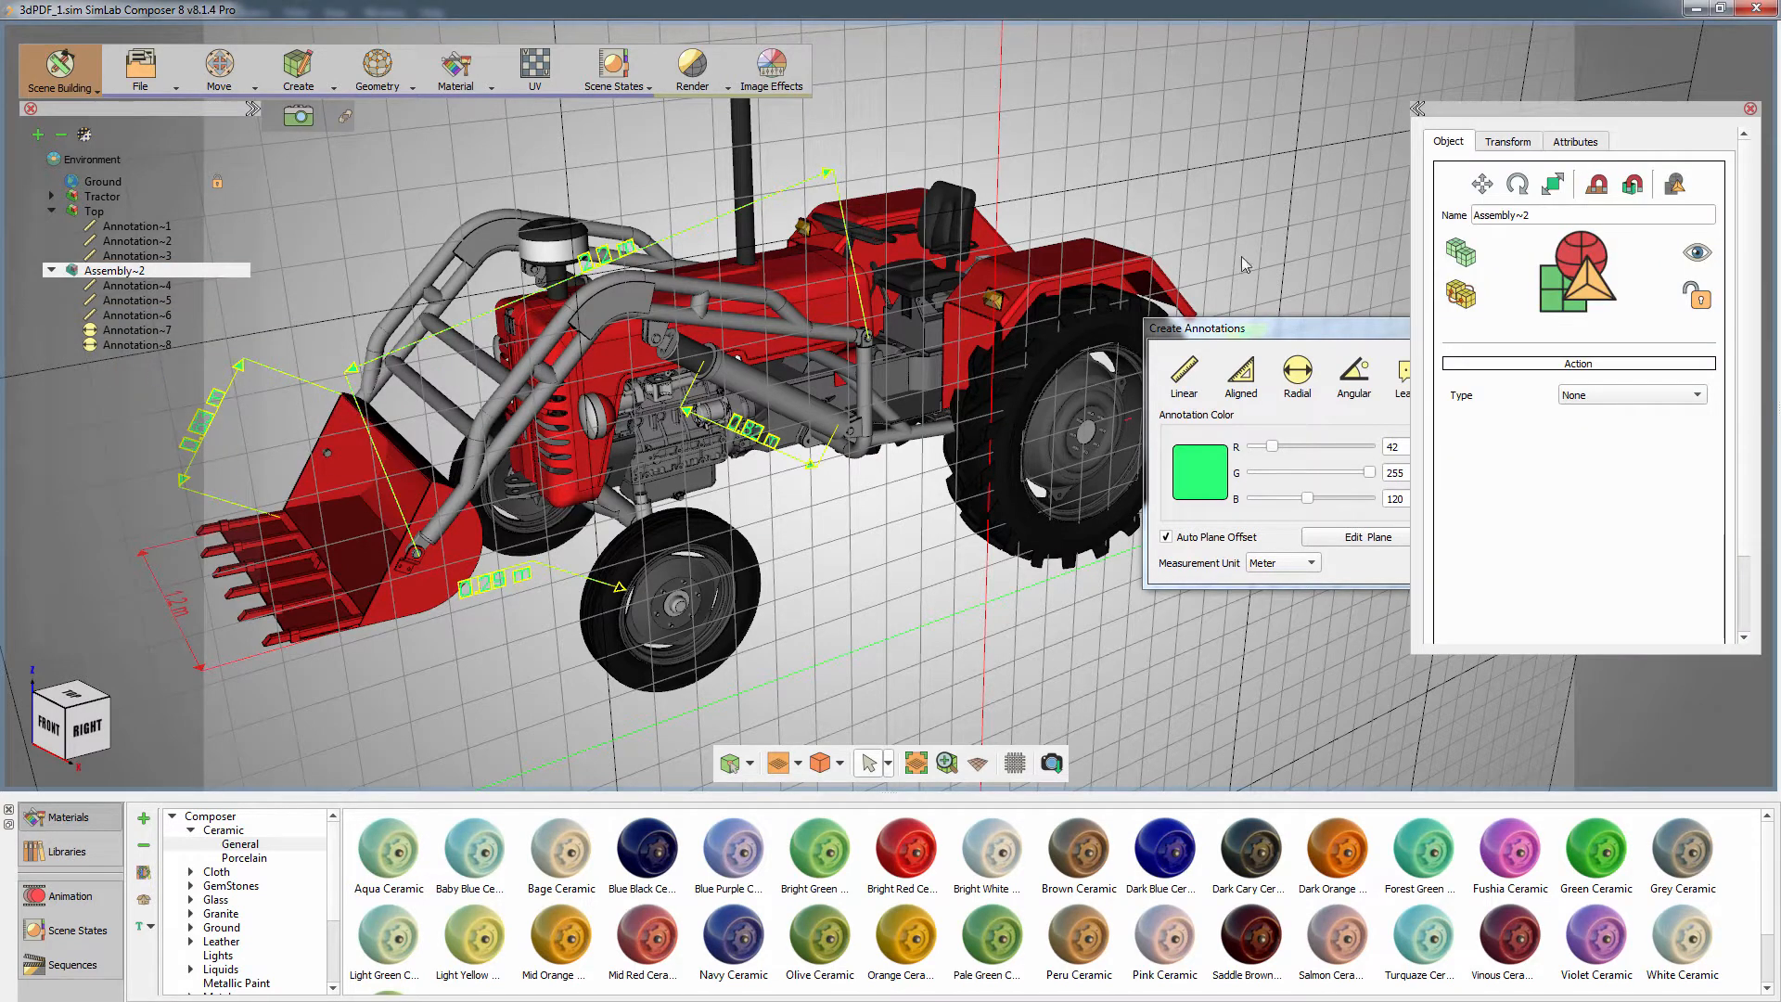
drag(1581, 214, 1468, 216)
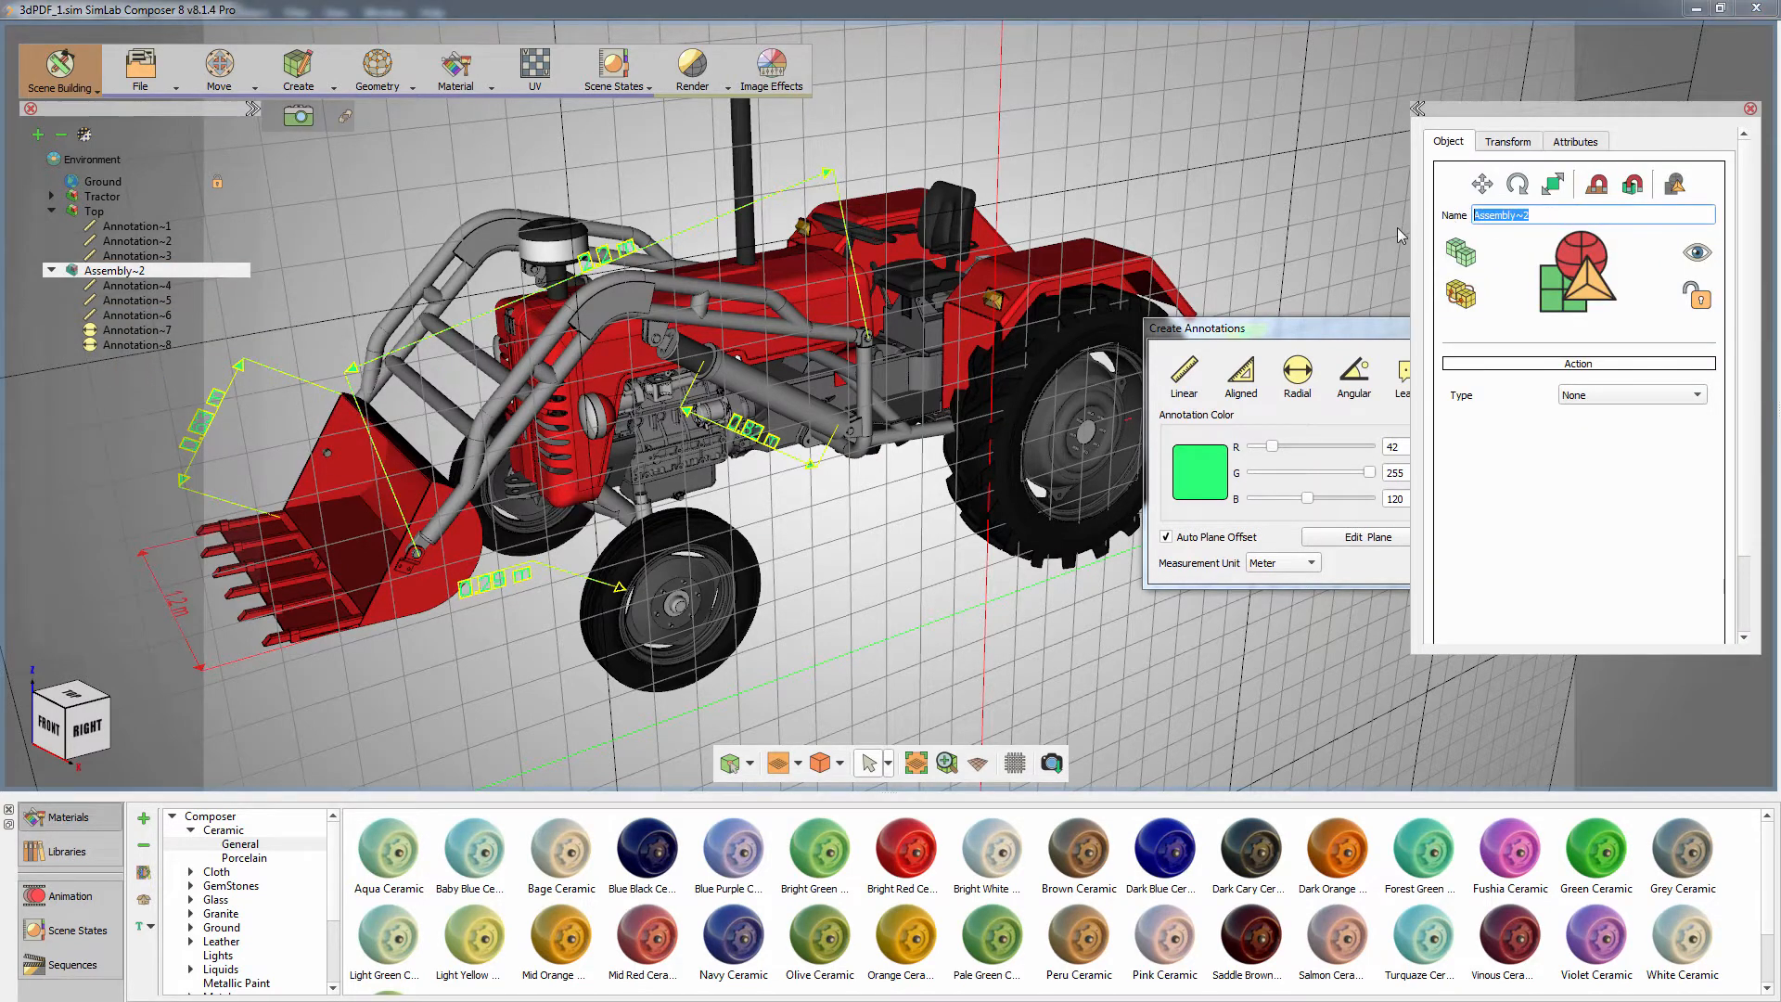
text(Side)
- Change the annotation color to purple #934bff (RGB 147, 75, 255)
mouse_move(956, 152)
middle_down()
mouse_move(1025, 180)
mouse_move(1260, 182)
middle_up()
click(1202, 462)
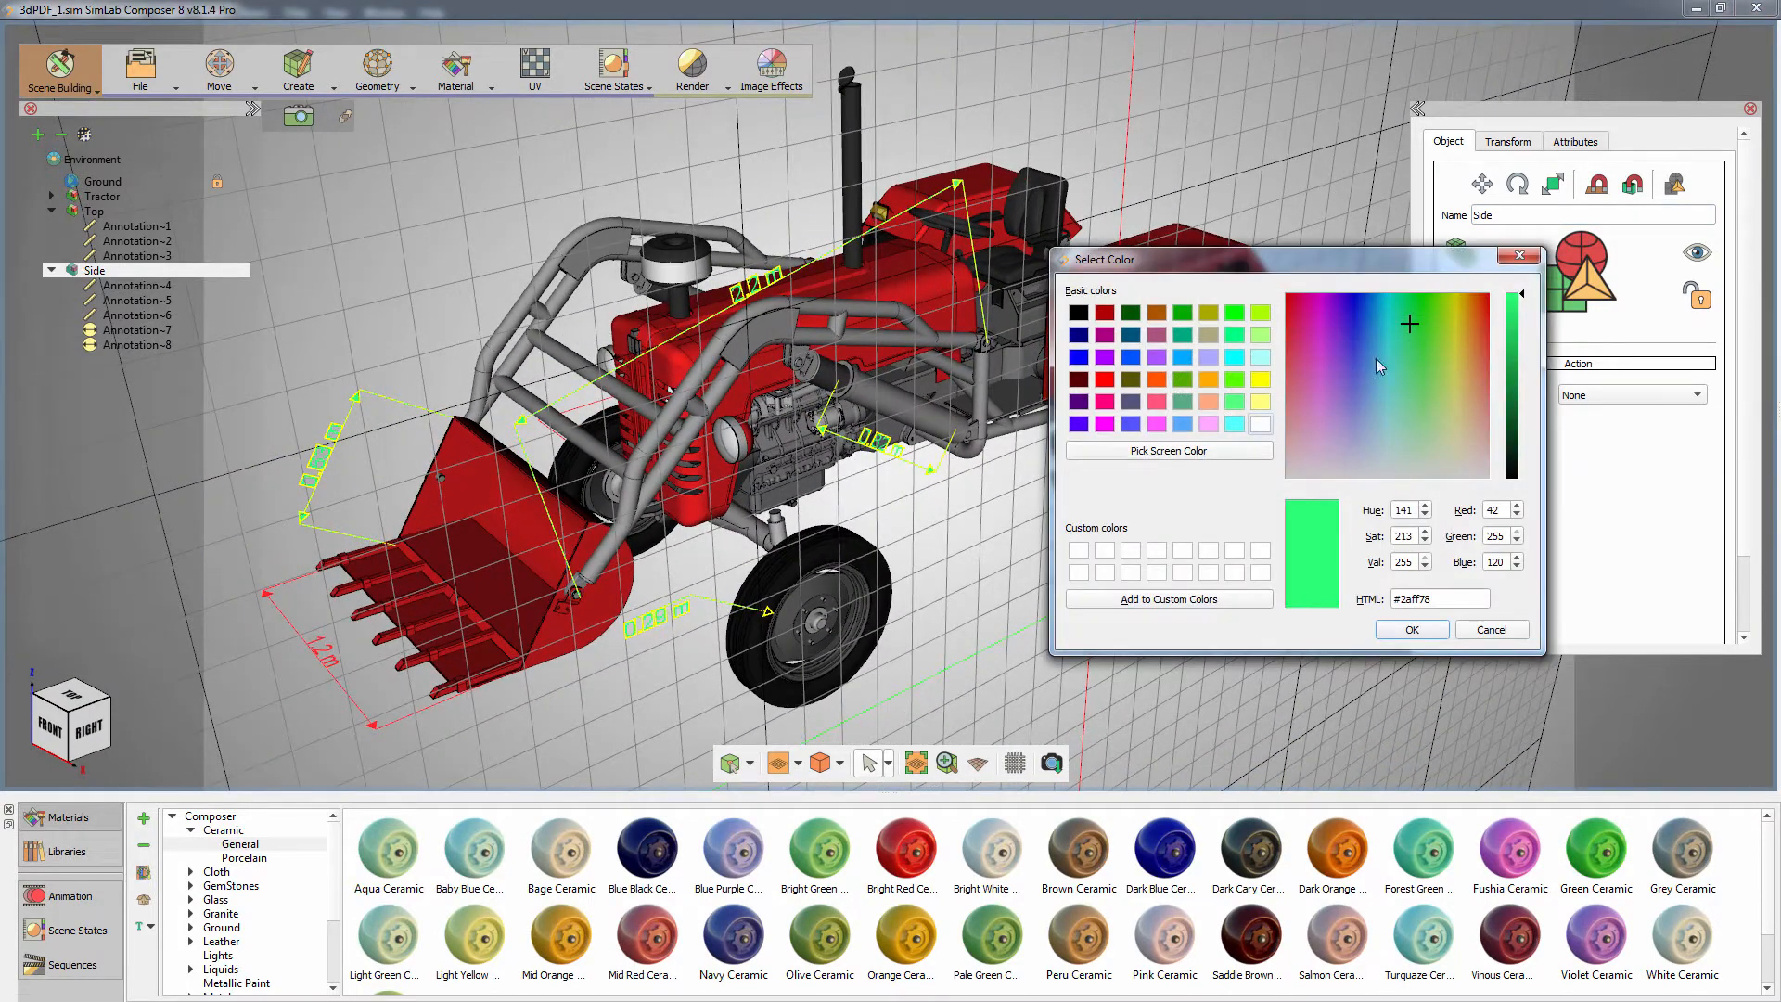
drag(1409, 325, 1340, 348)
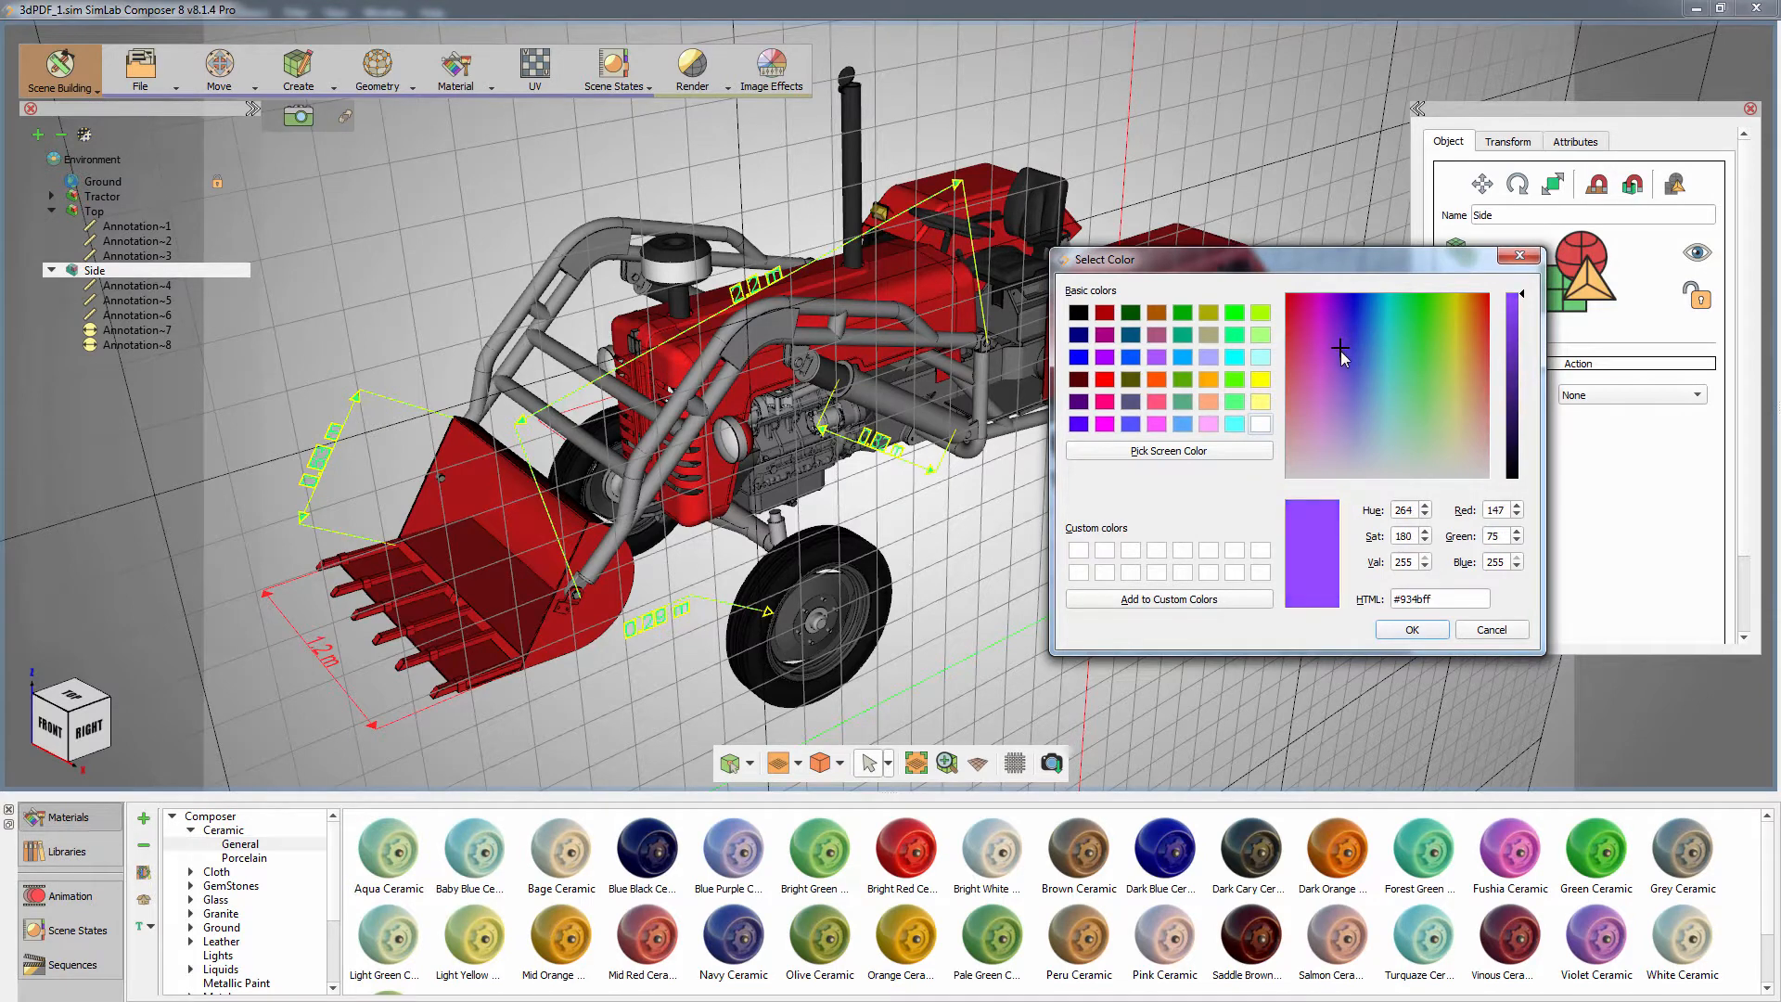
click(1389, 631)
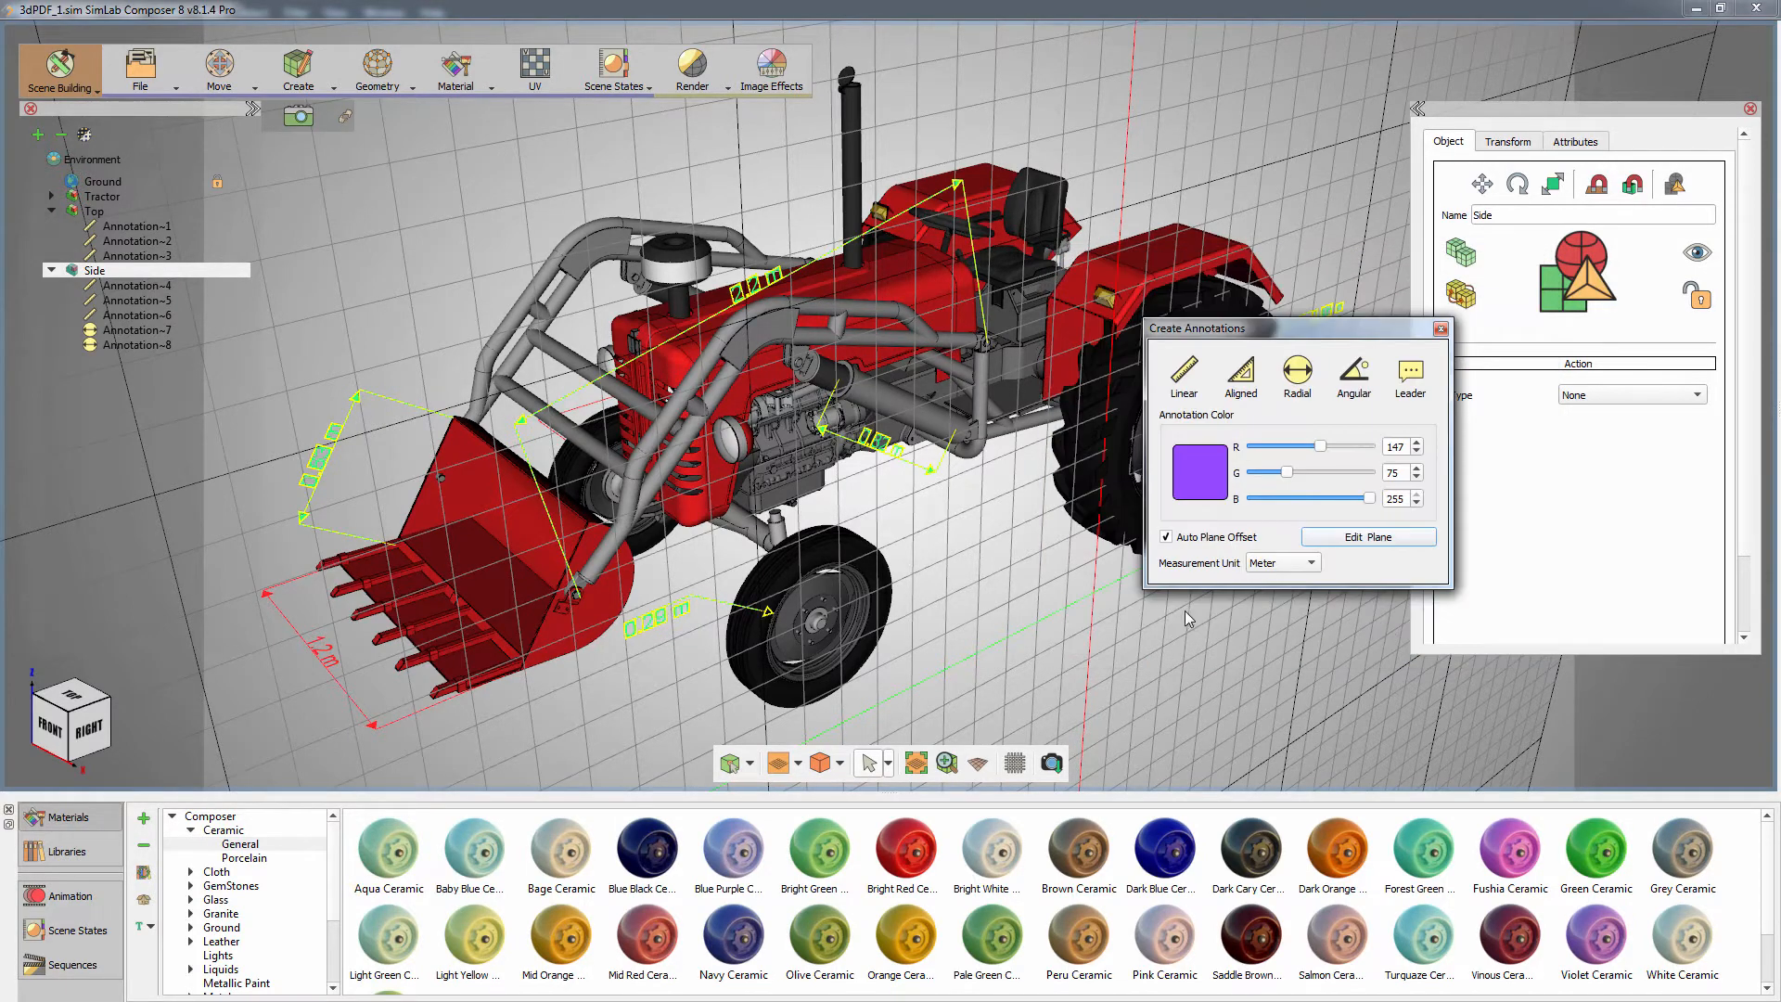
- Set the annotation plane to the principal xz-plane with offset 0.00
click(1342, 538)
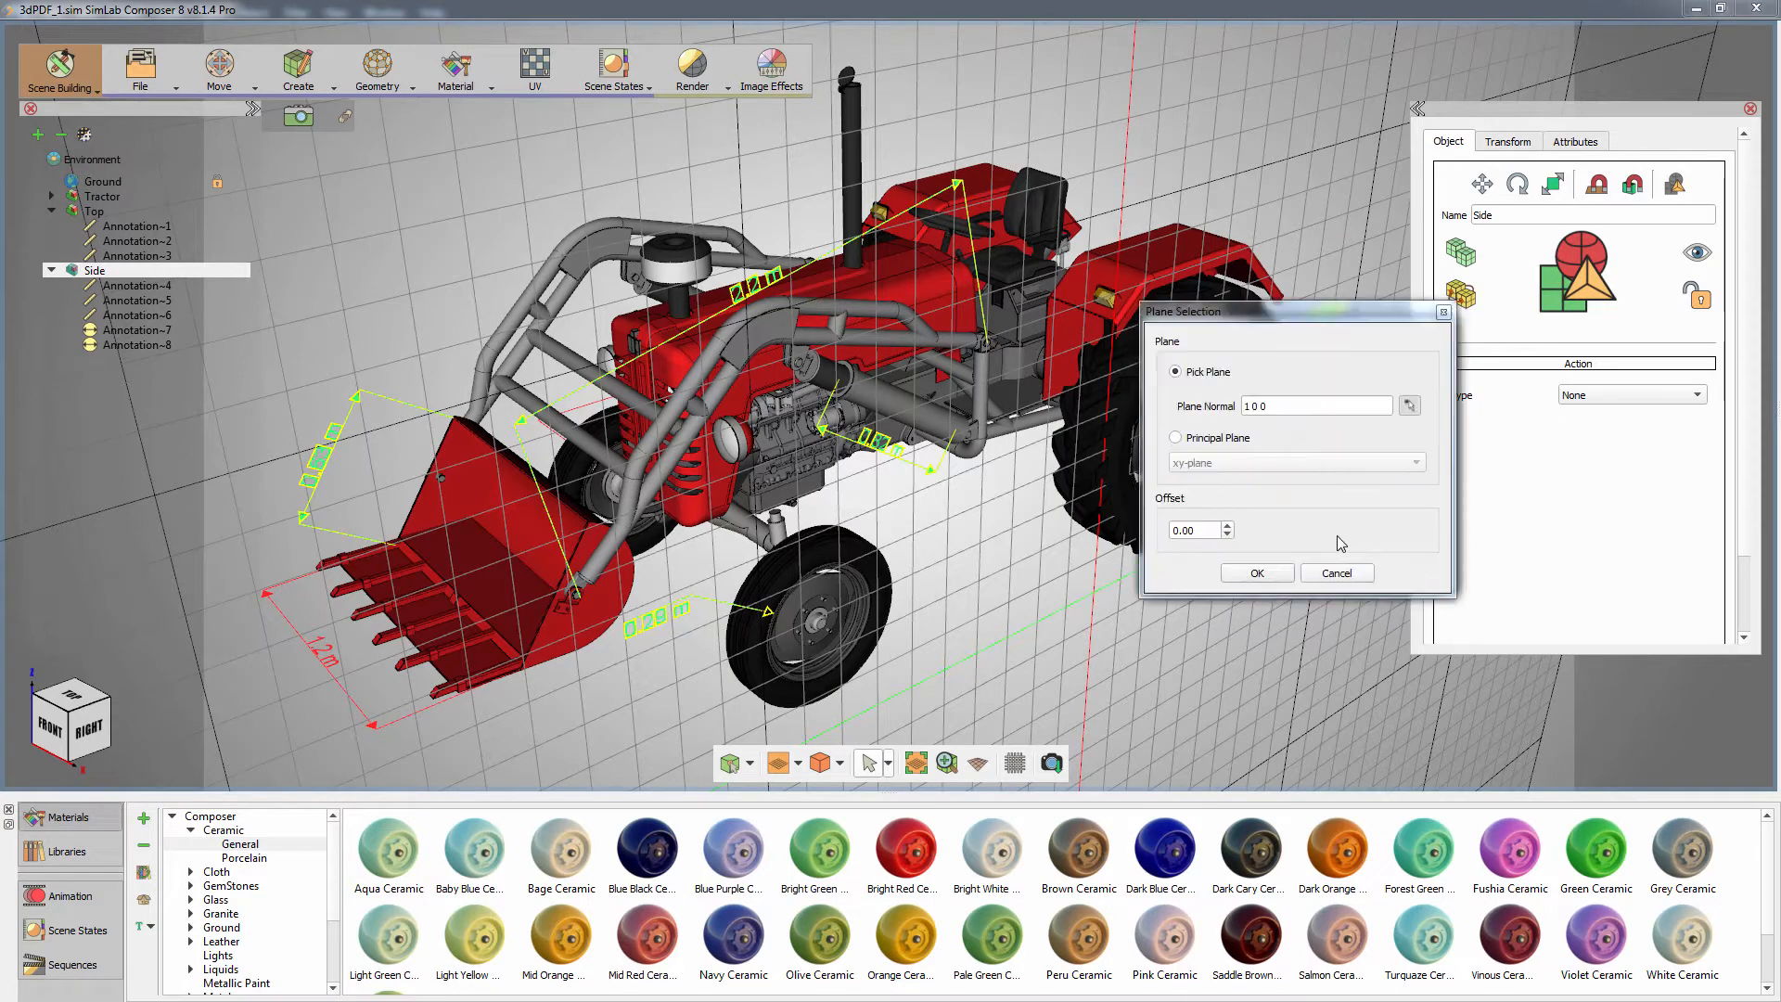
click(1217, 438)
click(1226, 467)
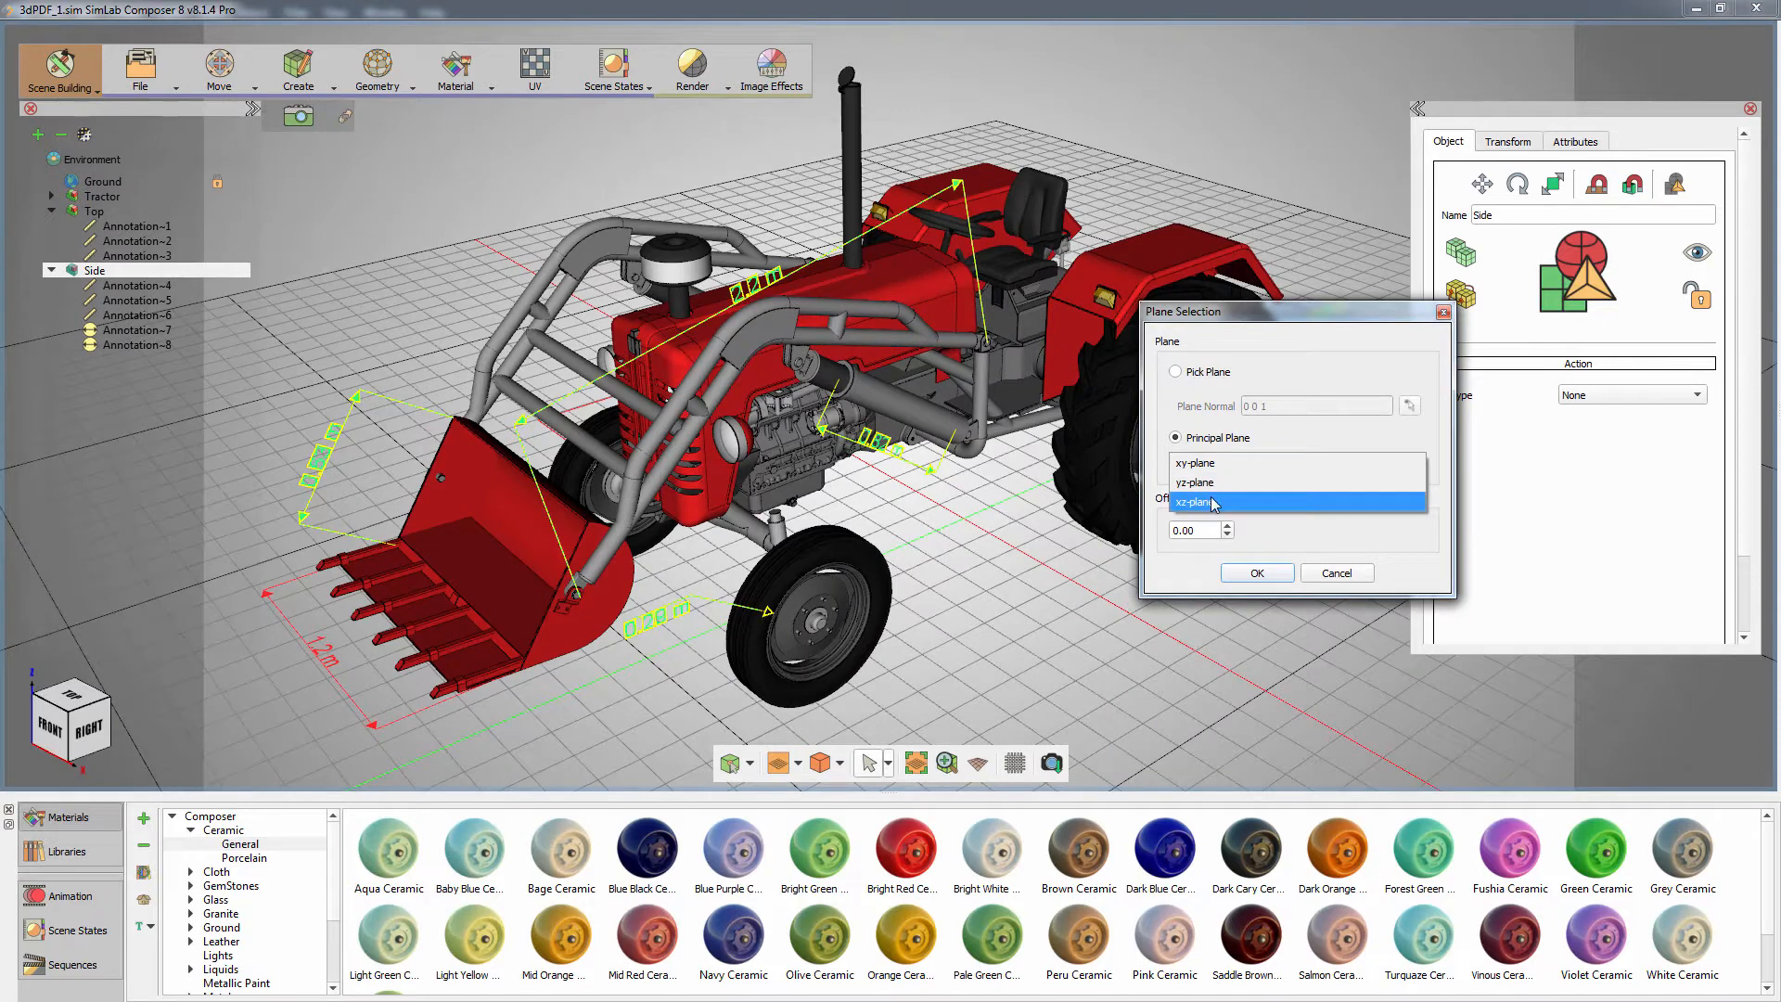
click(1214, 504)
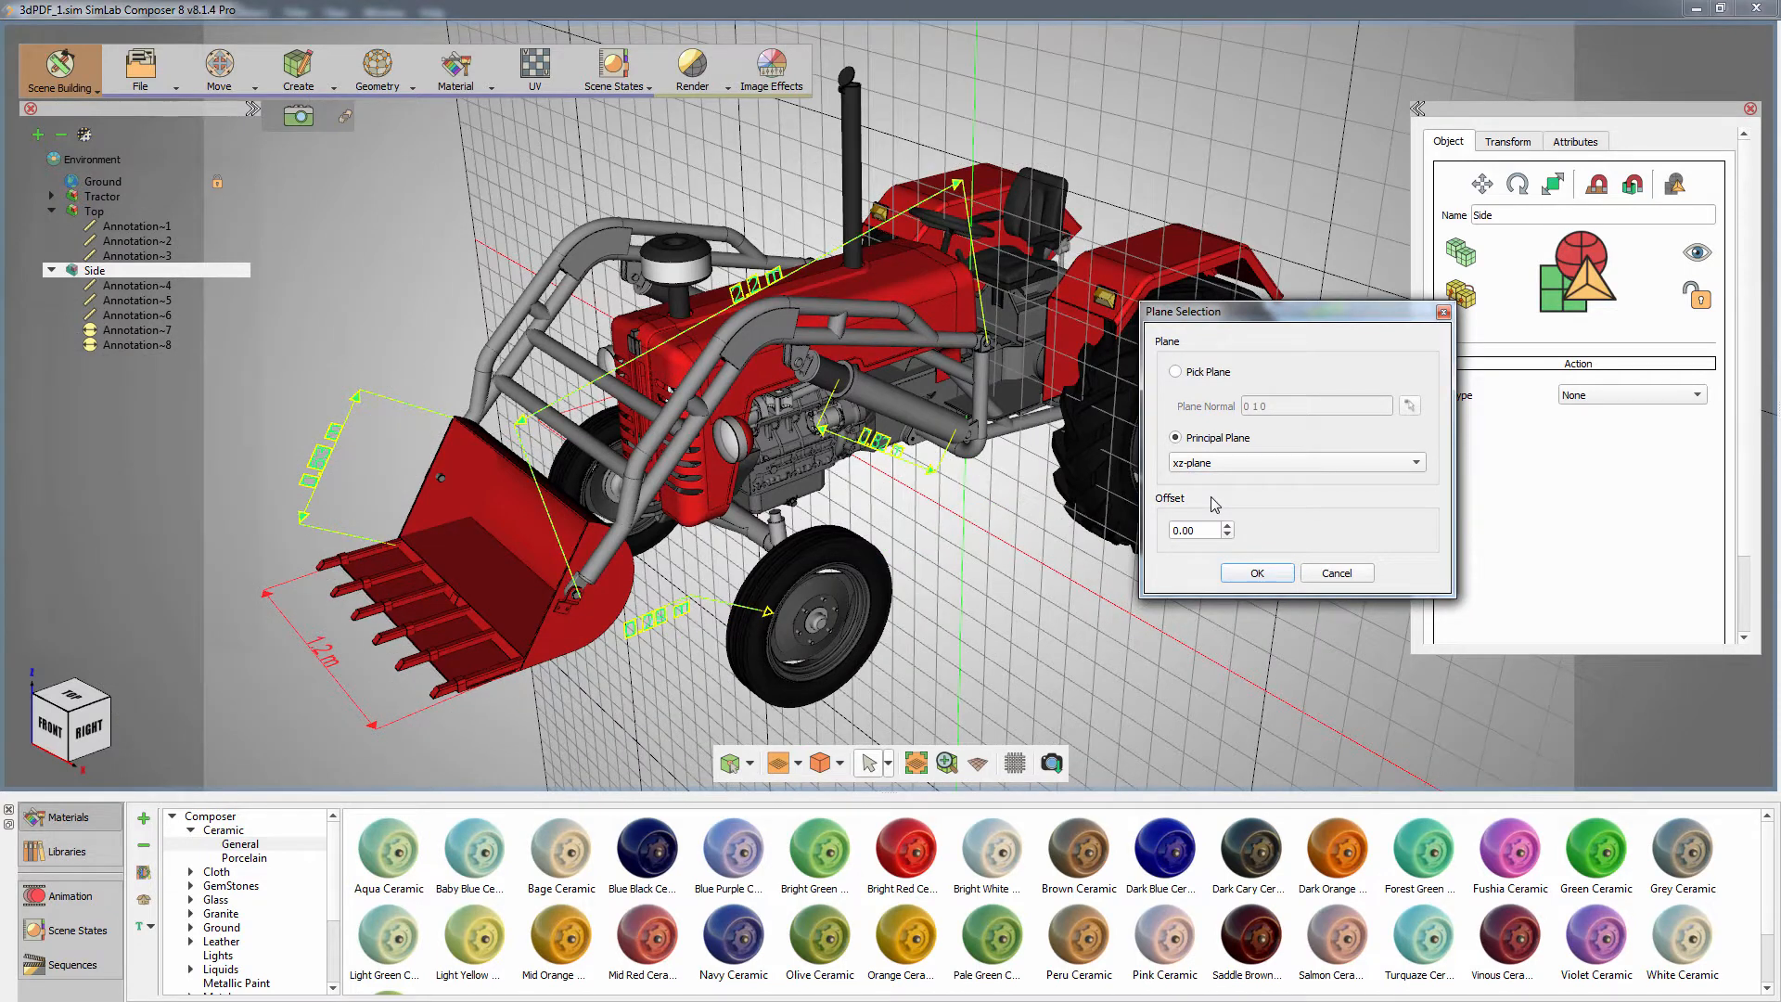
click(1241, 575)
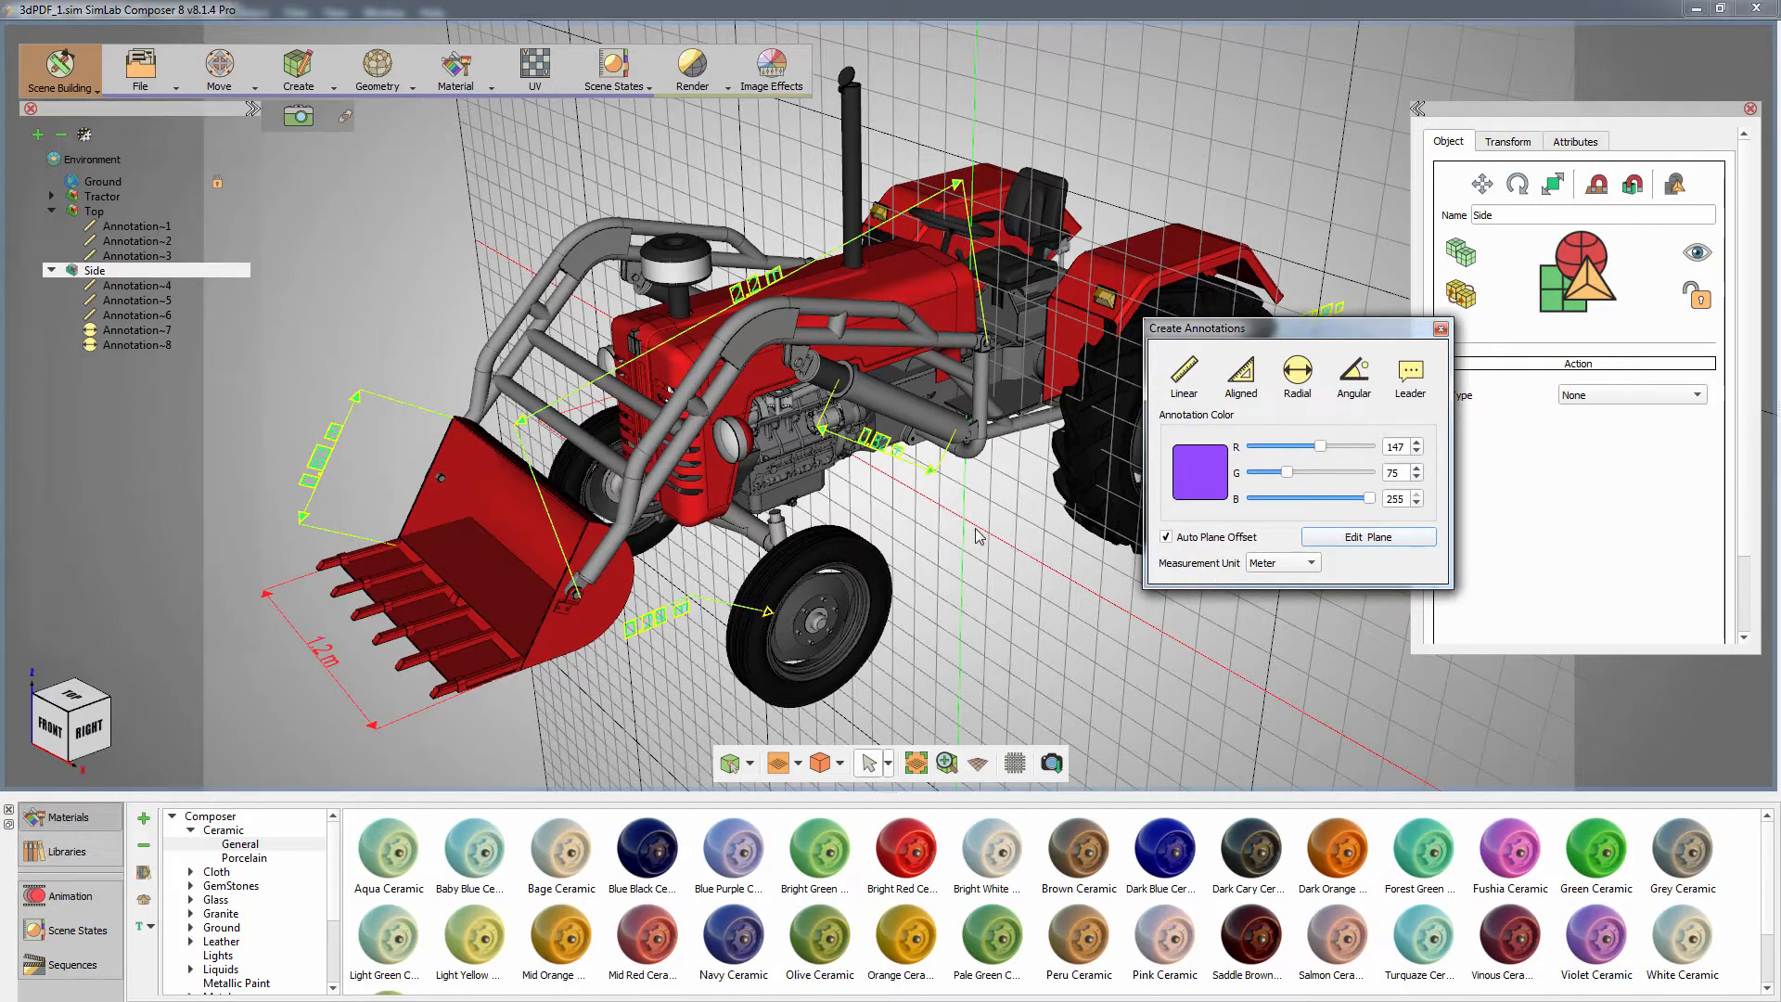
- Add a linear annotation from the bucket's front edge end at the outermost tooth to the neighboring tooth, placed above the teeth
drag(976, 536, 1065, 364)
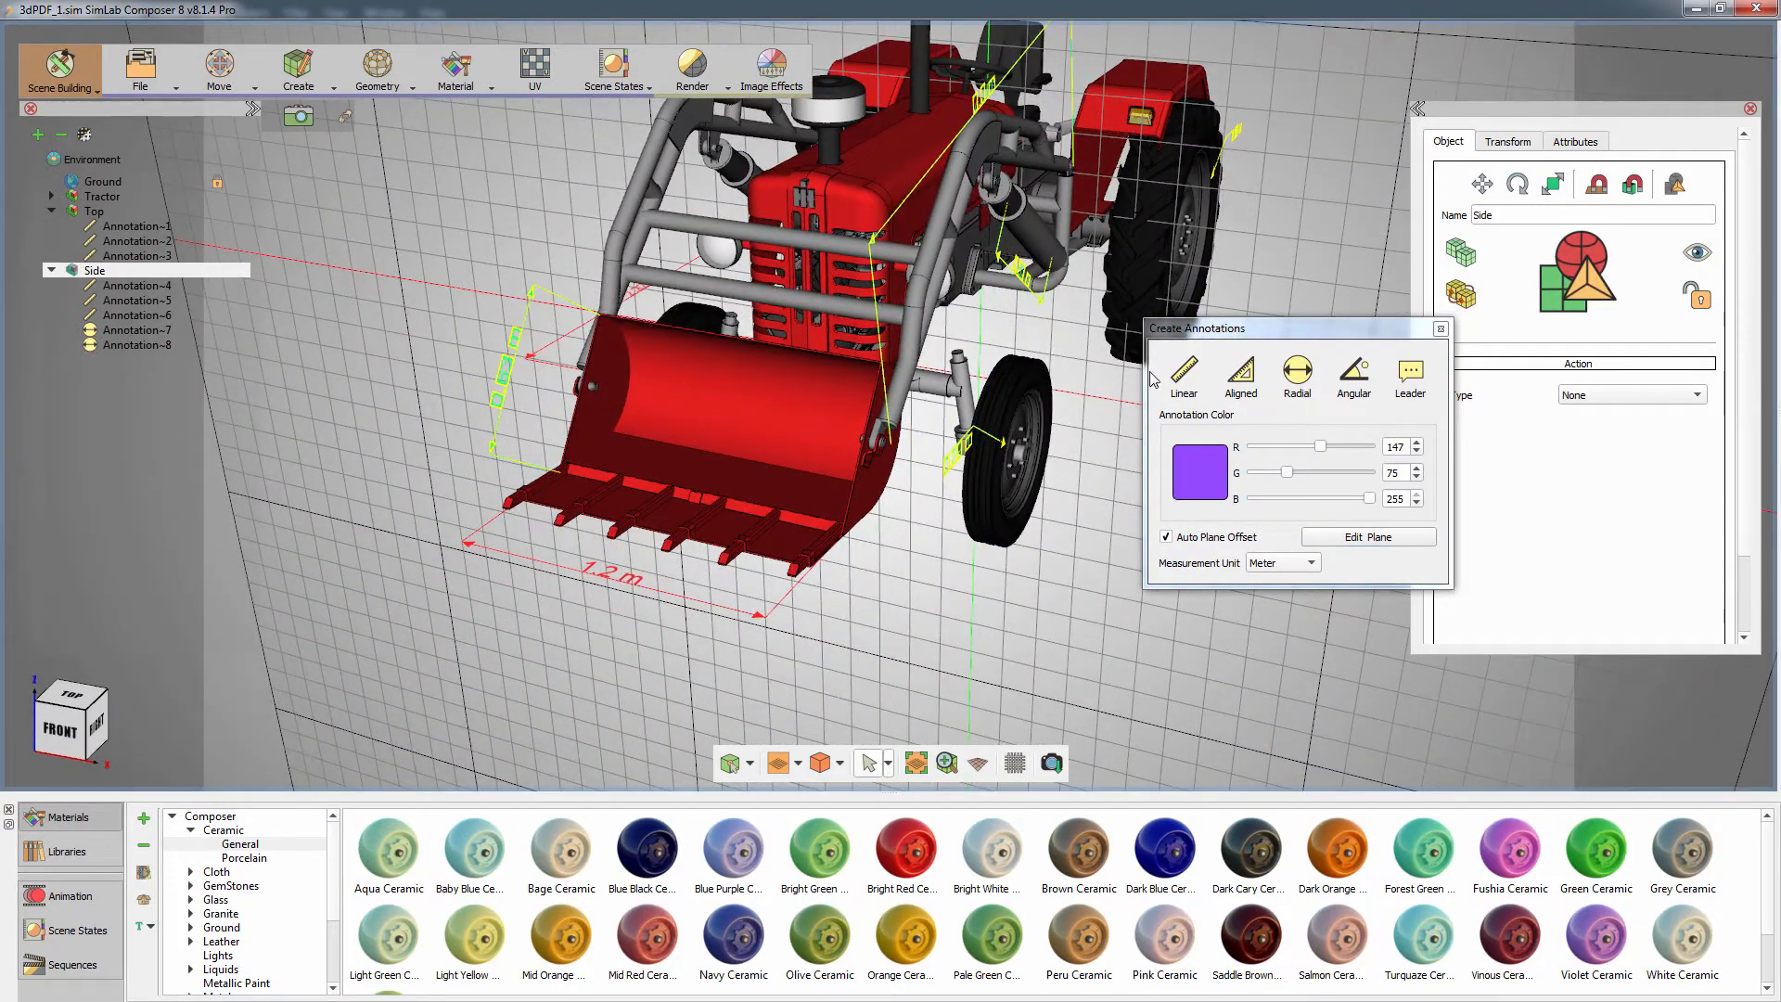
click(1183, 373)
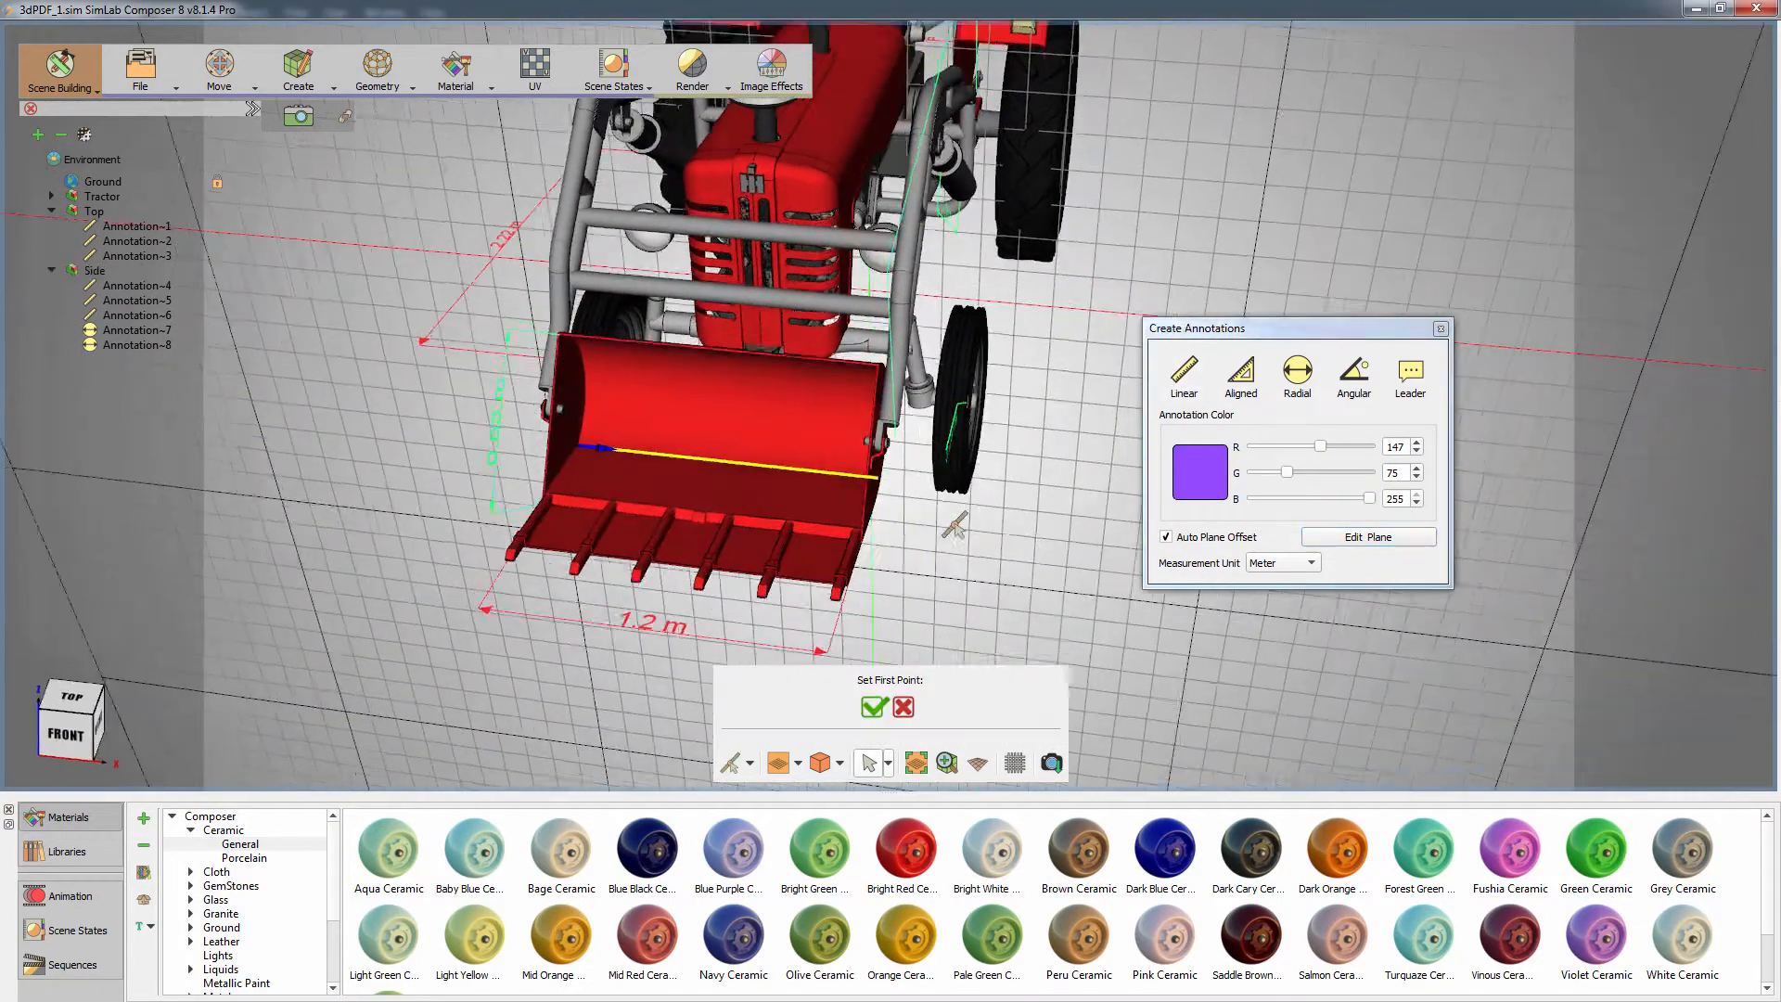
scroll(955, 527, up, 6)
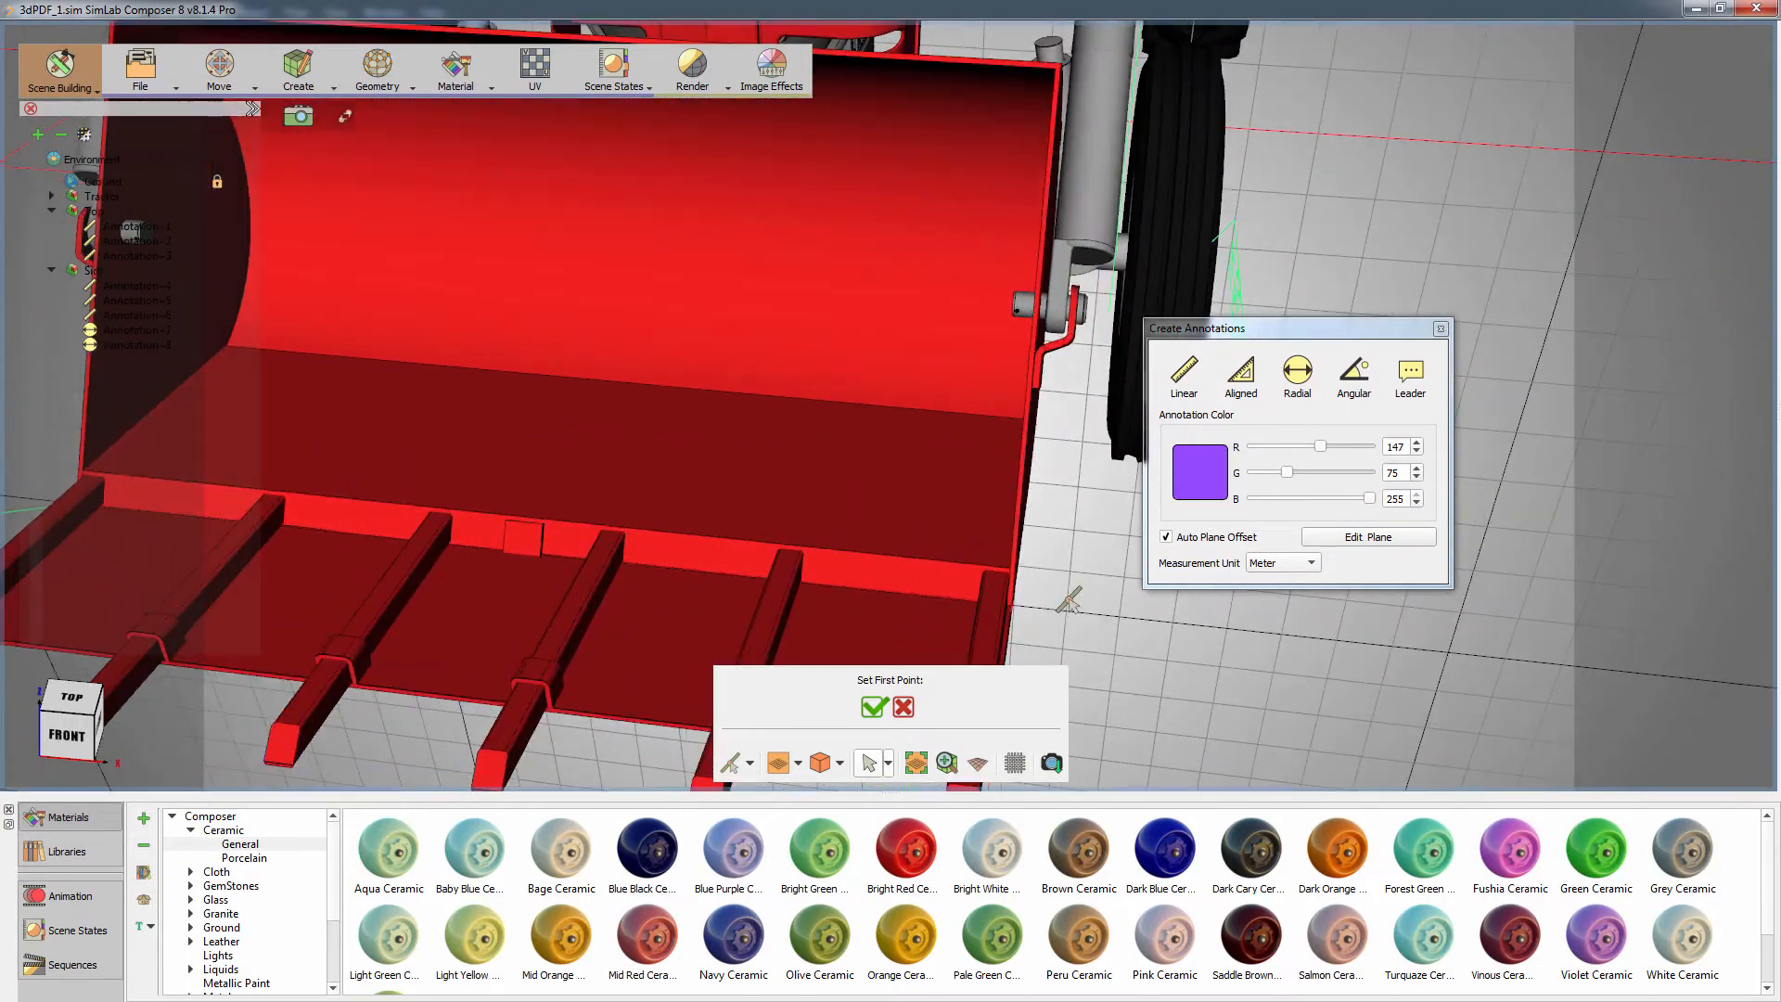
mouse_move(1068, 601)
mouse_down()
mouse_move(1088, 594)
mouse_move(1010, 489)
mouse_up()
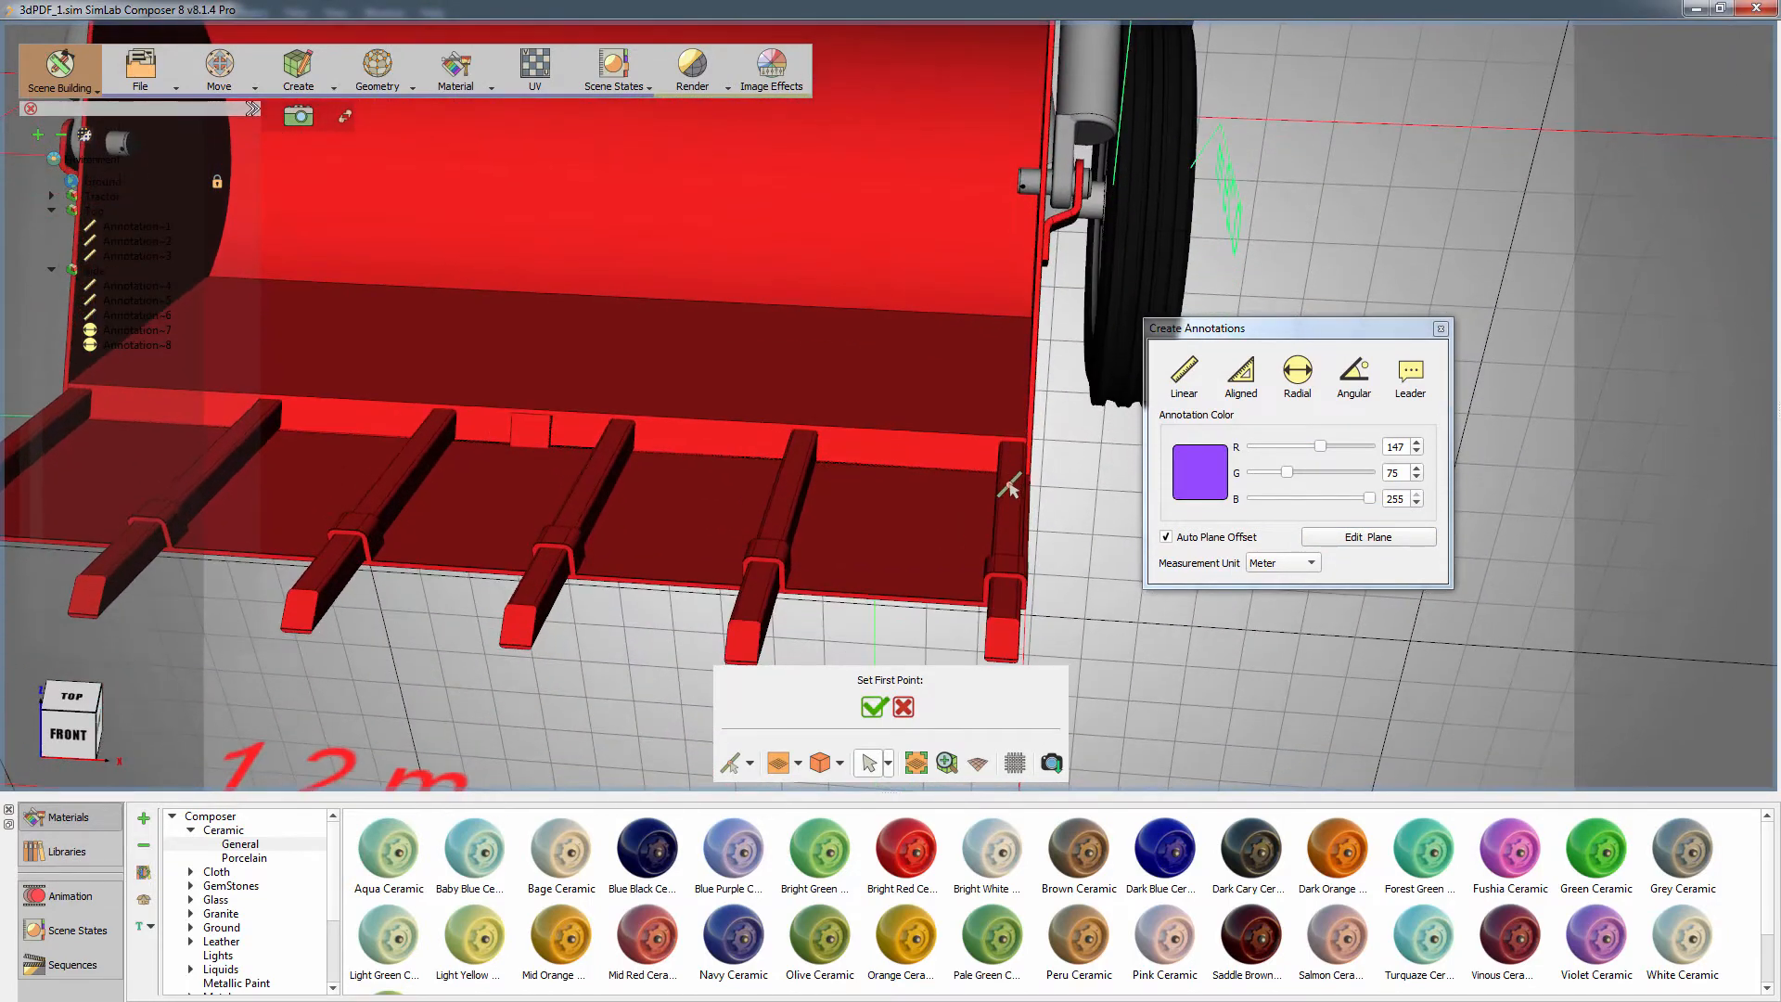
click(1012, 469)
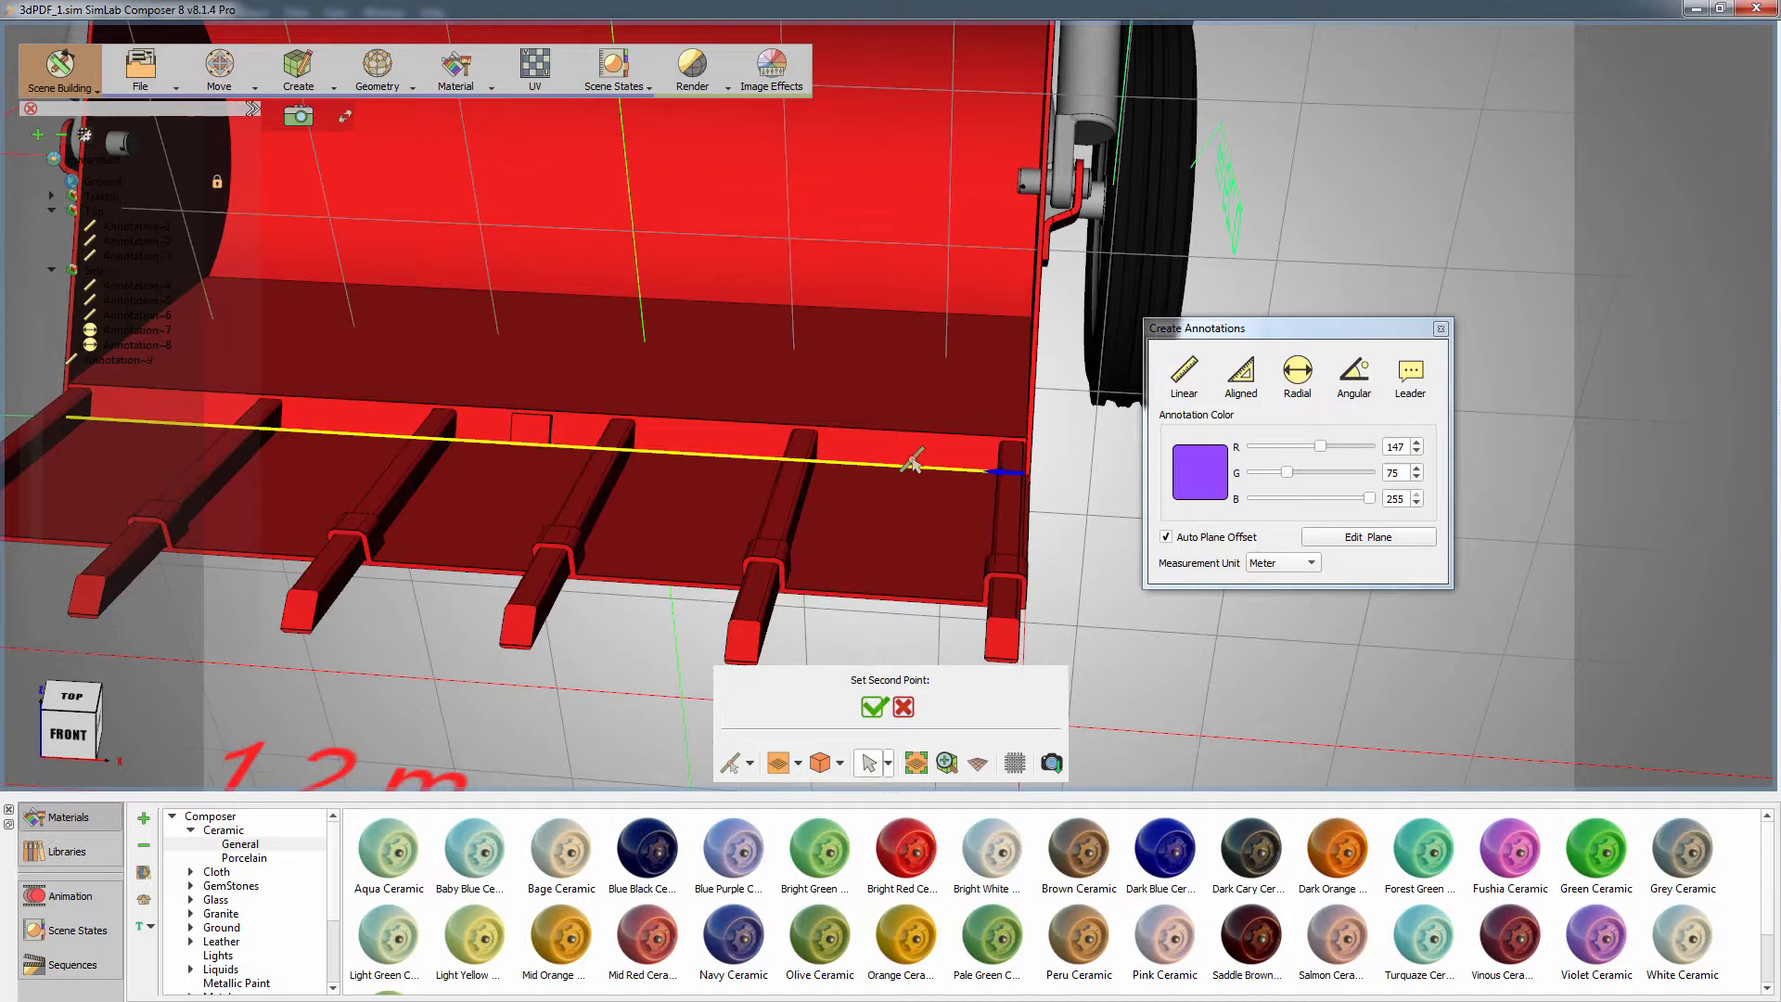
click(813, 466)
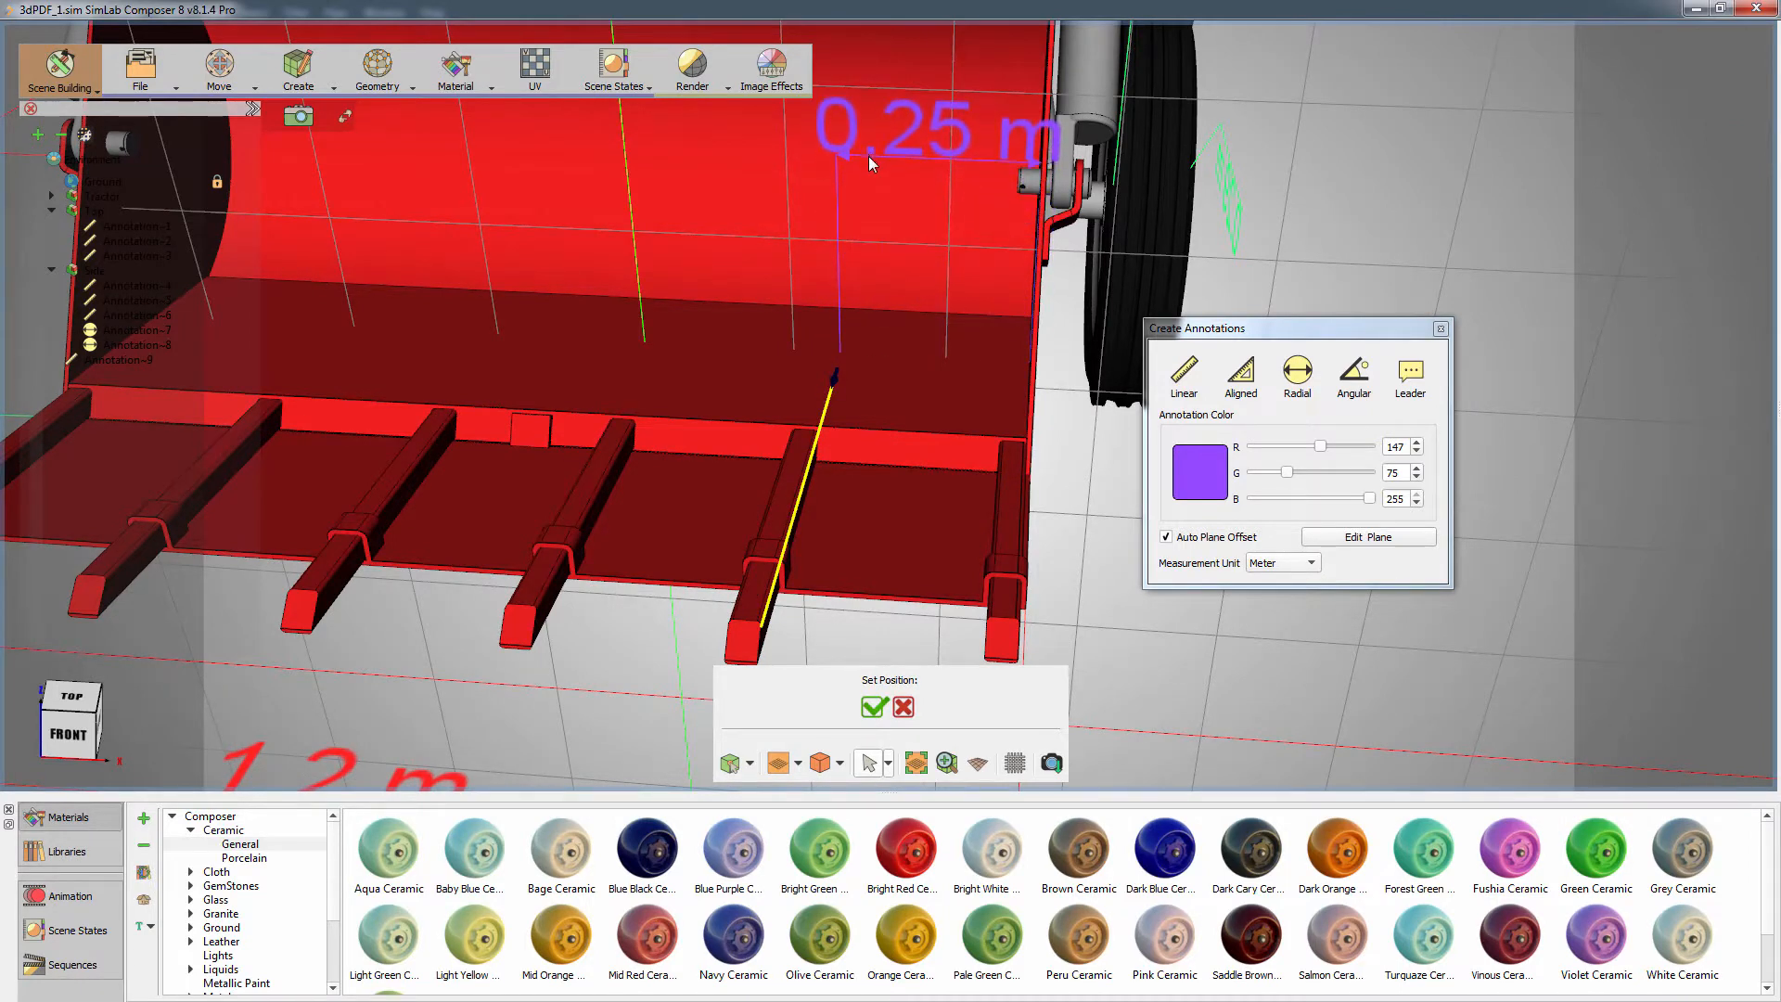
click(868, 155)
scroll(867, 156, down, 4)
middle_drag(842, 220, 997, 577)
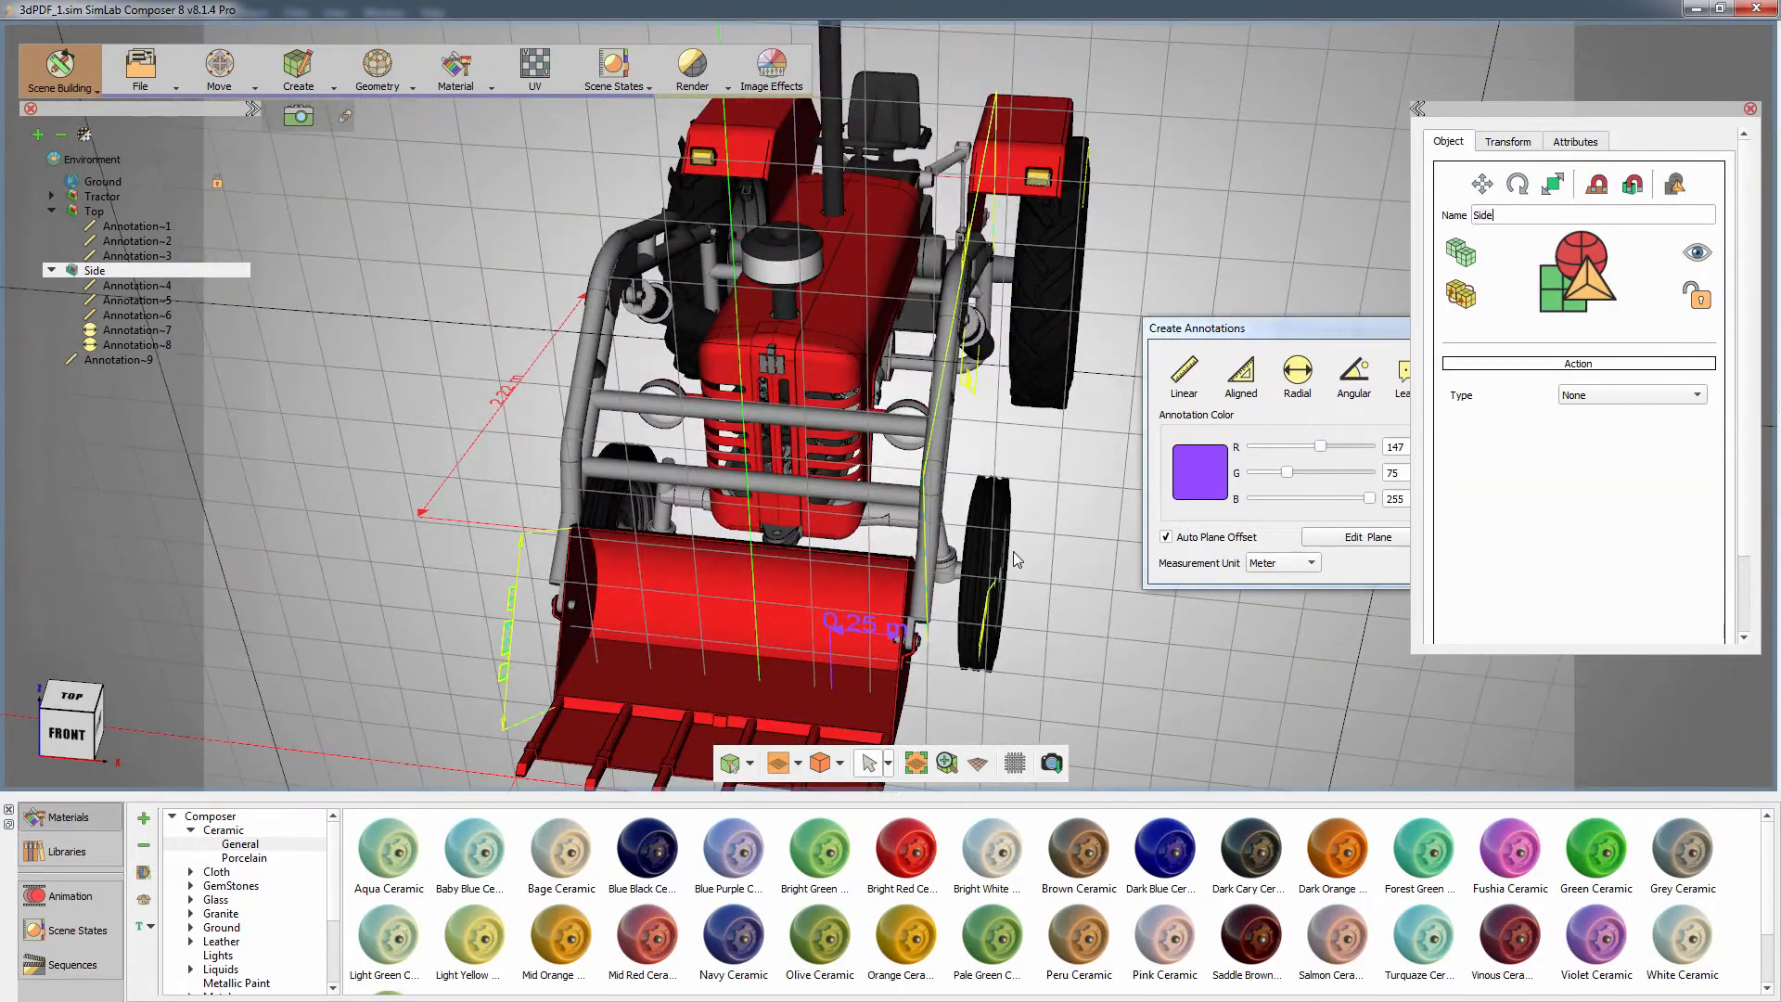
scroll(1047, 443, up, 5)
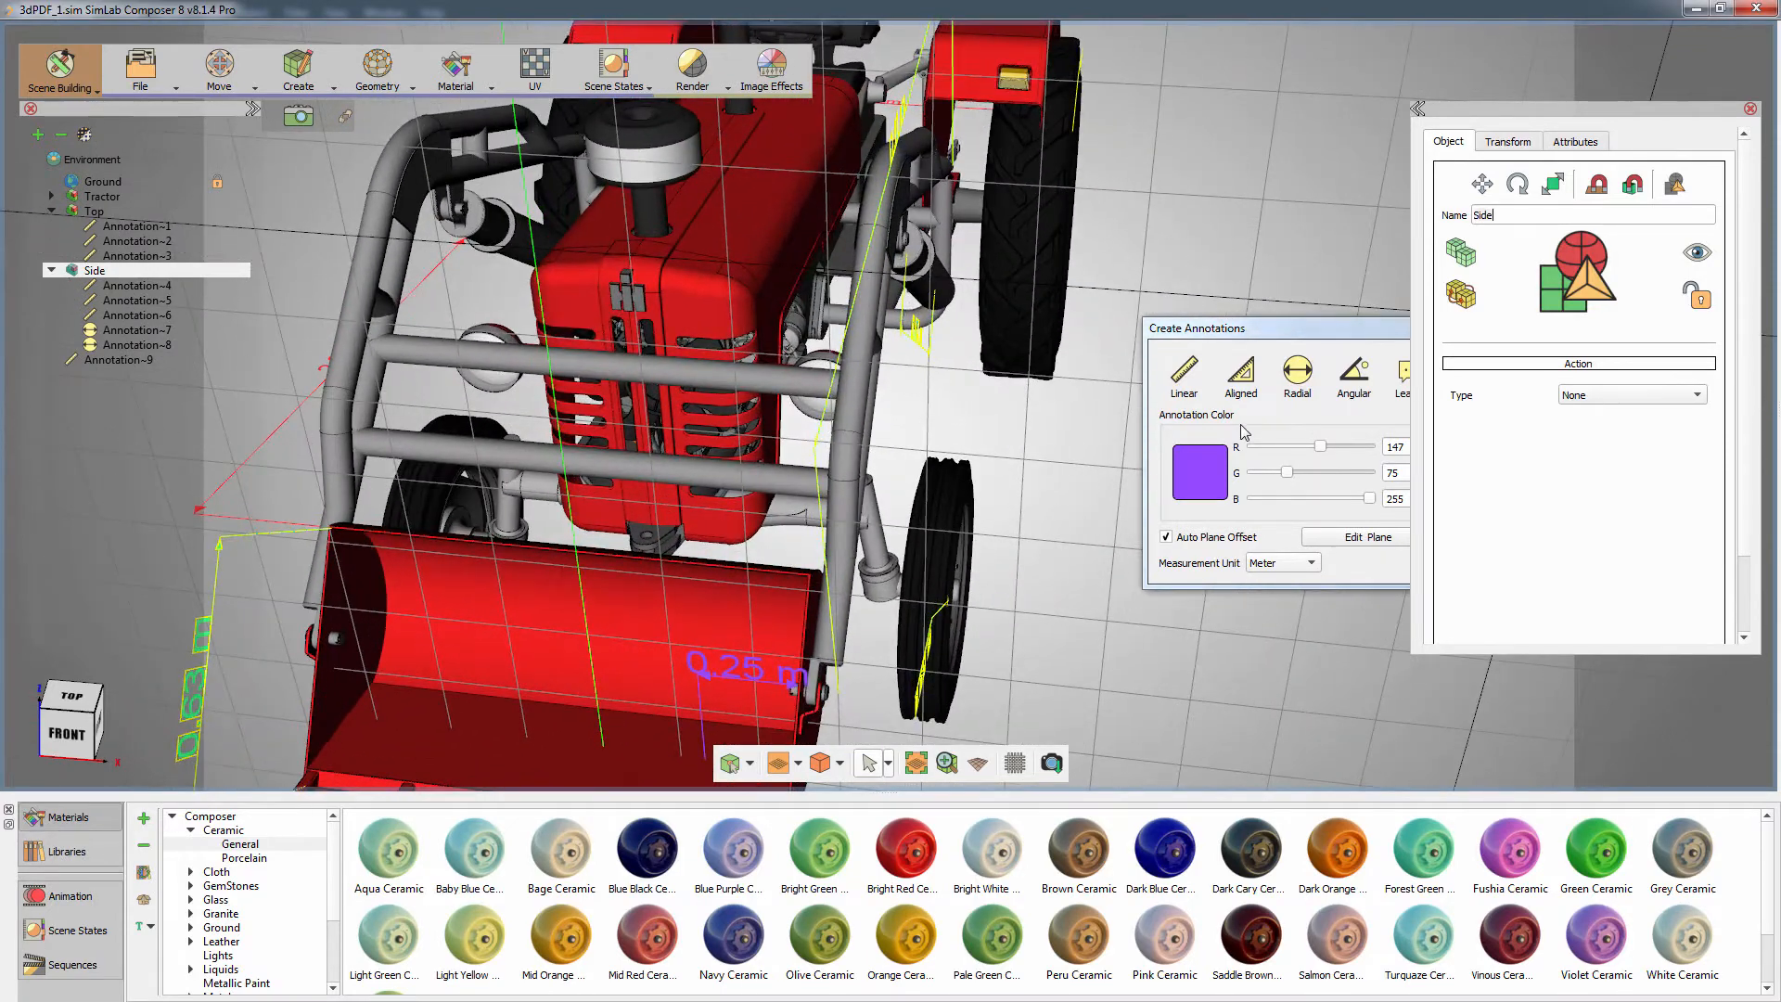
middle_drag(1061, 426, 849, 379)
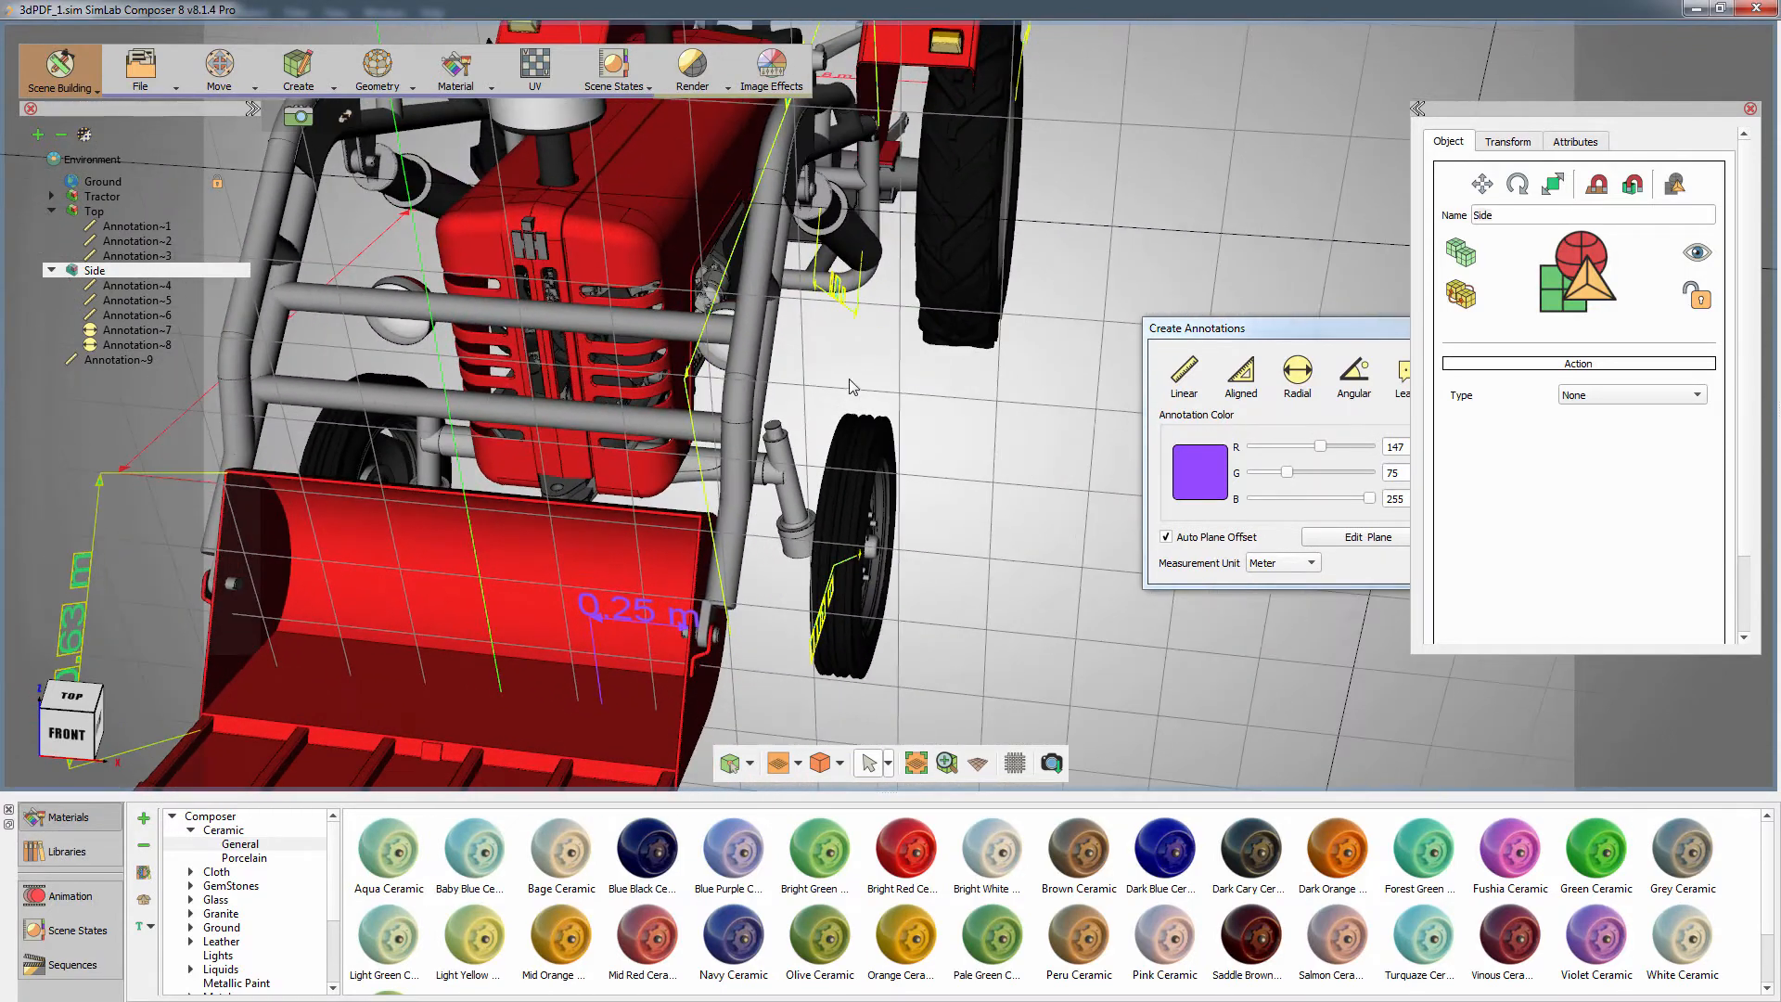
- Add a linear annotation between the centers of curvature of the two front wheel hubs, placed above the hood
click(1182, 375)
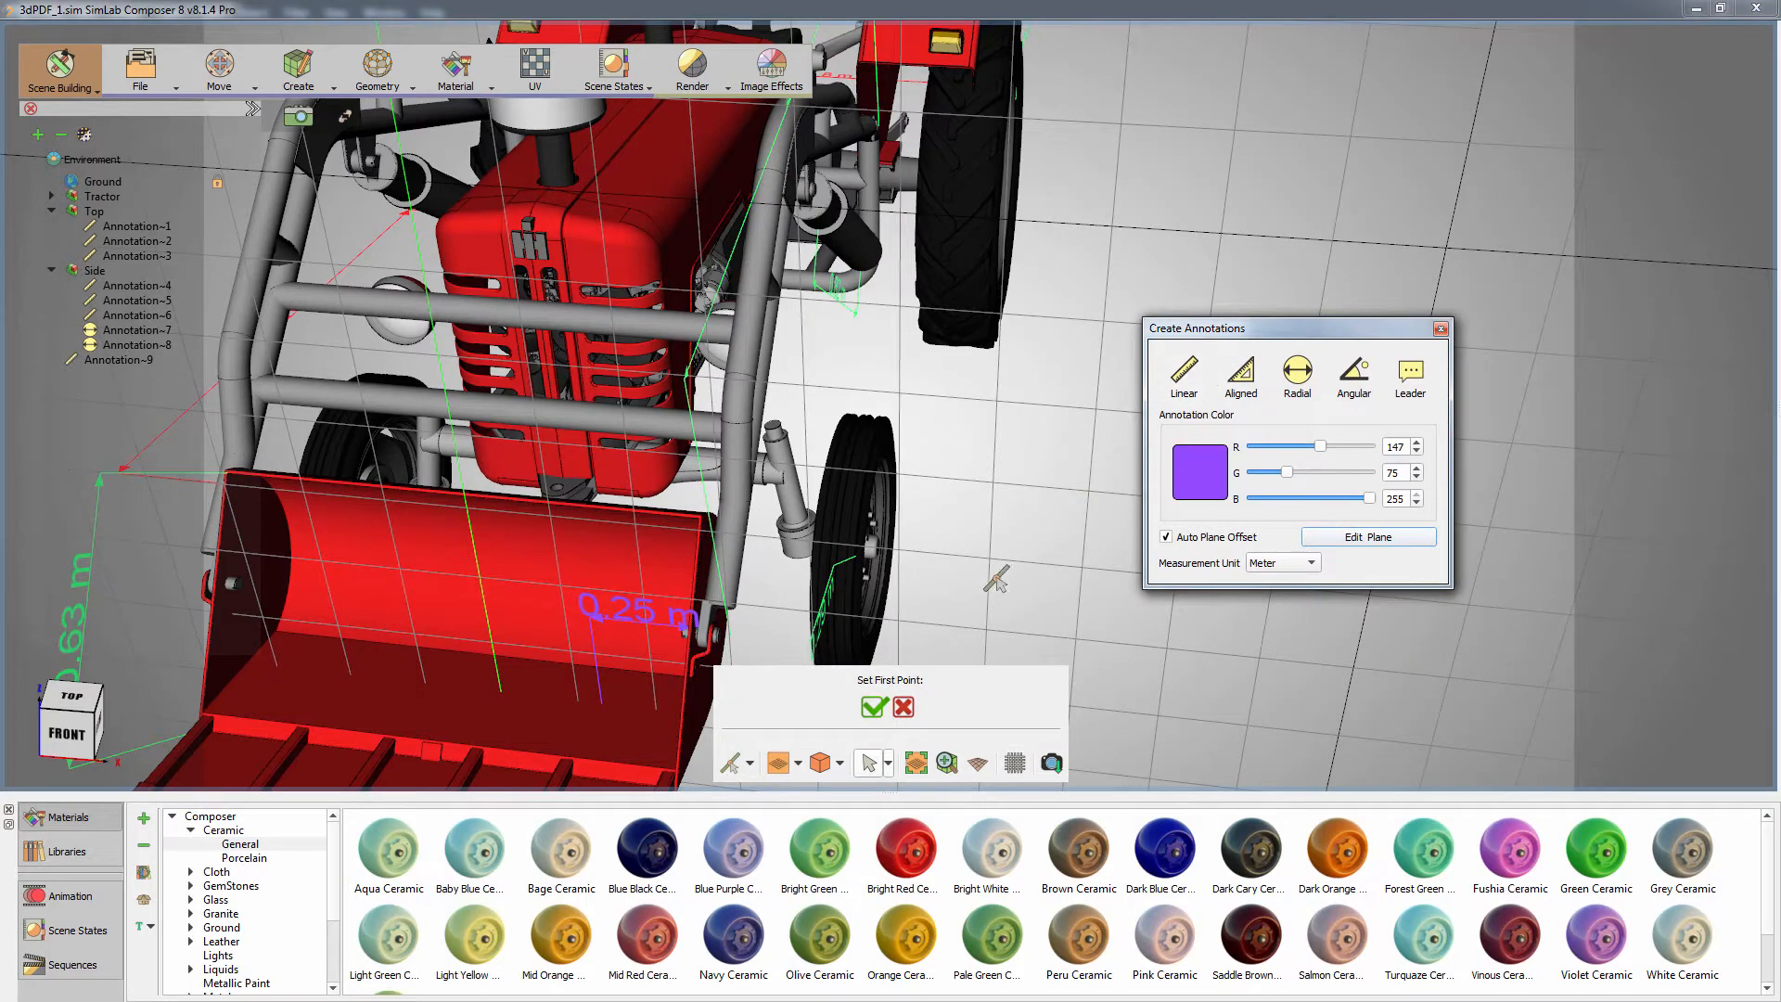
click(750, 762)
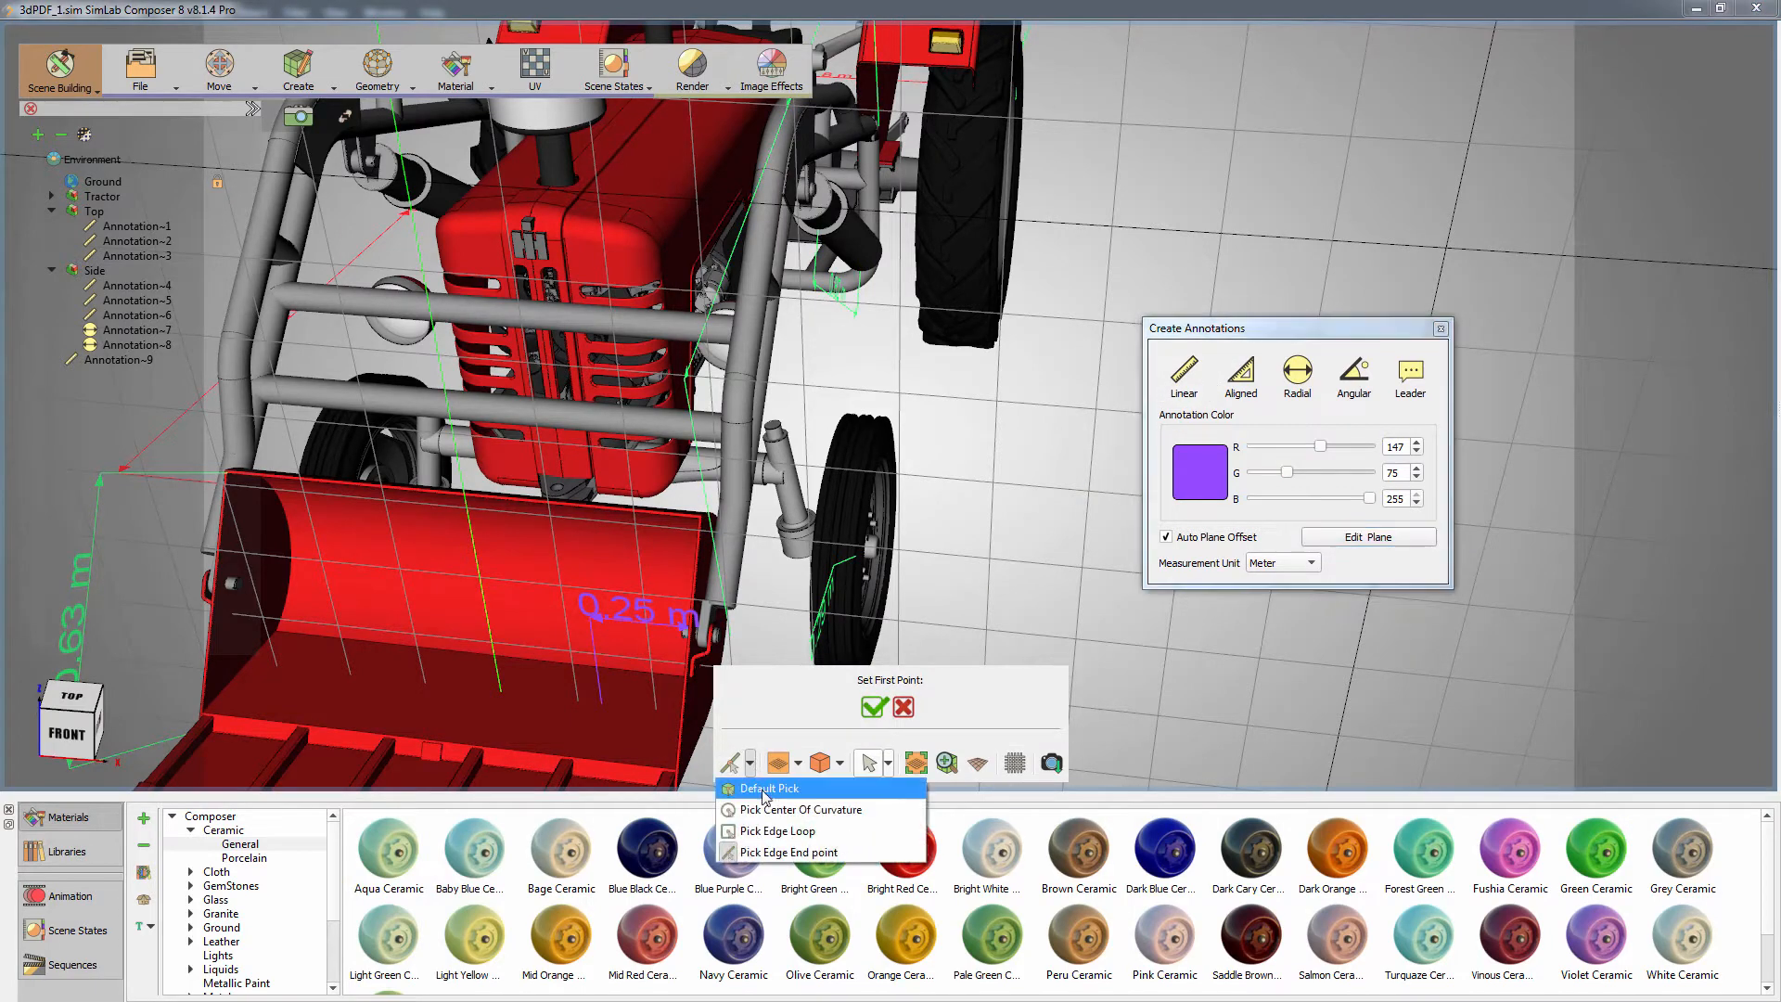
click(793, 806)
middle_drag(989, 588, 786, 568)
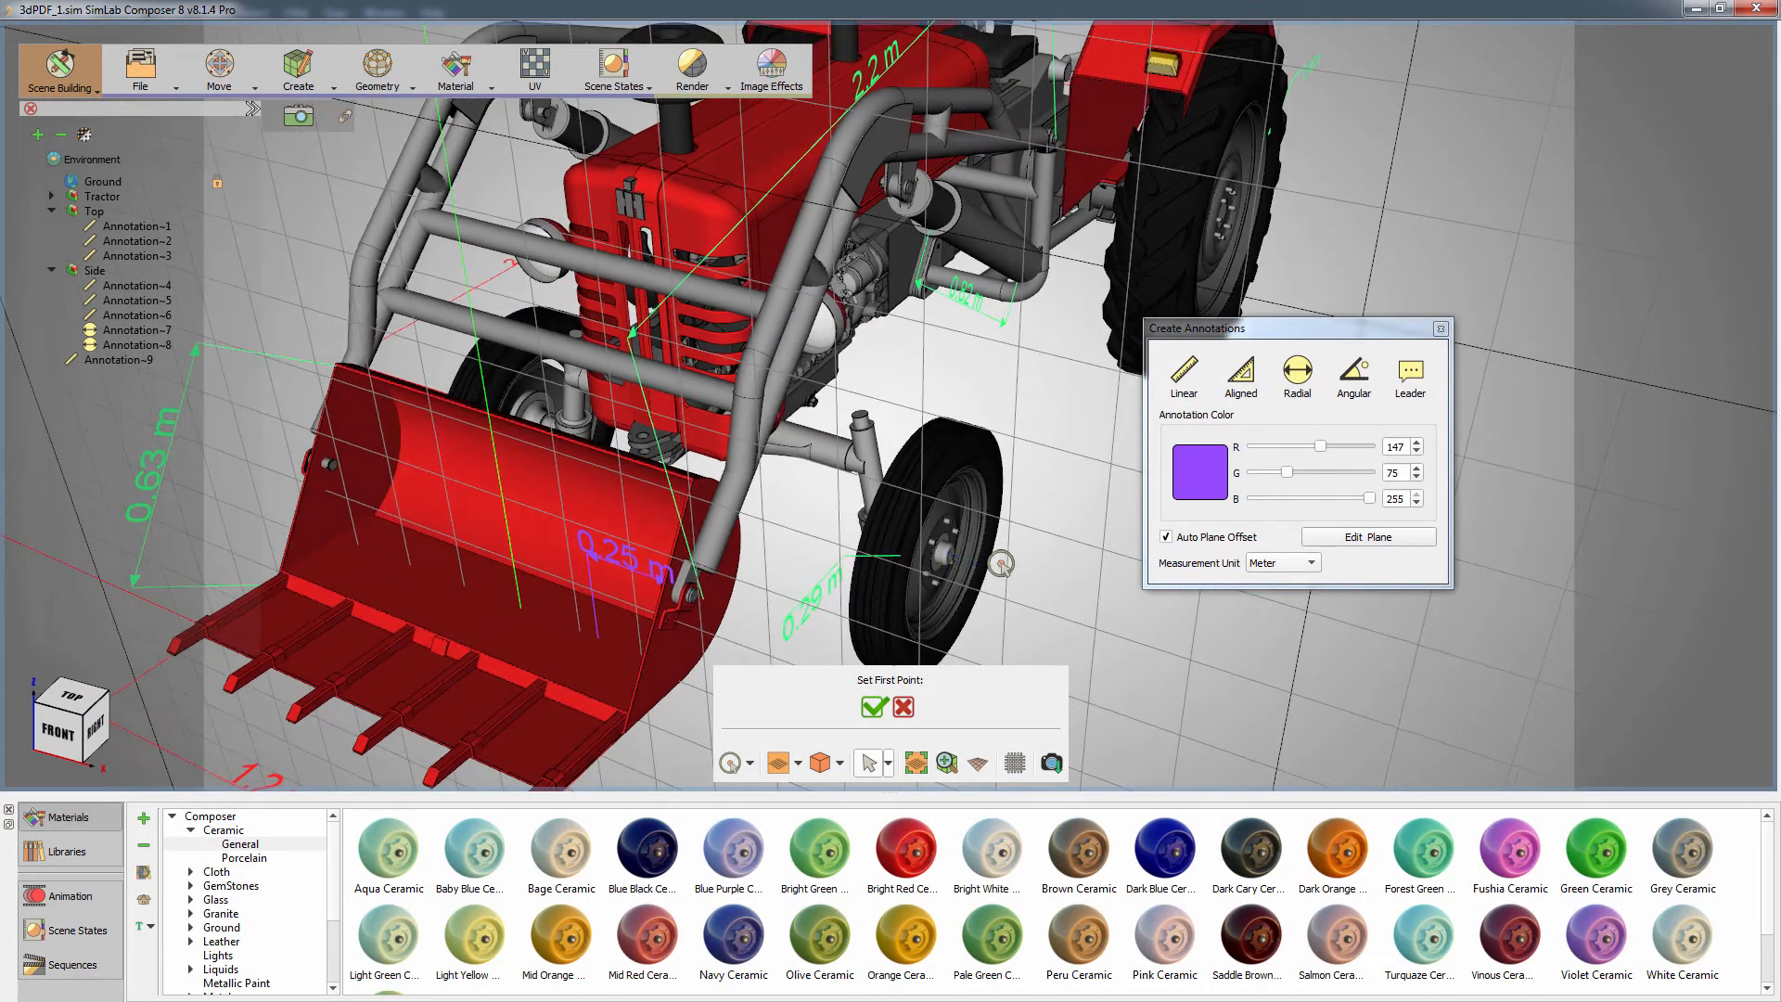
click(942, 545)
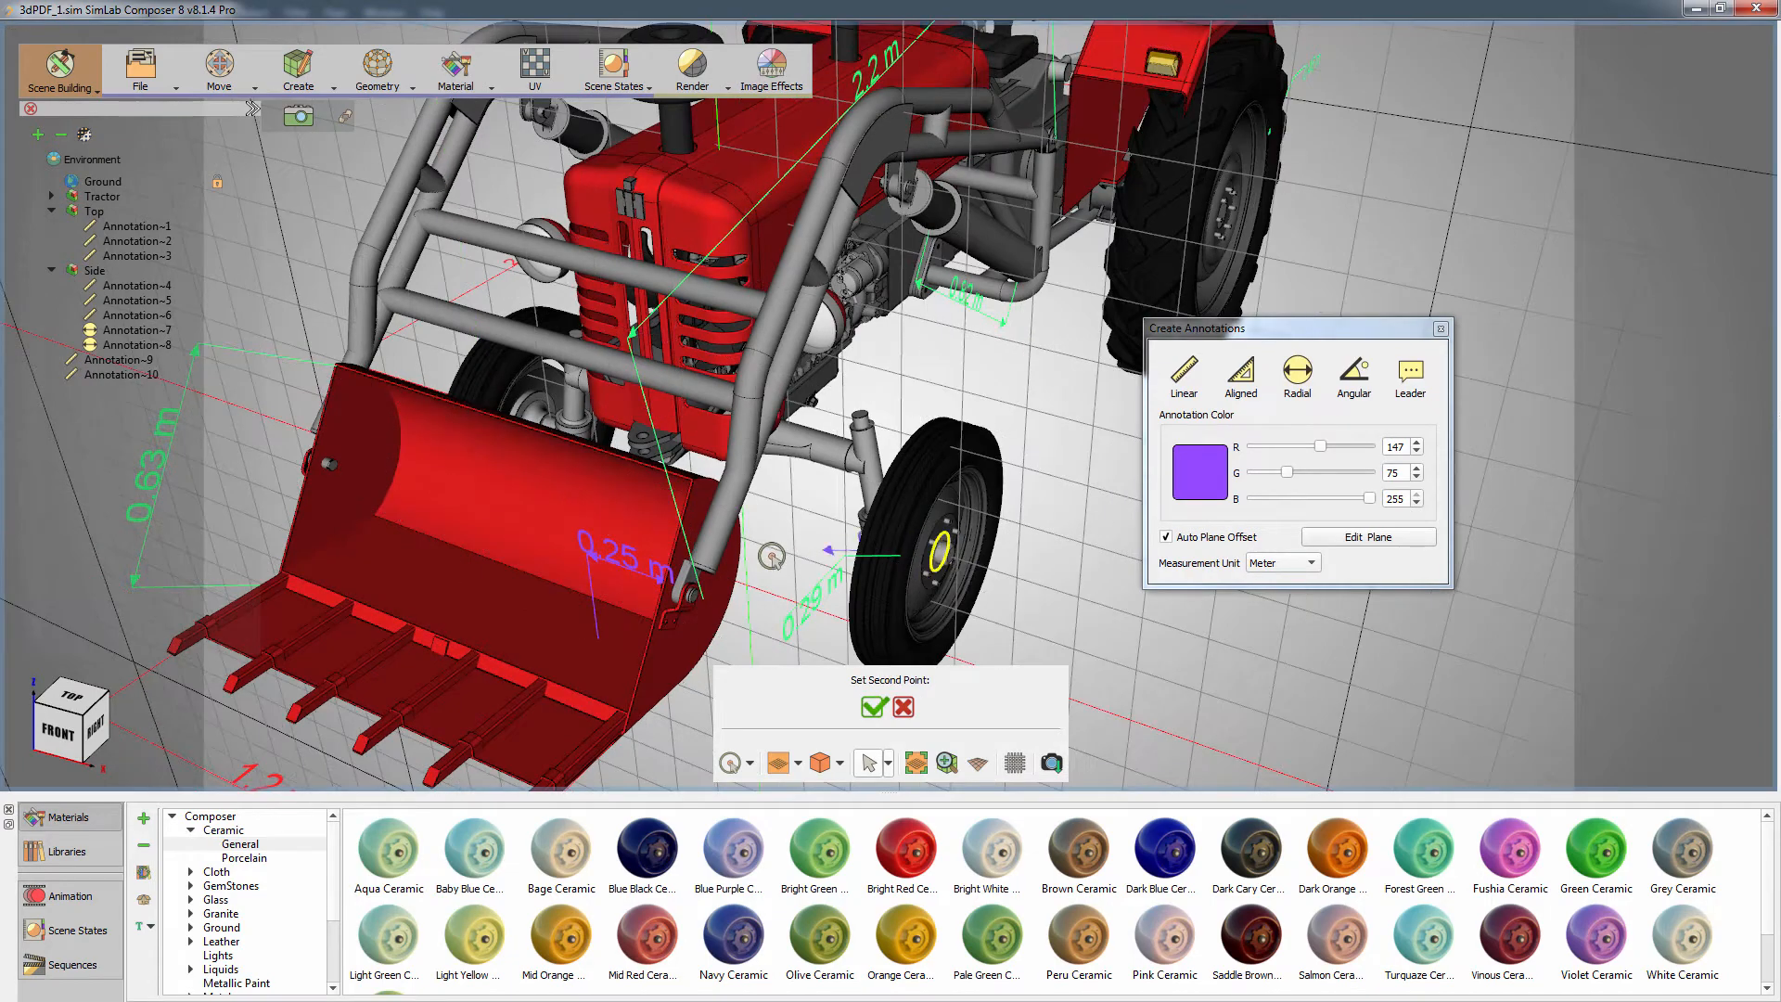
middle_drag(941, 545, 1327, 379)
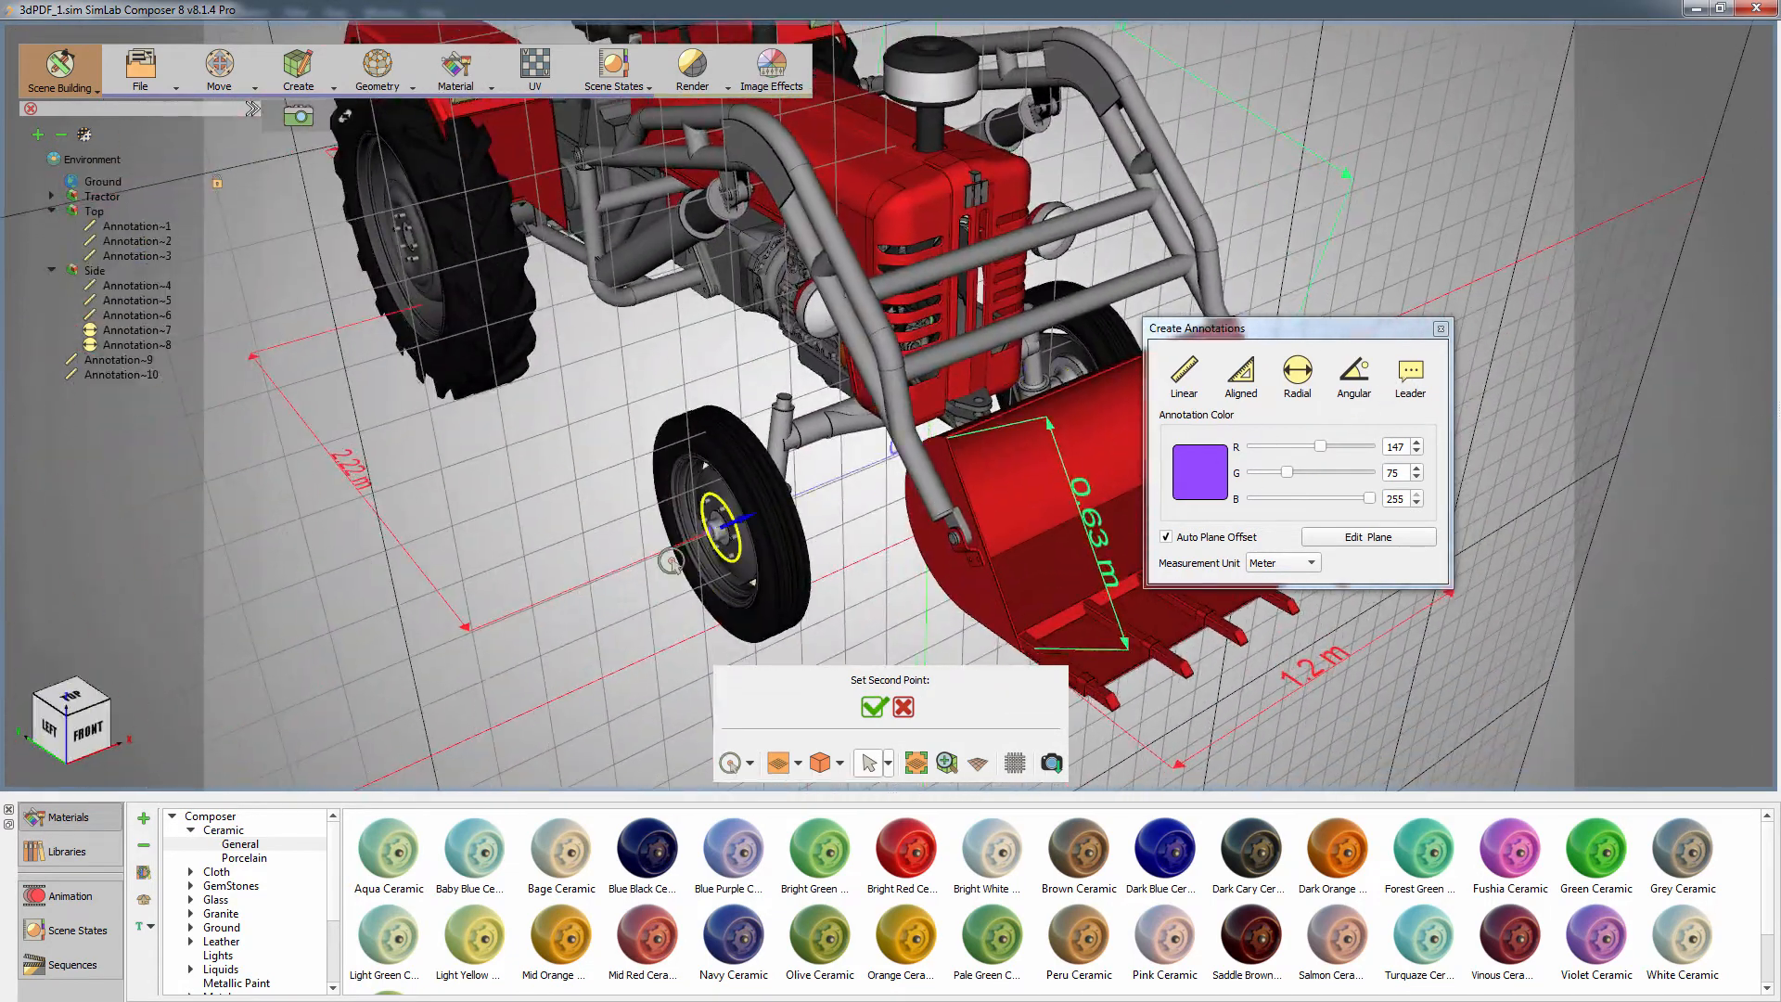
middle_drag(1026, 408, 1077, 376)
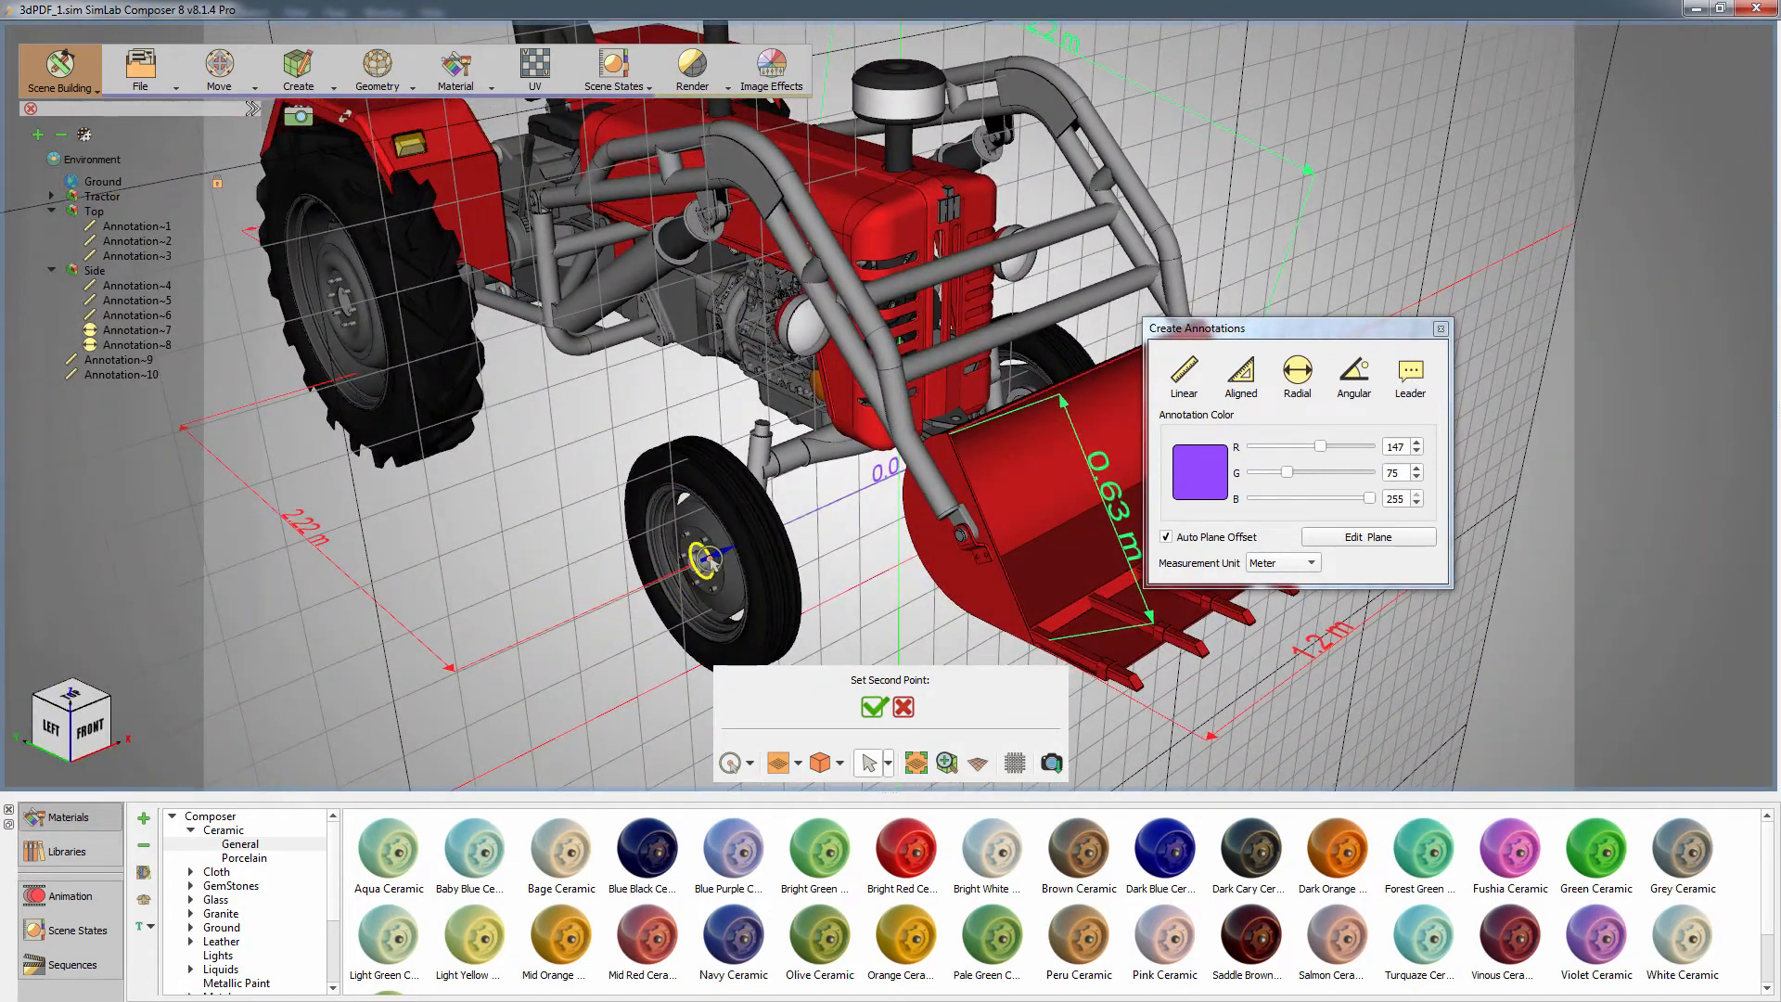
click(707, 560)
mouse_move(706, 559)
middle_down()
mouse_move(859, 482)
mouse_move(707, 414)
mouse_move(800, 408)
mouse_move(846, 476)
mouse_move(859, 302)
middle_up()
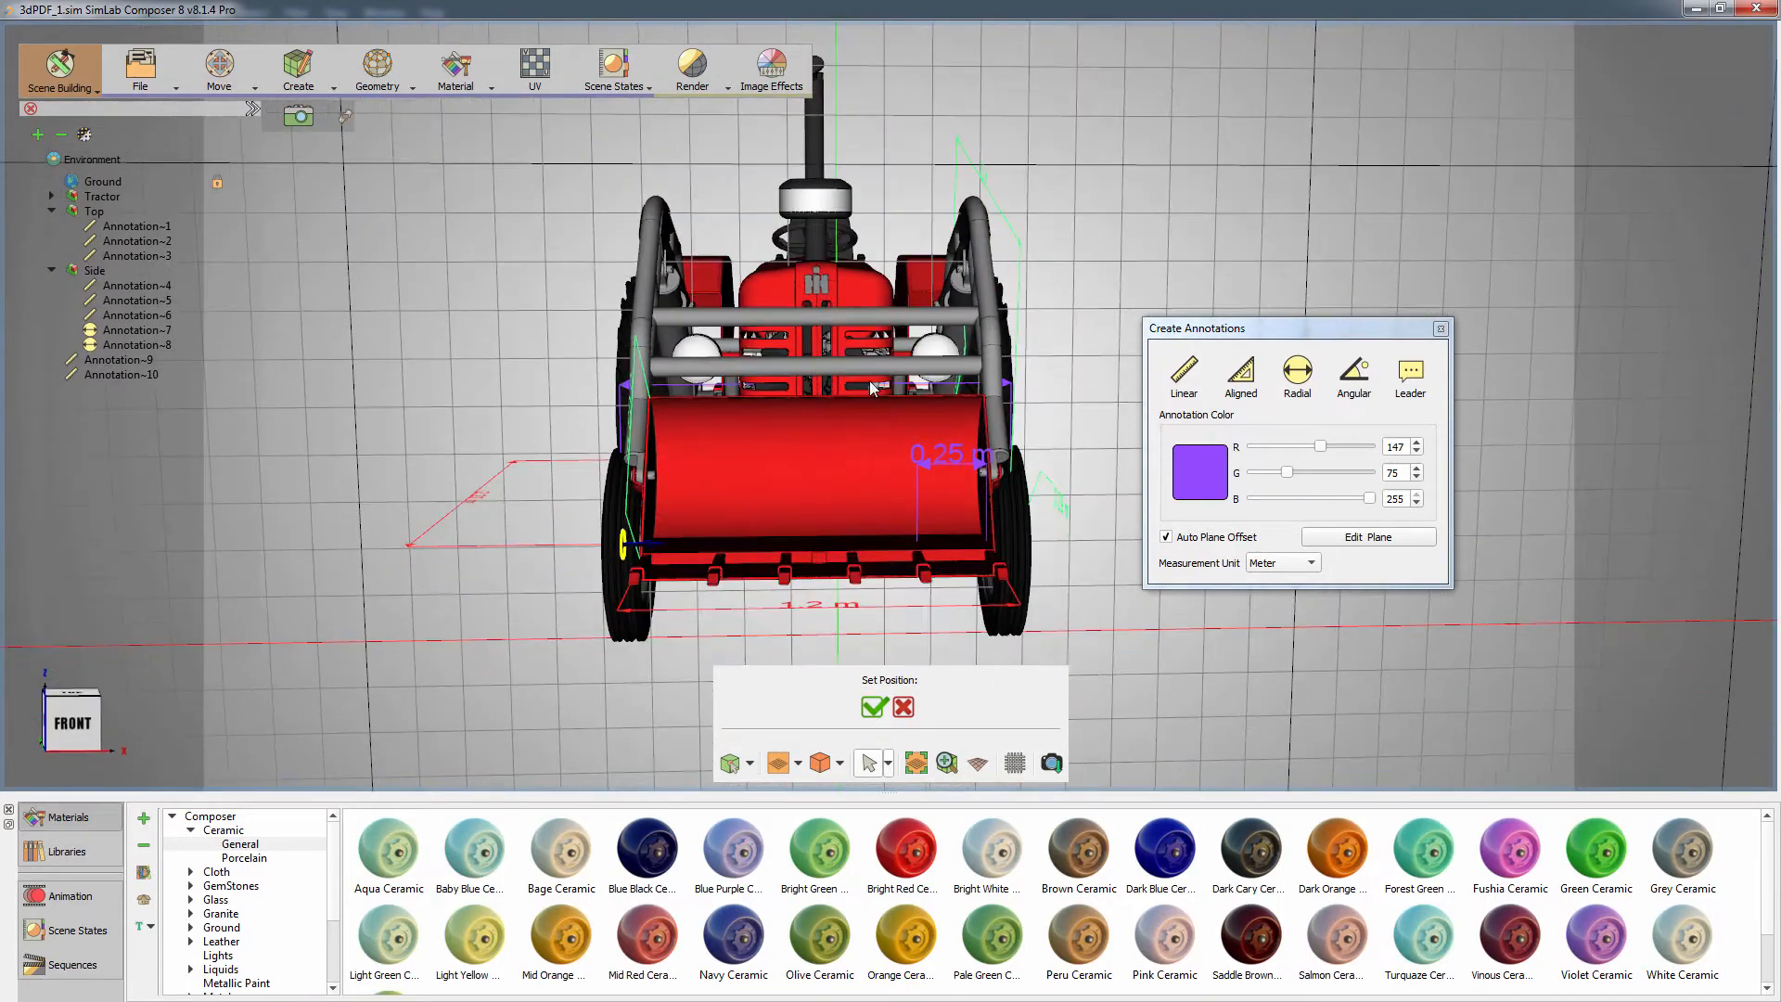
click(848, 163)
- Add a radial annotation to the rim of the left headlight as seen from the front, placed outside the loader frame
drag(1119, 196, 1227, 264)
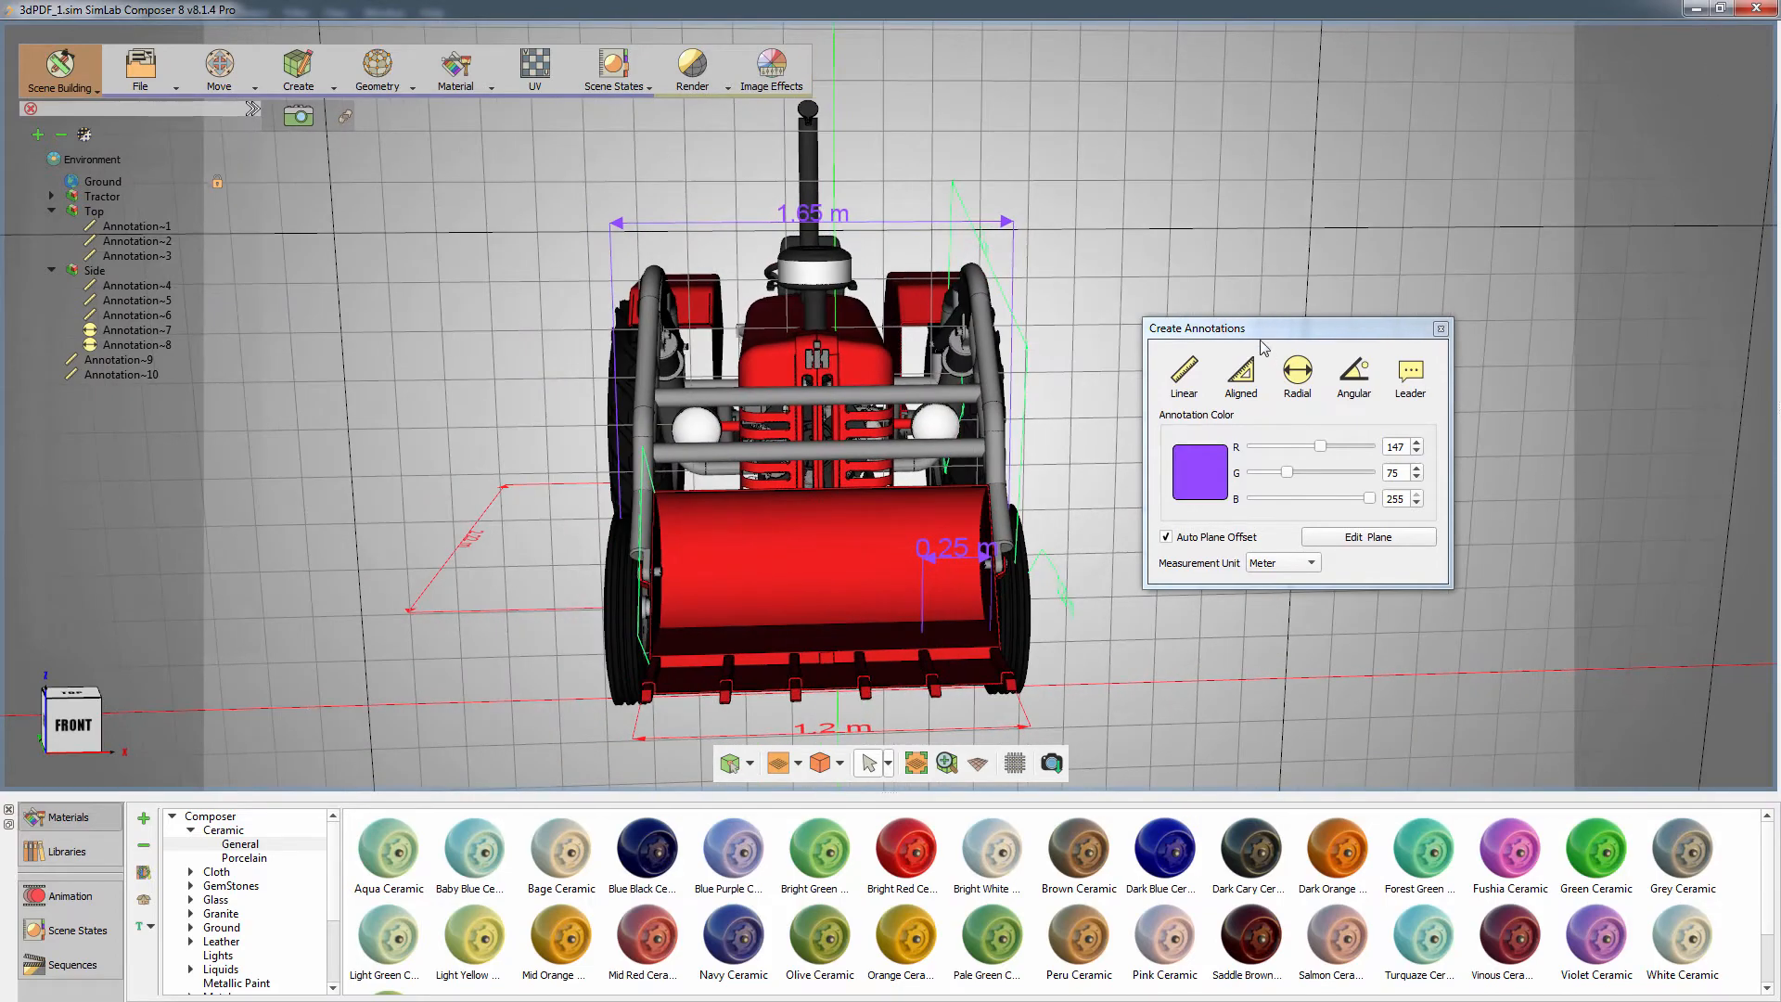
click(1184, 373)
drag(580, 452, 624, 549)
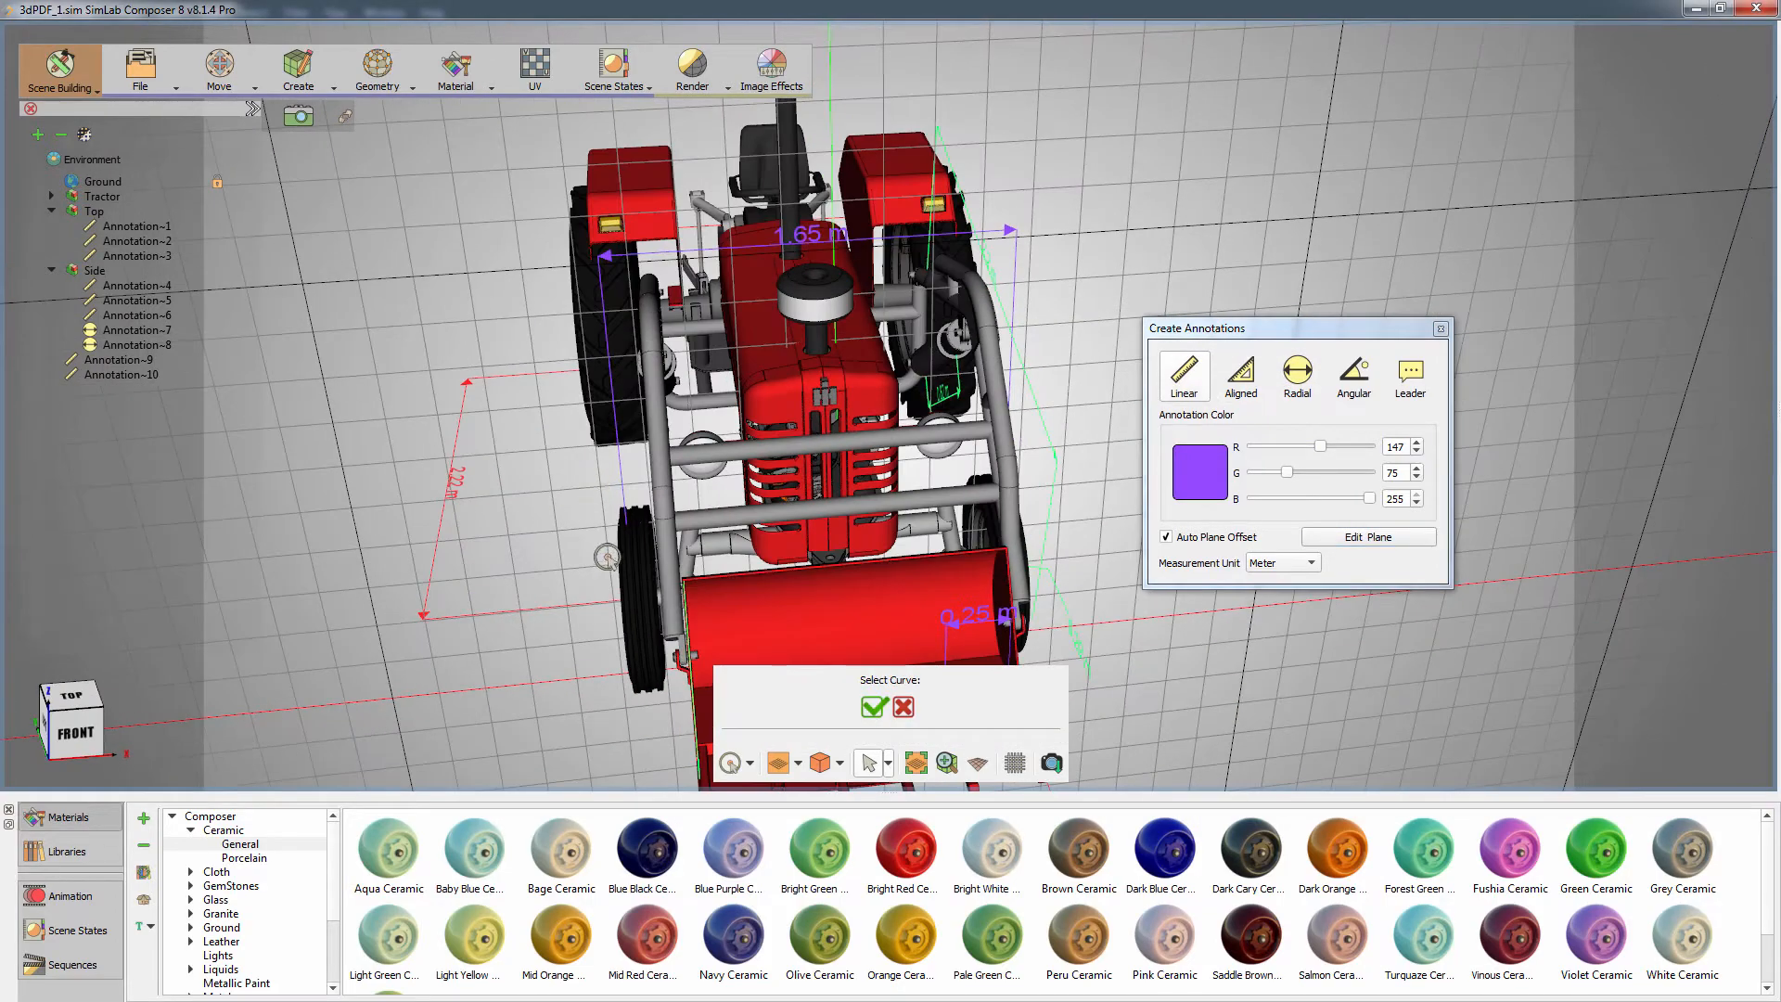
scroll(606, 541, up, 5)
middle_drag(849, 525, 1024, 535)
drag(1024, 535, 705, 482)
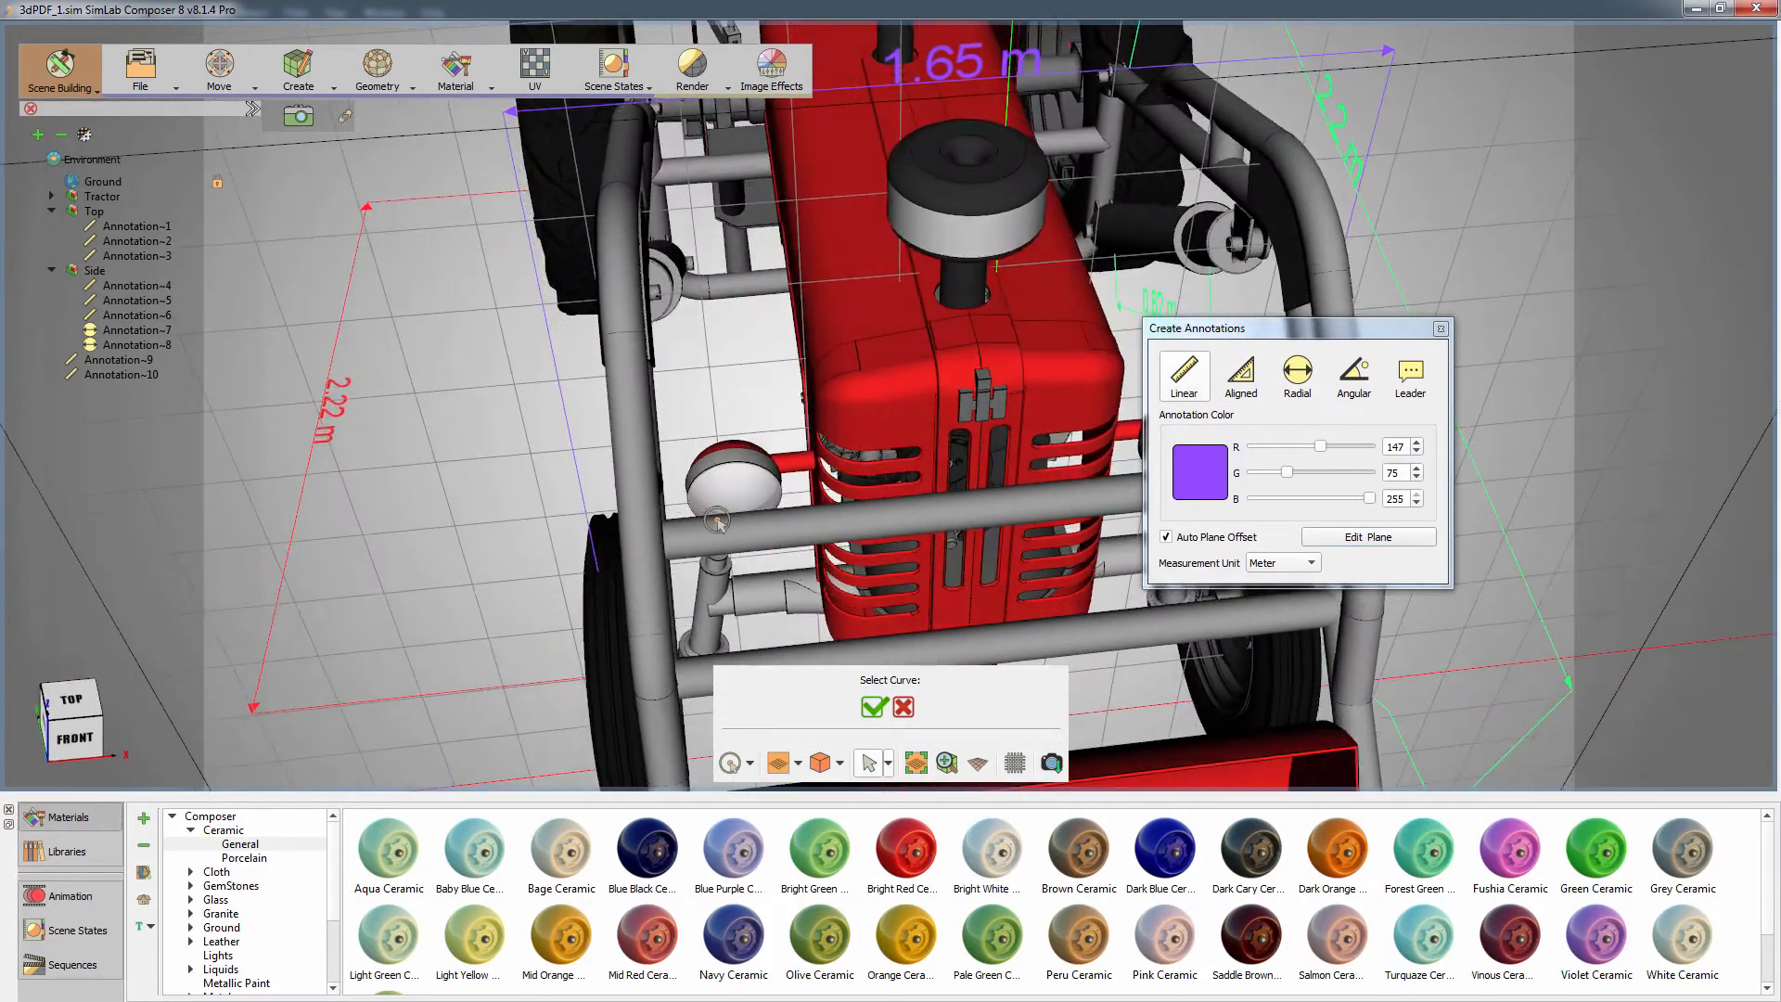
click(692, 481)
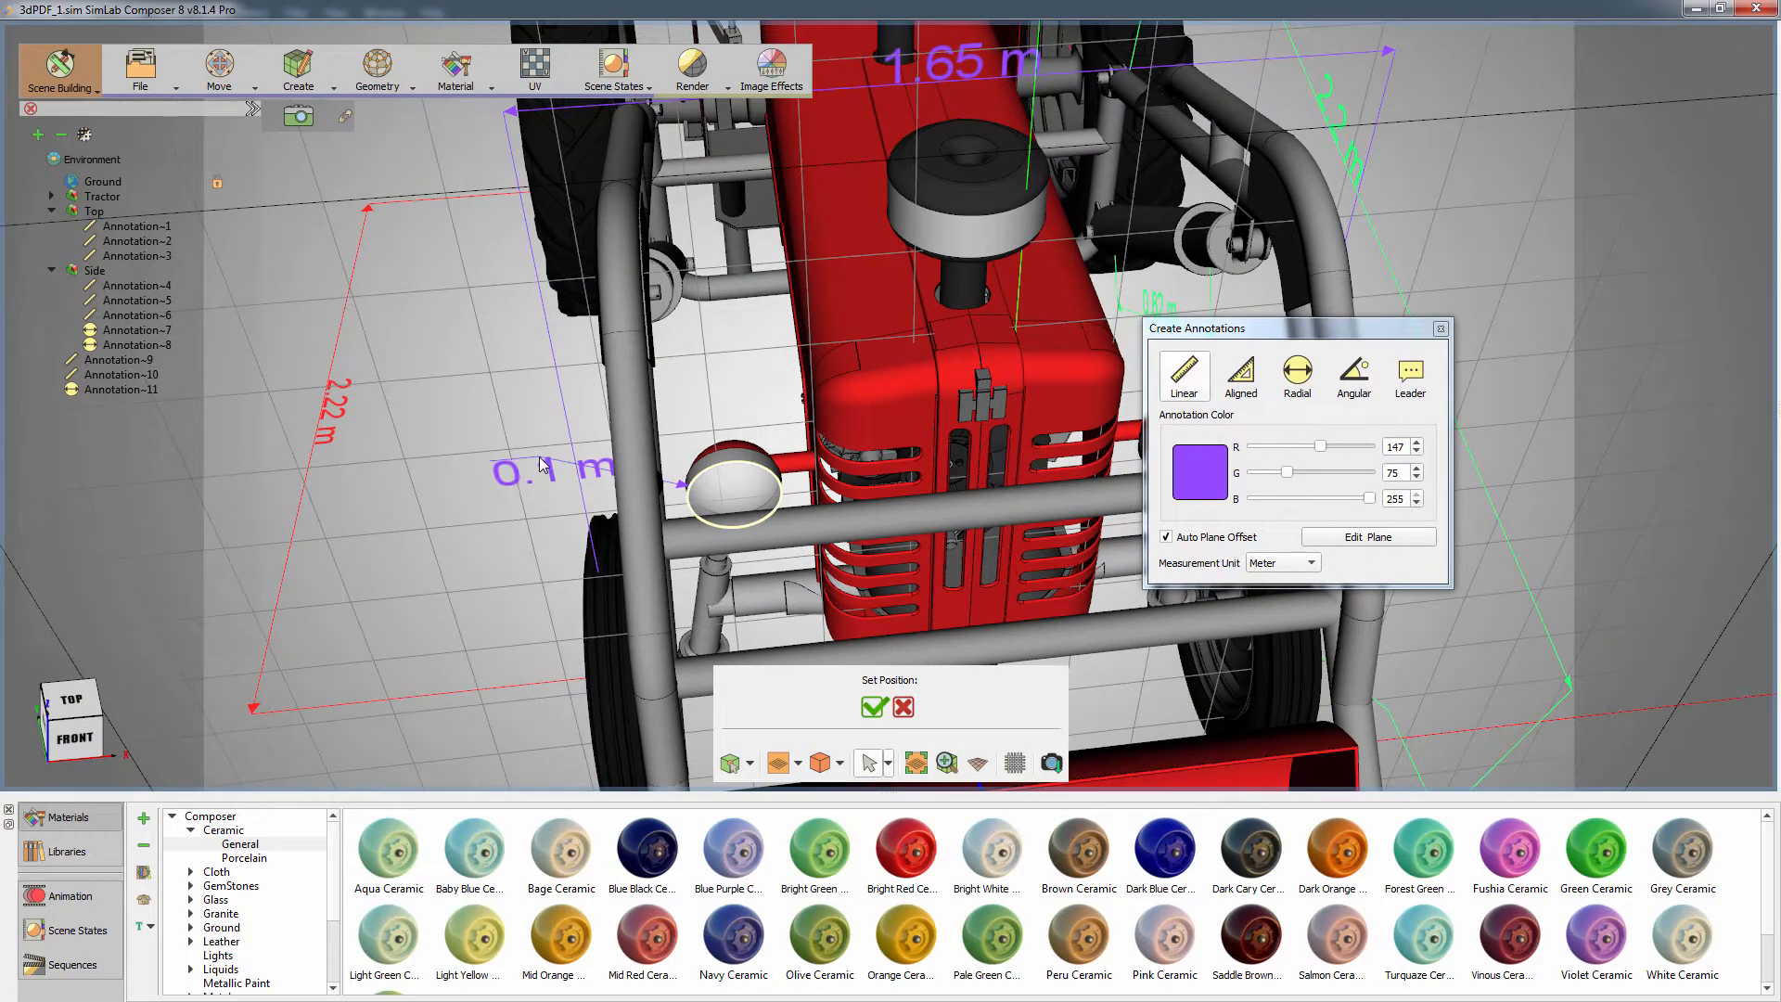
click(548, 457)
click(427, 460)
- Group Annotation~9 through Annotation~11 under a new parent named Front, and close the annotation creation dialog
mouse_move(449, 488)
mouse_down()
mouse_move(465, 447)
mouse_move(537, 487)
mouse_move(498, 344)
mouse_move(478, 423)
mouse_move(784, 459)
mouse_move(643, 460)
mouse_move(786, 449)
mouse_move(321, 420)
mouse_up()
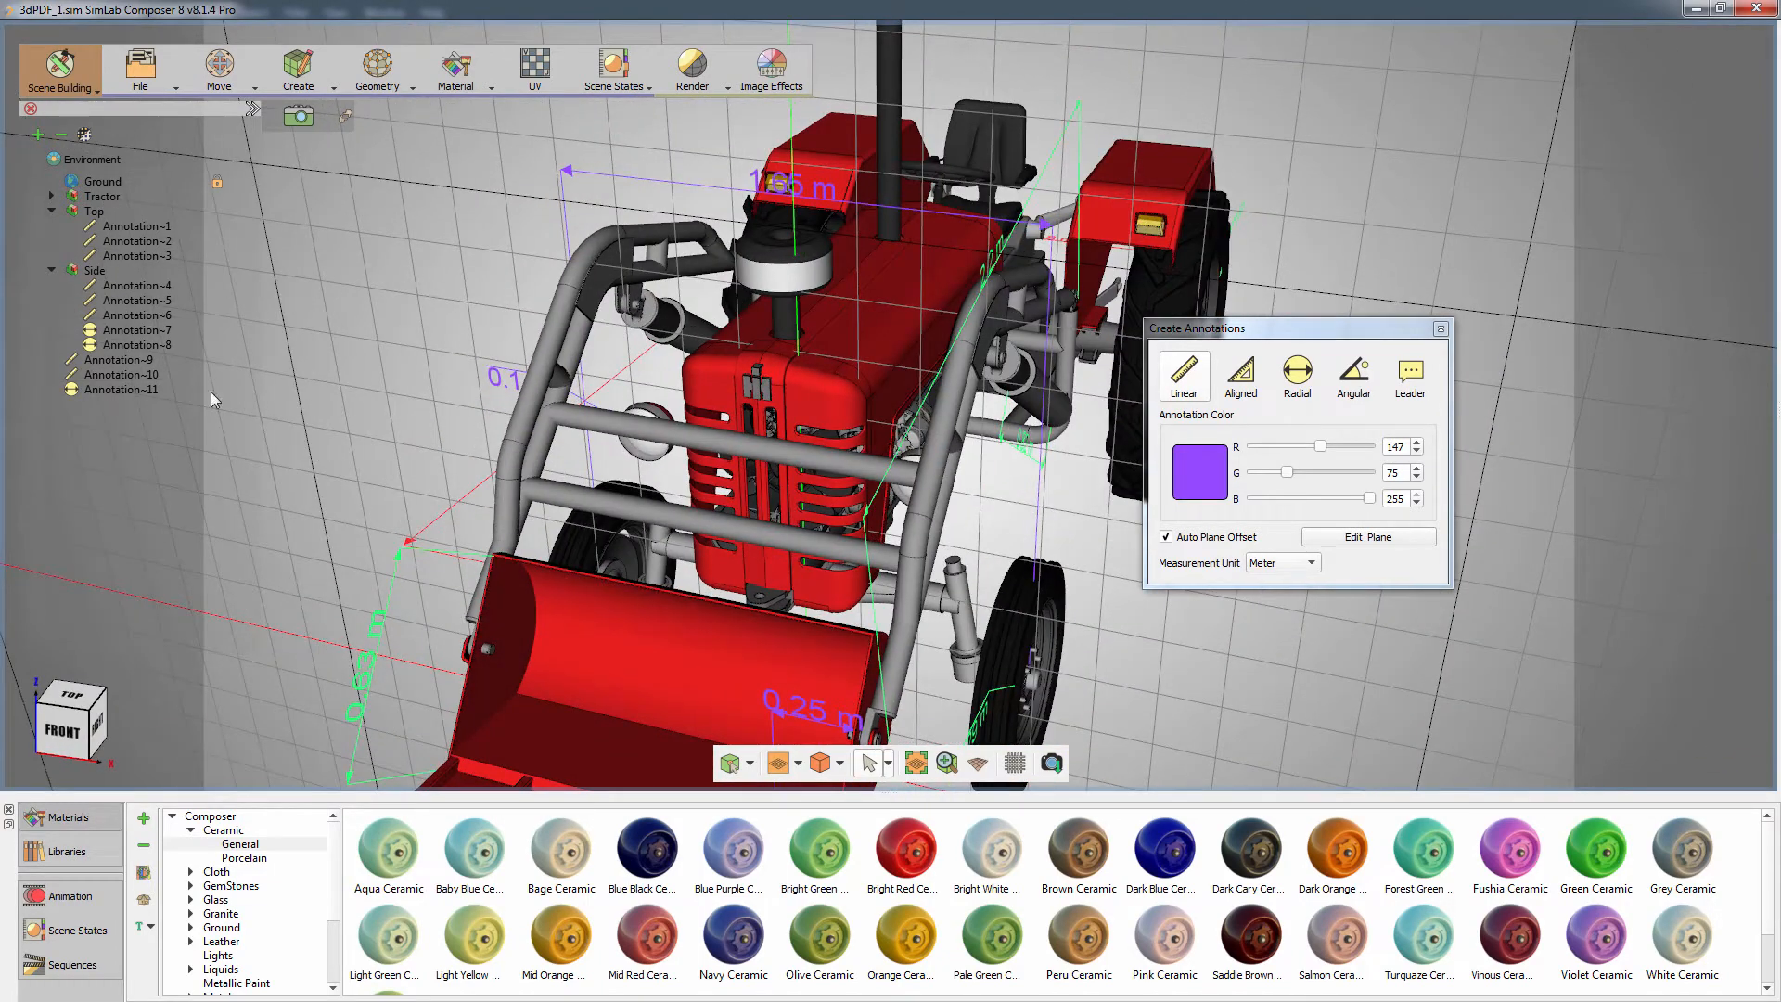
click(128, 390)
shift+click(119, 360)
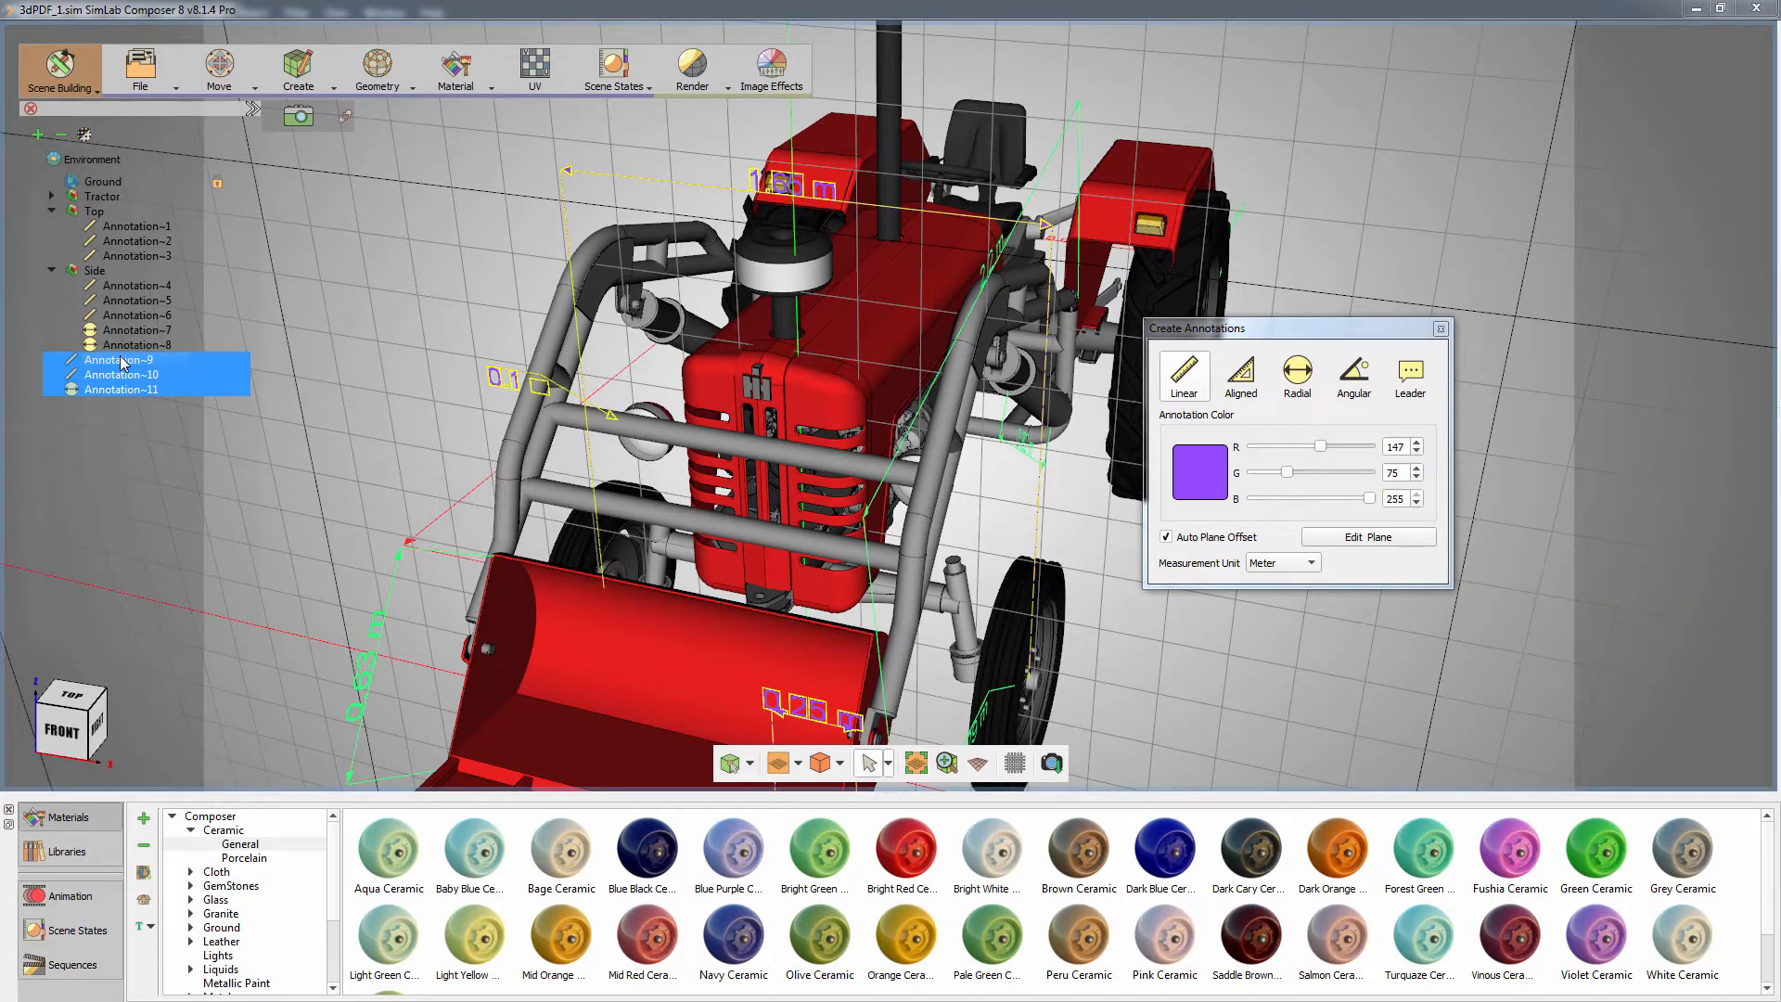
right_click(121, 362)
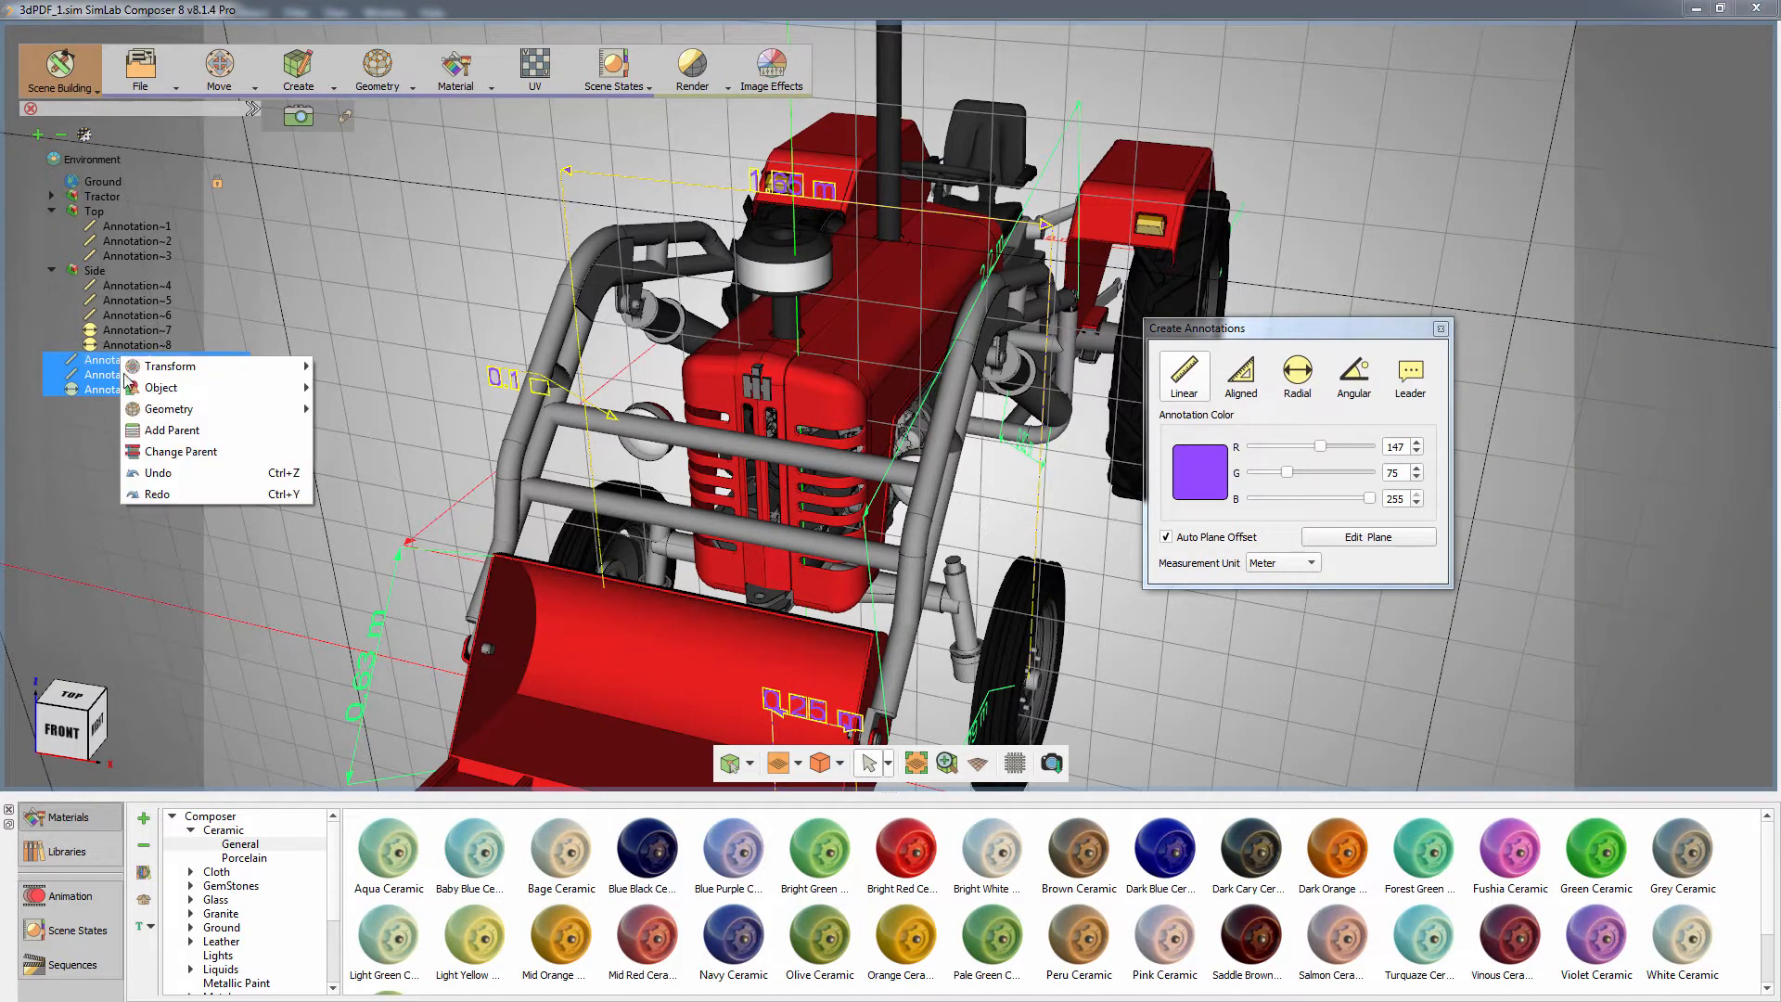
click(162, 430)
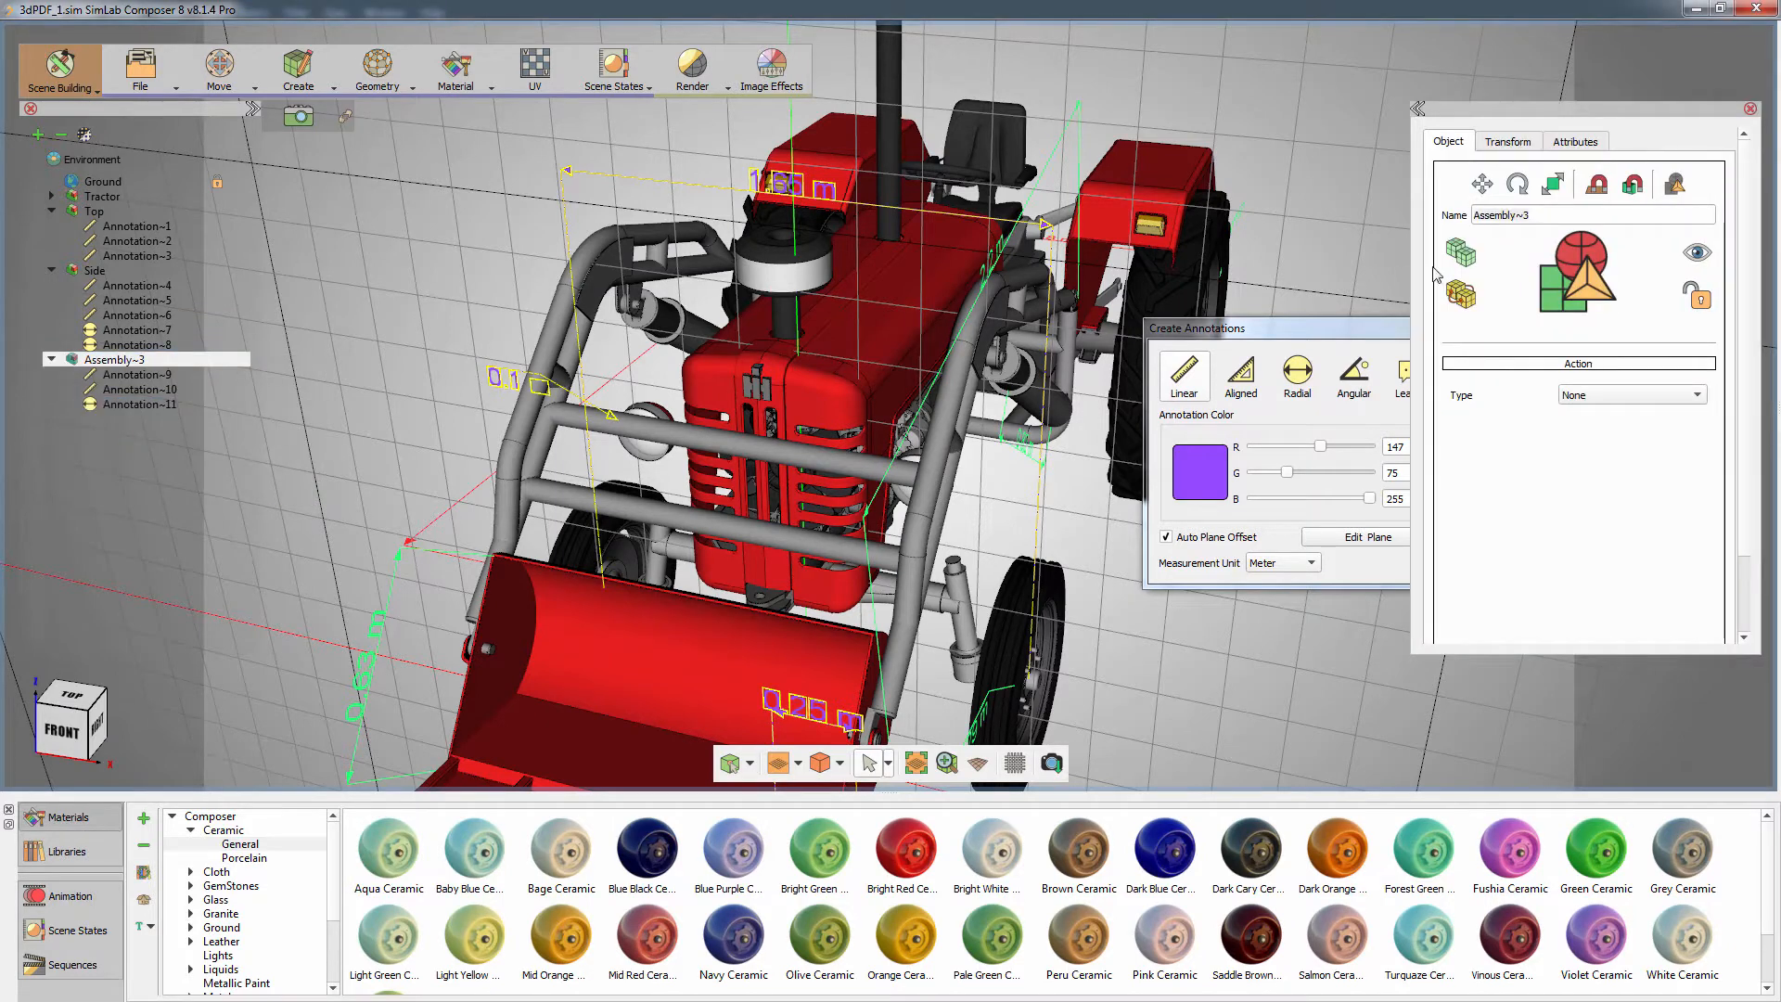
drag(1548, 215, 1471, 216)
text(Front)
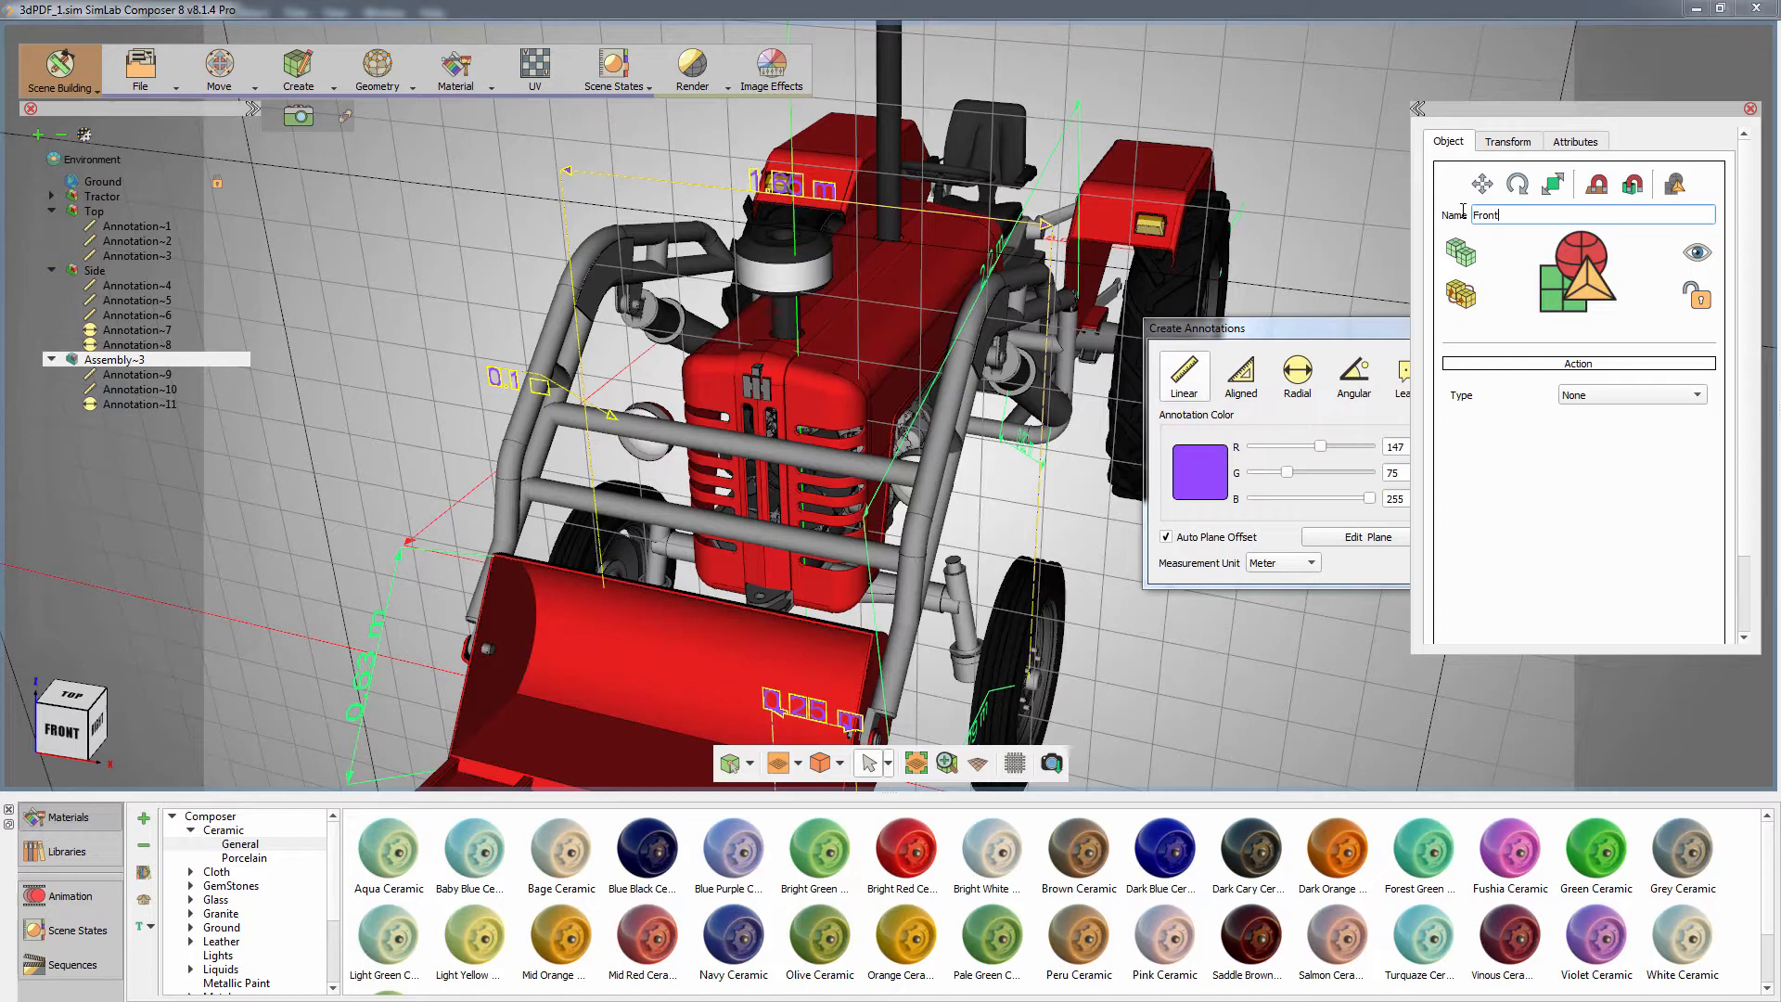
key(Return)
drag(1397, 328, 1312, 329)
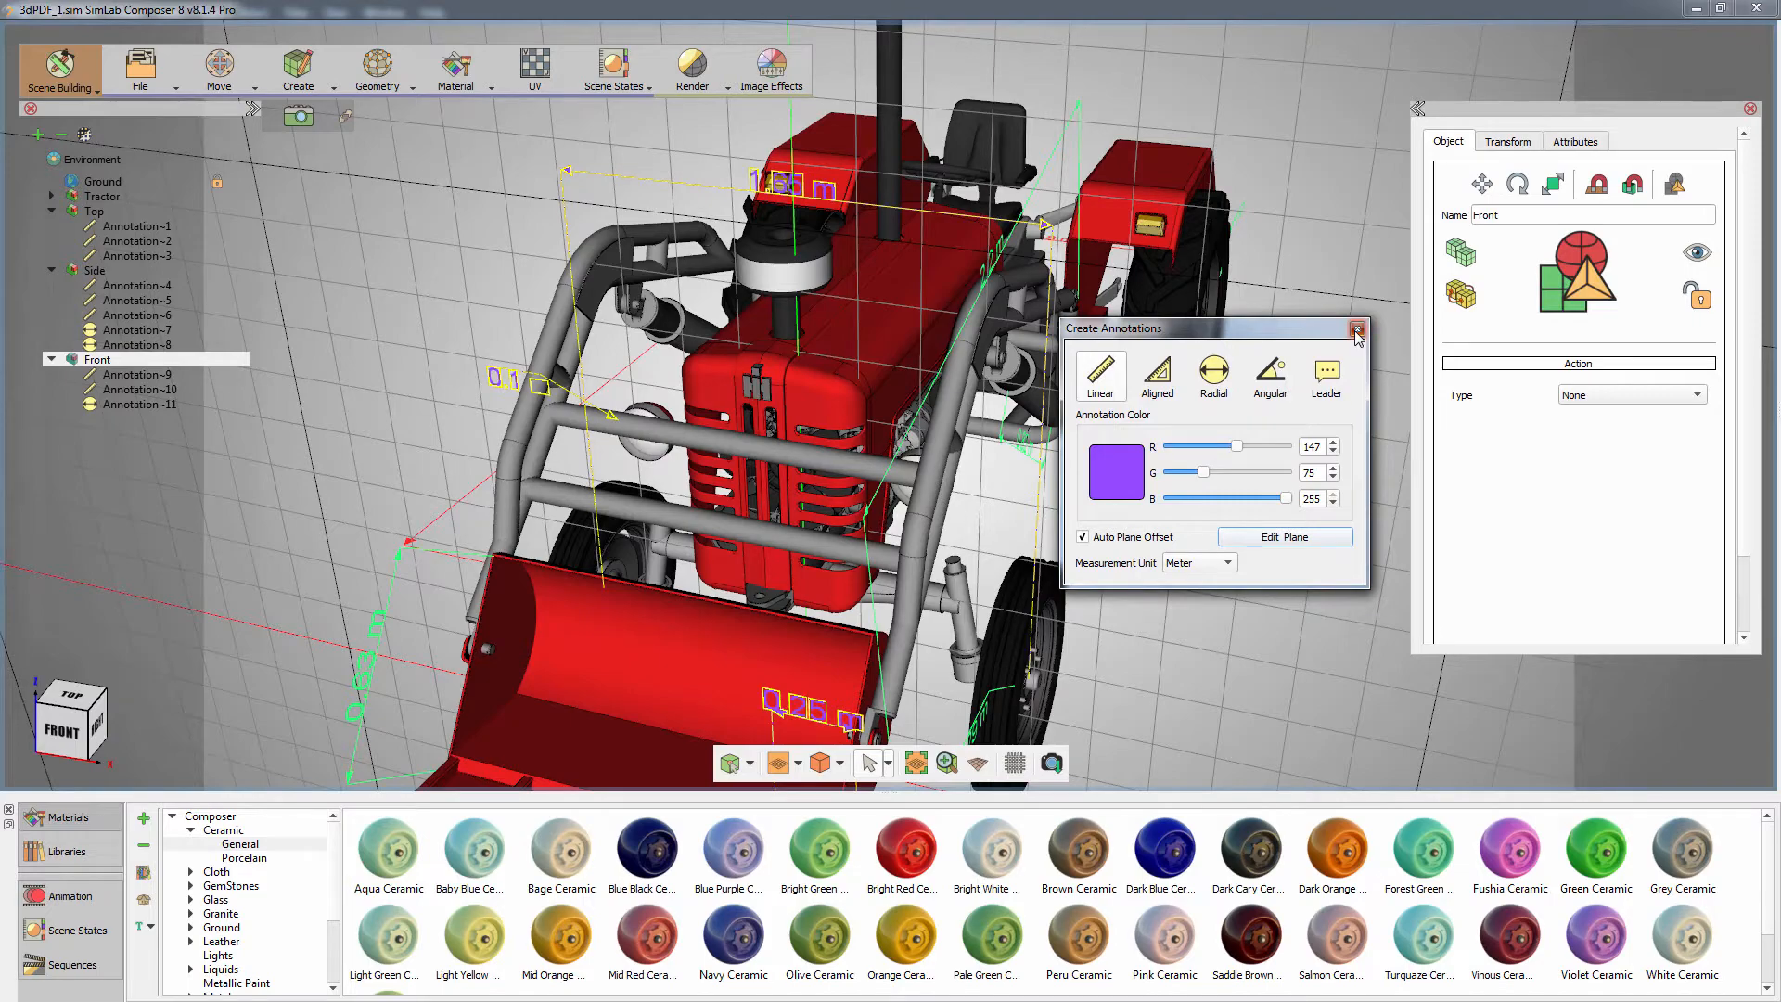
click(1356, 330)
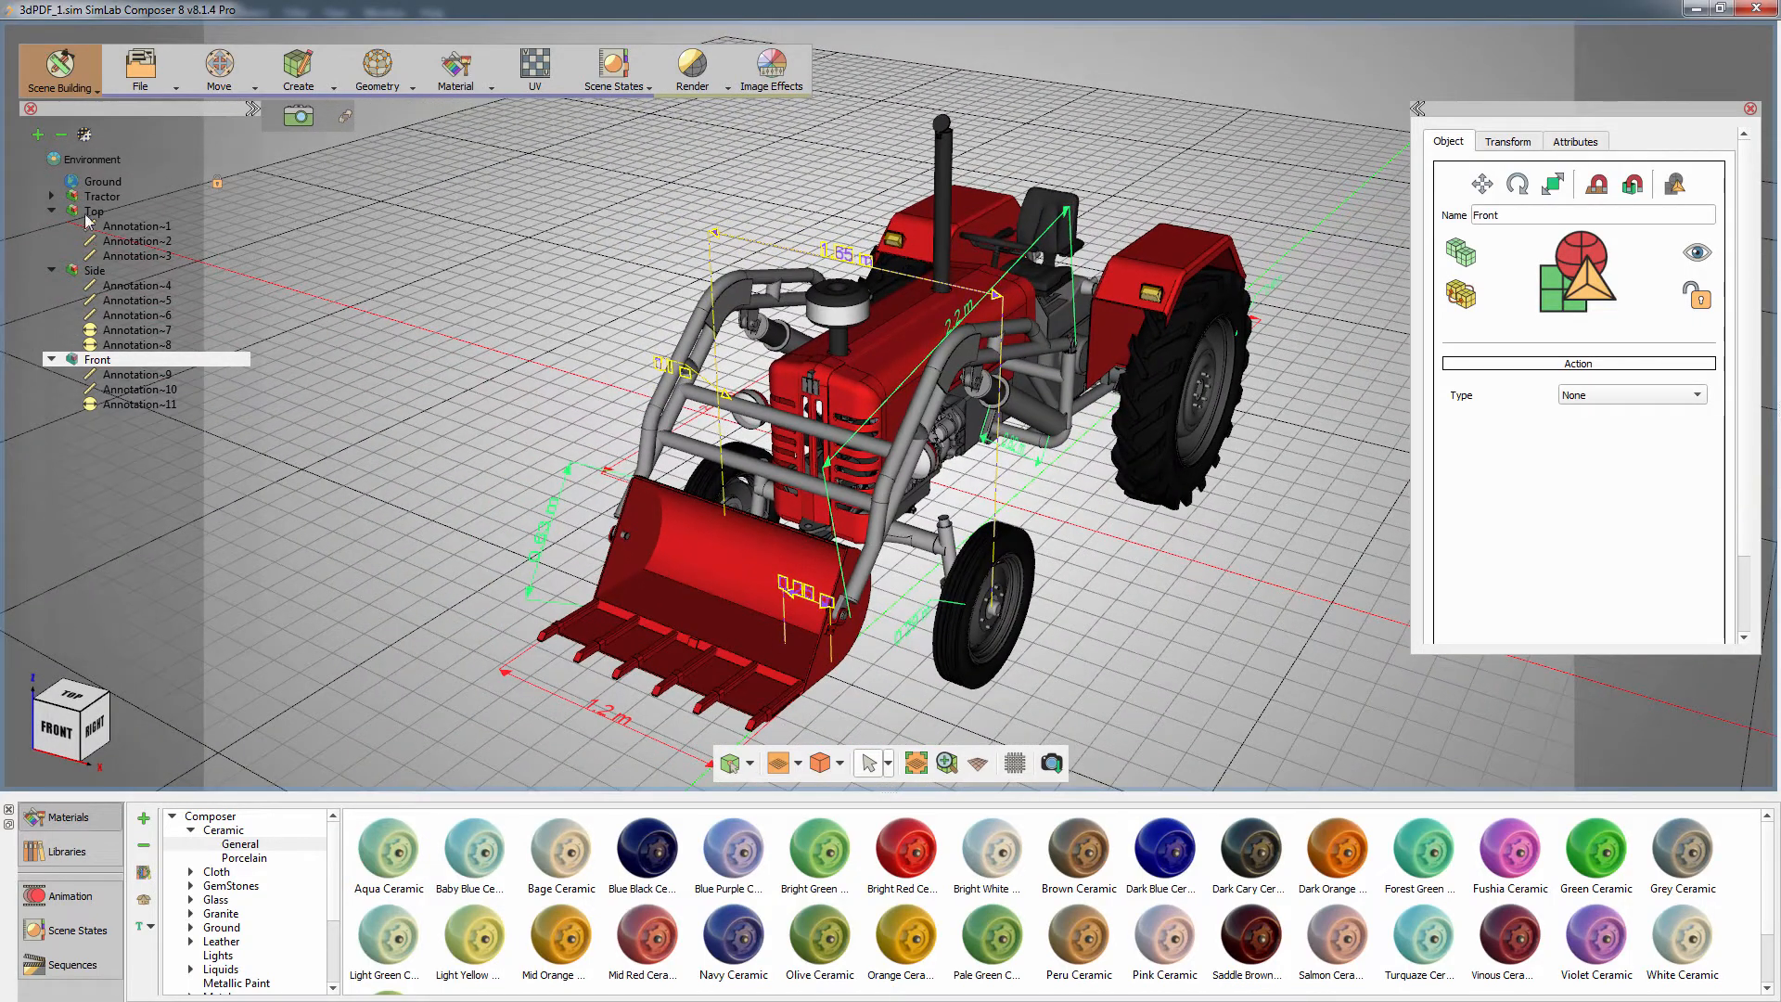
- Hide the Side and Top annotation groups, make both visible again, and clear the selection
click(96, 274)
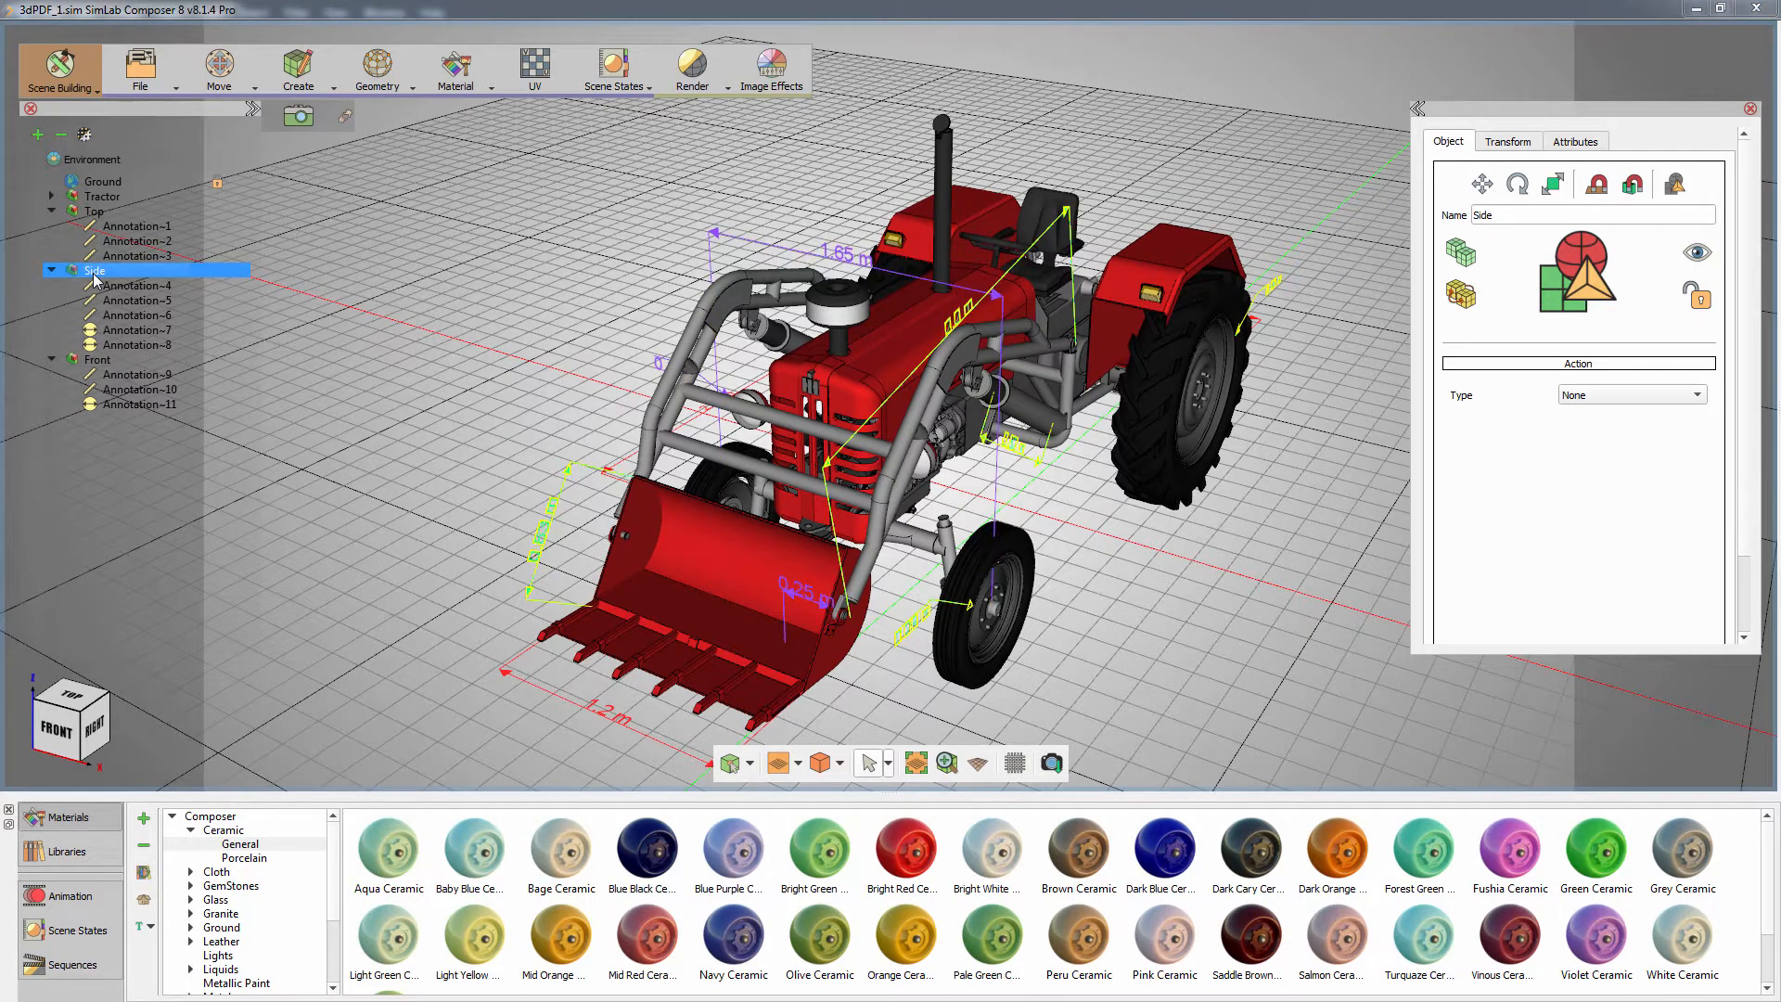
key(h)
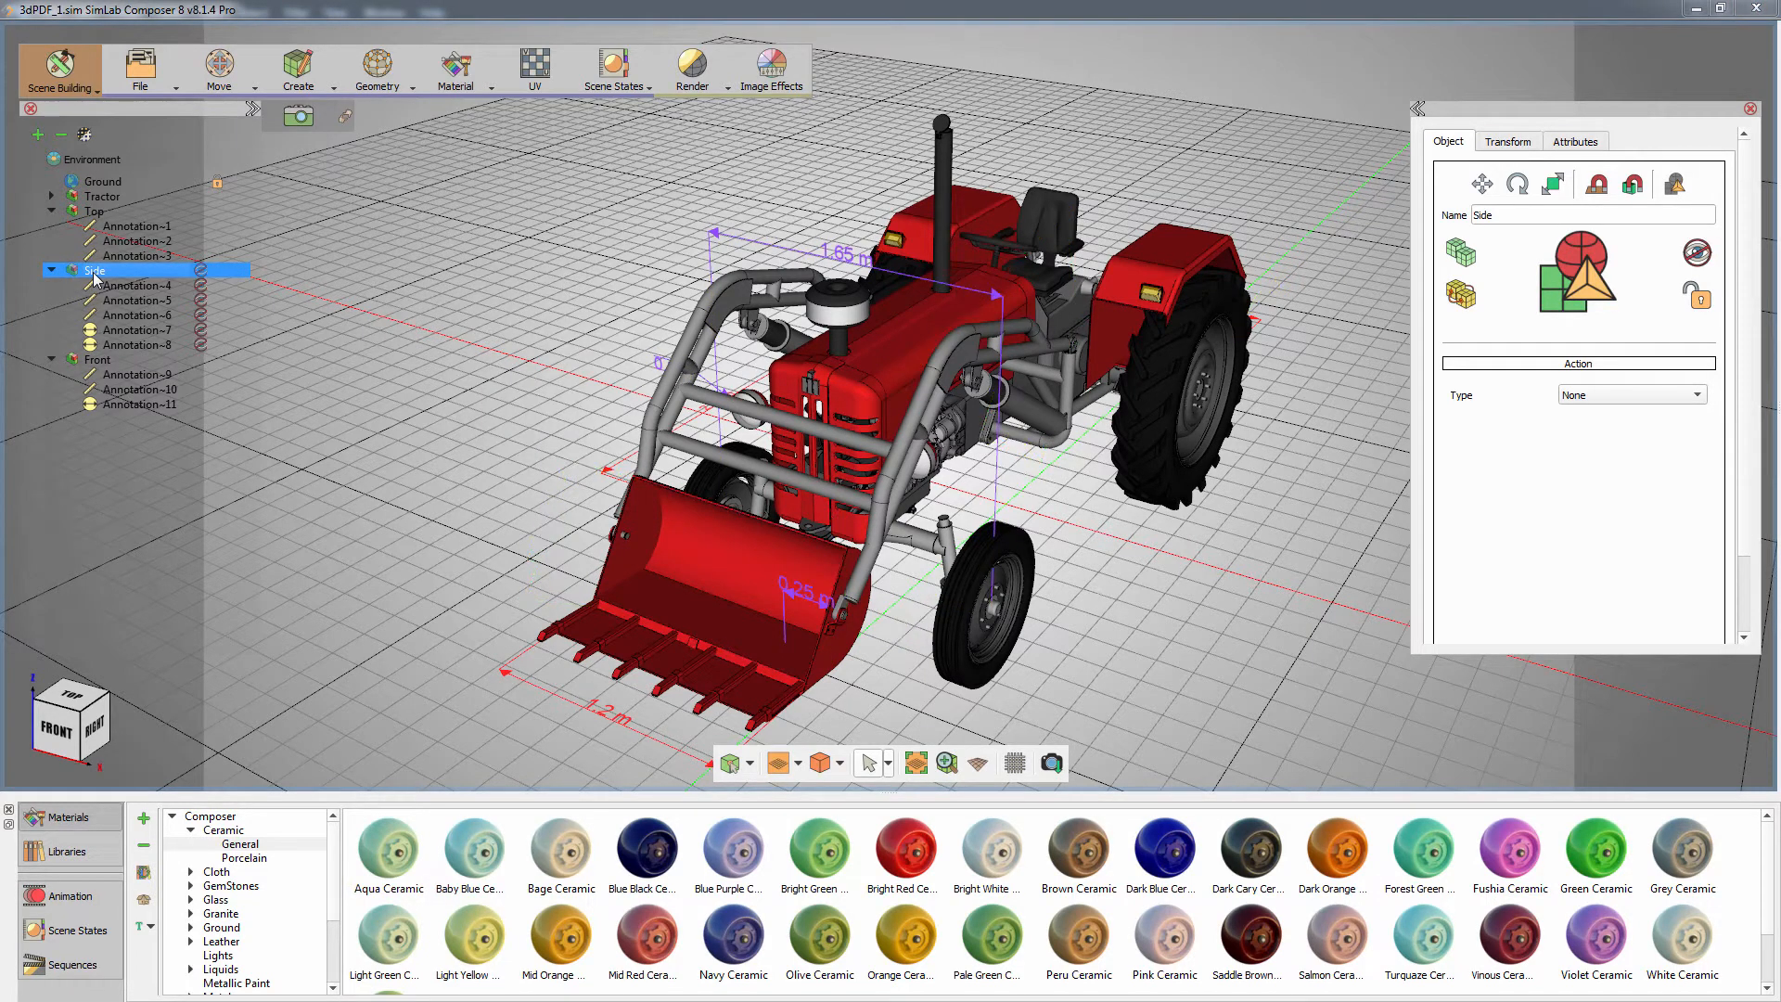
click(100, 213)
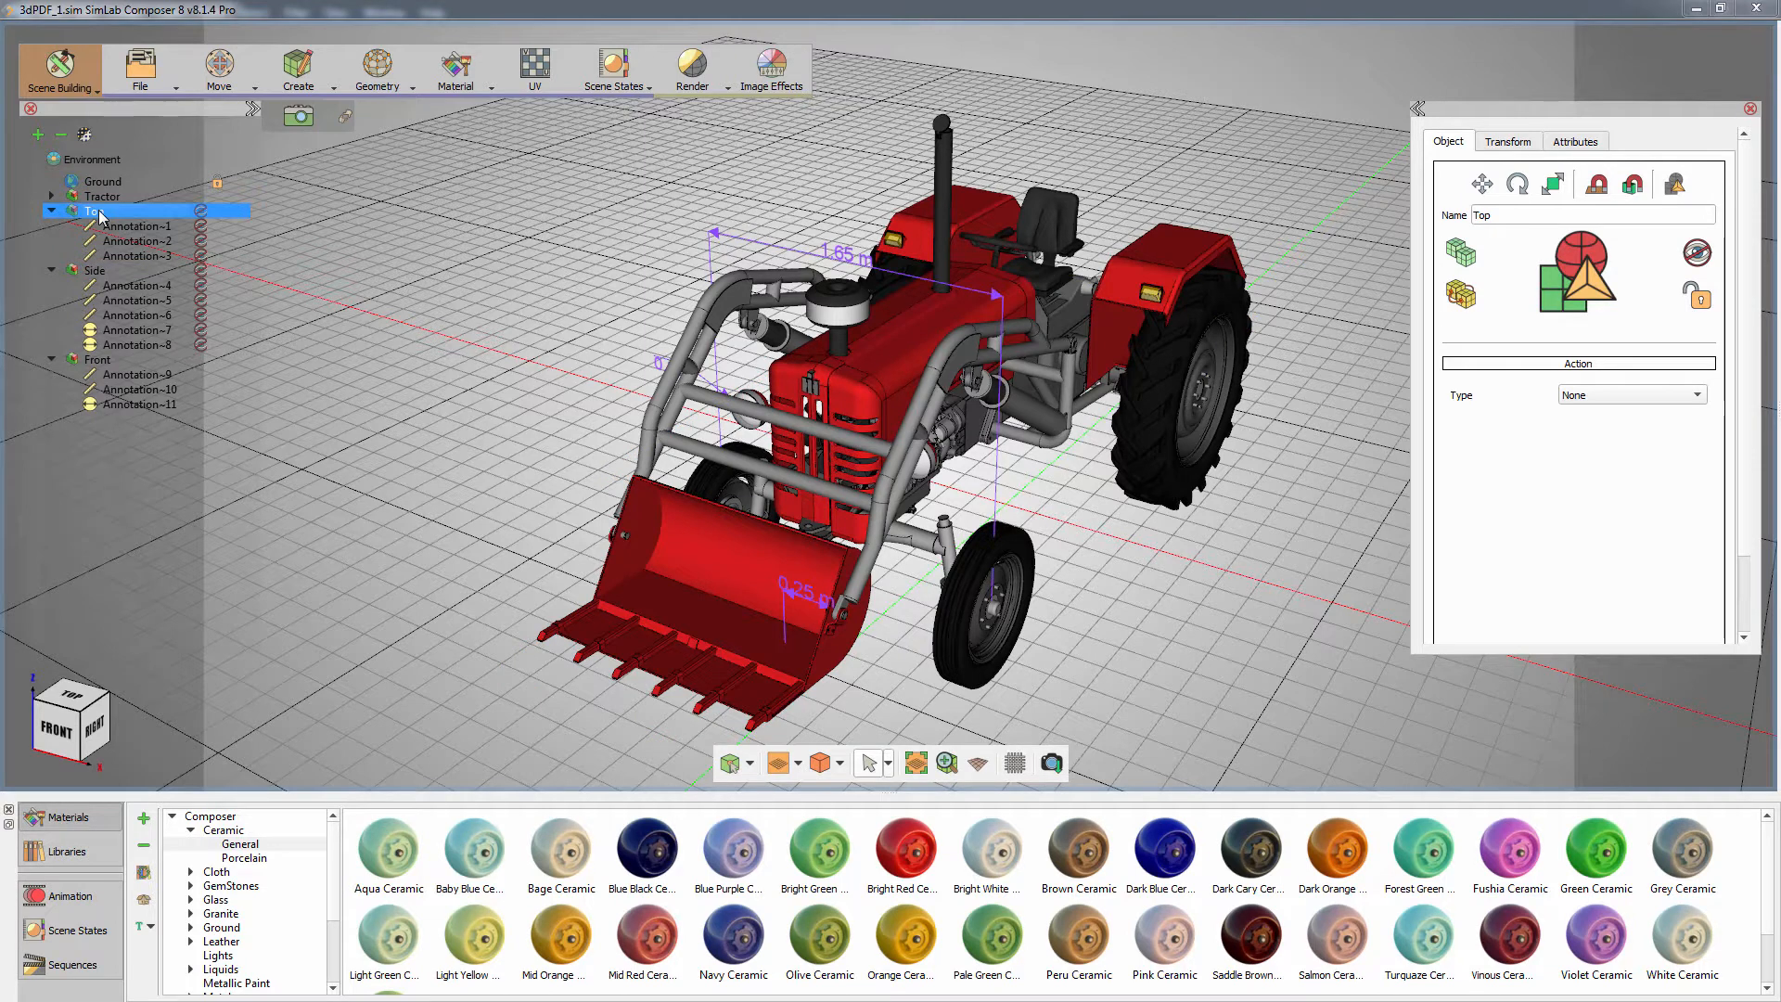
click(93, 271)
key(h)
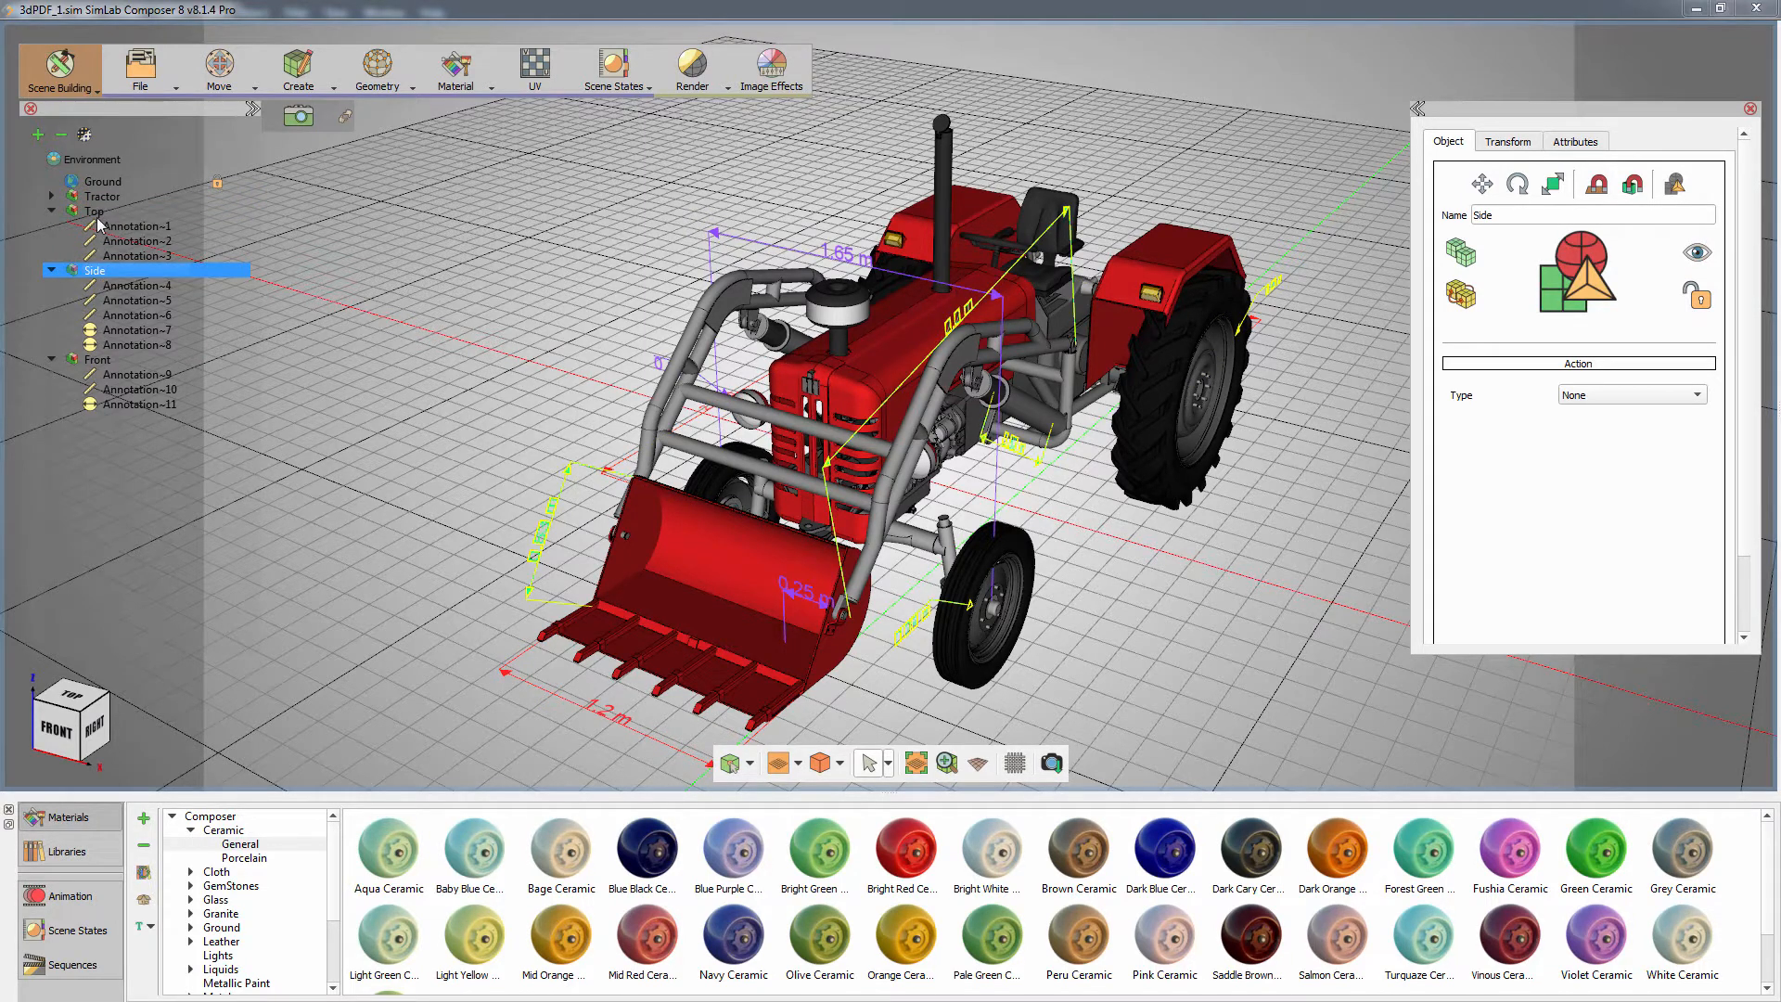
click(556, 271)
- Set up scene state capture to include only visibility and camera, excluding transformations, lights, materials and environment
middle_drag(610, 277, 487, 275)
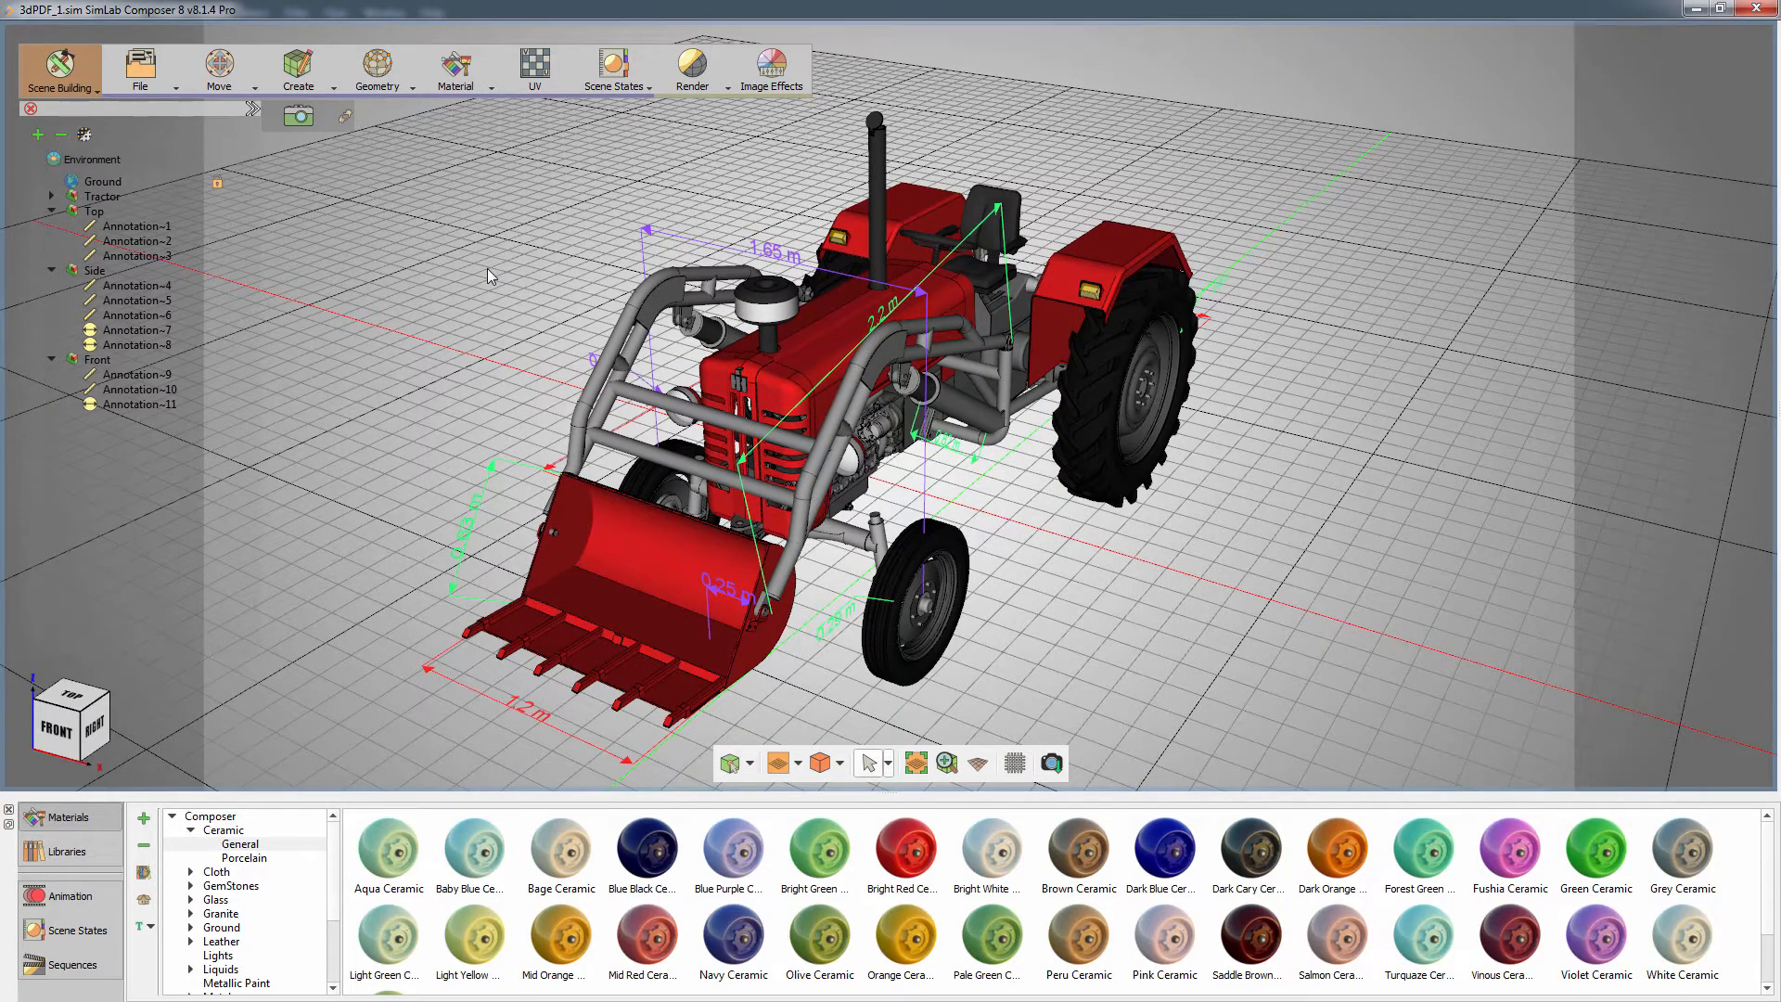
click(613, 70)
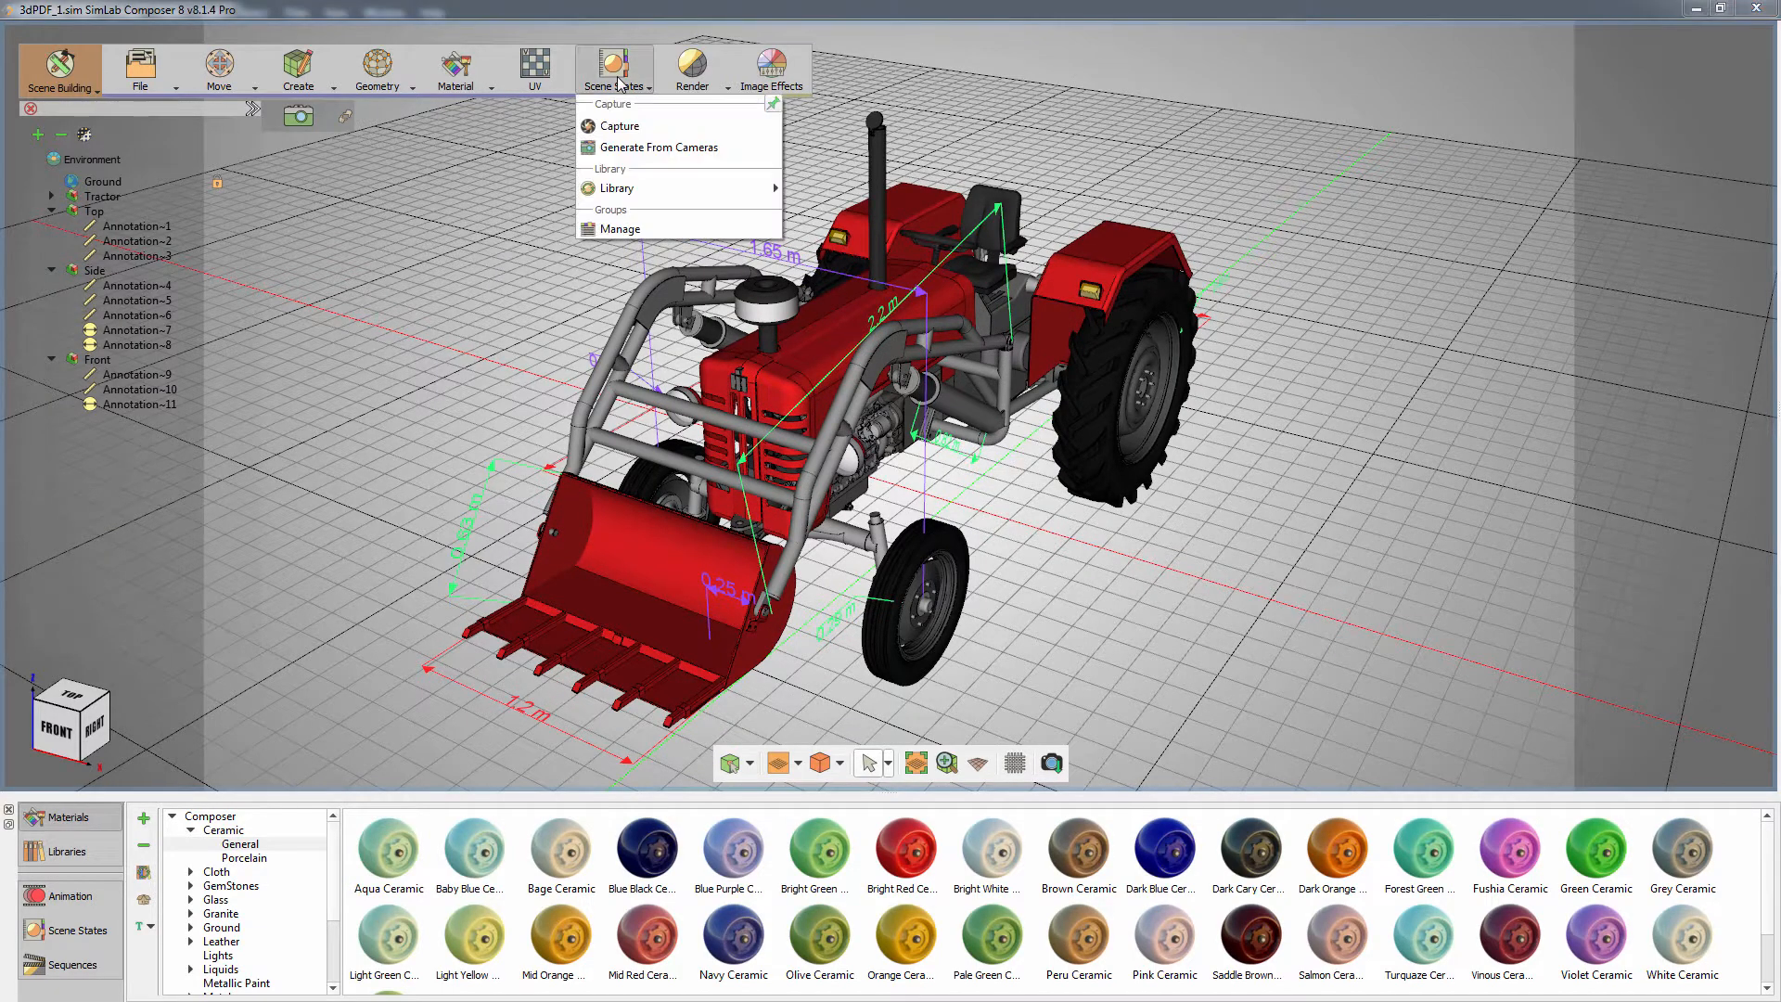
click(618, 126)
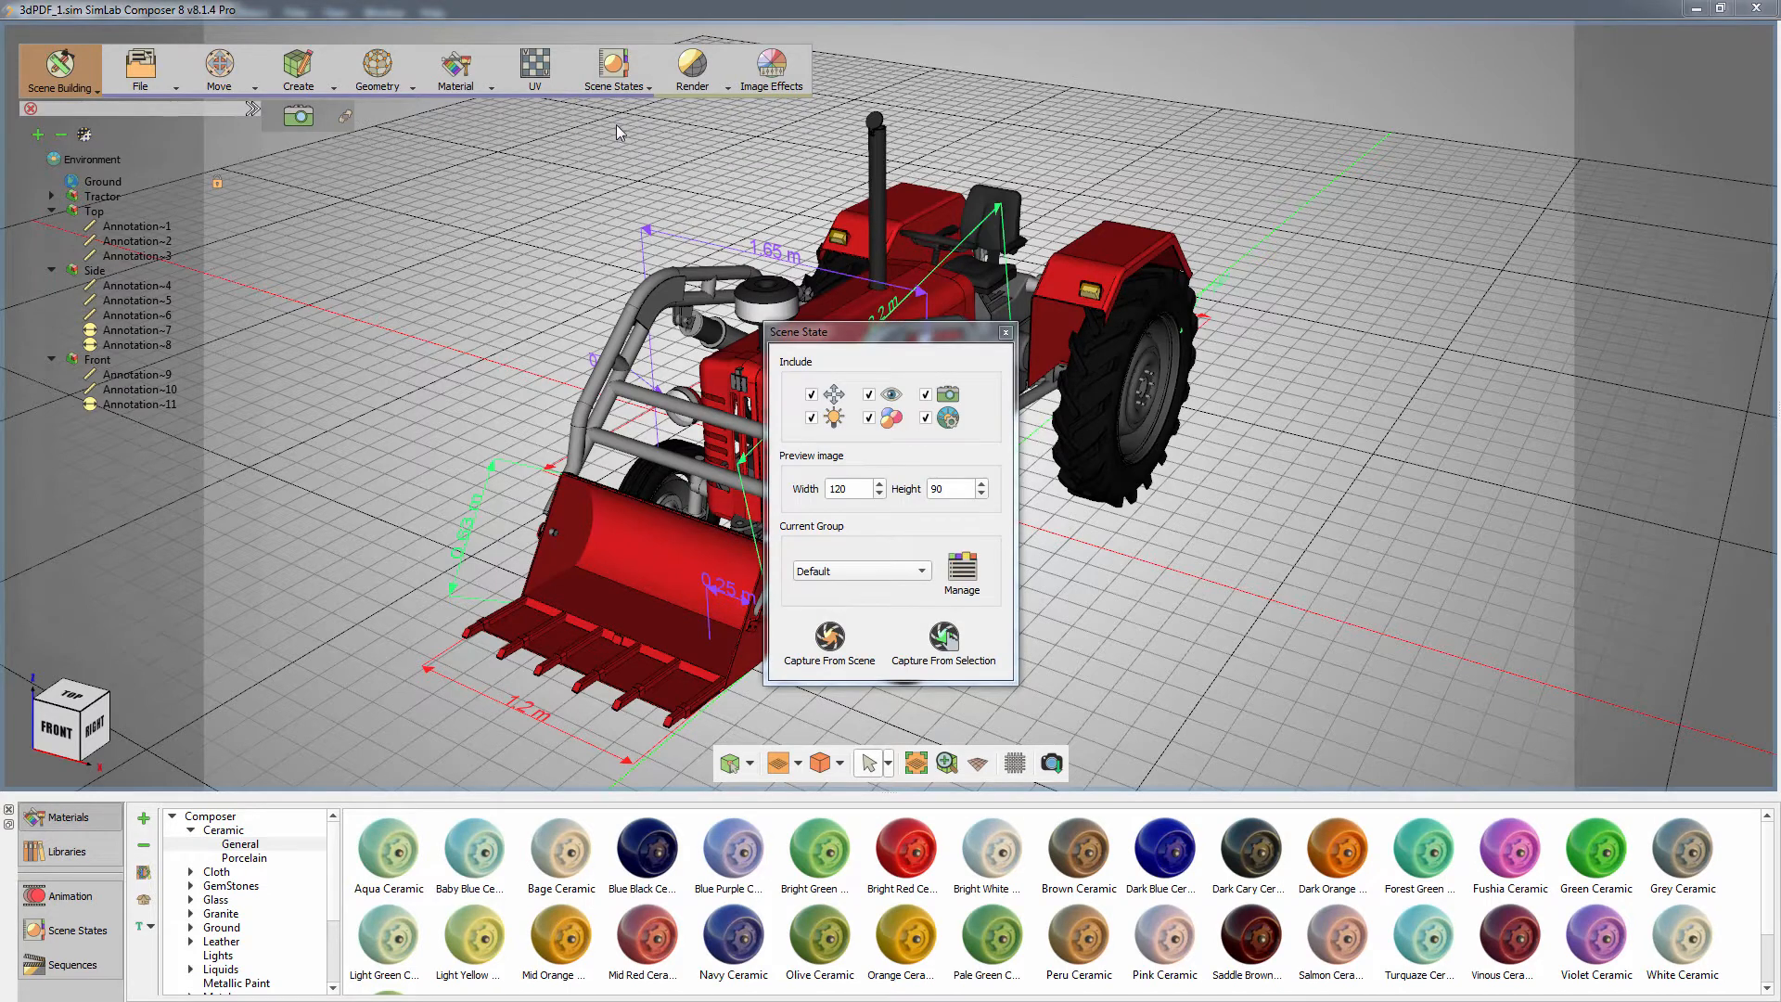
click(812, 394)
click(812, 418)
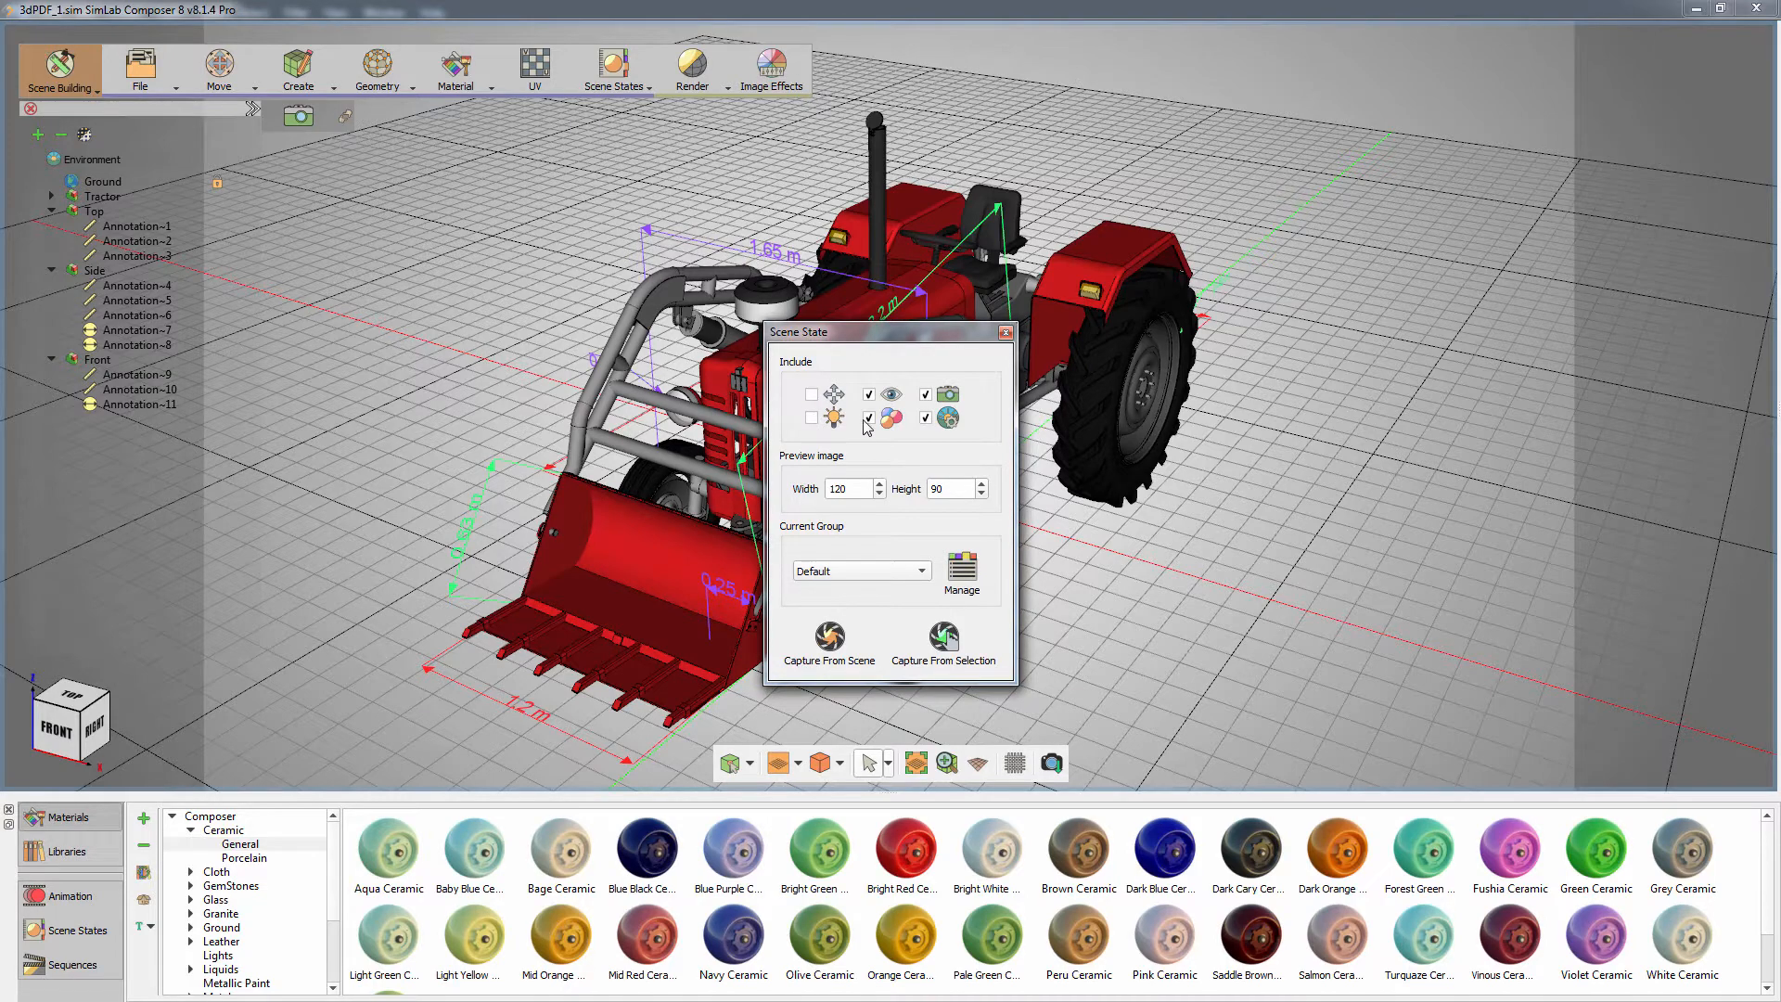
click(868, 419)
click(925, 418)
- Capture a scene state of the whole tractor from a low front-right perspective with all annotation groups visible
drag(917, 341, 1325, 351)
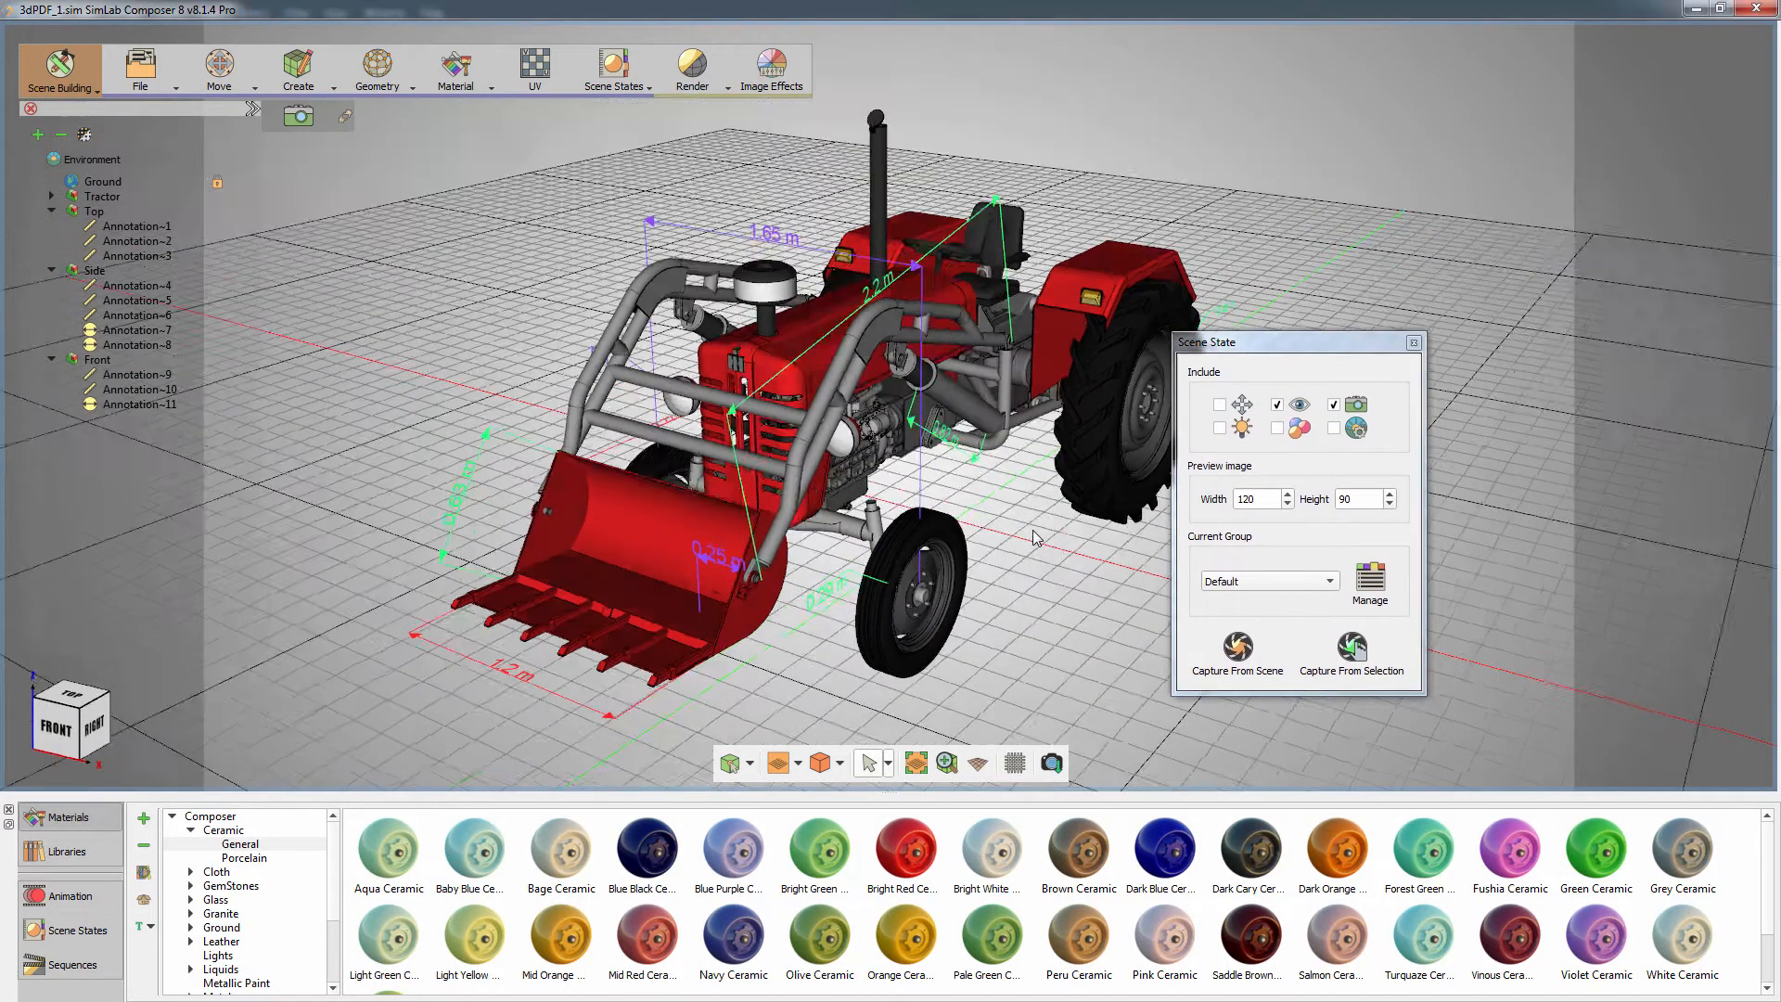
middle_drag(1036, 538, 1004, 481)
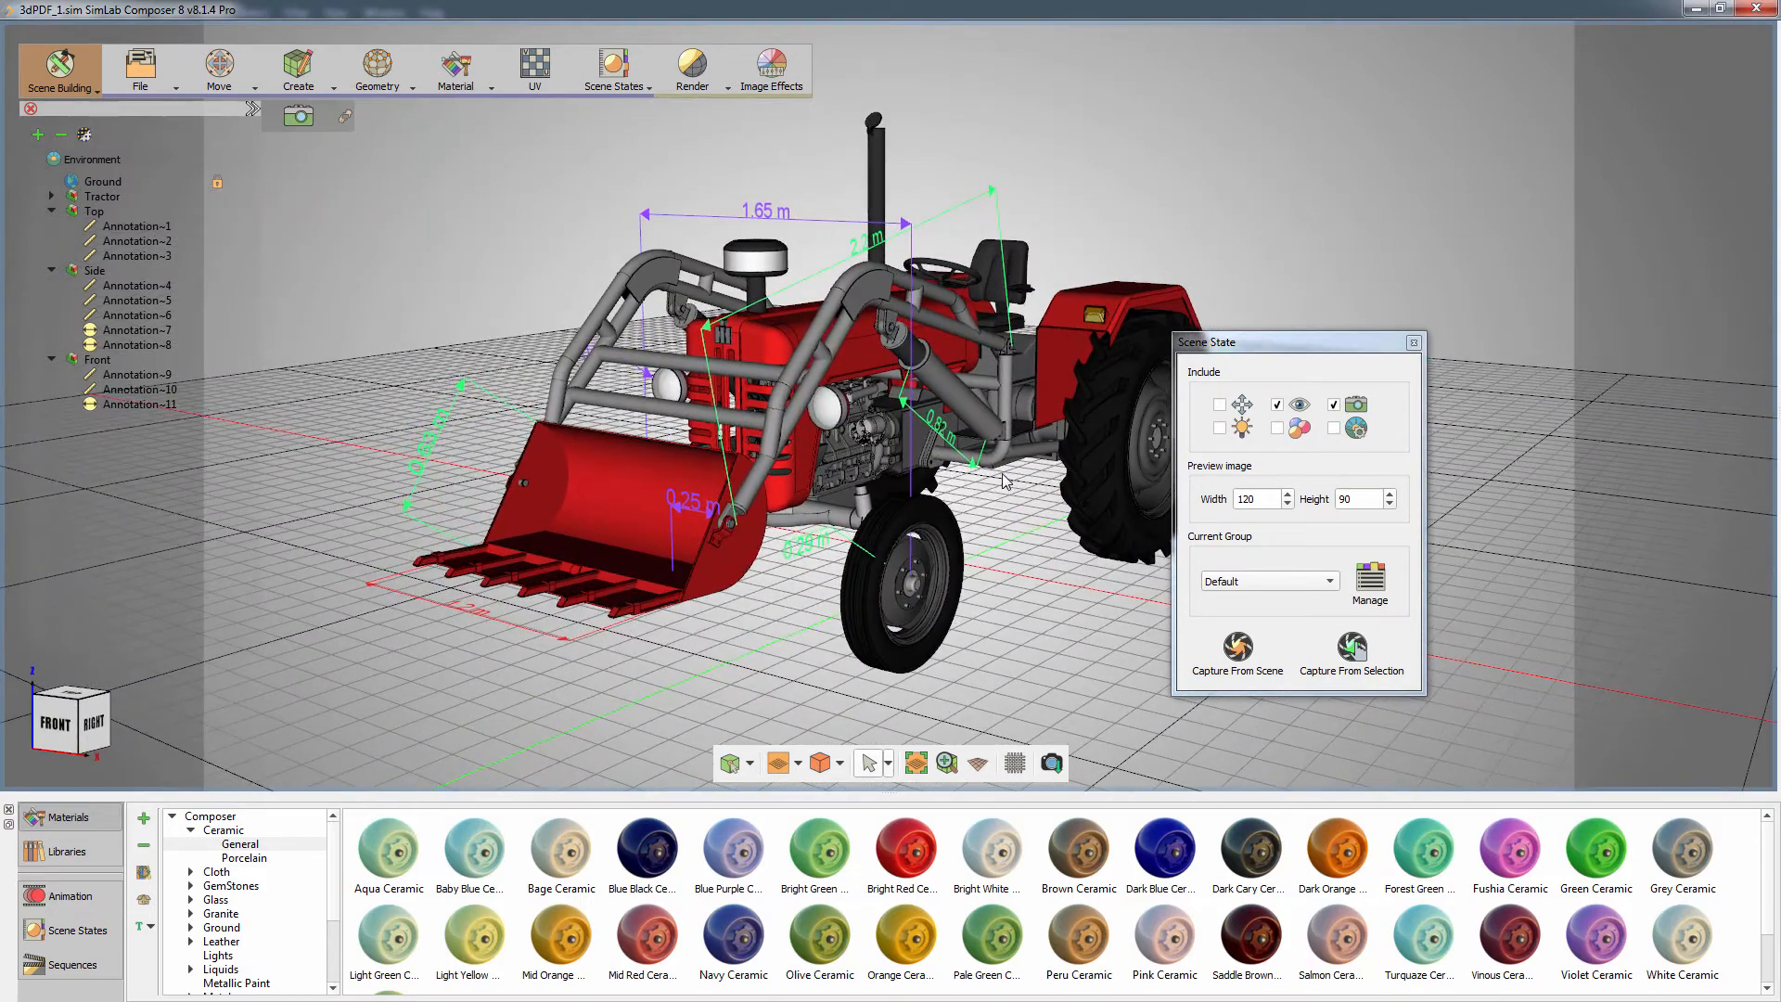
click(1230, 649)
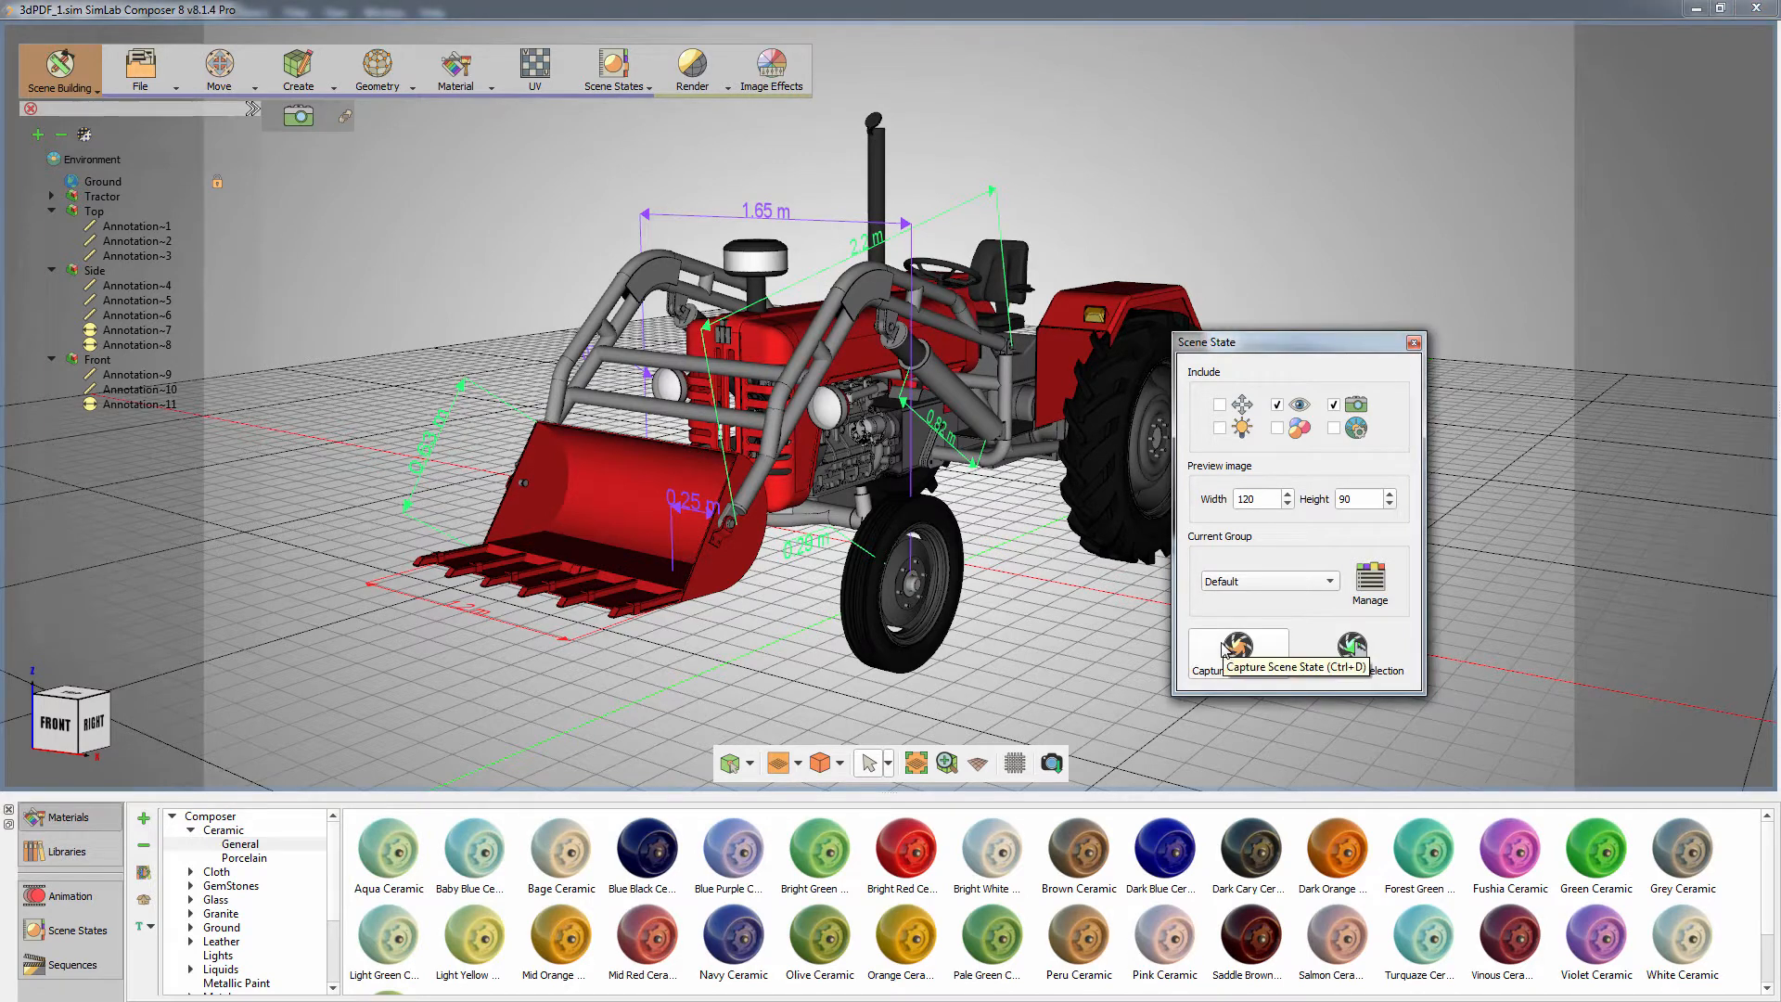
- Hide the Top and Side annotation groups and capture a scene state from the Front view
click(94, 212)
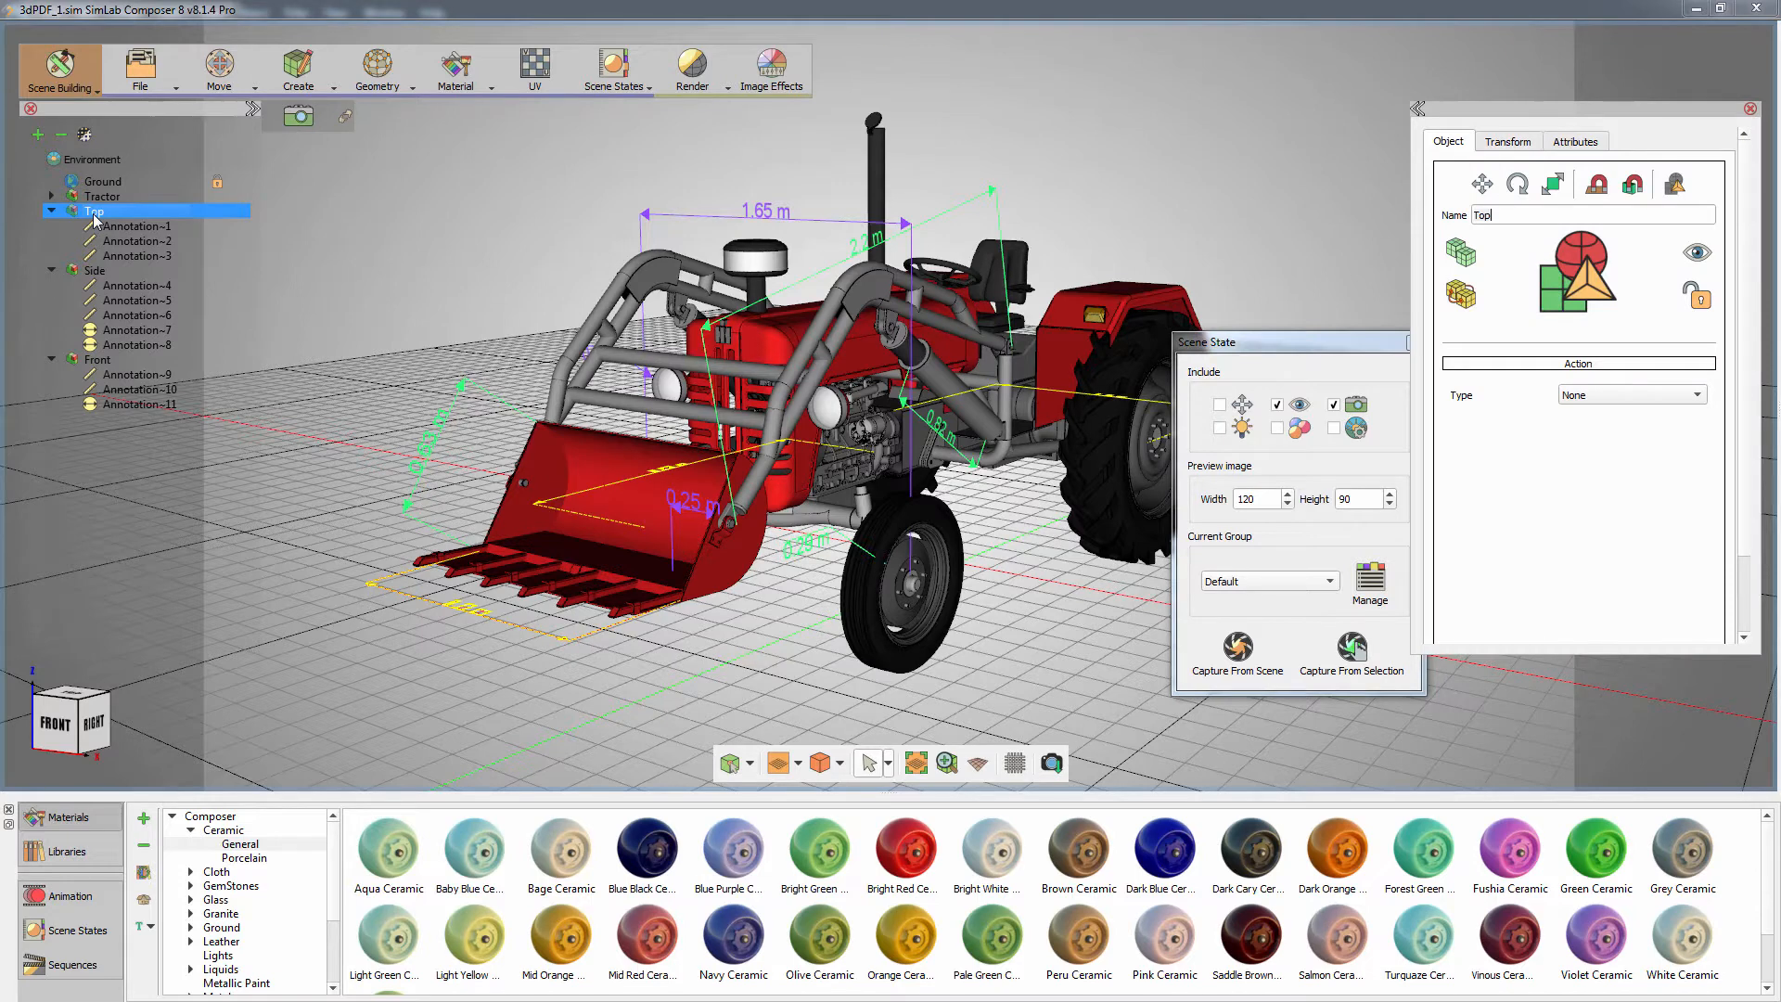
key(ctrl+h)
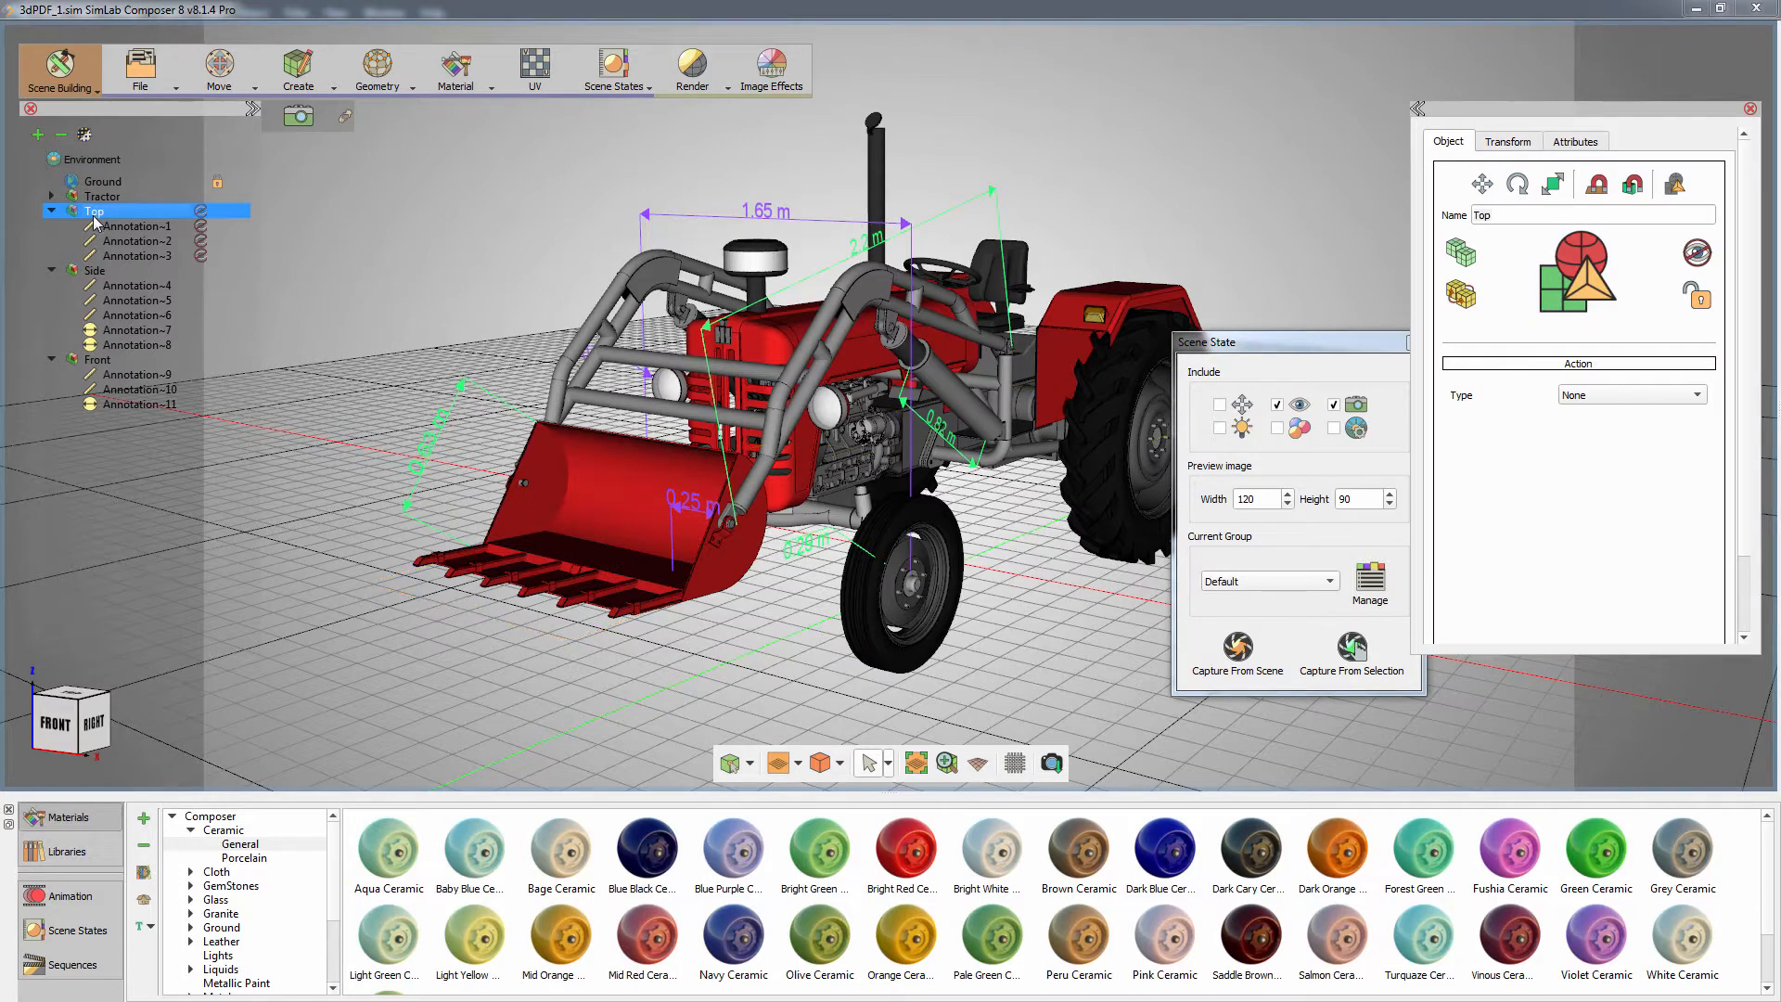
click(94, 271)
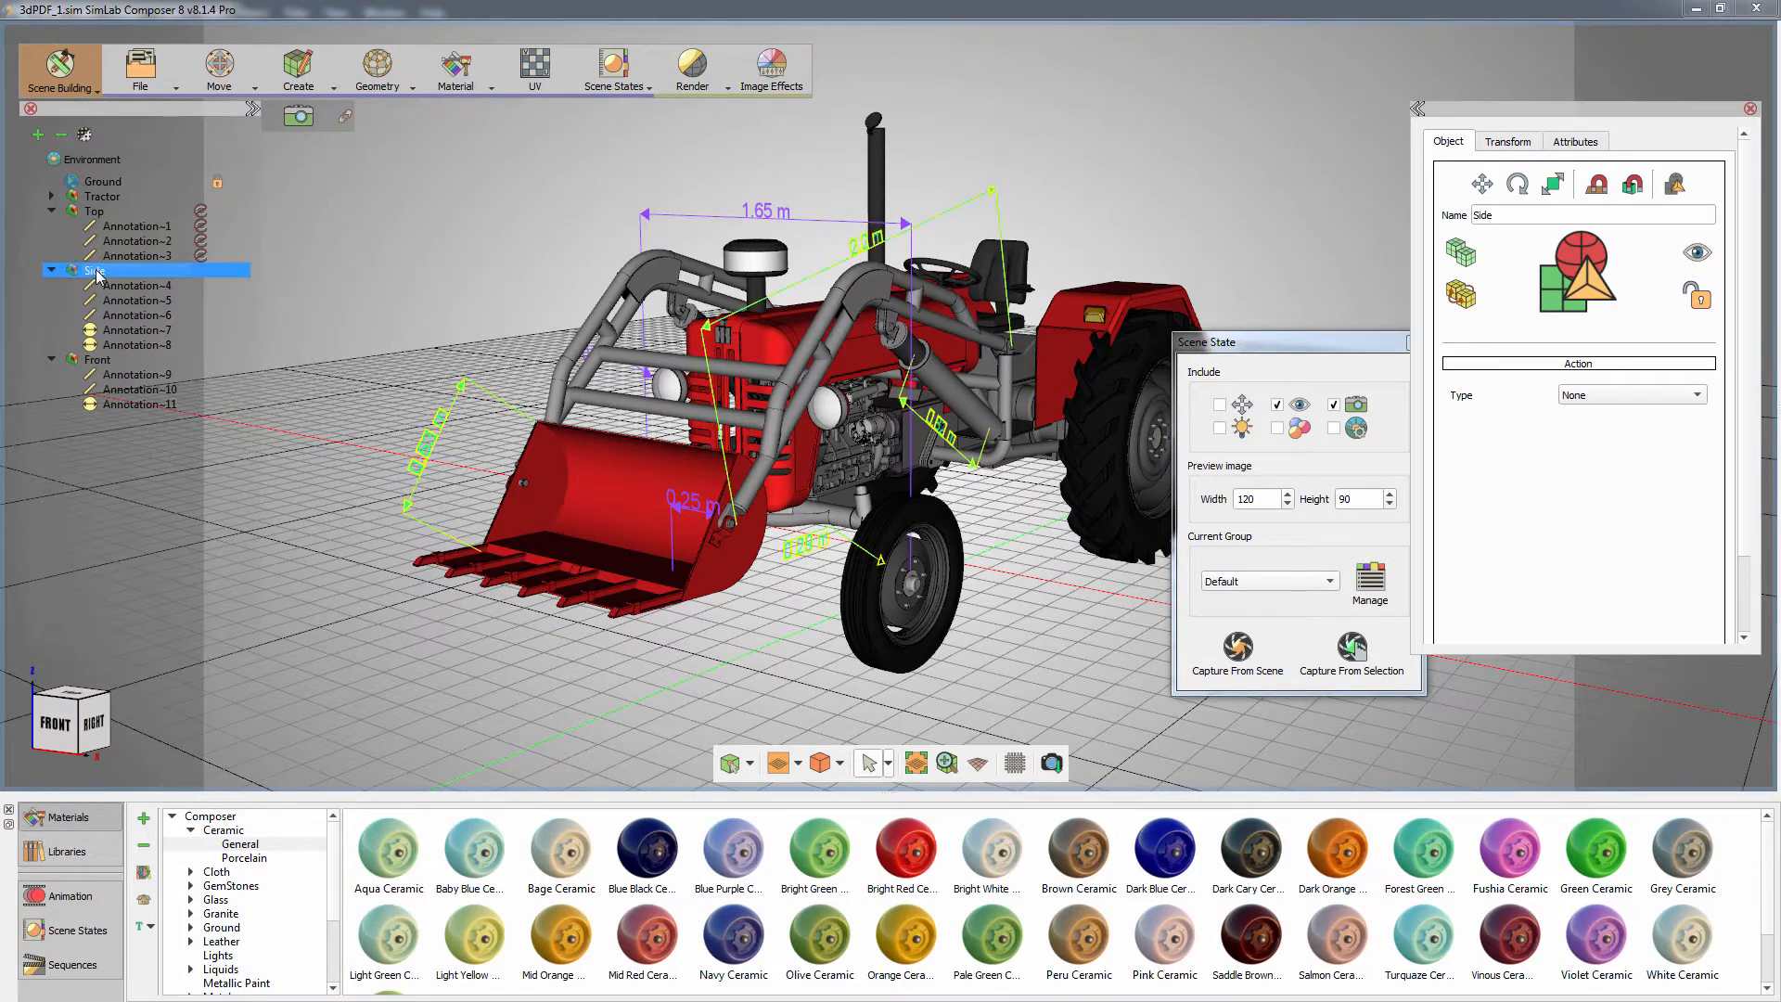
key(ctrl+h)
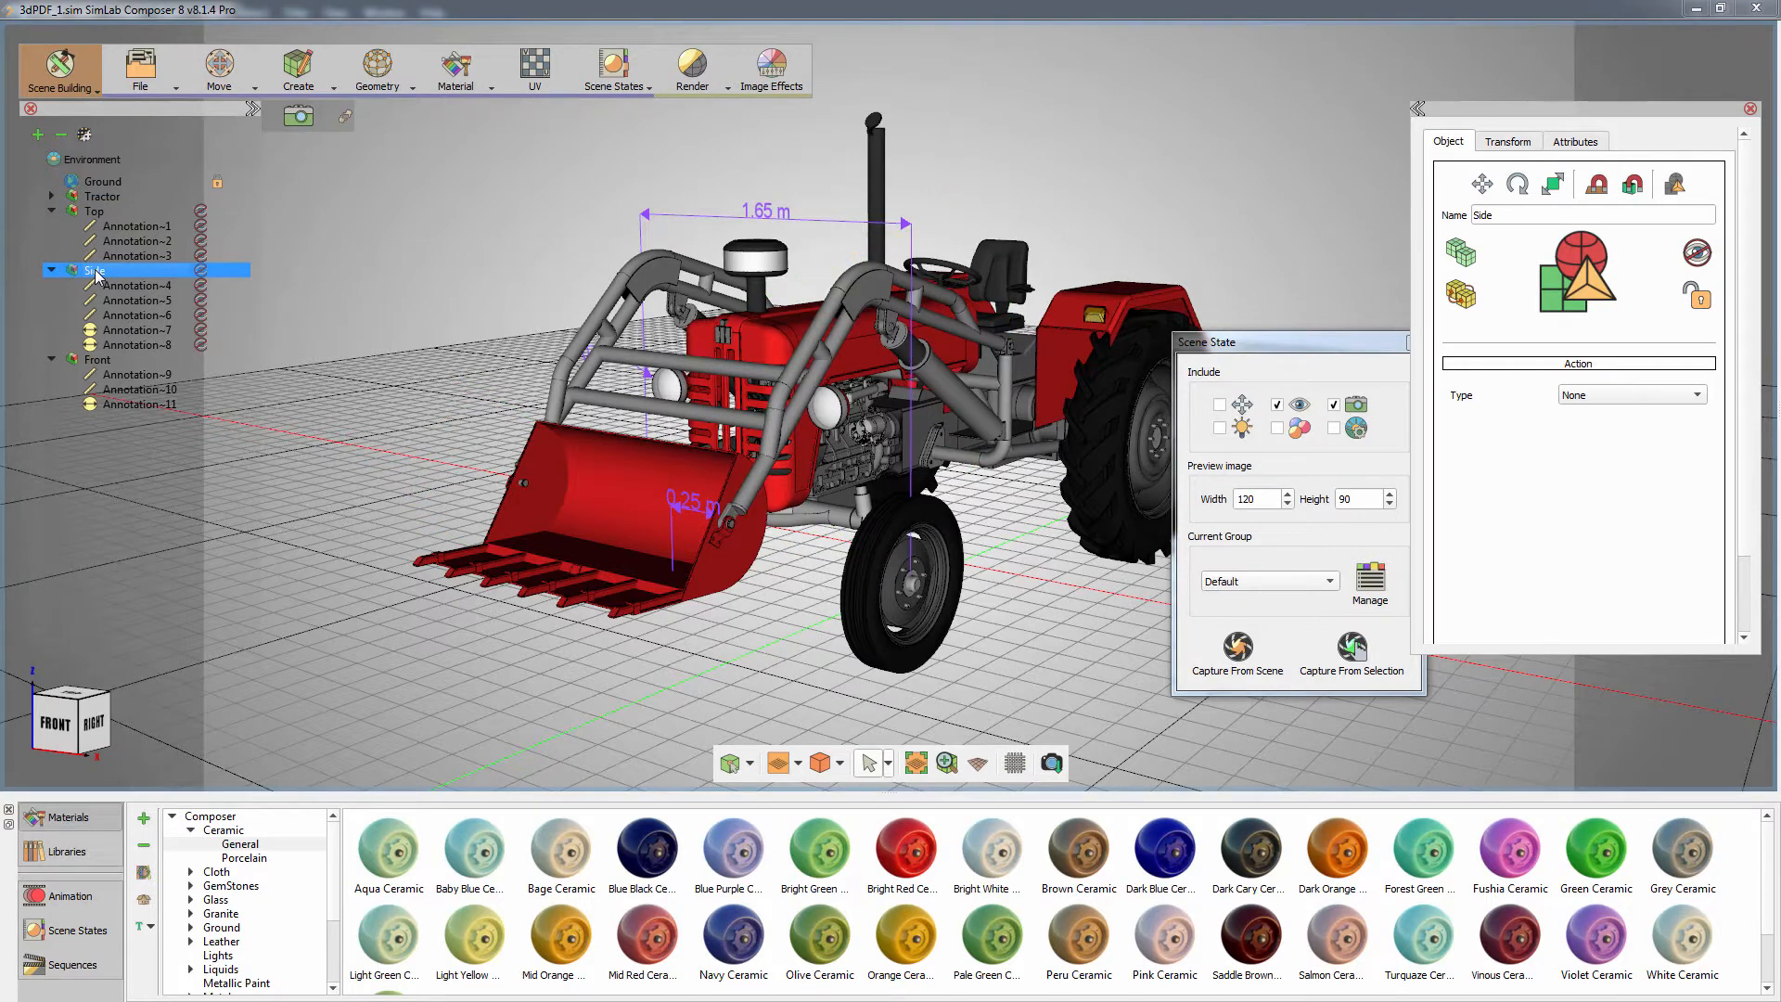
click(53, 745)
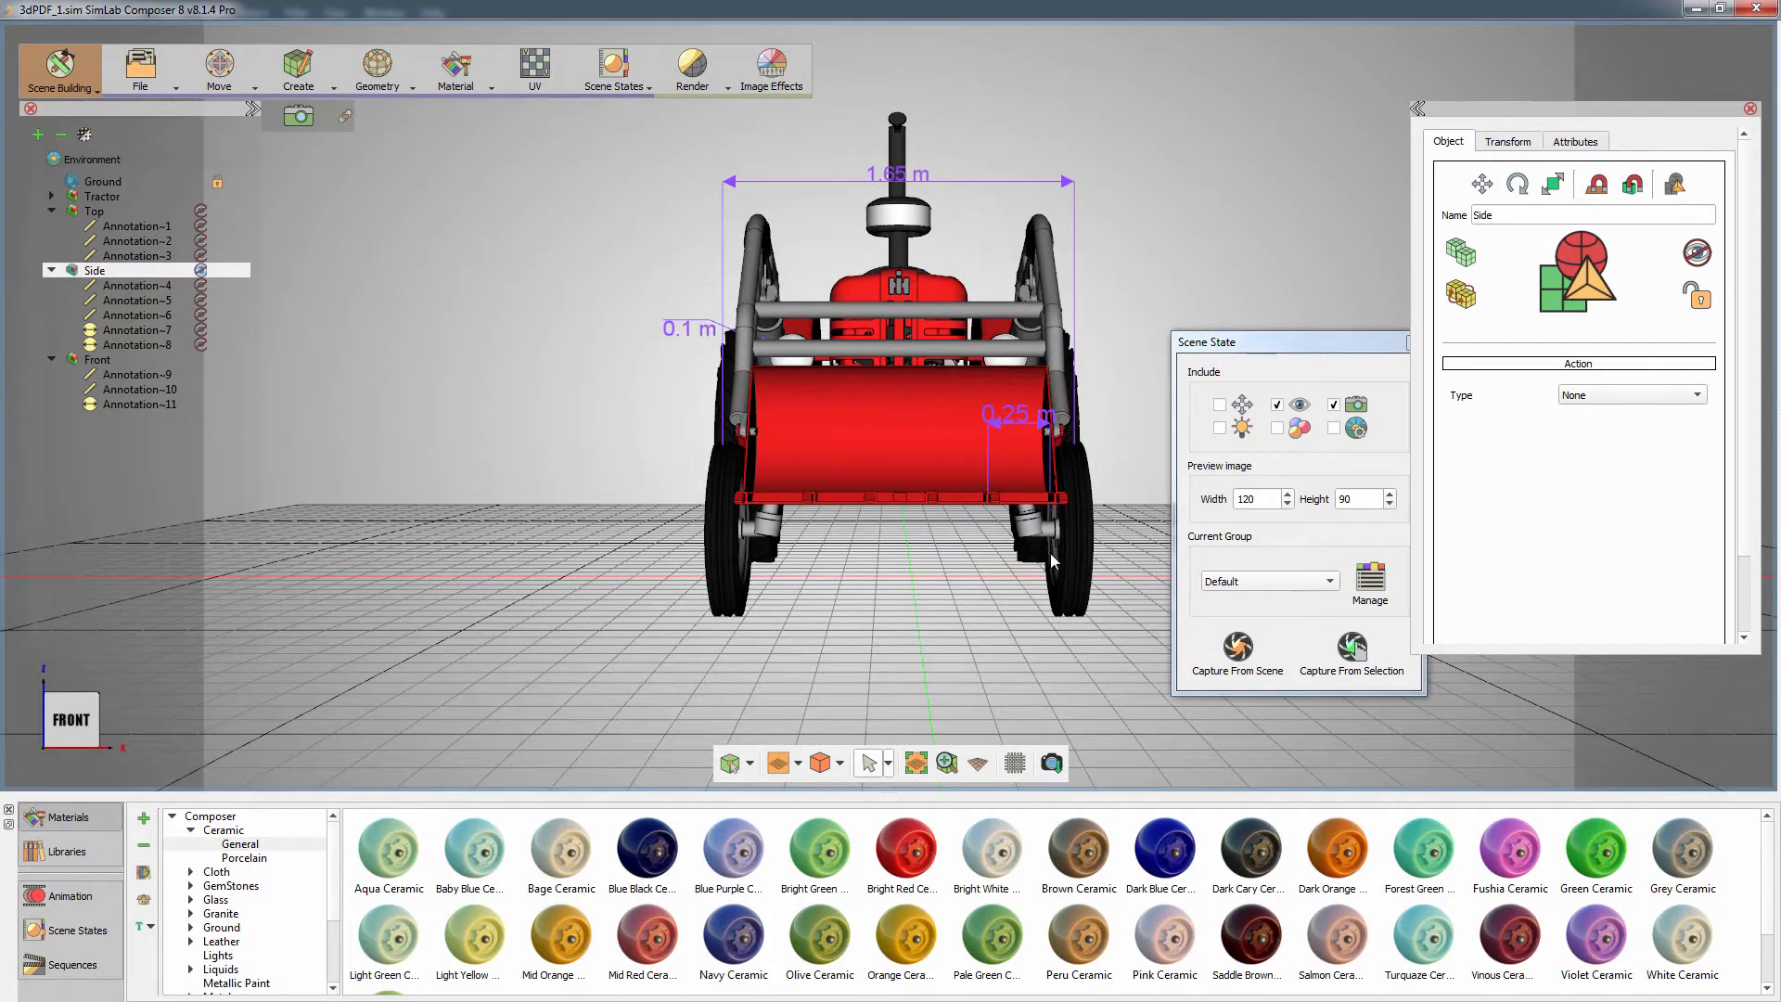
click(1239, 647)
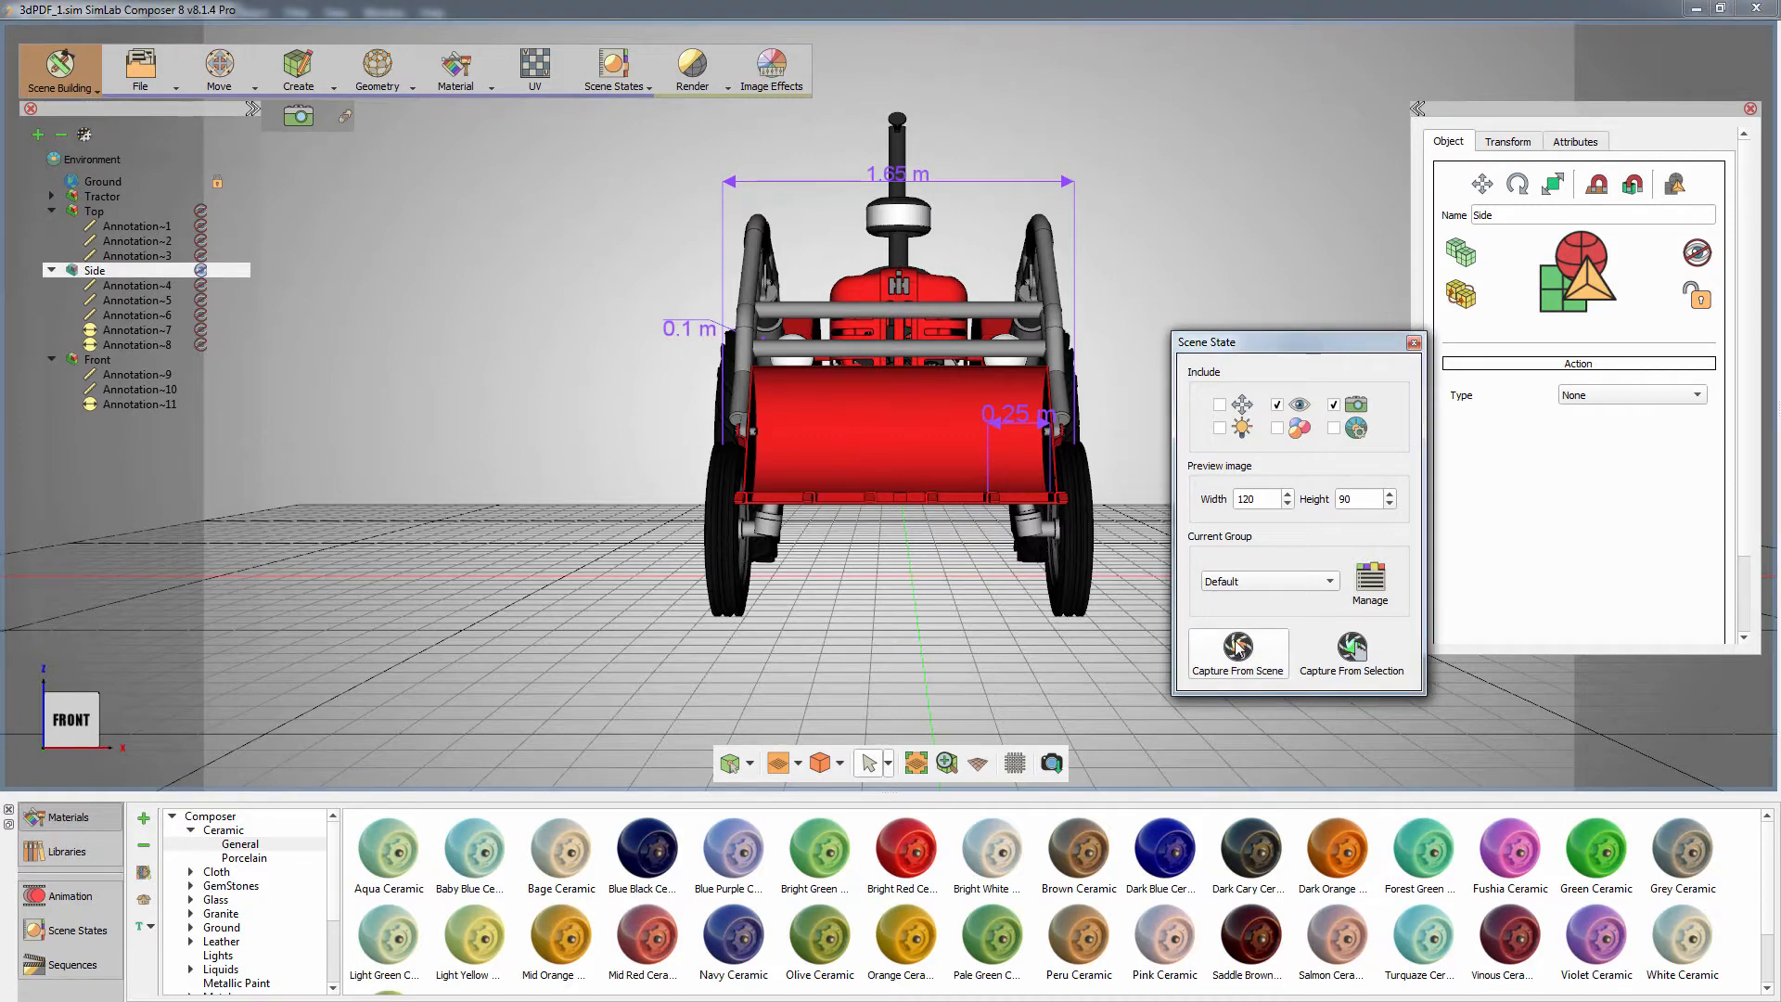
- Make the Top annotation group visible and hide the Front annotation group
click(97, 213)
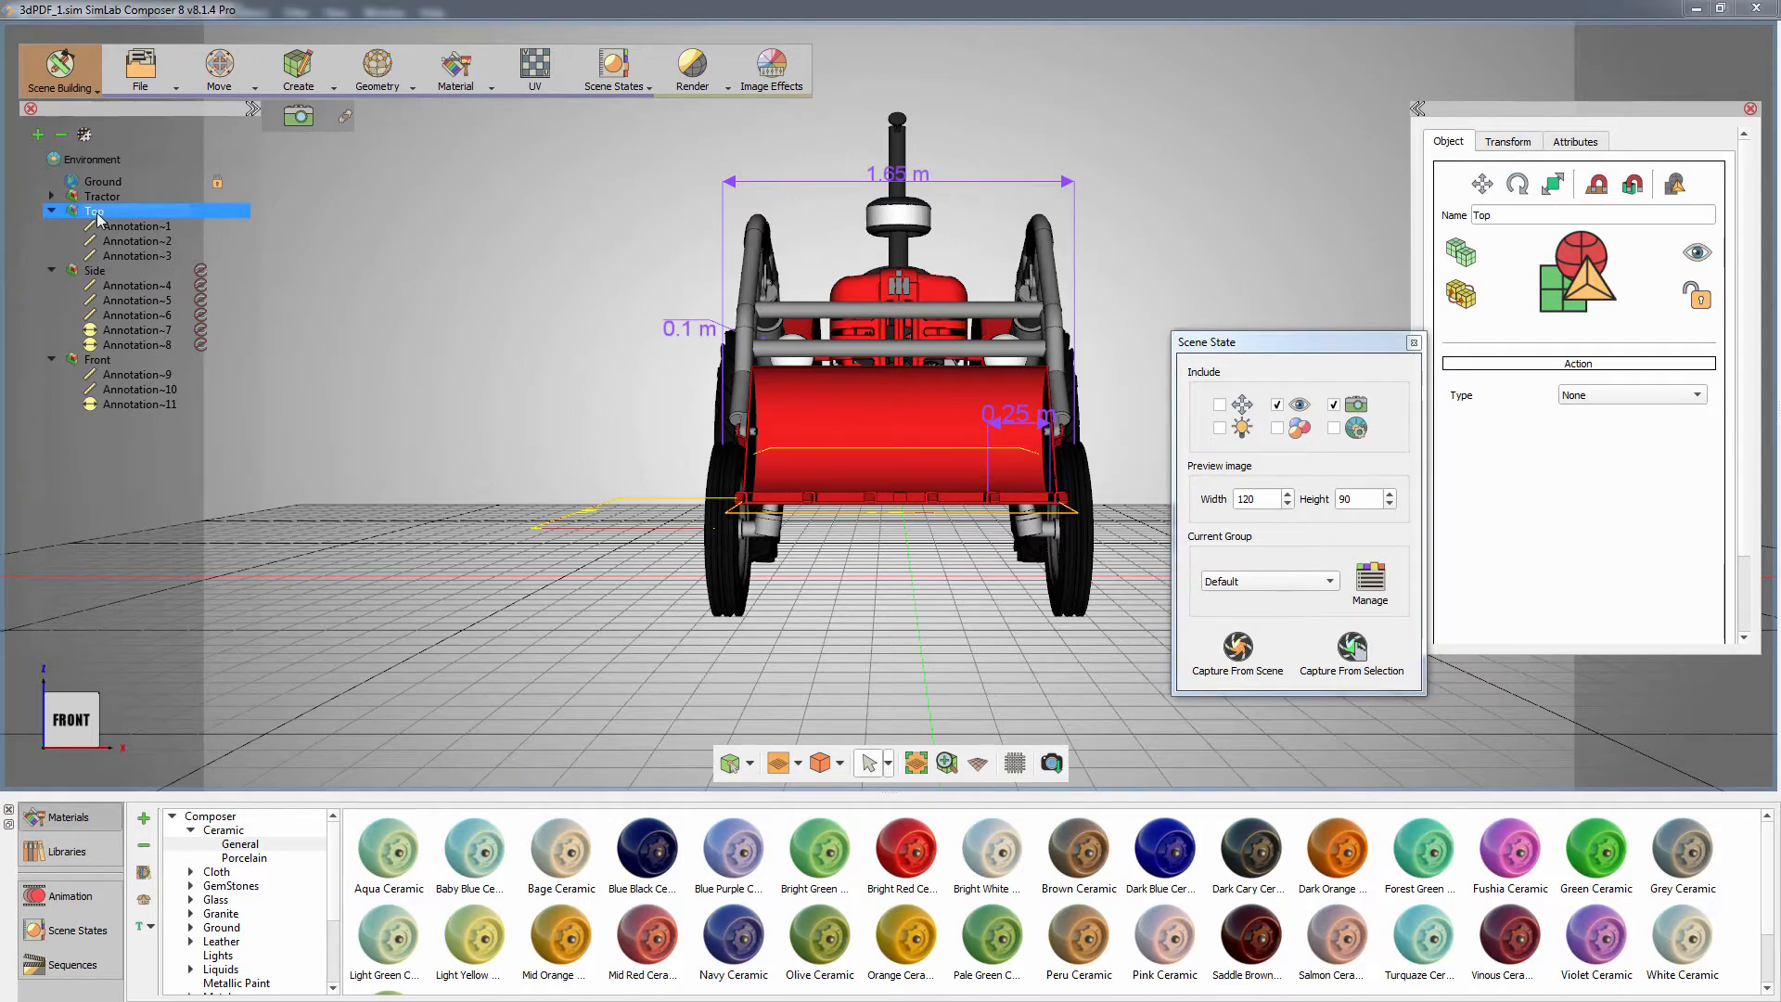
click(108, 271)
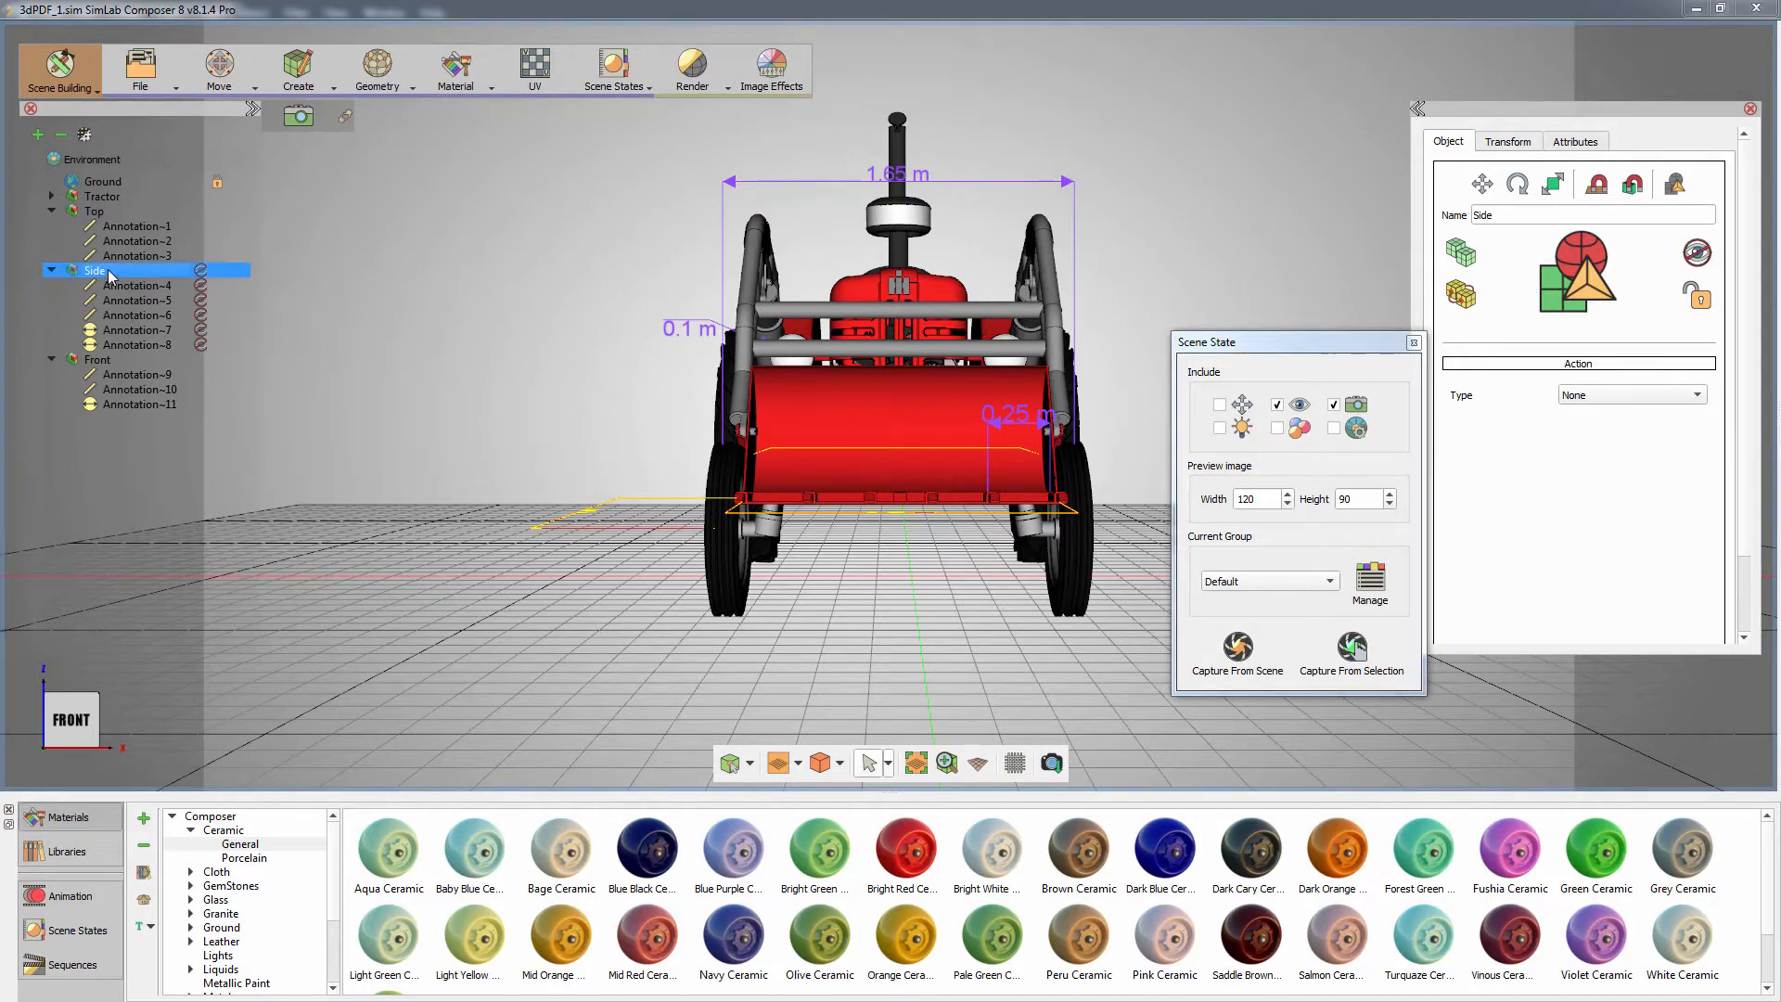
click(106, 361)
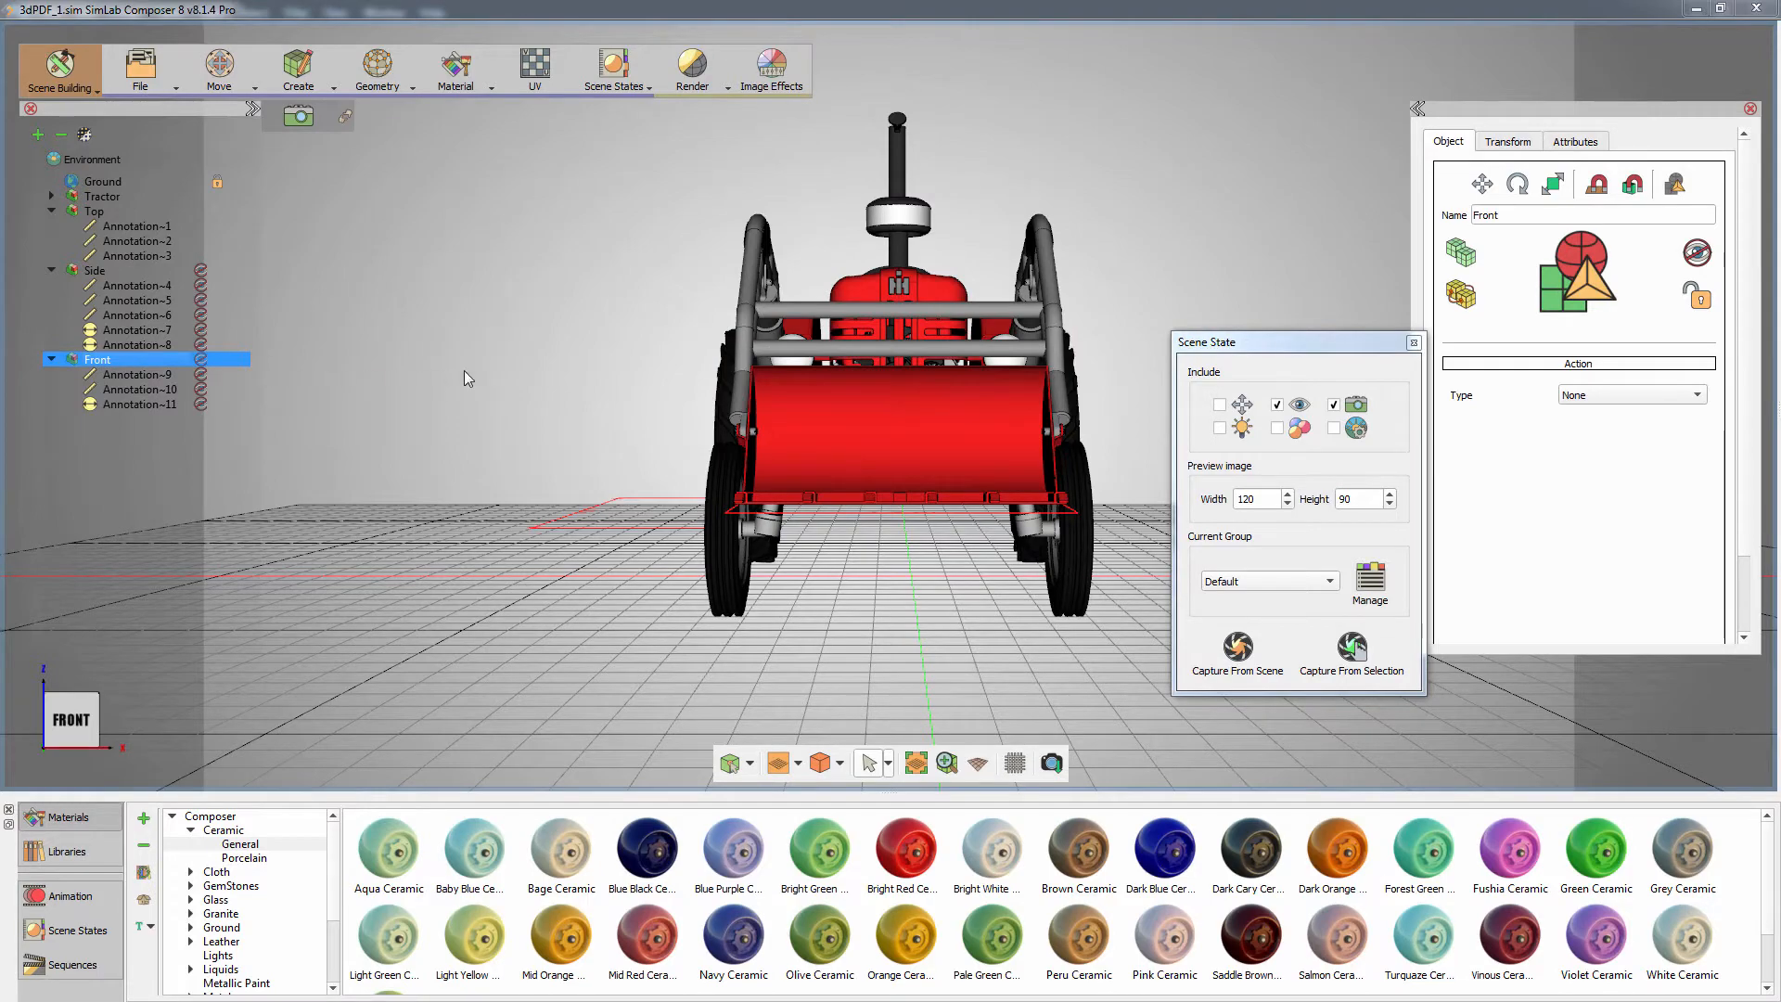
- Capture a scene state from the Top view, rotated so the tractor lies horizontally with its bucket facing left
middle_drag(498, 367, 448, 458)
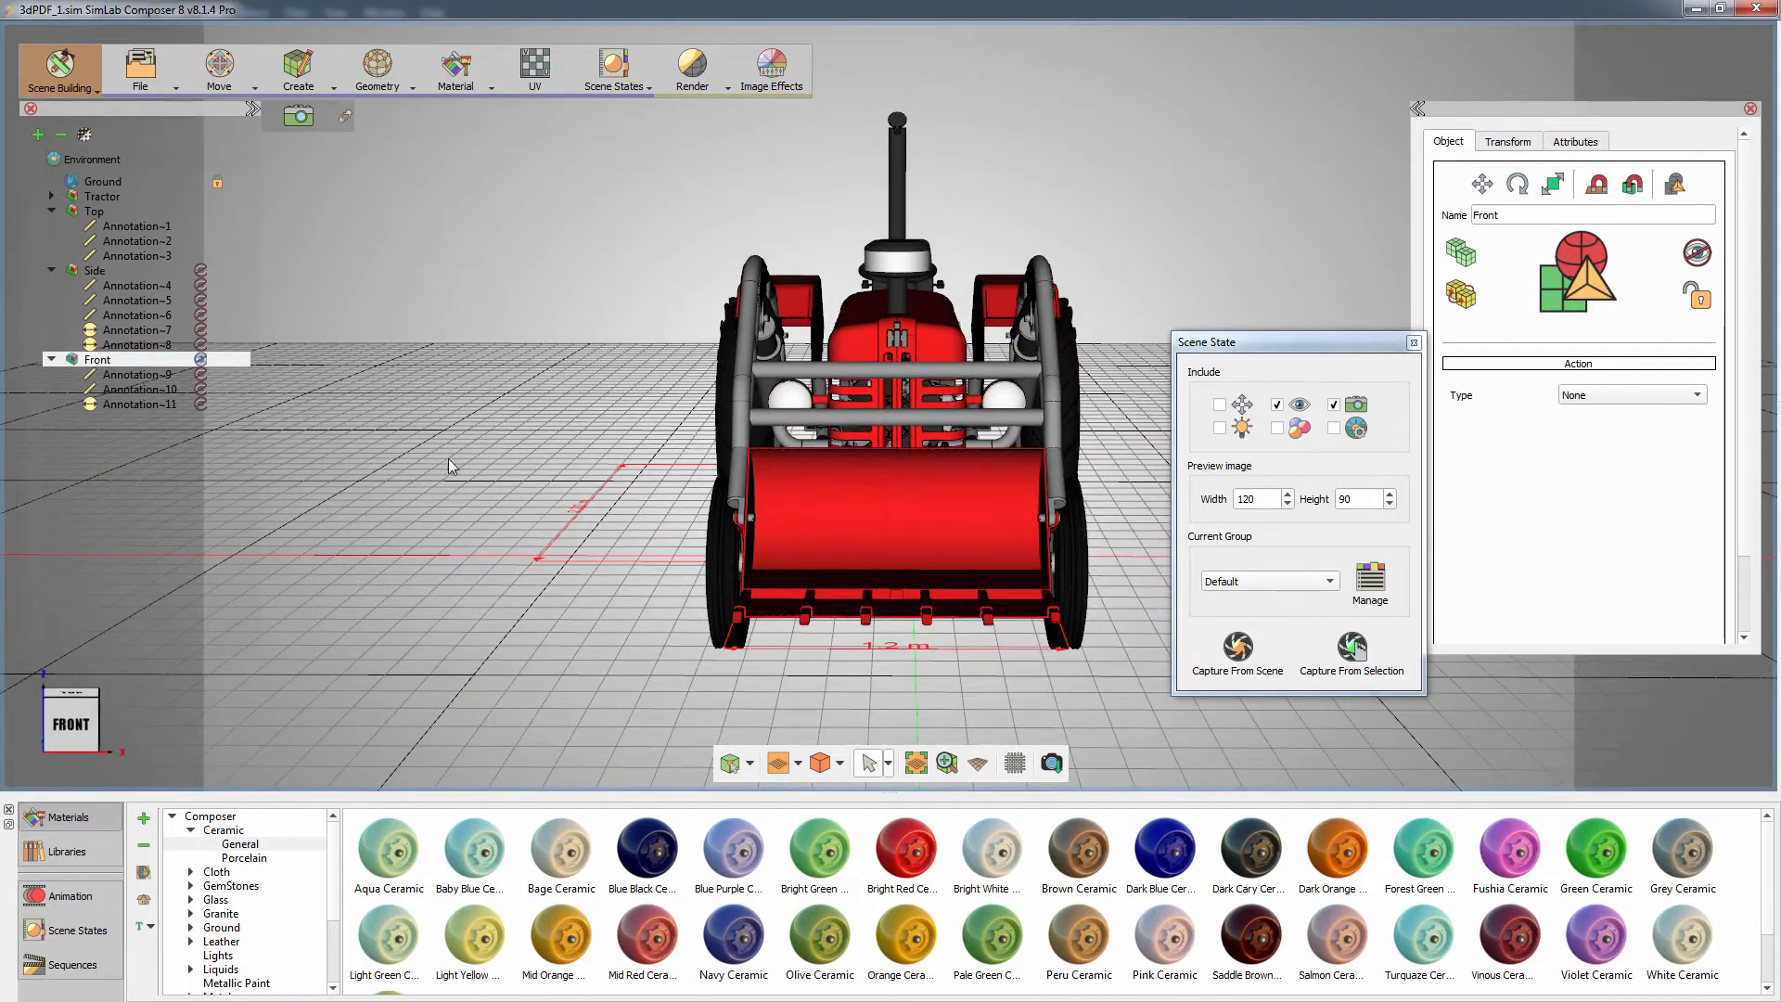
click(90, 696)
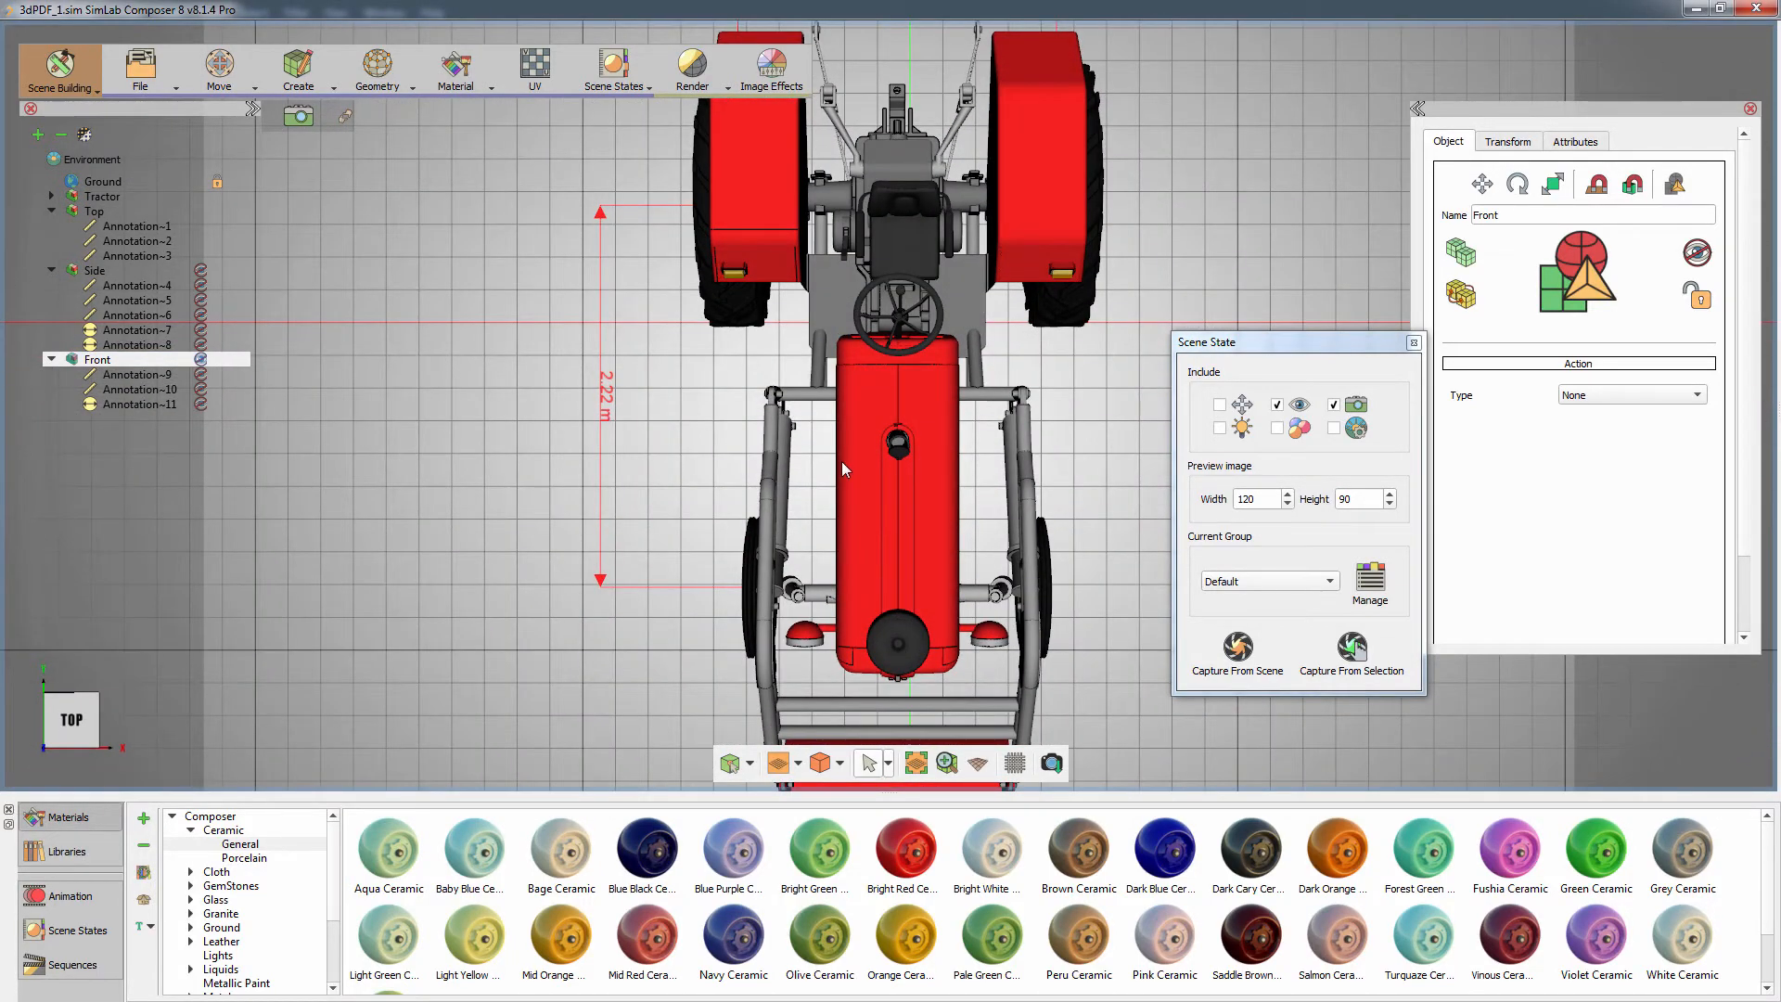
scroll(842, 460, down, 3)
middle_drag(1066, 543, 661, 576)
click(87, 710)
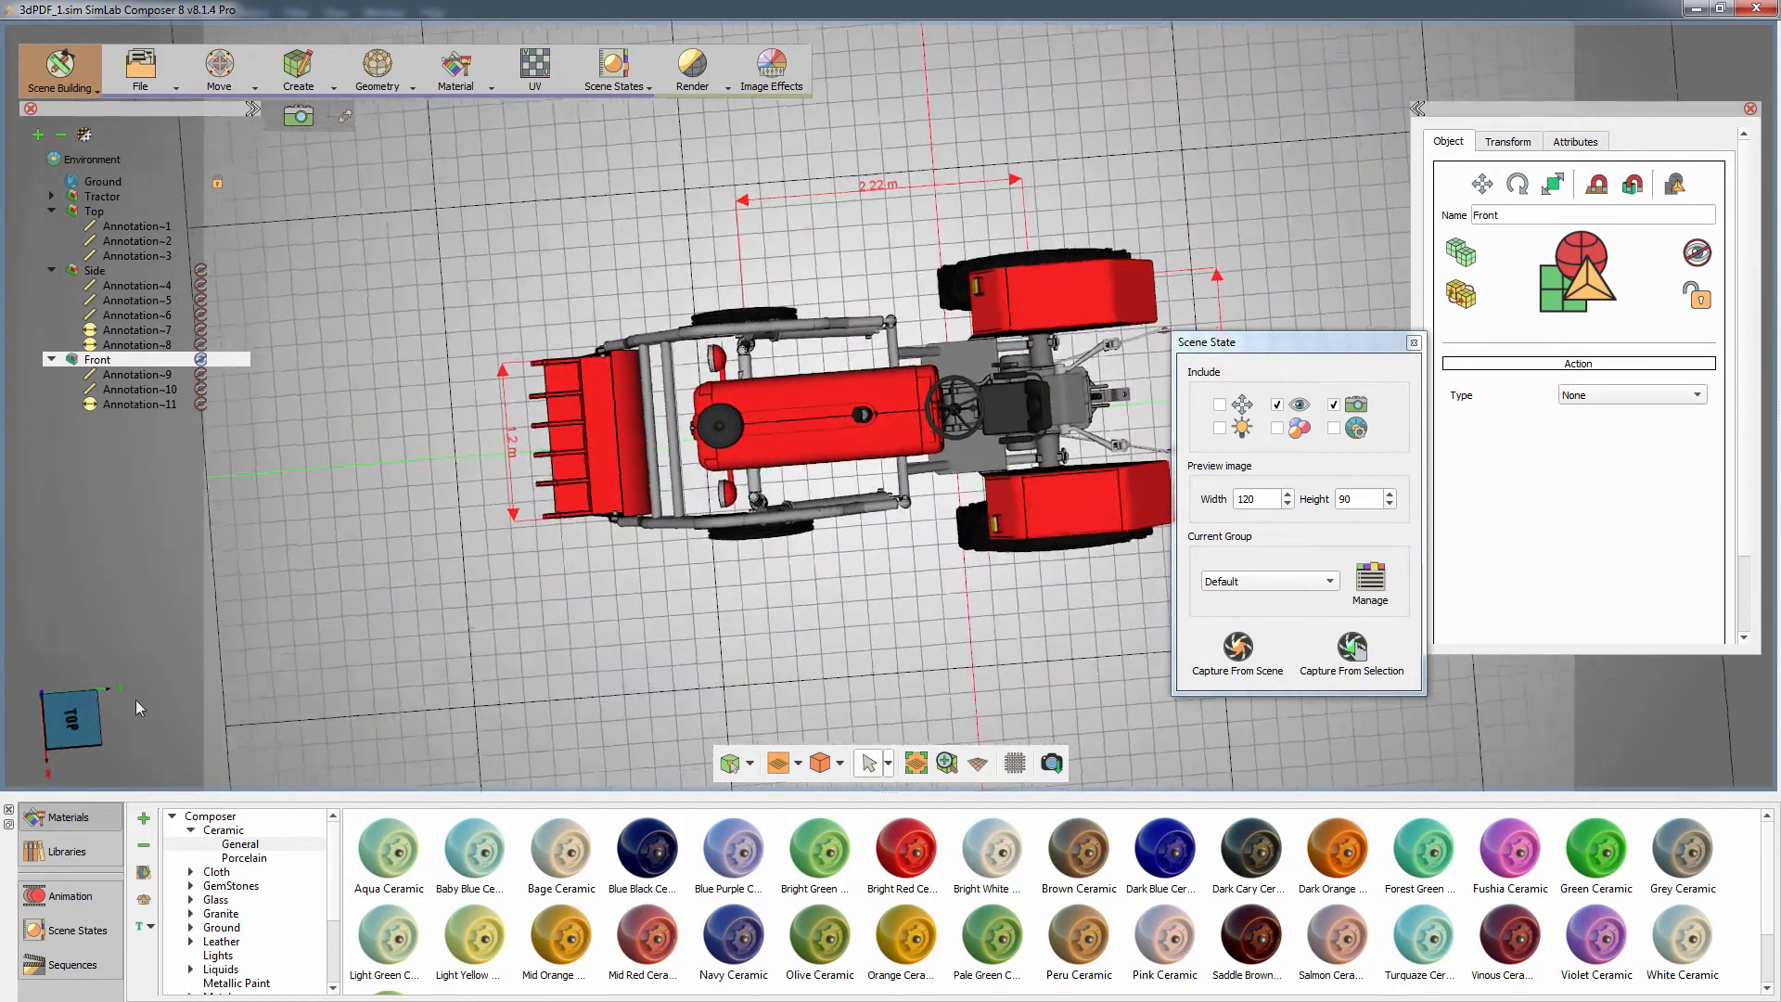
scroll(850, 496, up, 2)
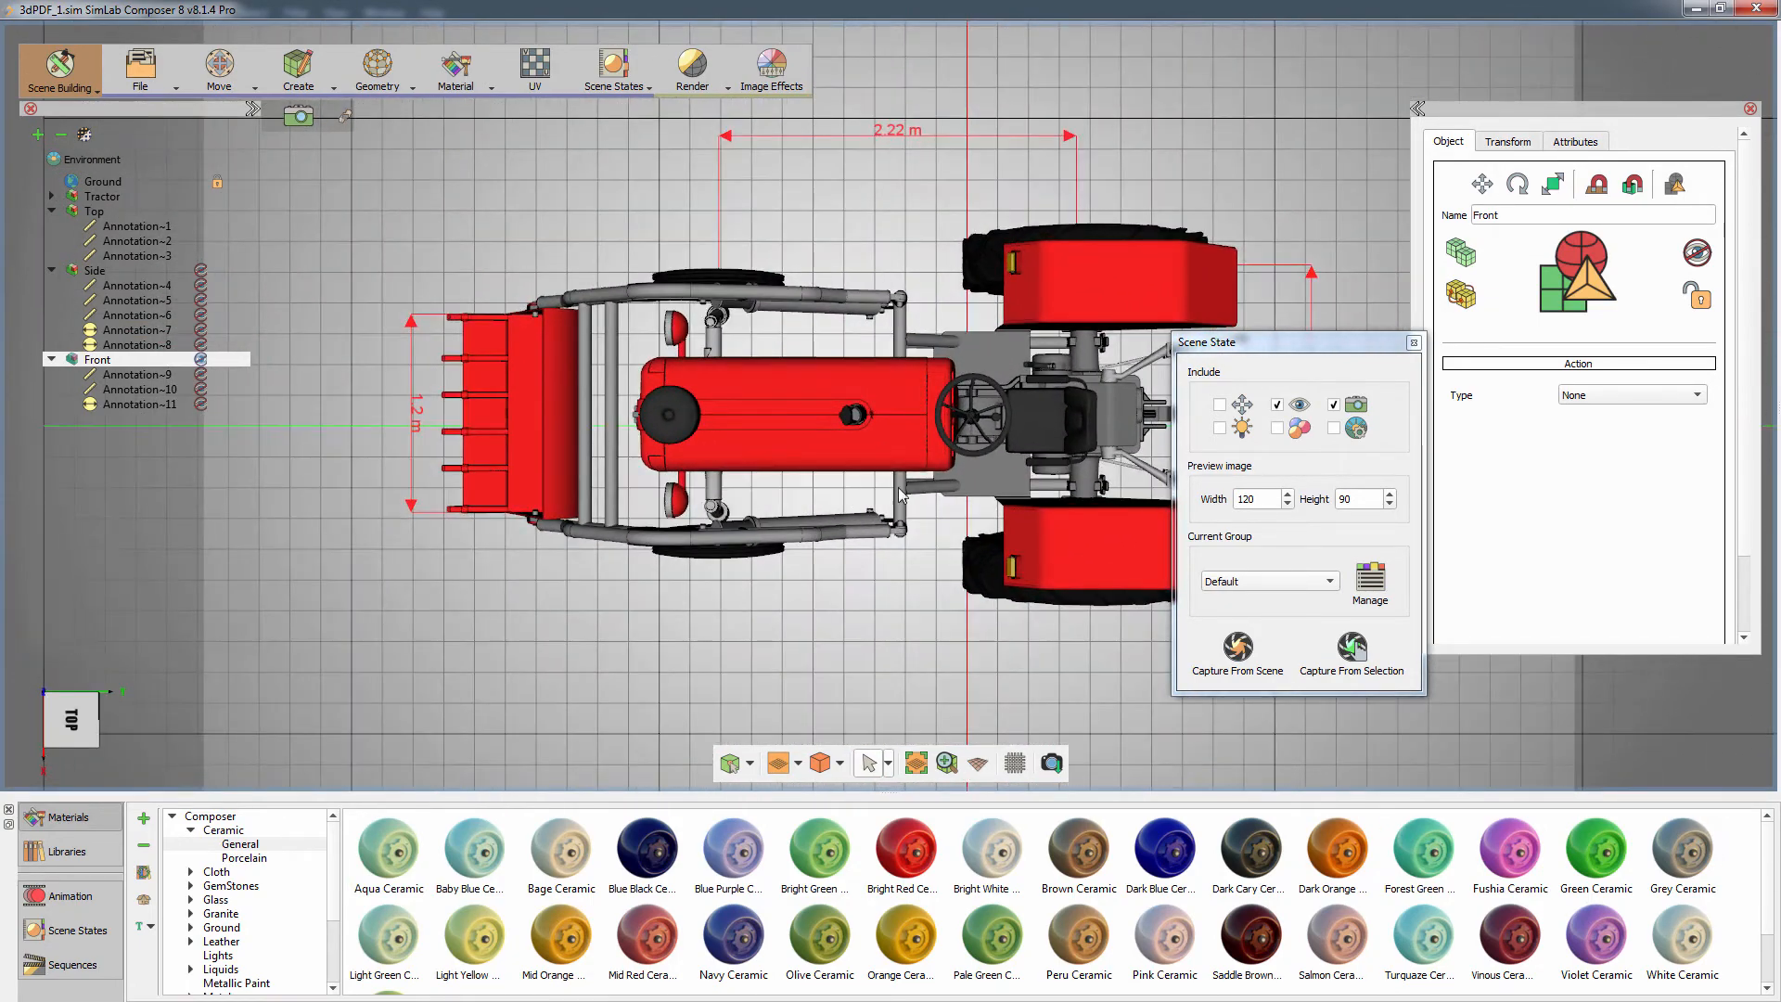
click(1238, 647)
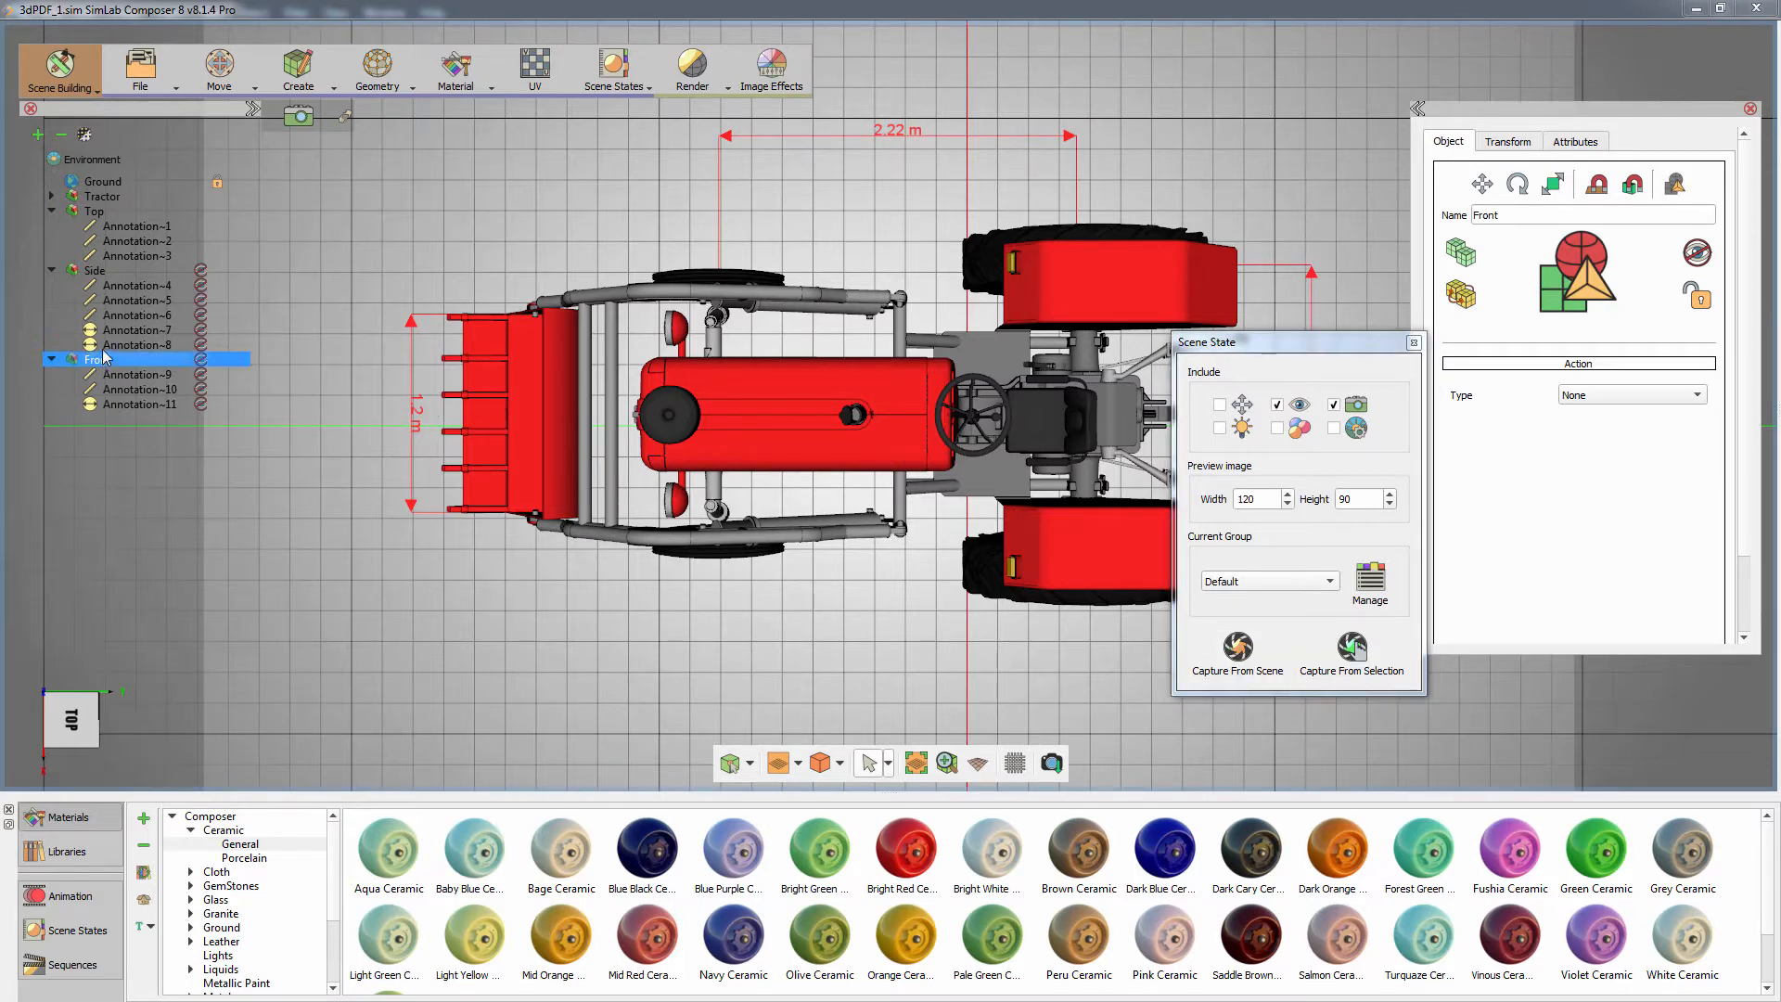
- Make the Side annotation group visible and hide the Top annotation group
click(97, 275)
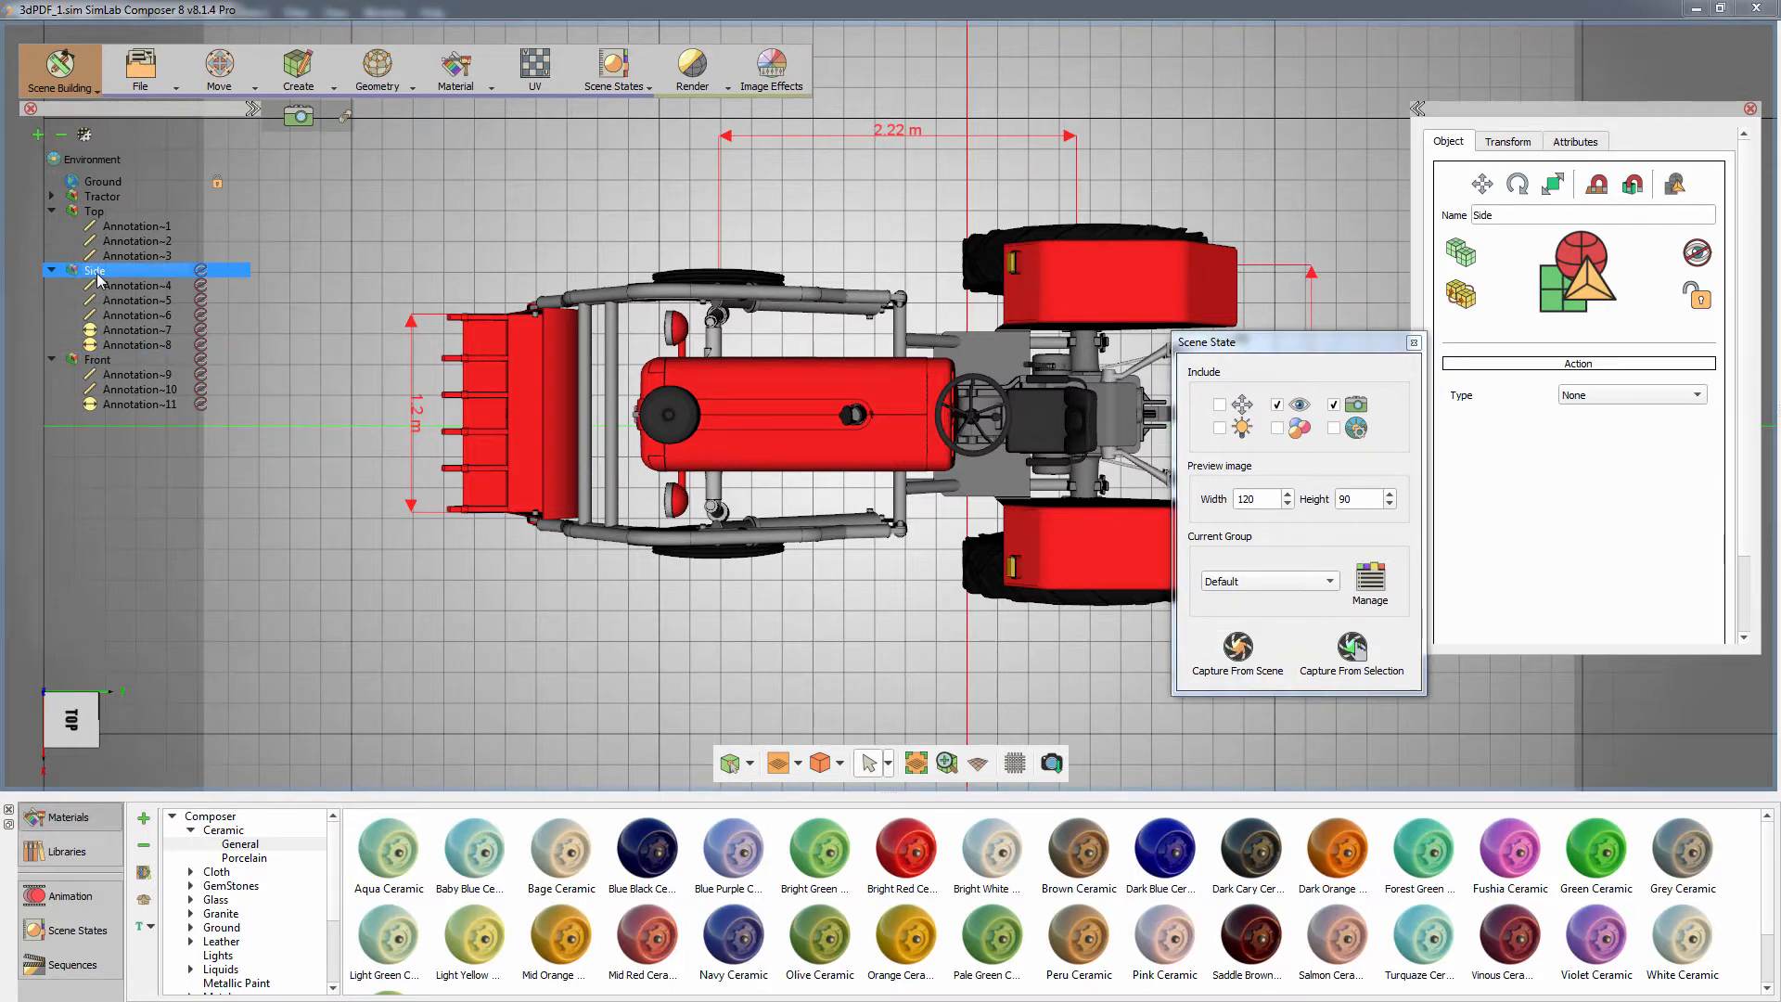
click(95, 213)
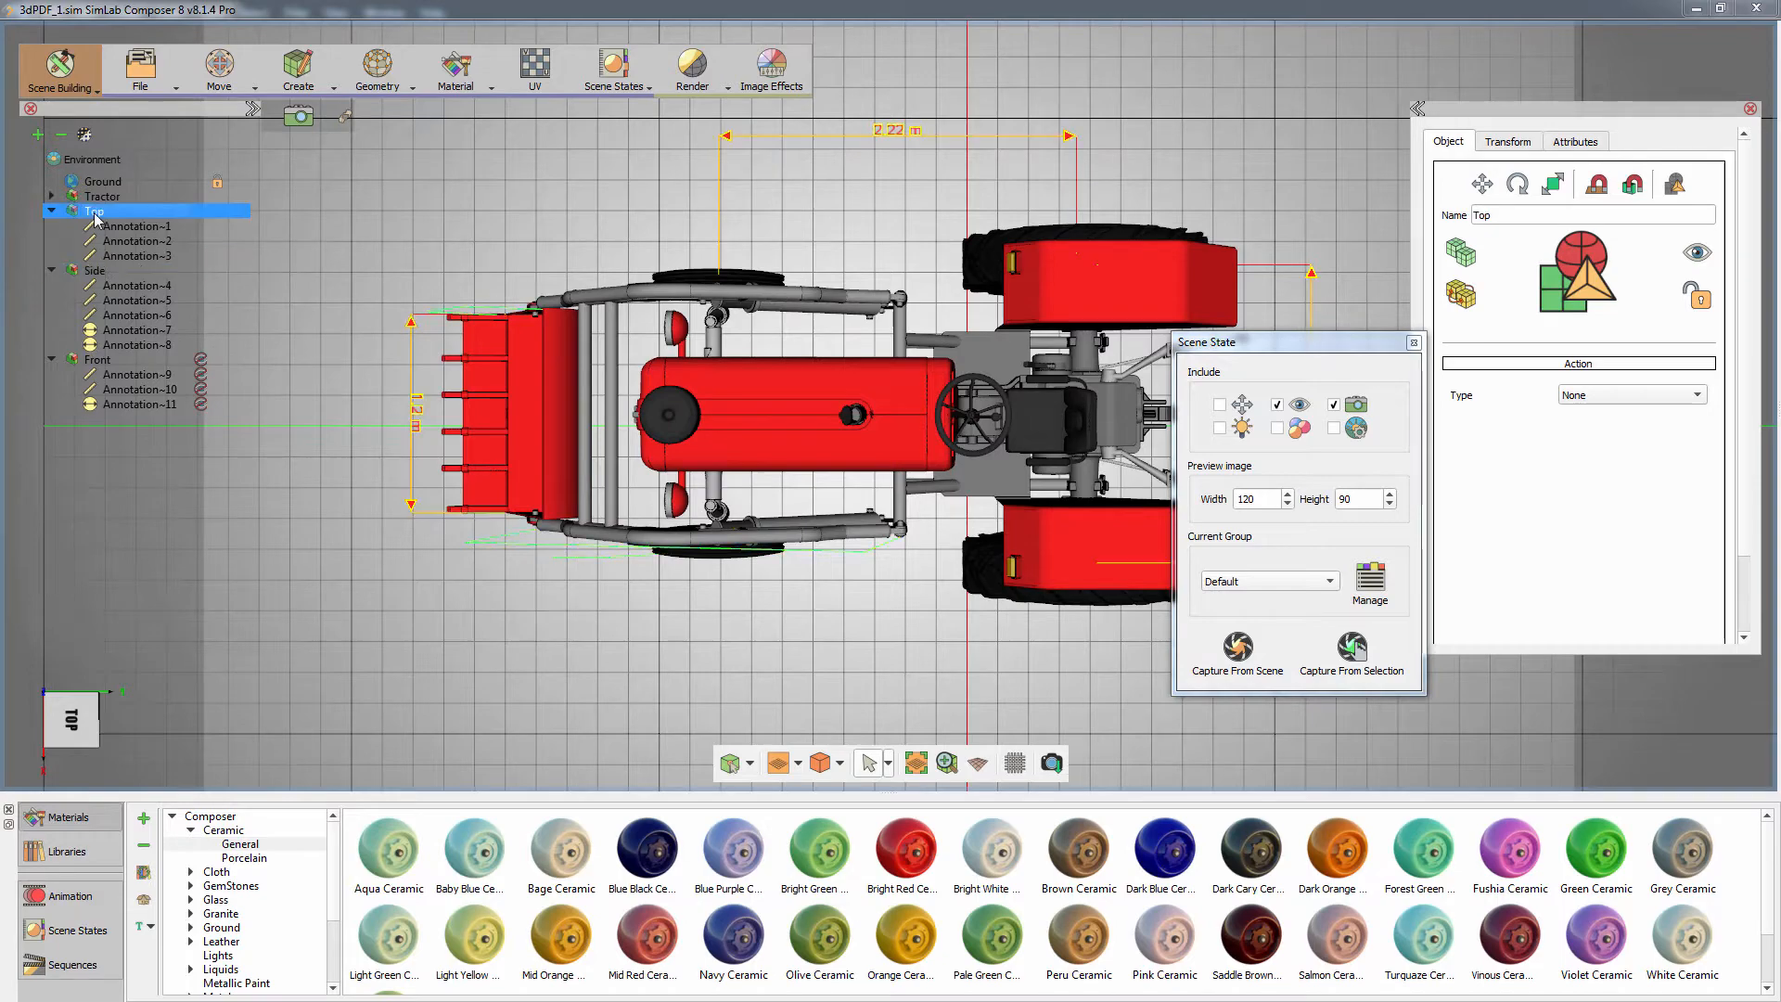
key(h)
click(820, 599)
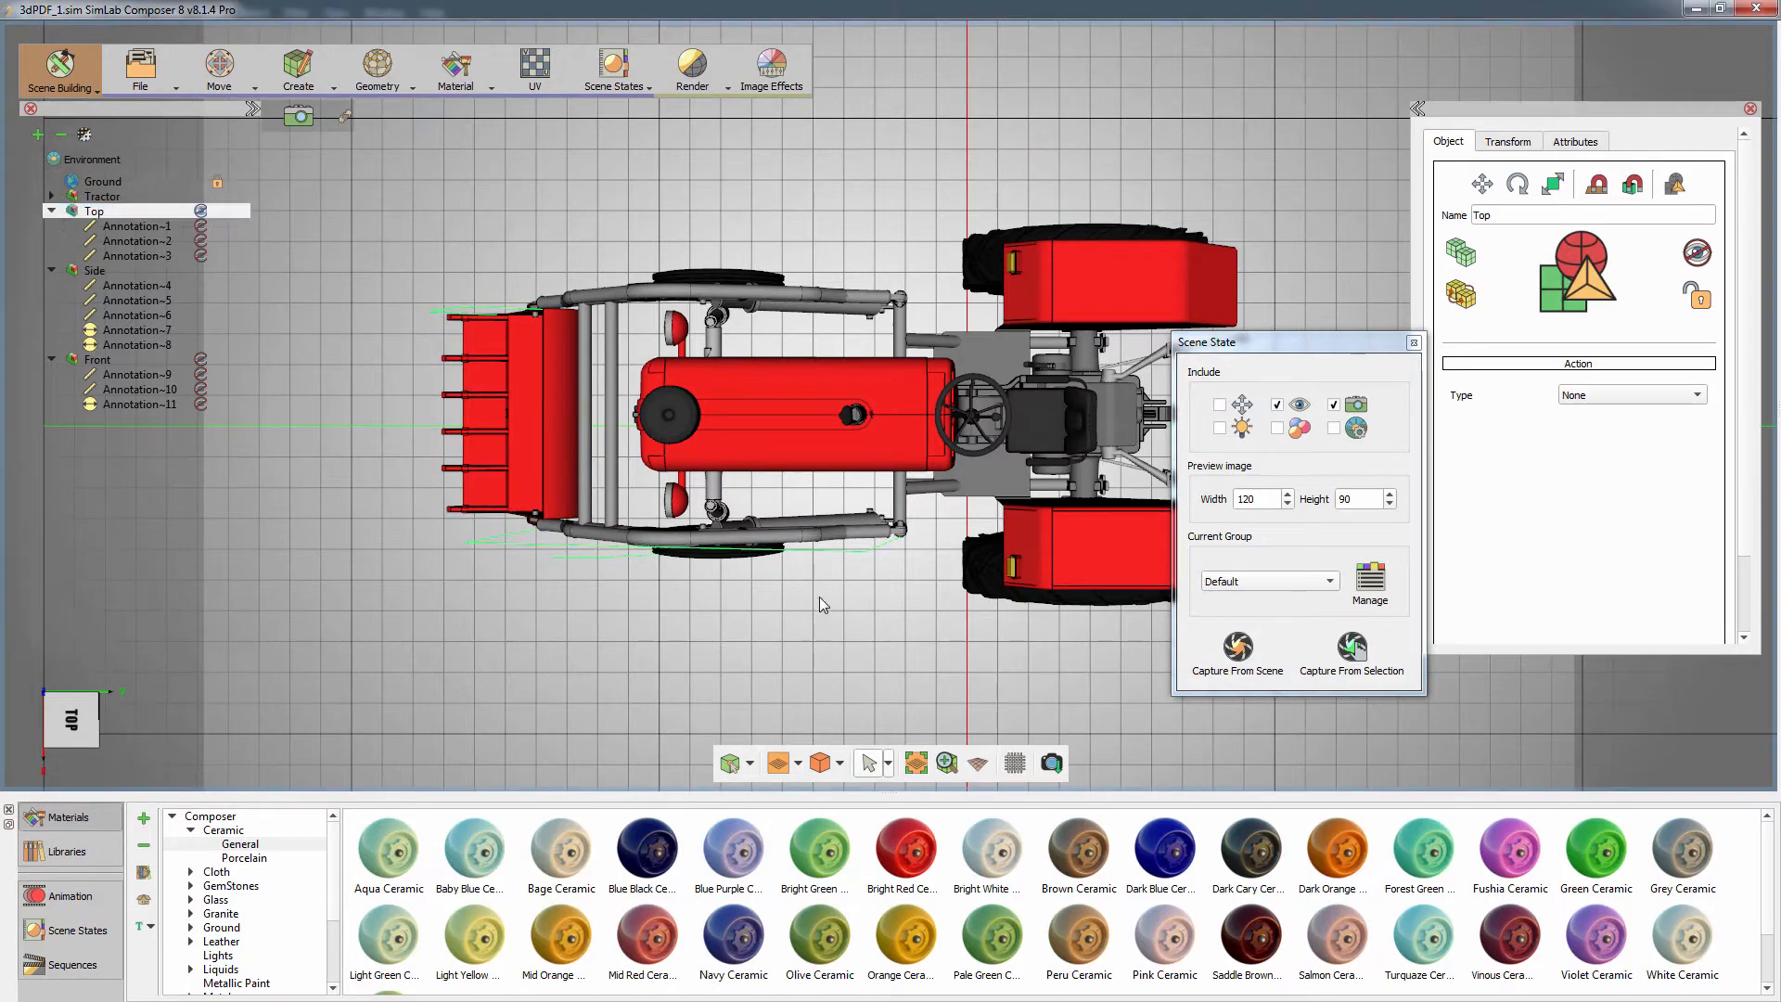
- Capture a scene state of the tractor from the Right view with only the Side annotations shown
drag(820, 598, 816, 367)
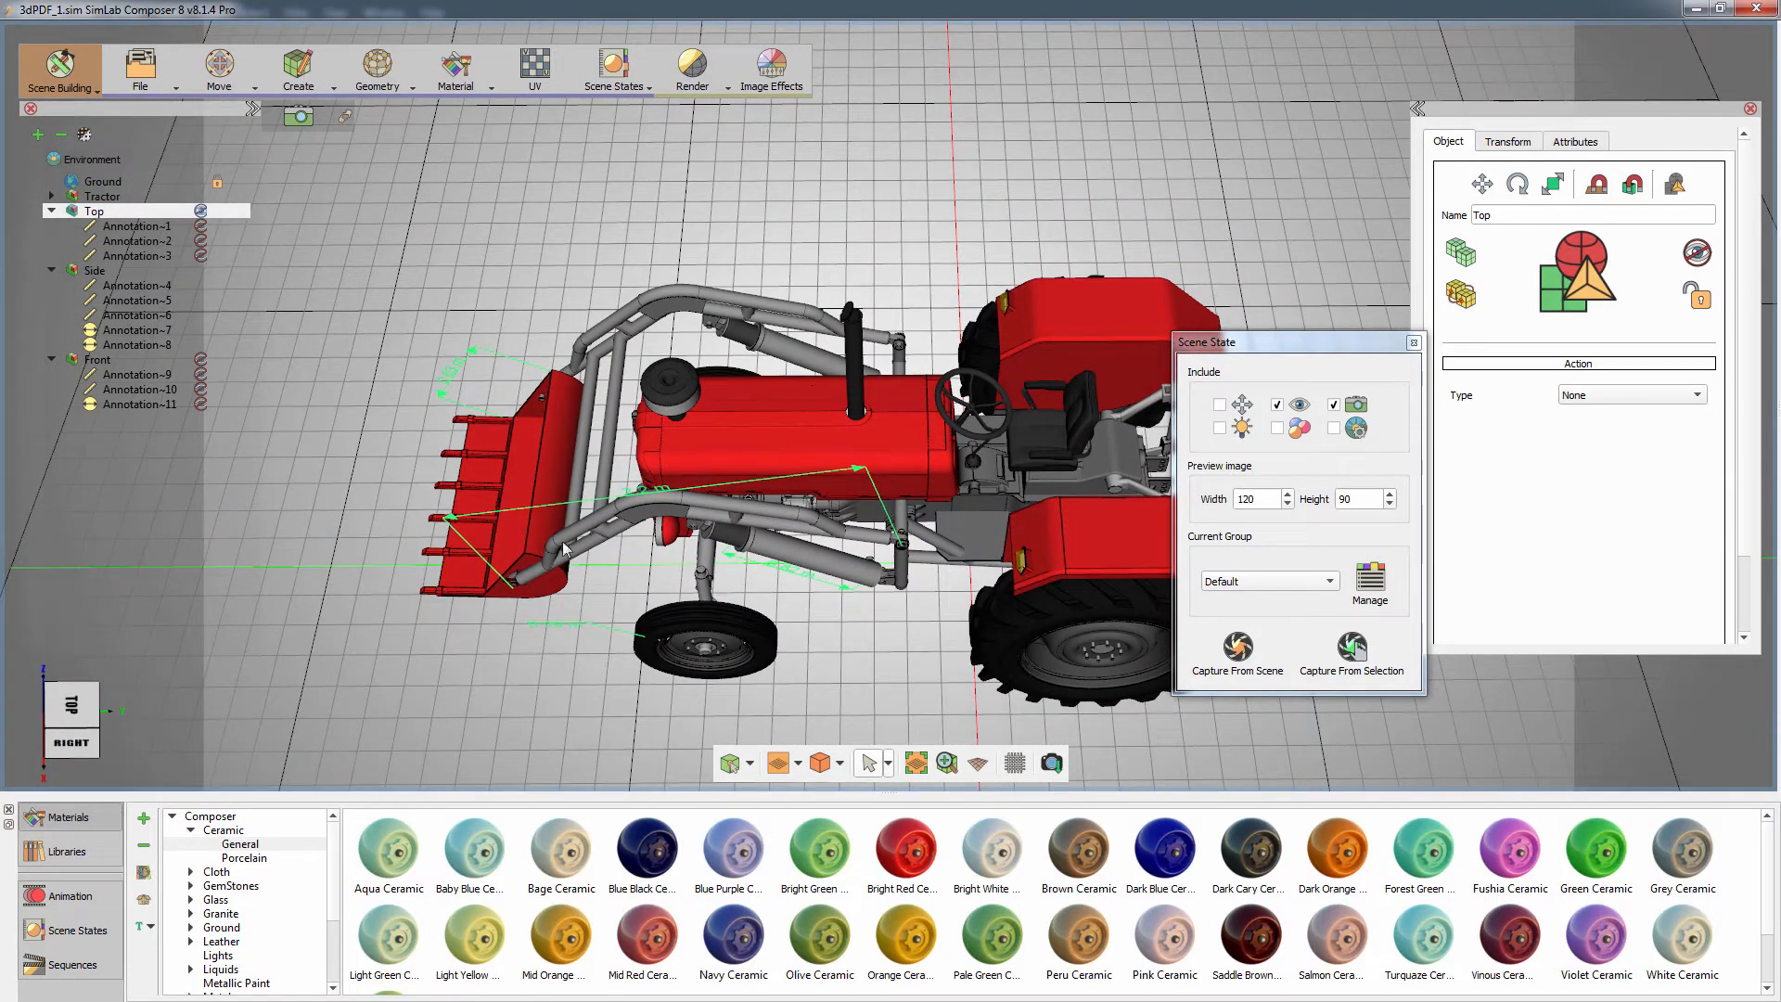
click(87, 743)
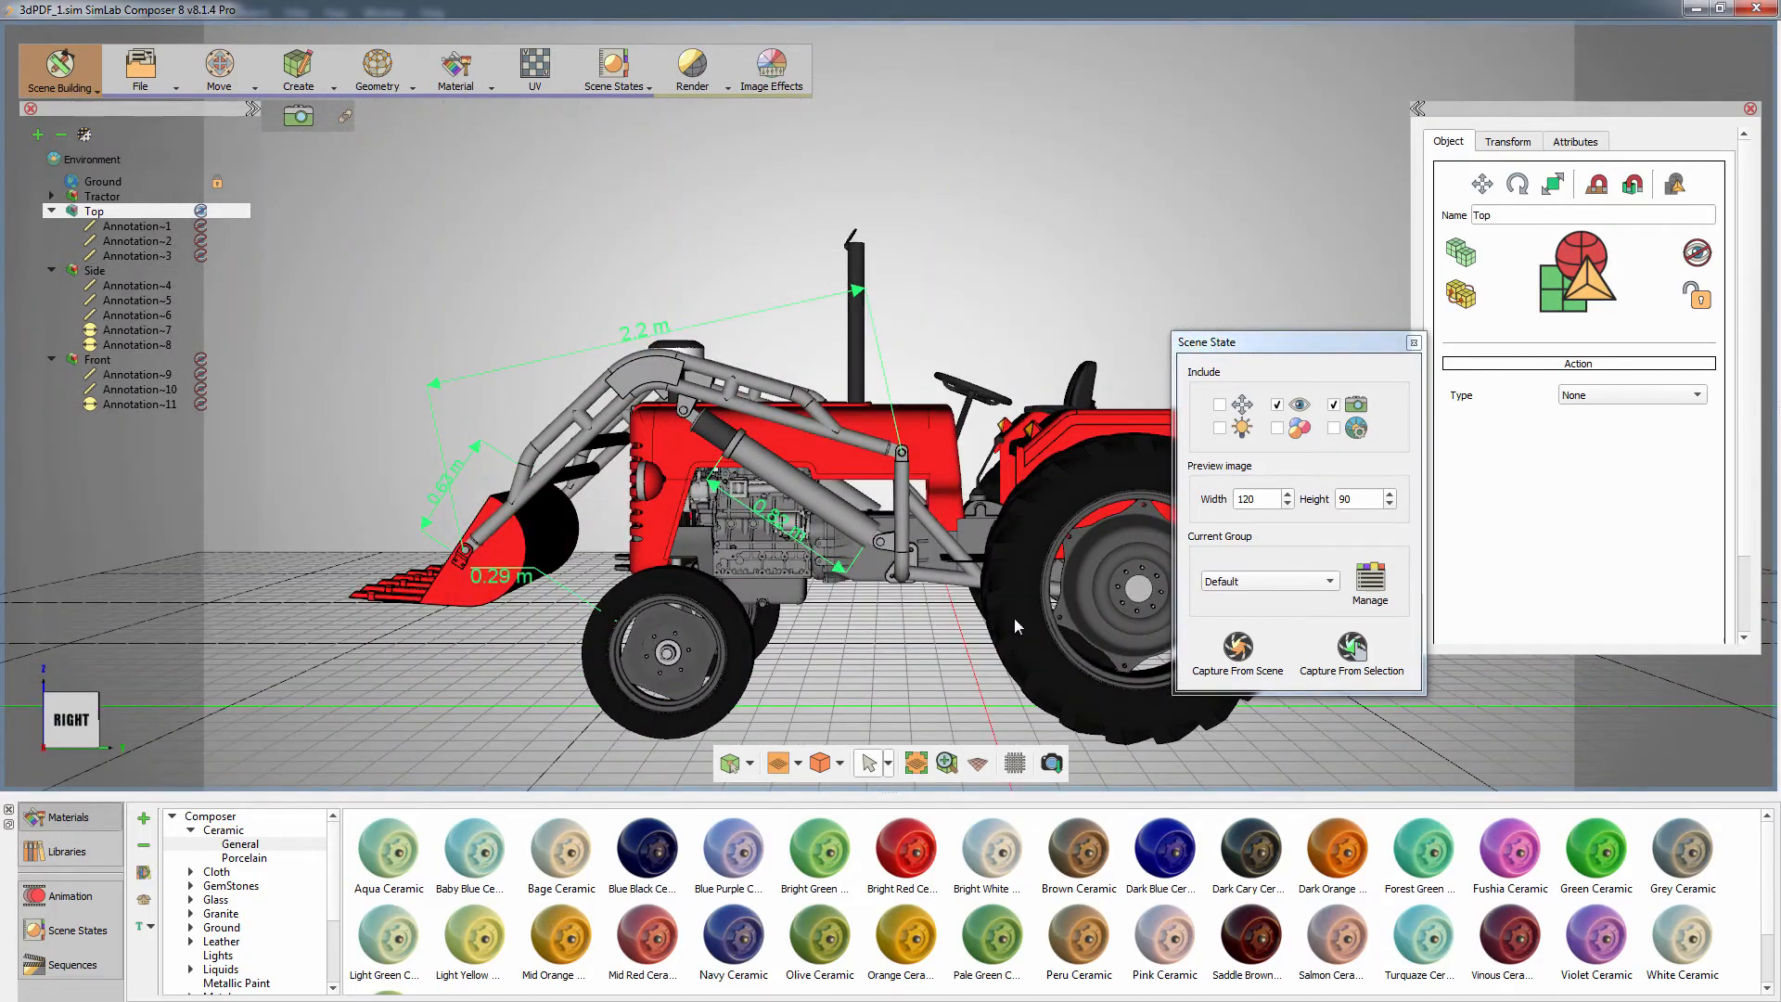
click(1230, 646)
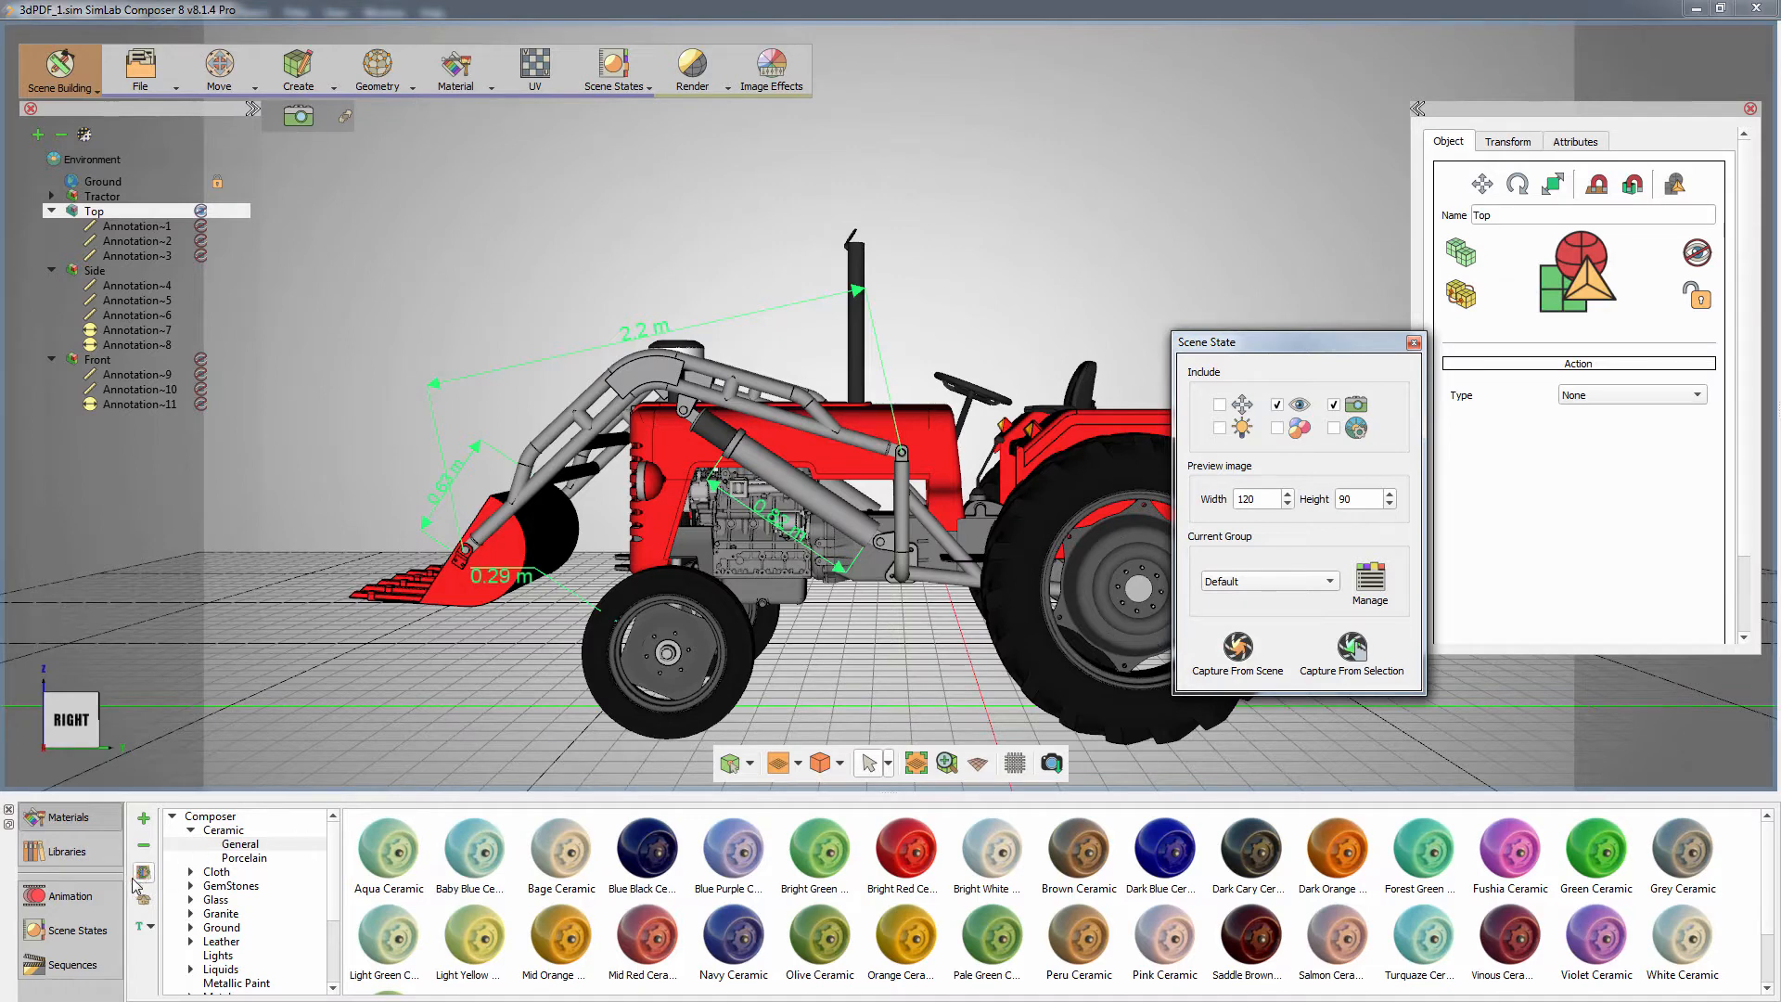
- Show the list of scene states and review the captured perspective, front, top and side states
click(78, 929)
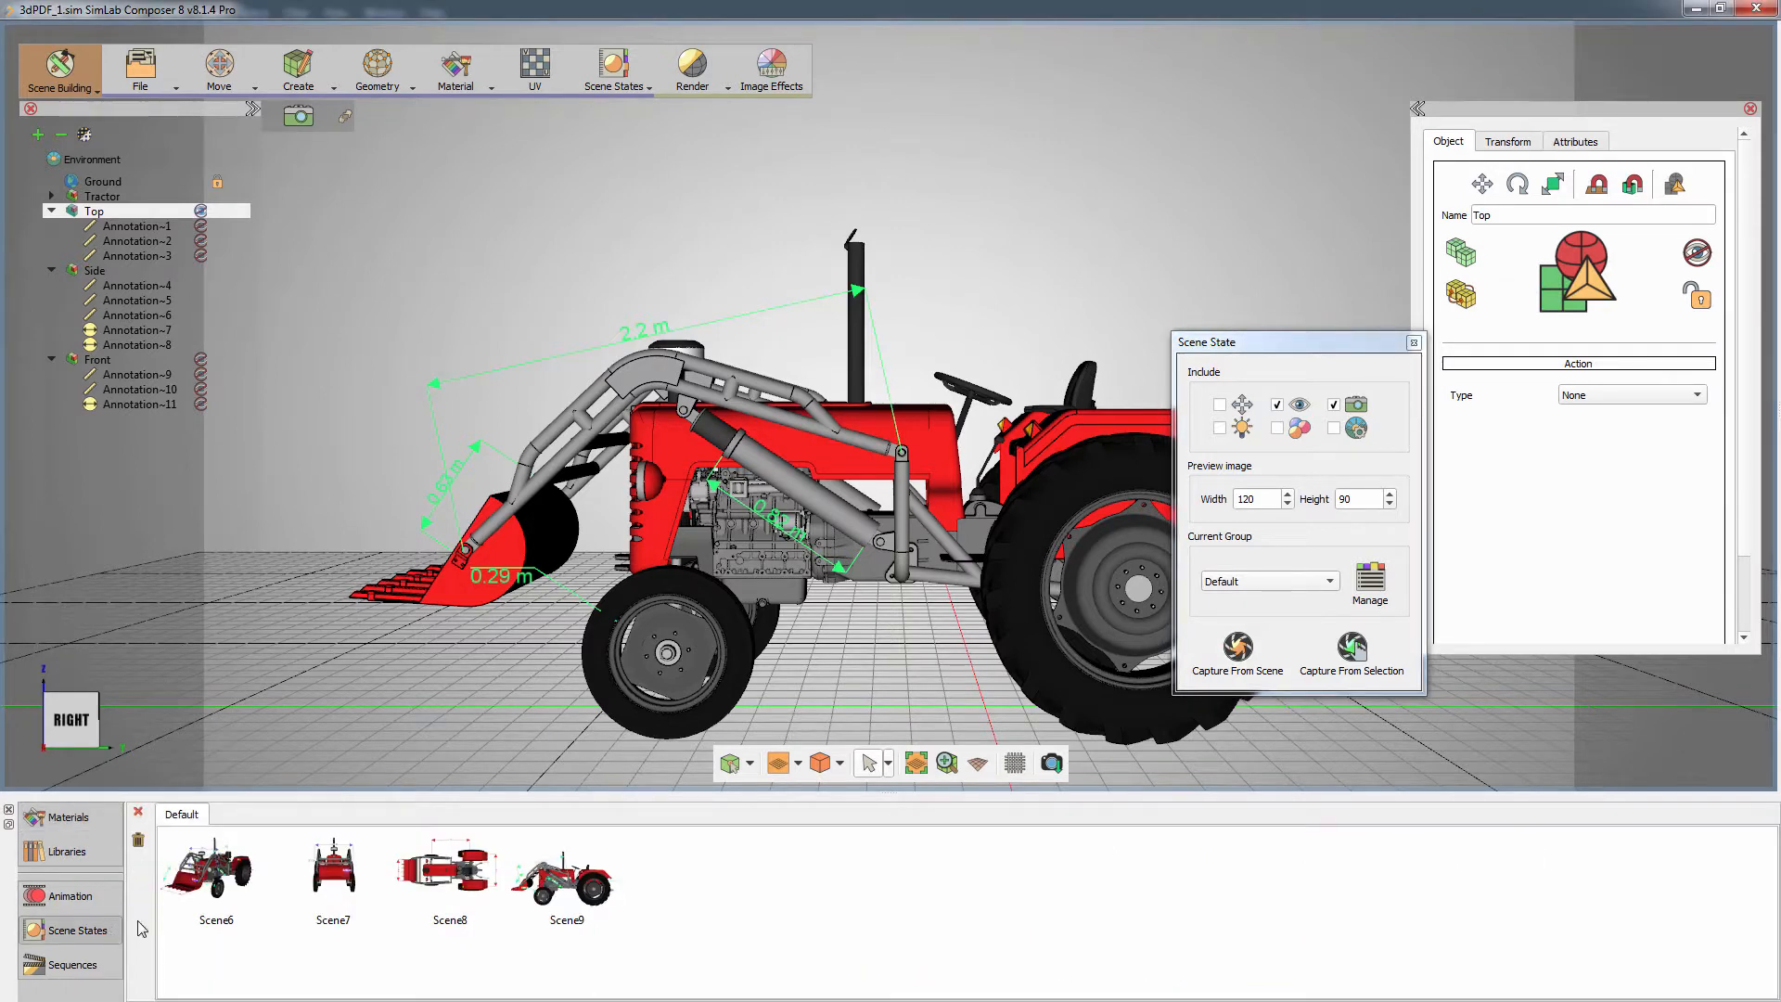
click(212, 877)
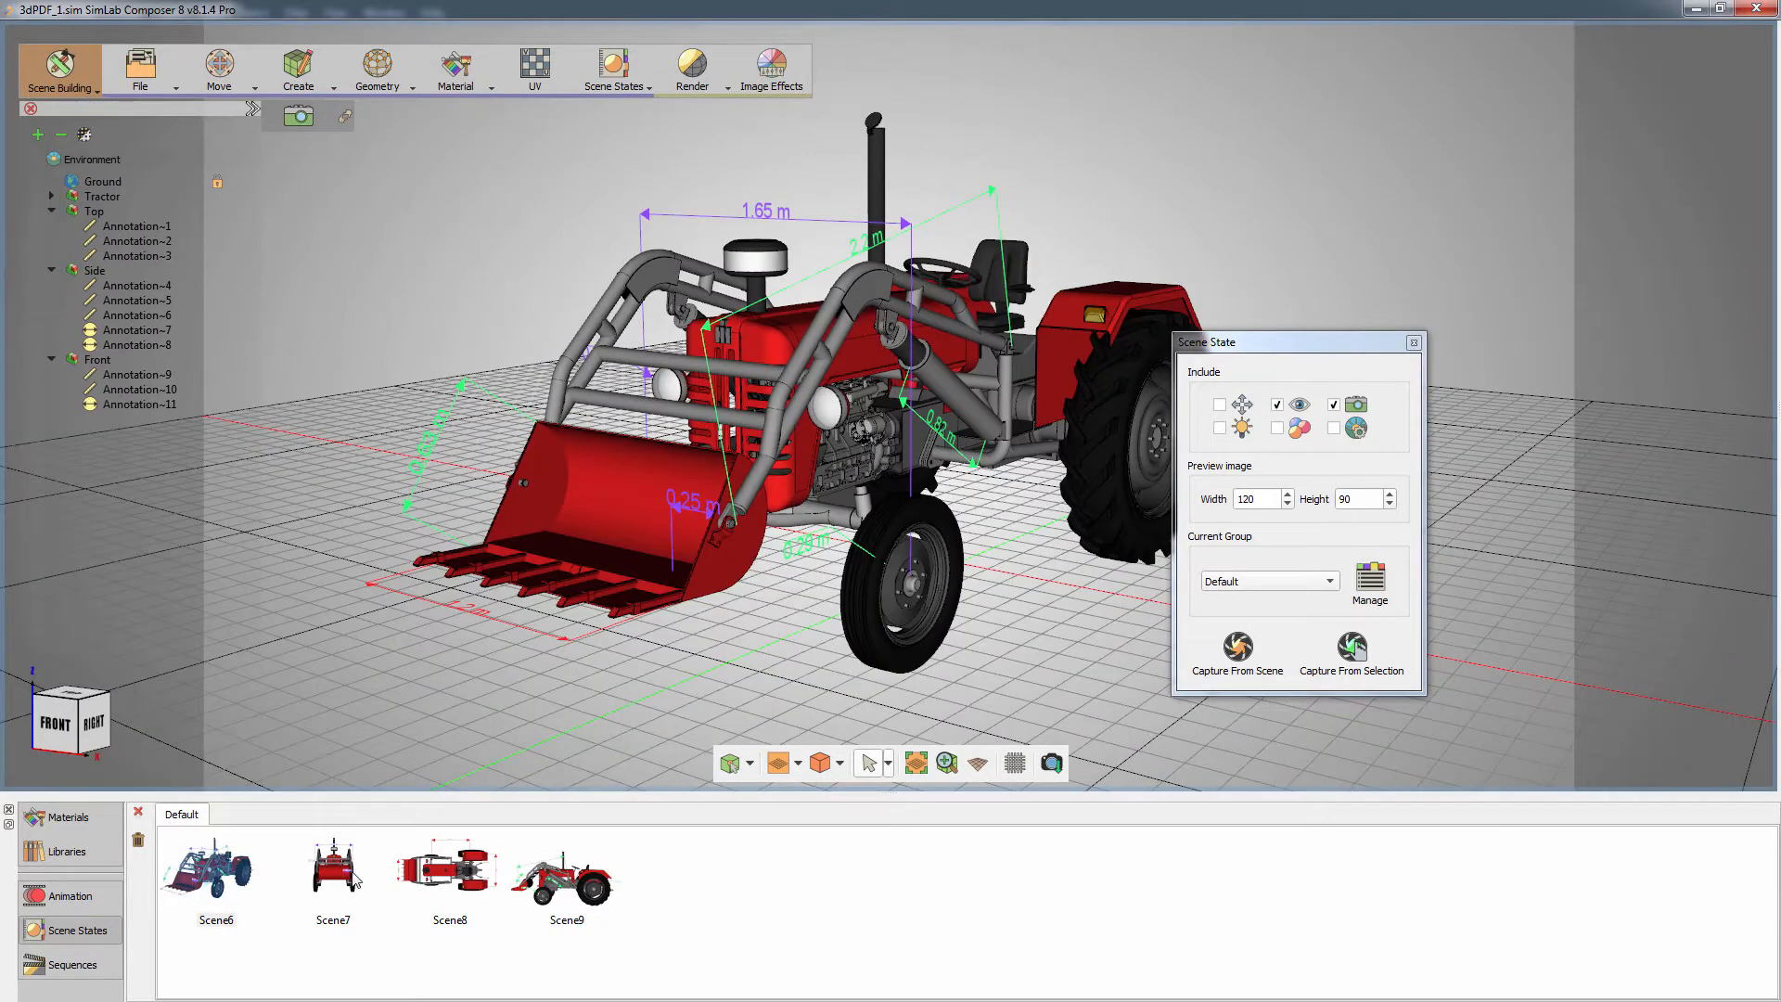
click(332, 881)
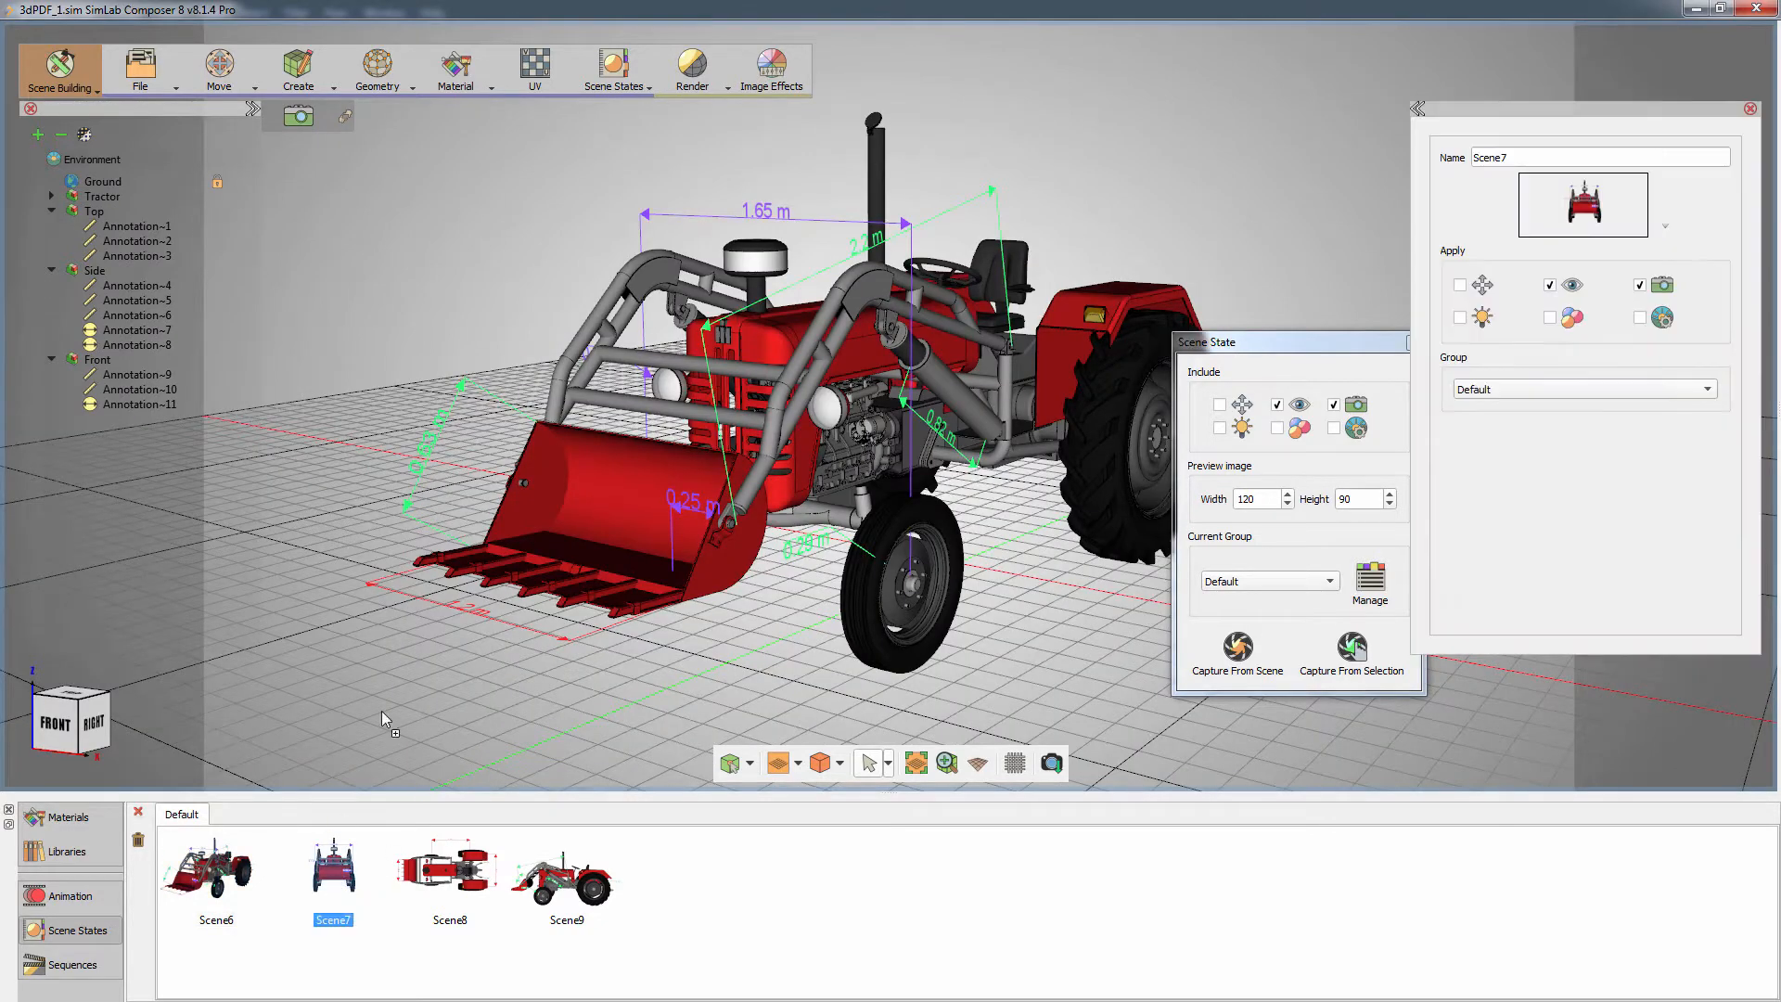
click(445, 876)
click(555, 881)
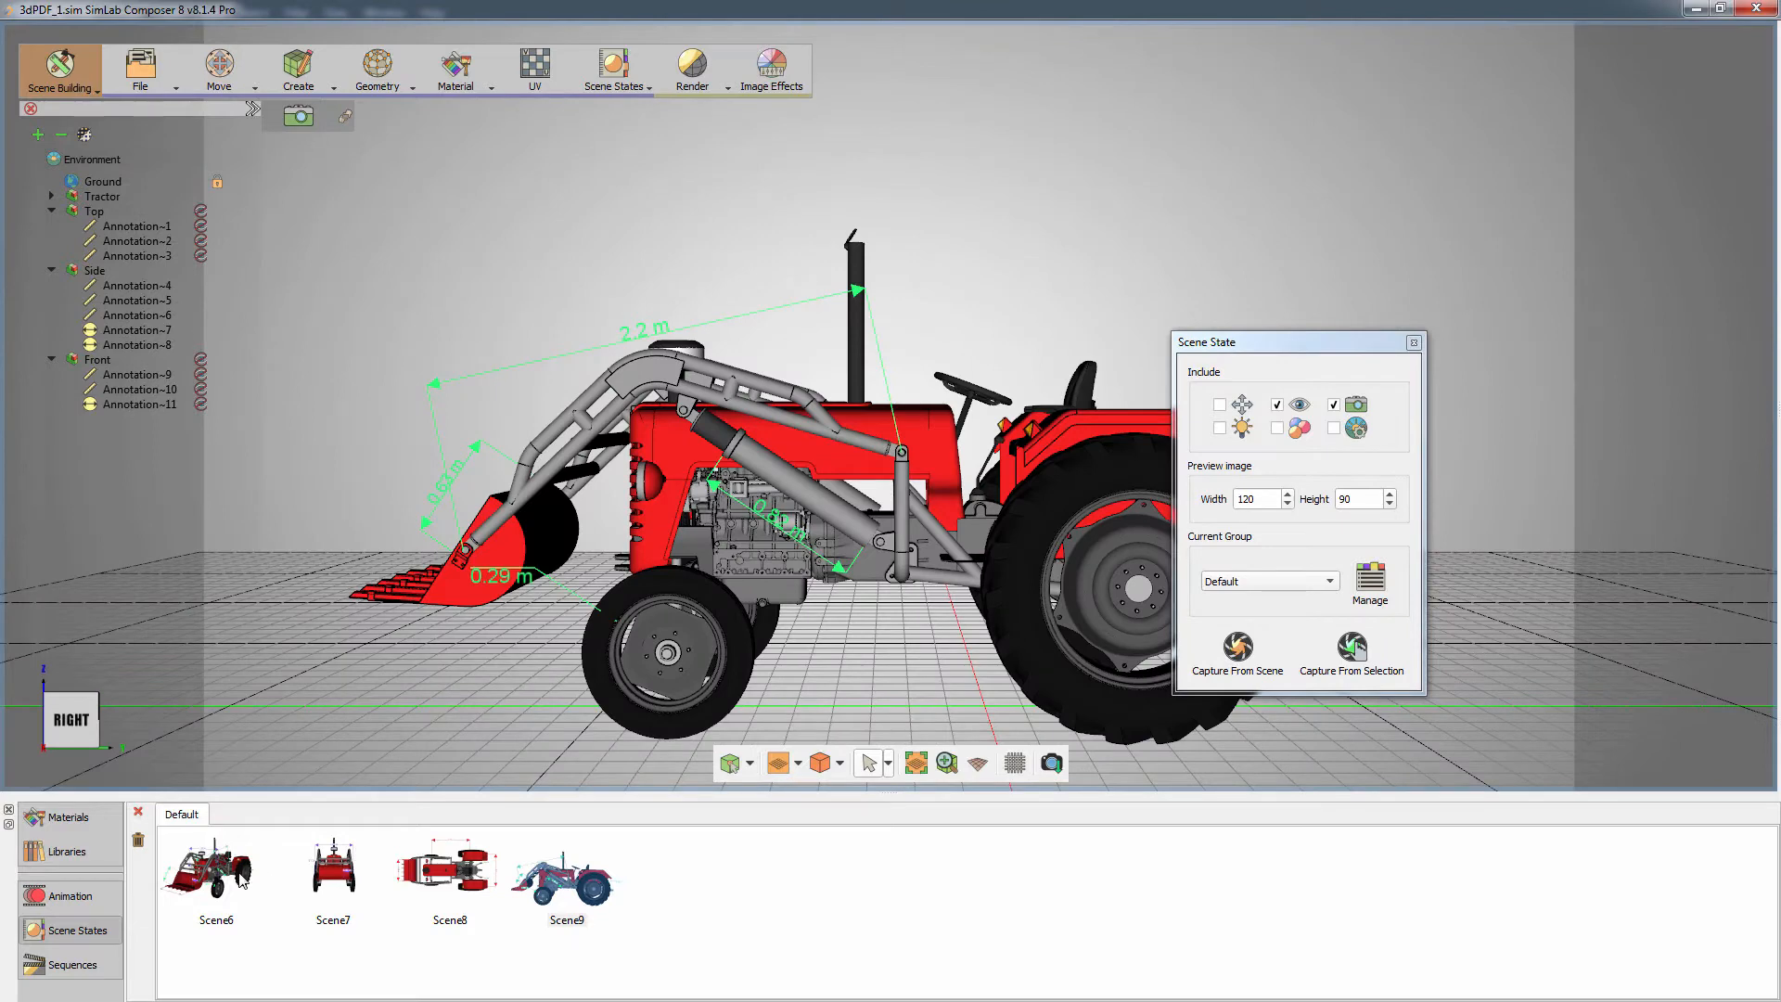
- Capture a scene state from the saved perspective view with the Top, Side and Front annotation groups all hidden
click(243, 878)
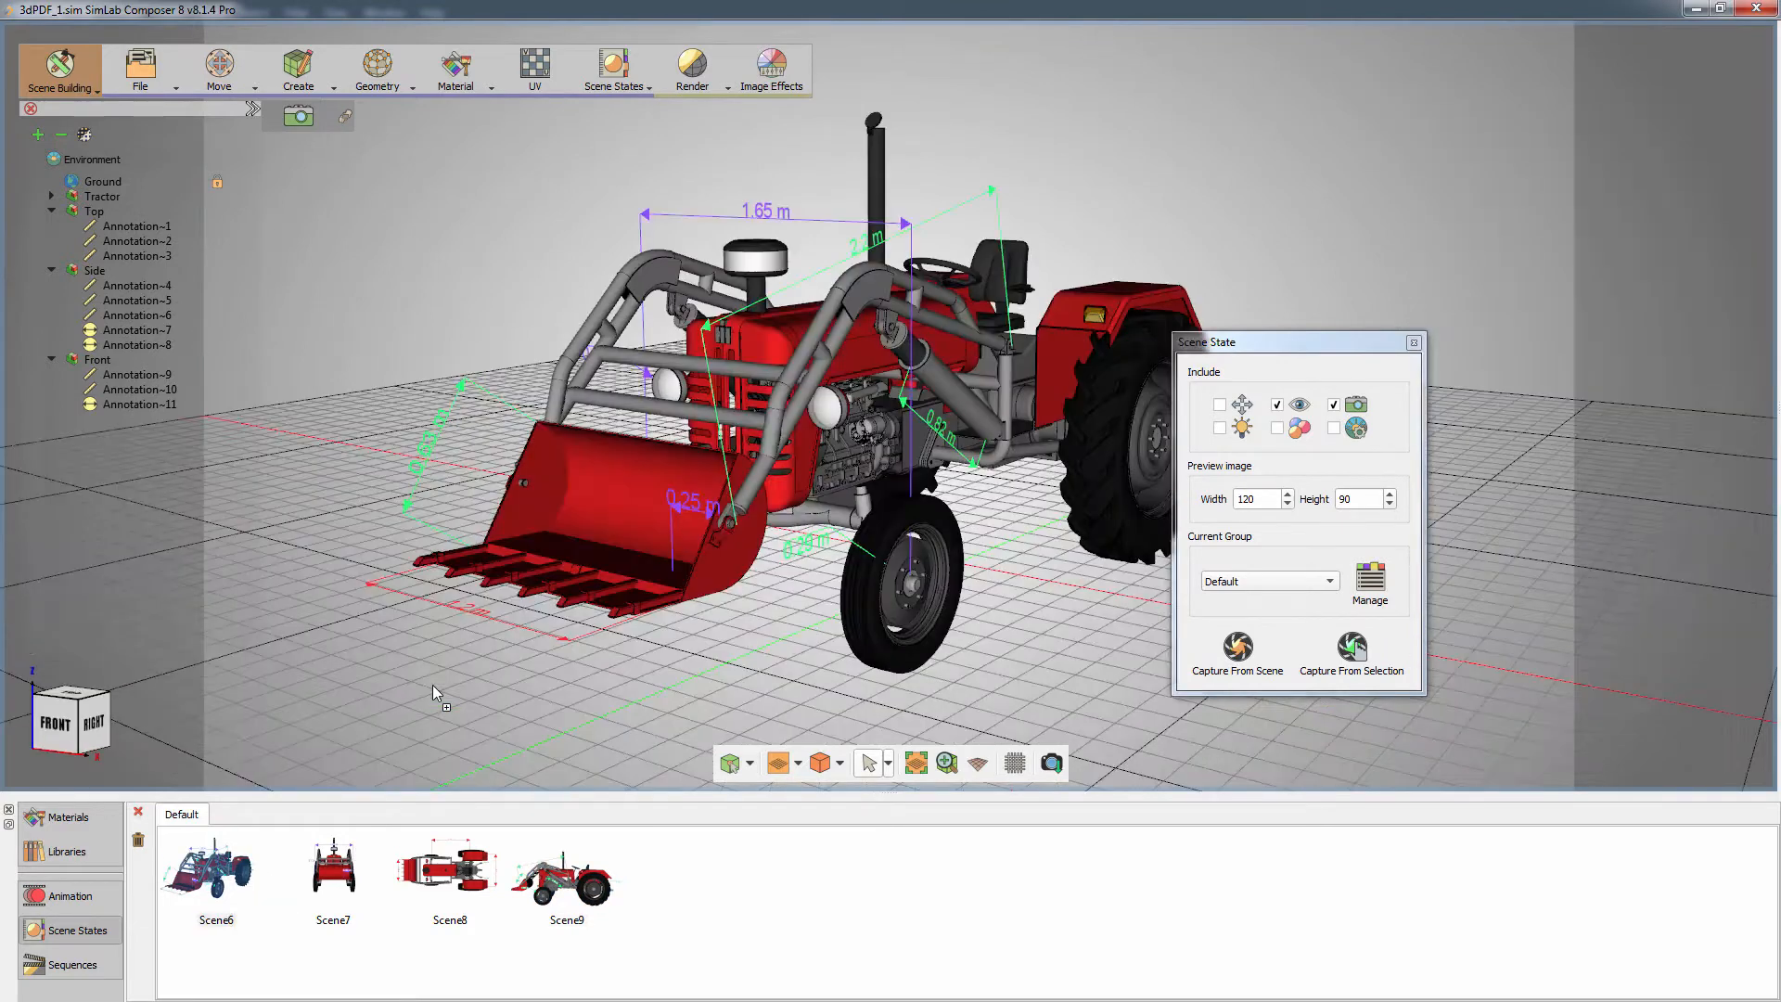
click(93, 213)
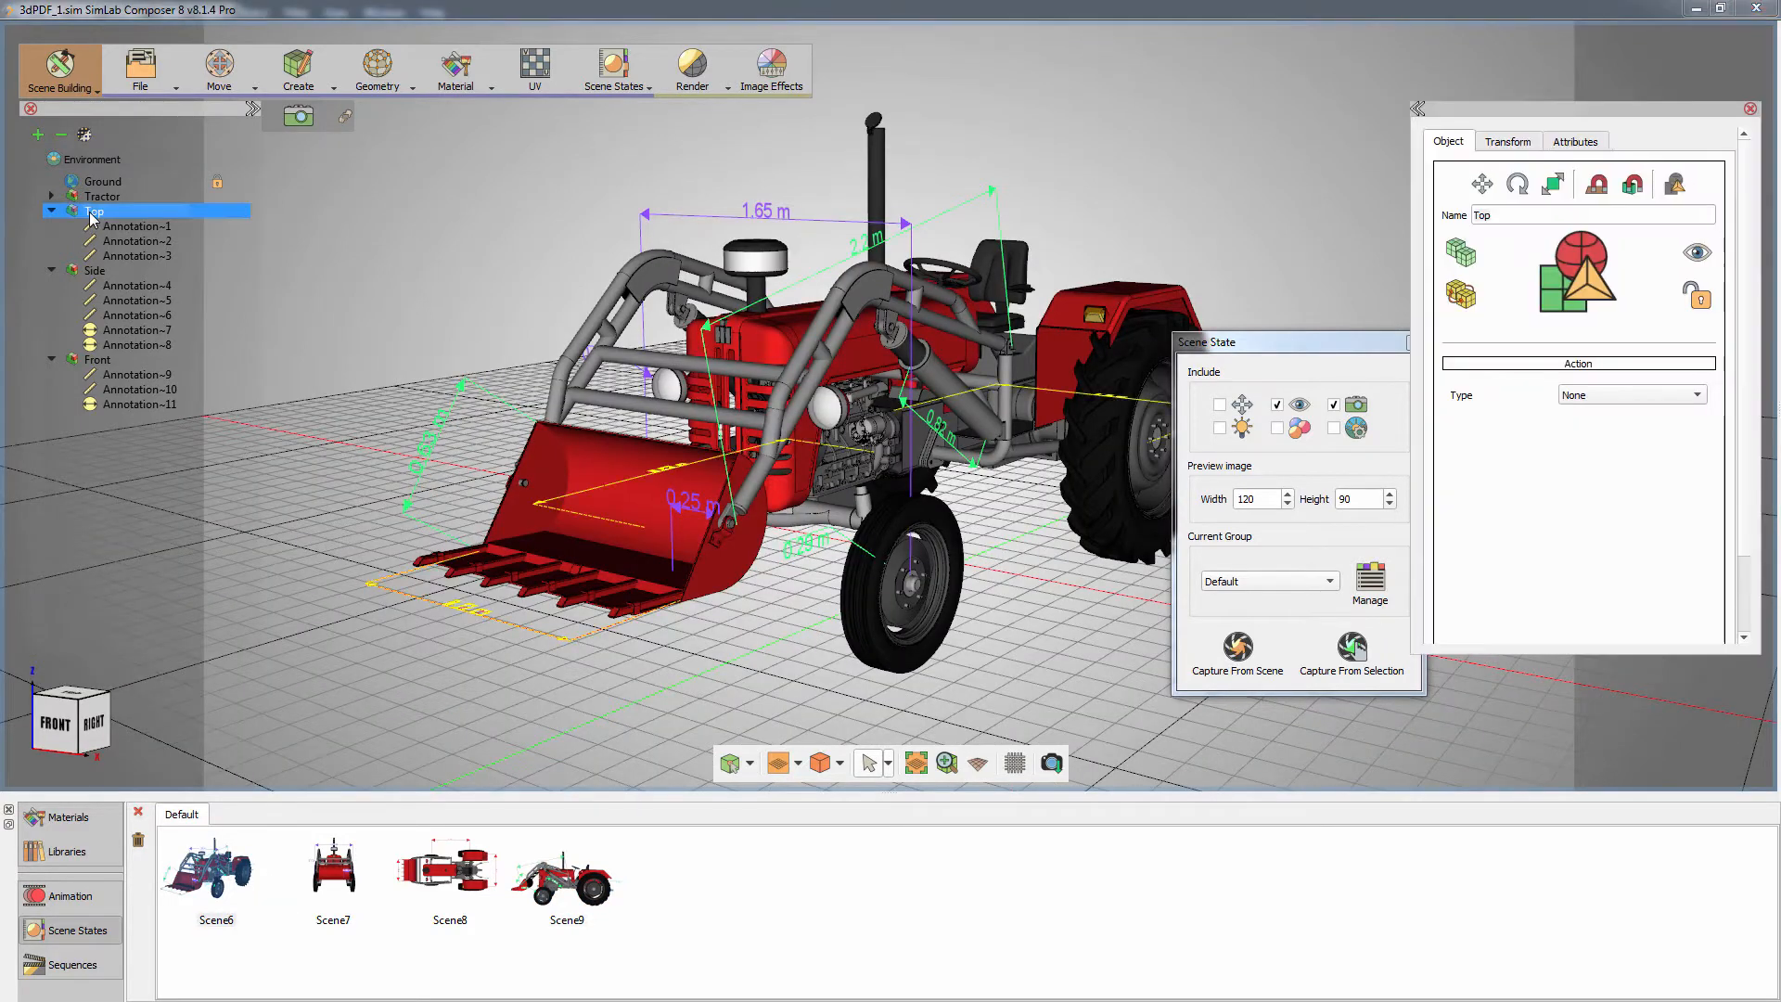
click(93, 270)
click(92, 359)
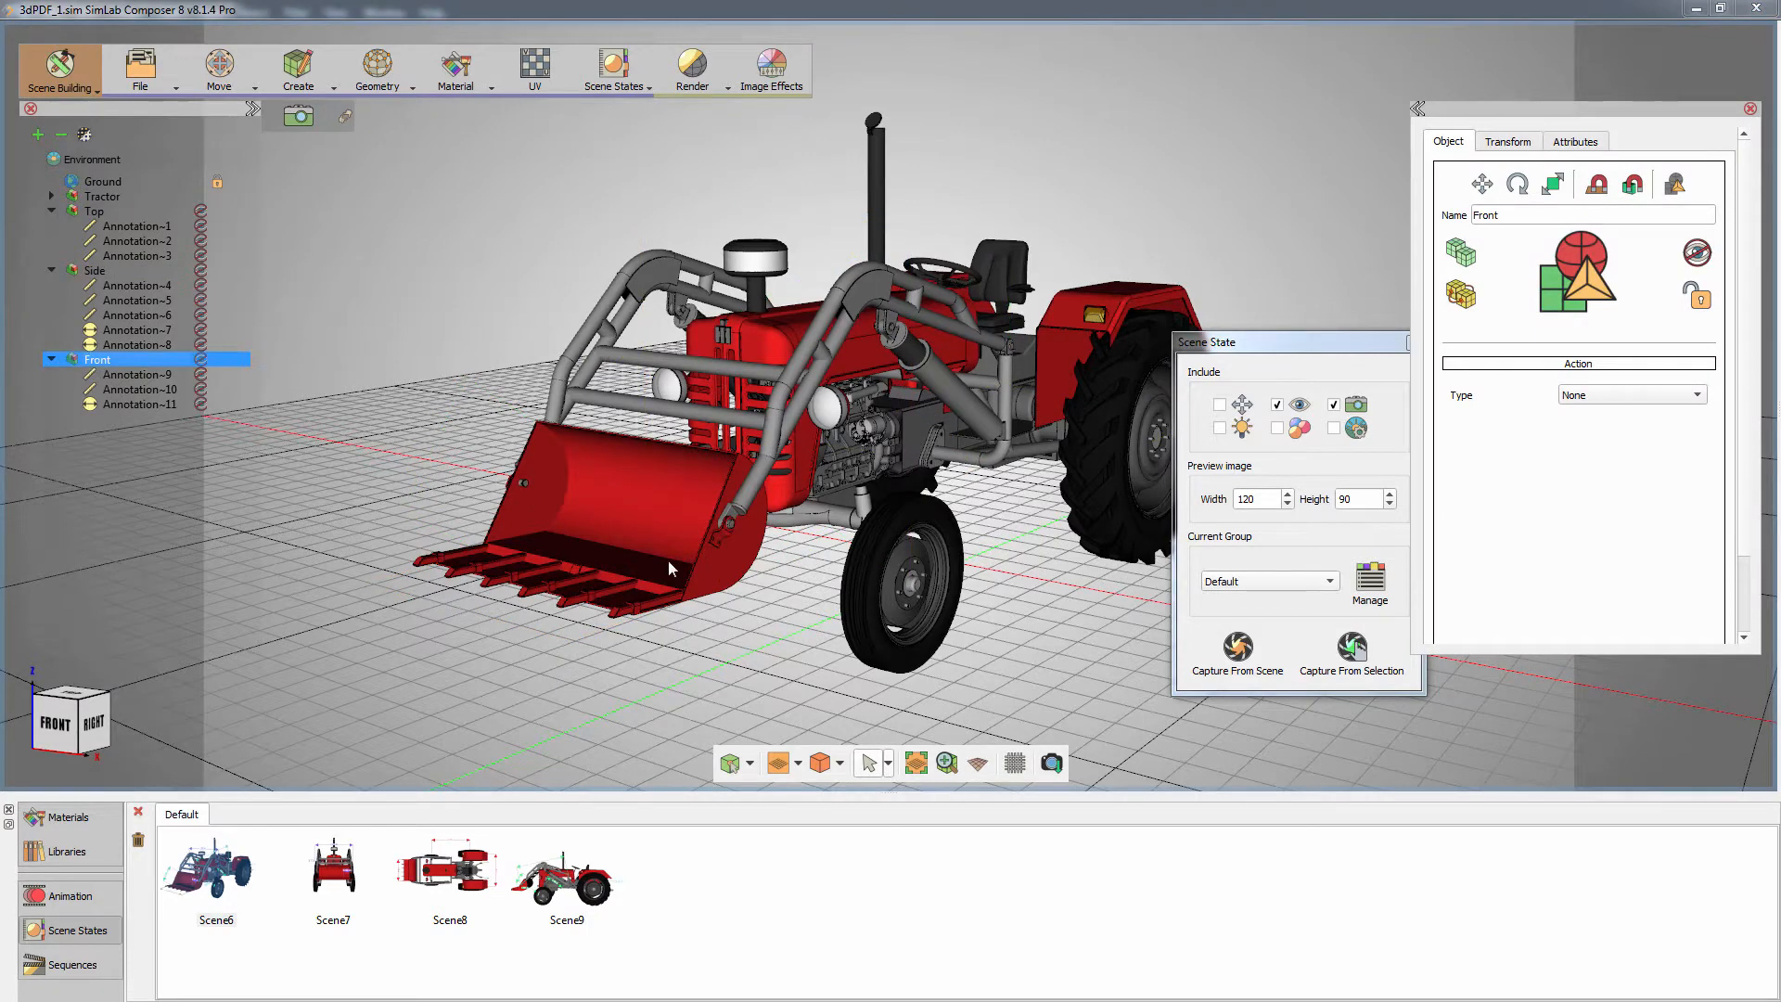
click(1212, 657)
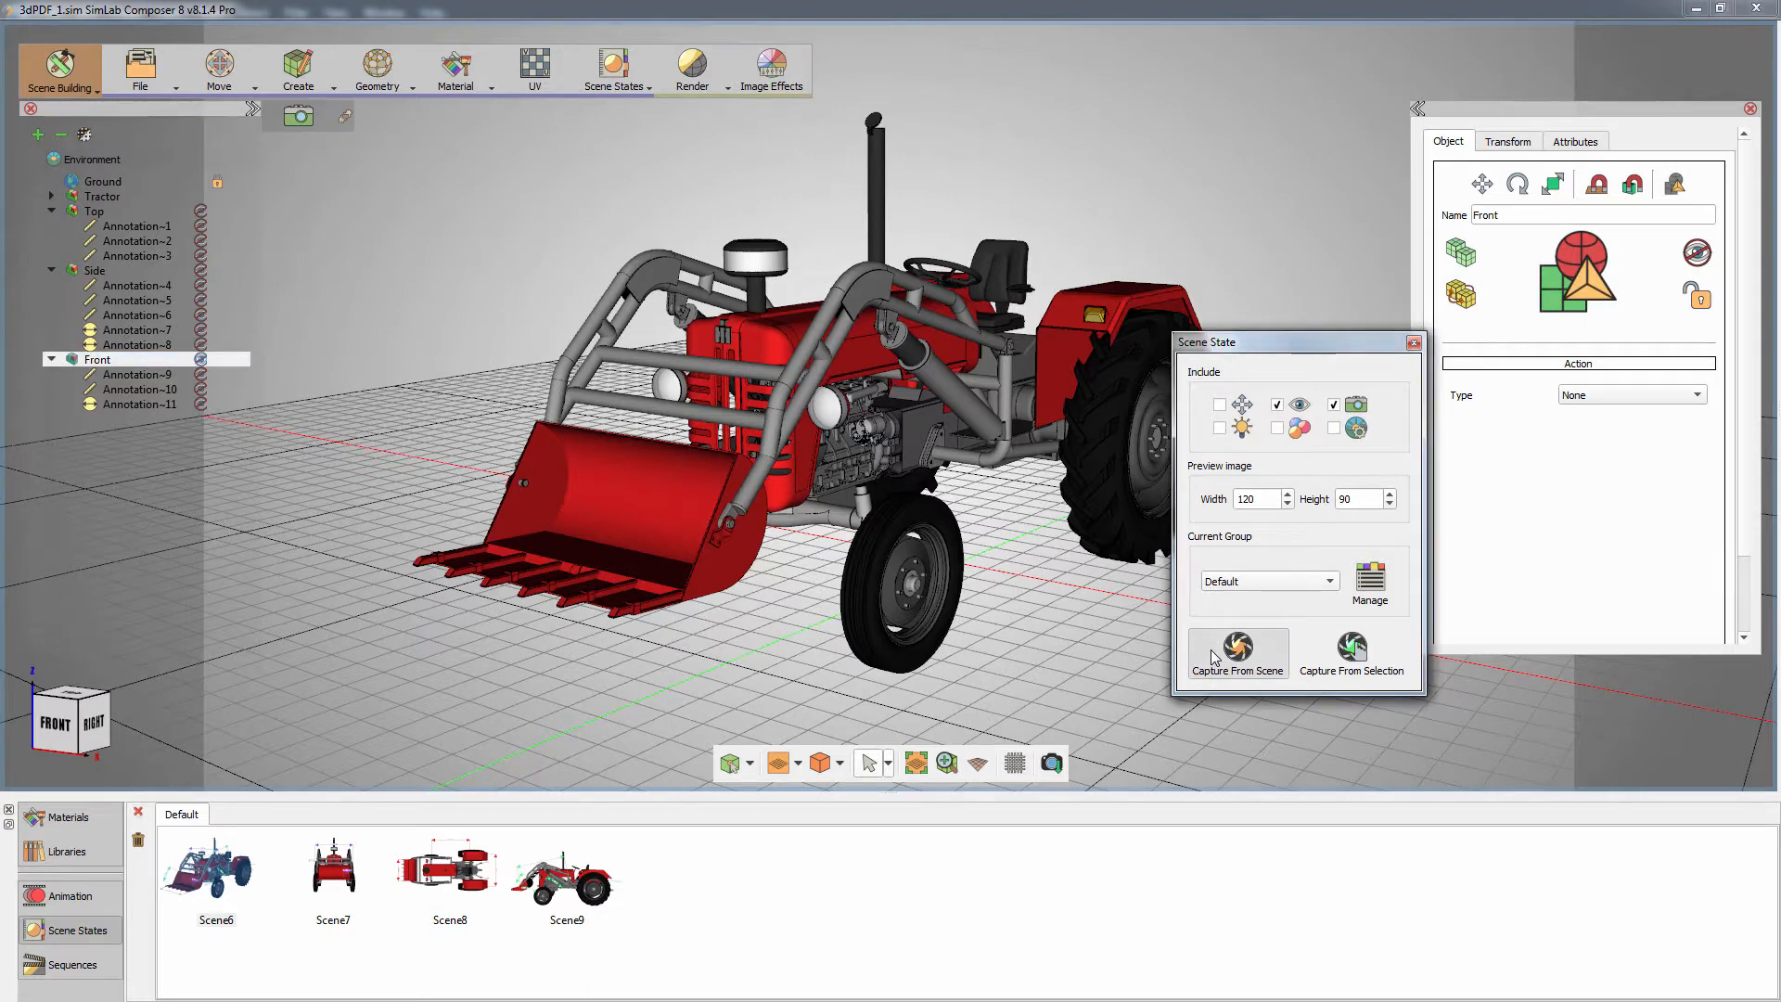
- Rename the perspective scene state that shows all annotations as Perspective_on
click(206, 872)
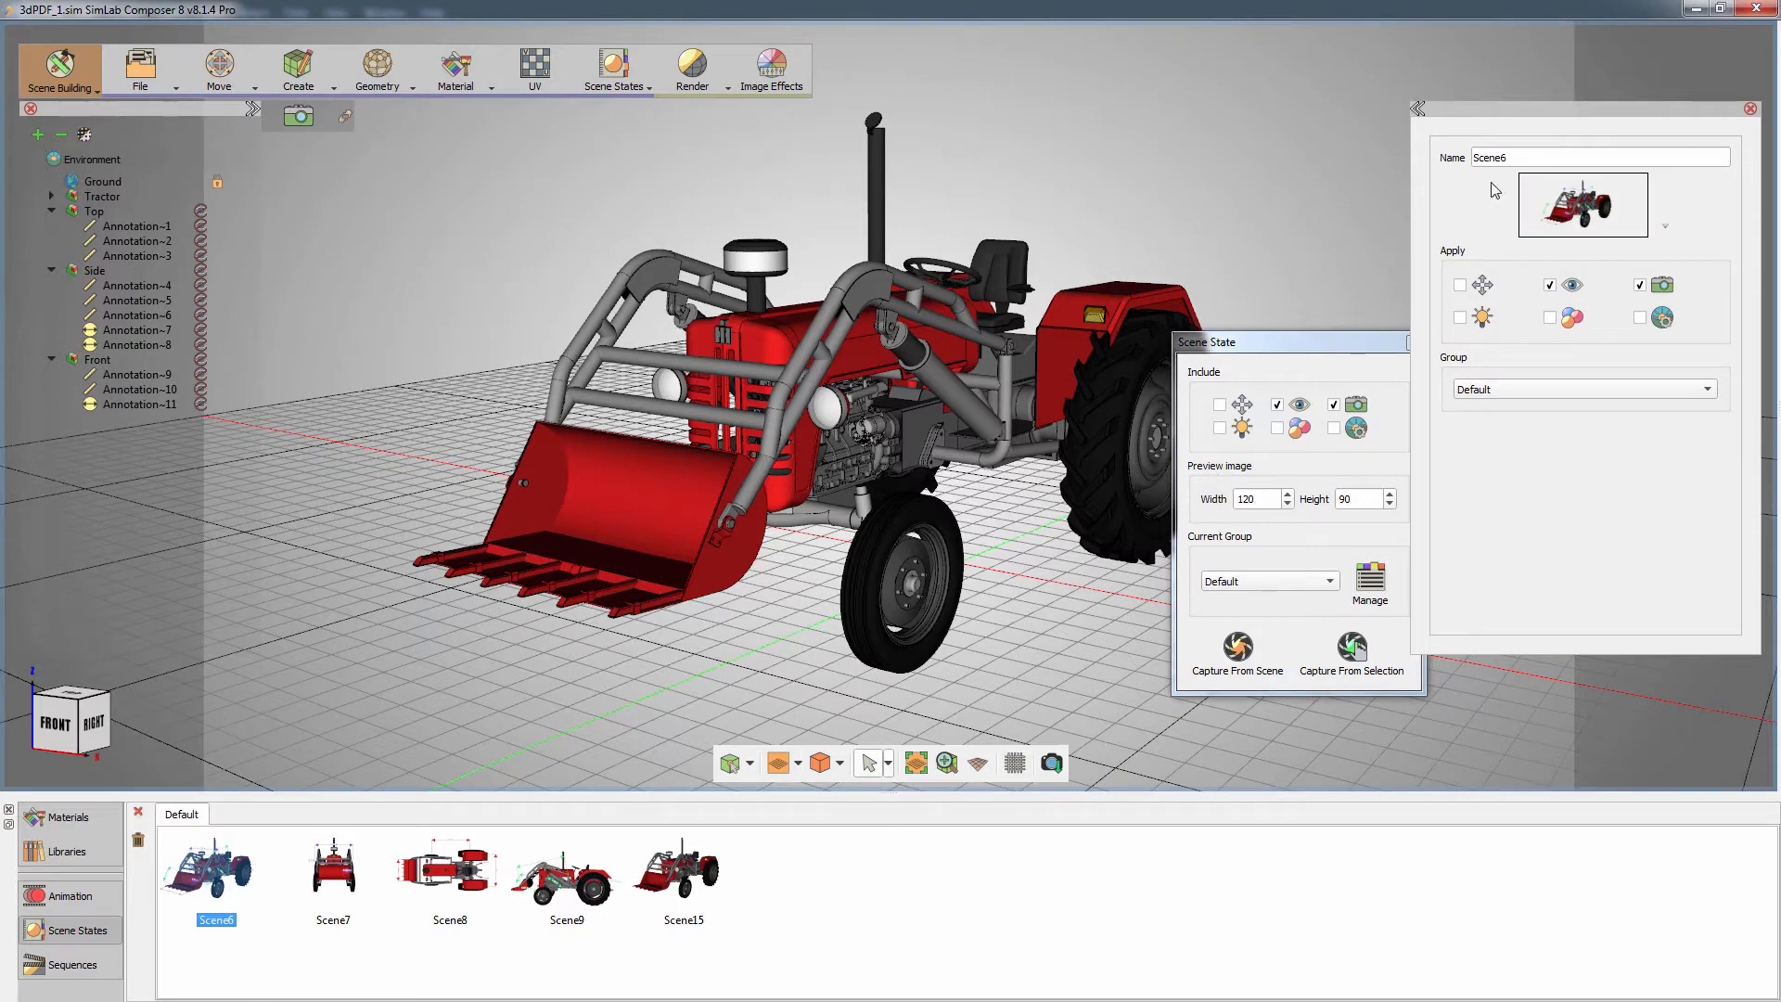
drag(1523, 157, 1469, 159)
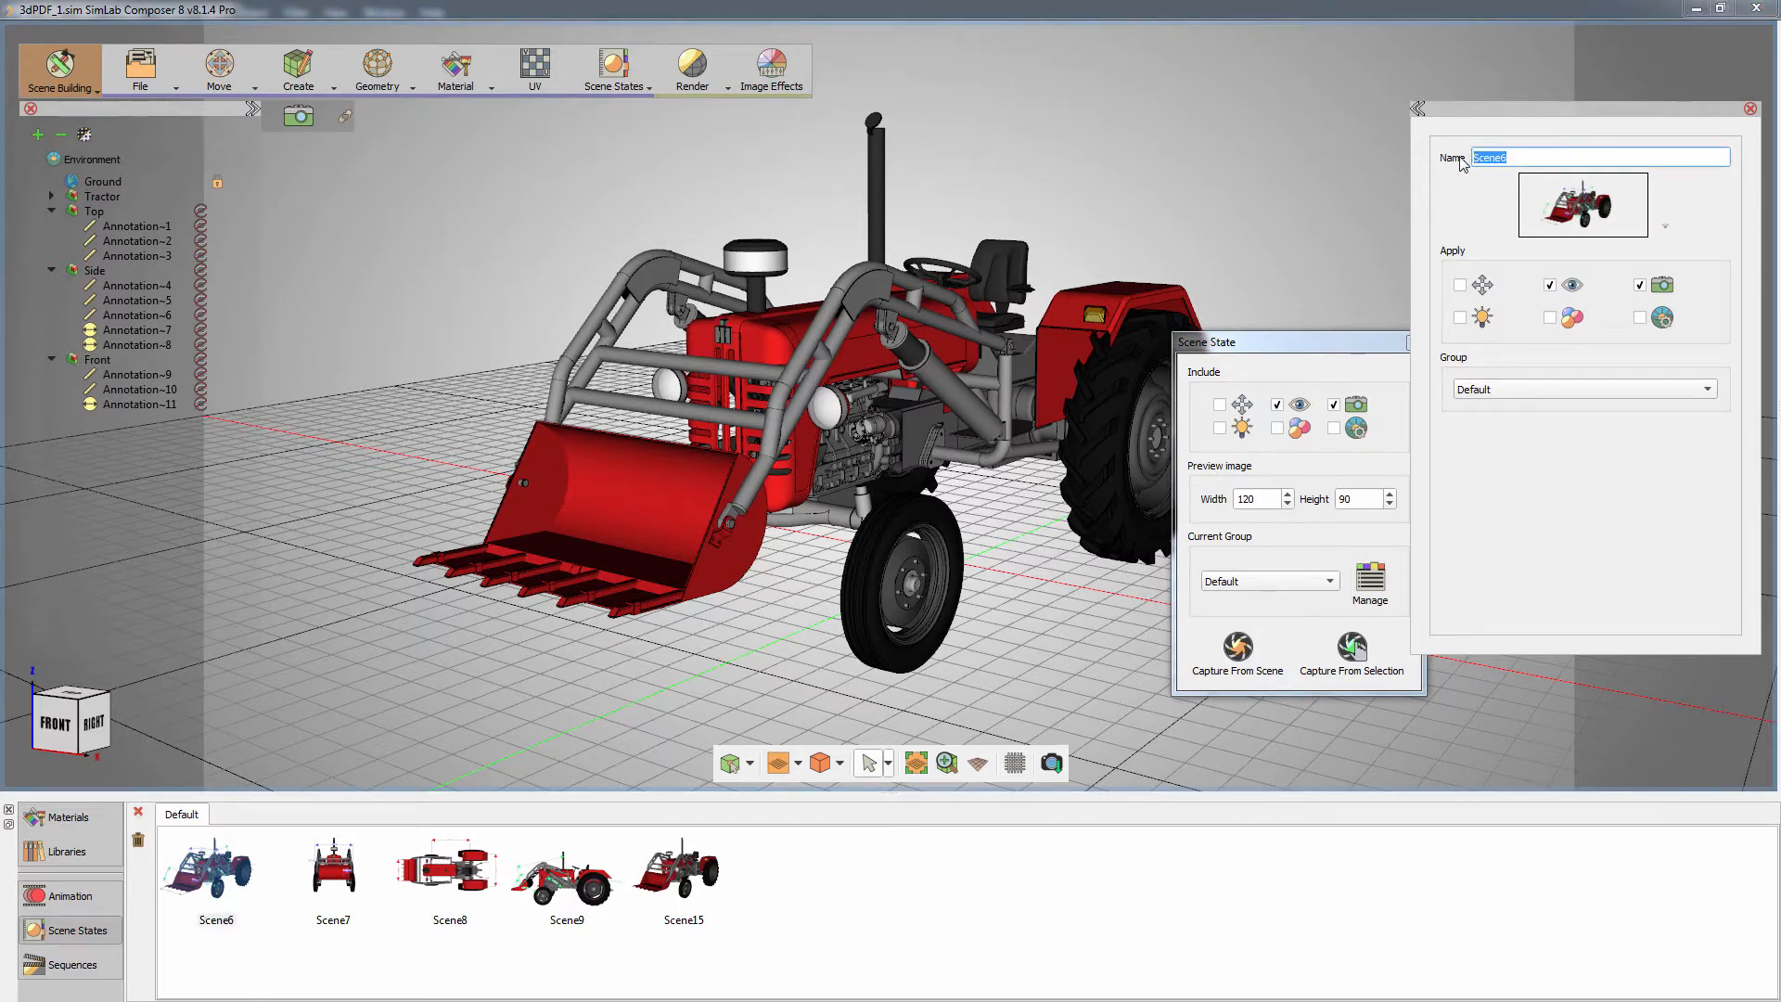
text(Perspective_o)
key(Return)
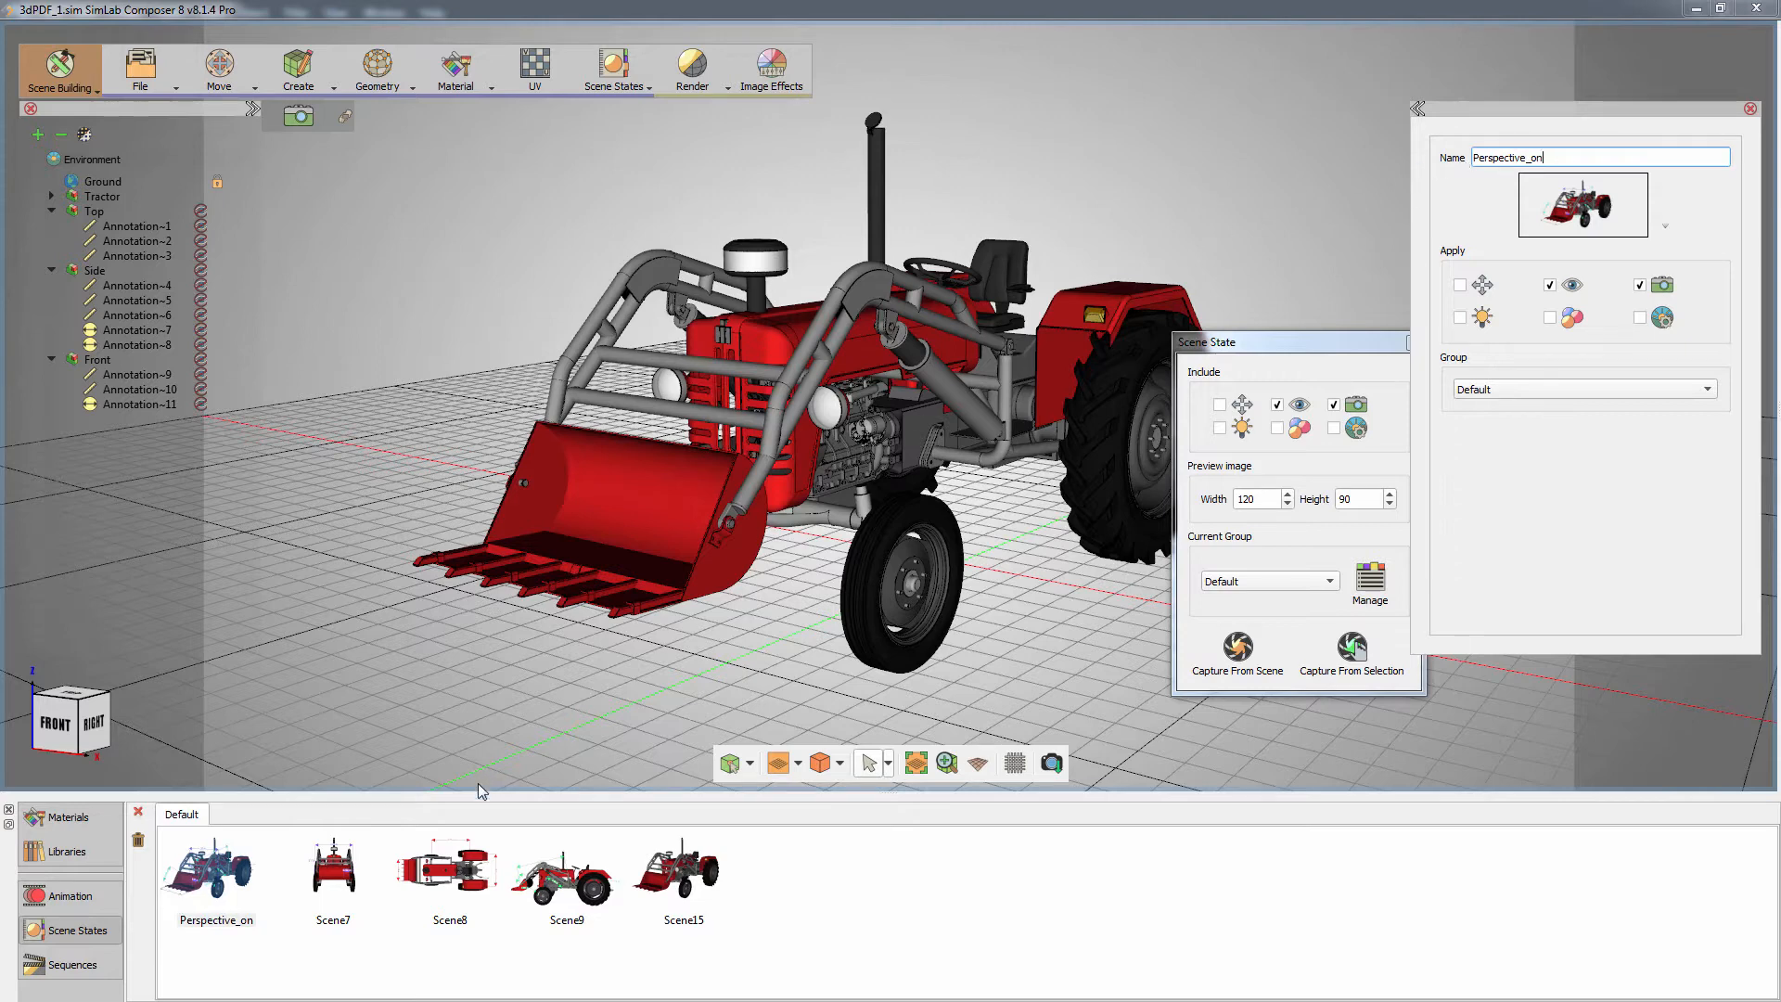
- Rename the front-view scene state as Front and the top-view scene state as Top
click(350, 872)
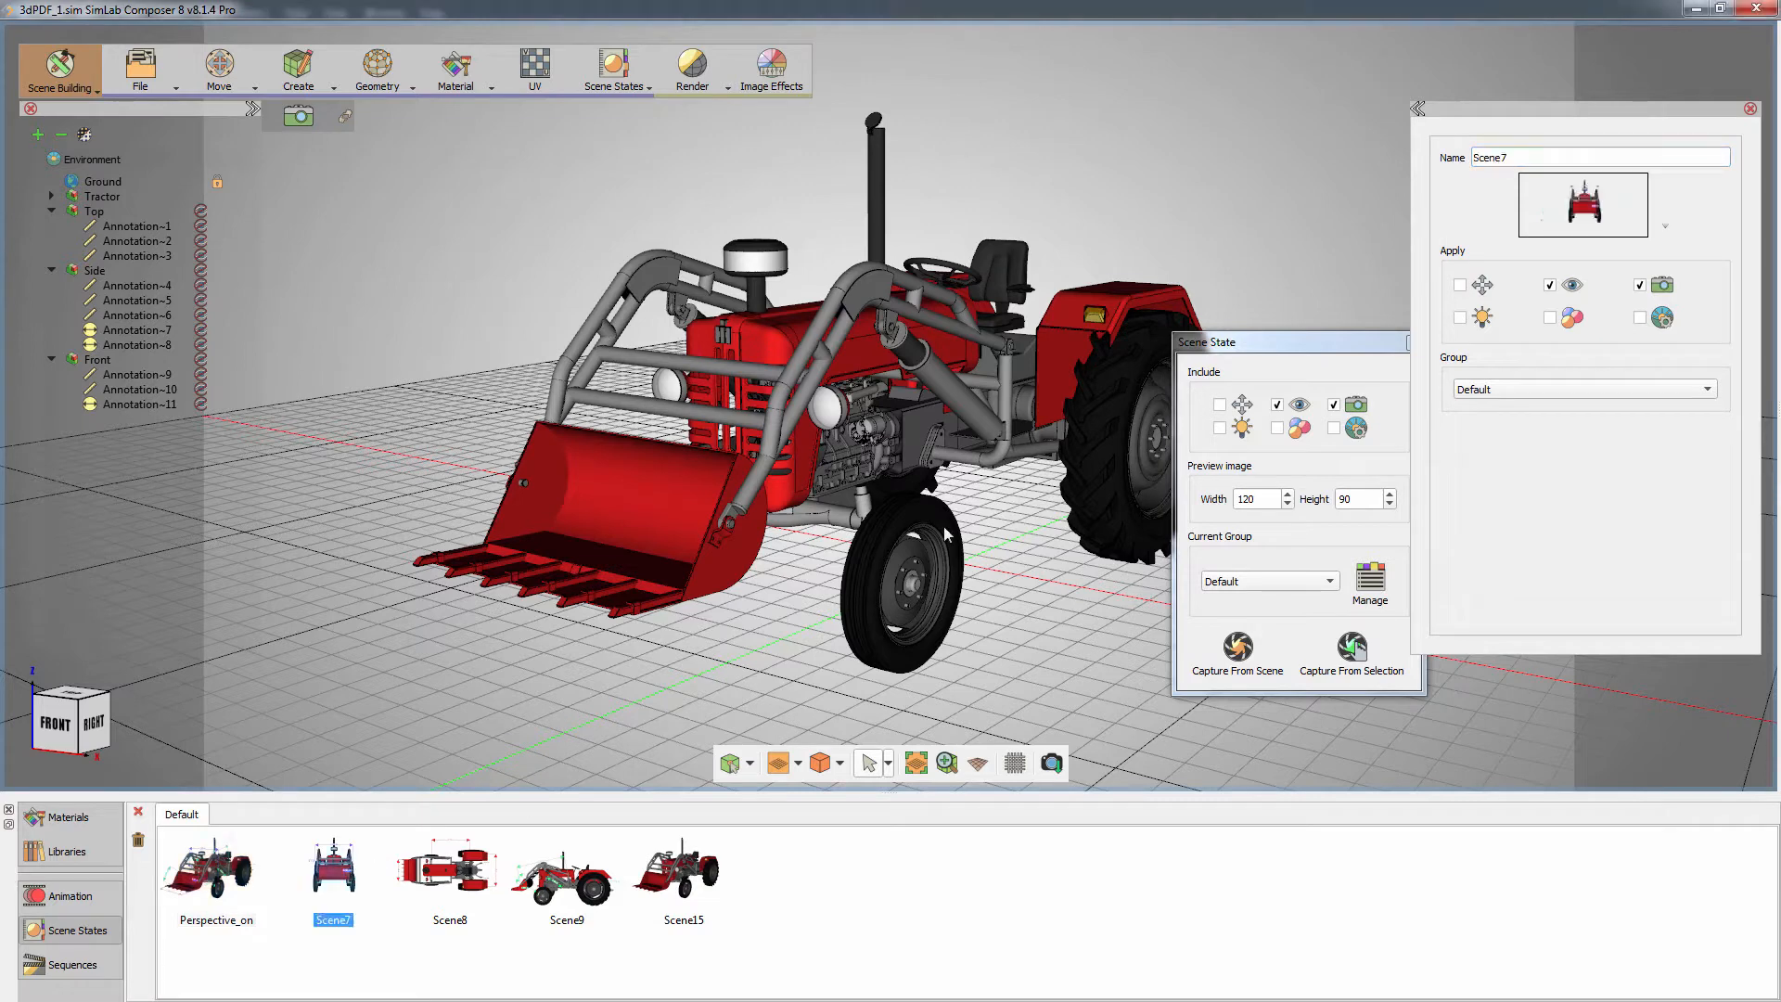
double_click(1490, 157)
text(Front)
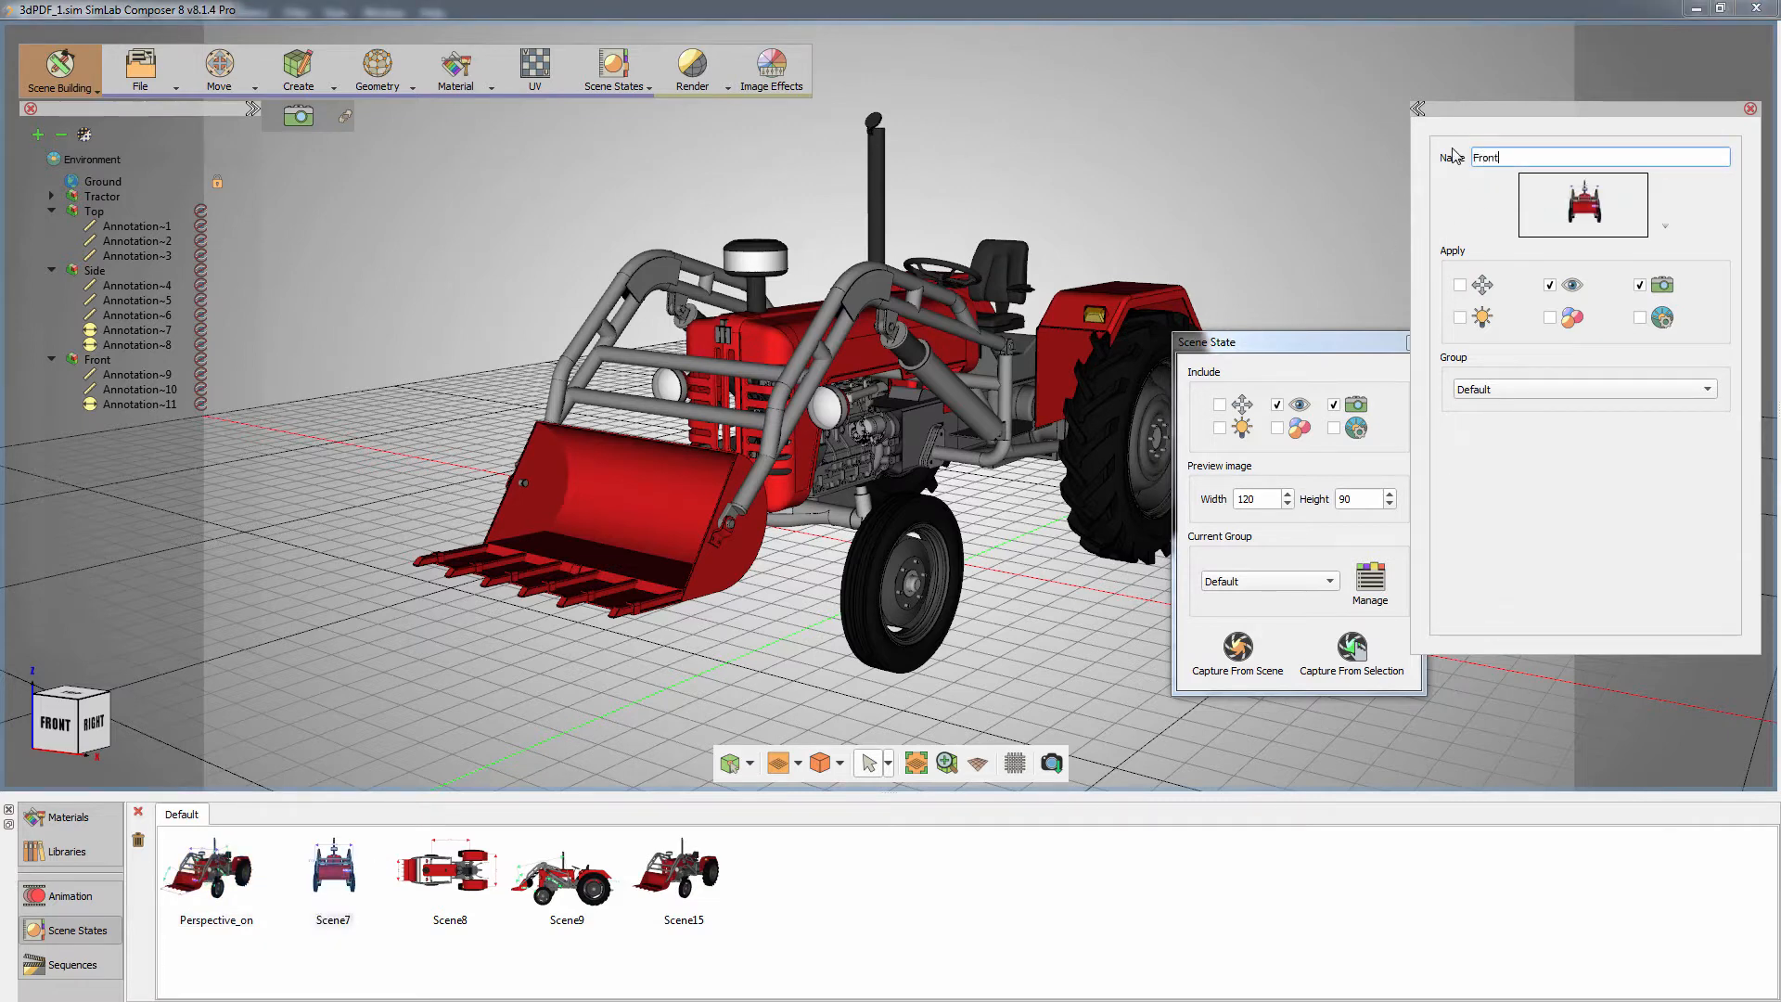
key(Return)
click(472, 870)
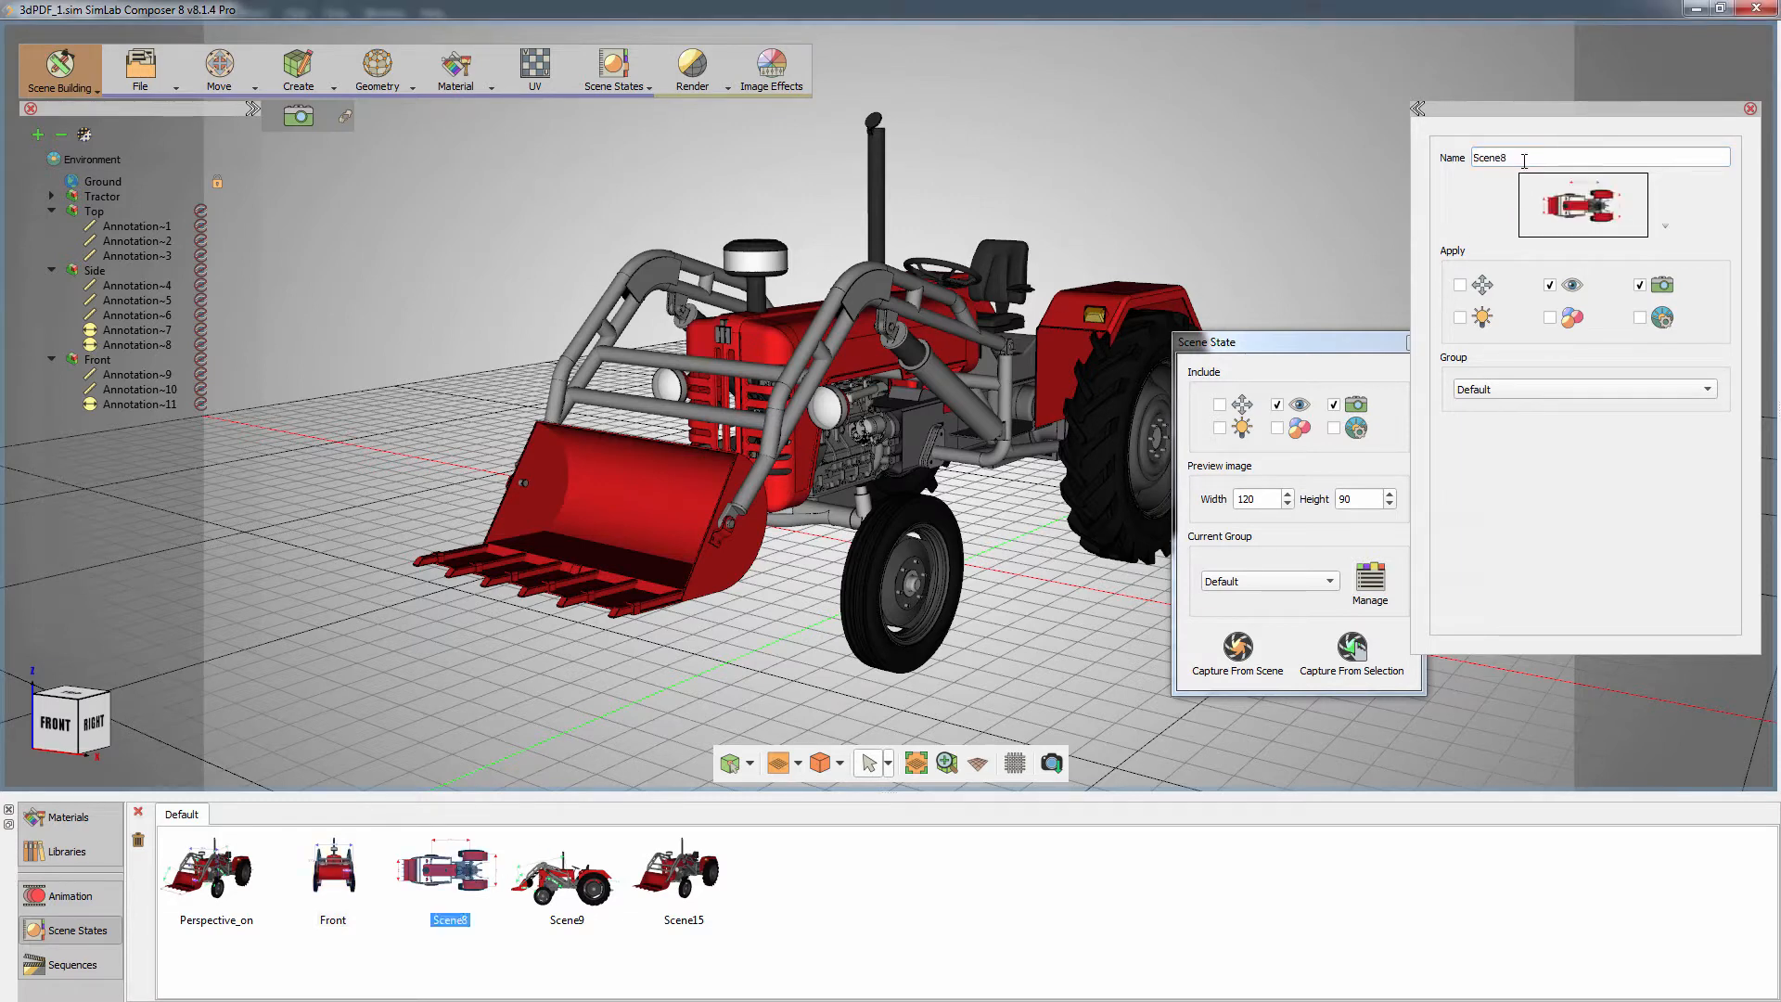
double_click(1490, 157)
text(Top)
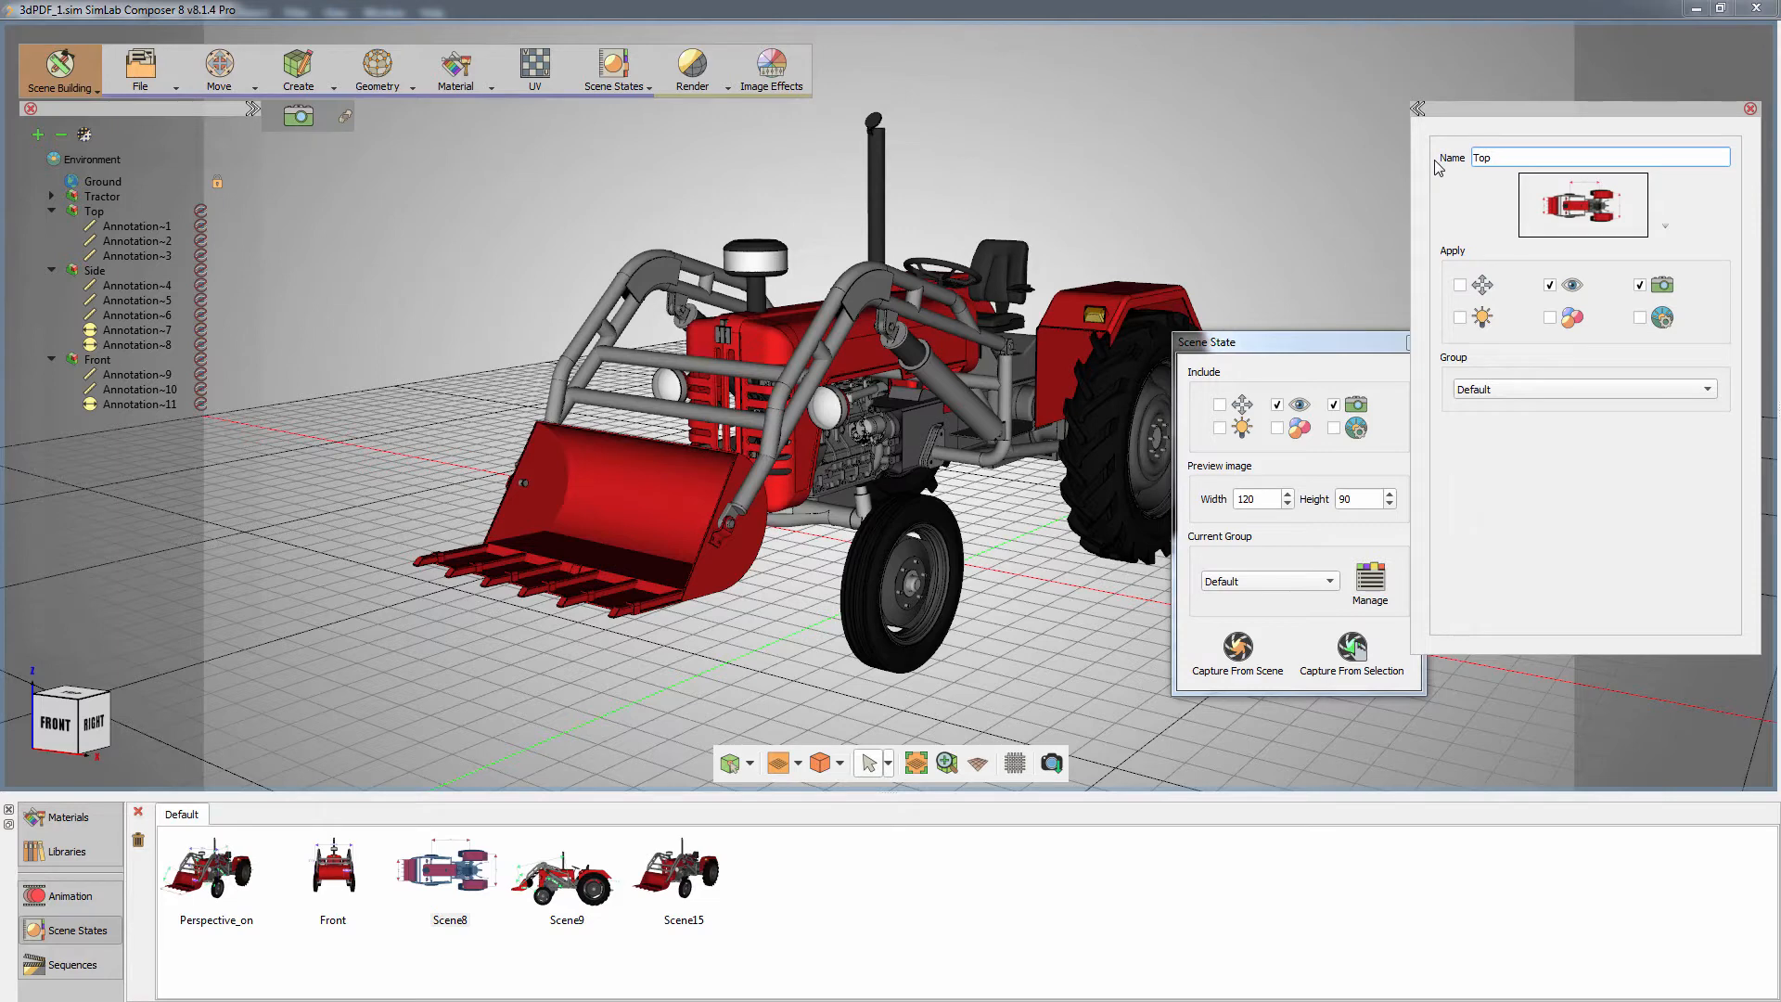
key(Return)
- Rename the scene state showing the tractor from its right side as Side
click(584, 876)
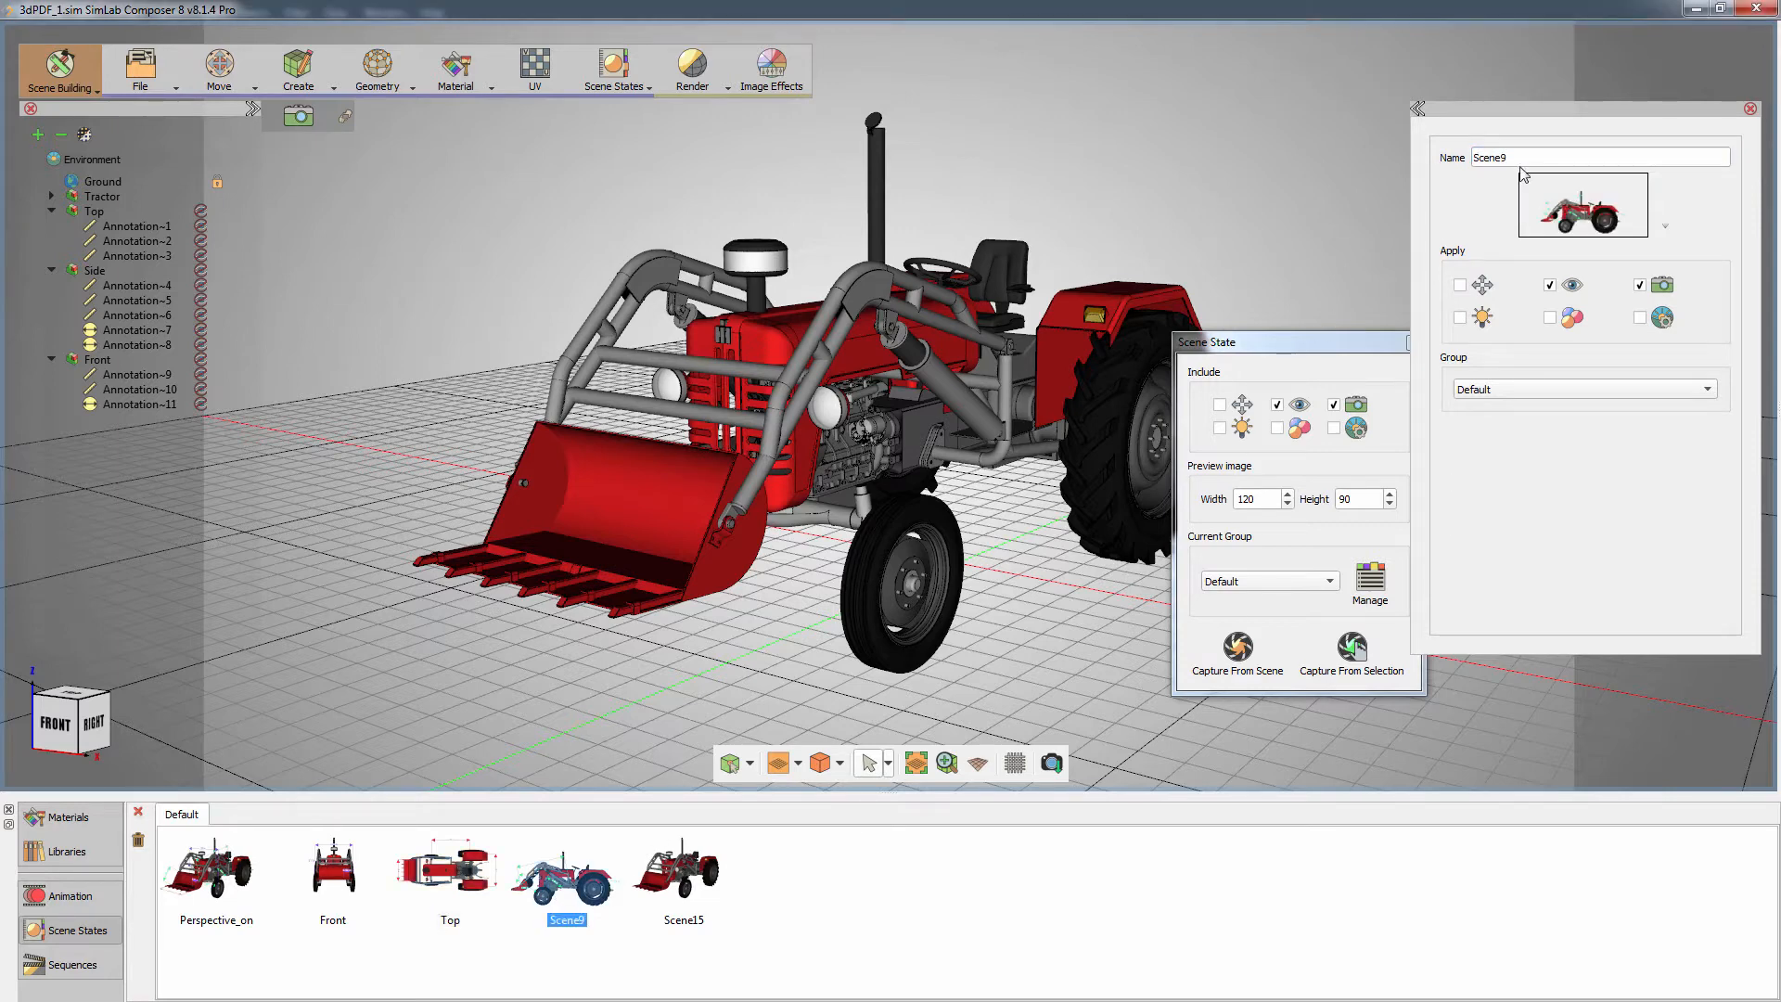
click(1438, 172)
text(S)
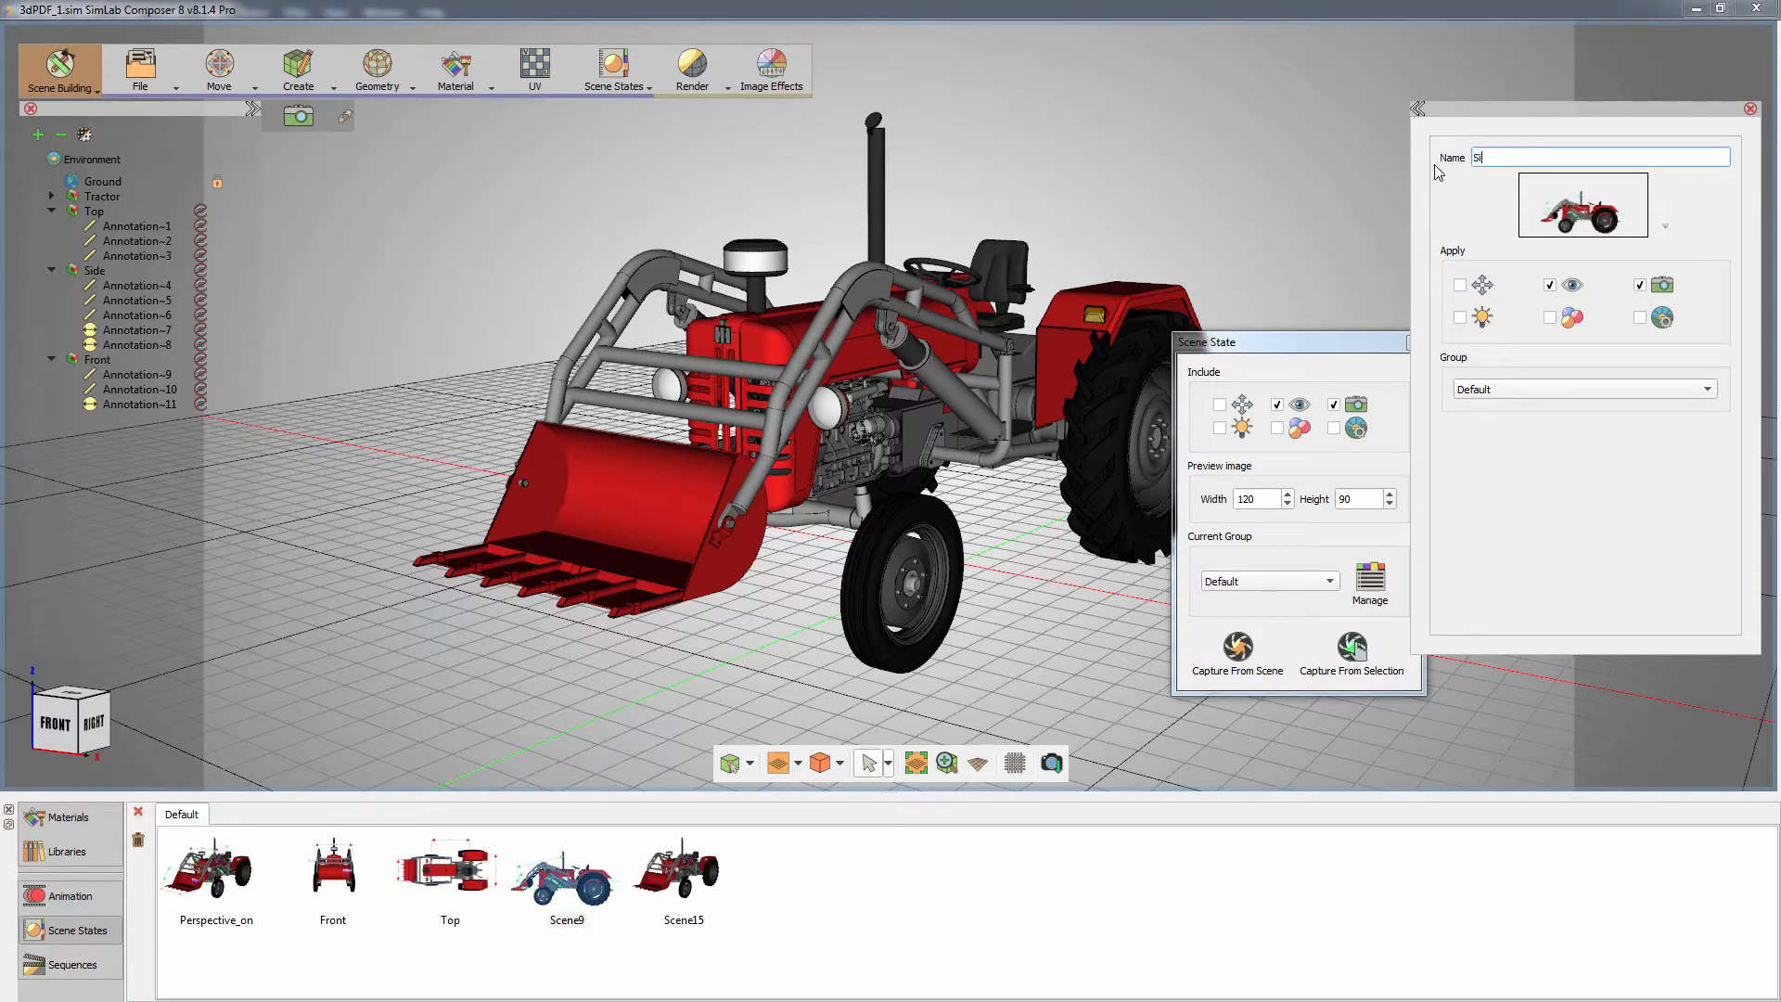
text(ide)
key(Return)
- Rename the perspective scene state without annotations as Perspective_off
click(698, 886)
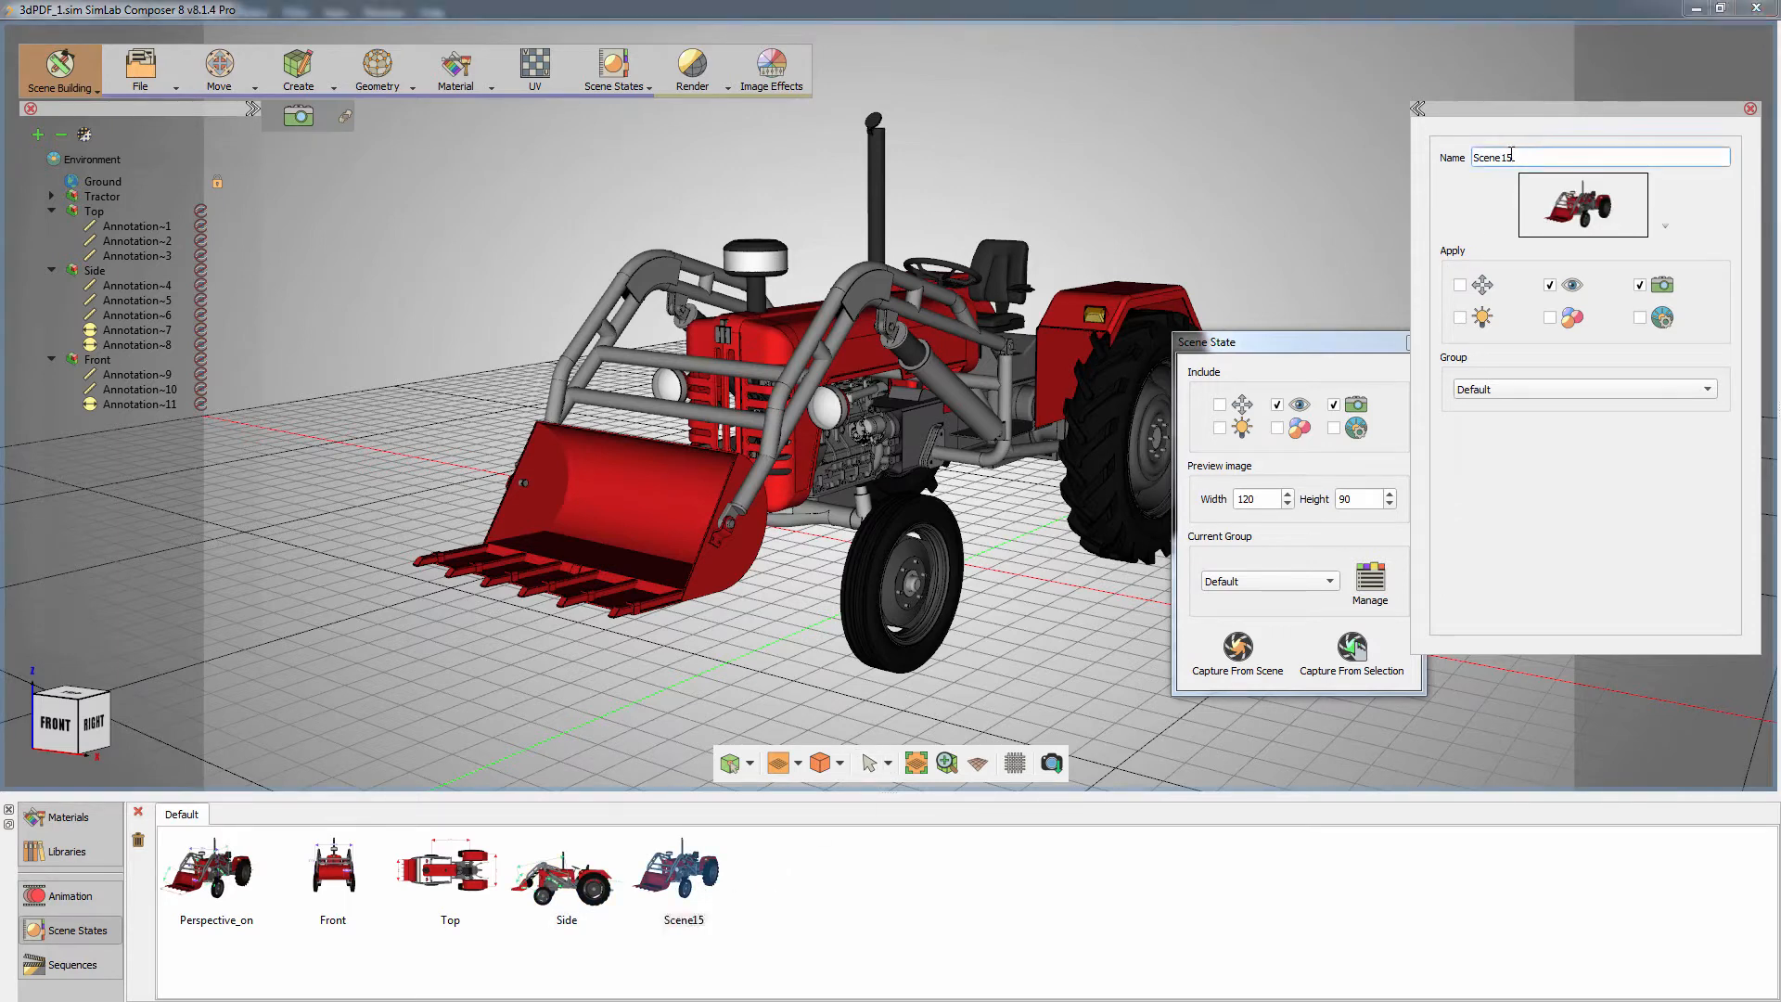
click(1466, 158)
text(Perspective_off)
key(Return)
- Set scene state capture to include only the materials state, excluding visibility and camera
click(1278, 405)
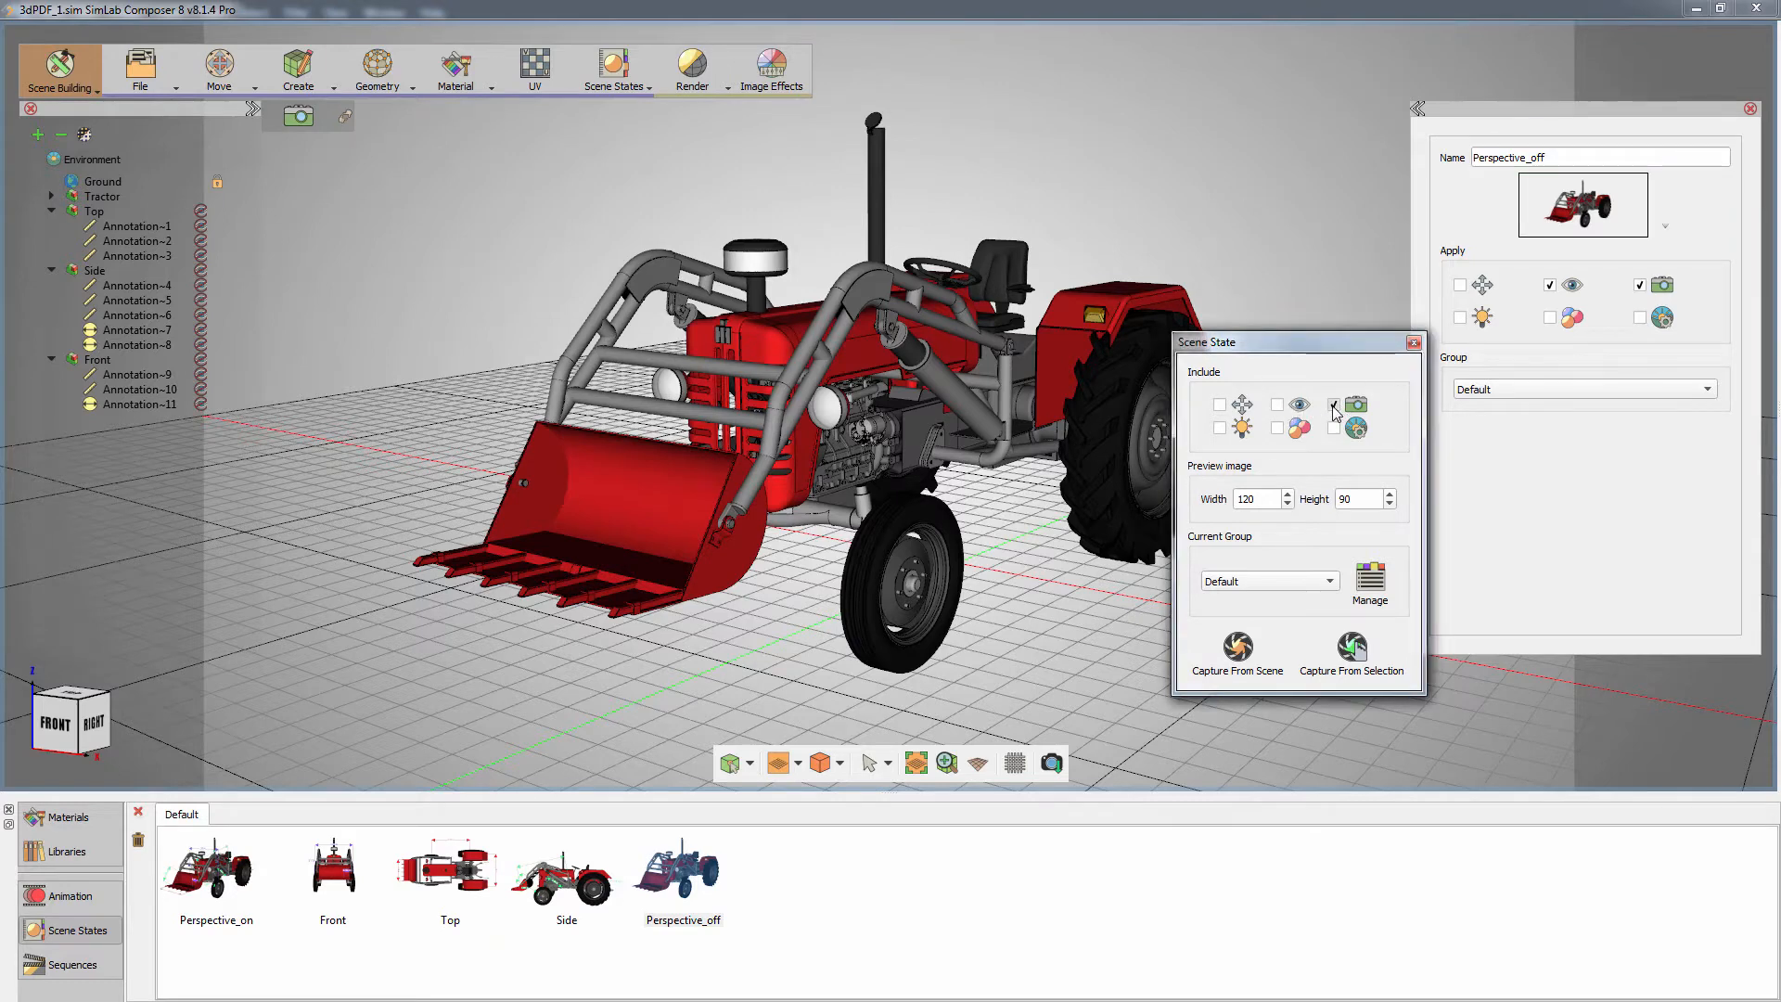
click(1334, 405)
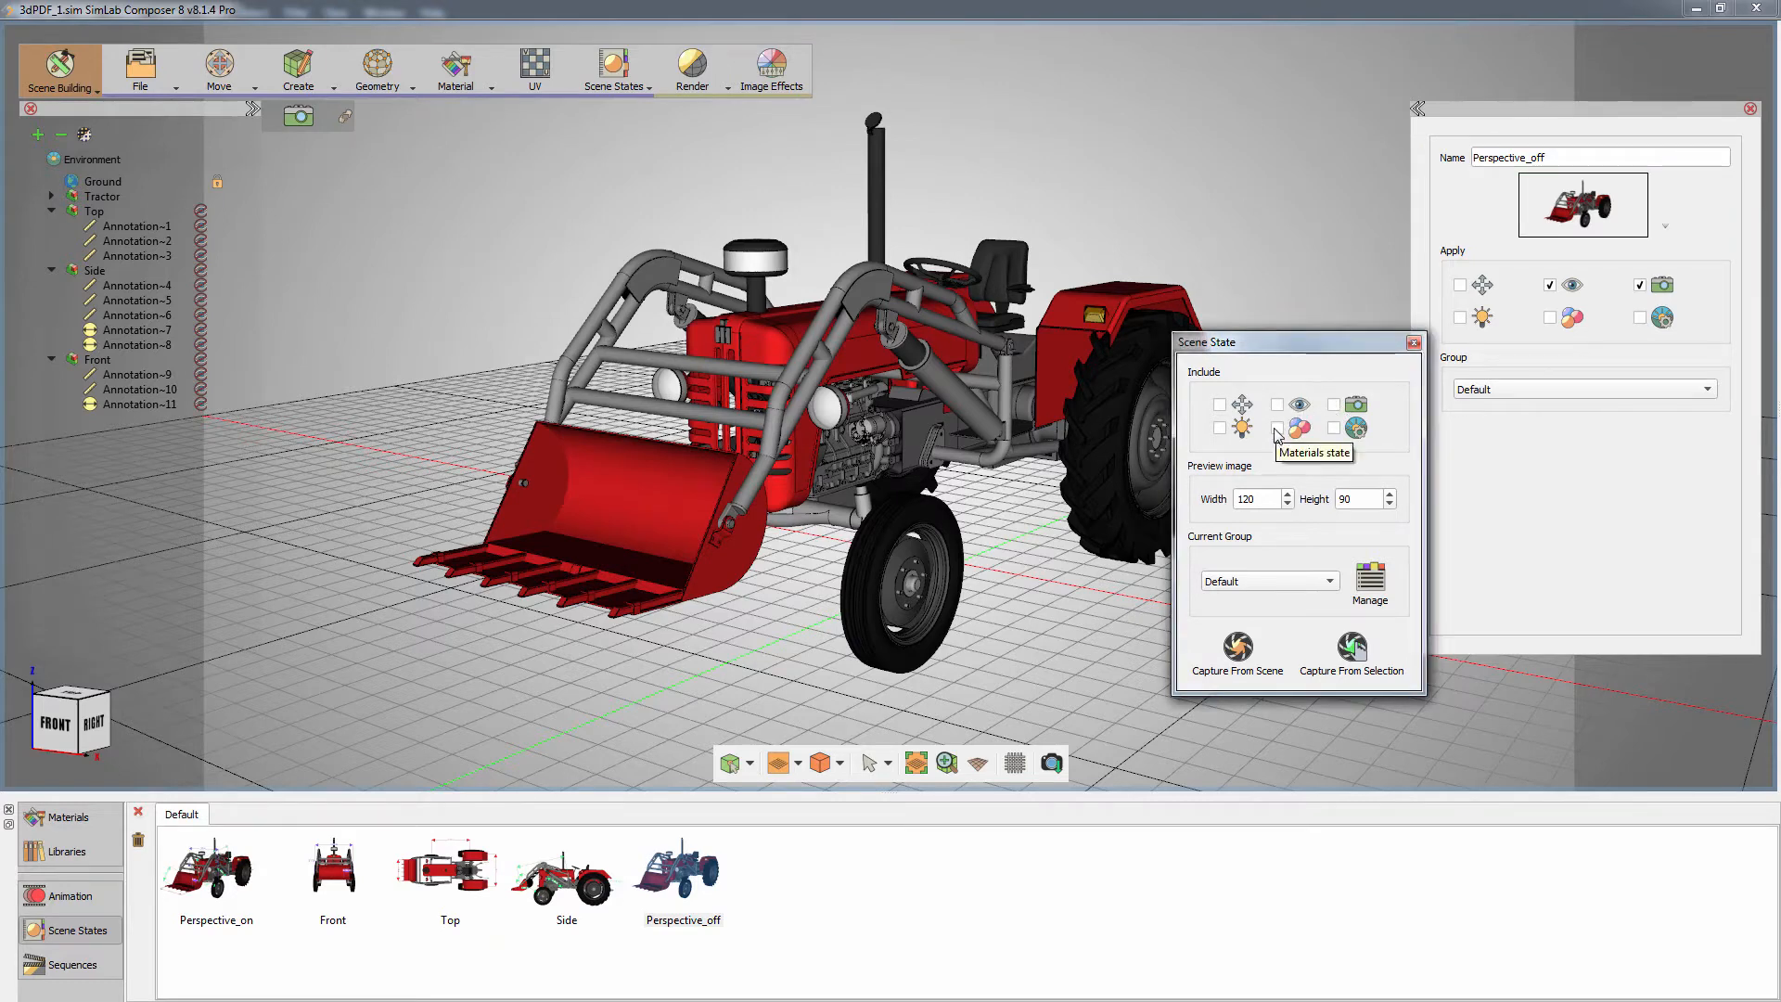
click(1276, 428)
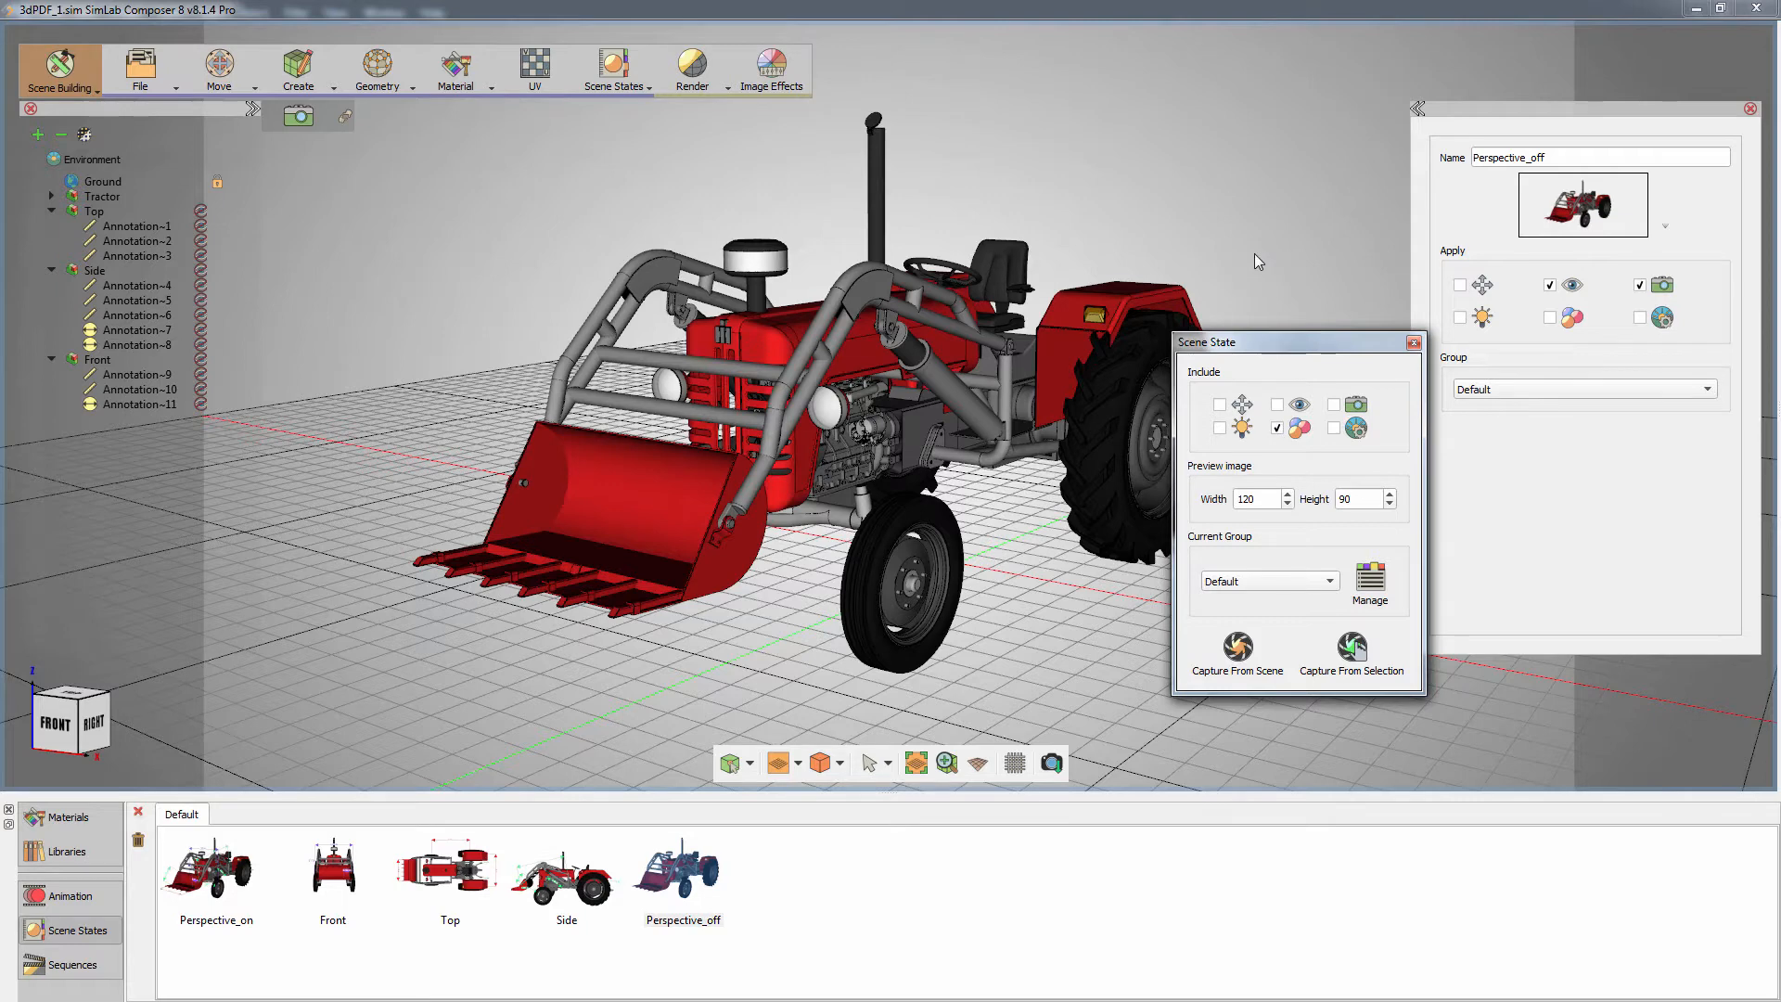
- Capture scene states of the tractor with its red body material and with that material recoloured yellow, #f4c505
click(1226, 640)
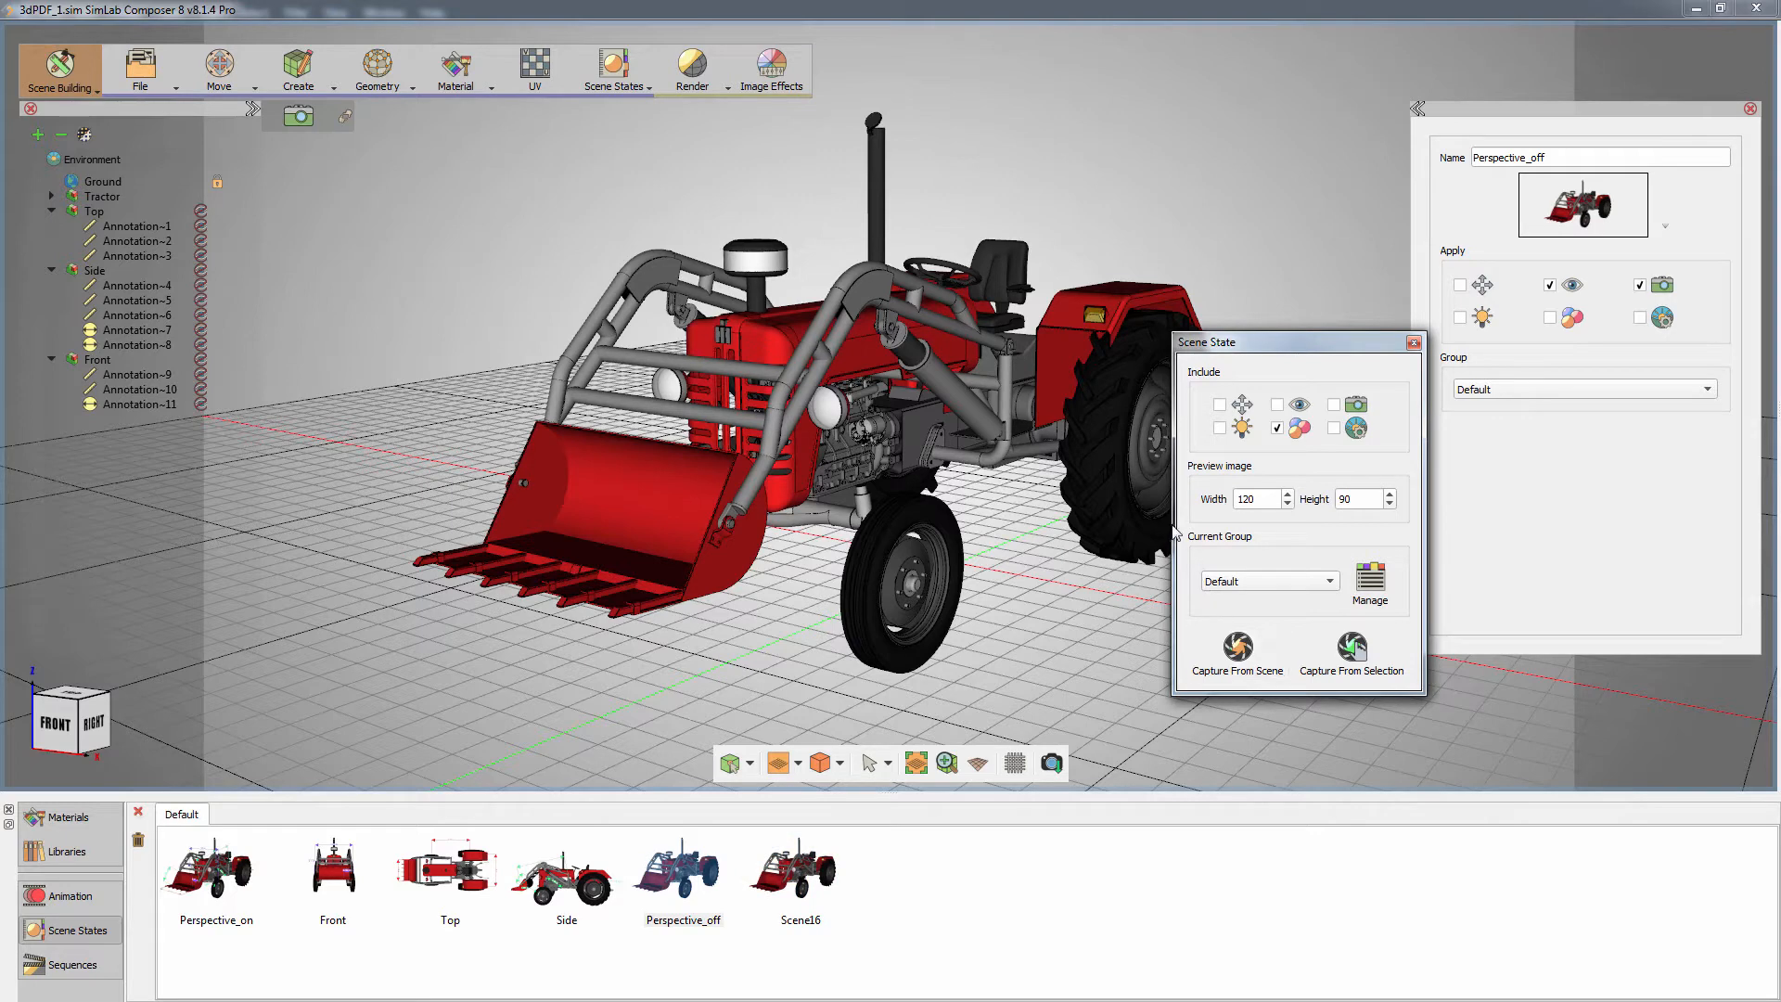
click(1071, 325)
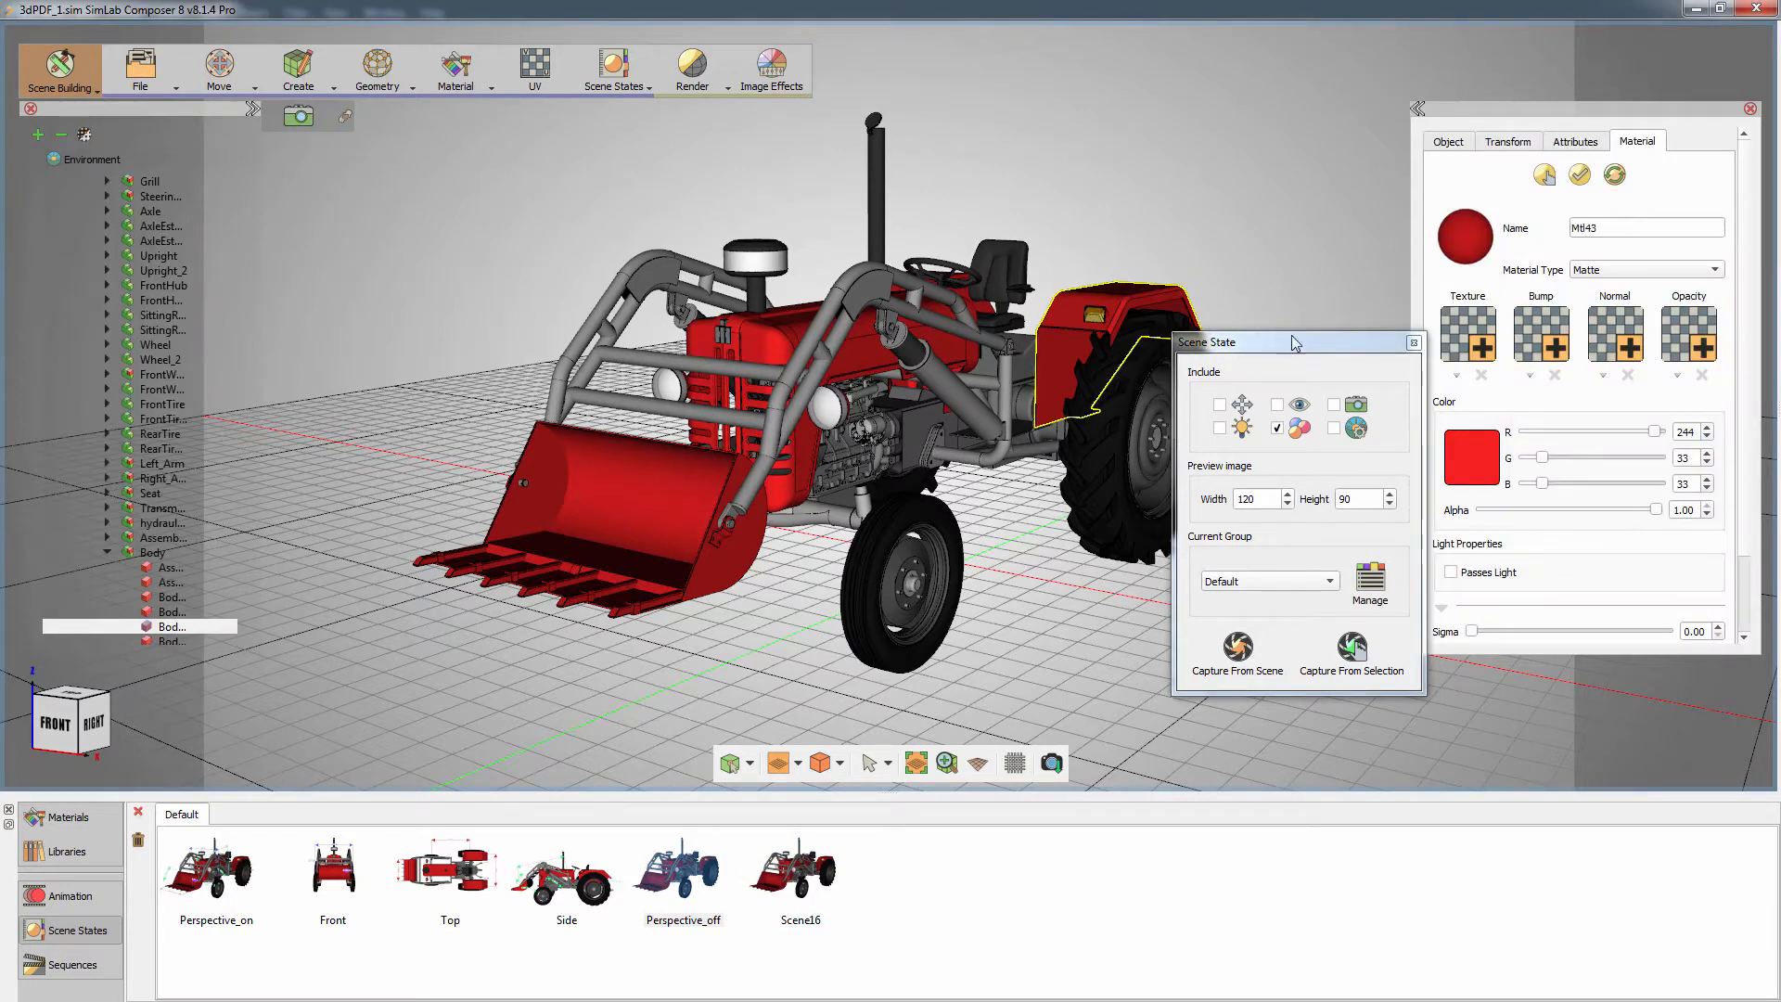
click(1465, 455)
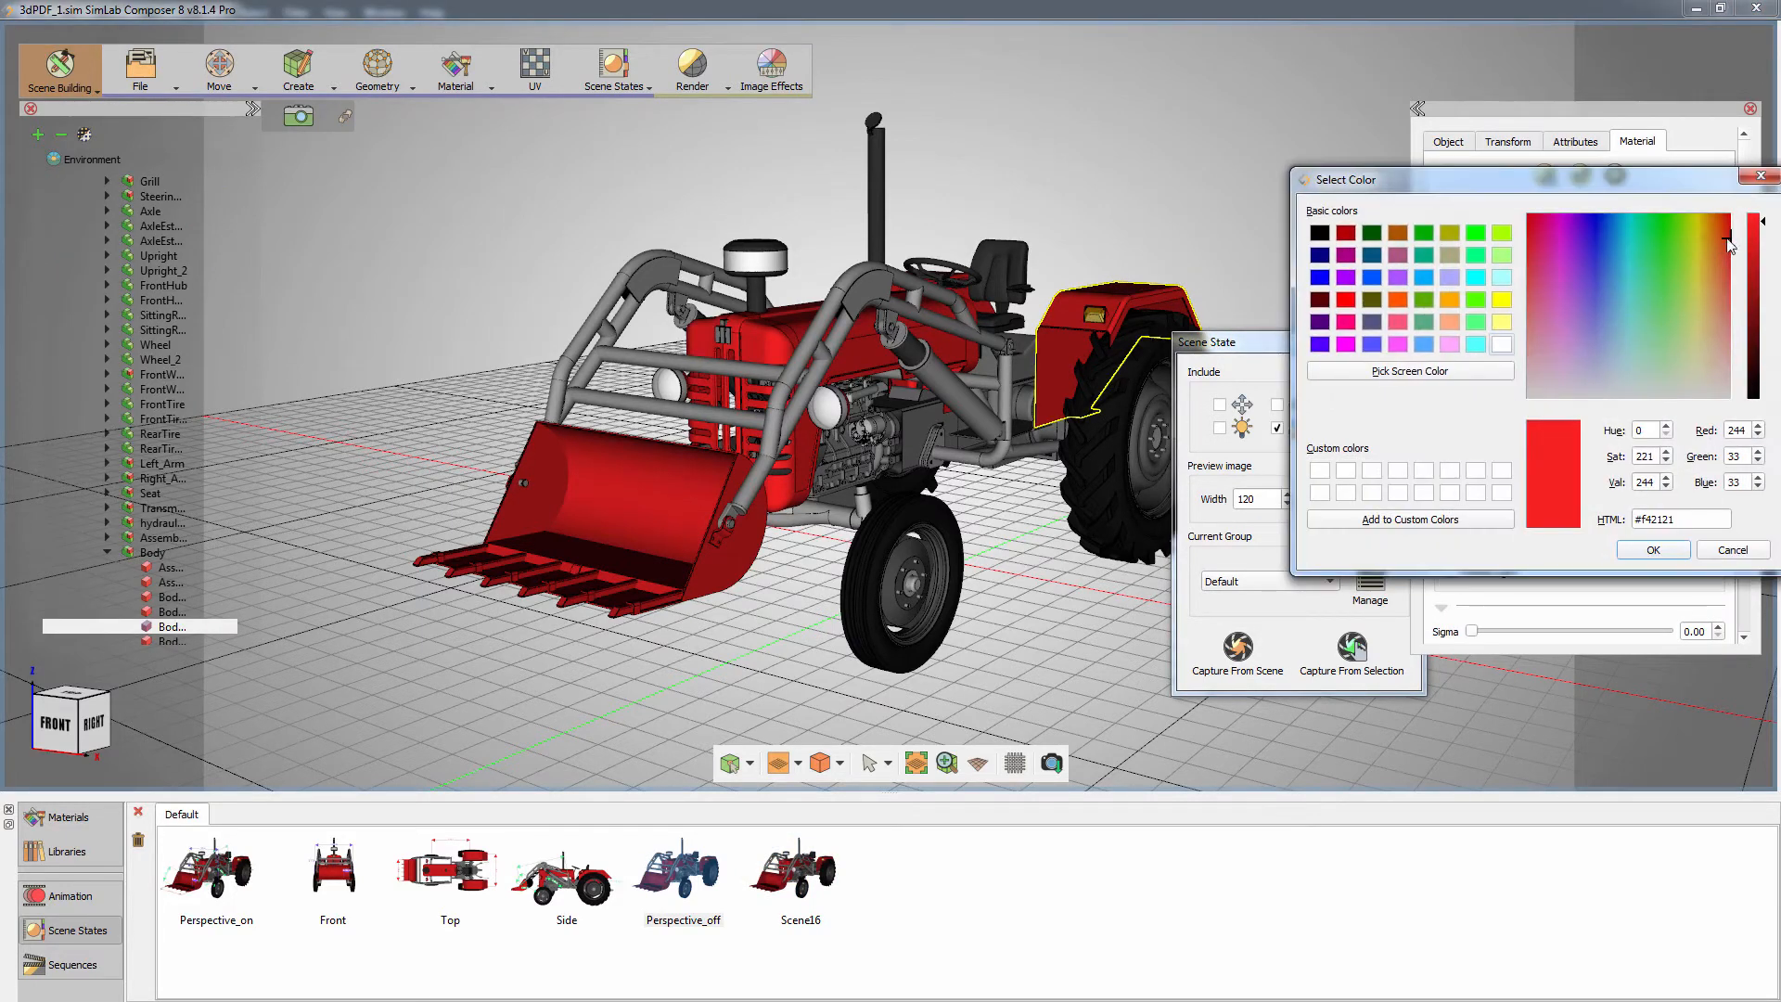
drag(1723, 243, 1703, 218)
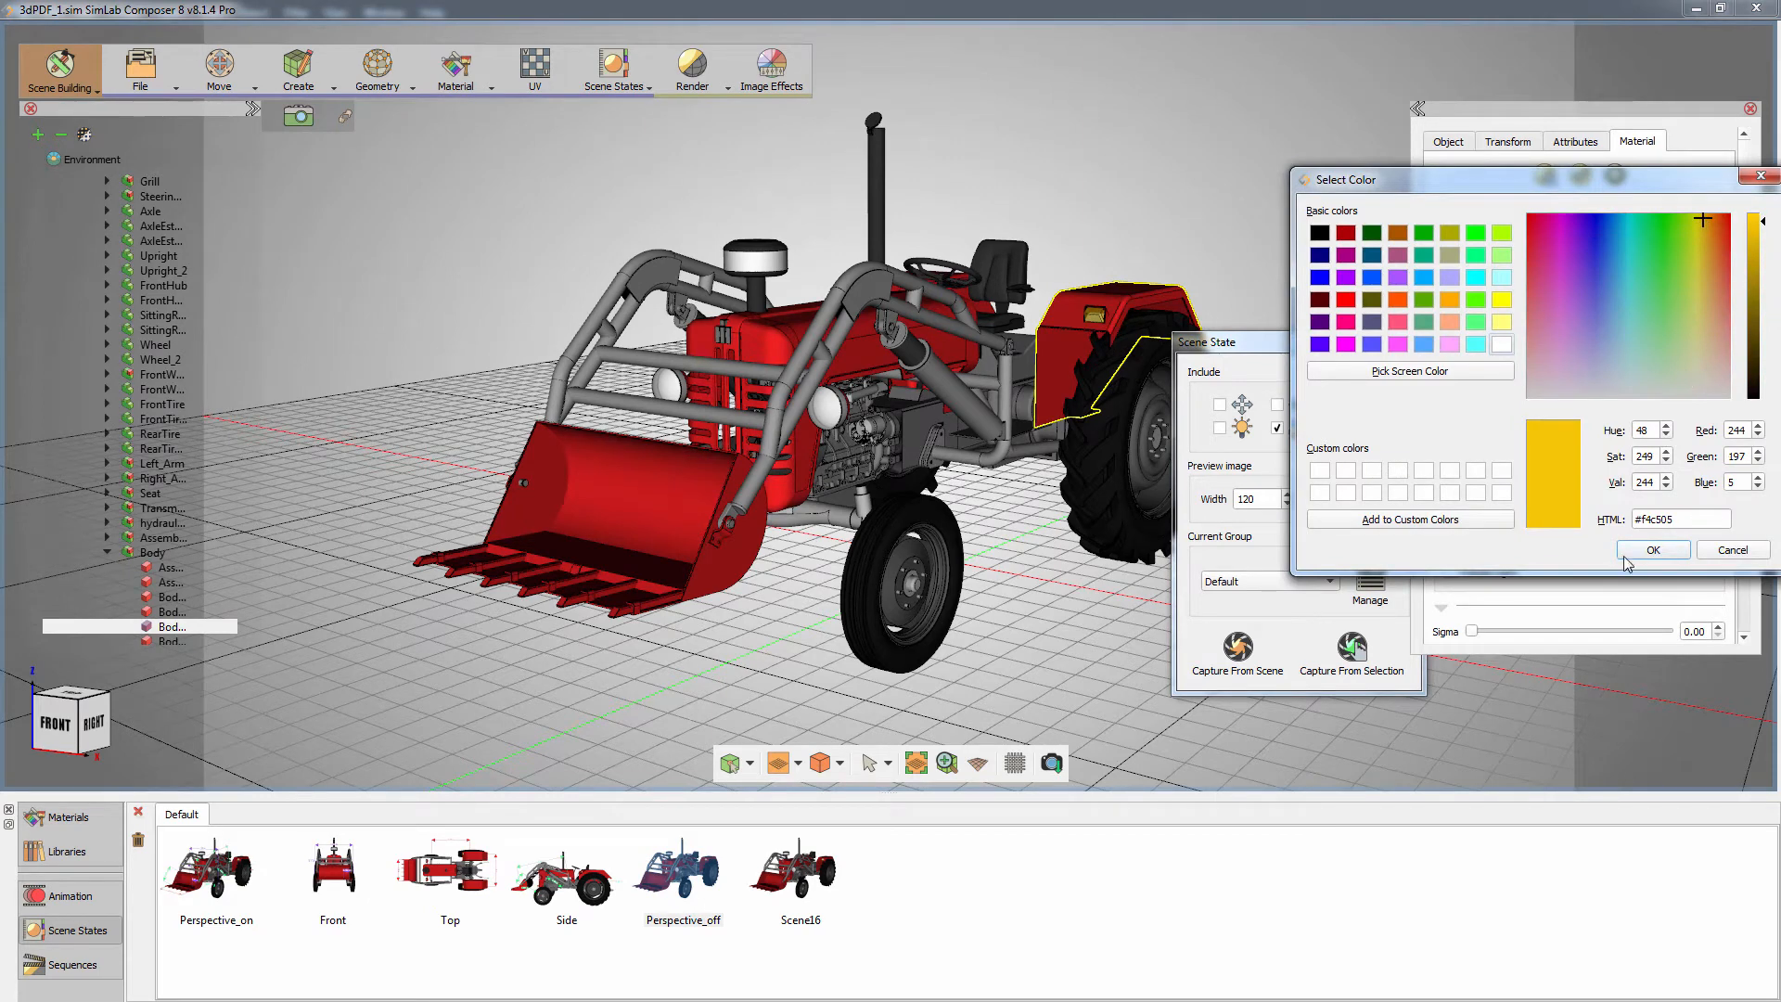
click(1653, 549)
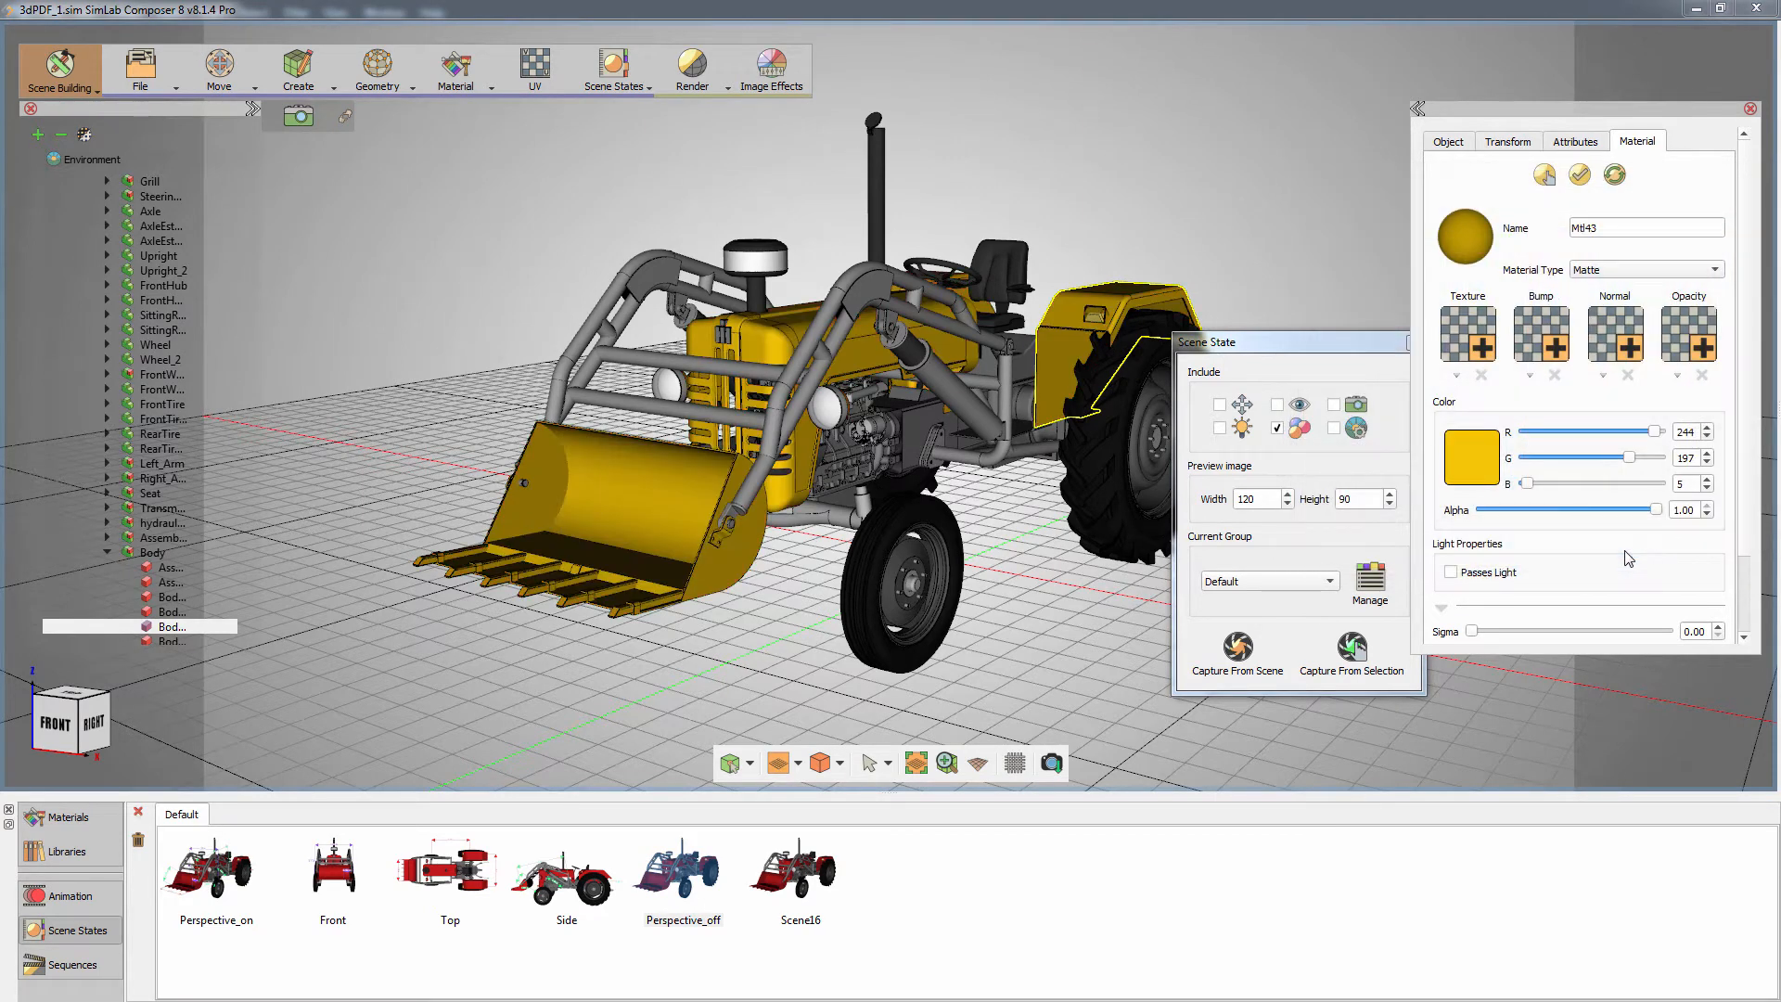
click(1235, 653)
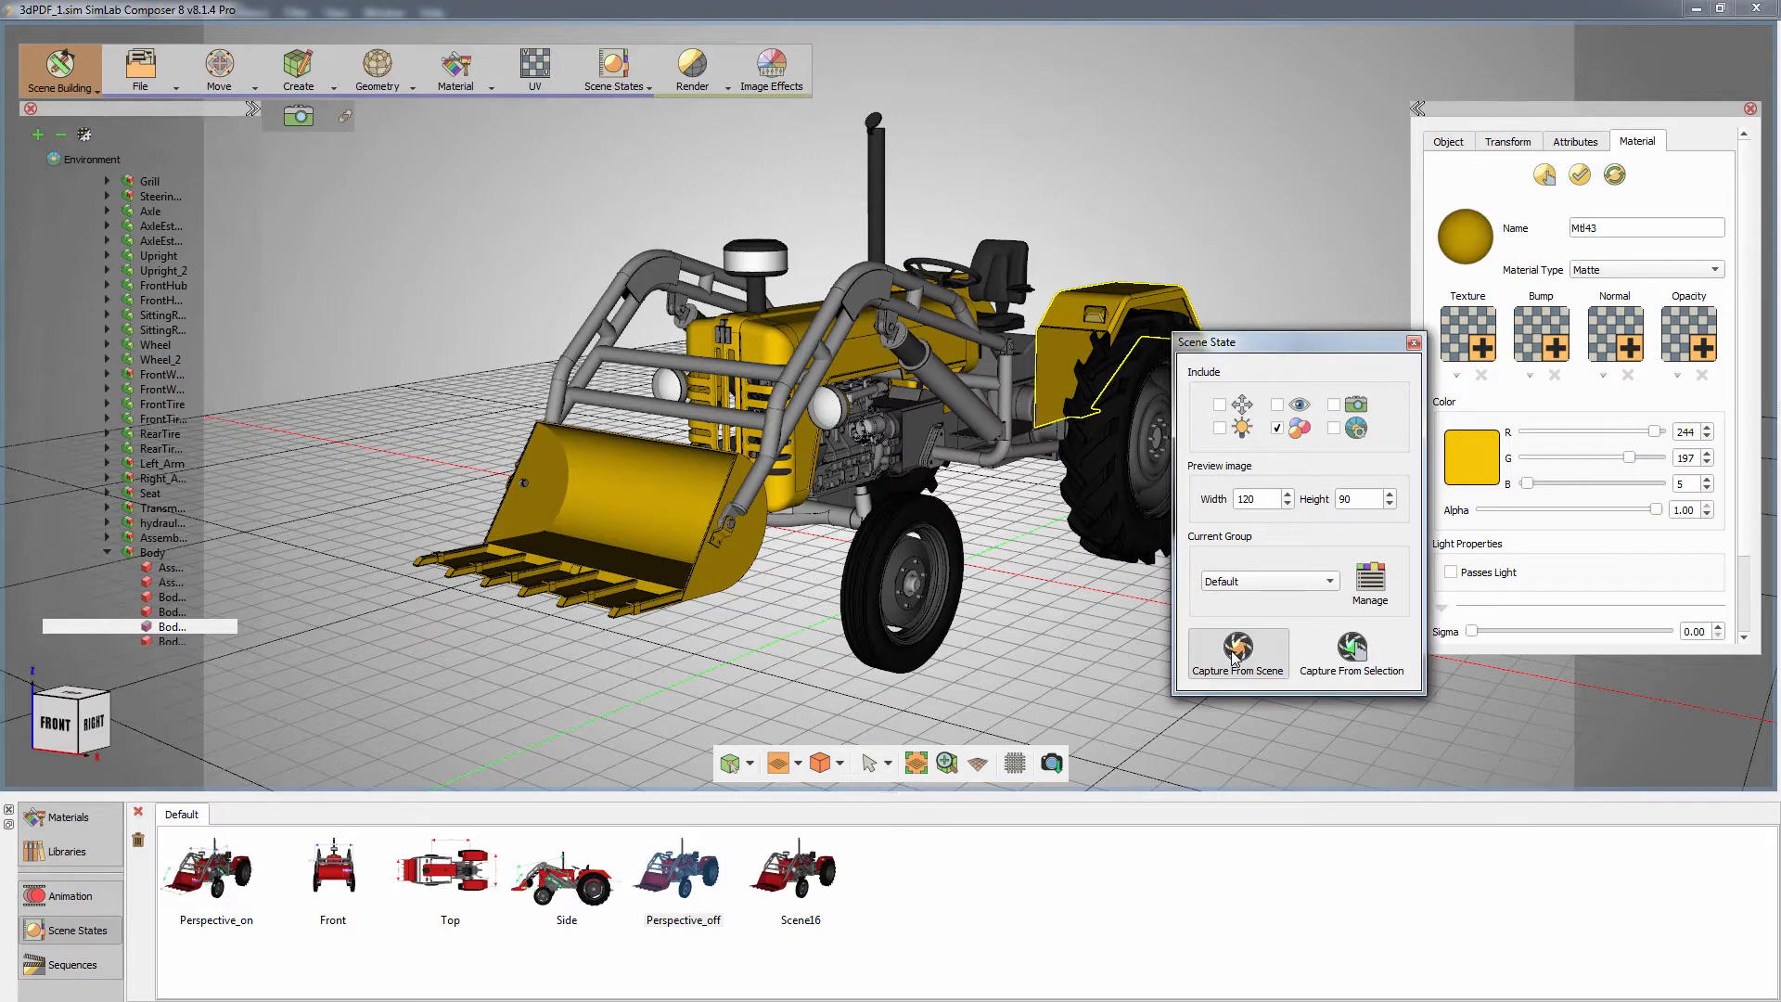
- Recolour the tractor's body material green, #55b844, and capture it as another materials scene state
click(1469, 460)
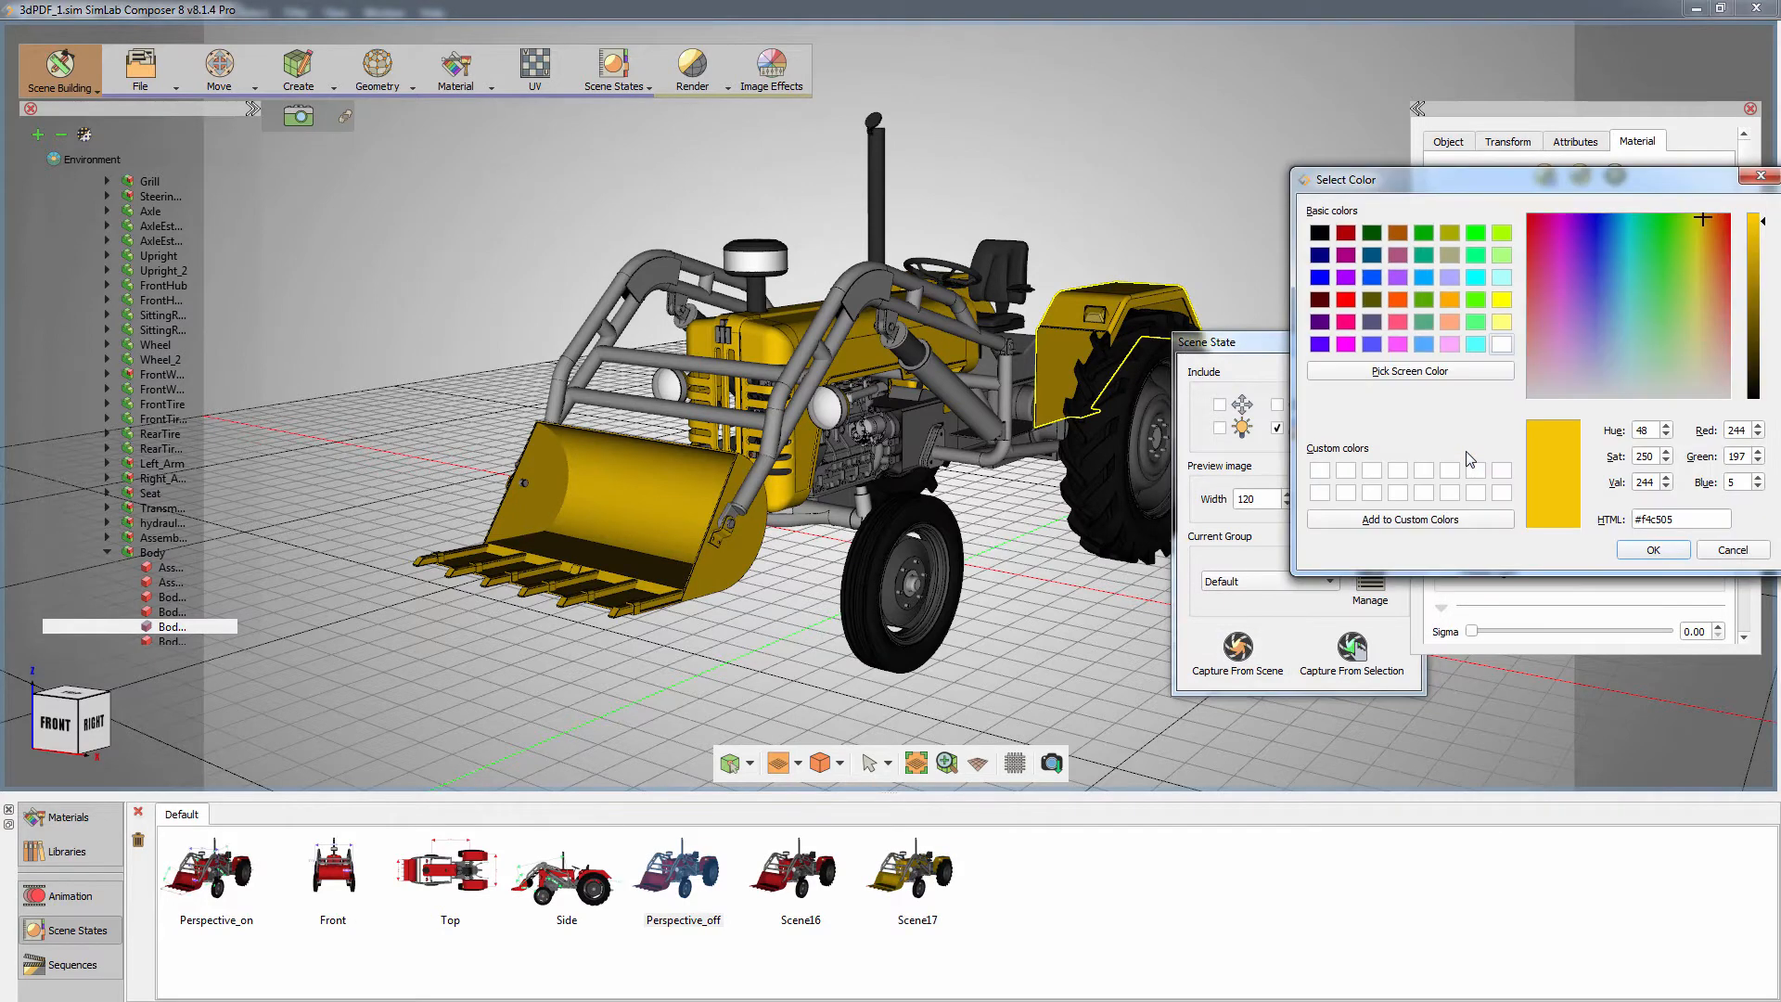
click(1663, 247)
click(1753, 265)
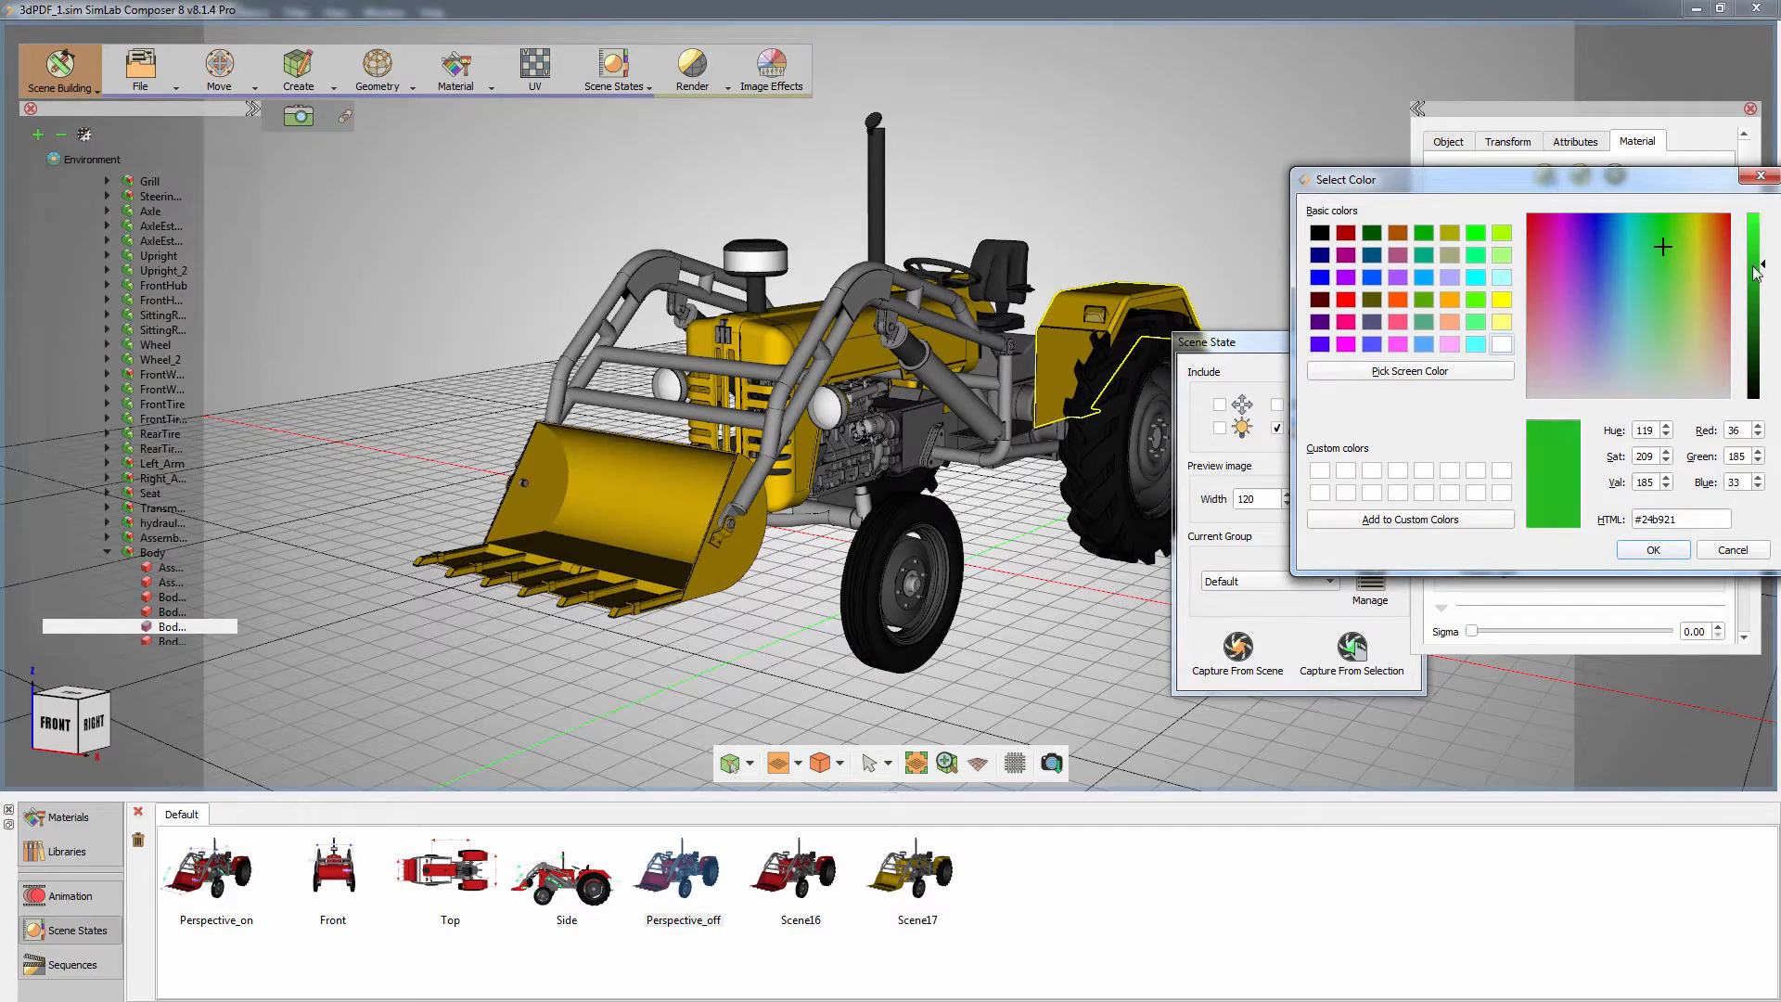
mouse_move(1665, 249)
mouse_down()
mouse_move(1658, 295)
mouse_move(1668, 283)
mouse_up()
click(1647, 550)
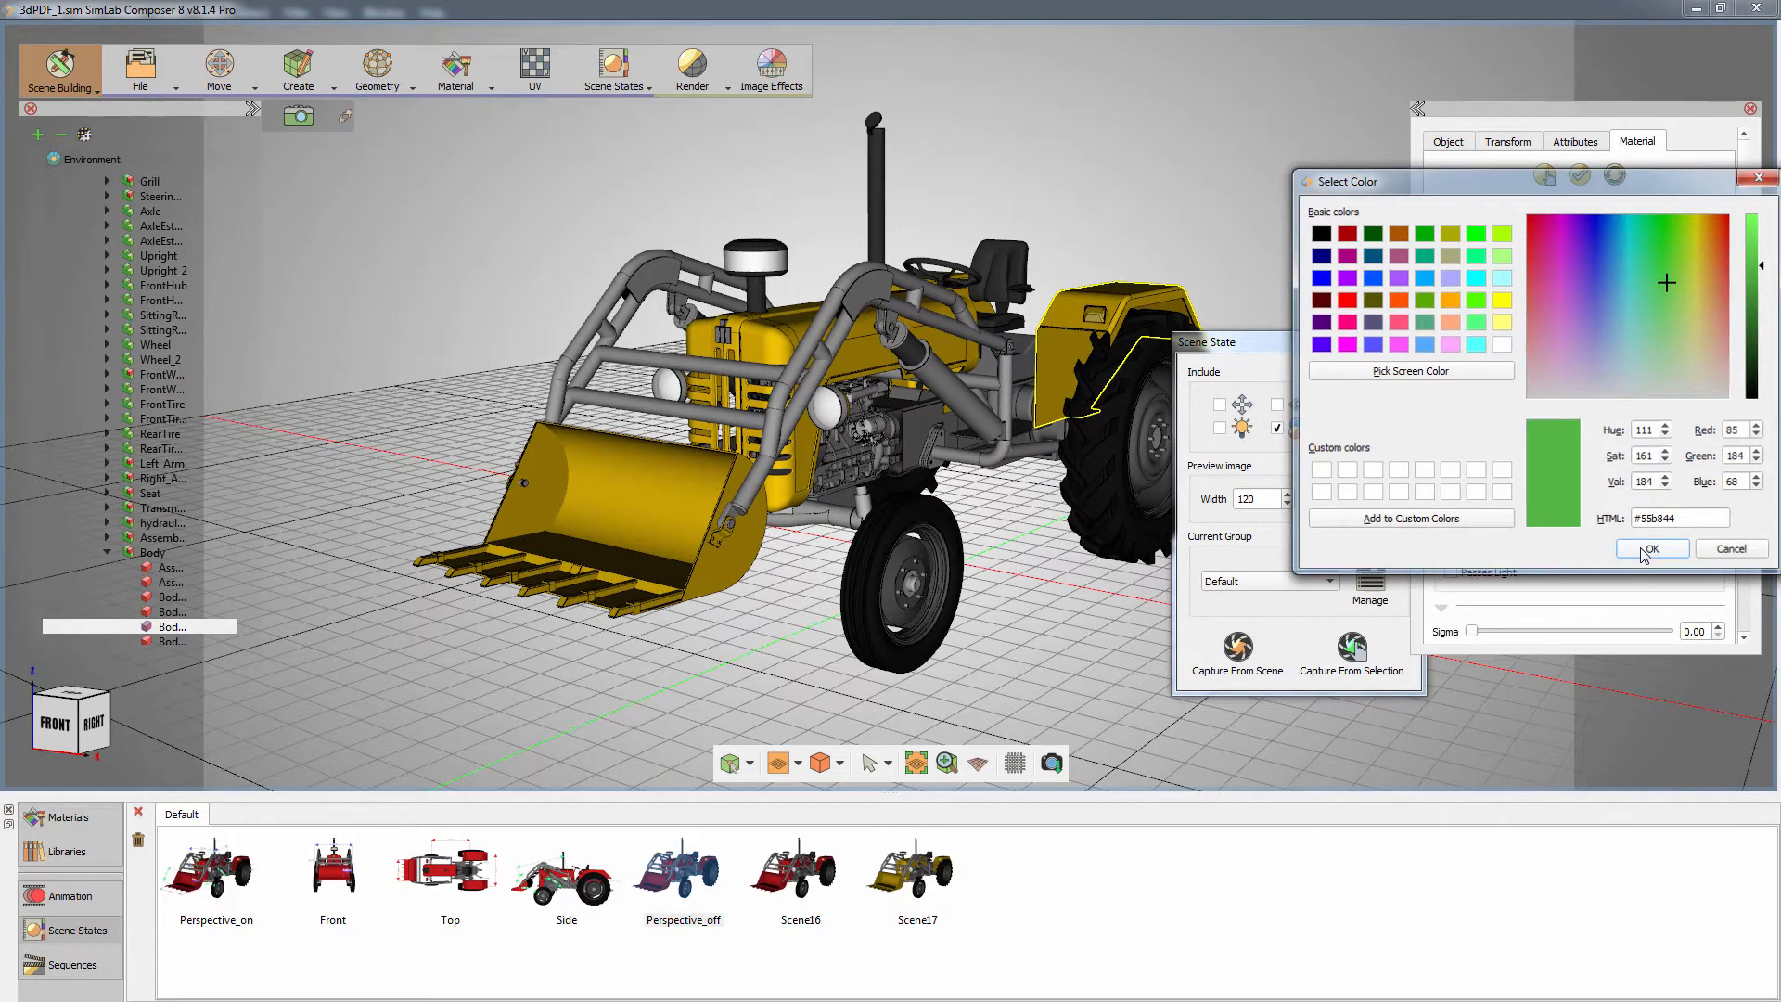
click(1242, 646)
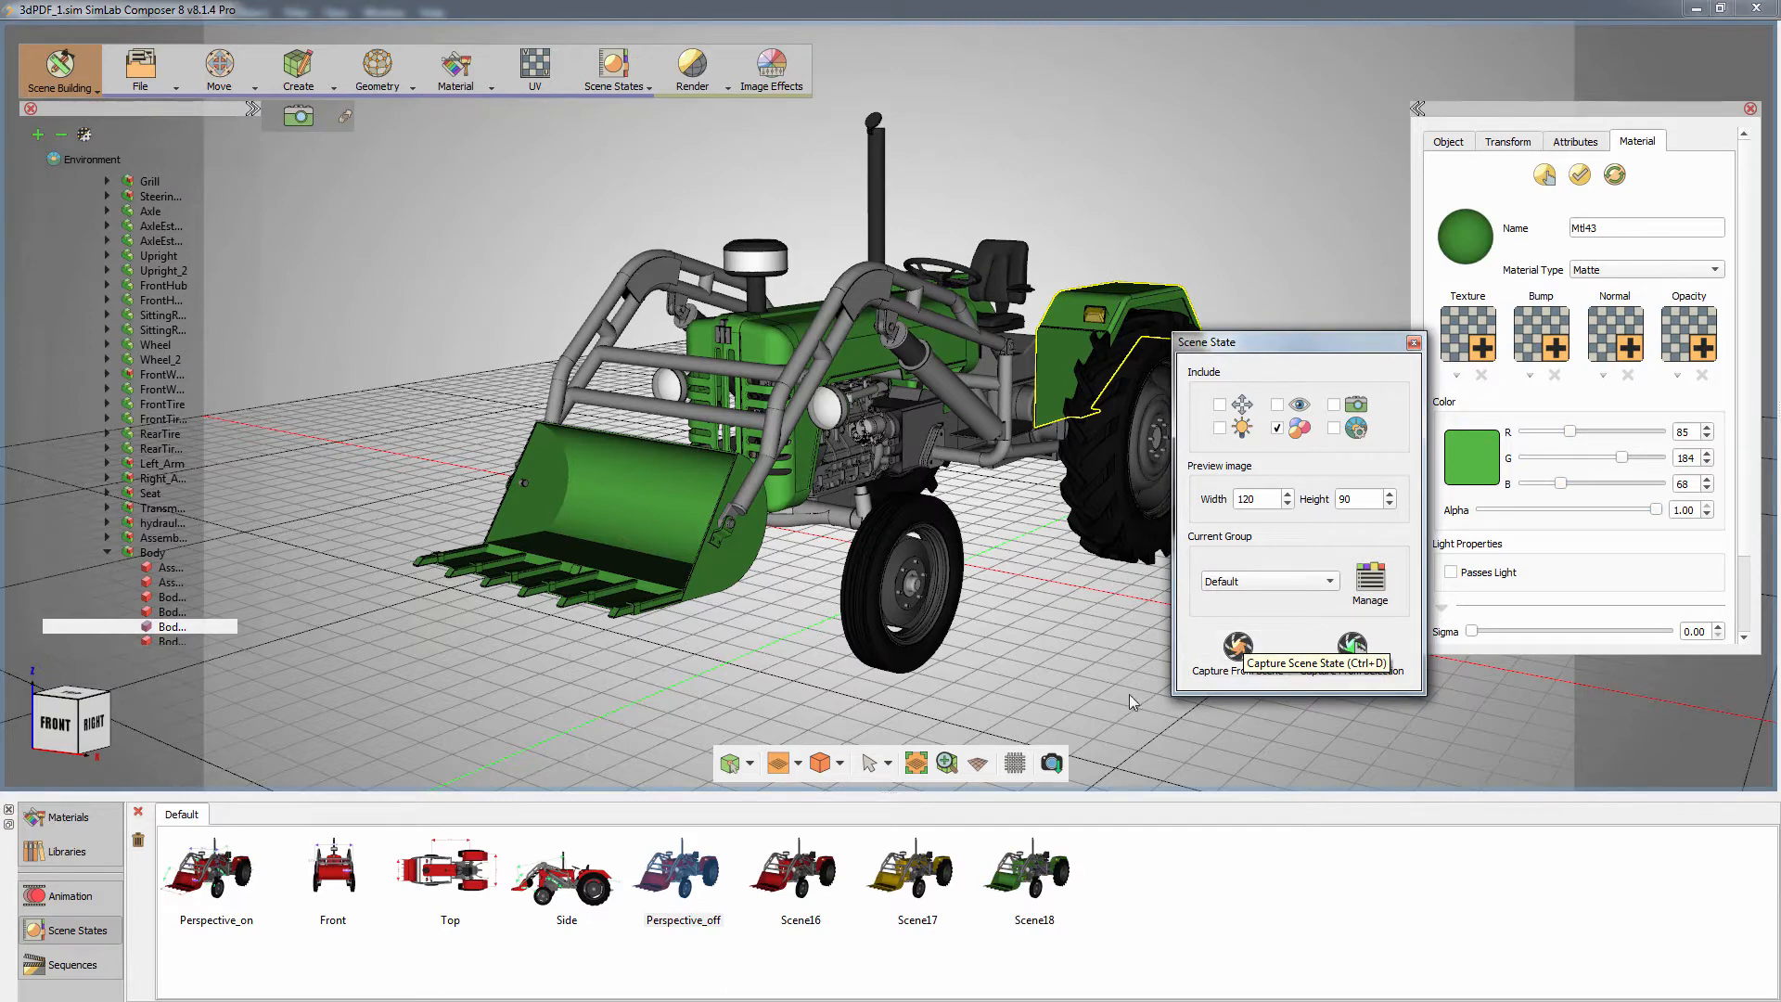
- Apply the yellow, red and green materials scene states to the perspective view one after another to check them
click(935, 876)
drag(950, 661, 950, 660)
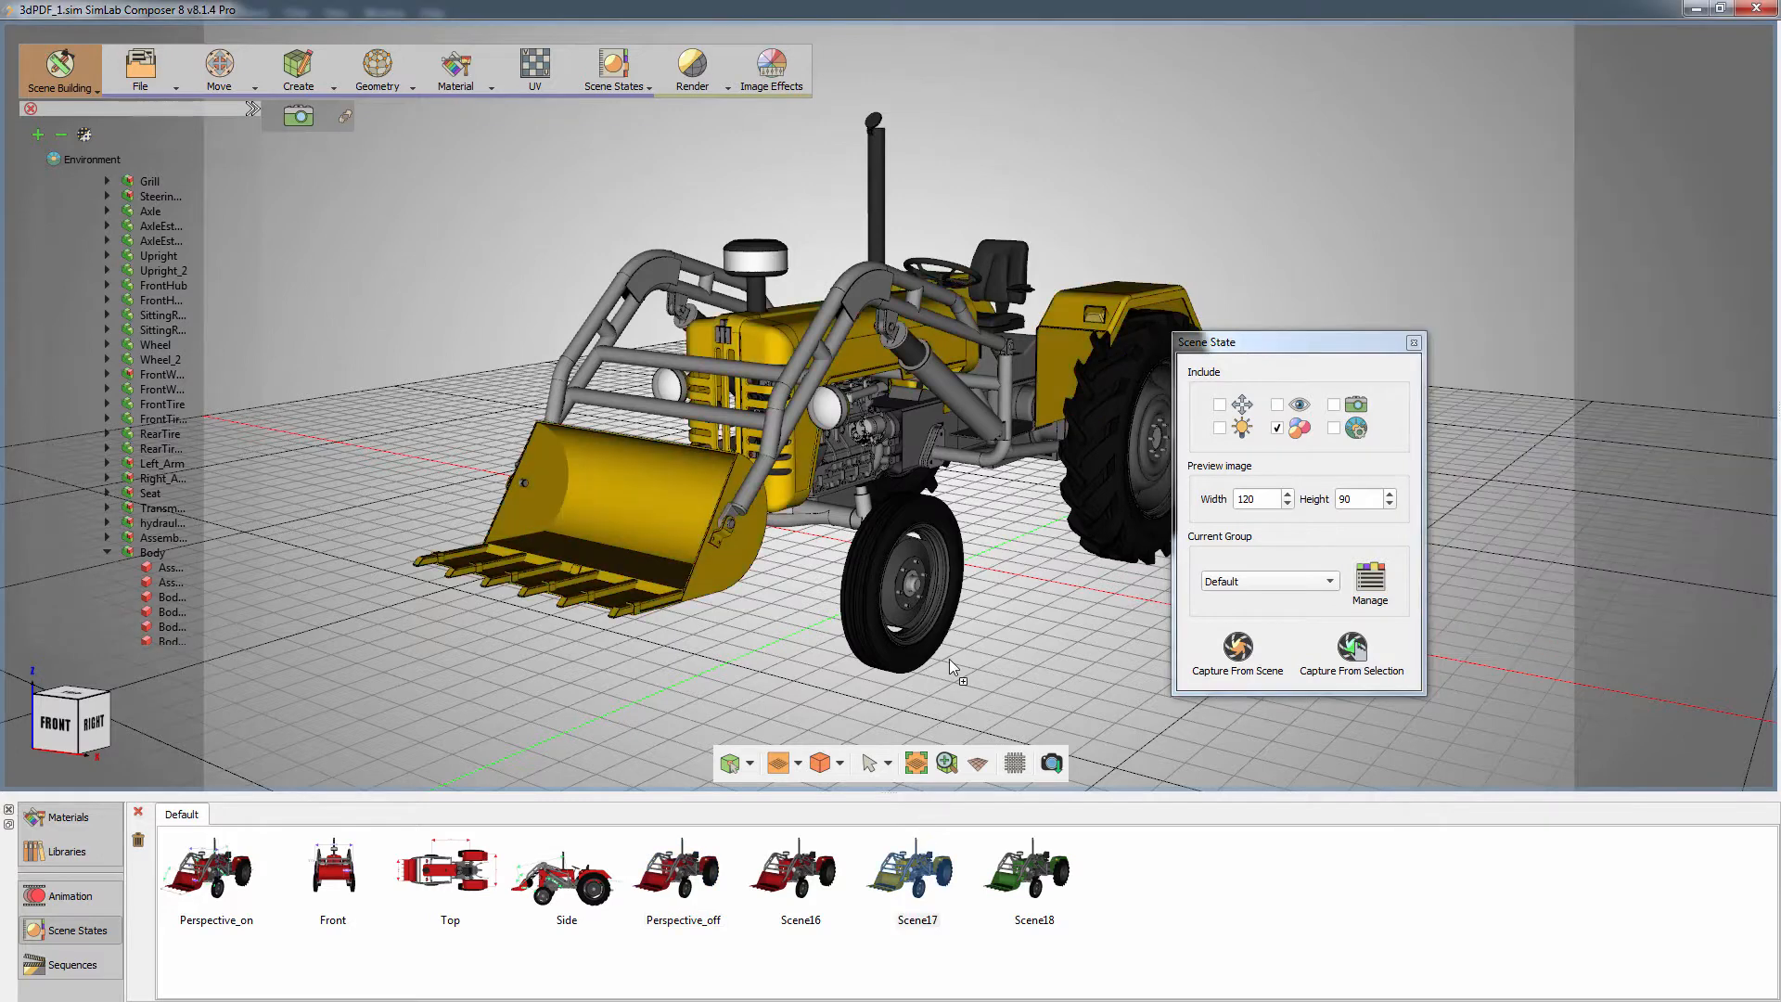
drag(781, 881, 807, 691)
drag(1021, 877, 991, 666)
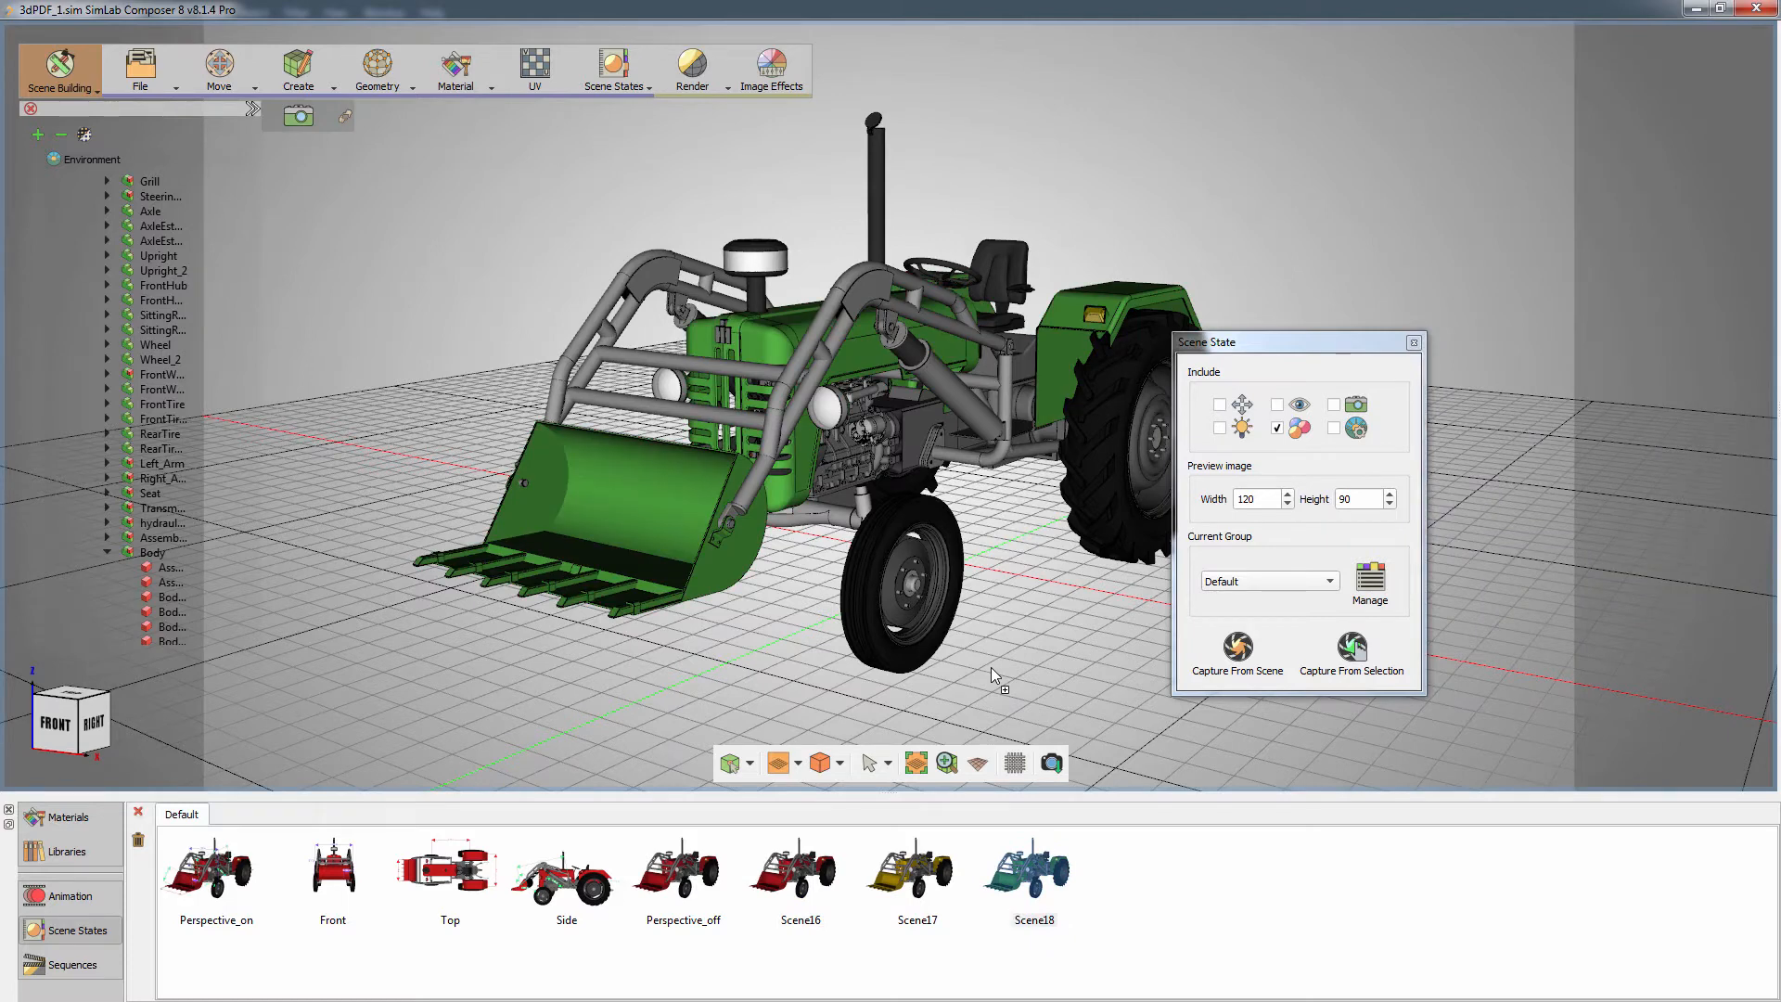
- Apply the Side and Top scene states, and check the yellow and green materials states in the top view
click(556, 869)
drag(676, 598, 676, 598)
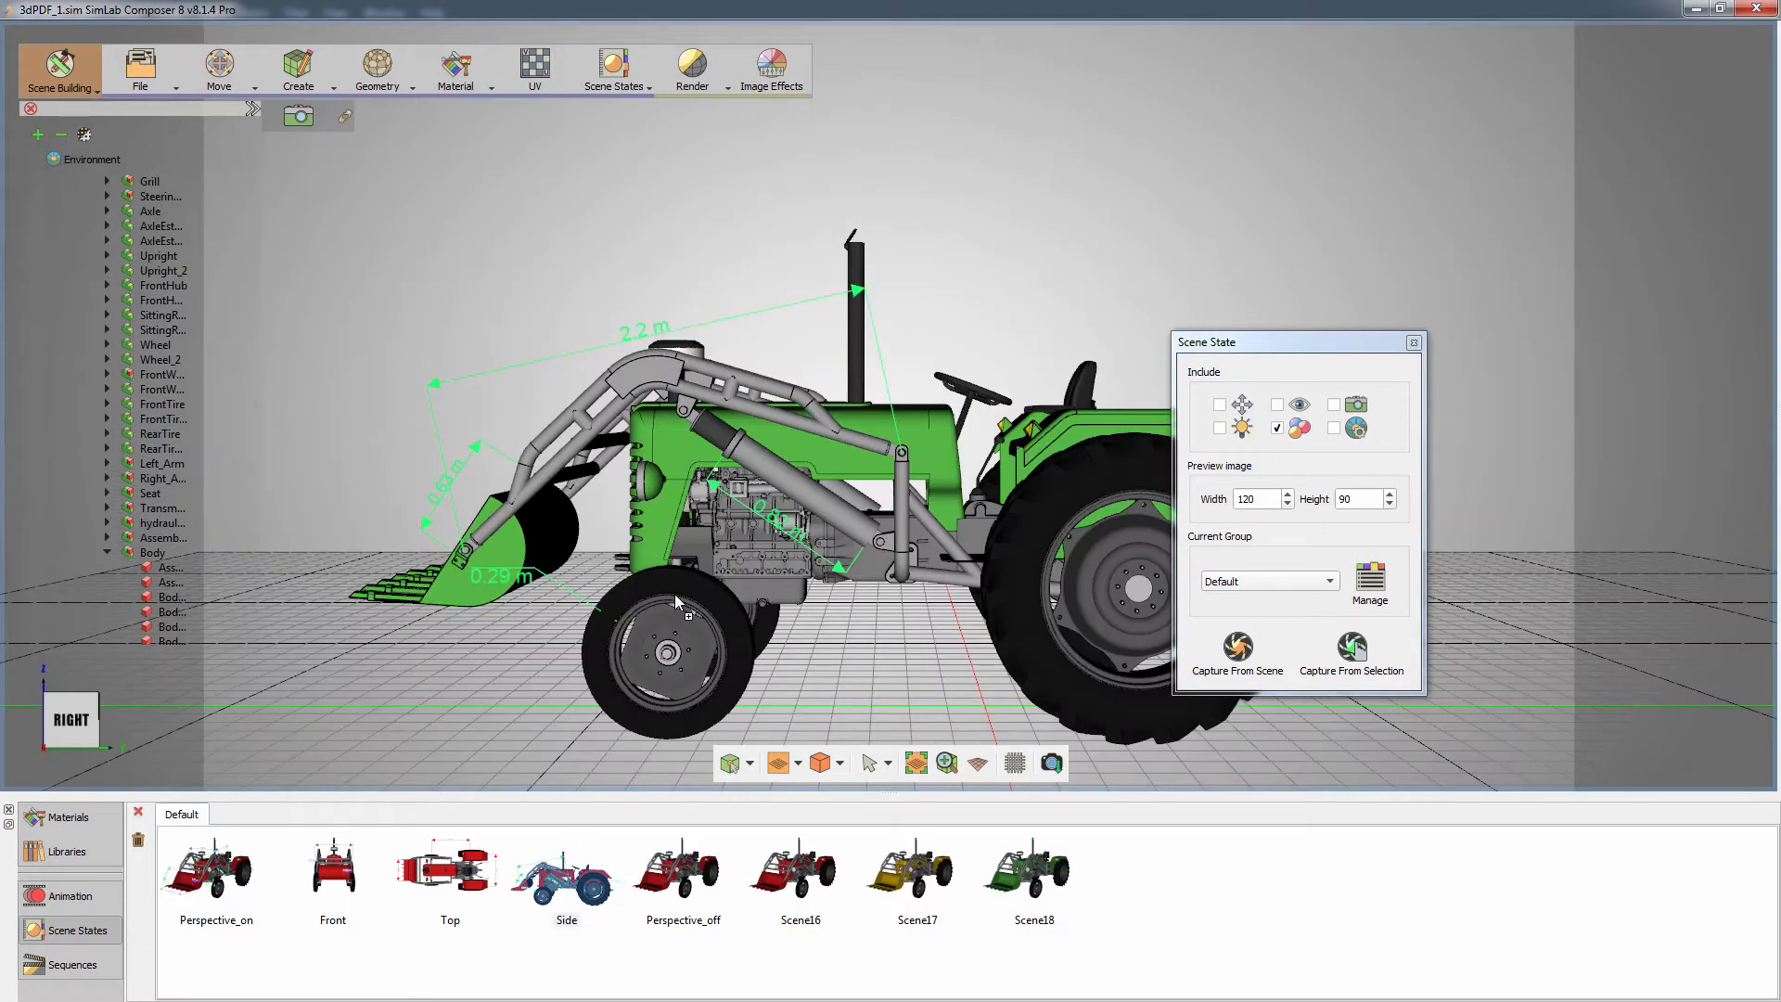
drag(464, 872, 643, 608)
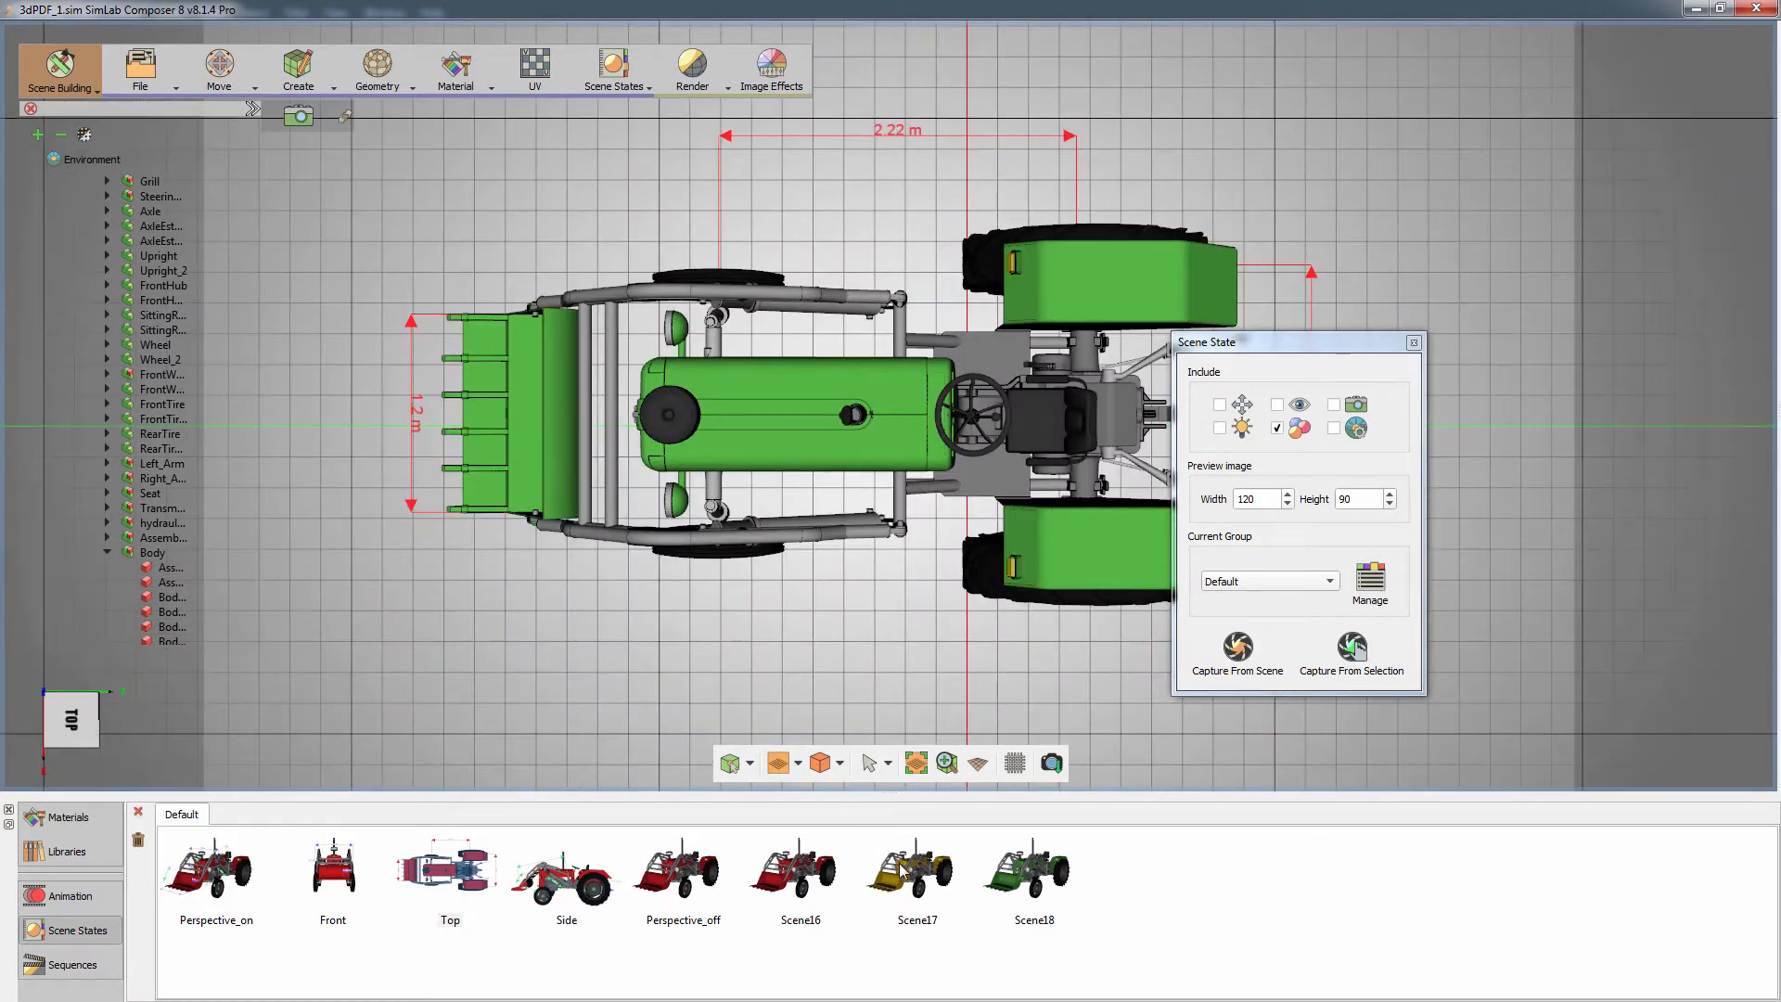
drag(904, 872, 900, 612)
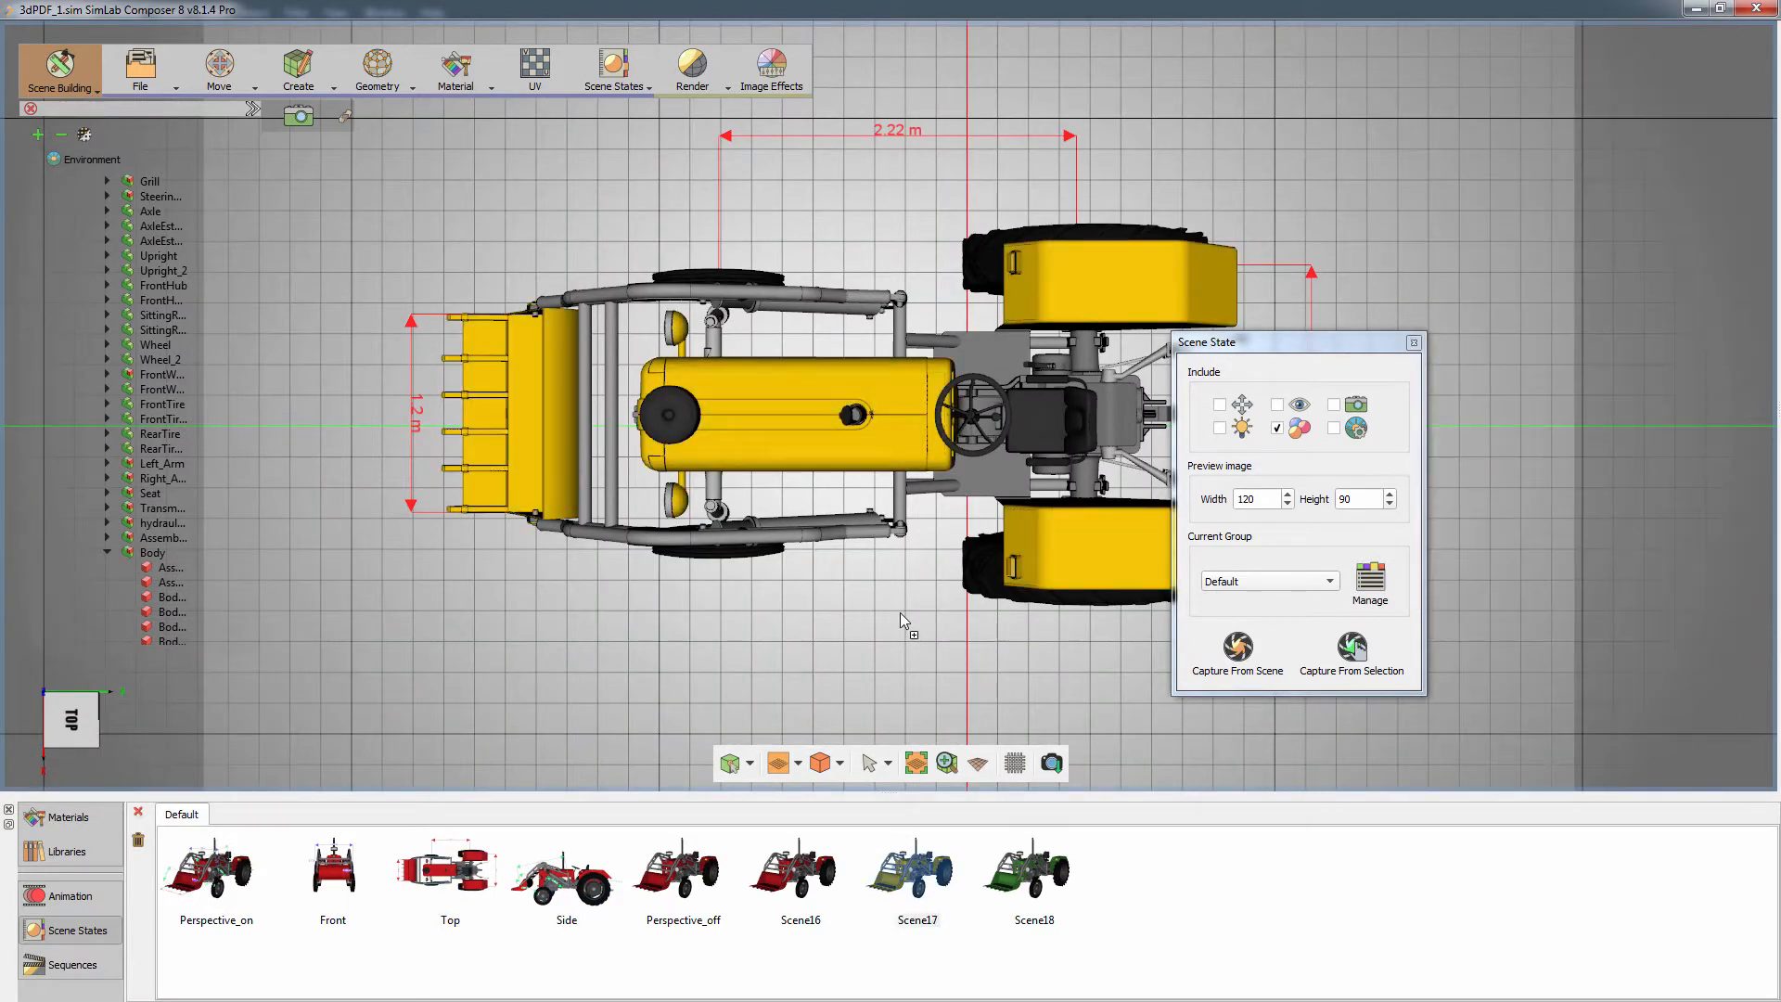
drag(1028, 871, 949, 650)
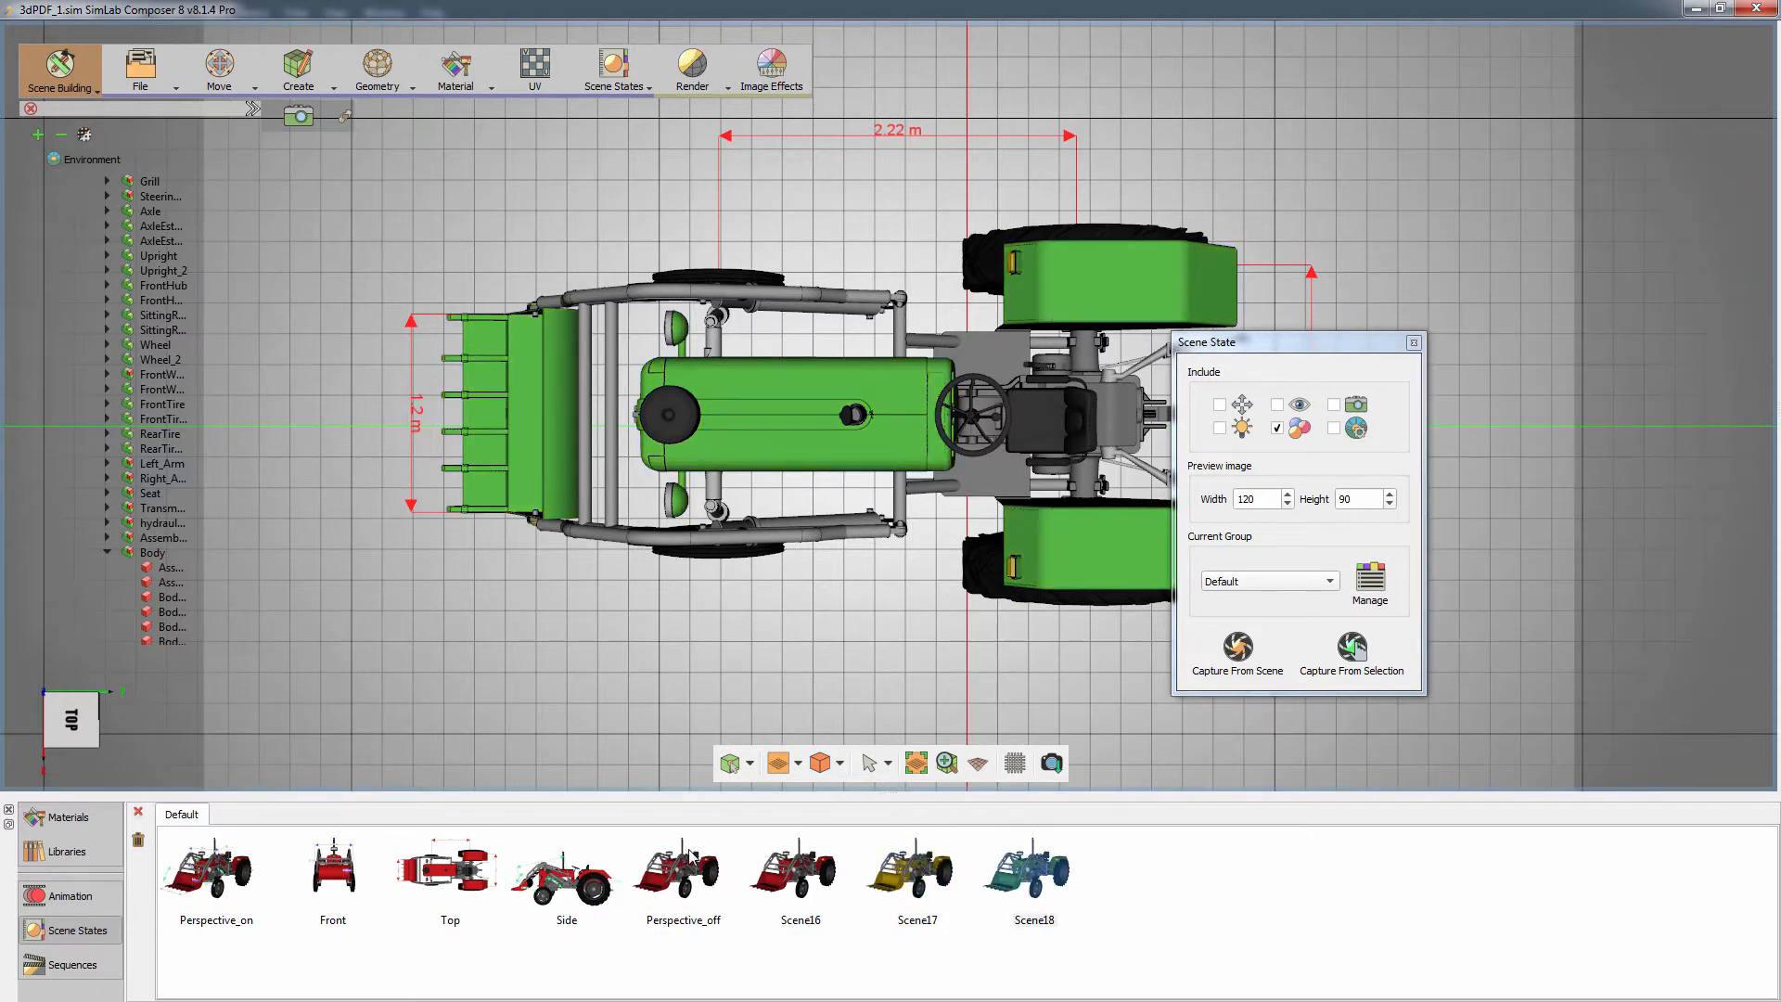
- Restore the Perspective_off view with the red materials state Scene16, and close the scene state capture dialog
drag(694, 868, 763, 639)
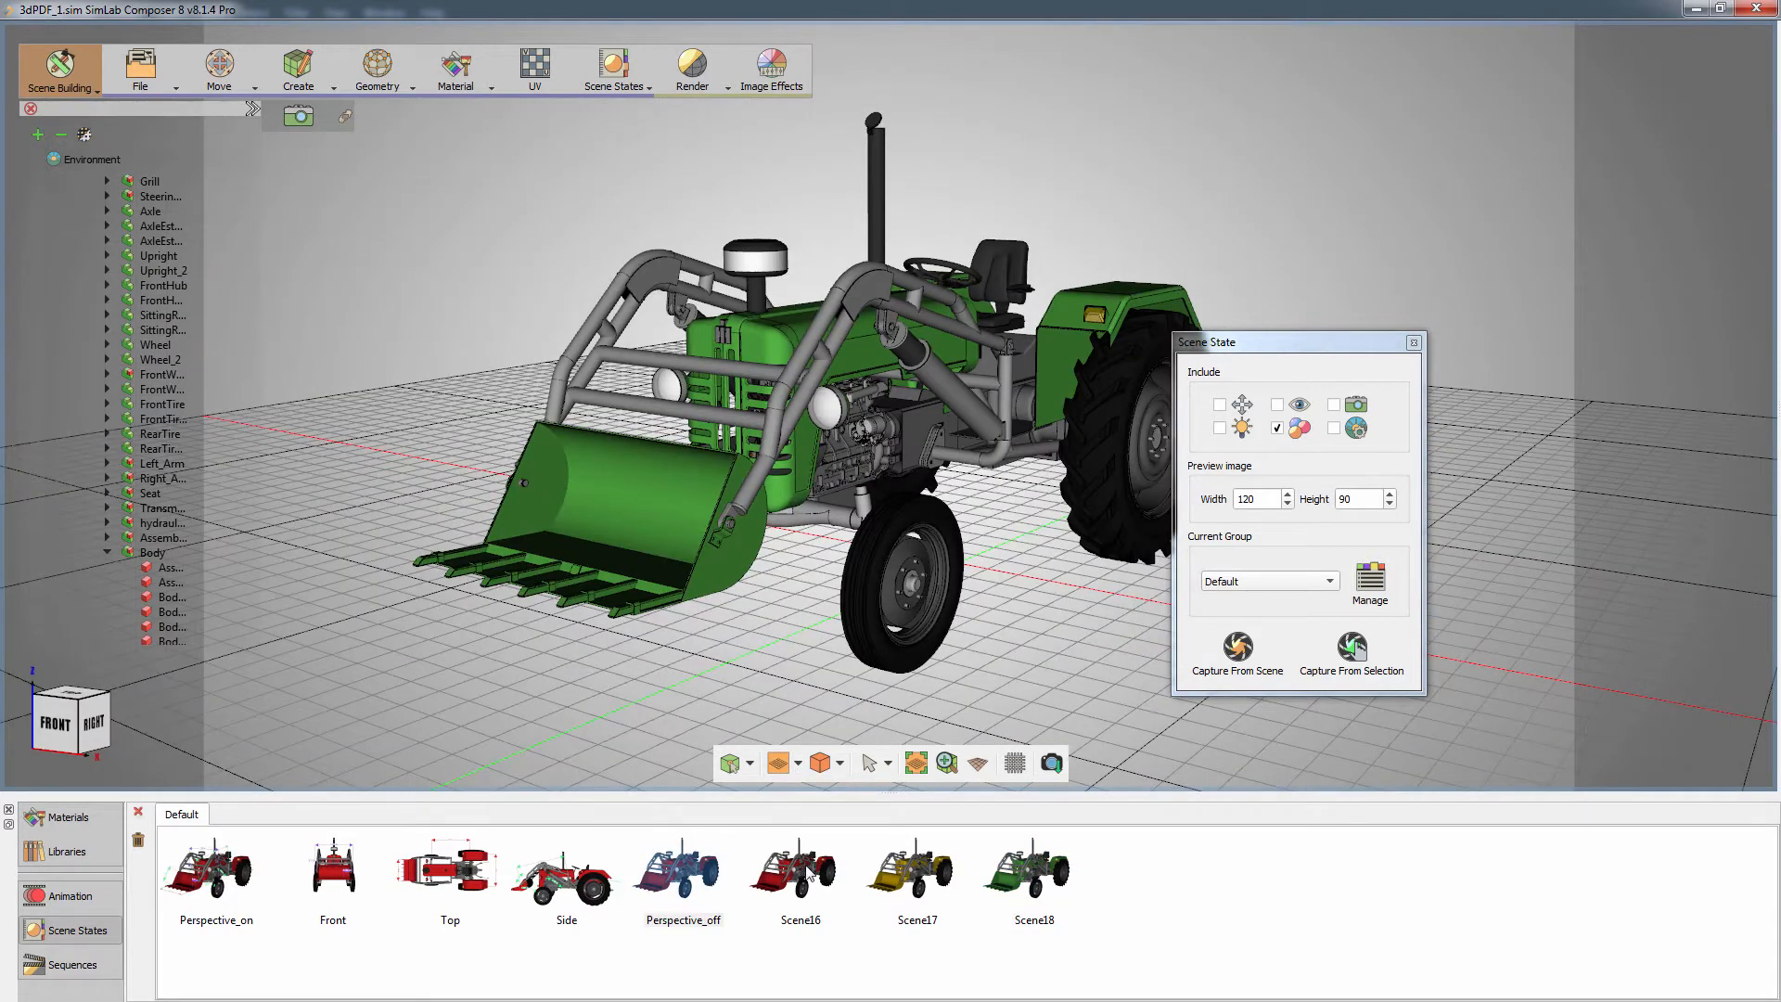
drag(811, 872, 802, 599)
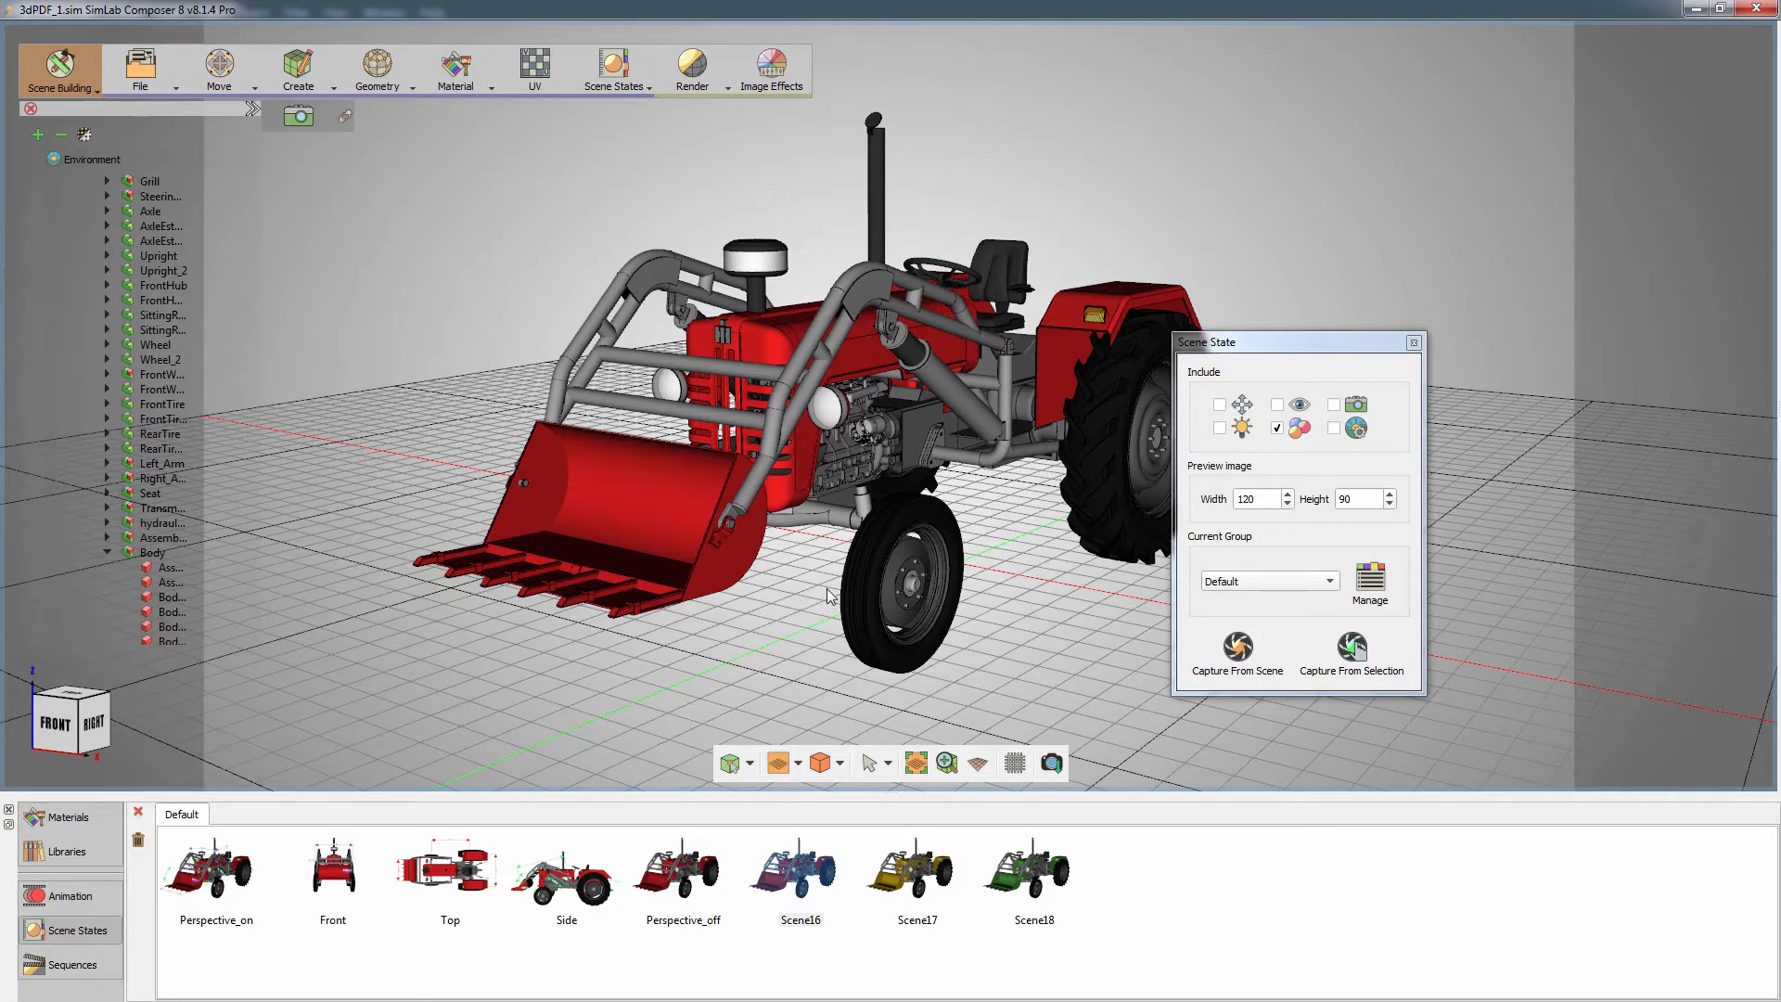
click(1413, 344)
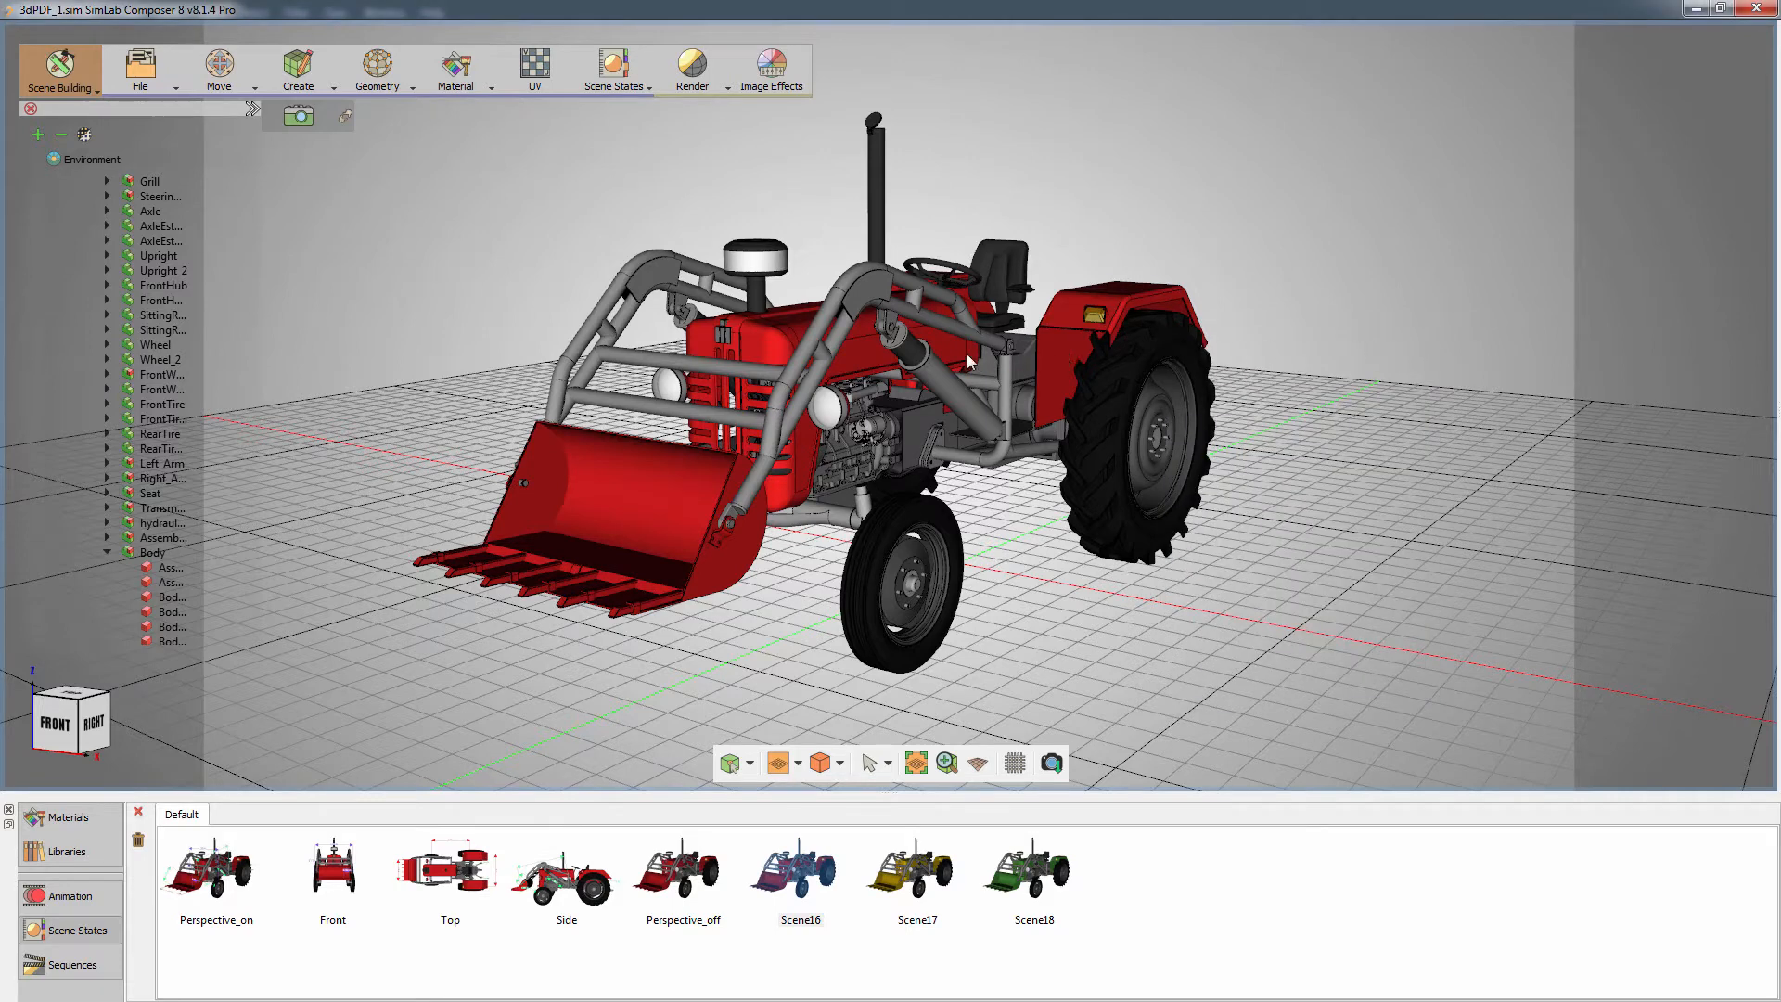
- Select the tractor's Body group and set its action type to Multi Actions
double_click(880, 357)
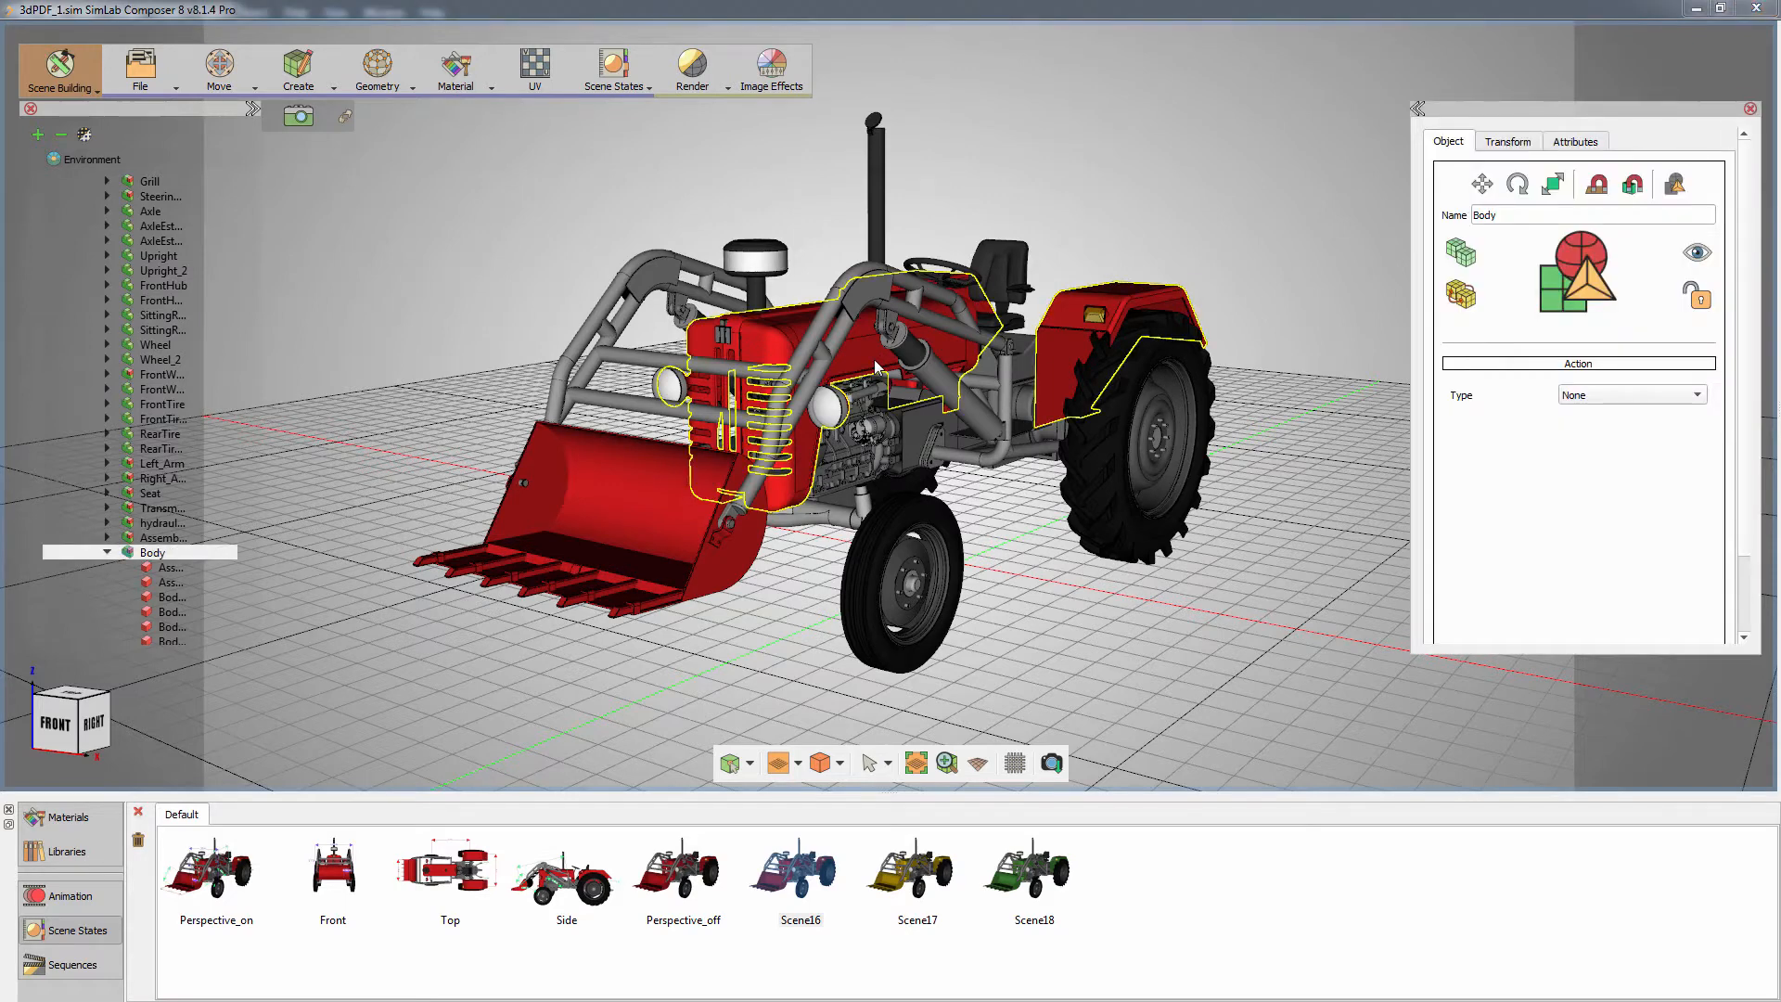
click(1590, 402)
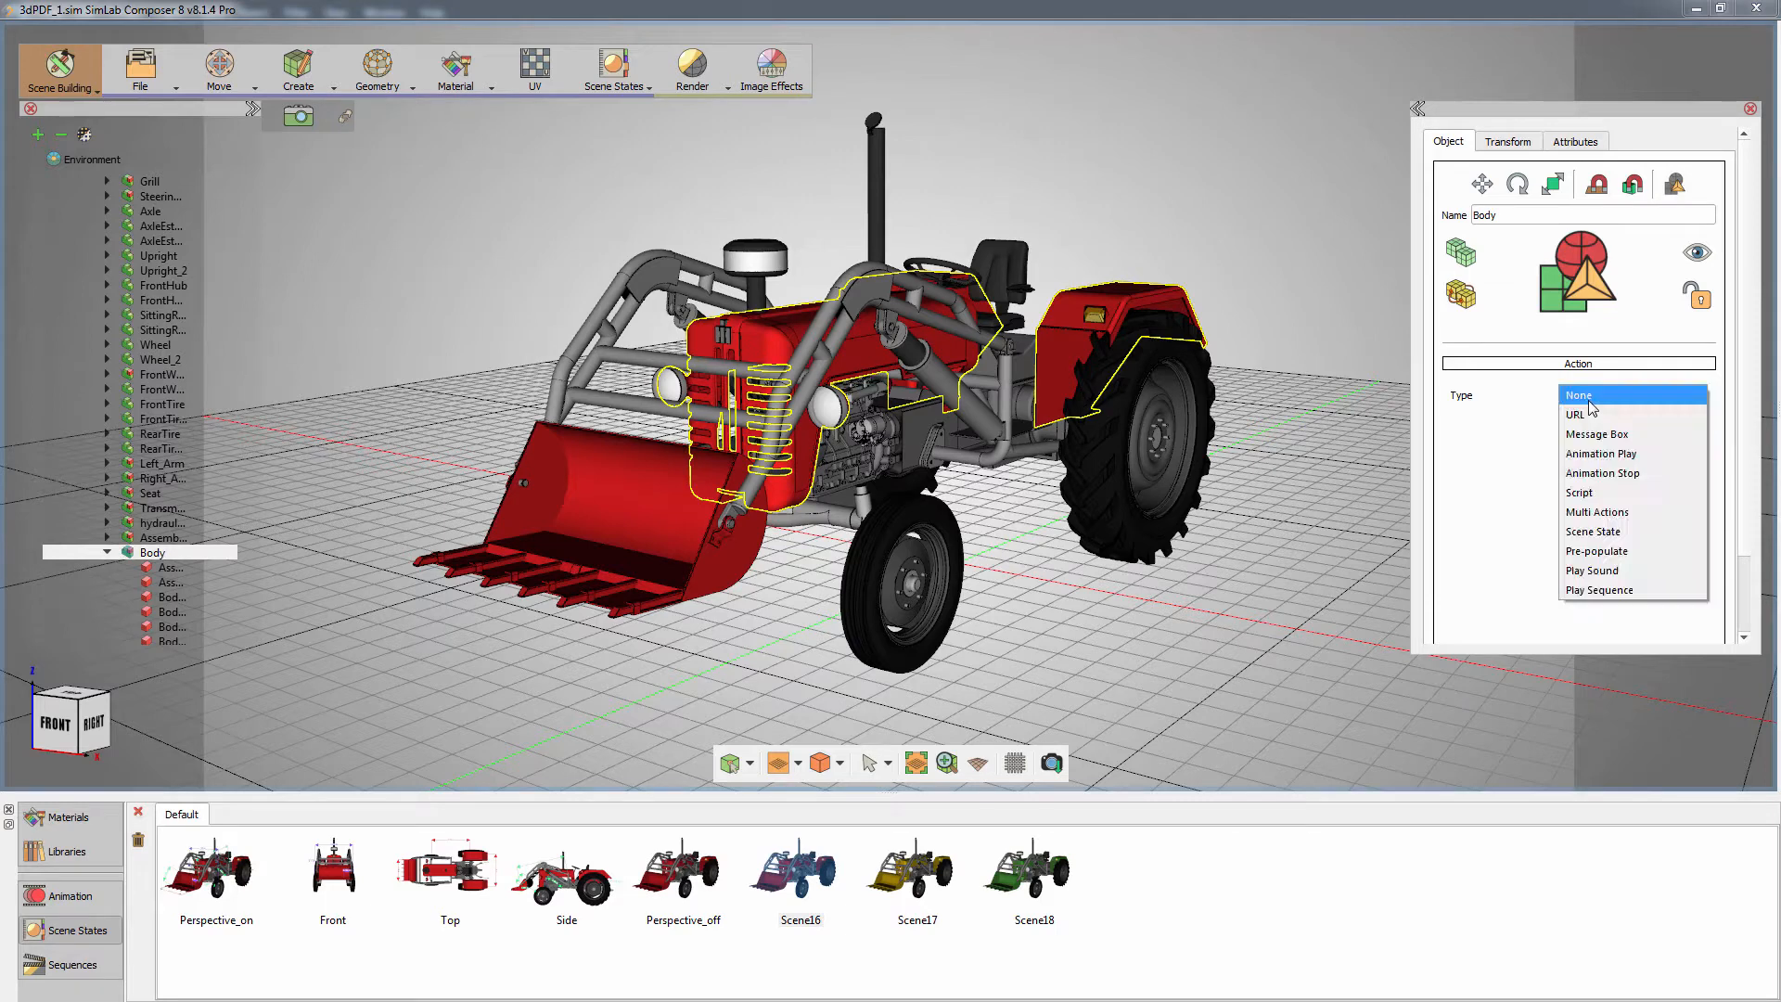
click(1599, 513)
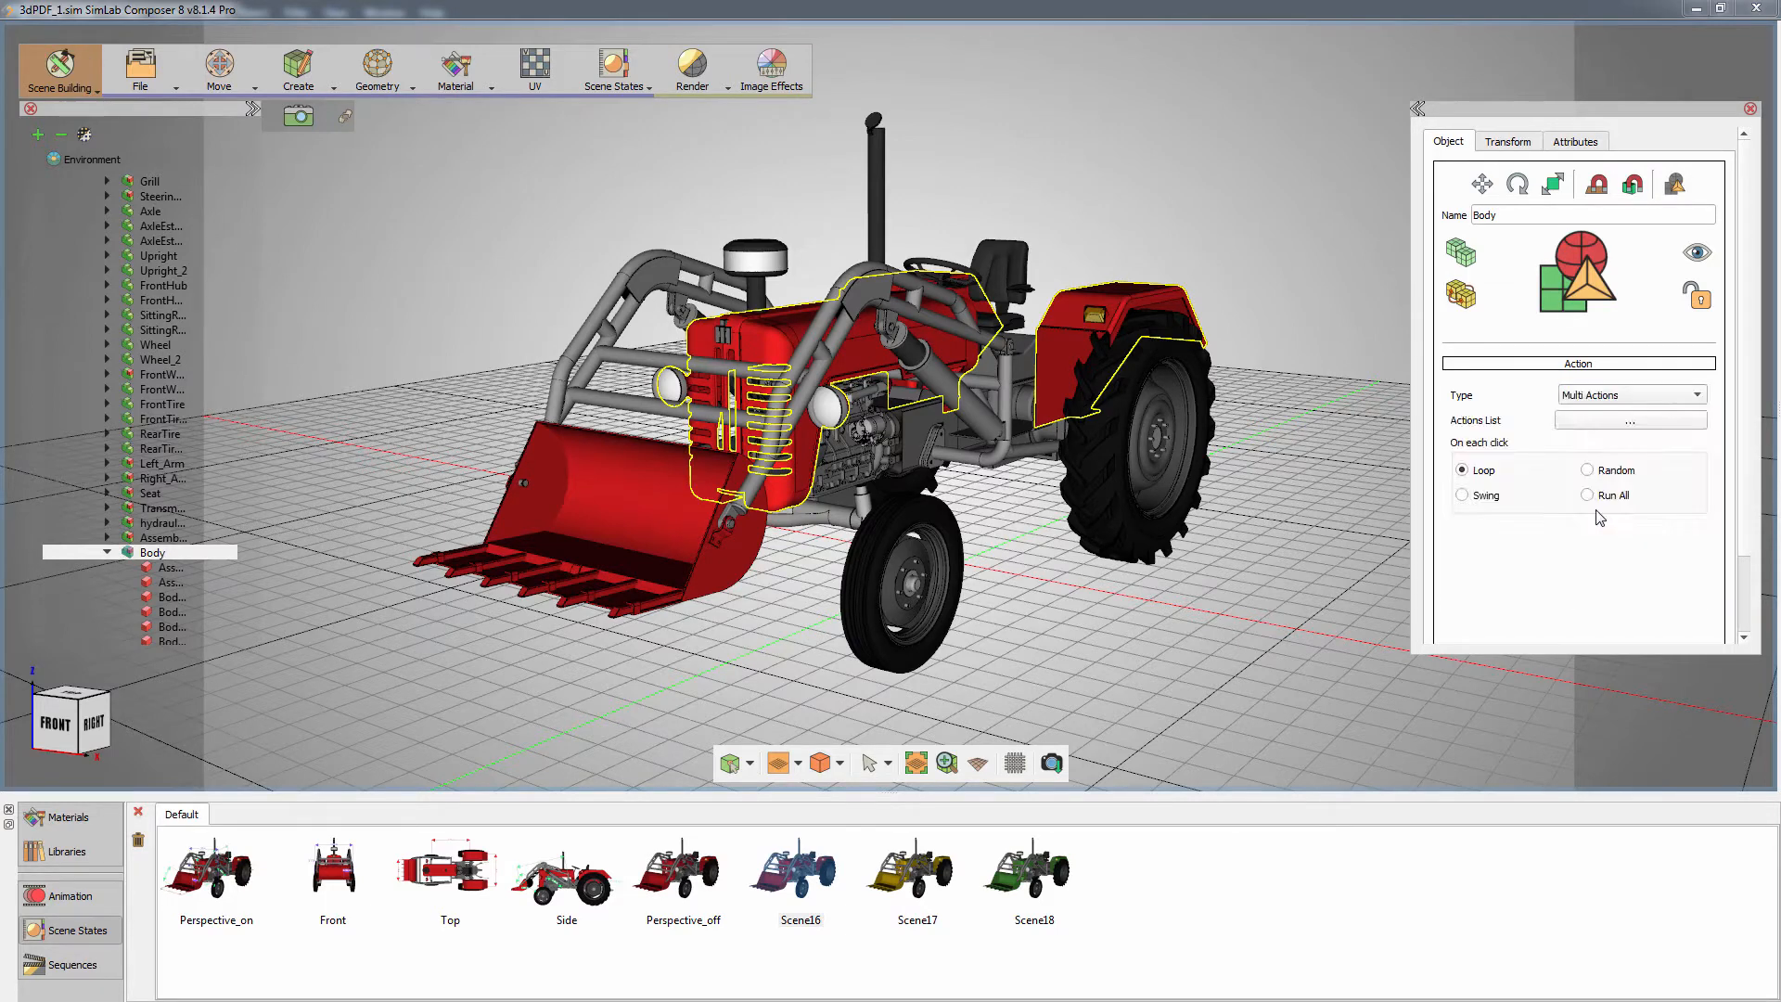
- Add a Scene State action that applies the yellow state Scene17 to the Body's multi-actions list
click(1602, 423)
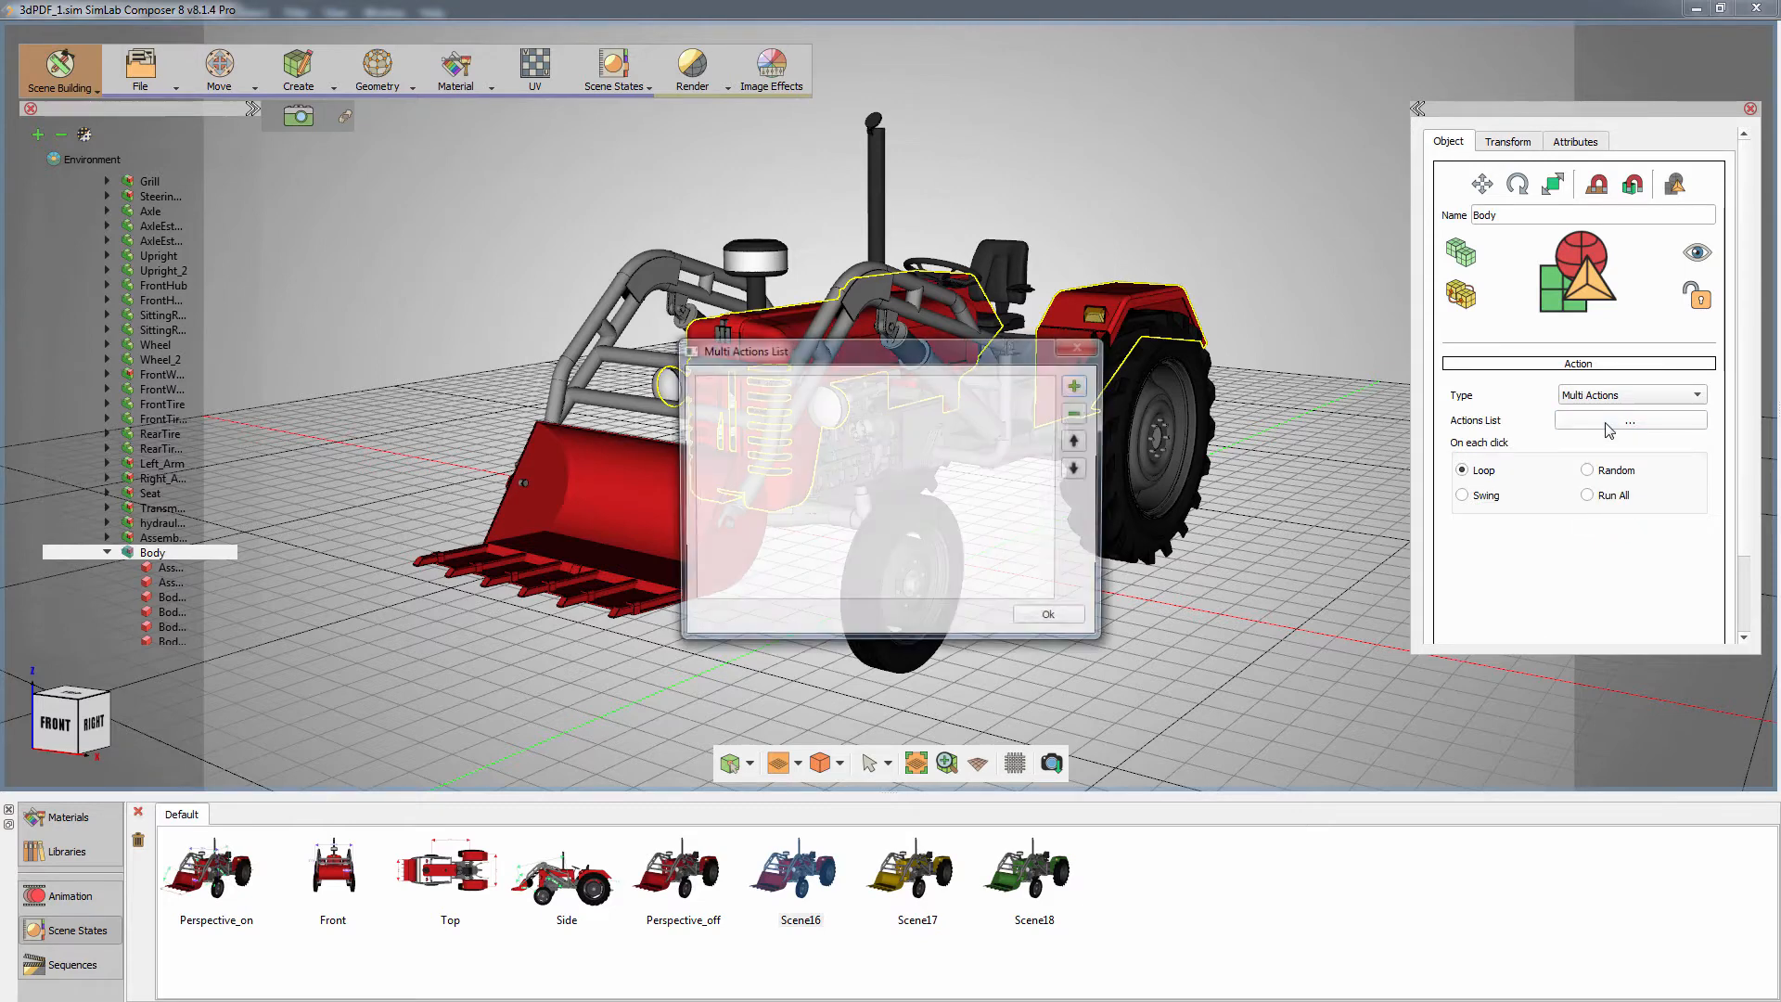
click(1077, 385)
click(1001, 355)
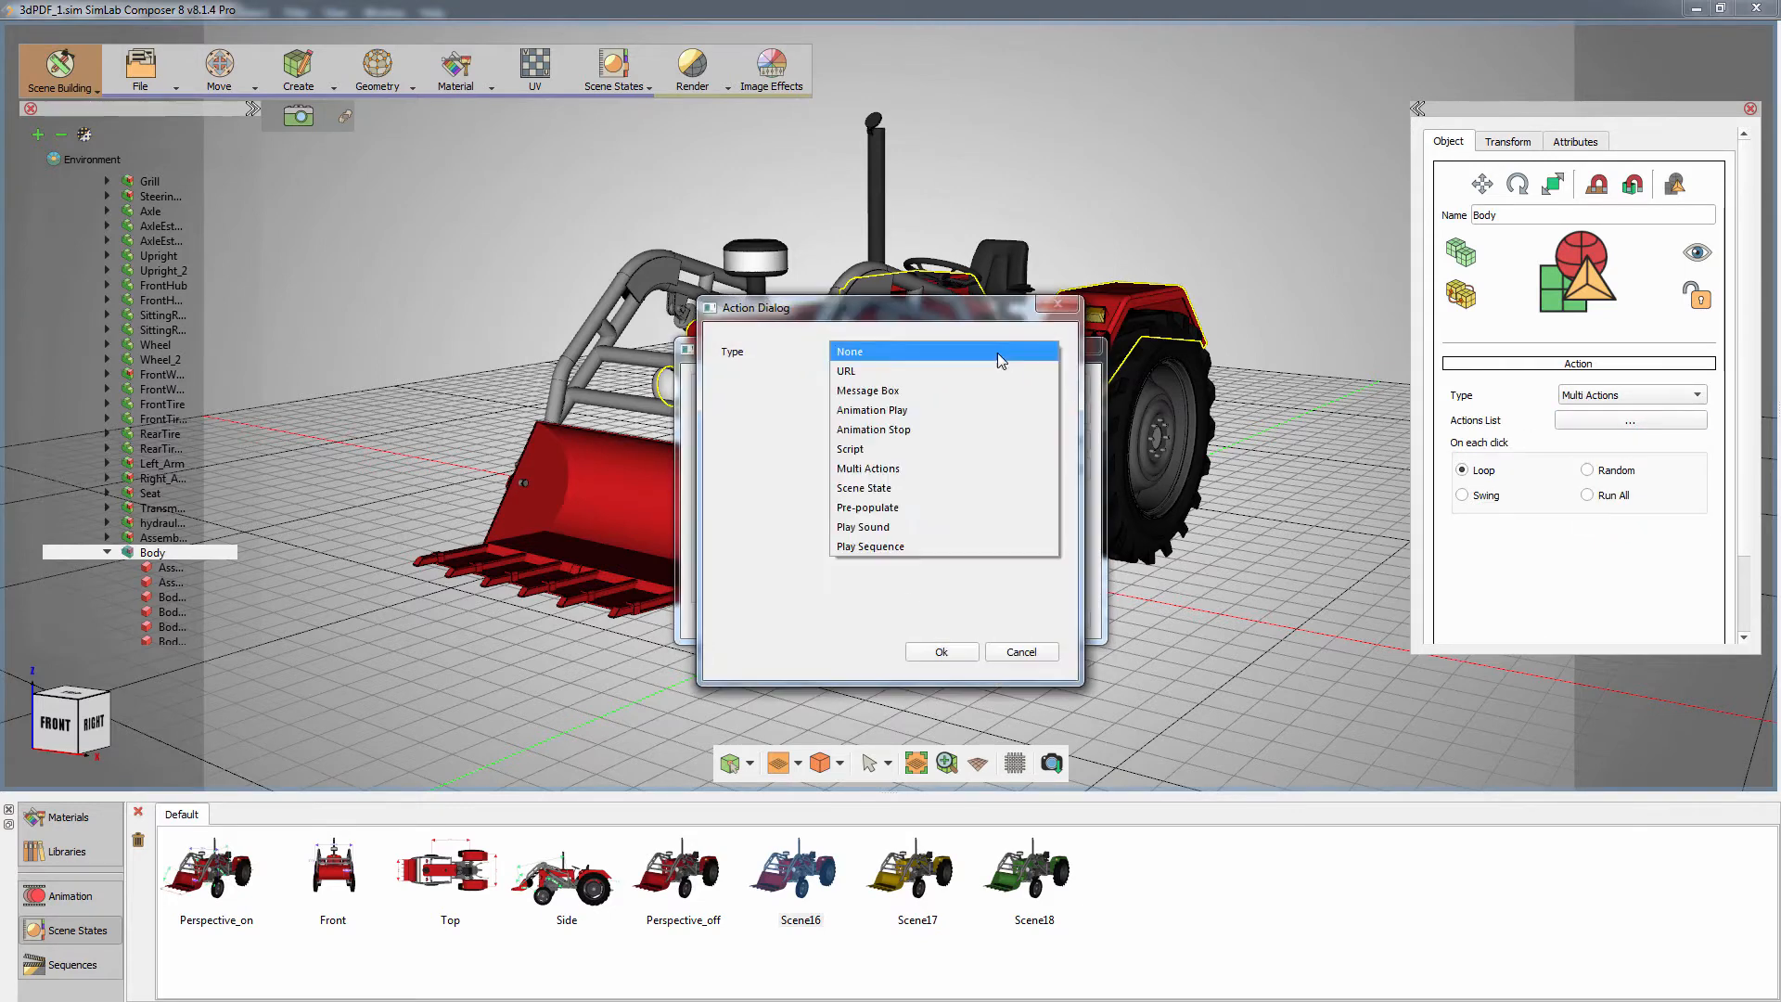
click(908, 488)
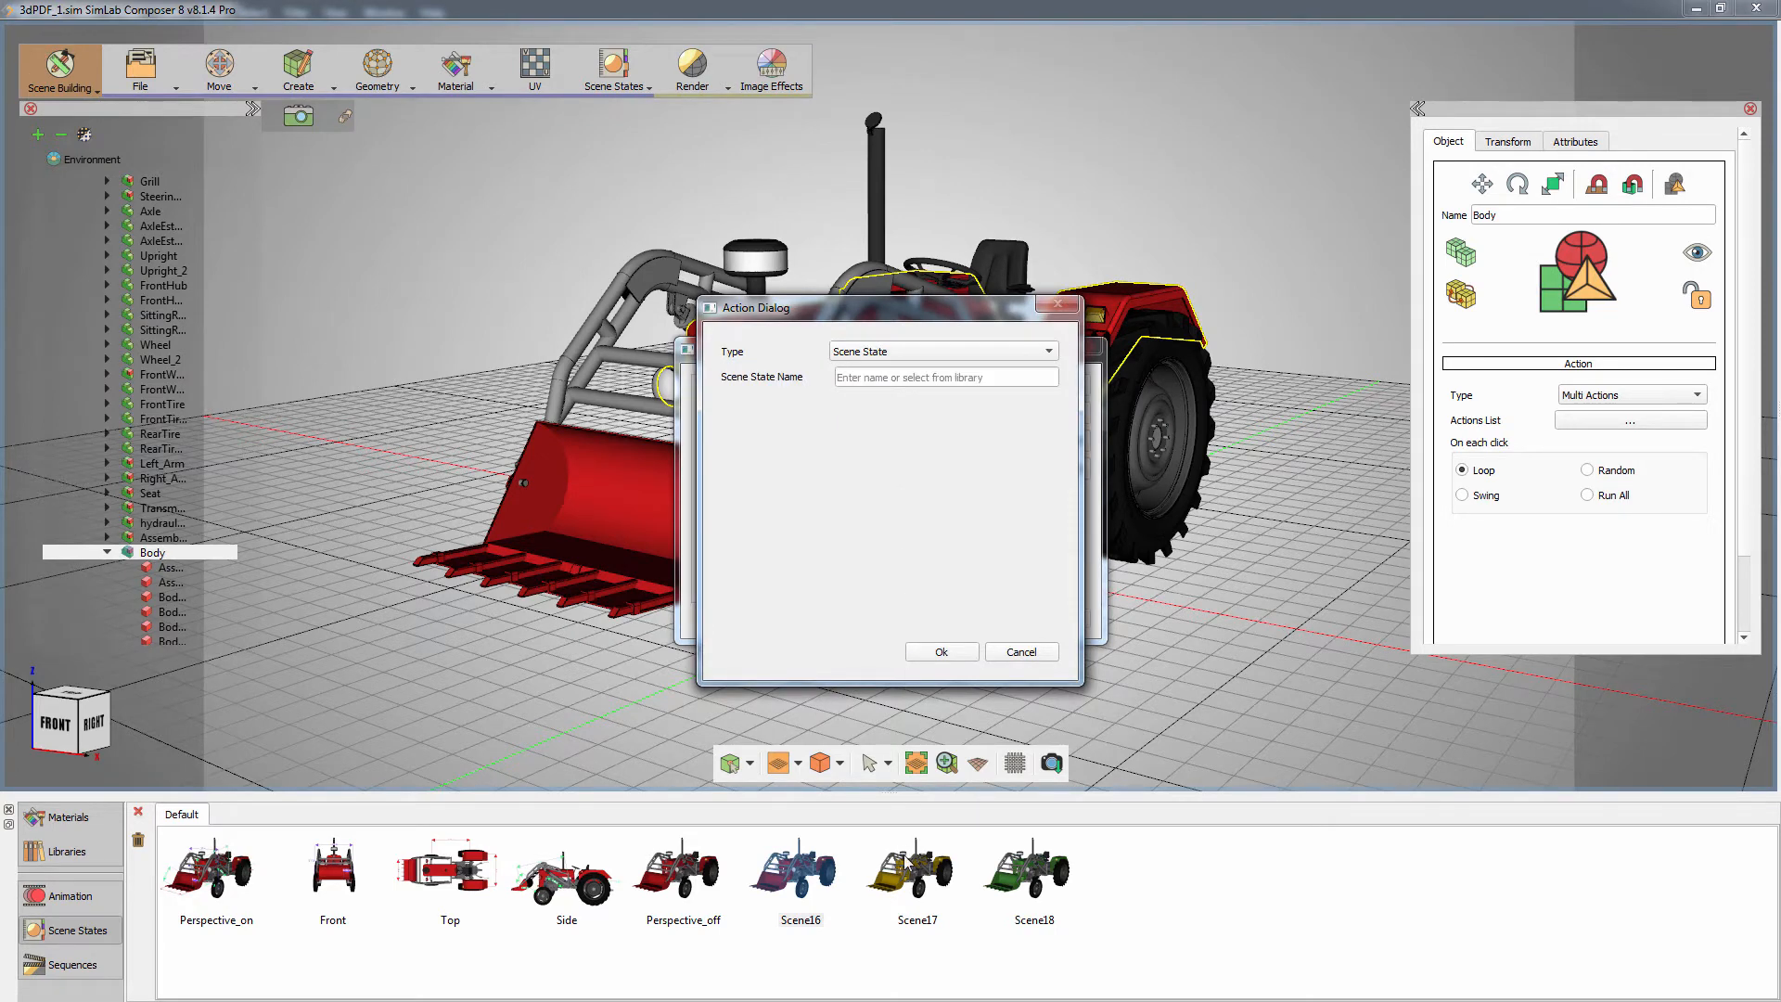
click(908, 867)
click(935, 656)
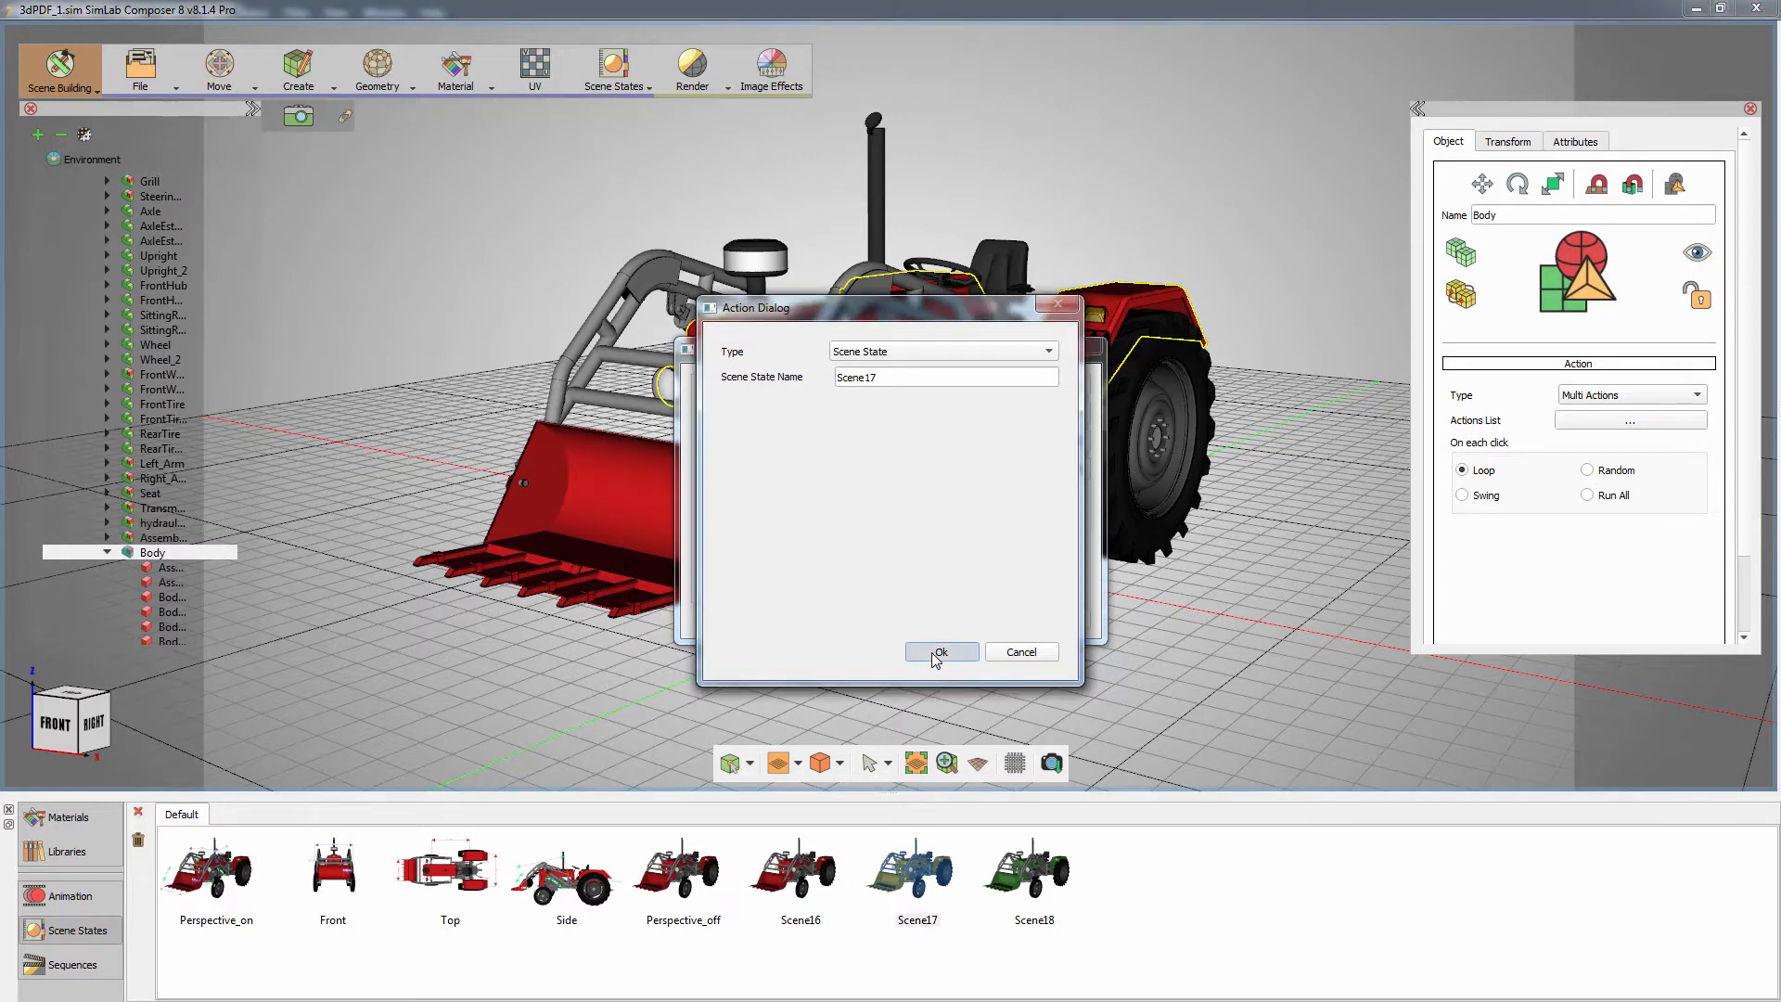
- Add a second Scene State action for the green state Scene18 to the Body's actions list
click(1069, 401)
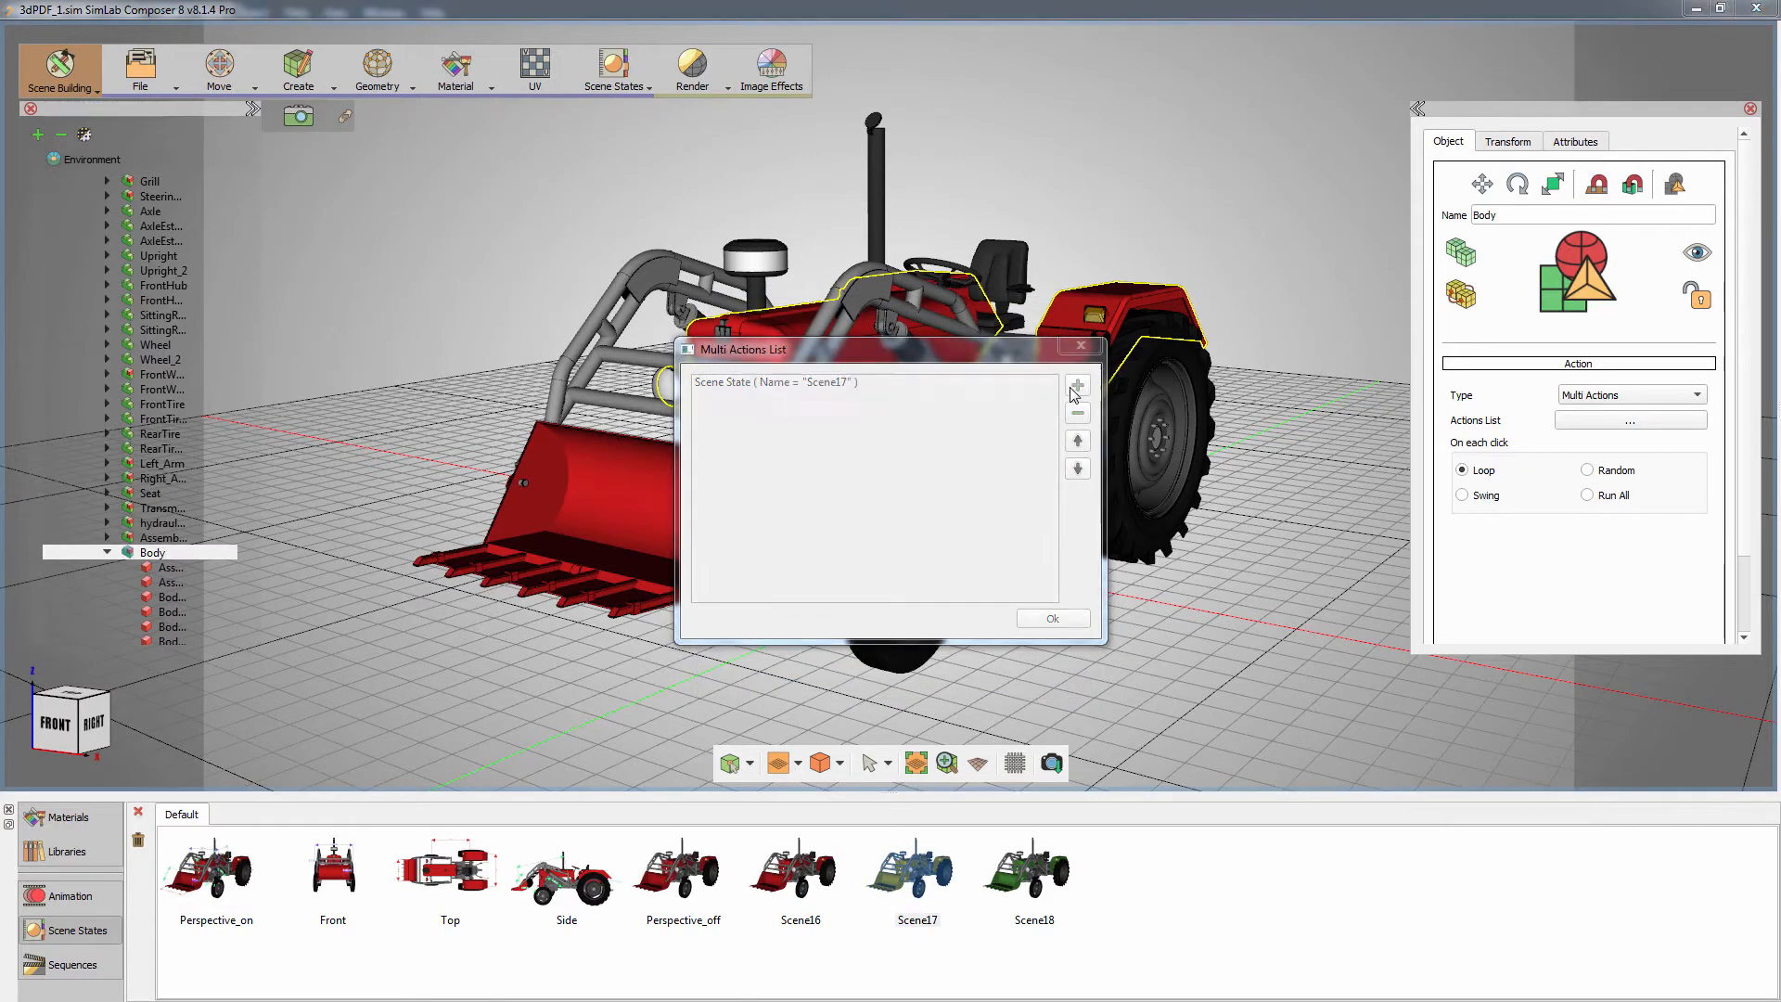
click(961, 352)
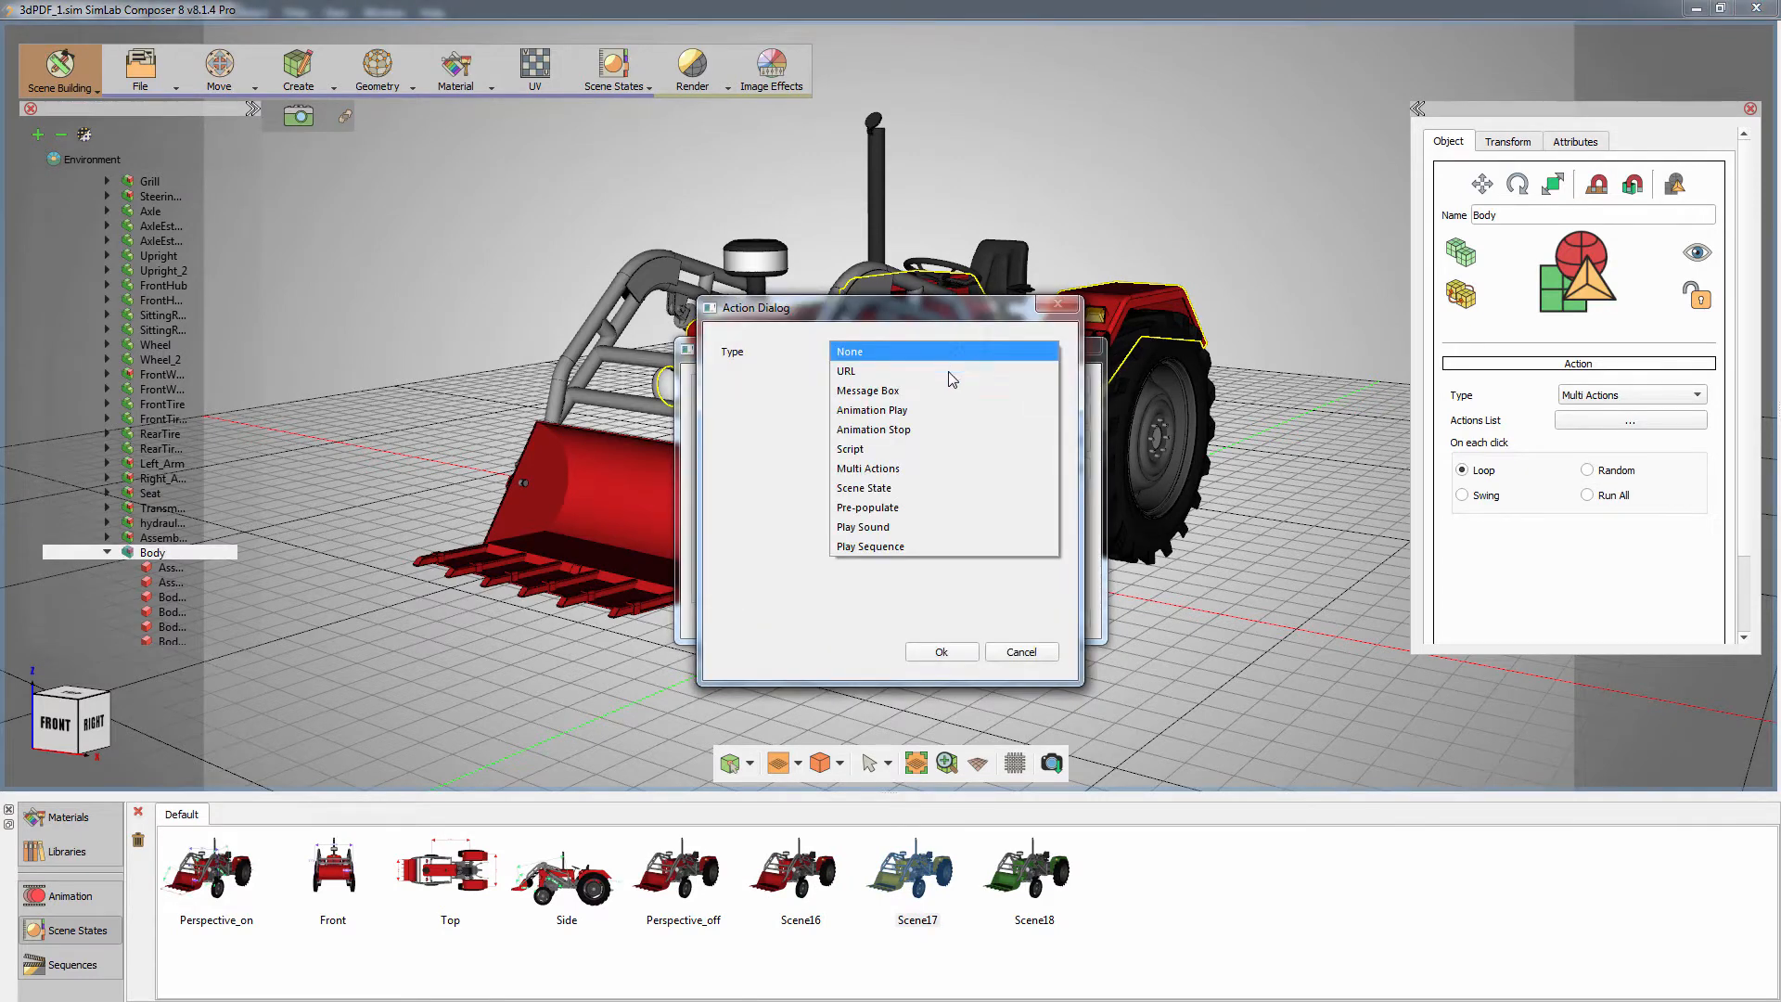
click(881, 488)
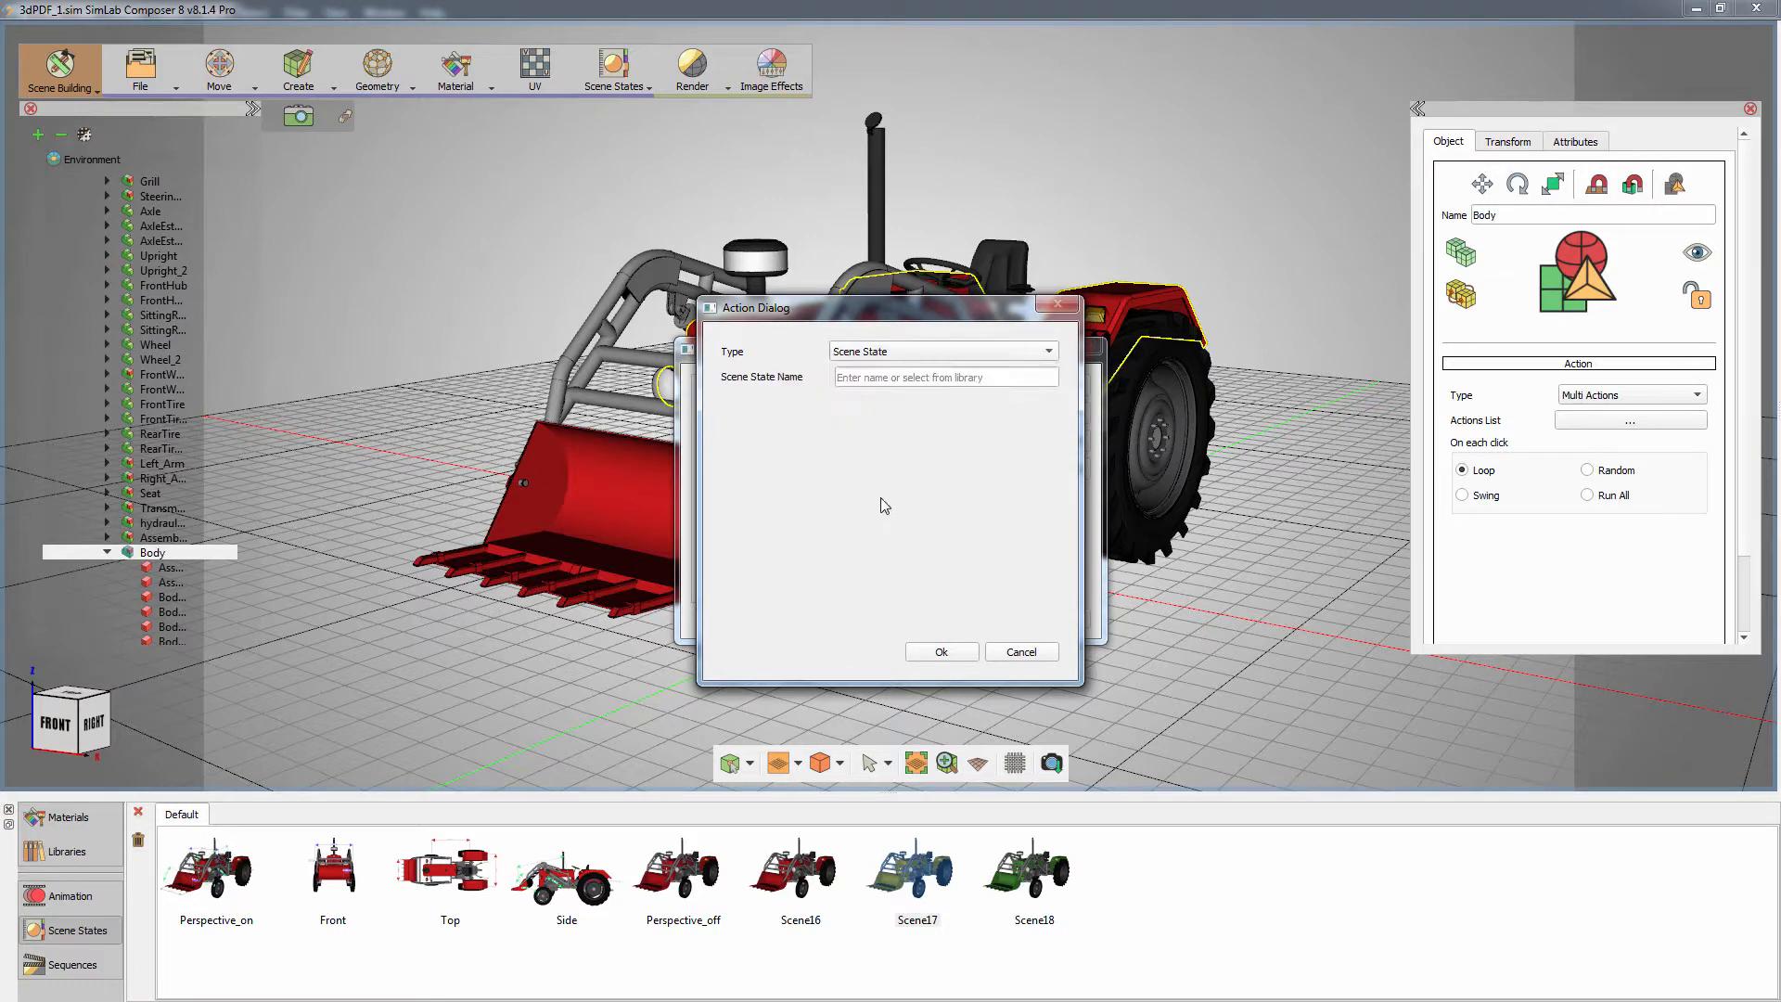
click(1027, 868)
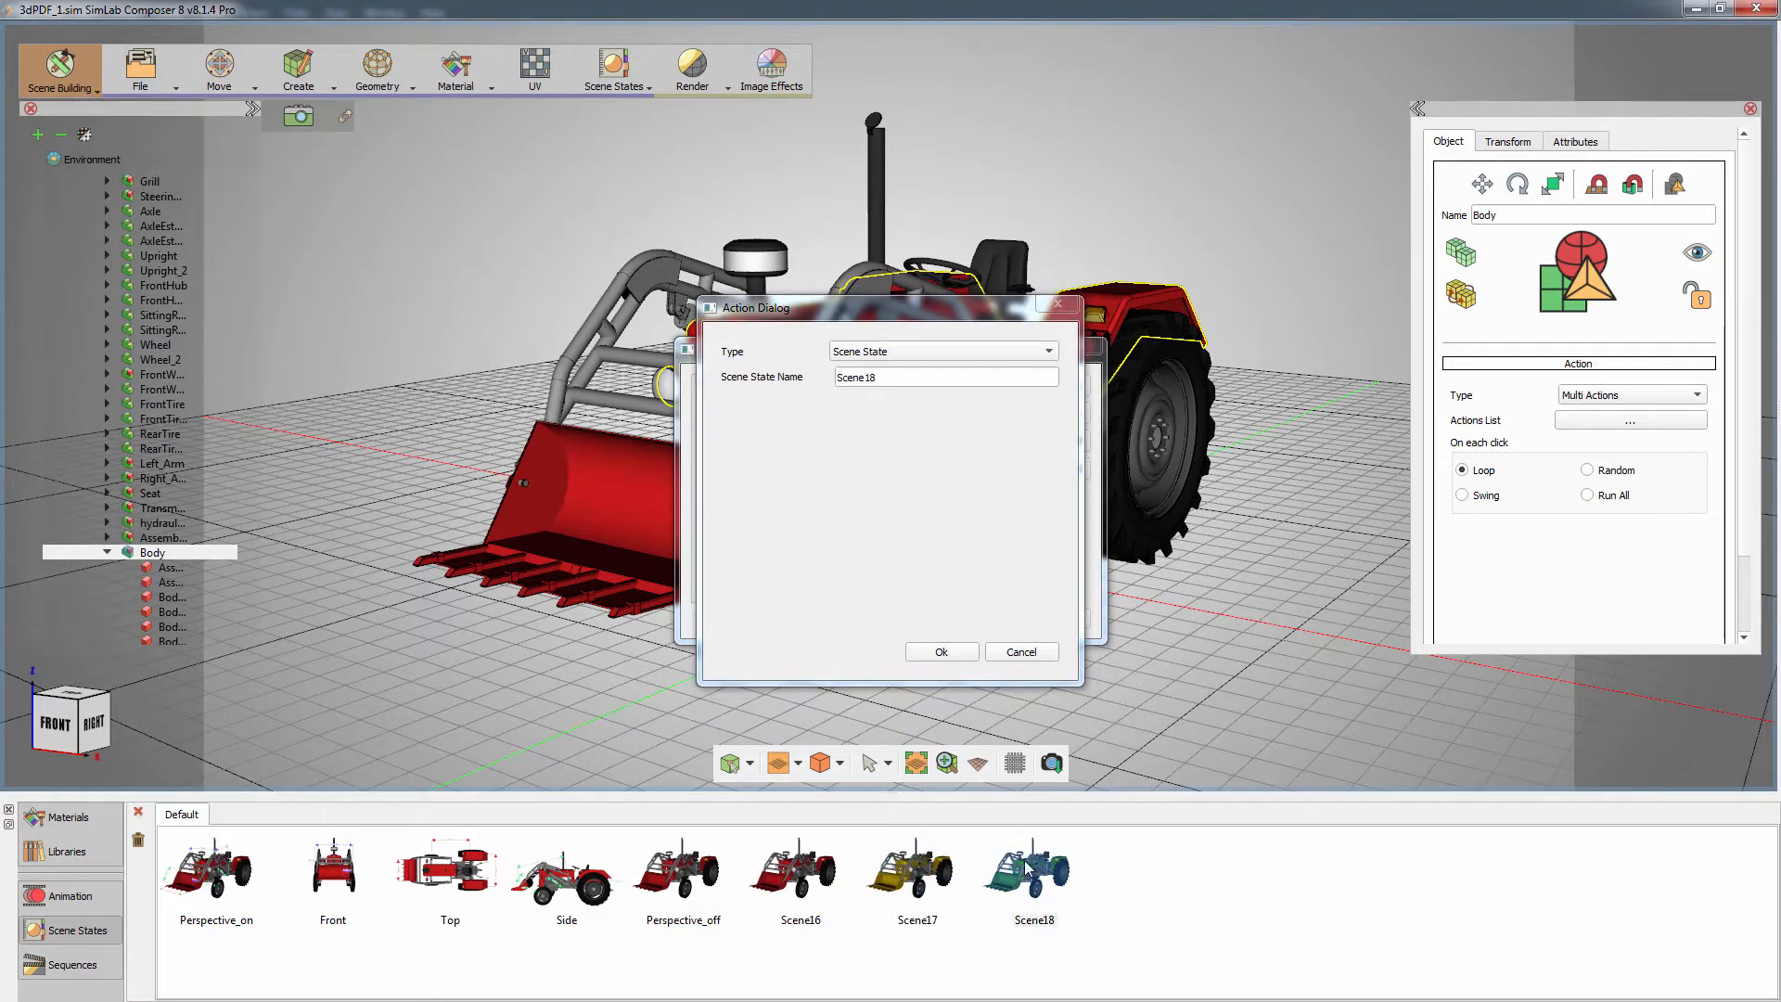
click(951, 652)
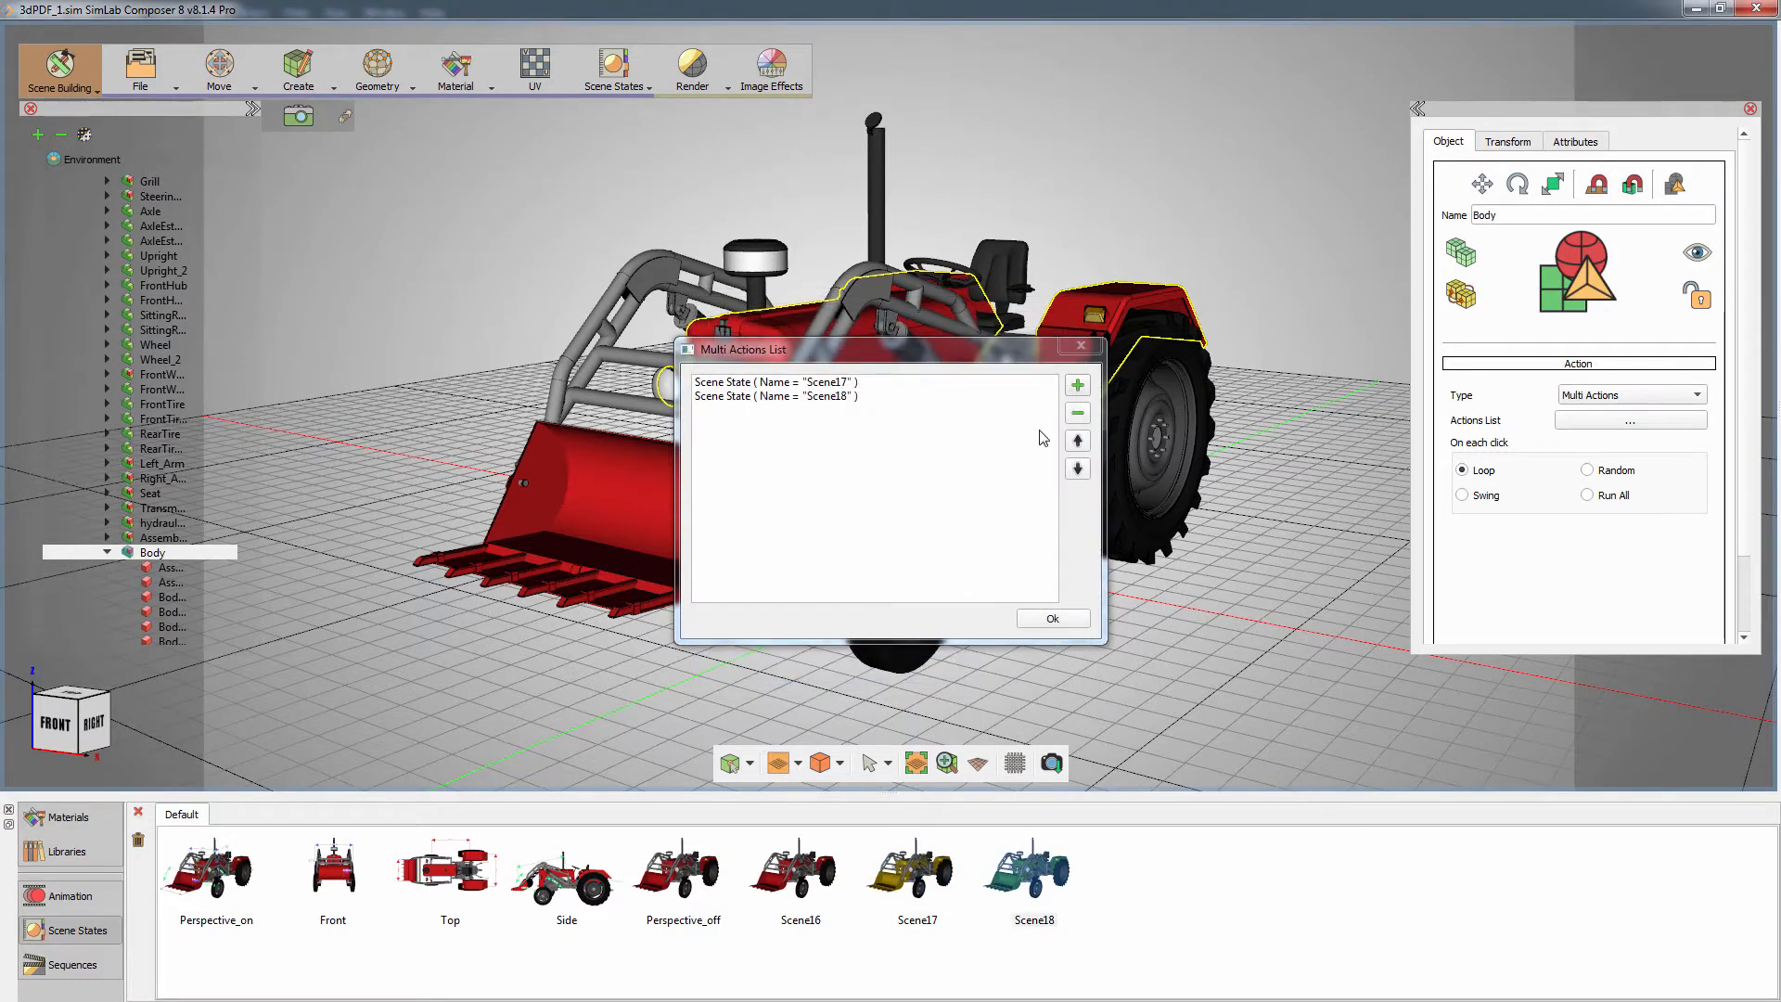
- Add a third Scene State action for the red state Scene16 and accept the Body's actions list
click(1077, 385)
click(1002, 357)
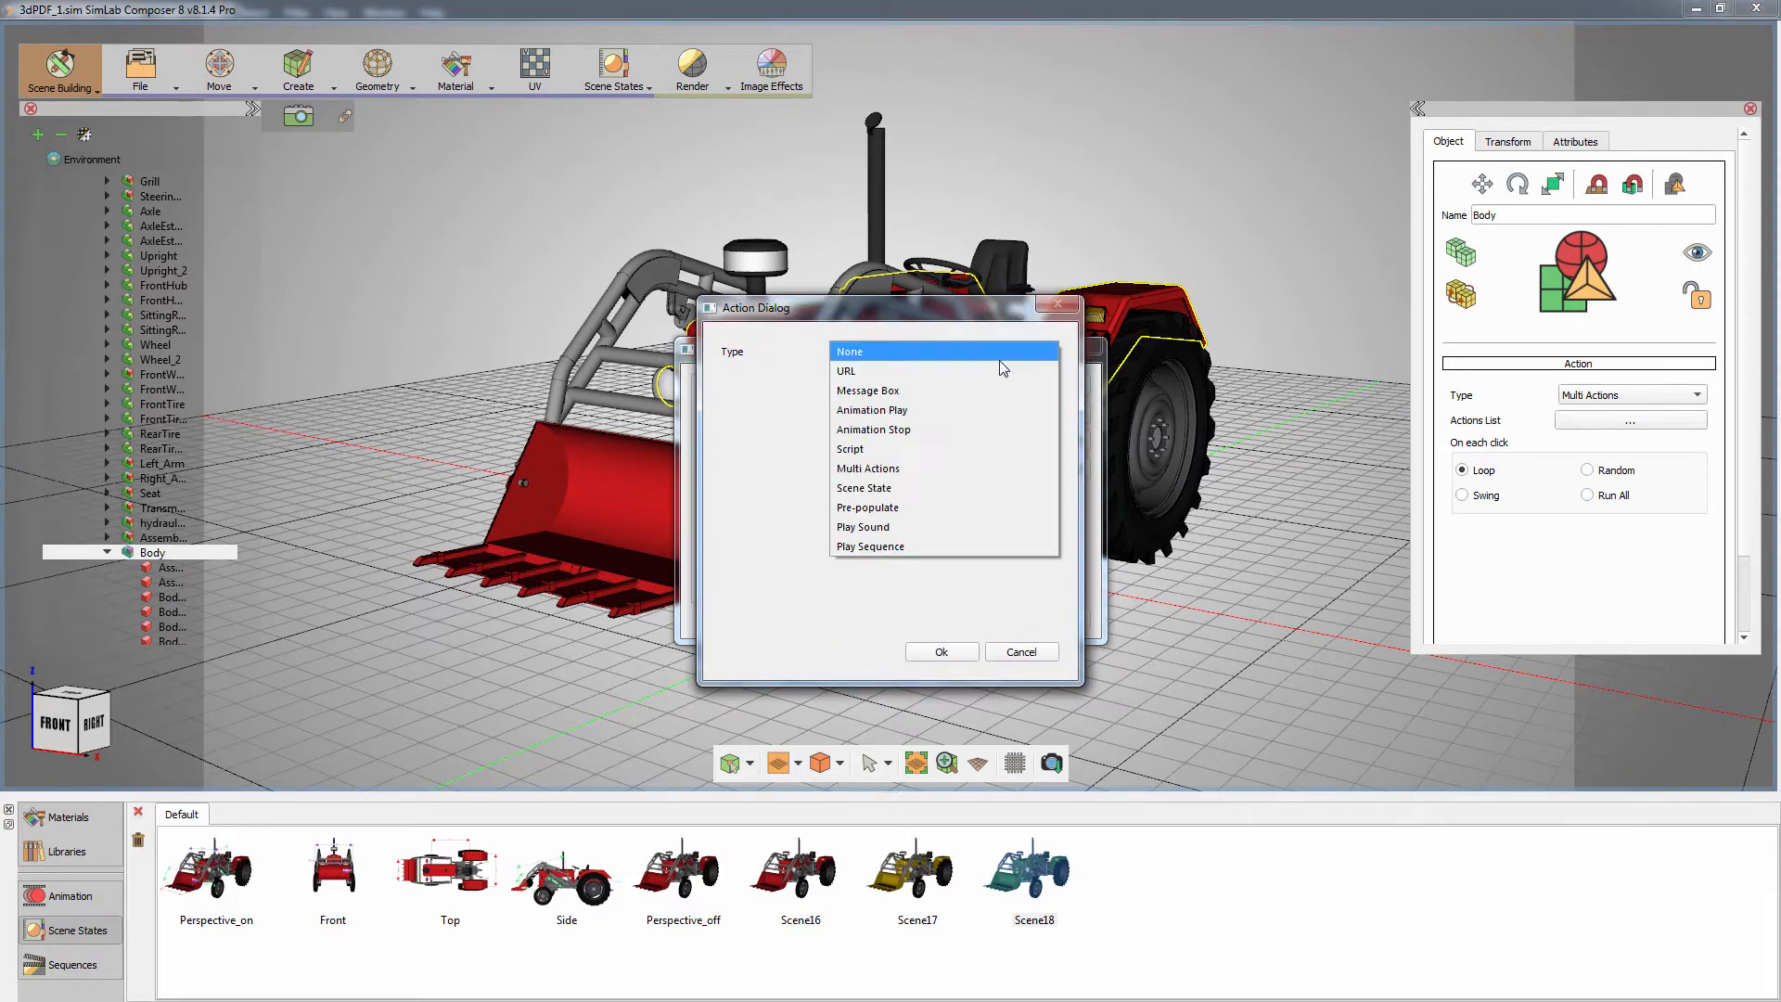
click(907, 488)
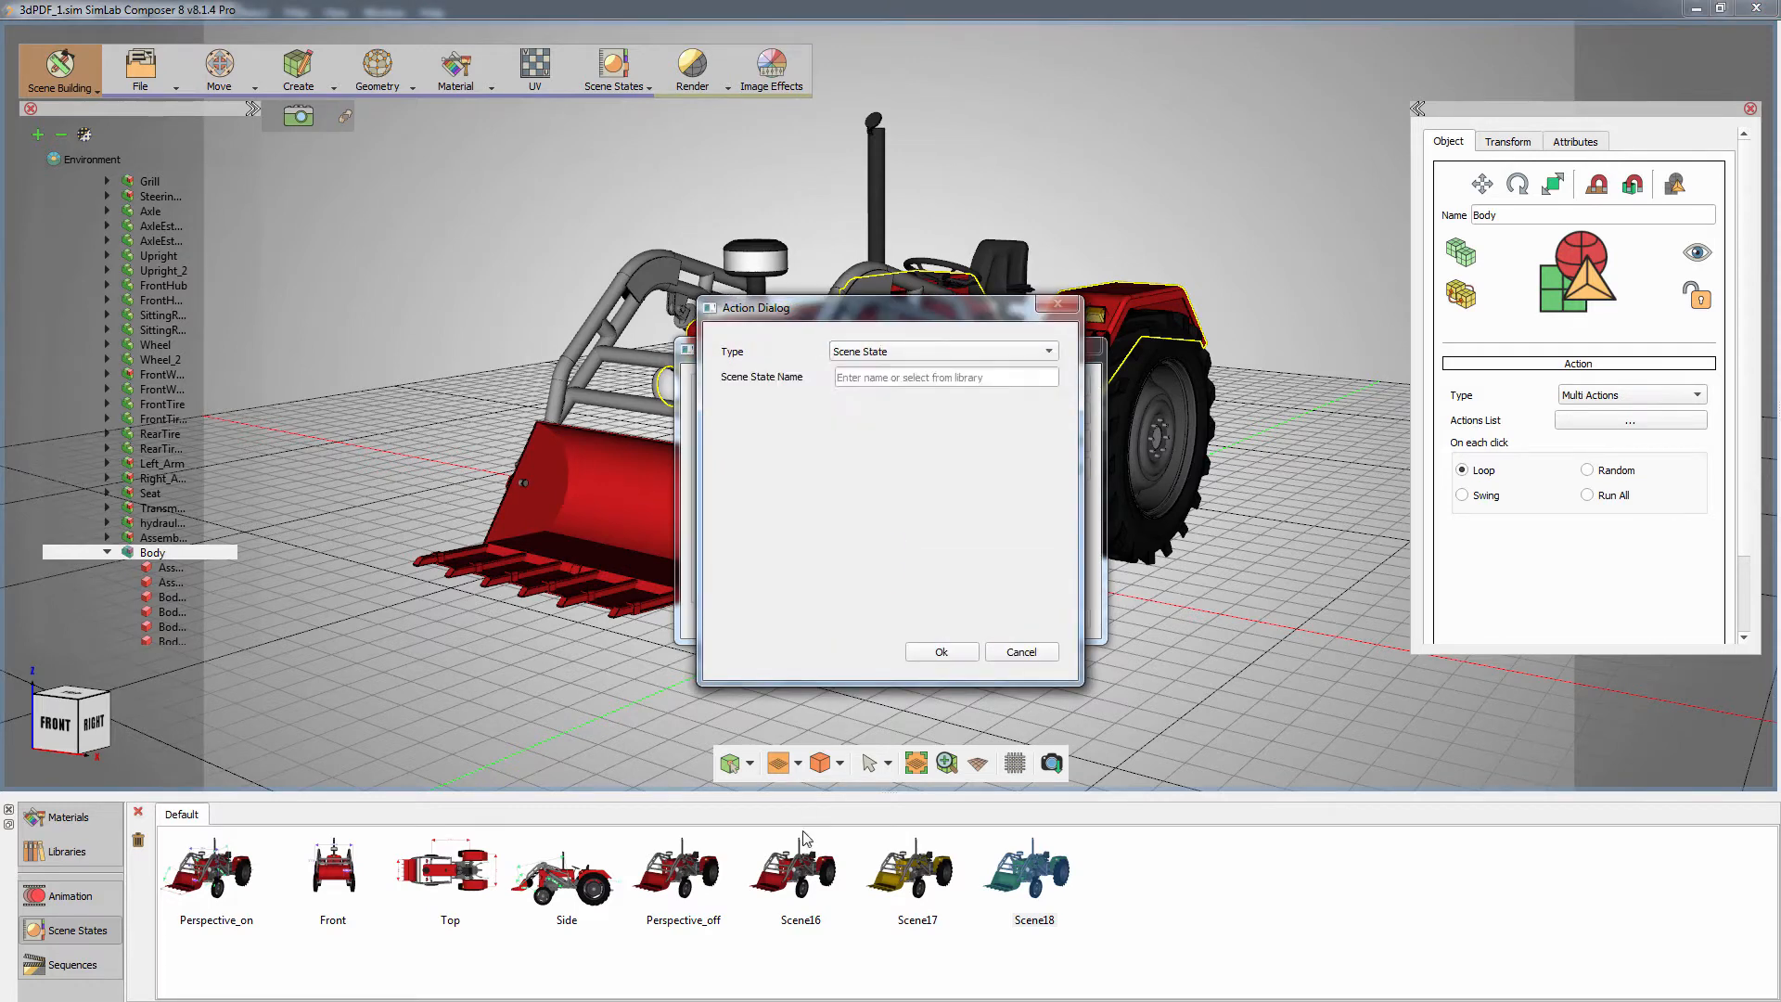
click(804, 862)
click(941, 652)
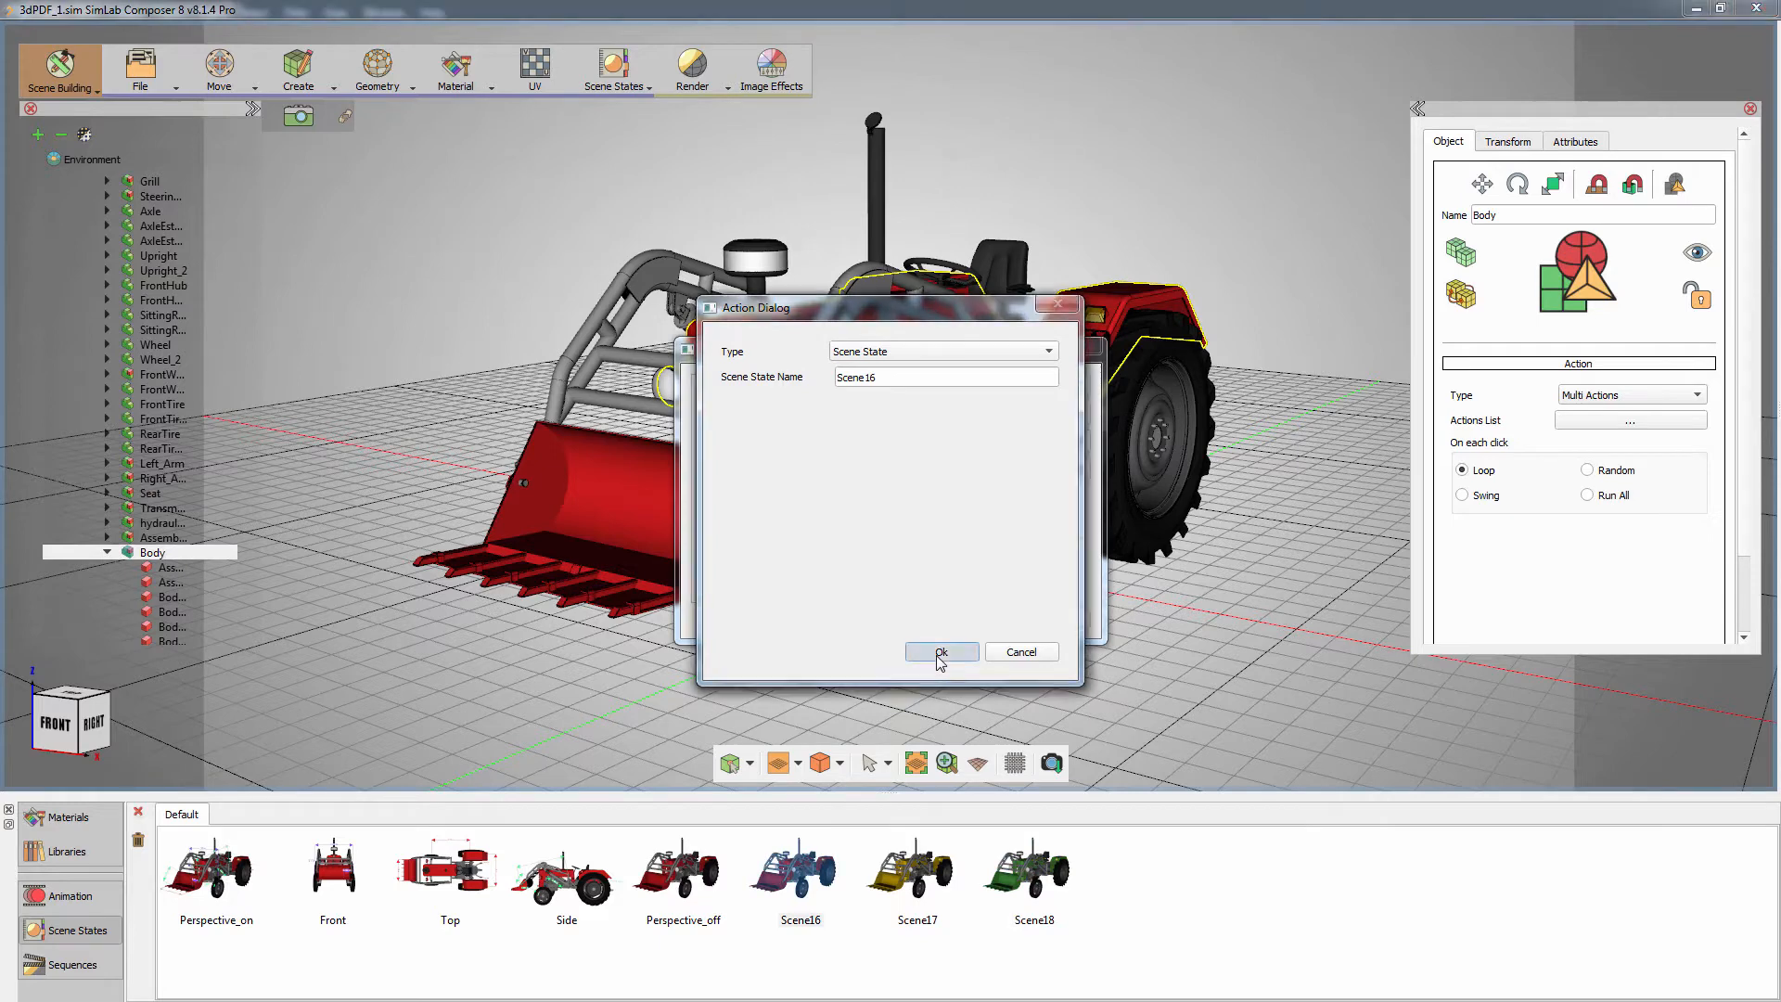
click(1026, 618)
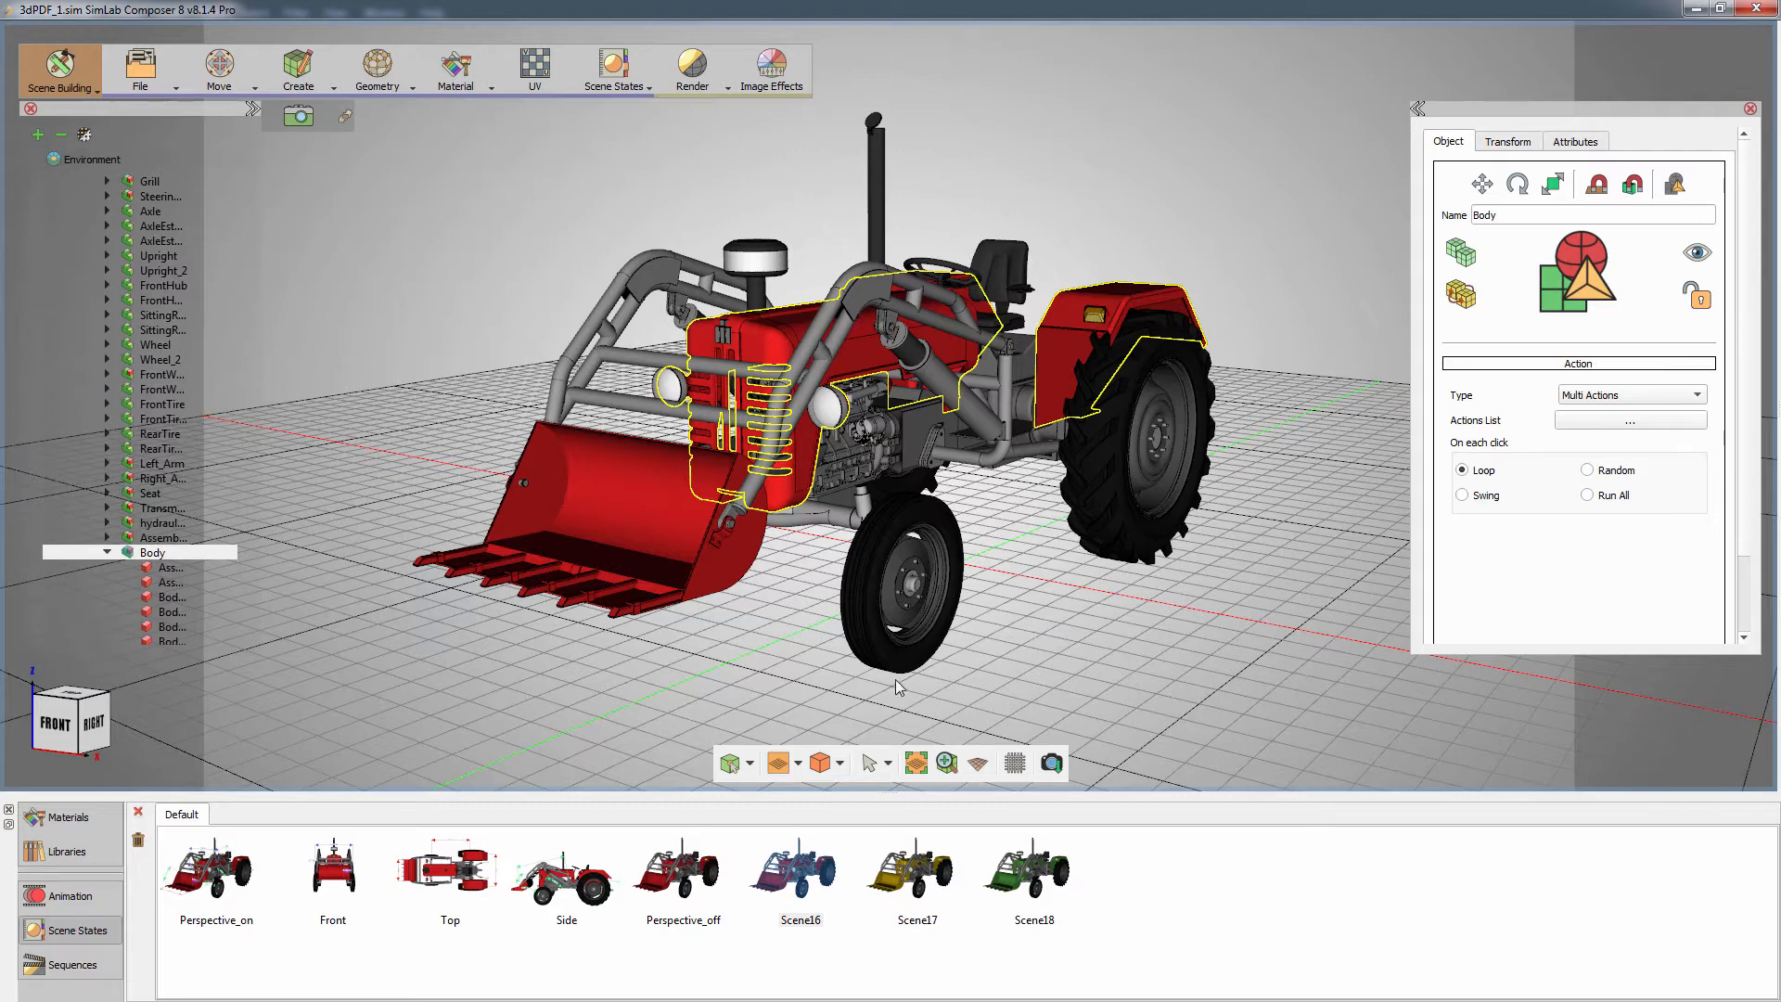
- Play the loader animation from the timeline and rewind it to the first frame
click(102, 898)
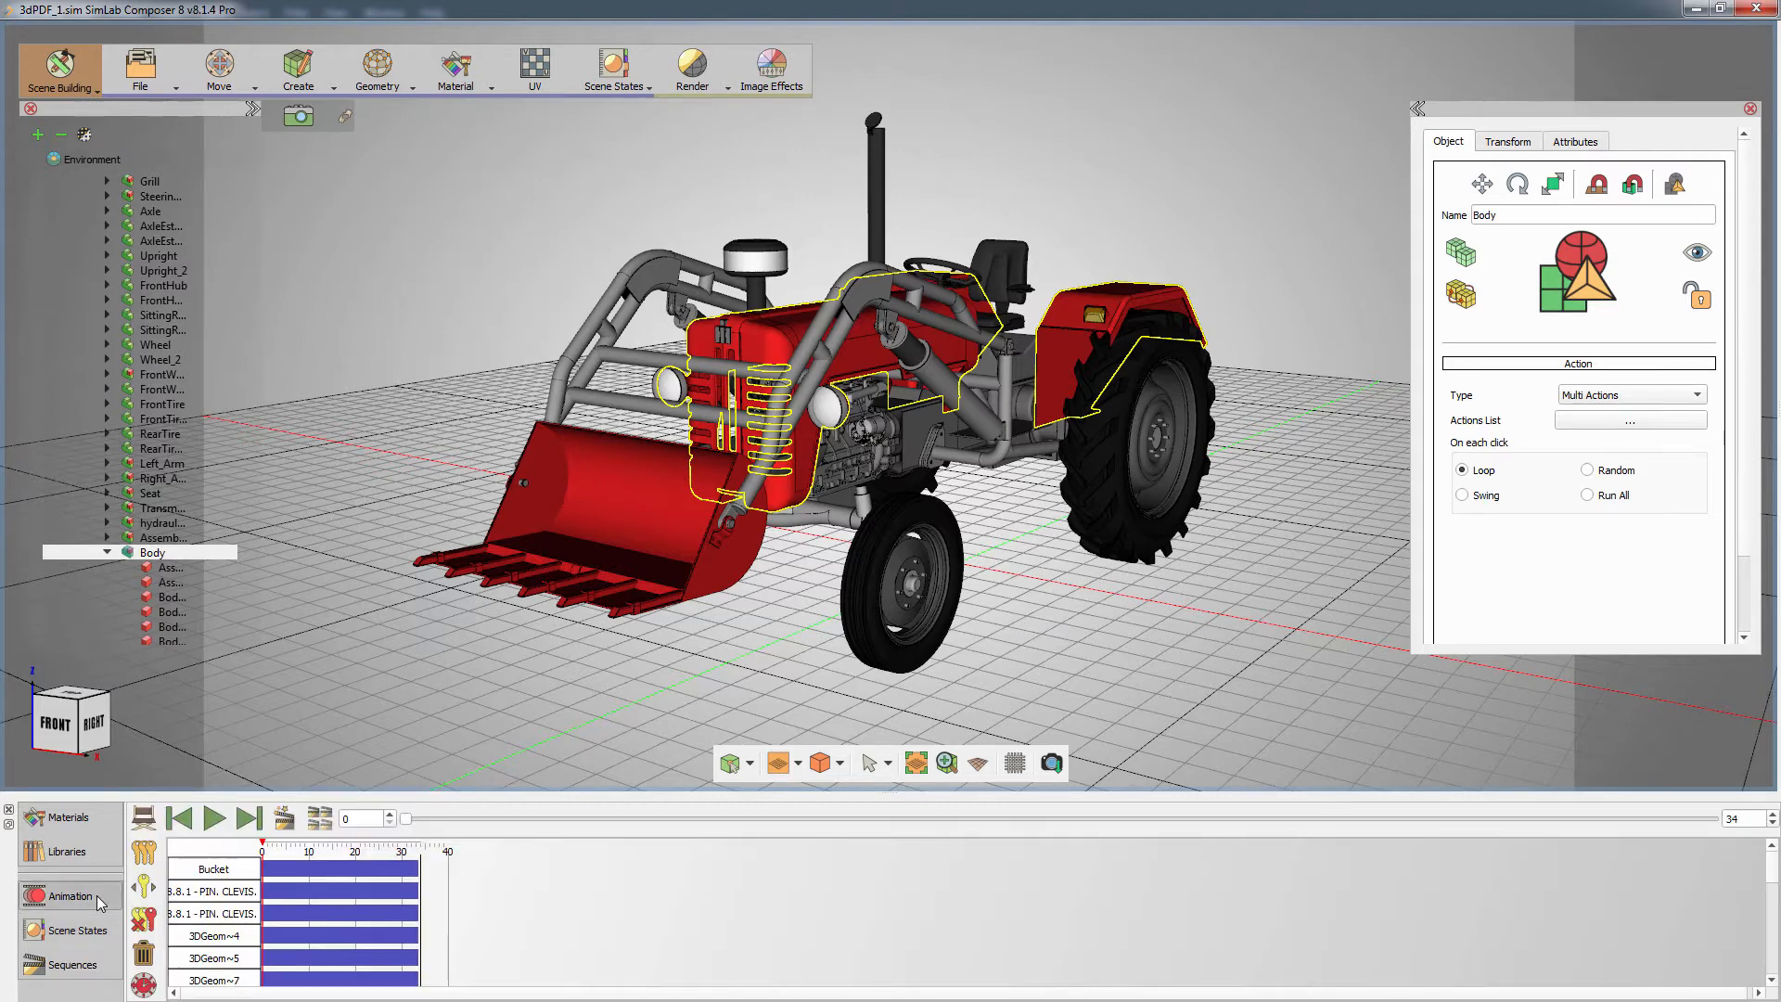
click(212, 821)
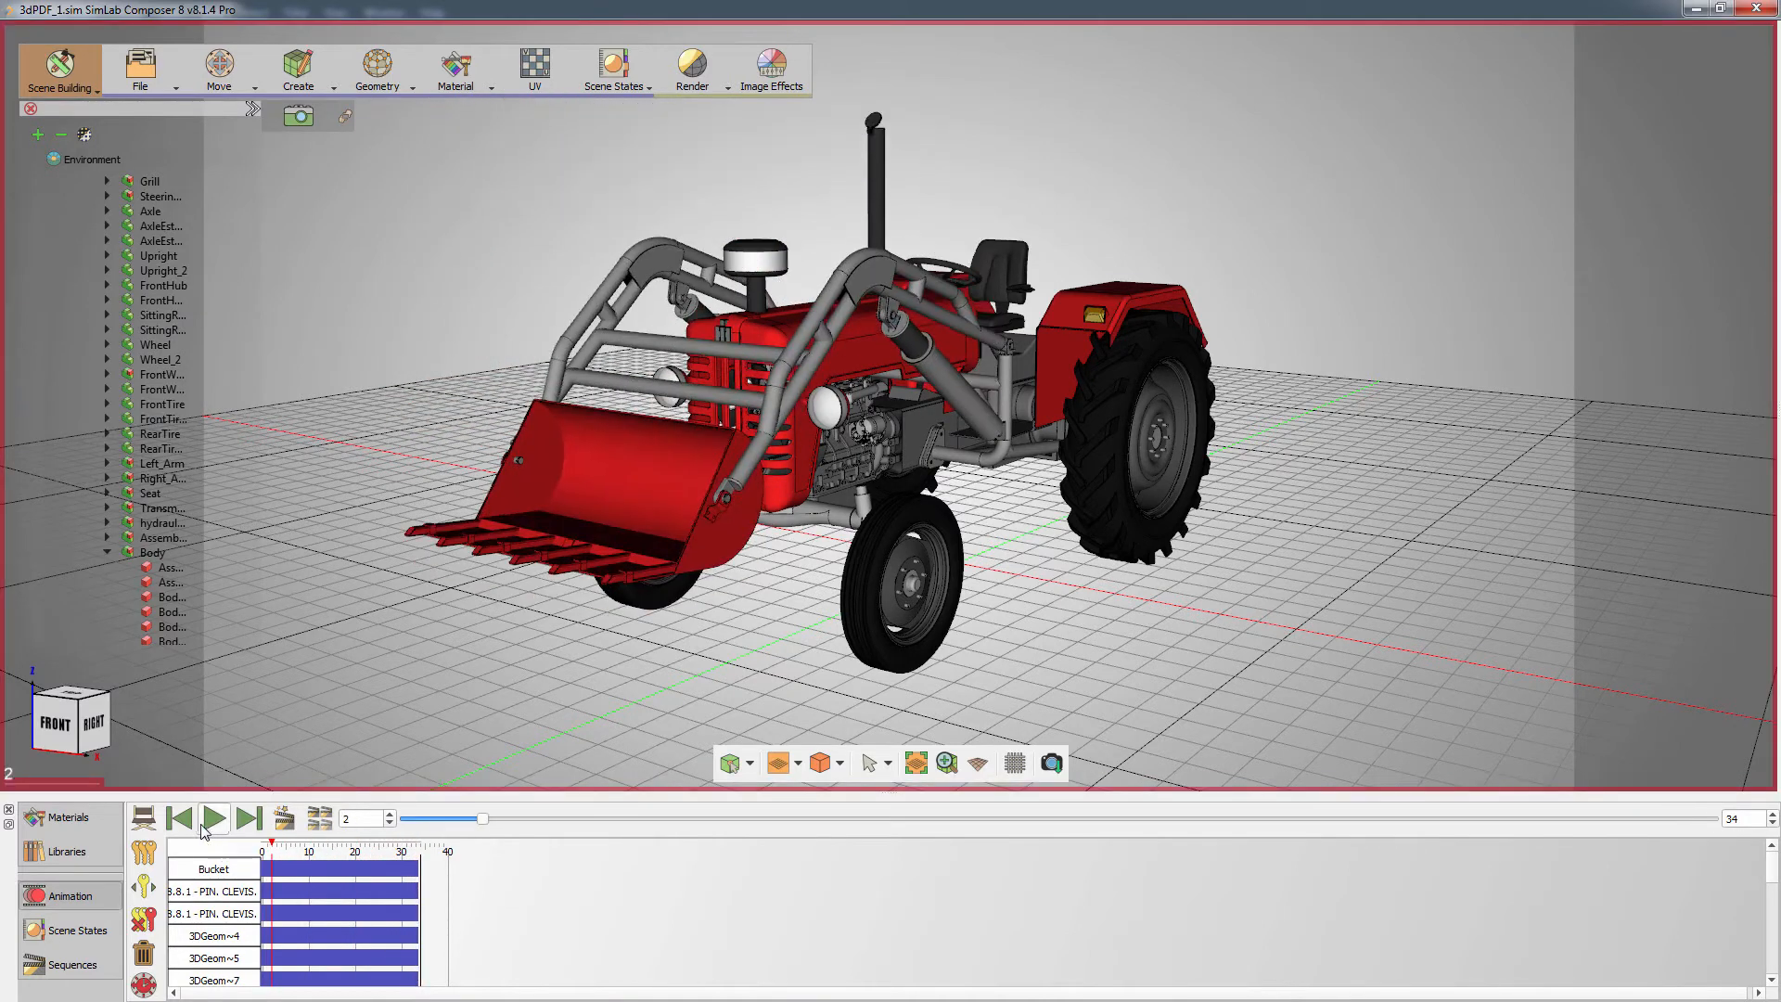
click(182, 820)
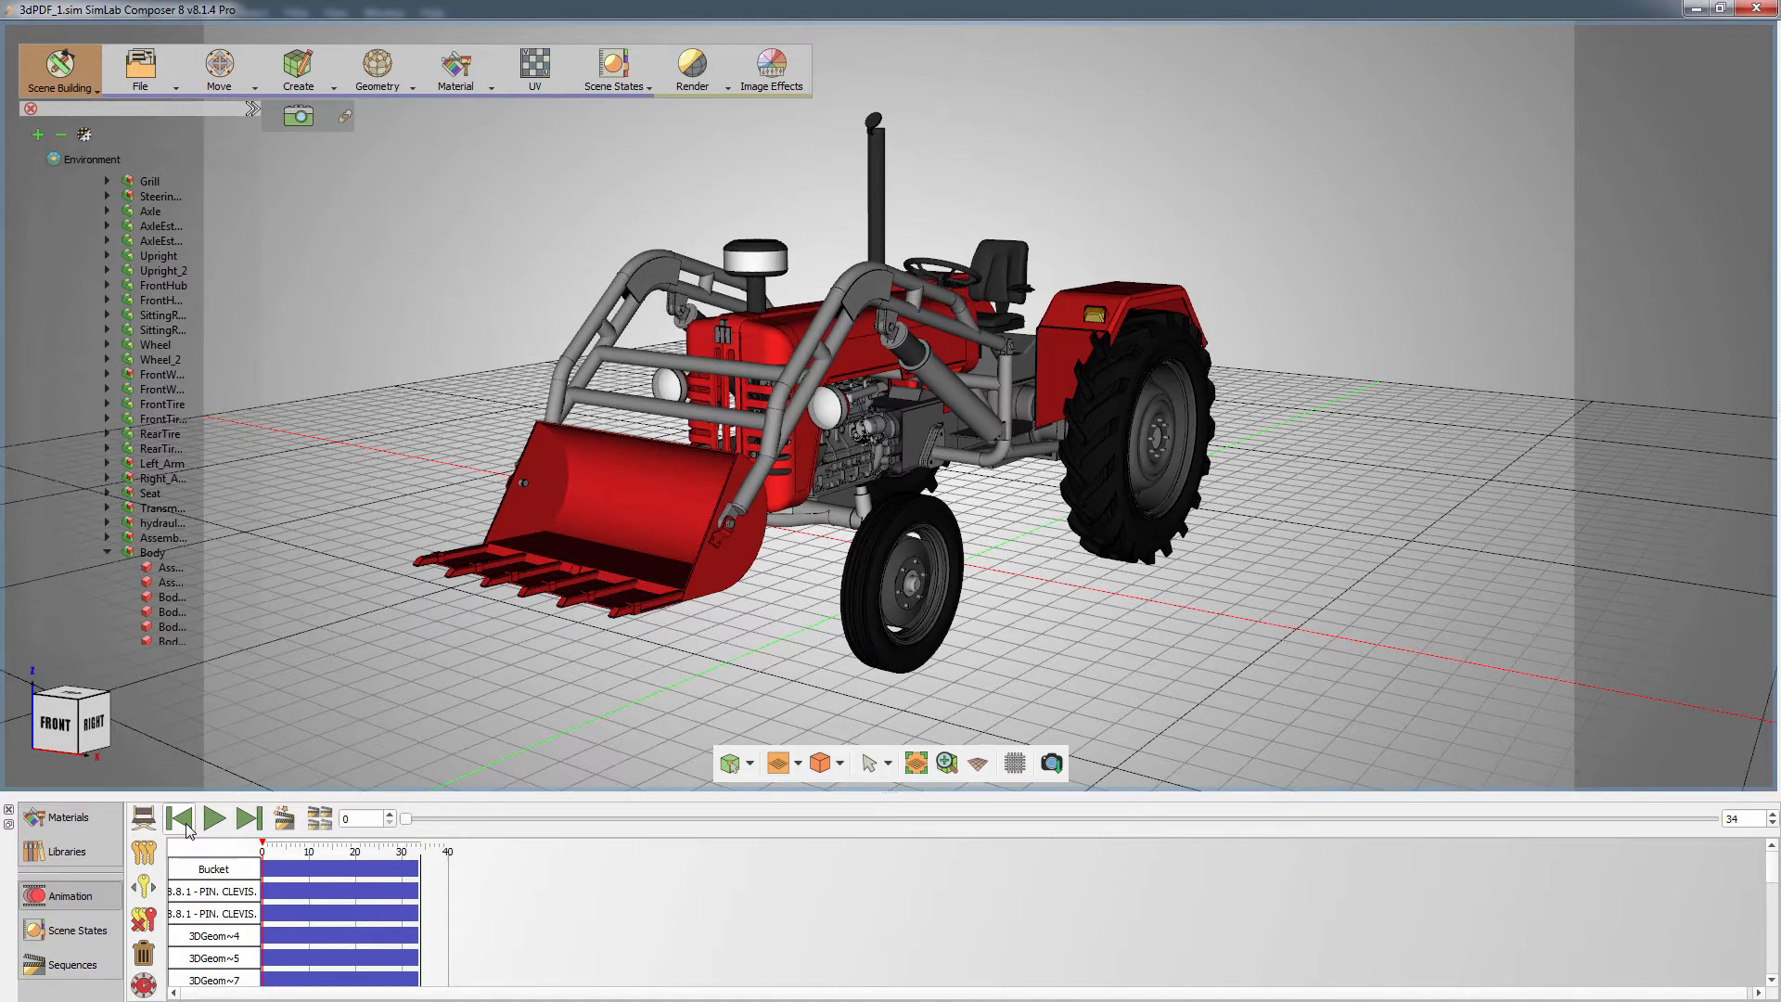
- Create an animation sequence named Loader from all timeline keyframes, including a reverse sequence and deleting the keyframes from the timeline
scroll(461, 893, down, 10)
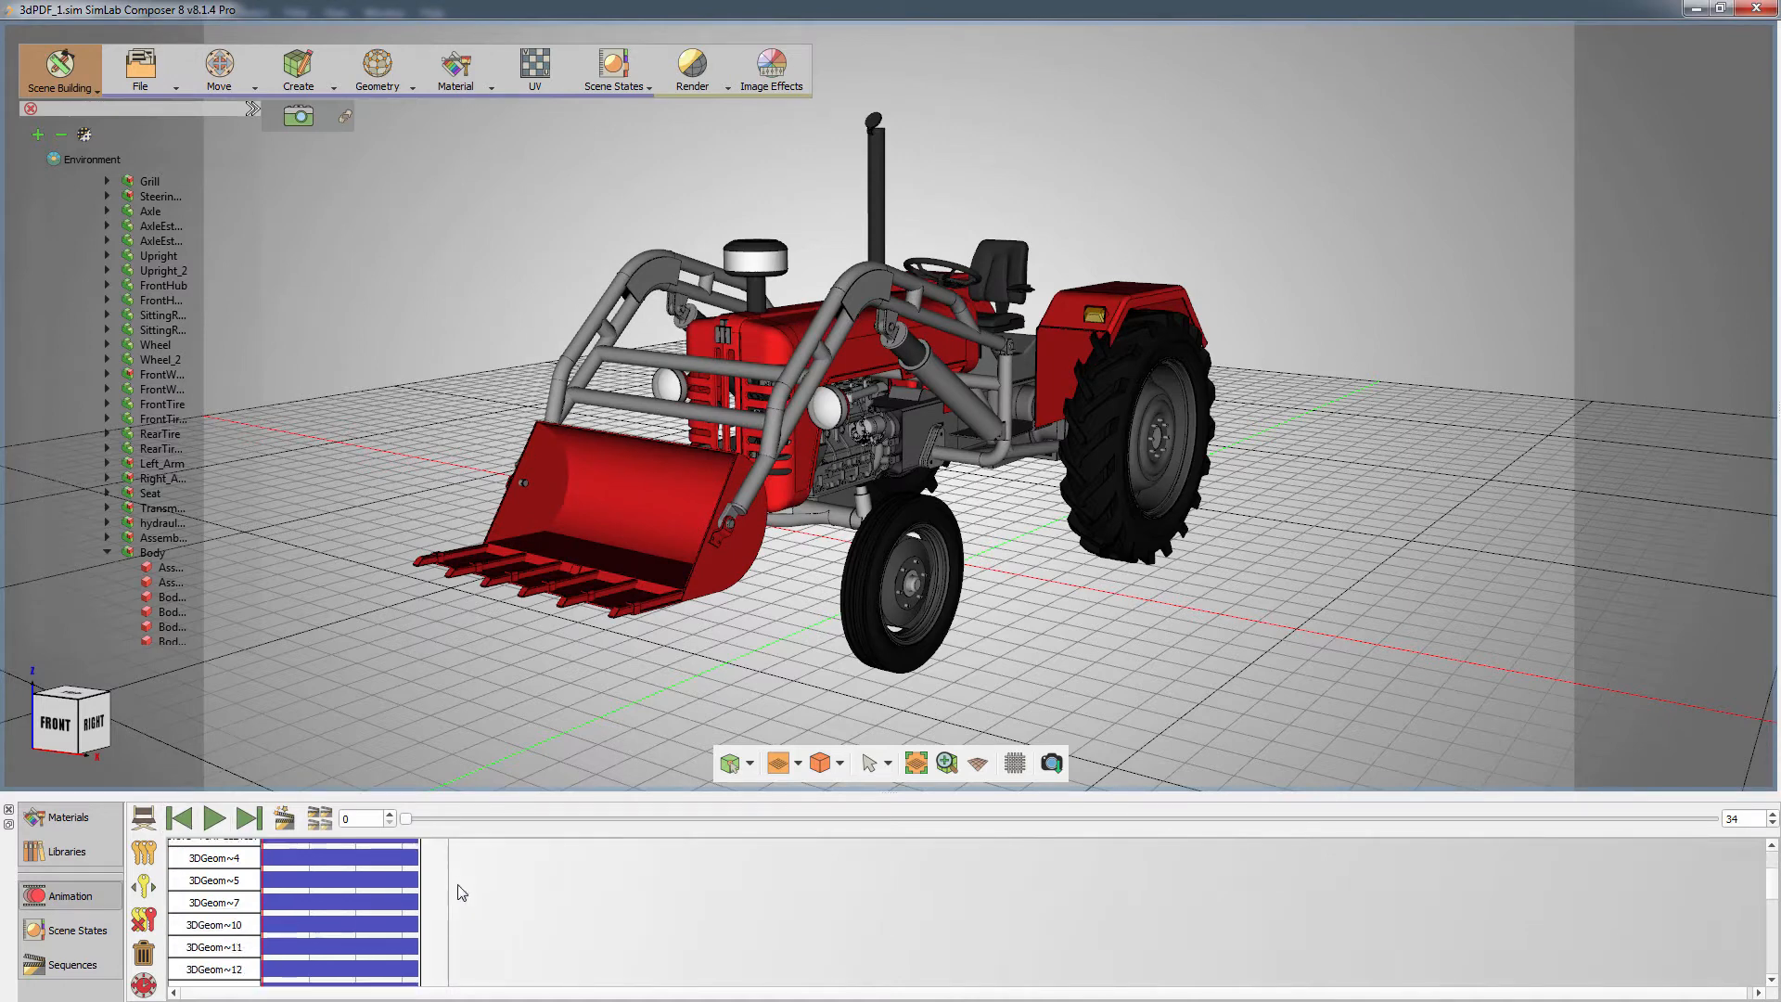
scroll(461, 892, down, 3)
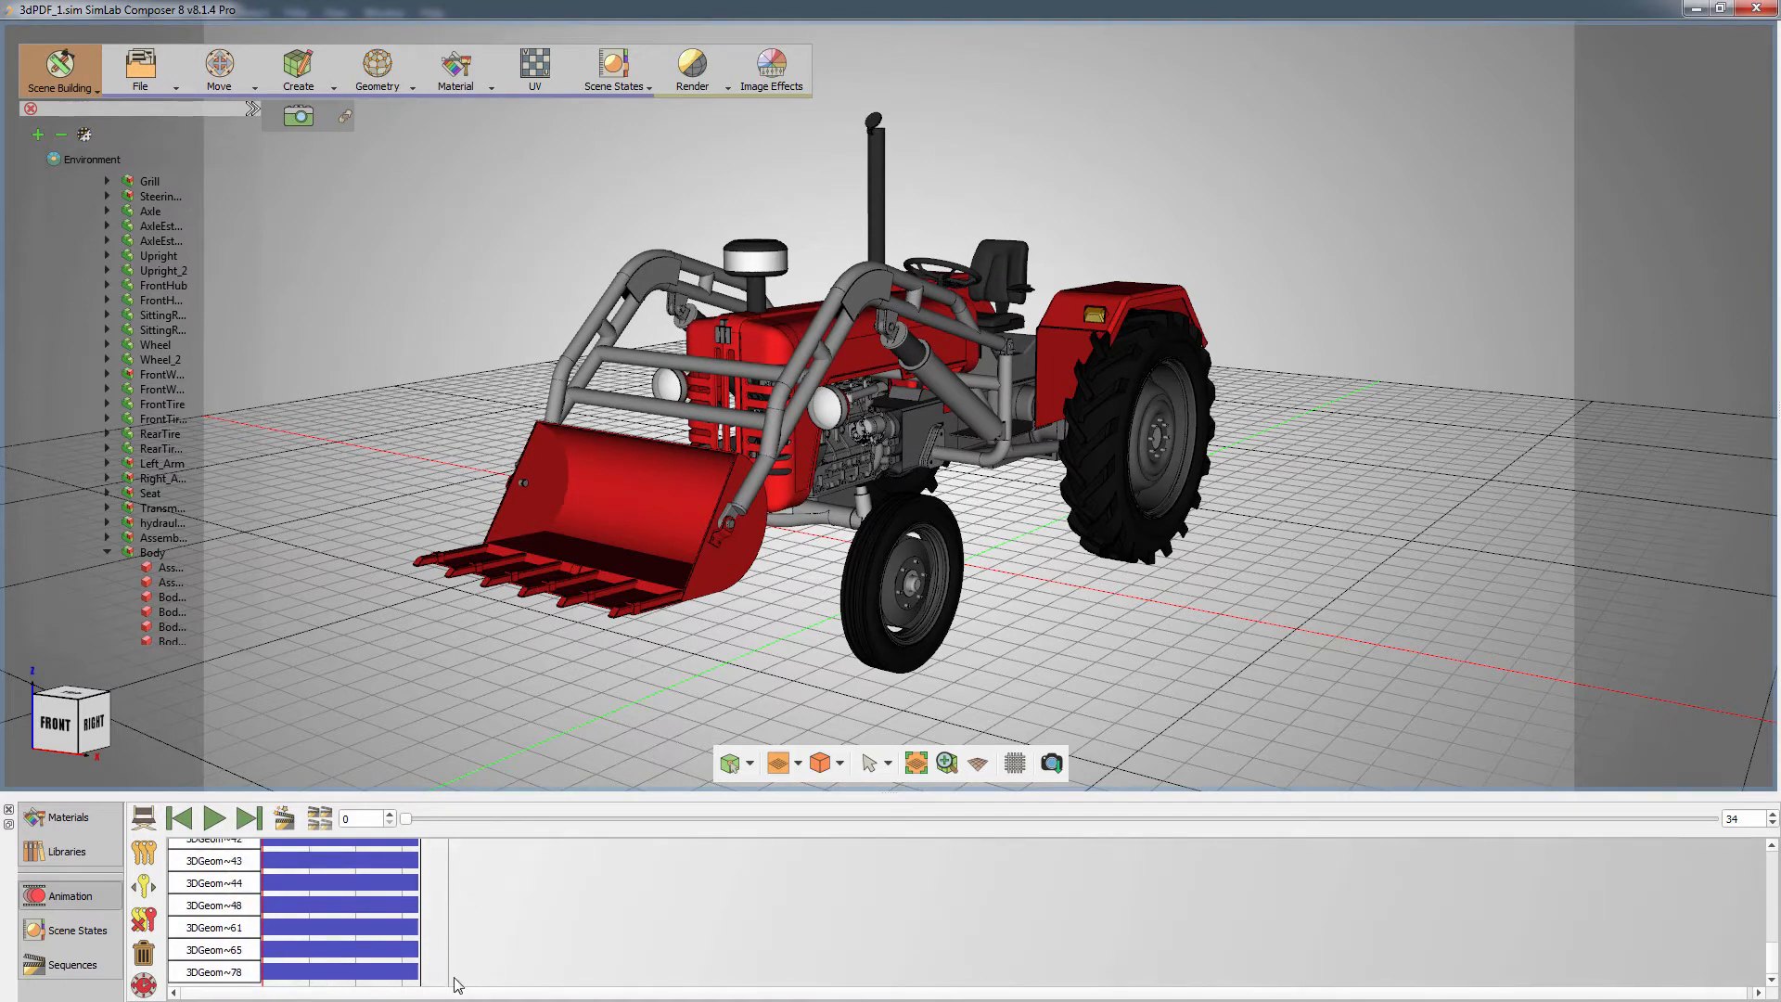
drag(461, 985, 251, 57)
scroll(551, 914, up, 5)
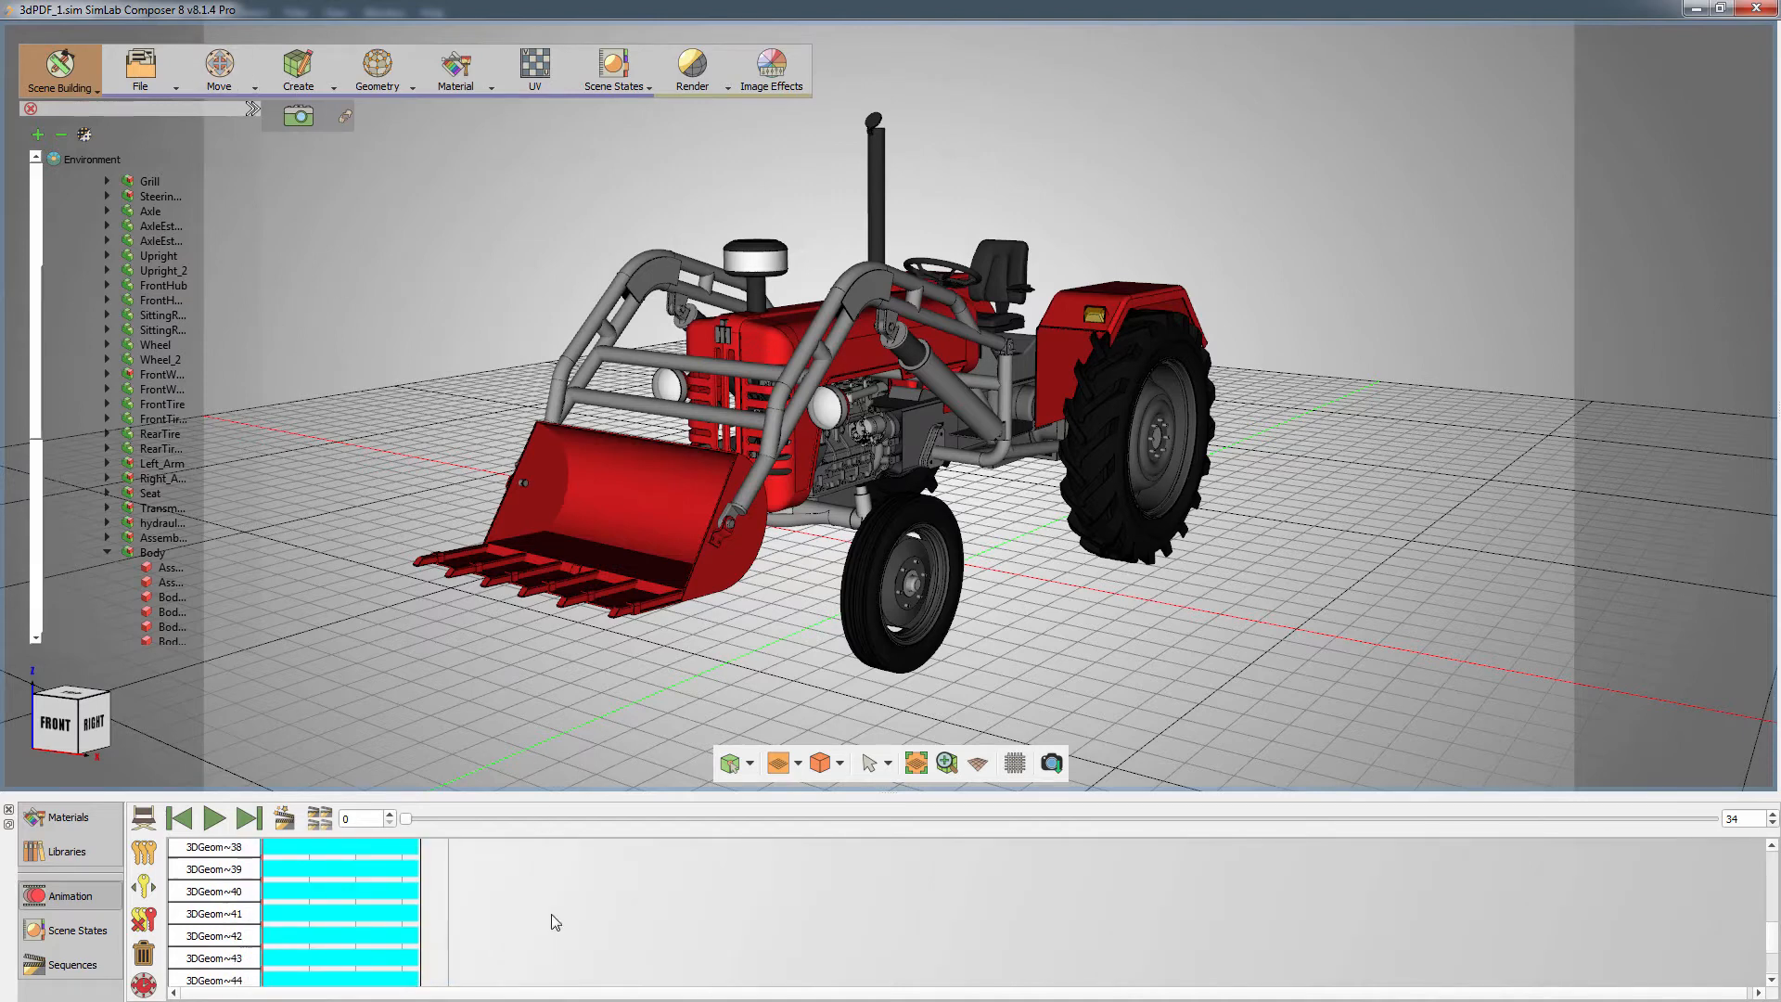
scroll(551, 914, up, 3)
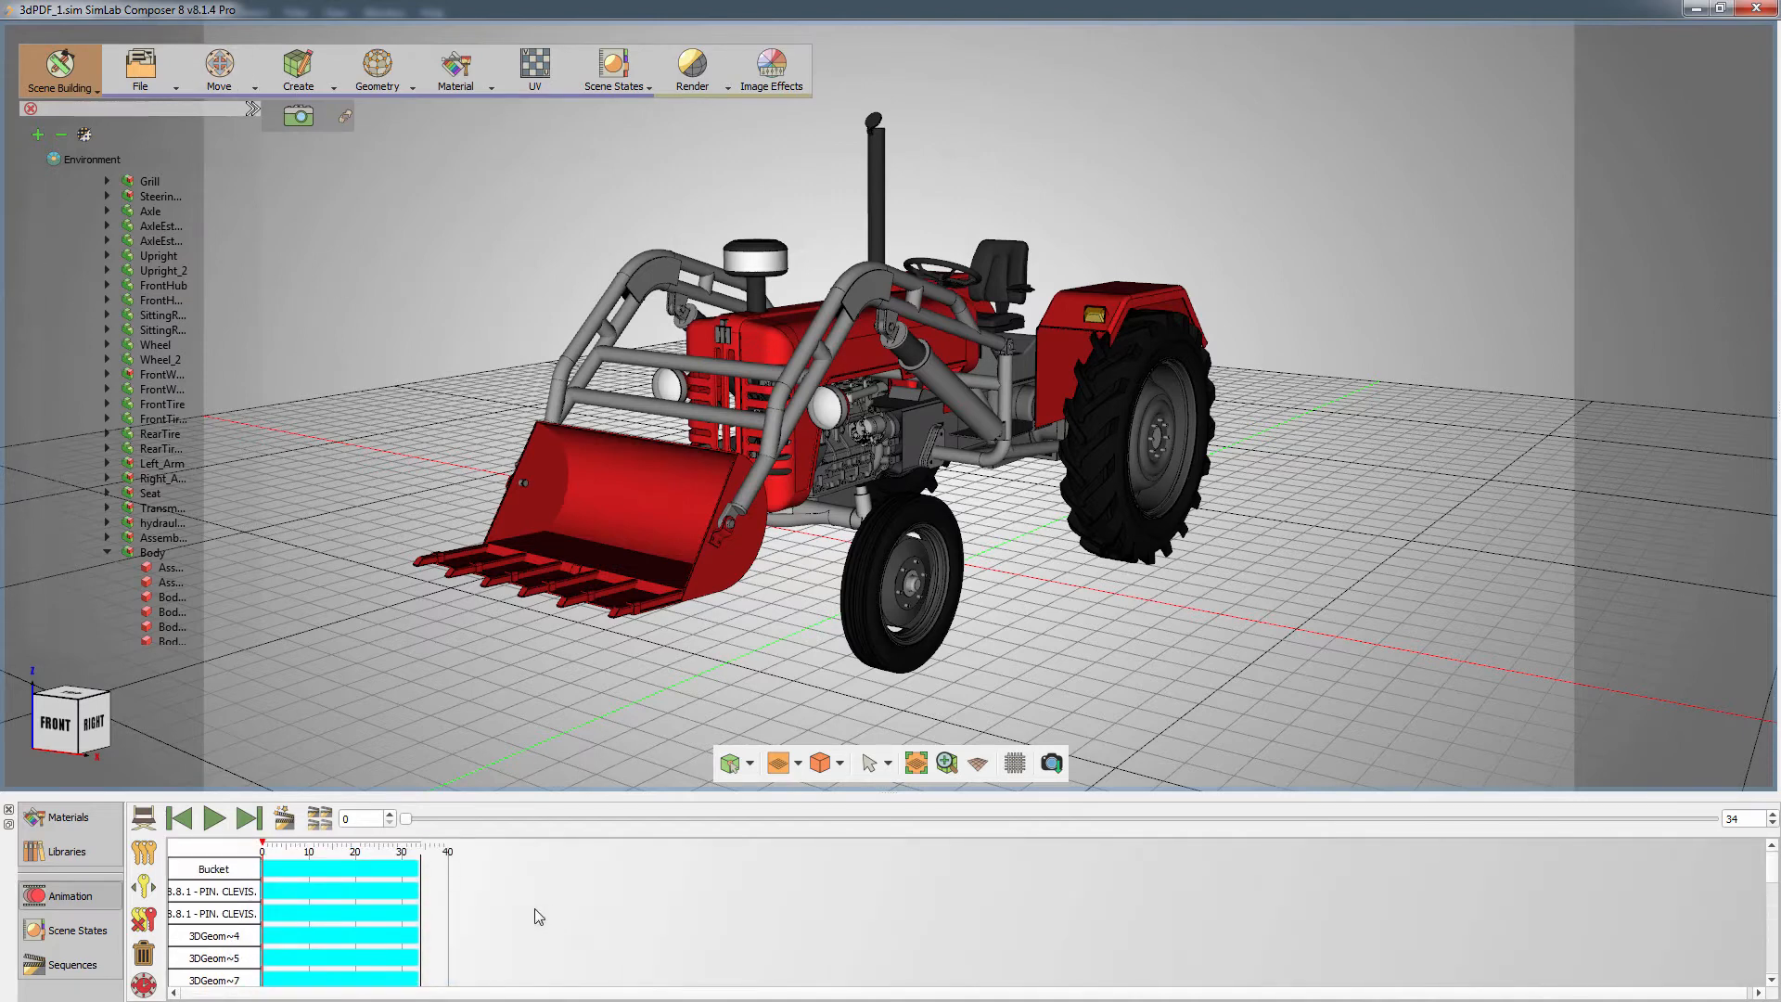
click(283, 818)
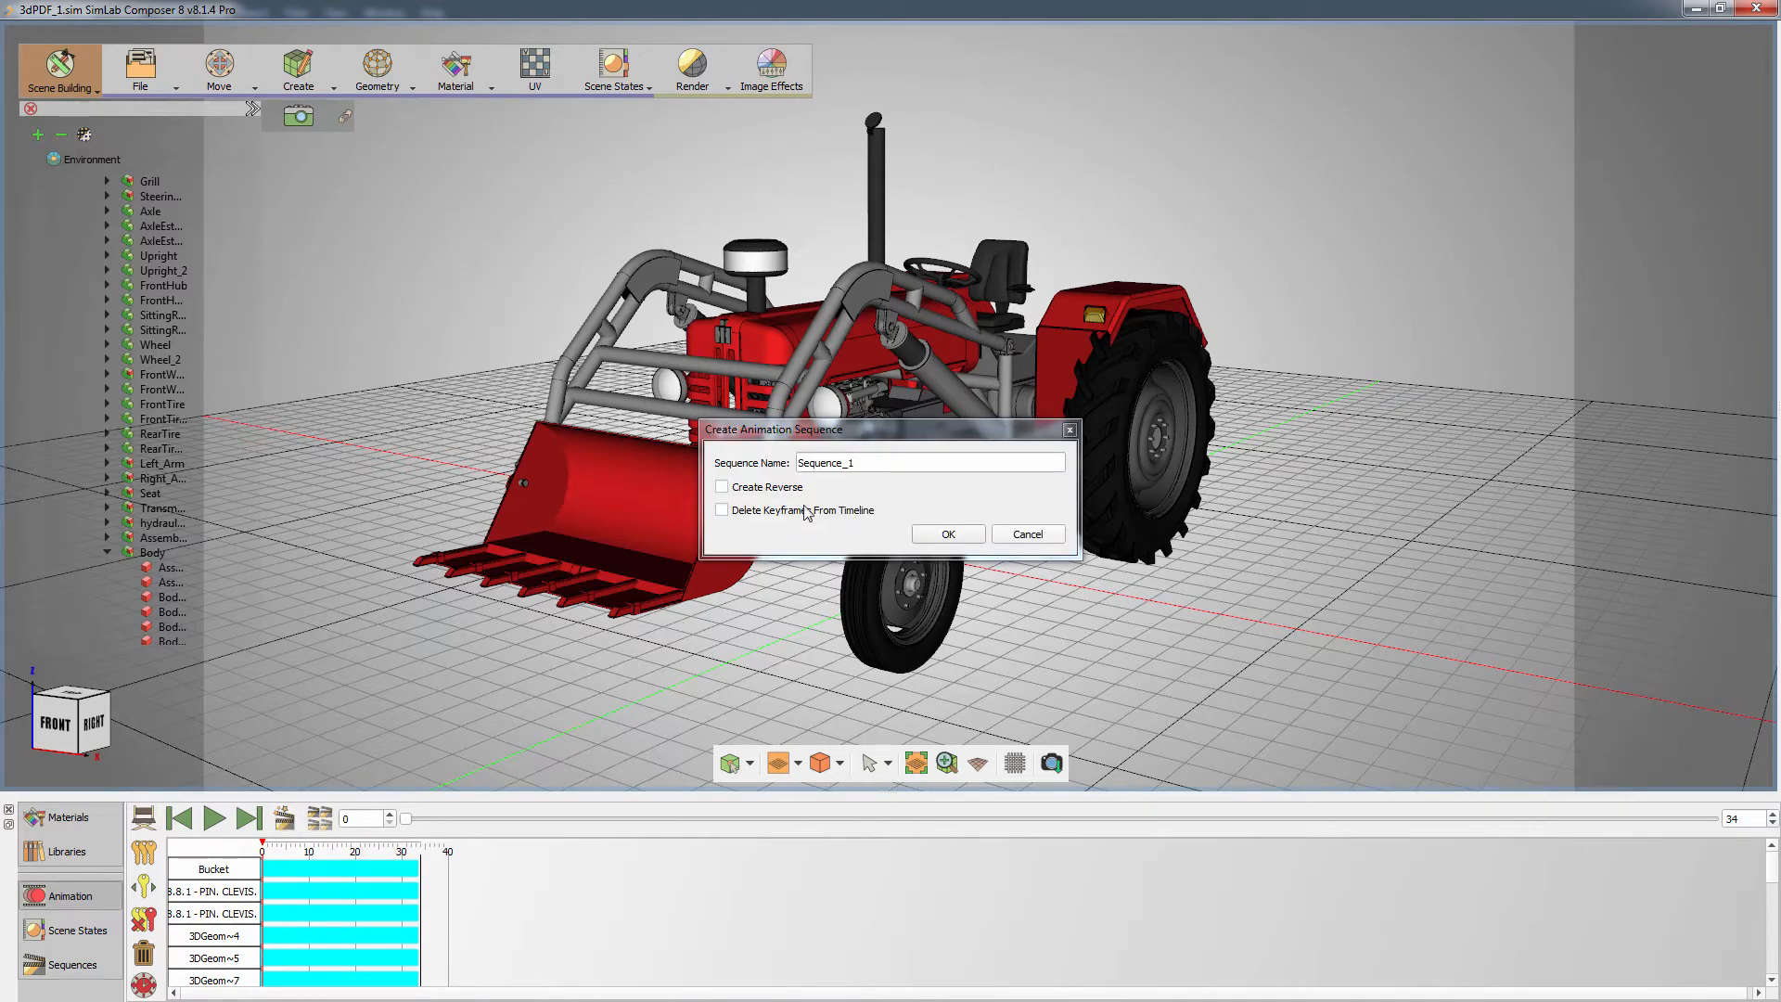
drag(862, 462, 797, 462)
text(Loader)
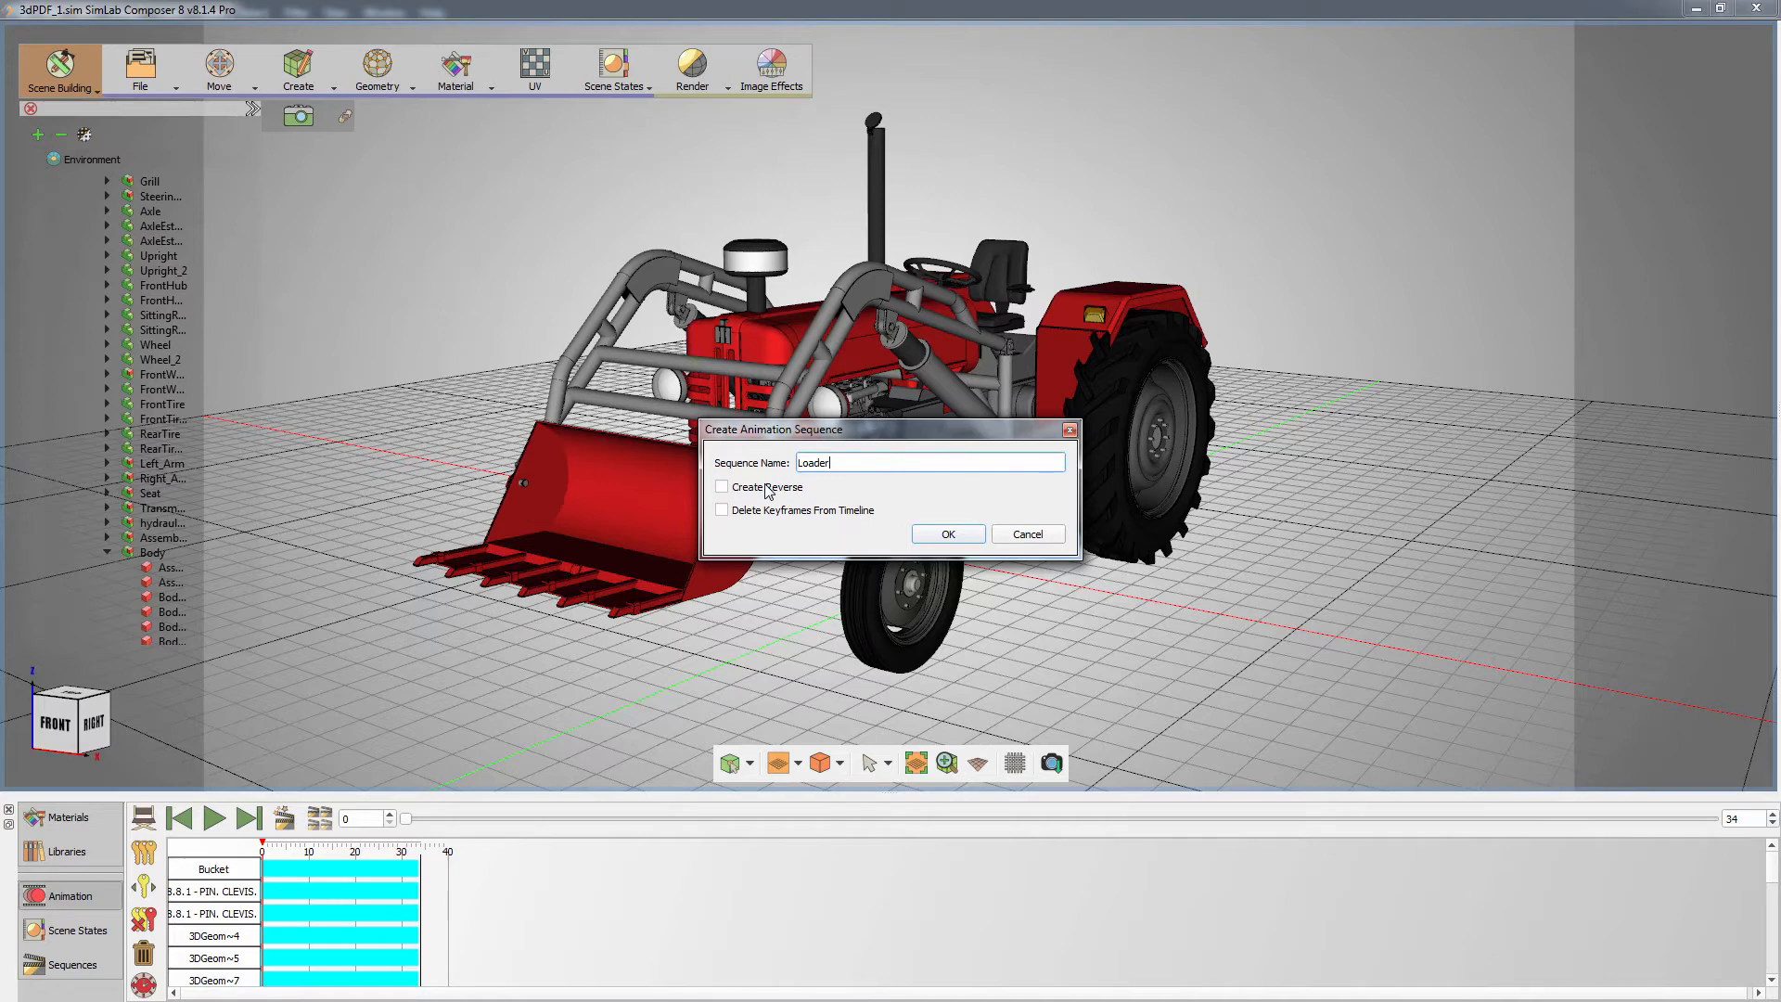
click(767, 489)
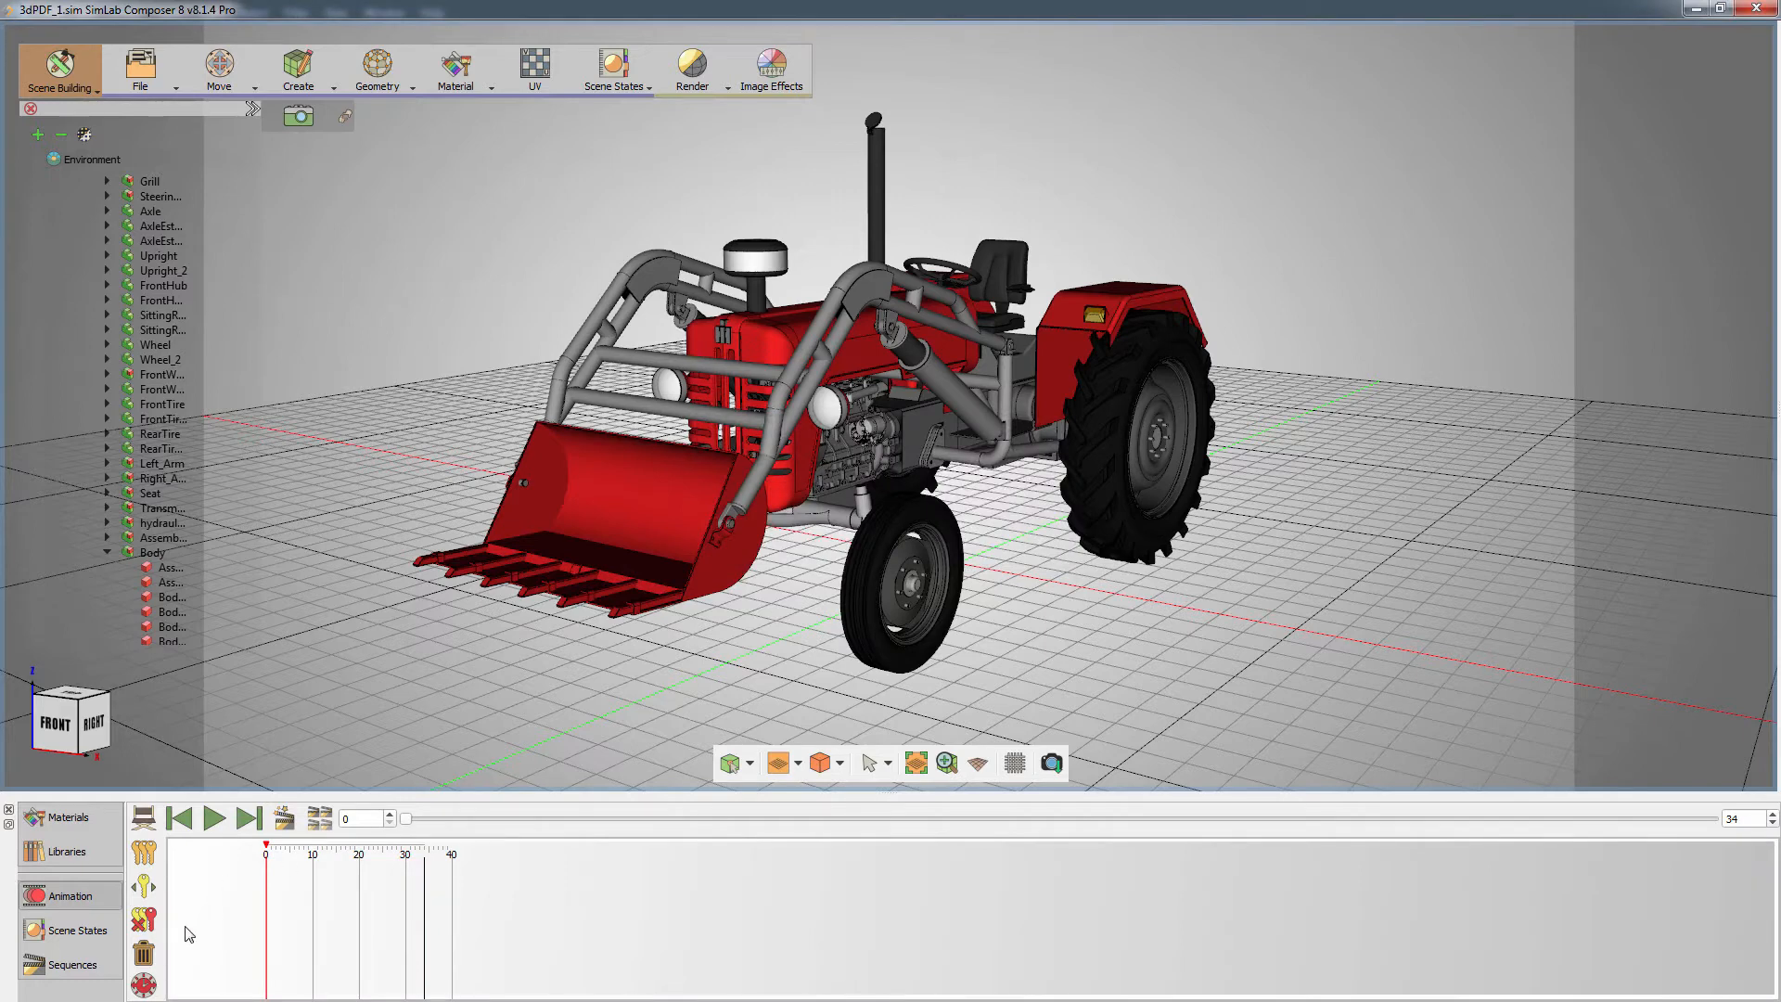
- Show the saved animation sequences, and set the loader bucket's action type to Multi Actions
click(99, 965)
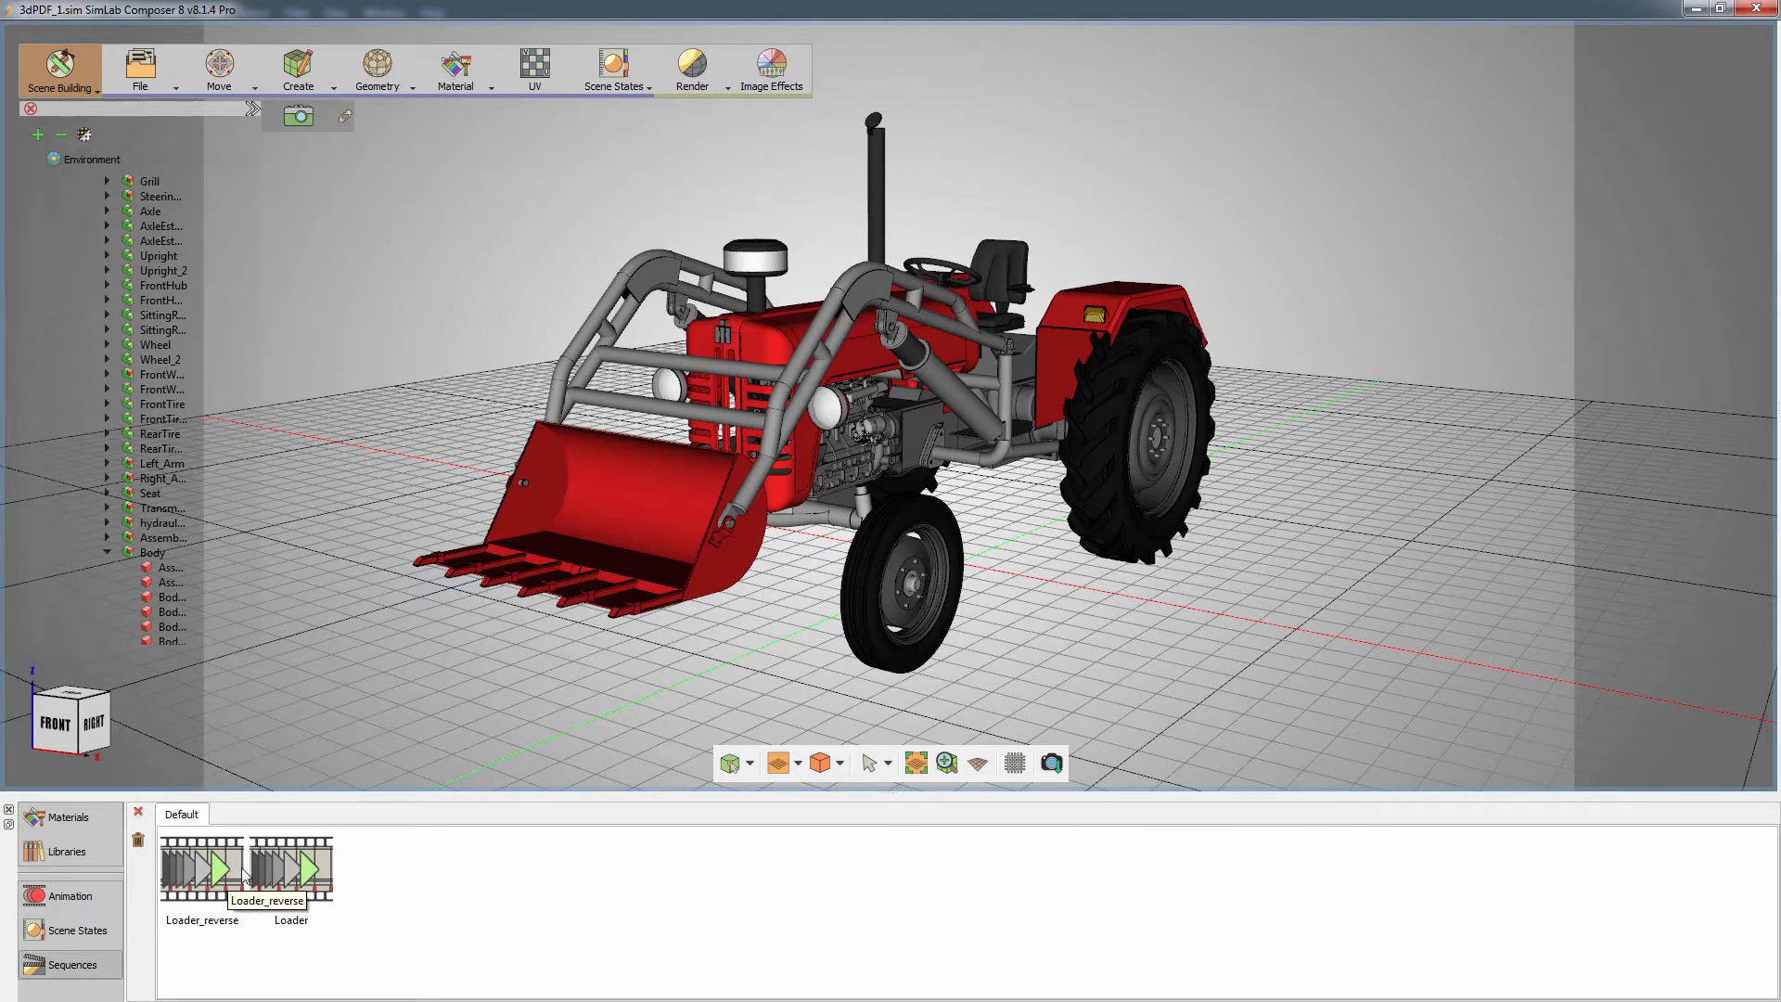
click(635, 539)
click(635, 544)
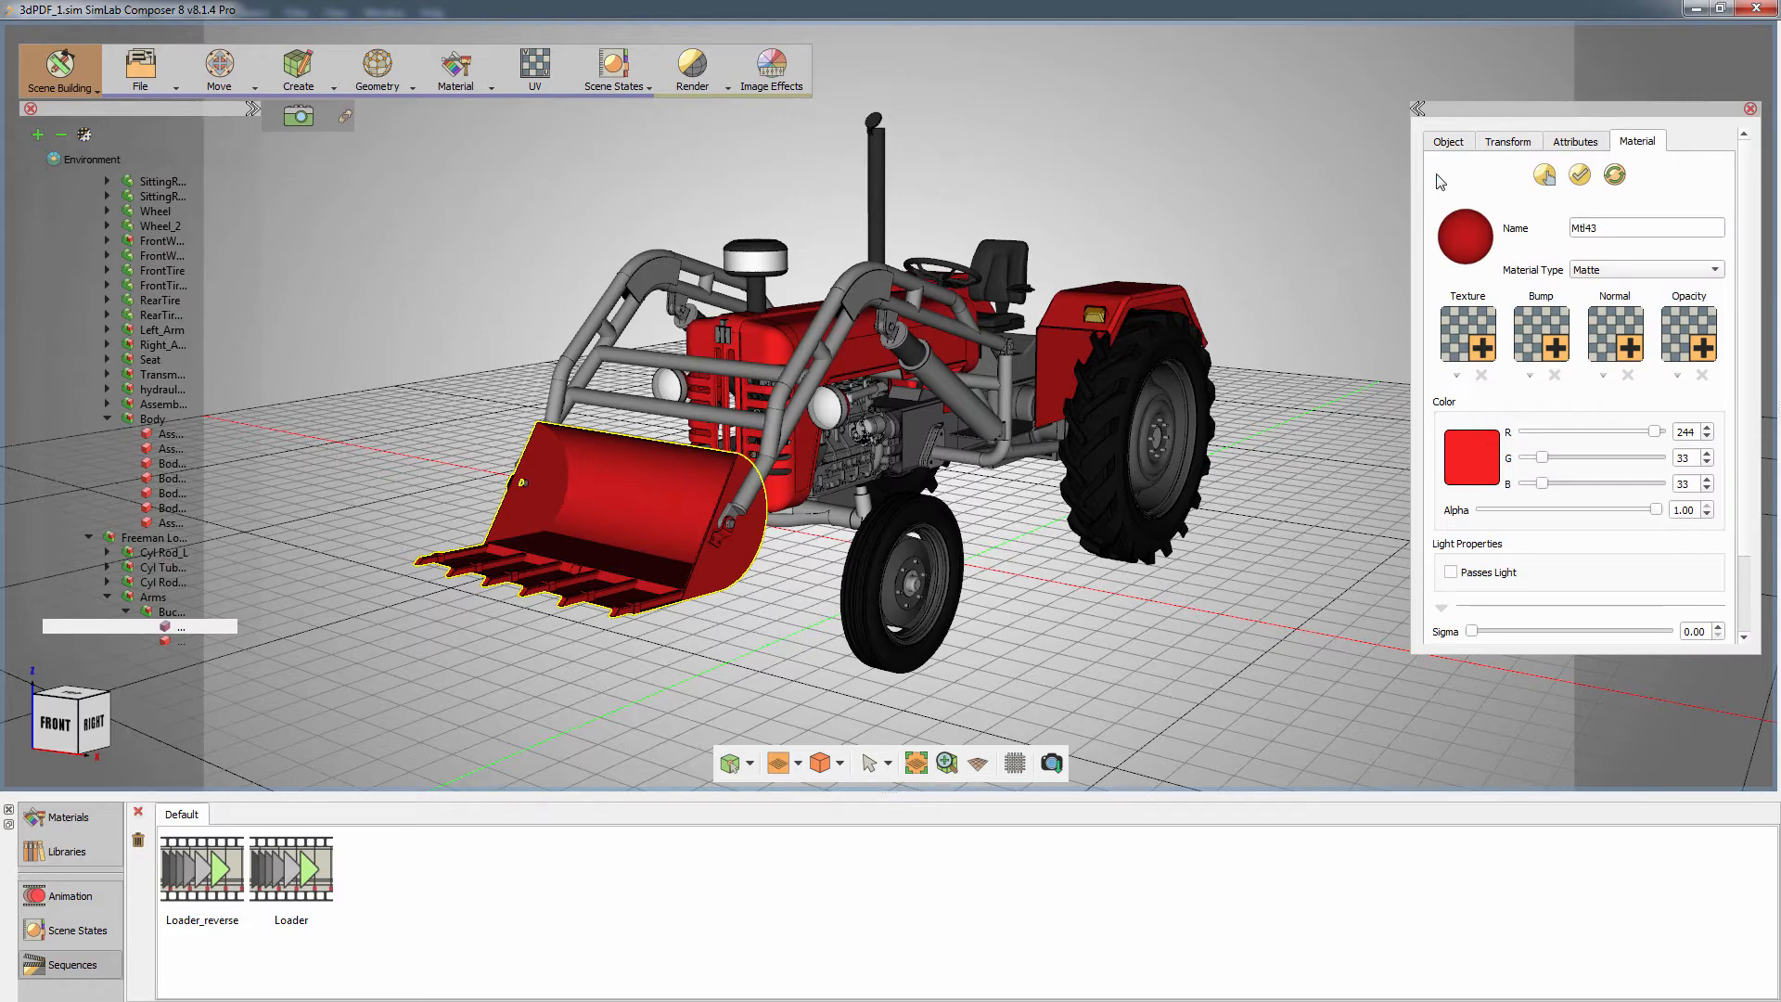
click(1450, 145)
click(1584, 396)
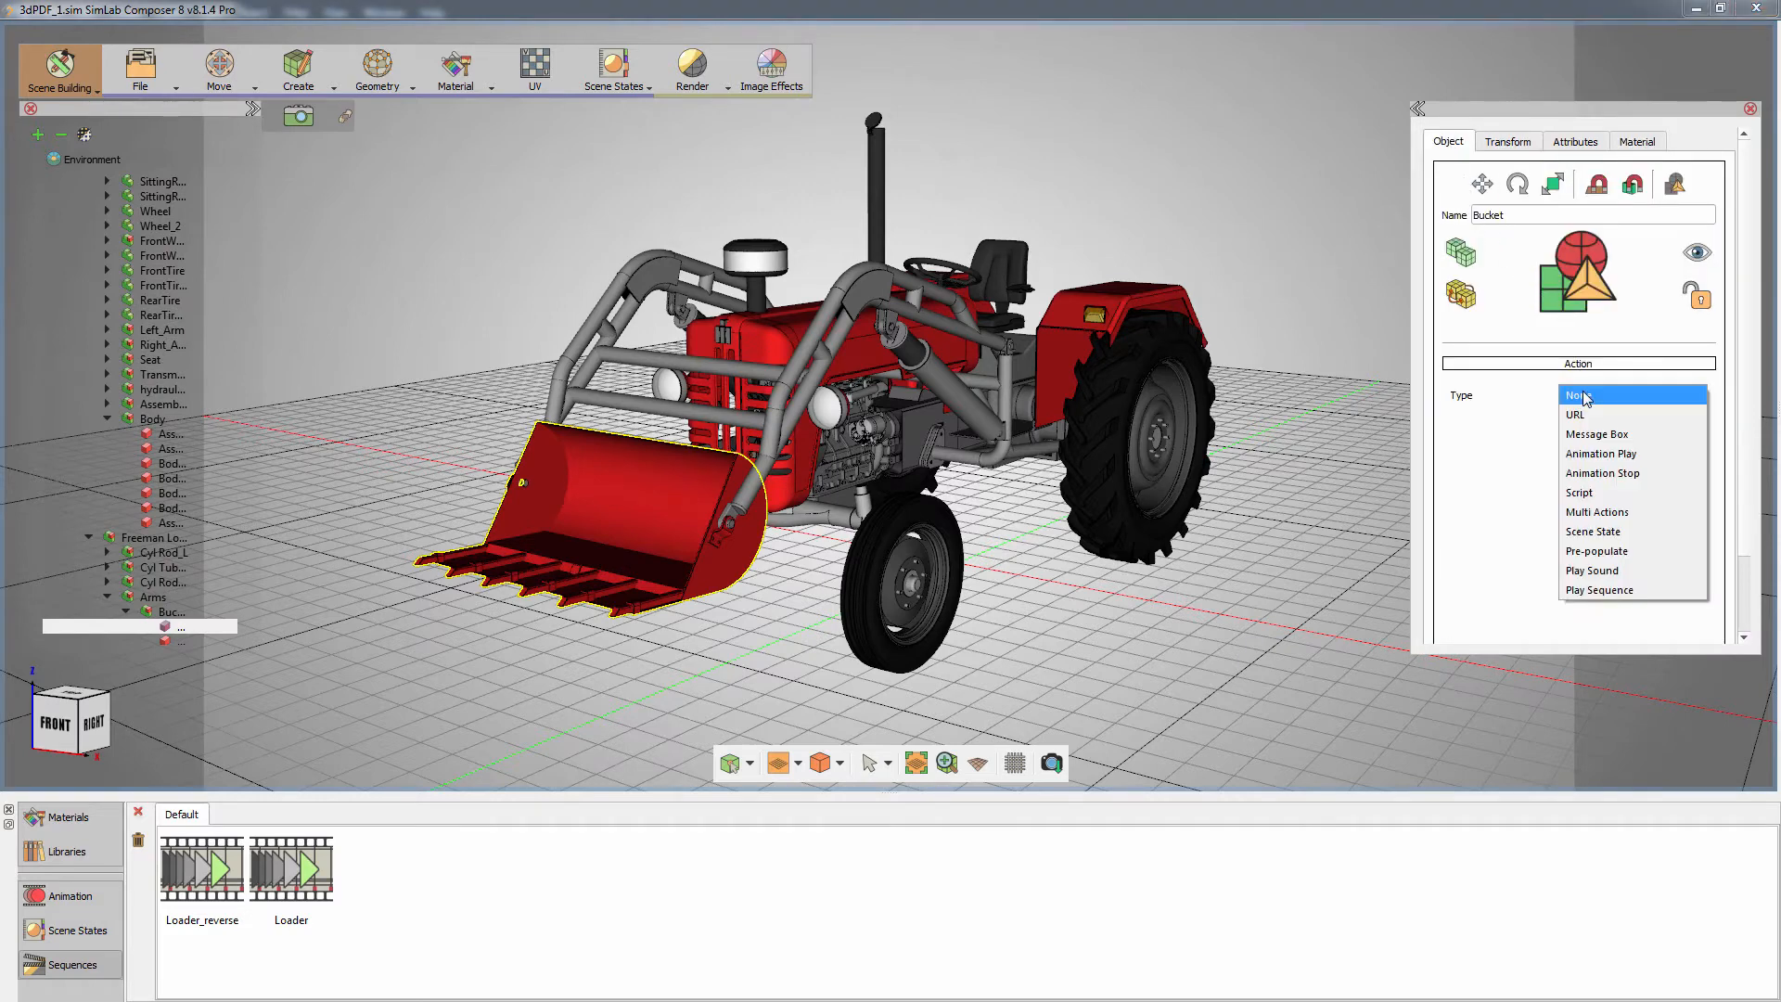
click(1596, 512)
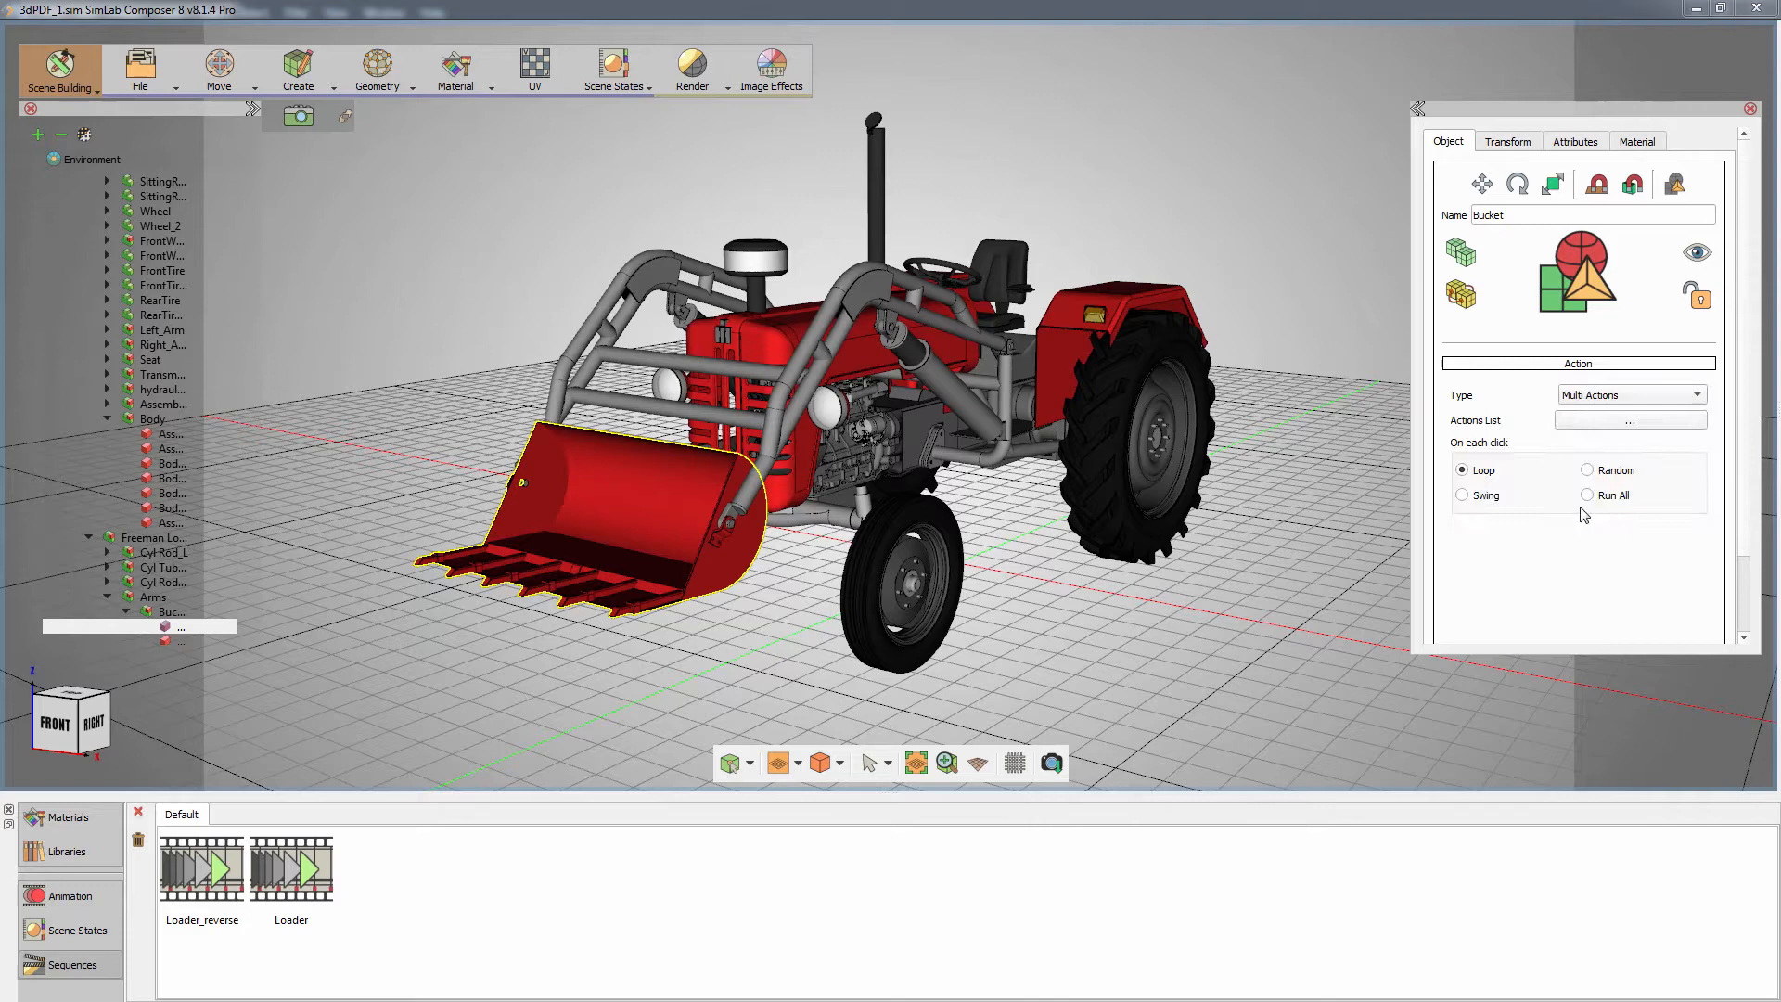
- Add a Play Sequence action that runs the Loader sequence to the bucket's multi-actions list
click(1604, 425)
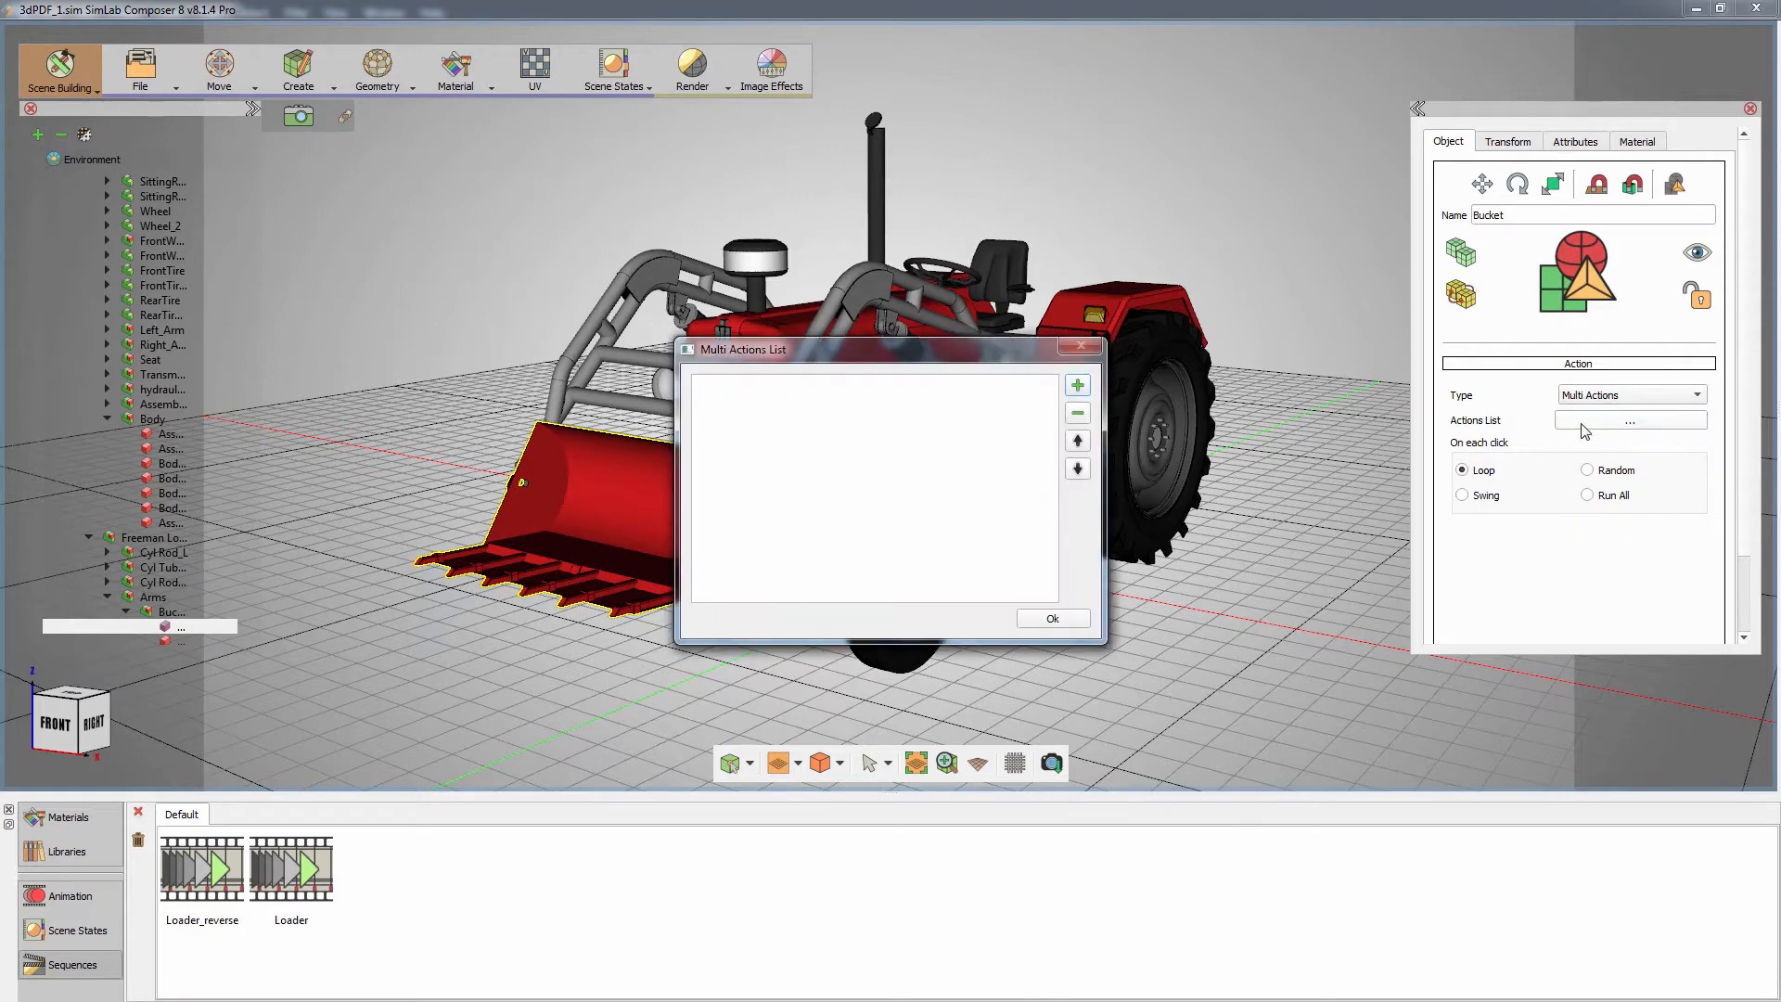
click(1077, 385)
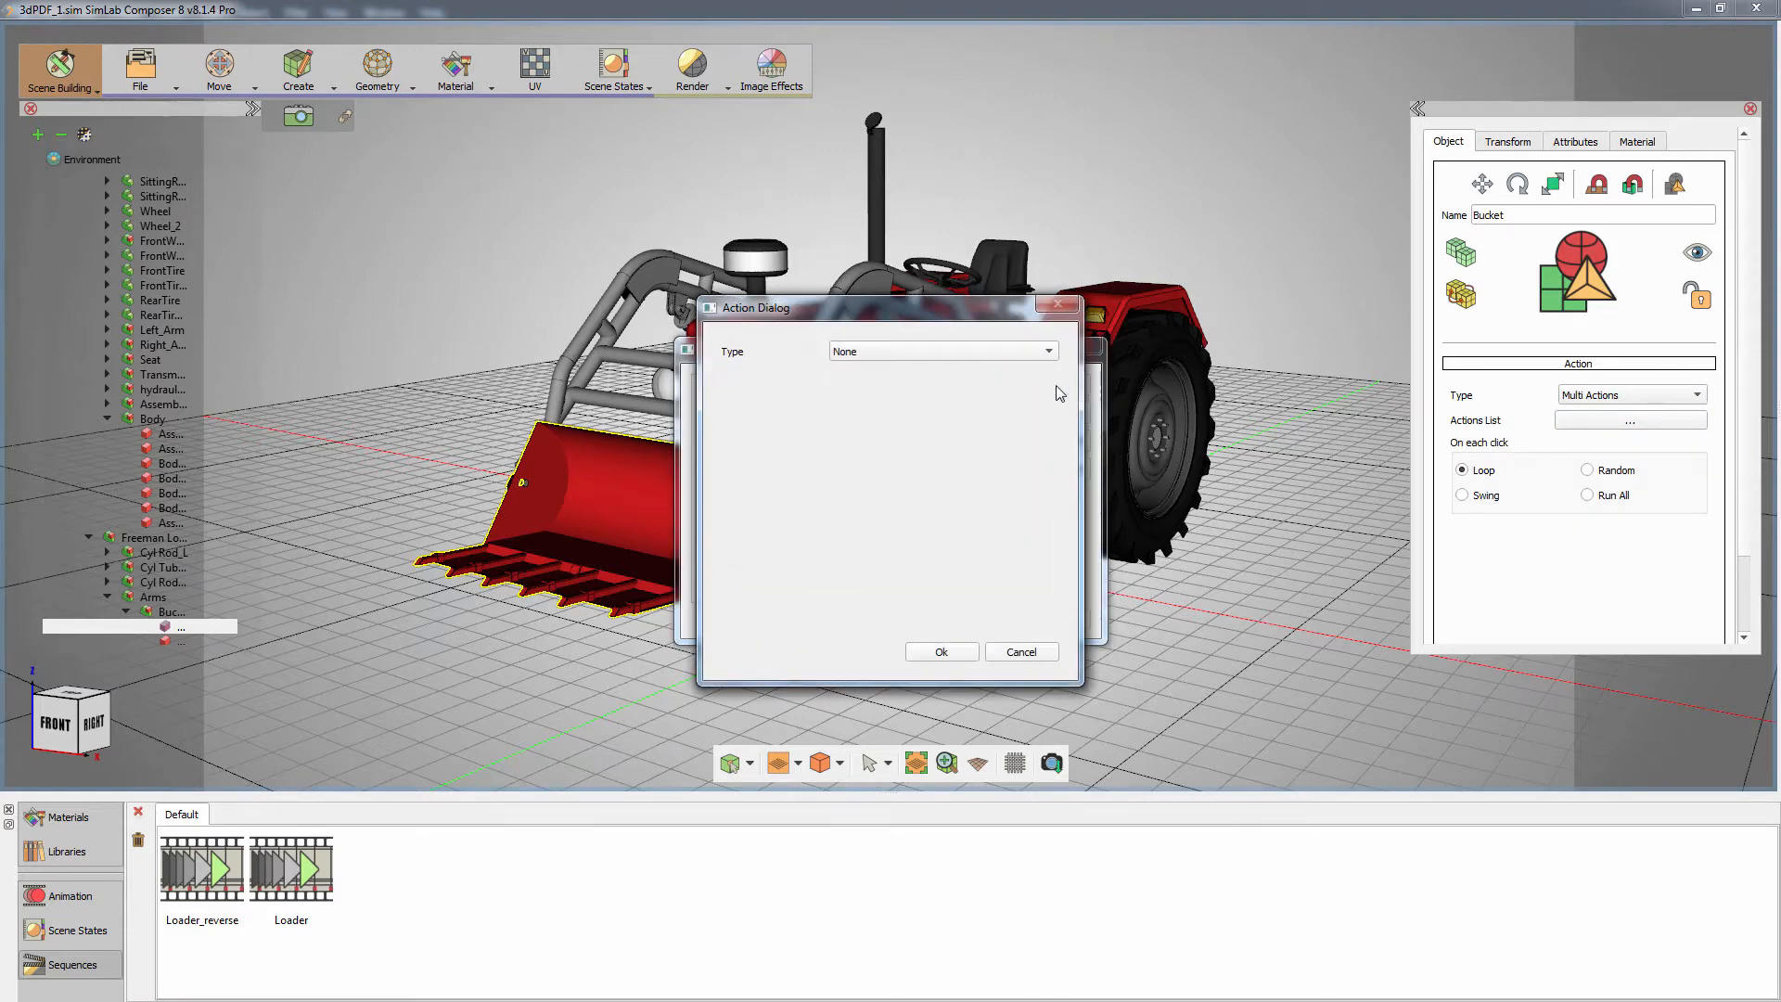
click(886, 352)
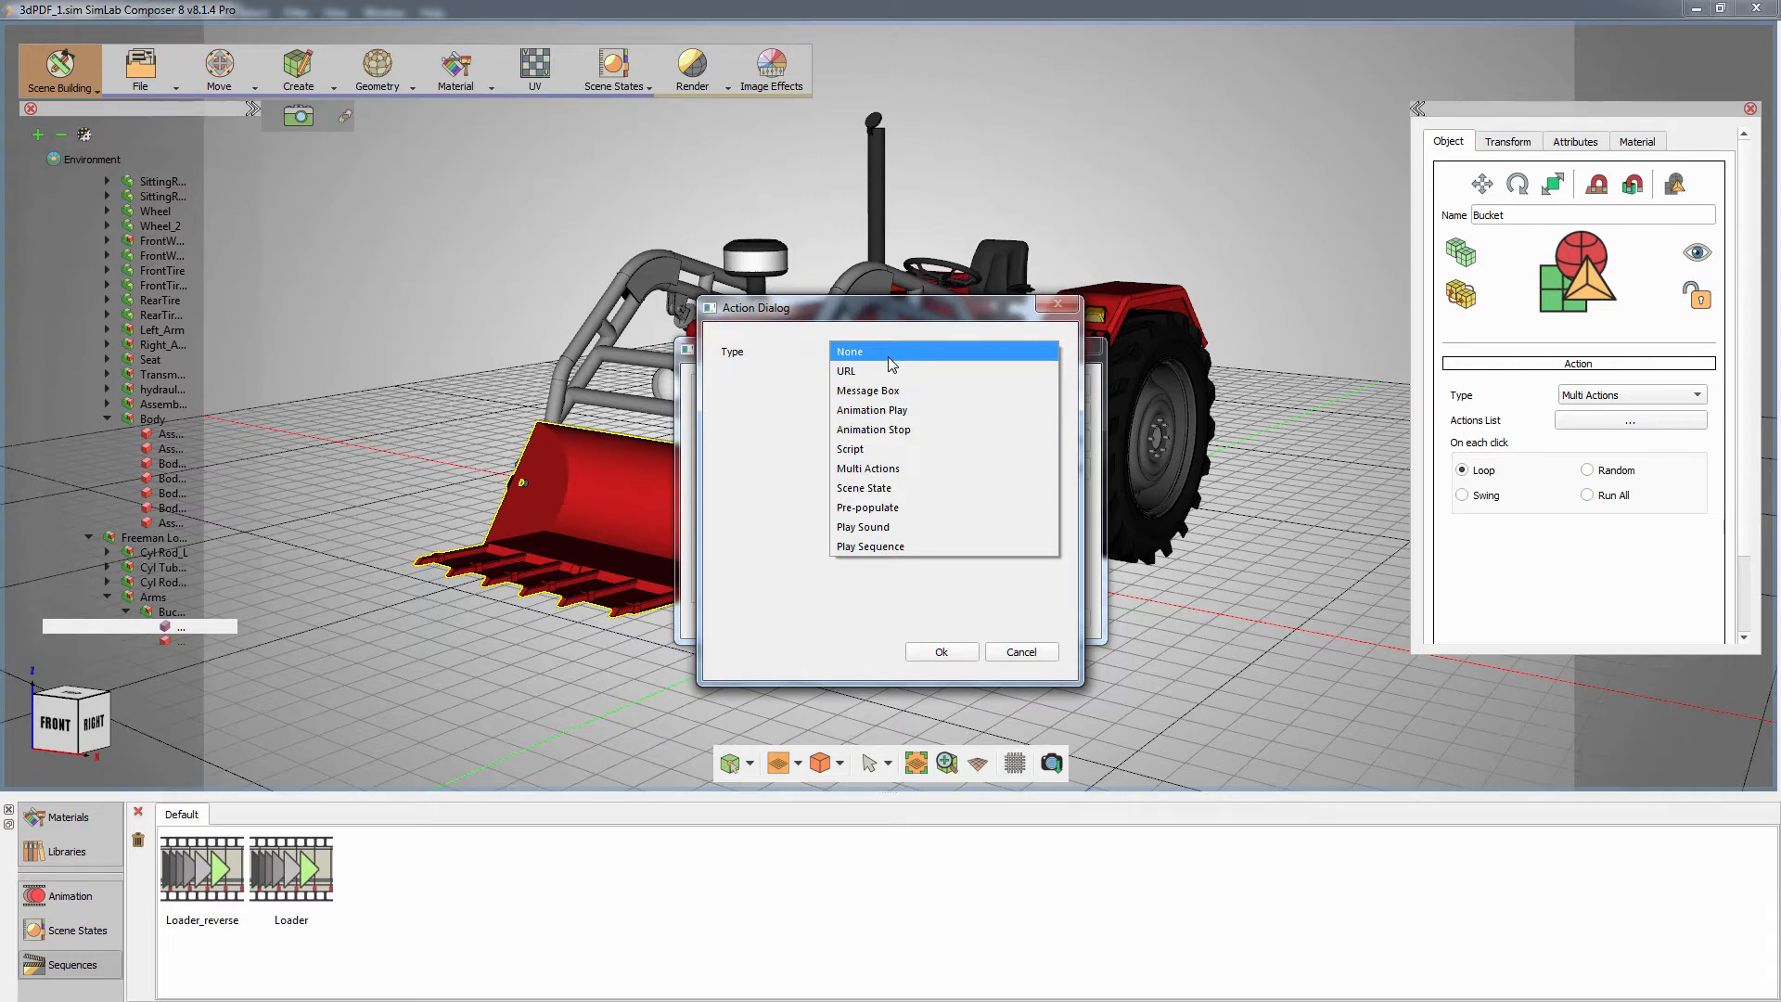
click(848, 547)
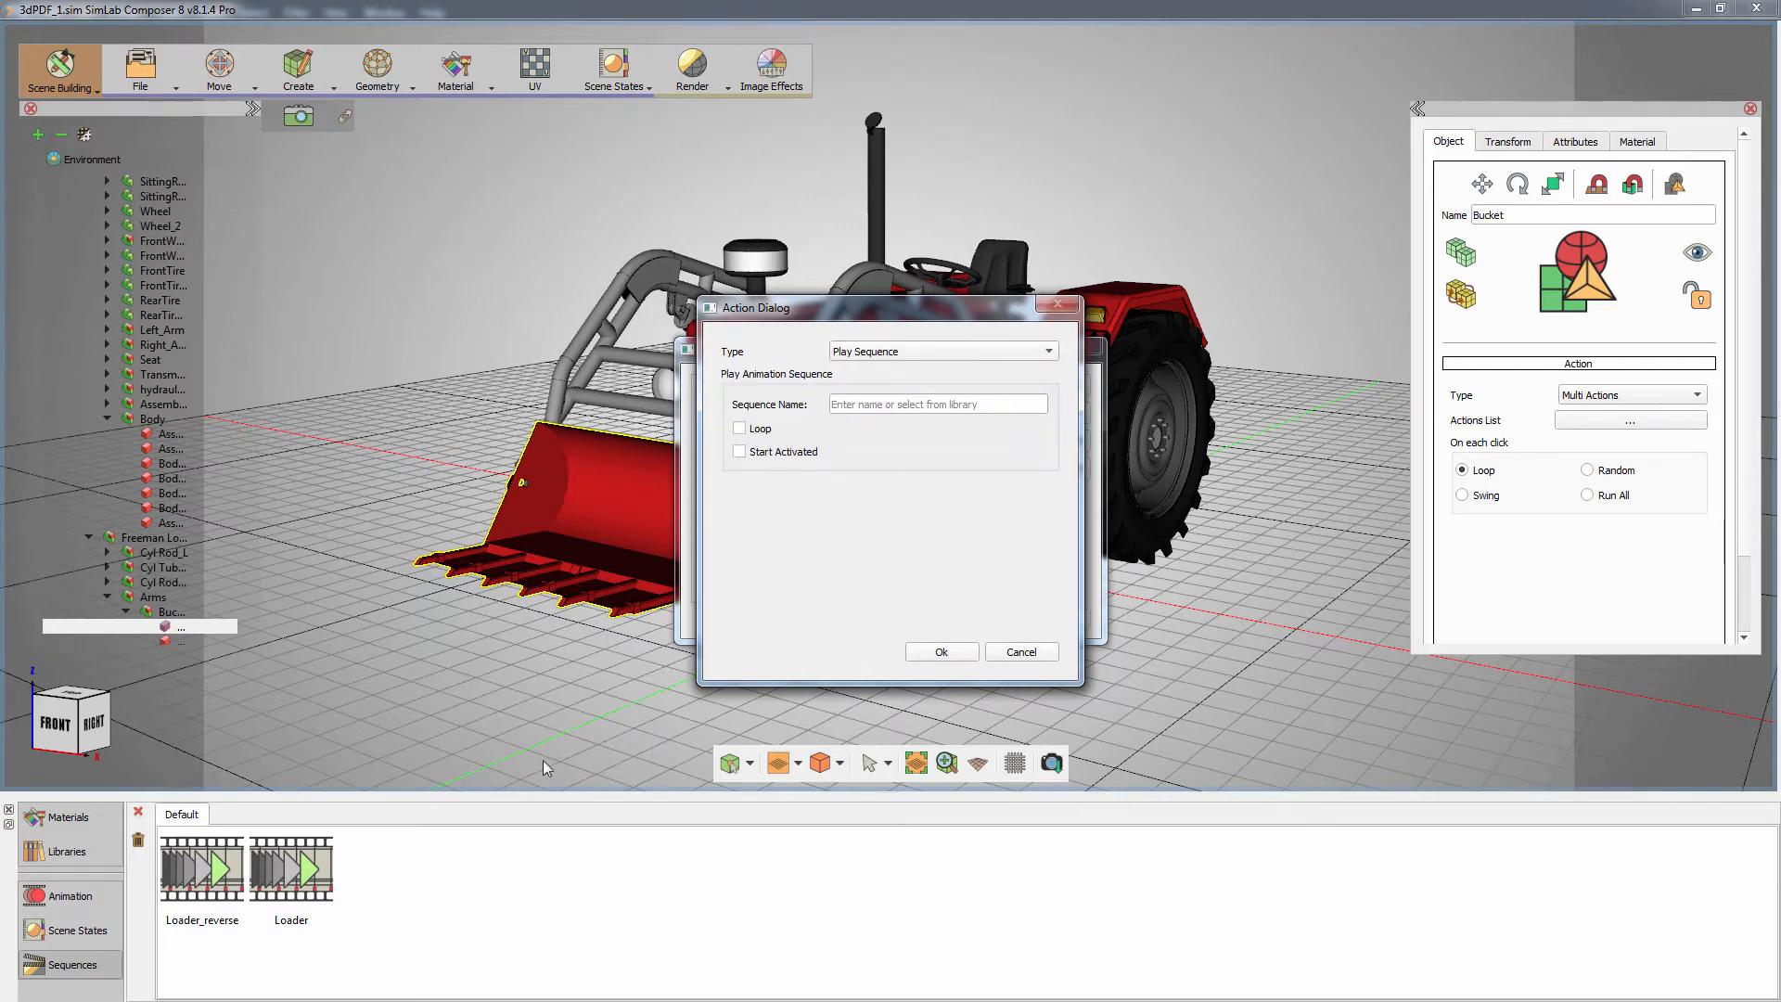
click(306, 872)
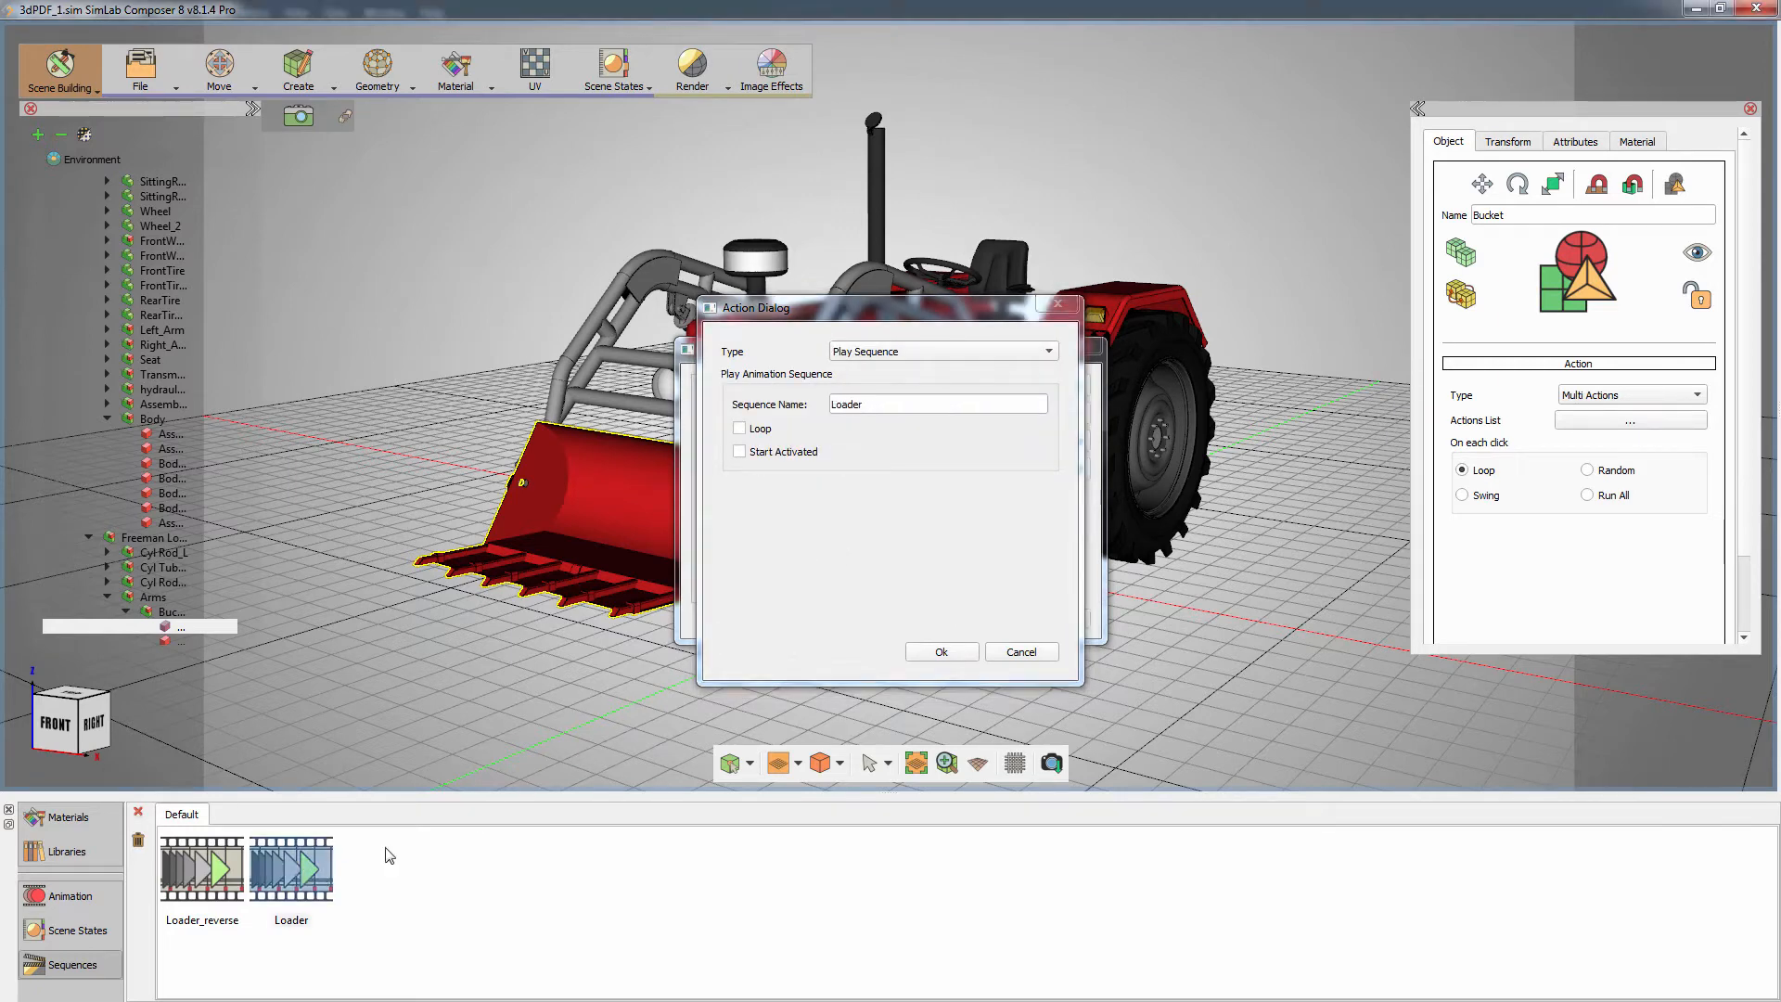
click(914, 653)
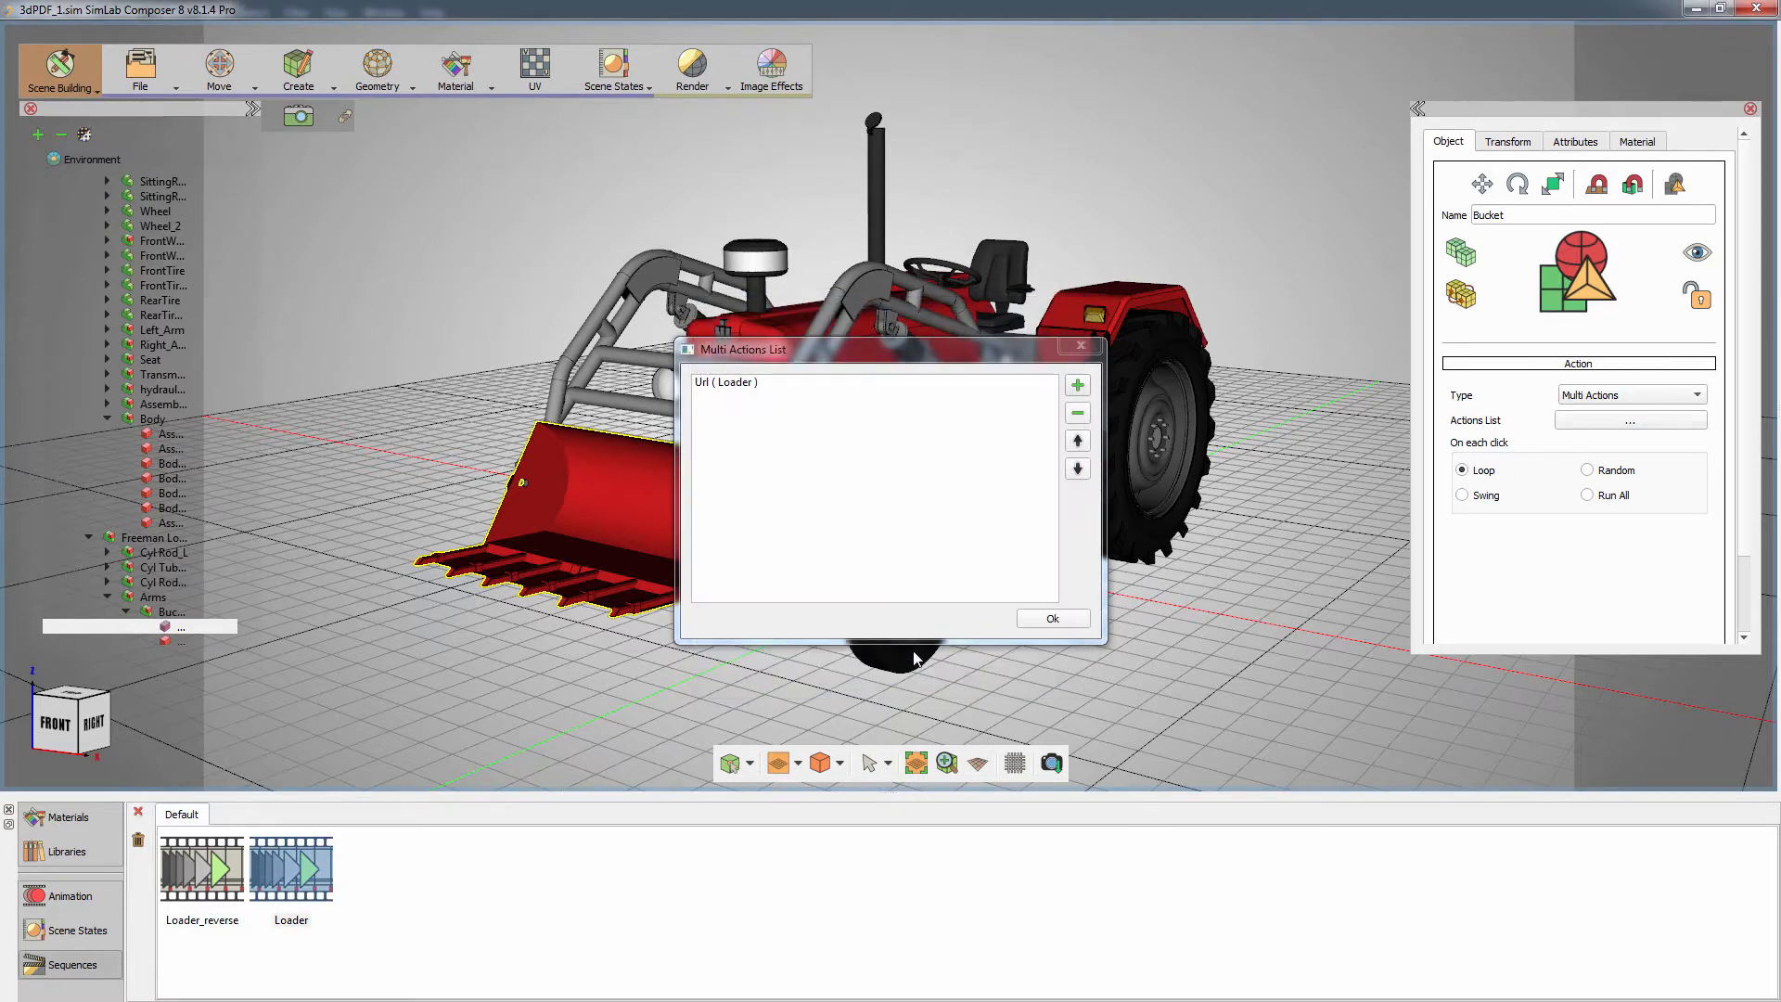
- Add a second Play Sequence action for Loader_reverse and accept the bucket's actions list
click(1078, 384)
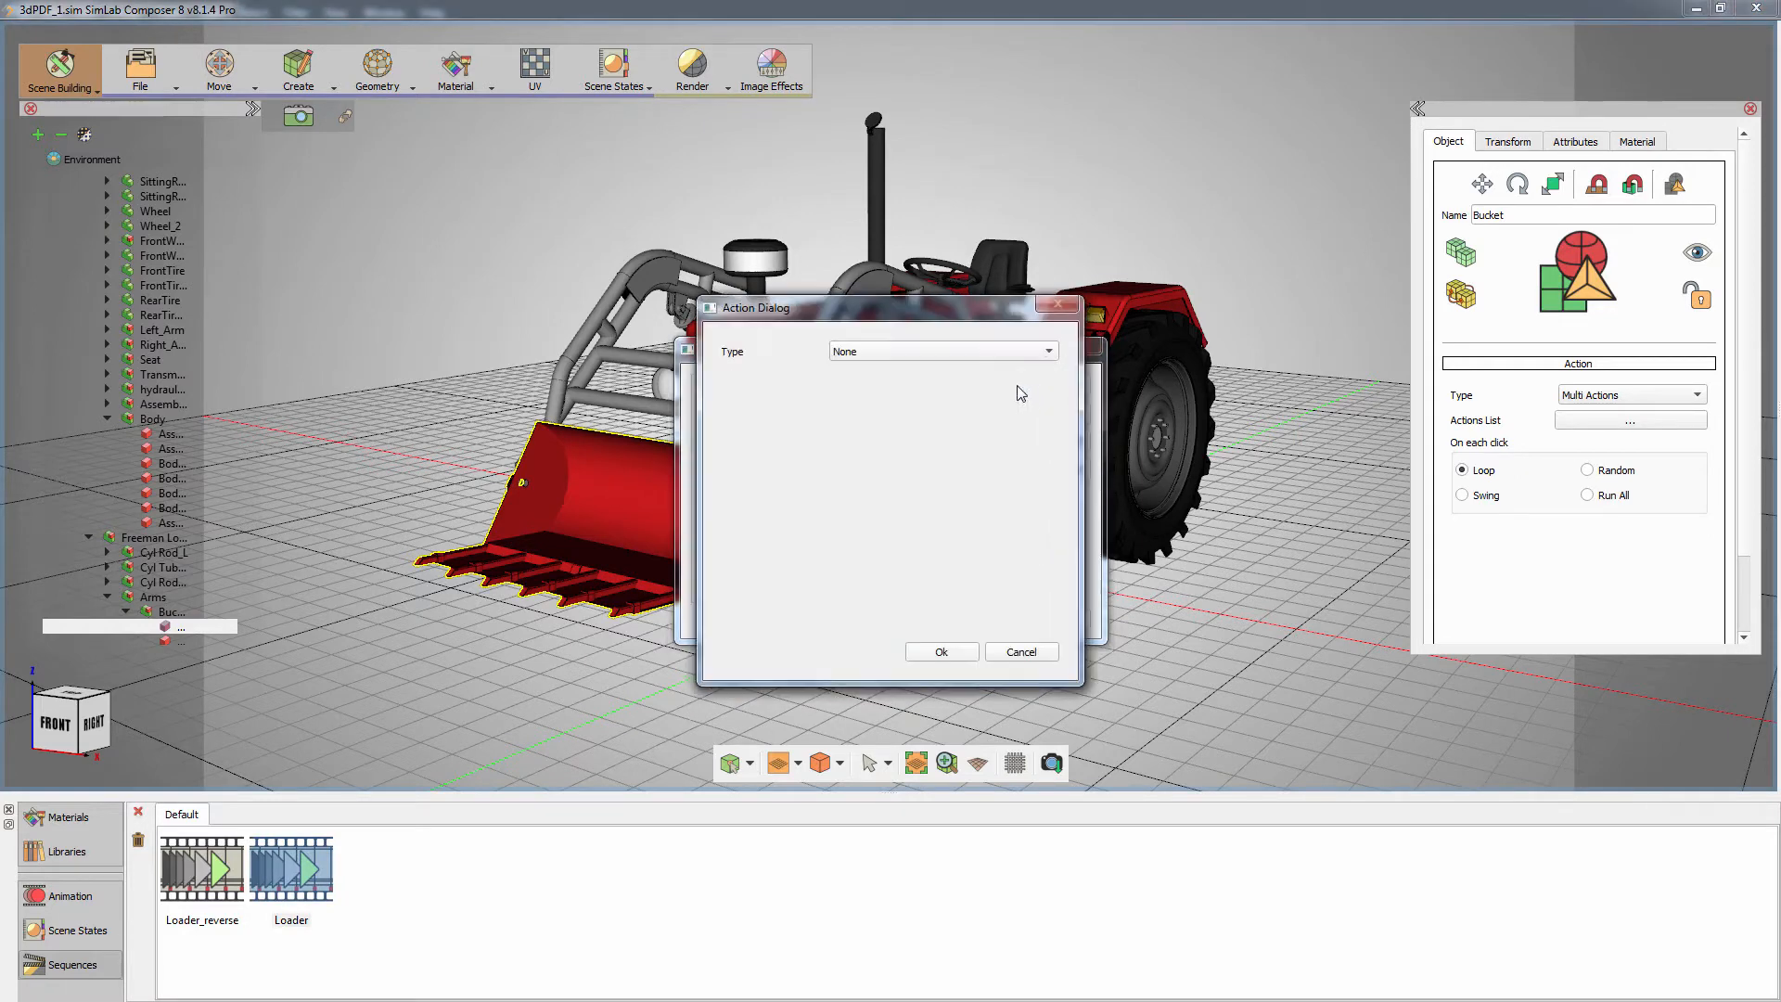
click(984, 352)
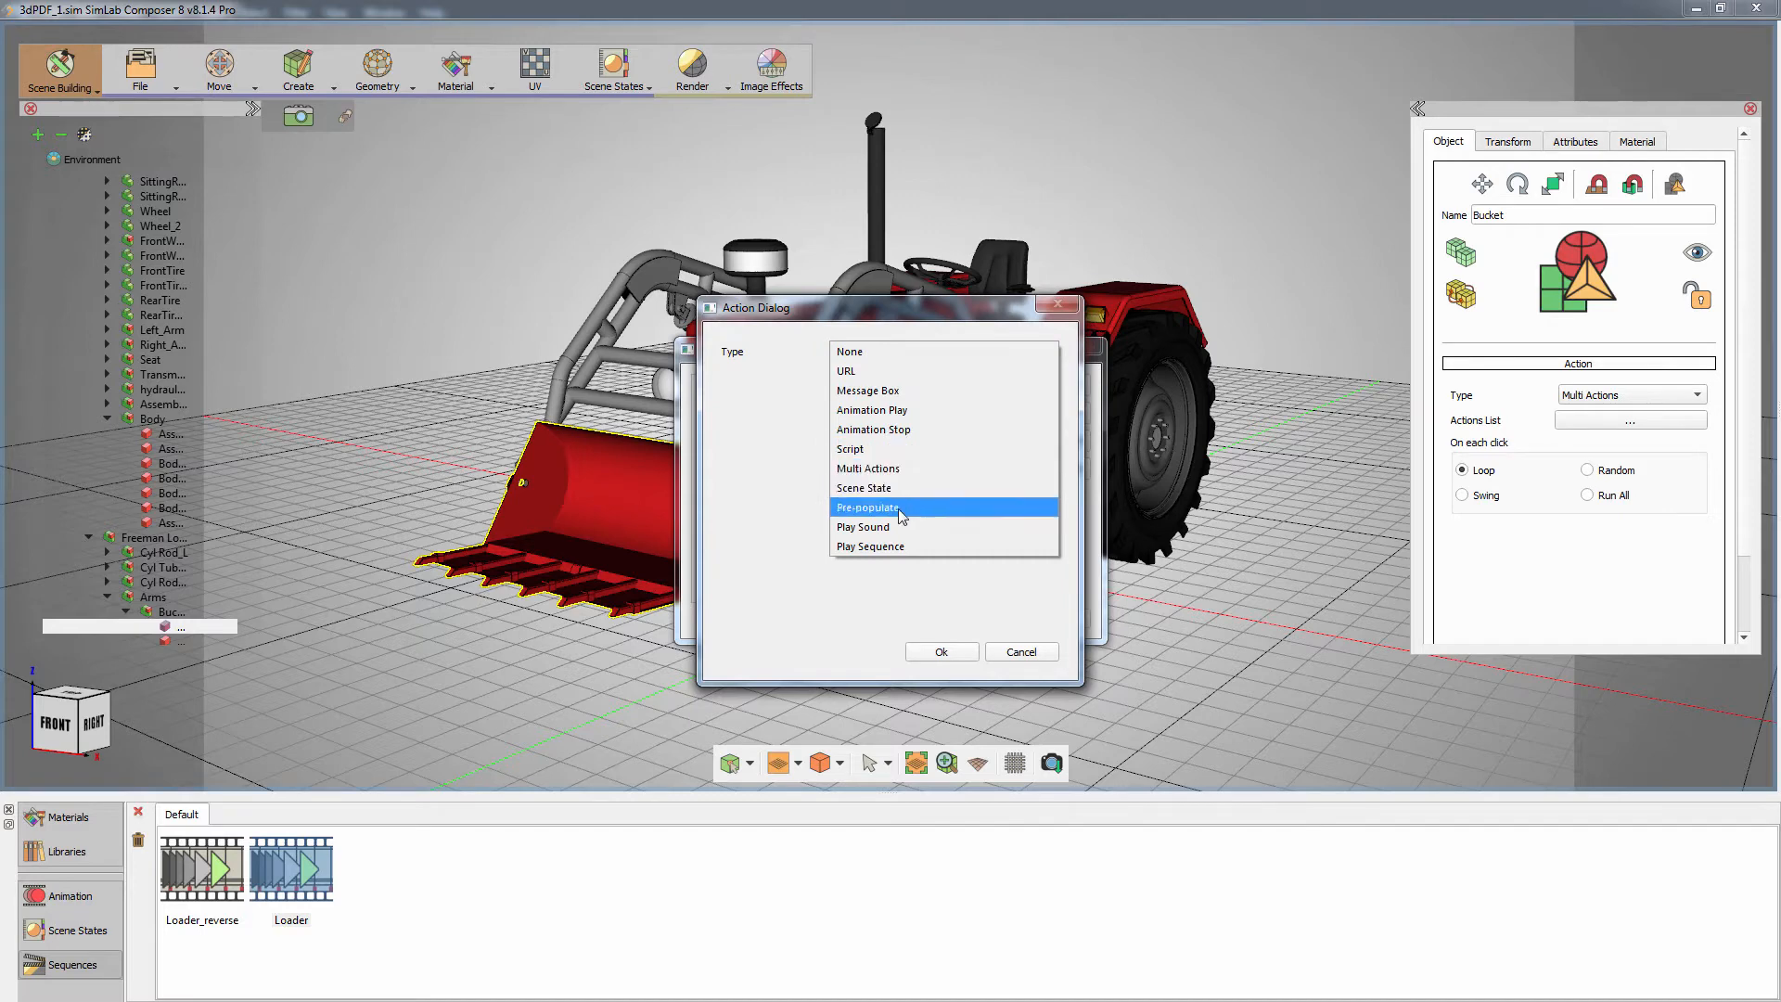
click(928, 547)
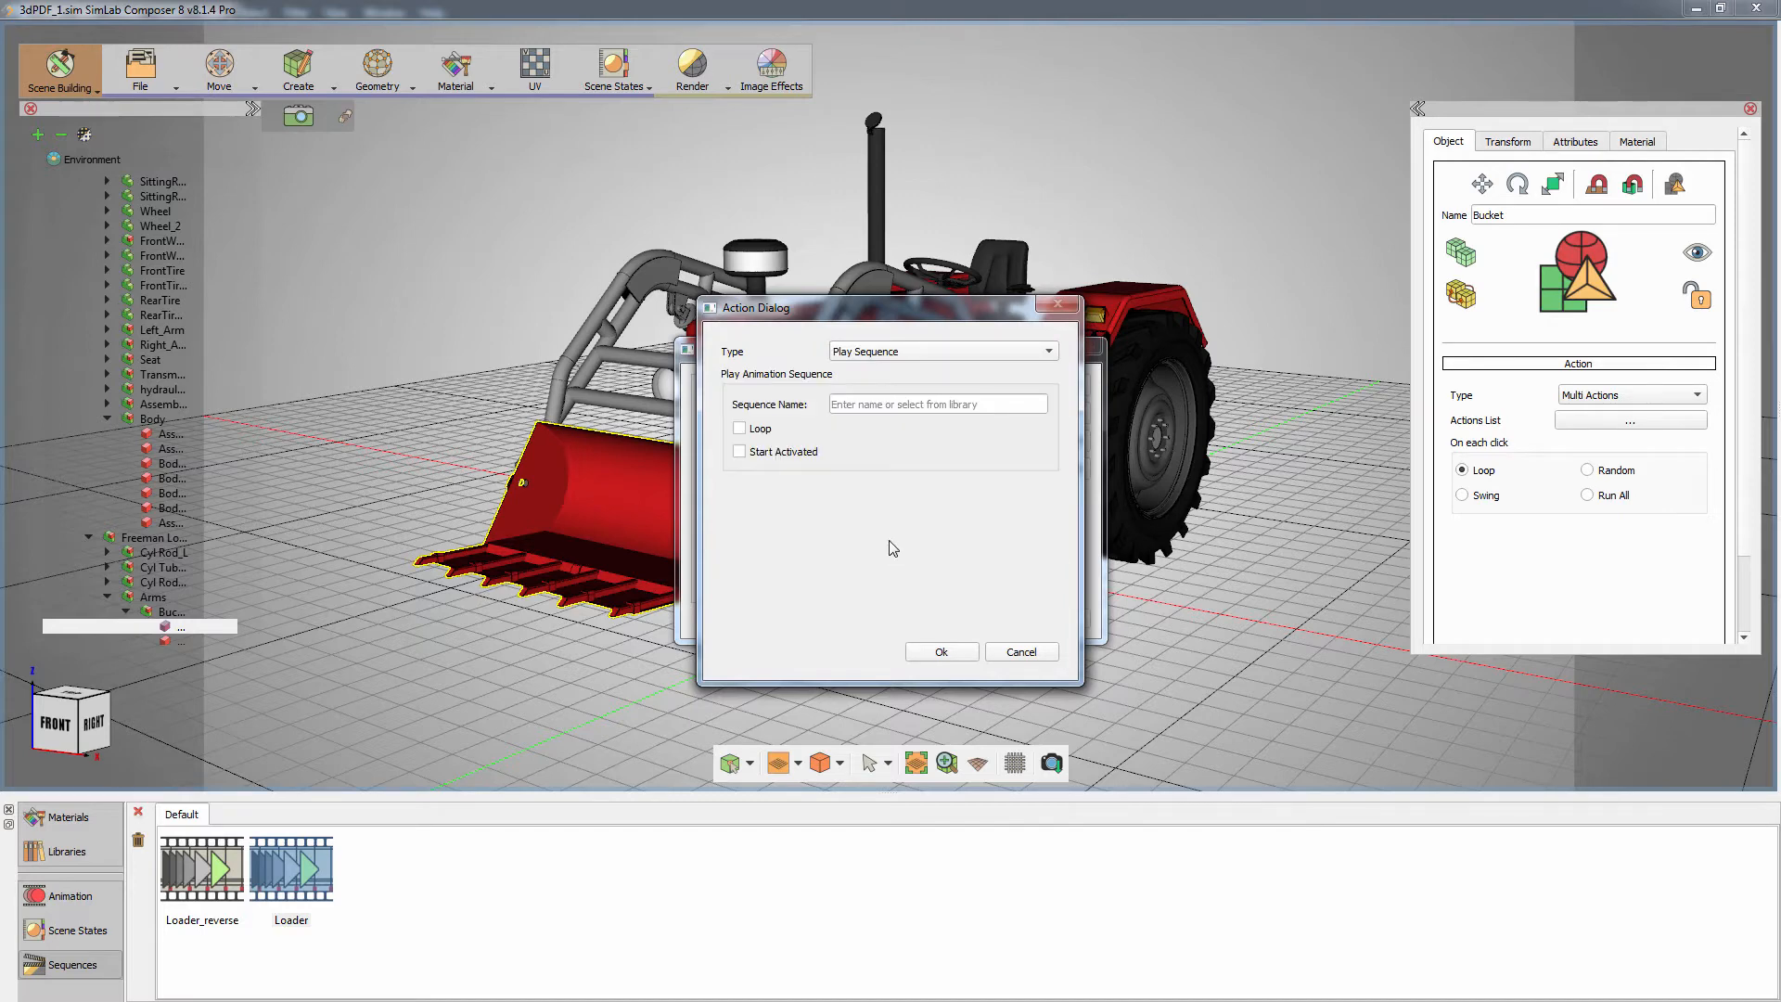
click(227, 870)
click(939, 653)
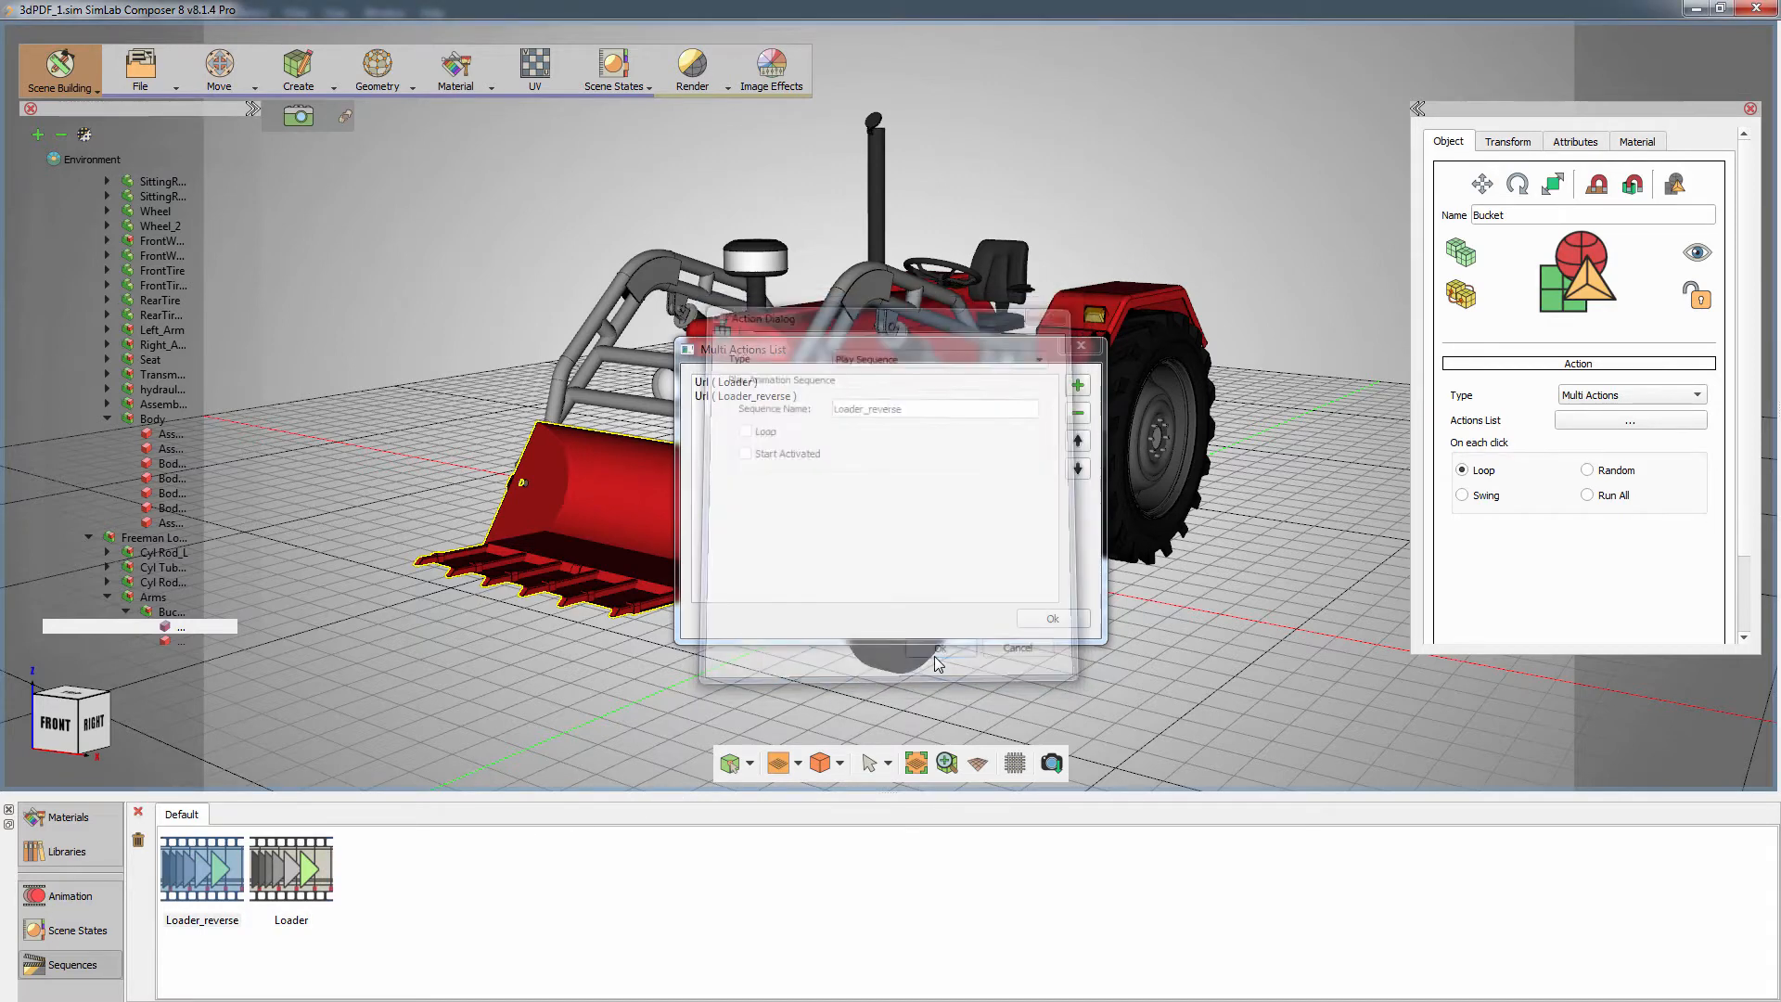
click(1046, 621)
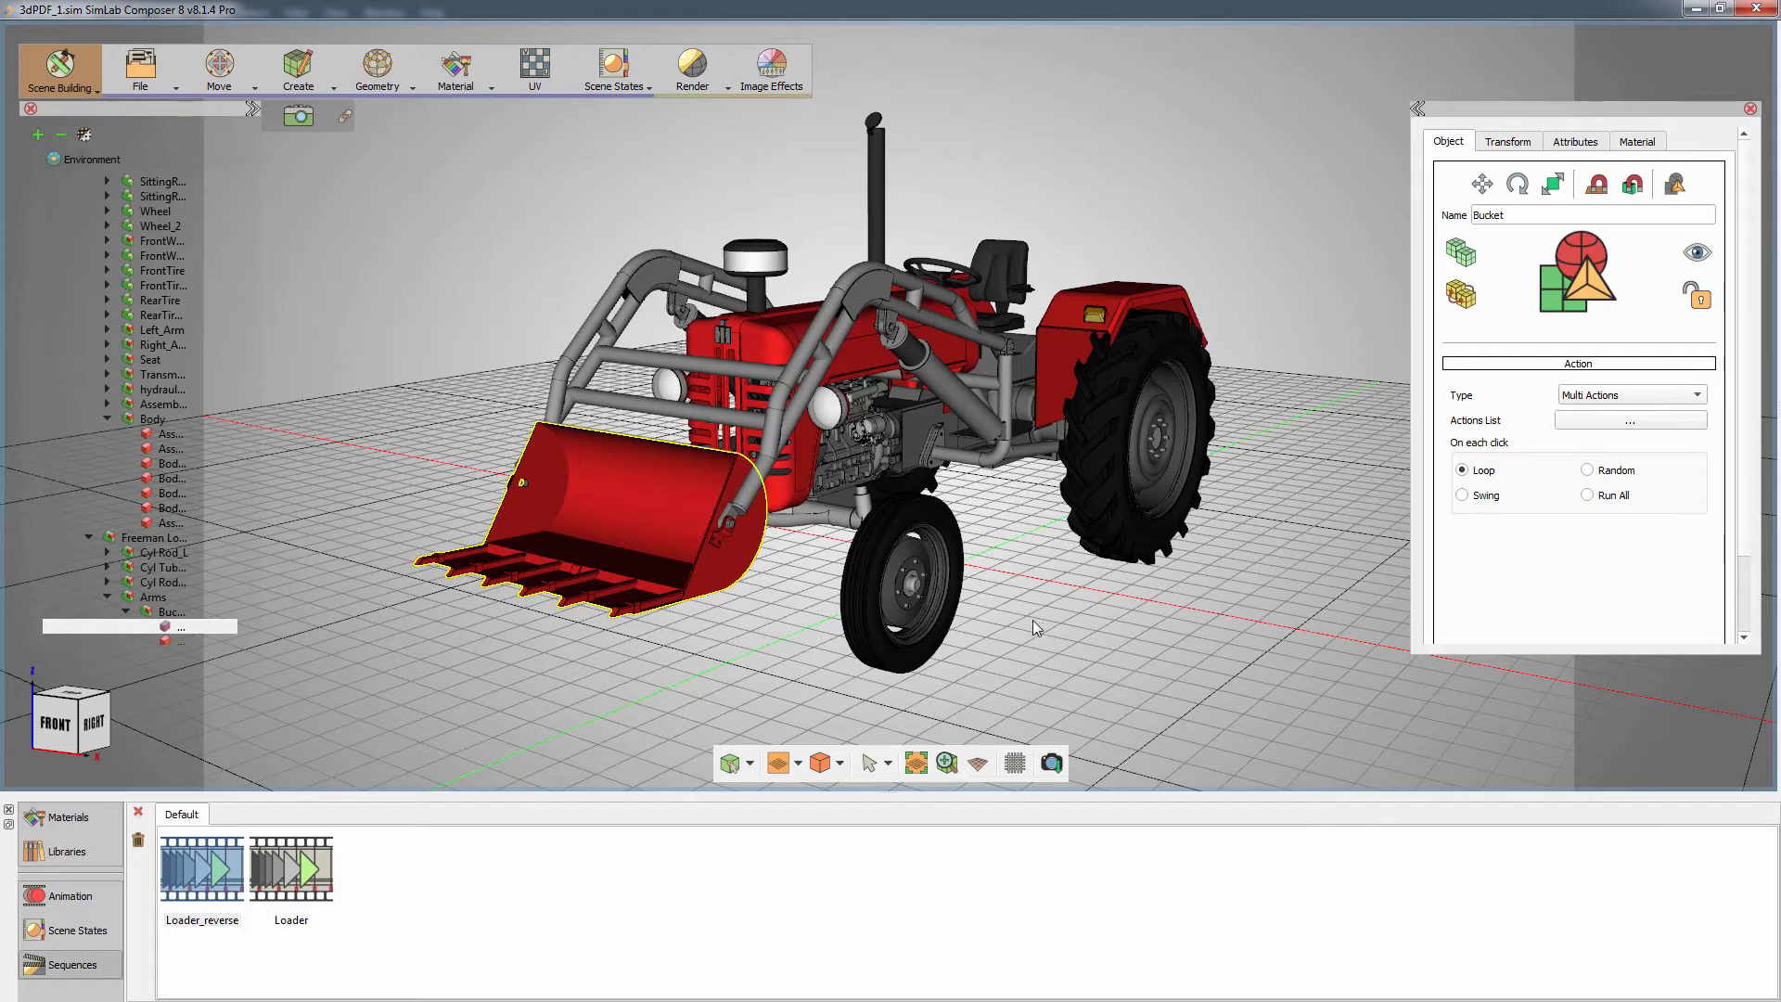
- Open the 3D PDF export settings at the available page templates
click(168, 84)
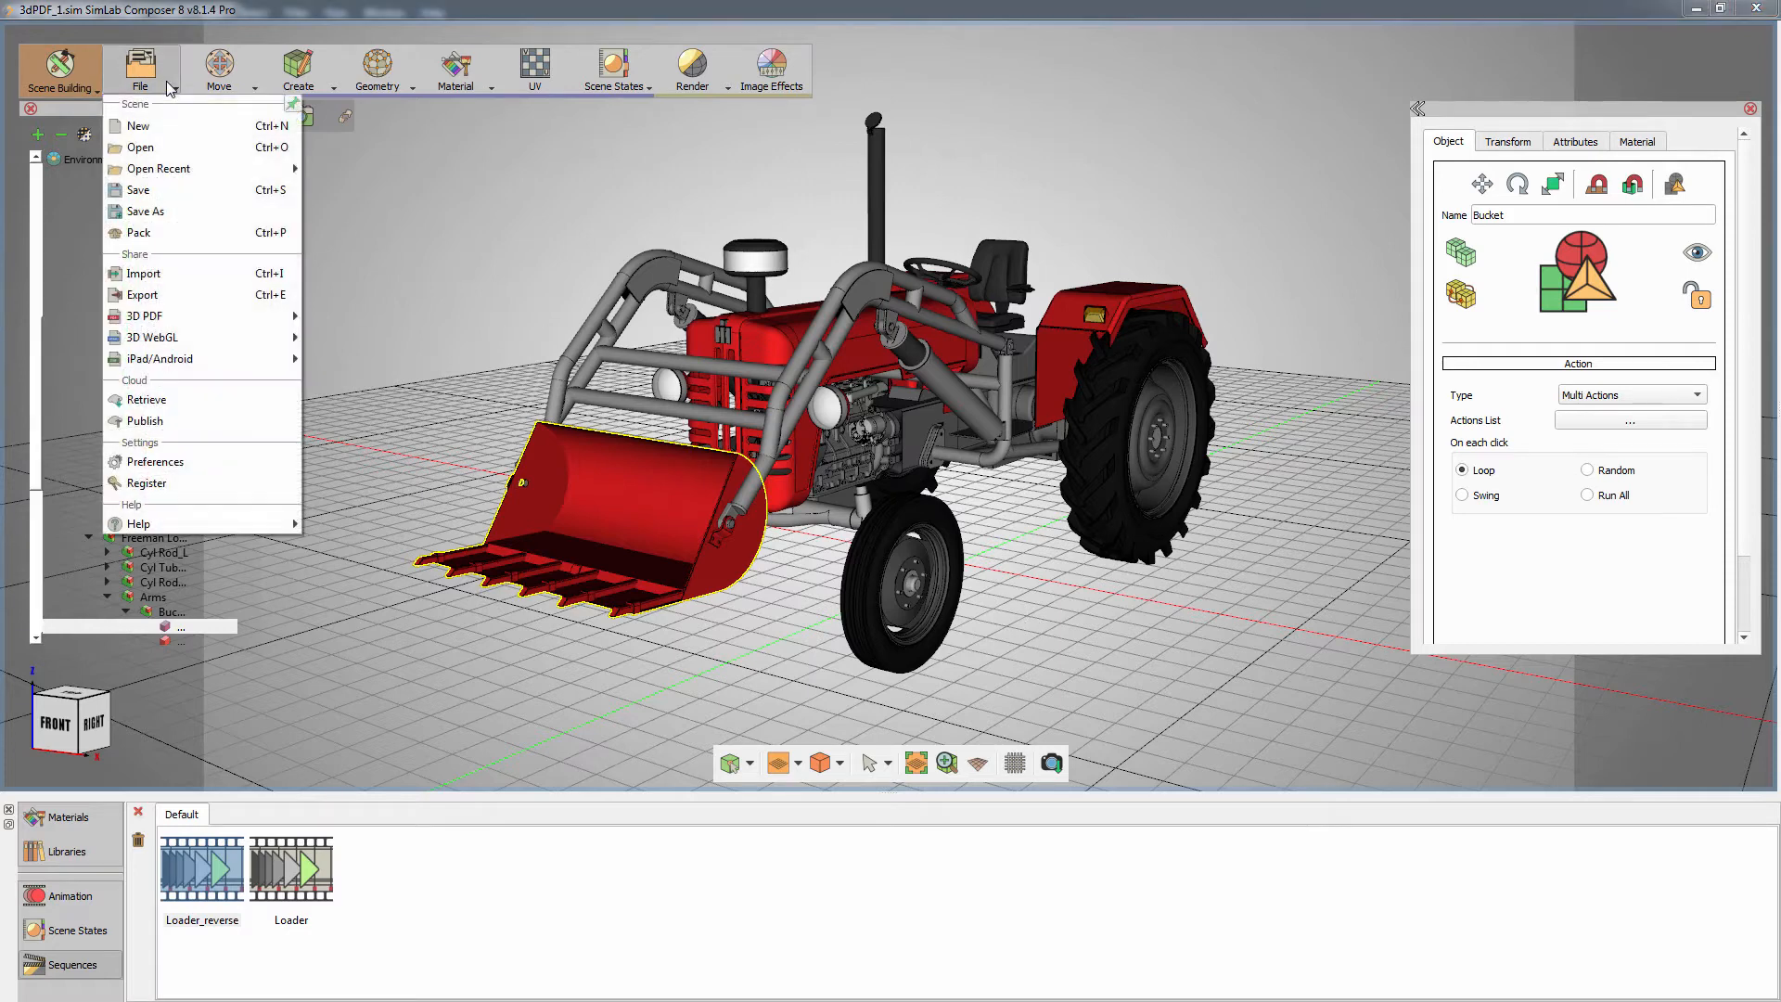
mouse_move(206, 319)
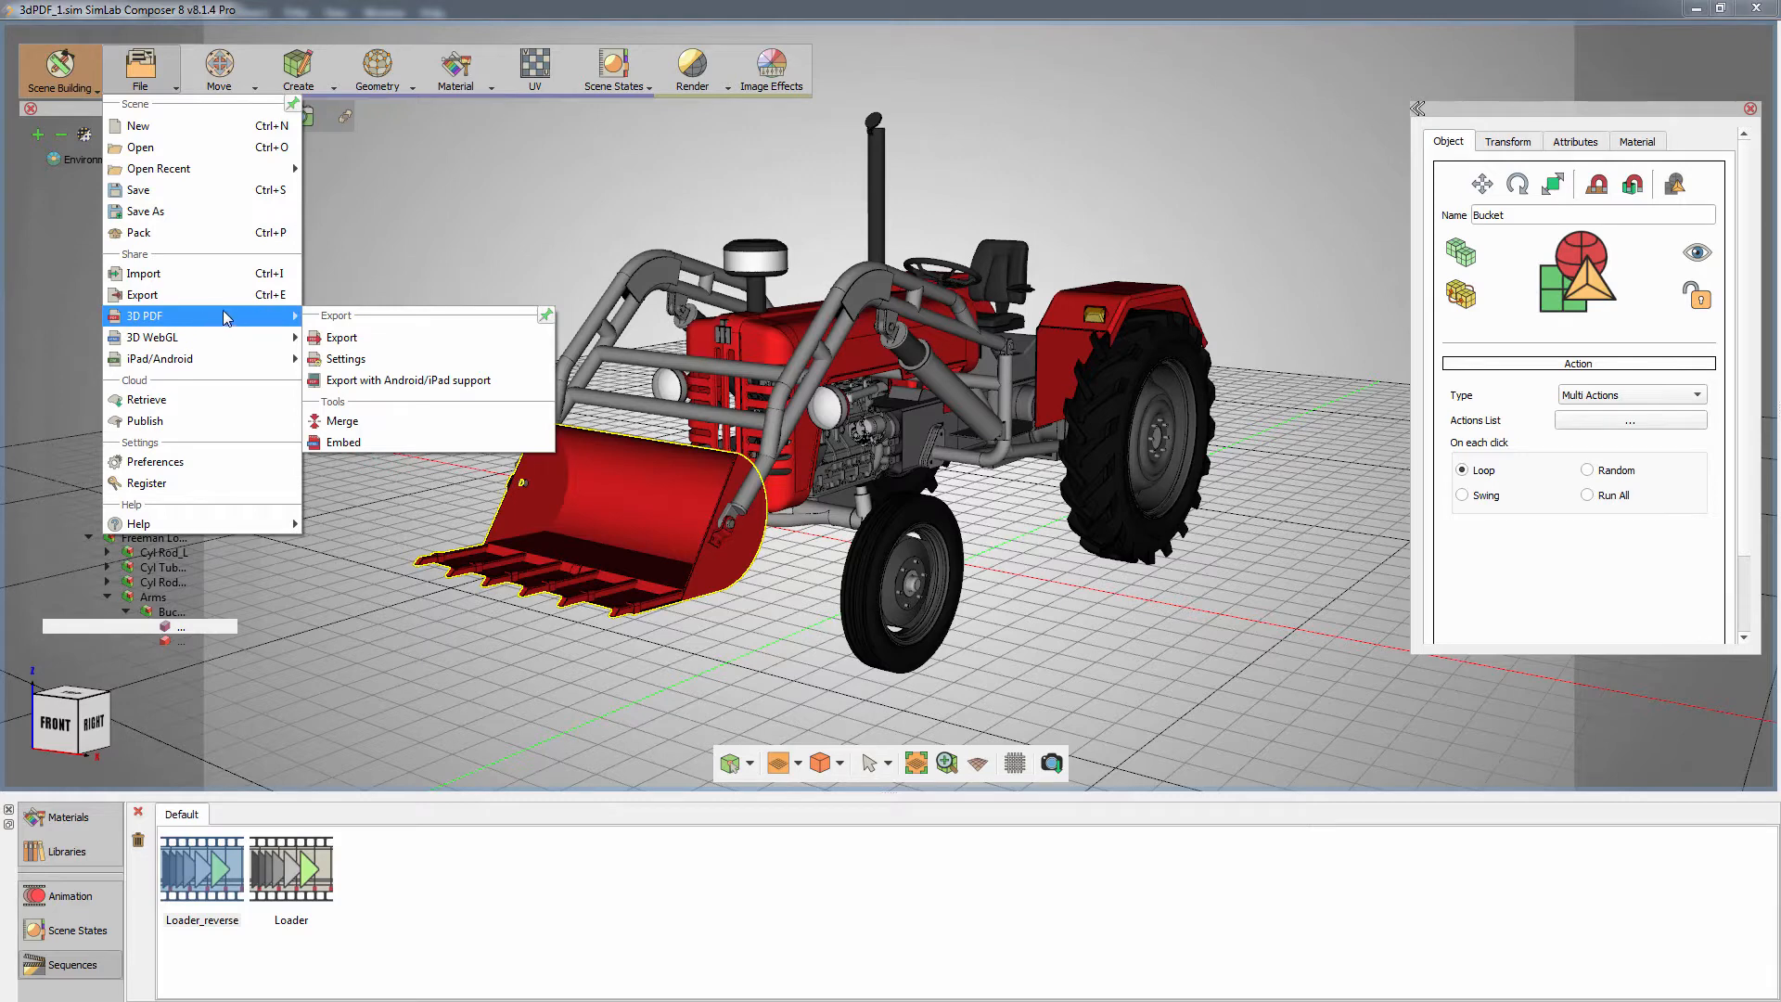
click(395, 360)
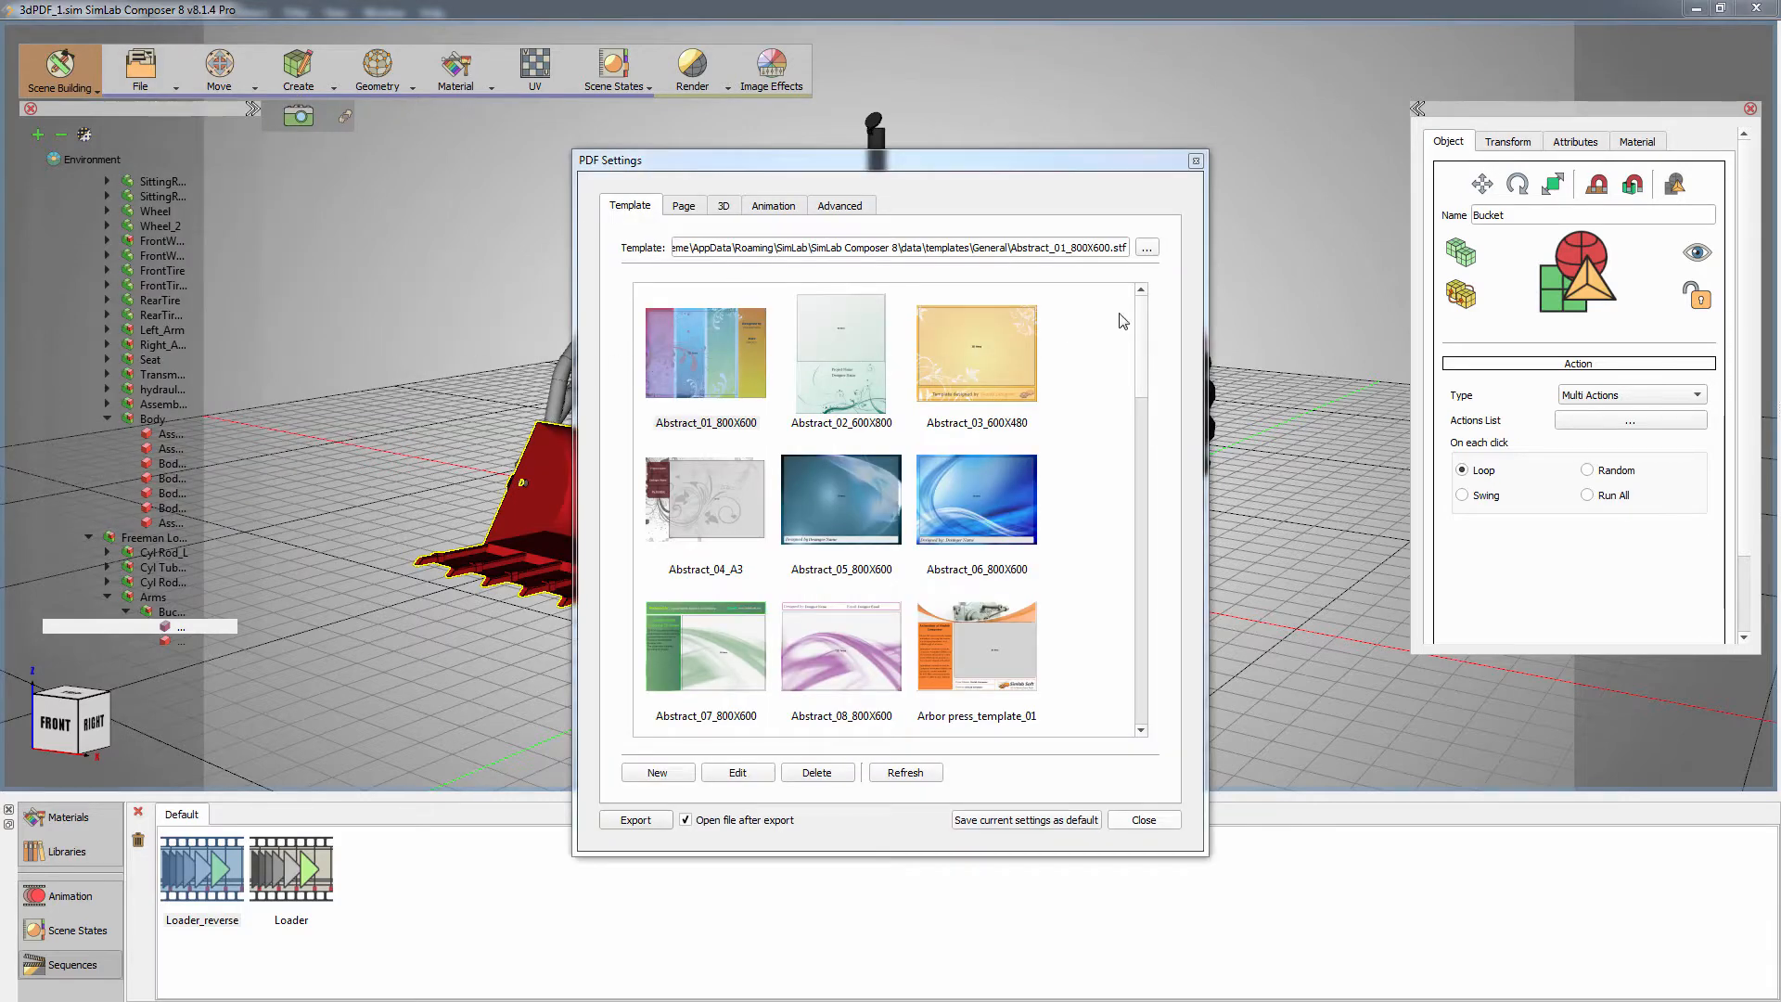
mouse_move(1142, 320)
mouse_down()
mouse_move(1150, 665)
mouse_move(1151, 298)
mouse_up()
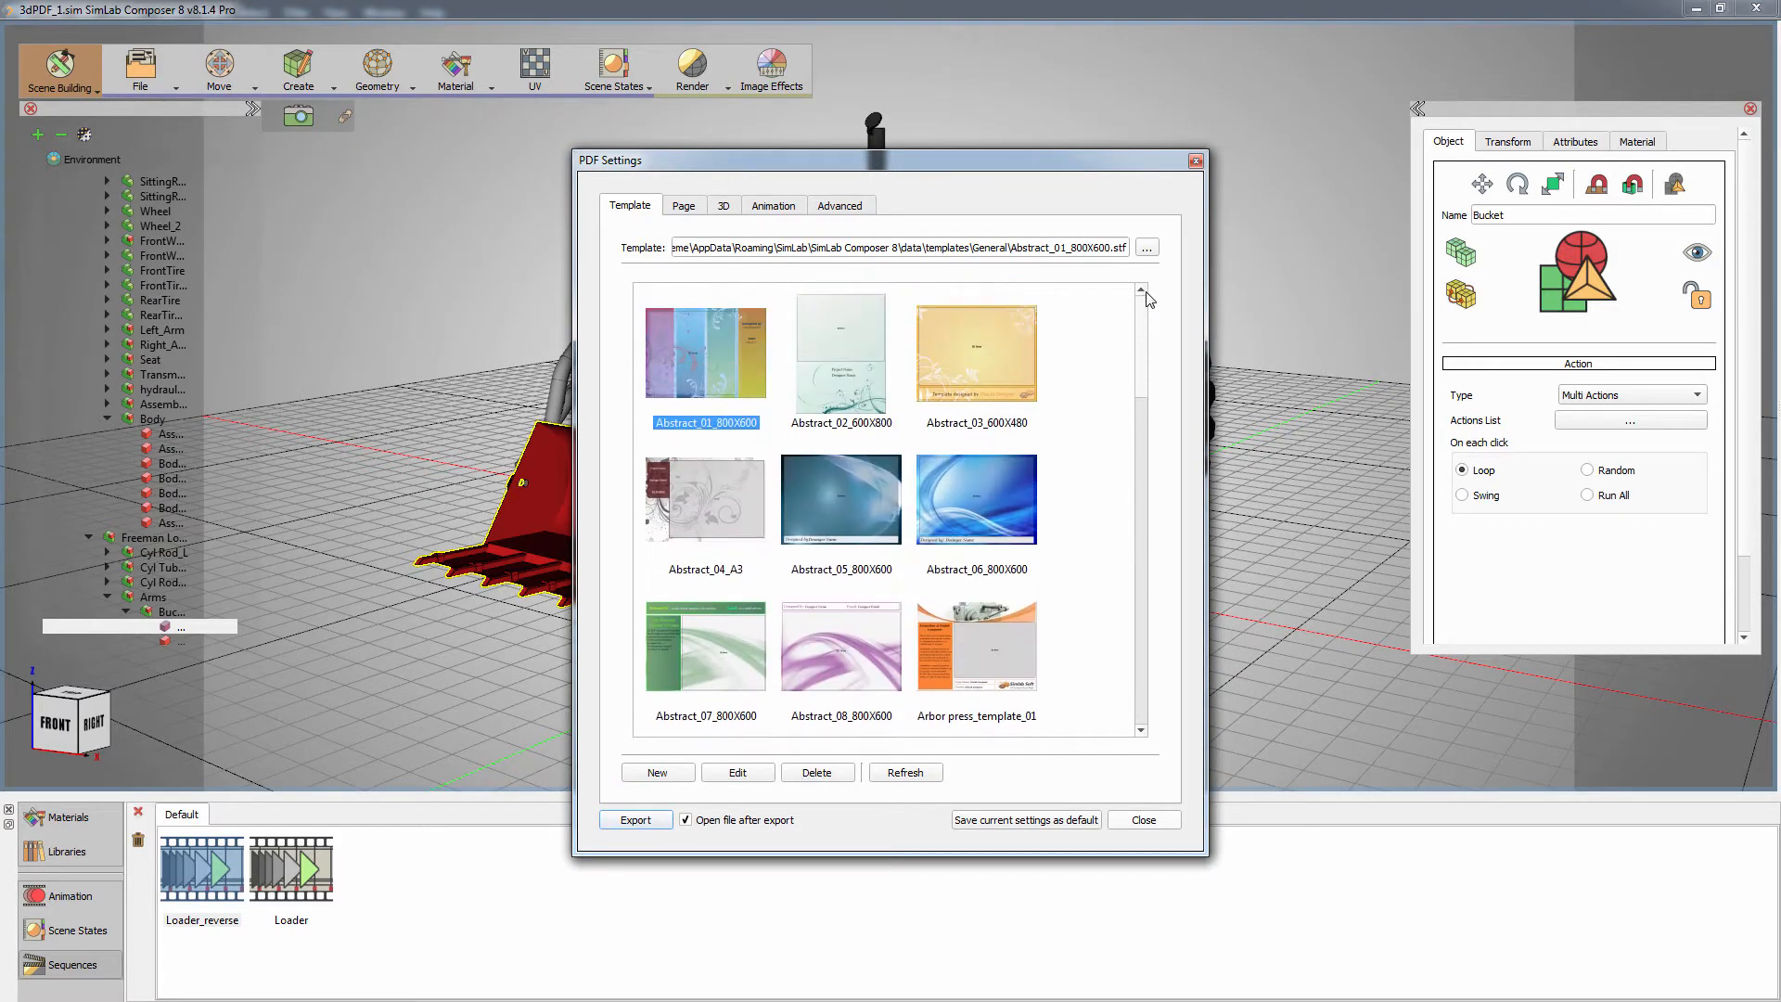
- Start a new PDF template with a custom page size of 1280 by 720 pixels
click(657, 773)
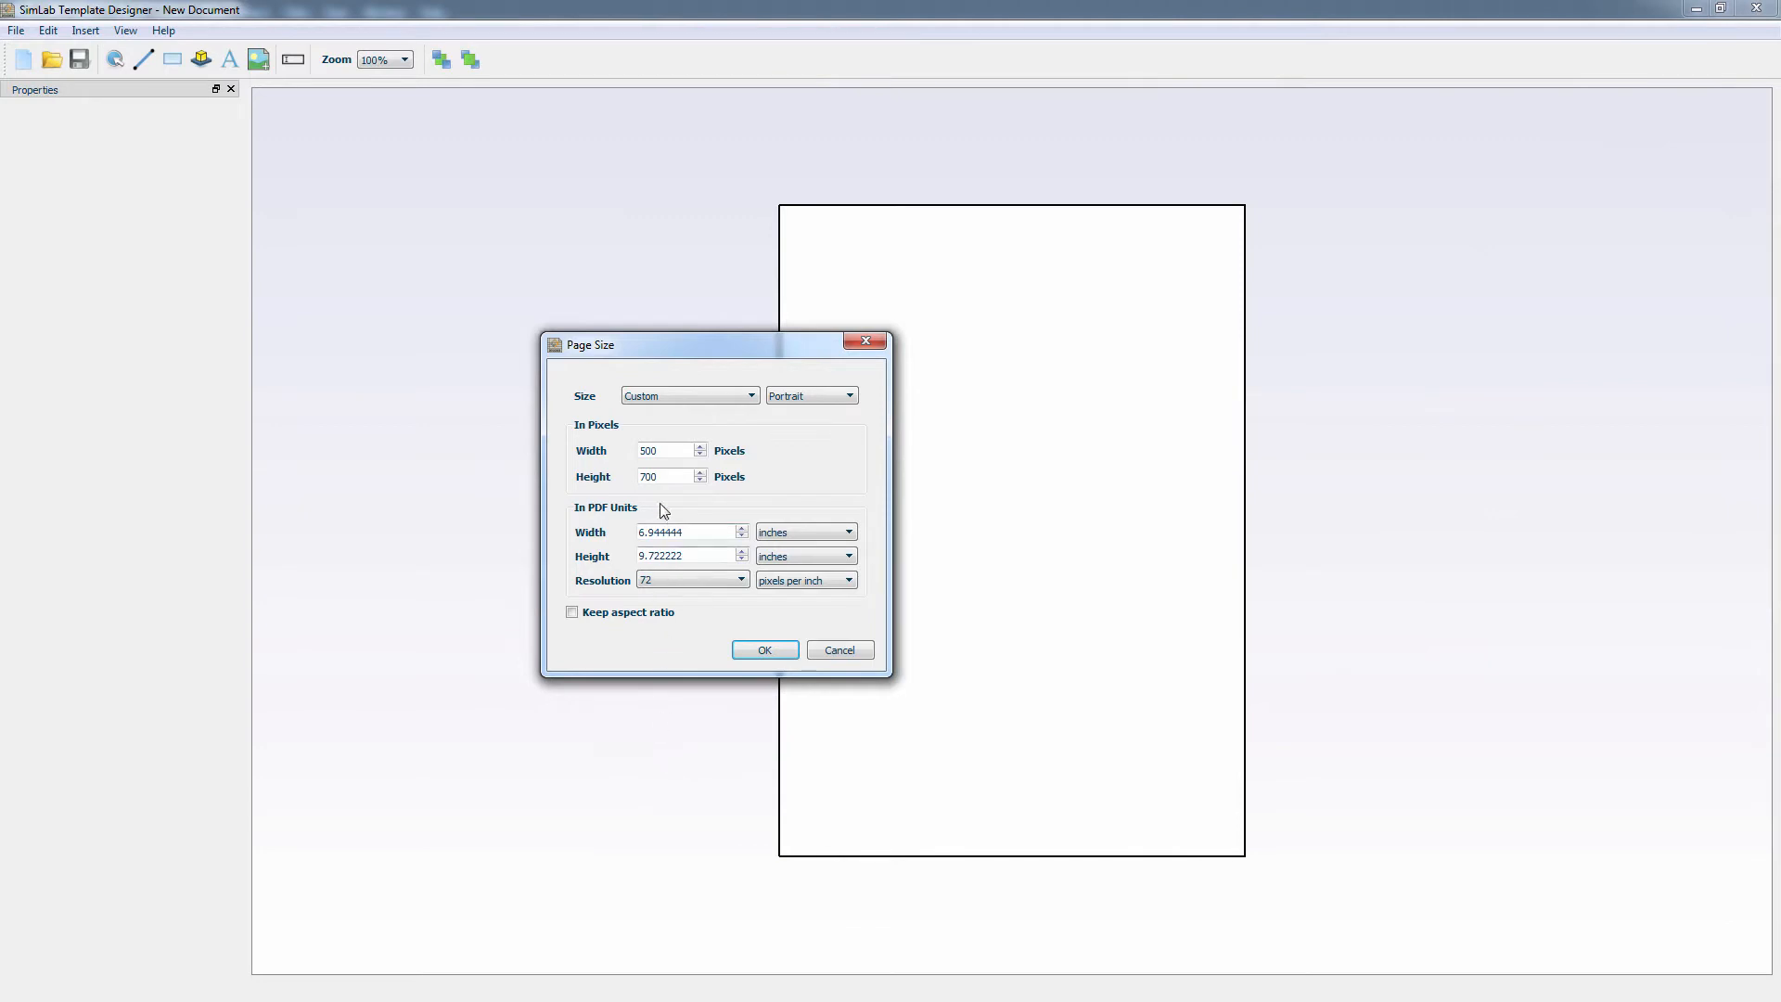
drag(662, 452, 631, 452)
text(1280)
drag(662, 477, 620, 481)
text(720)
click(754, 651)
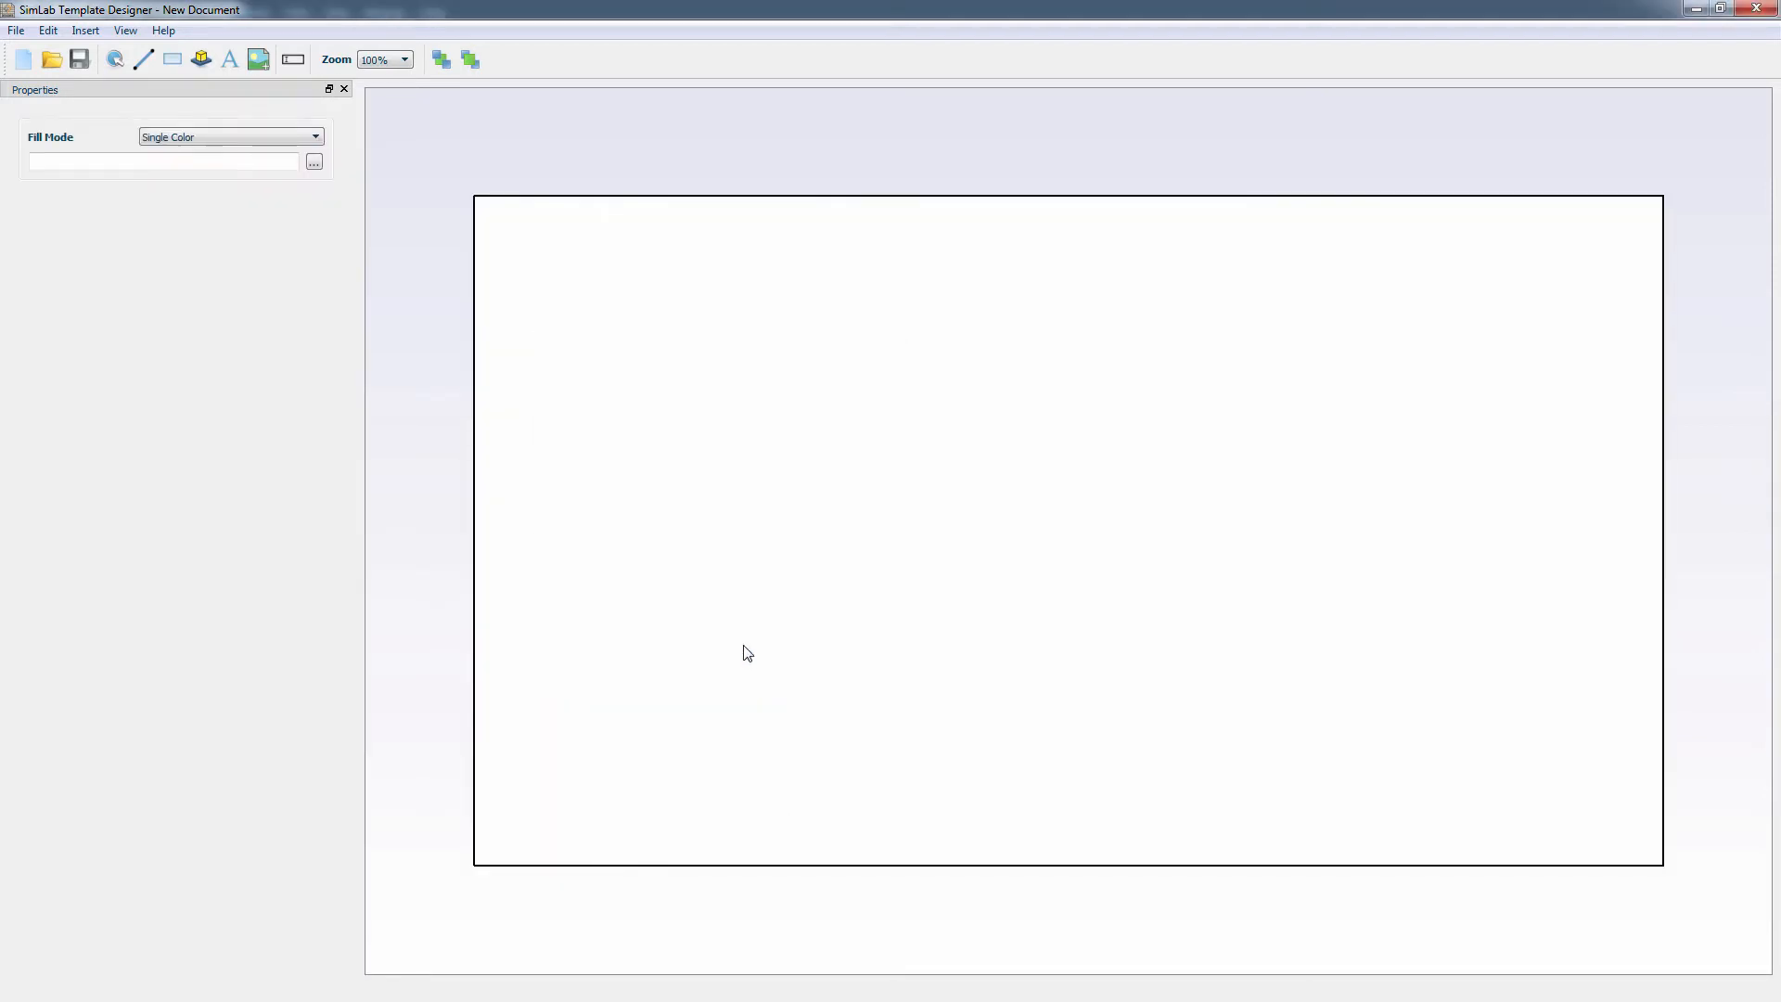
- Fill the template page background with the image file temp_Background.jpg
click(315, 137)
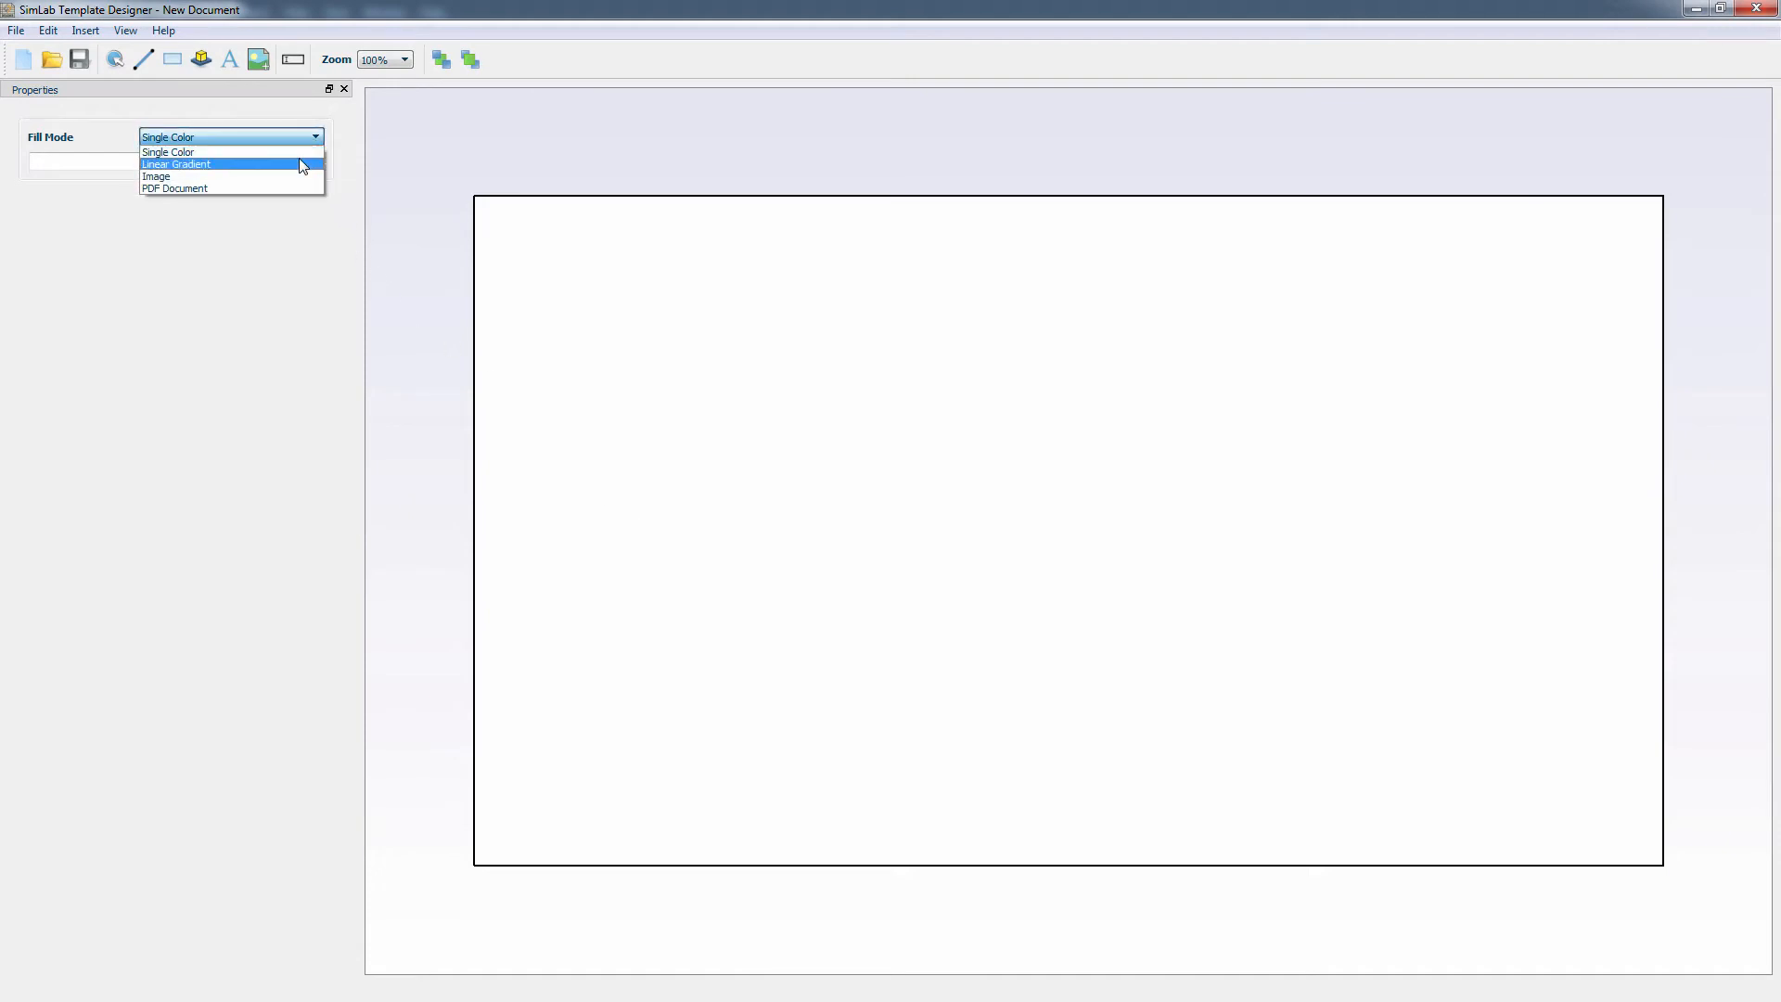
click(299, 176)
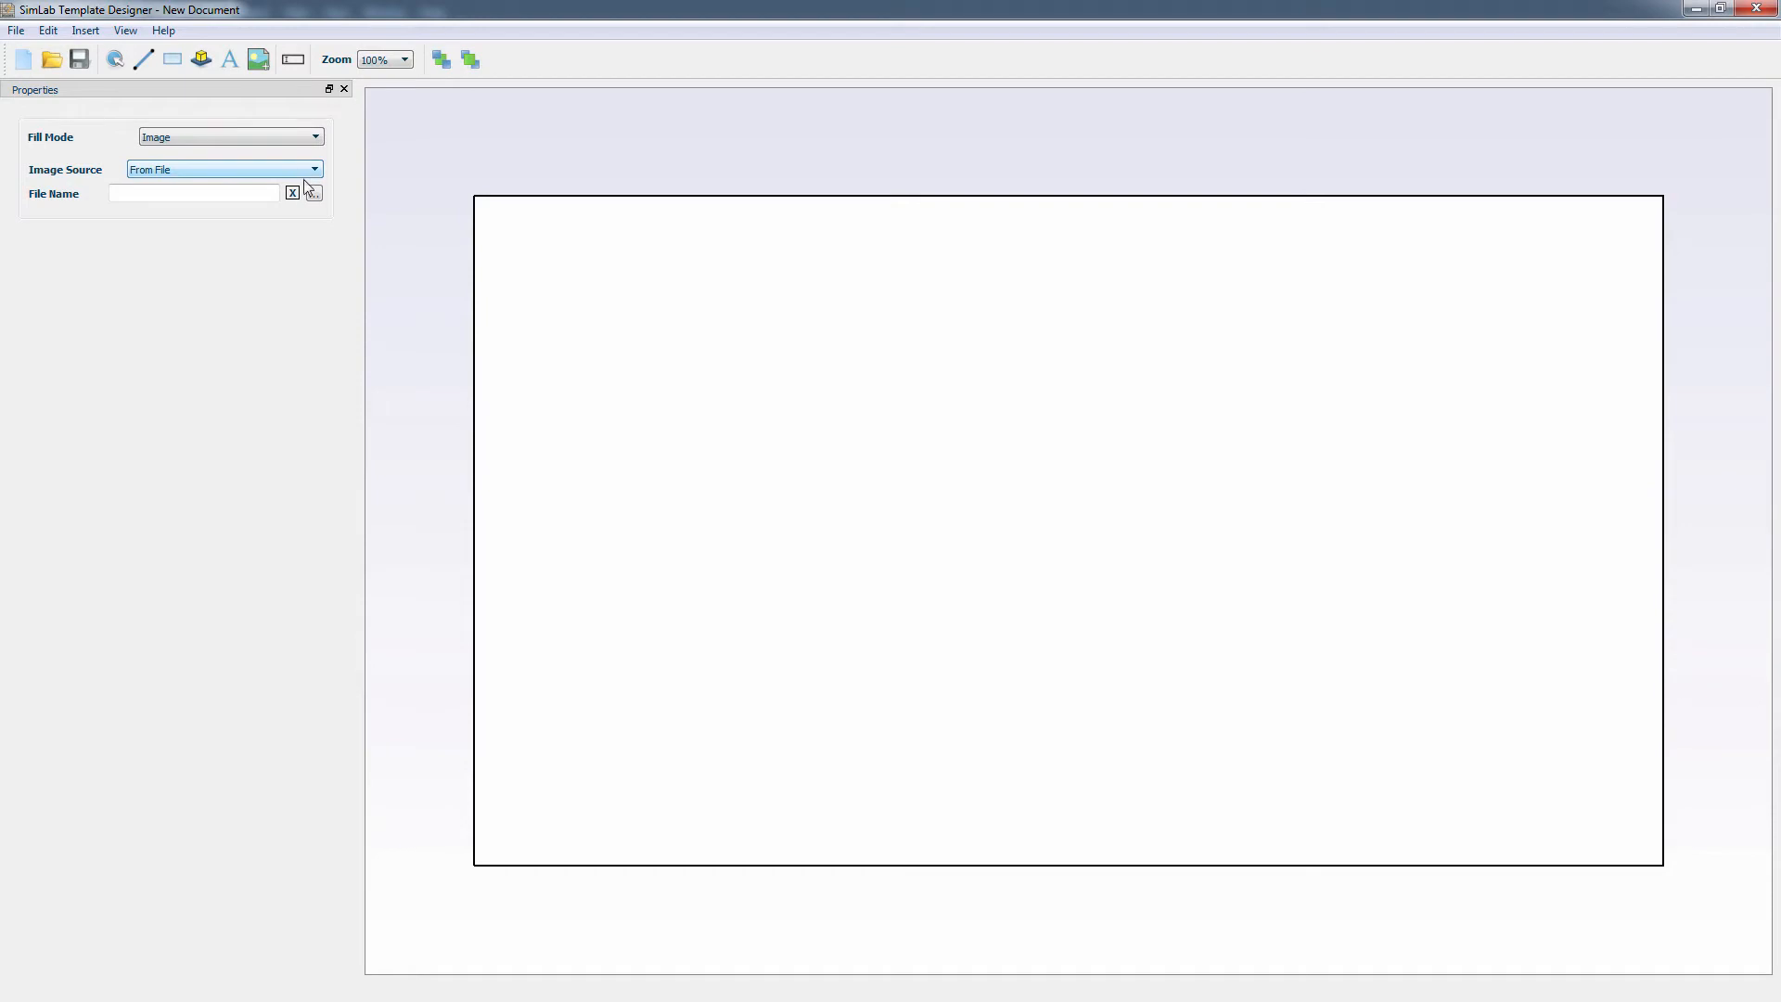
click(314, 197)
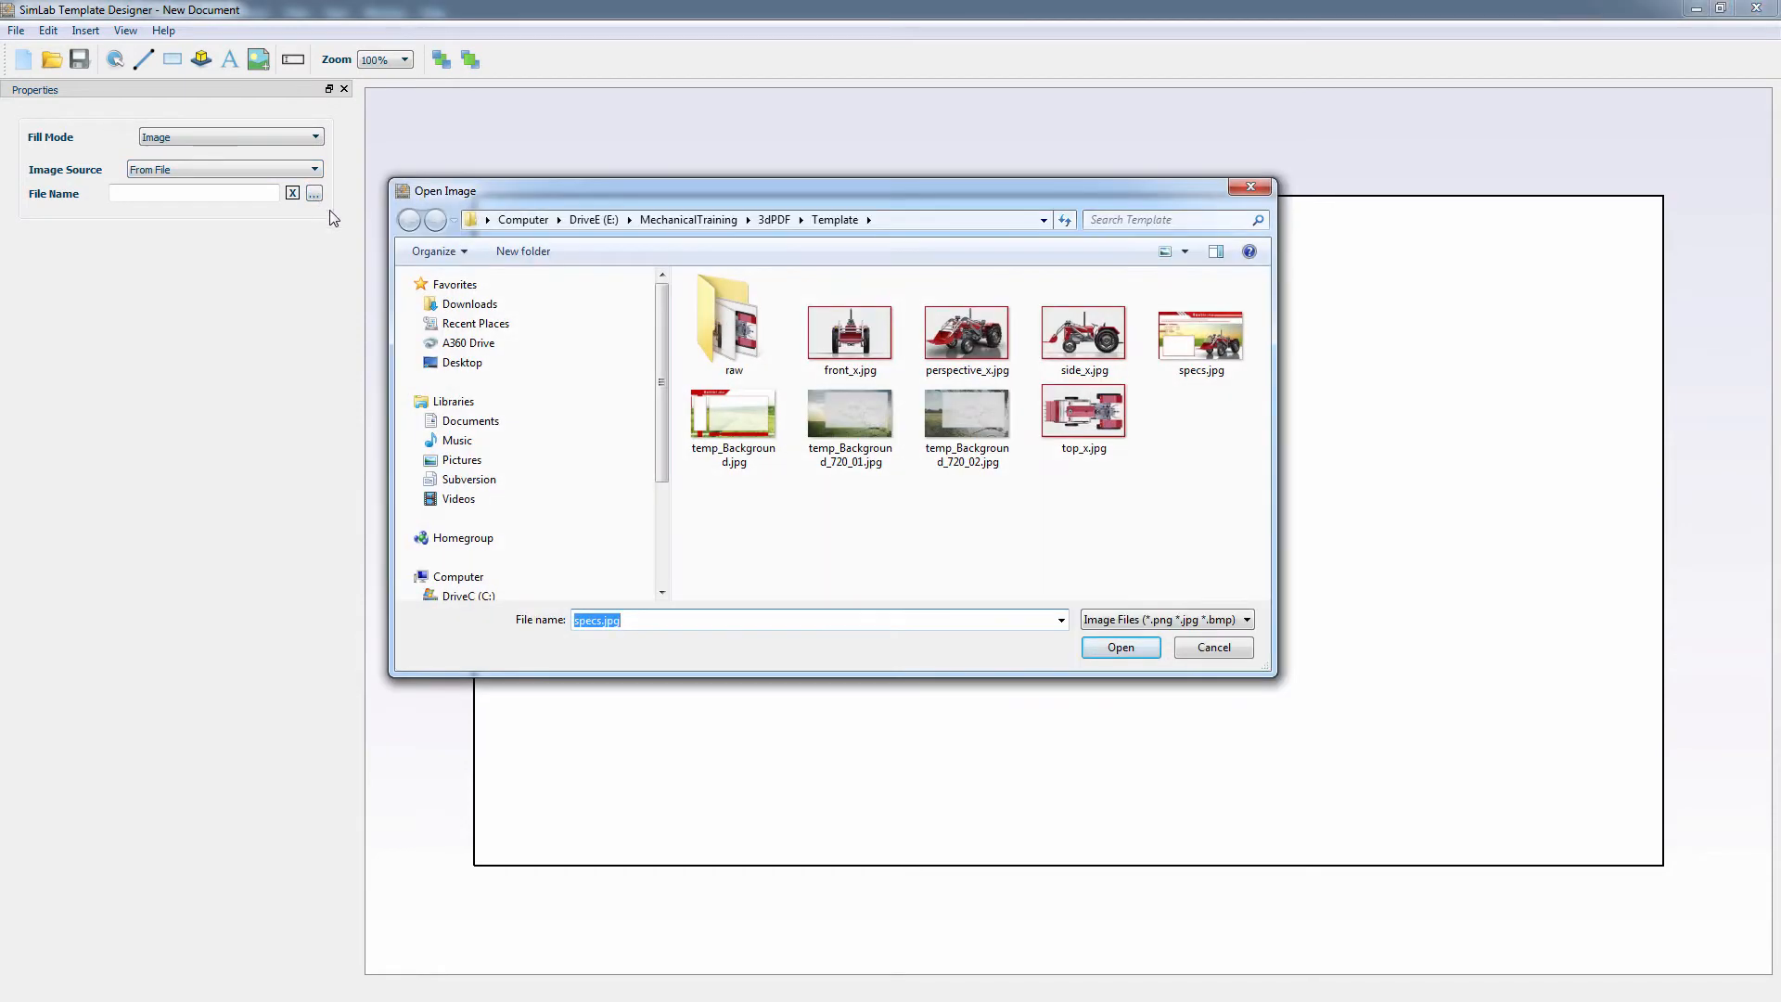
click(705, 425)
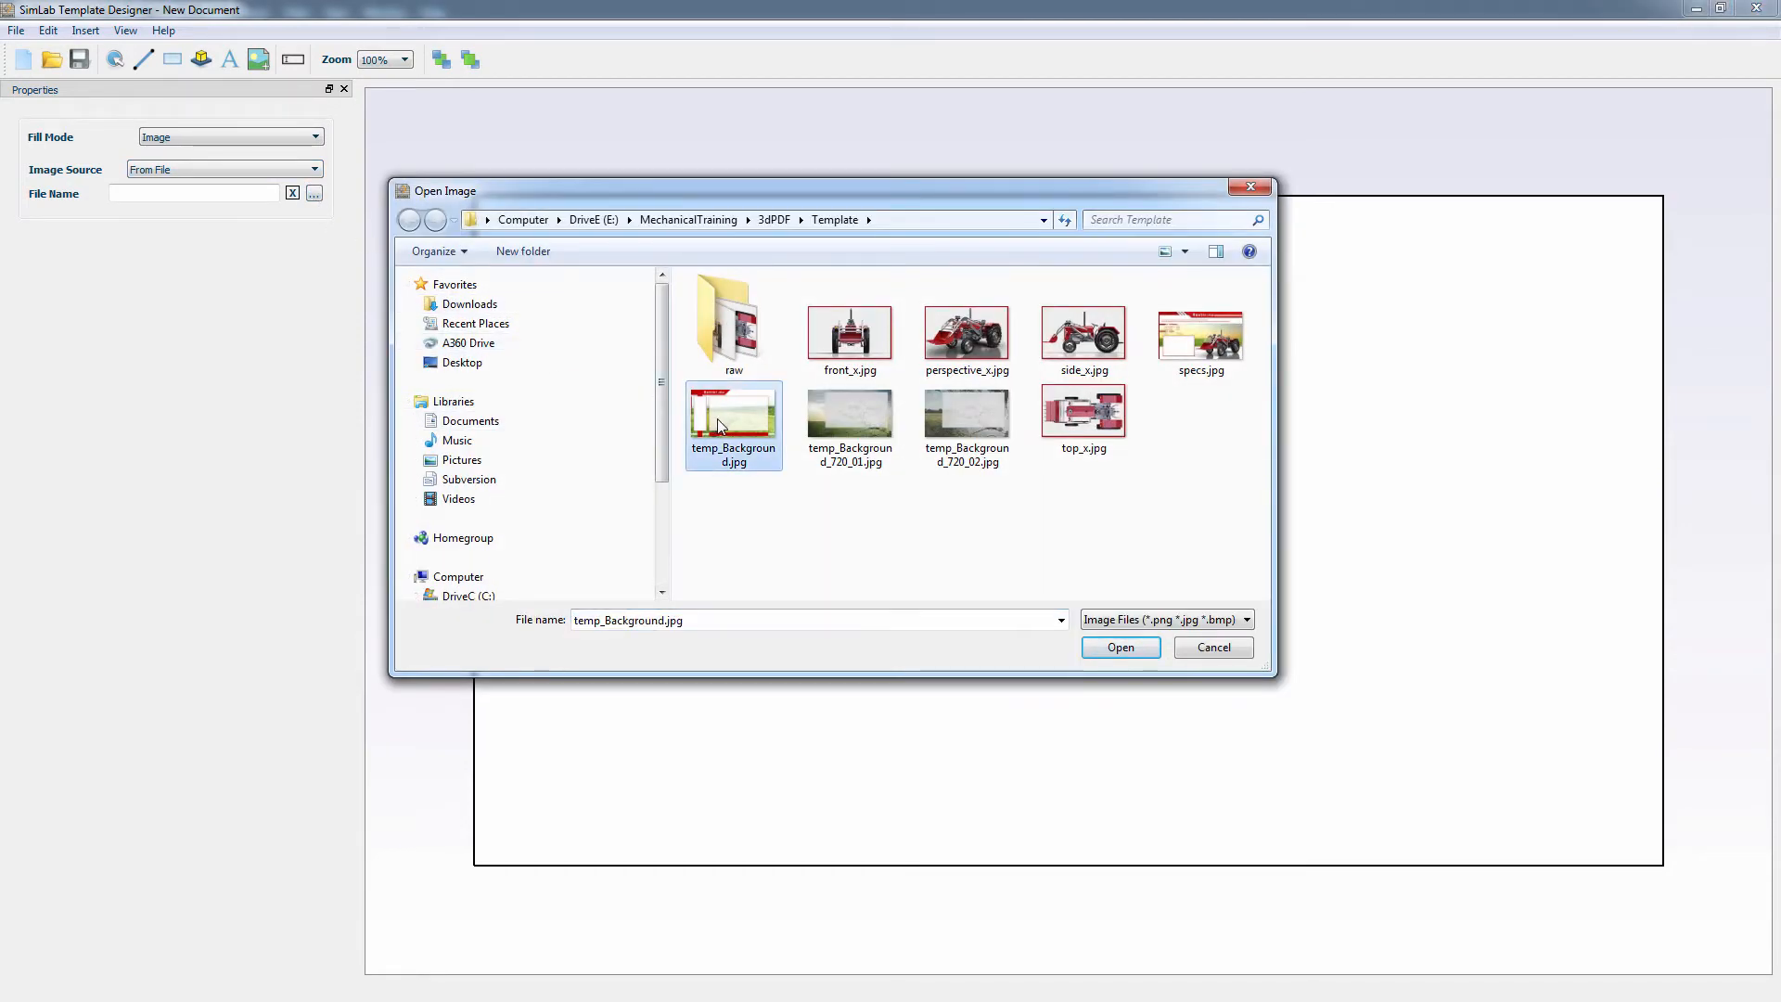
click(1095, 648)
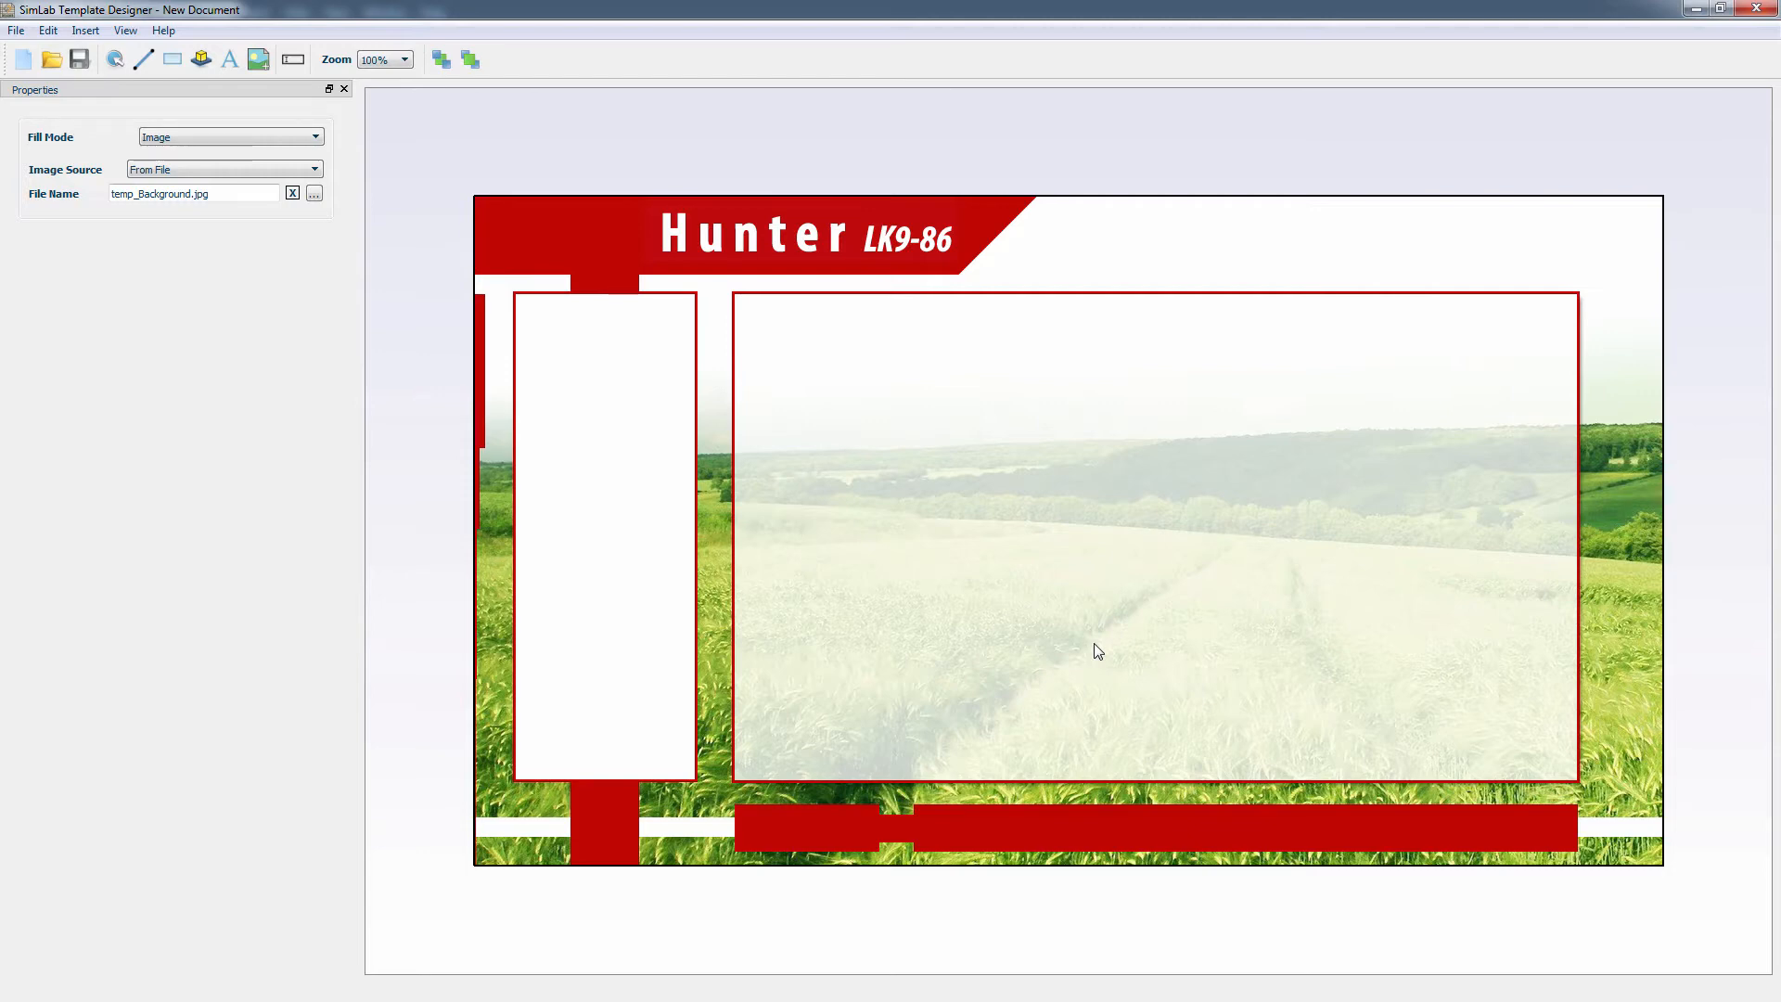
- Place a 3D area over the large framed rectangle, starting at about X 279, Y 104 and sized about 909 by 525 pixels
click(202, 62)
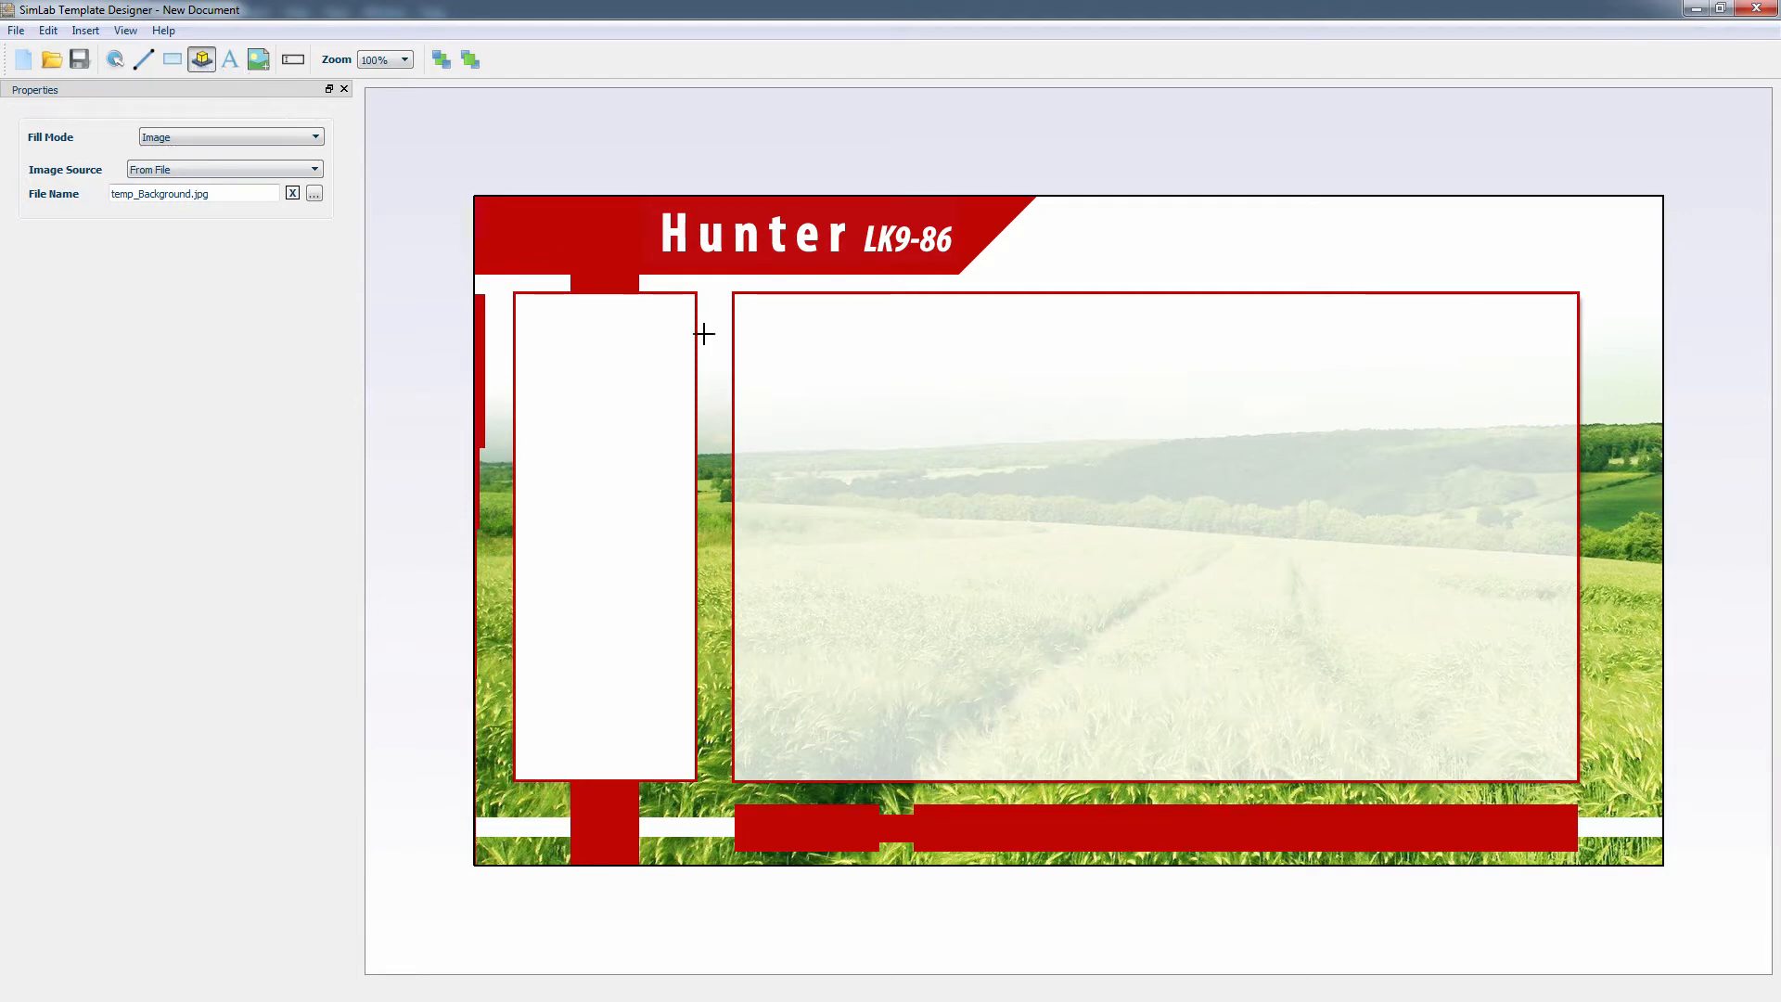
click(782, 368)
drag(782, 370, 736, 294)
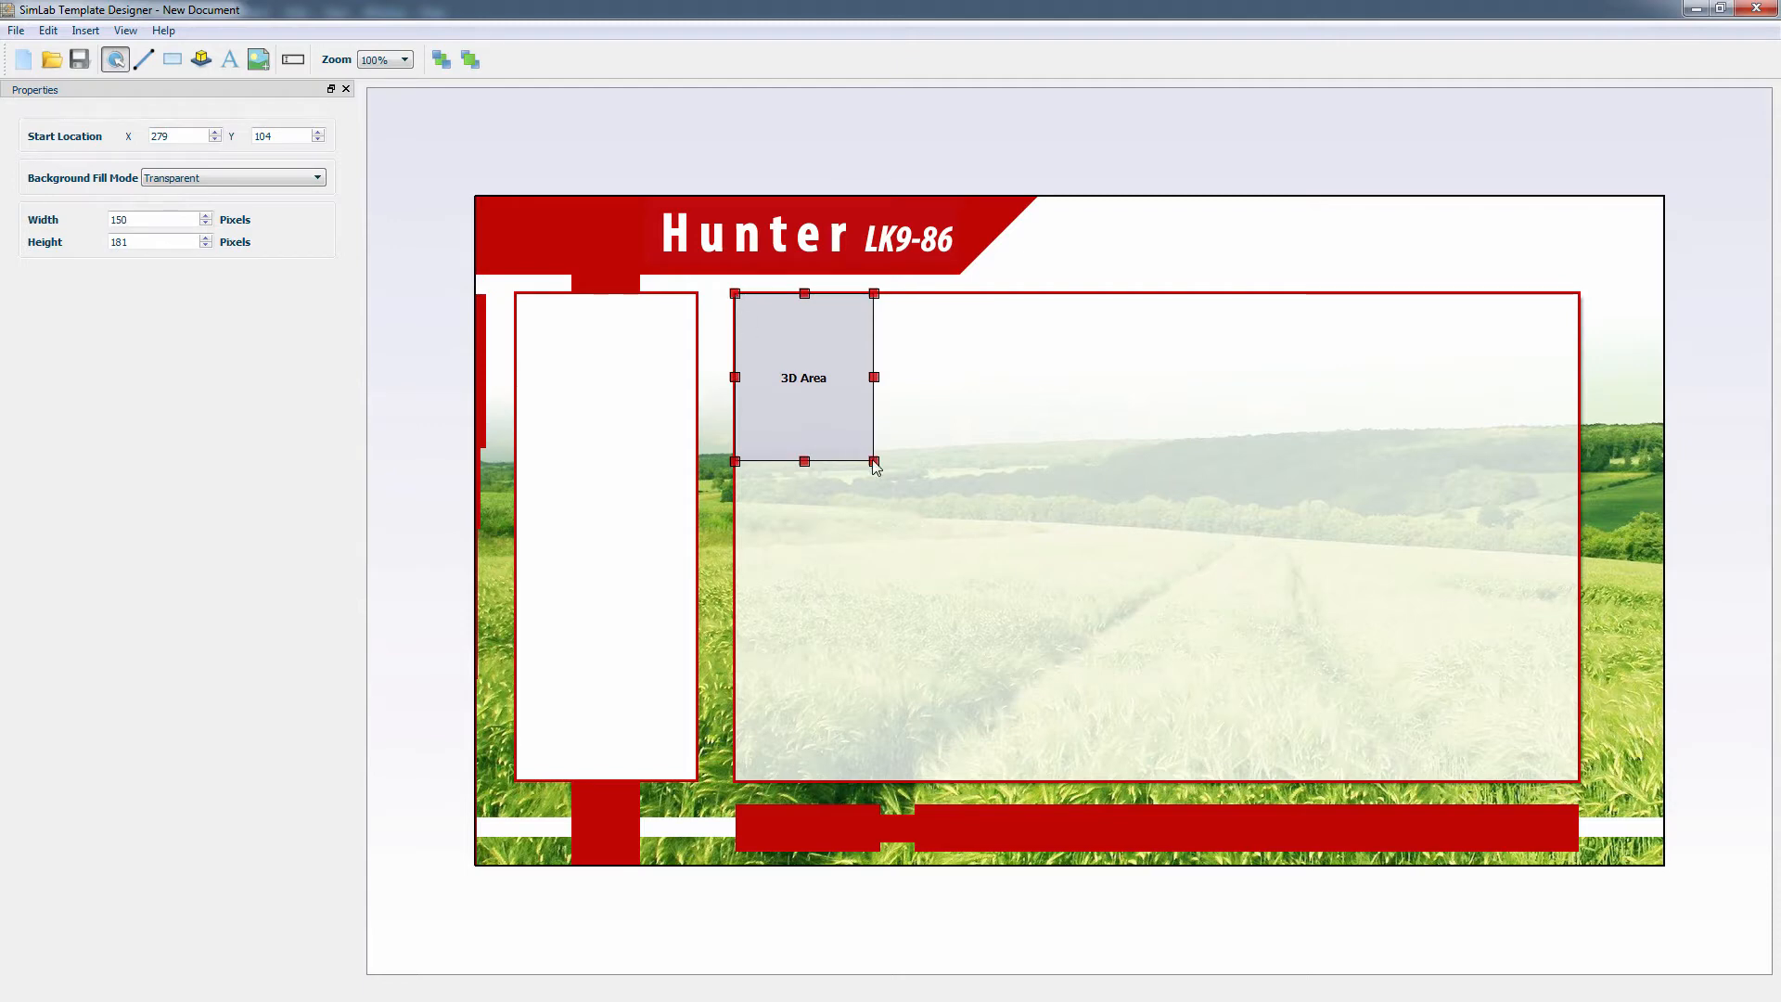
drag(874, 462, 1580, 784)
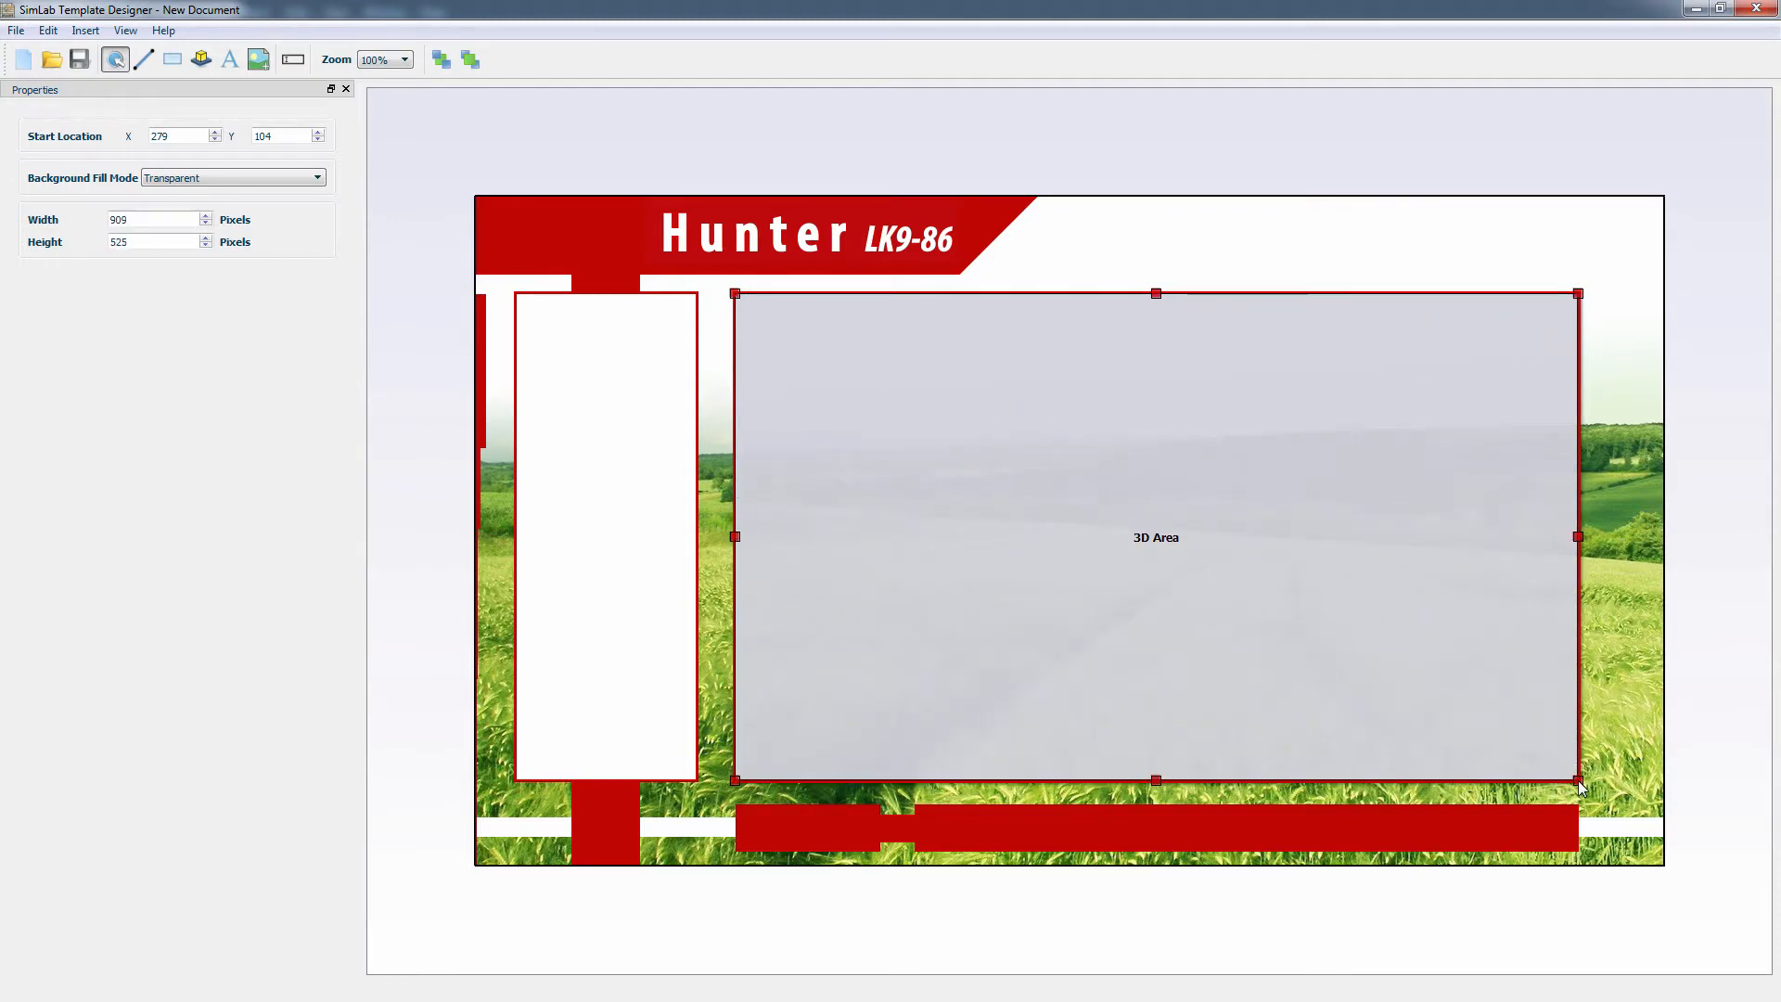
- Insert the image perspective_x.jpg at the top of the narrow white column, at about X 59, Y 126
click(264, 65)
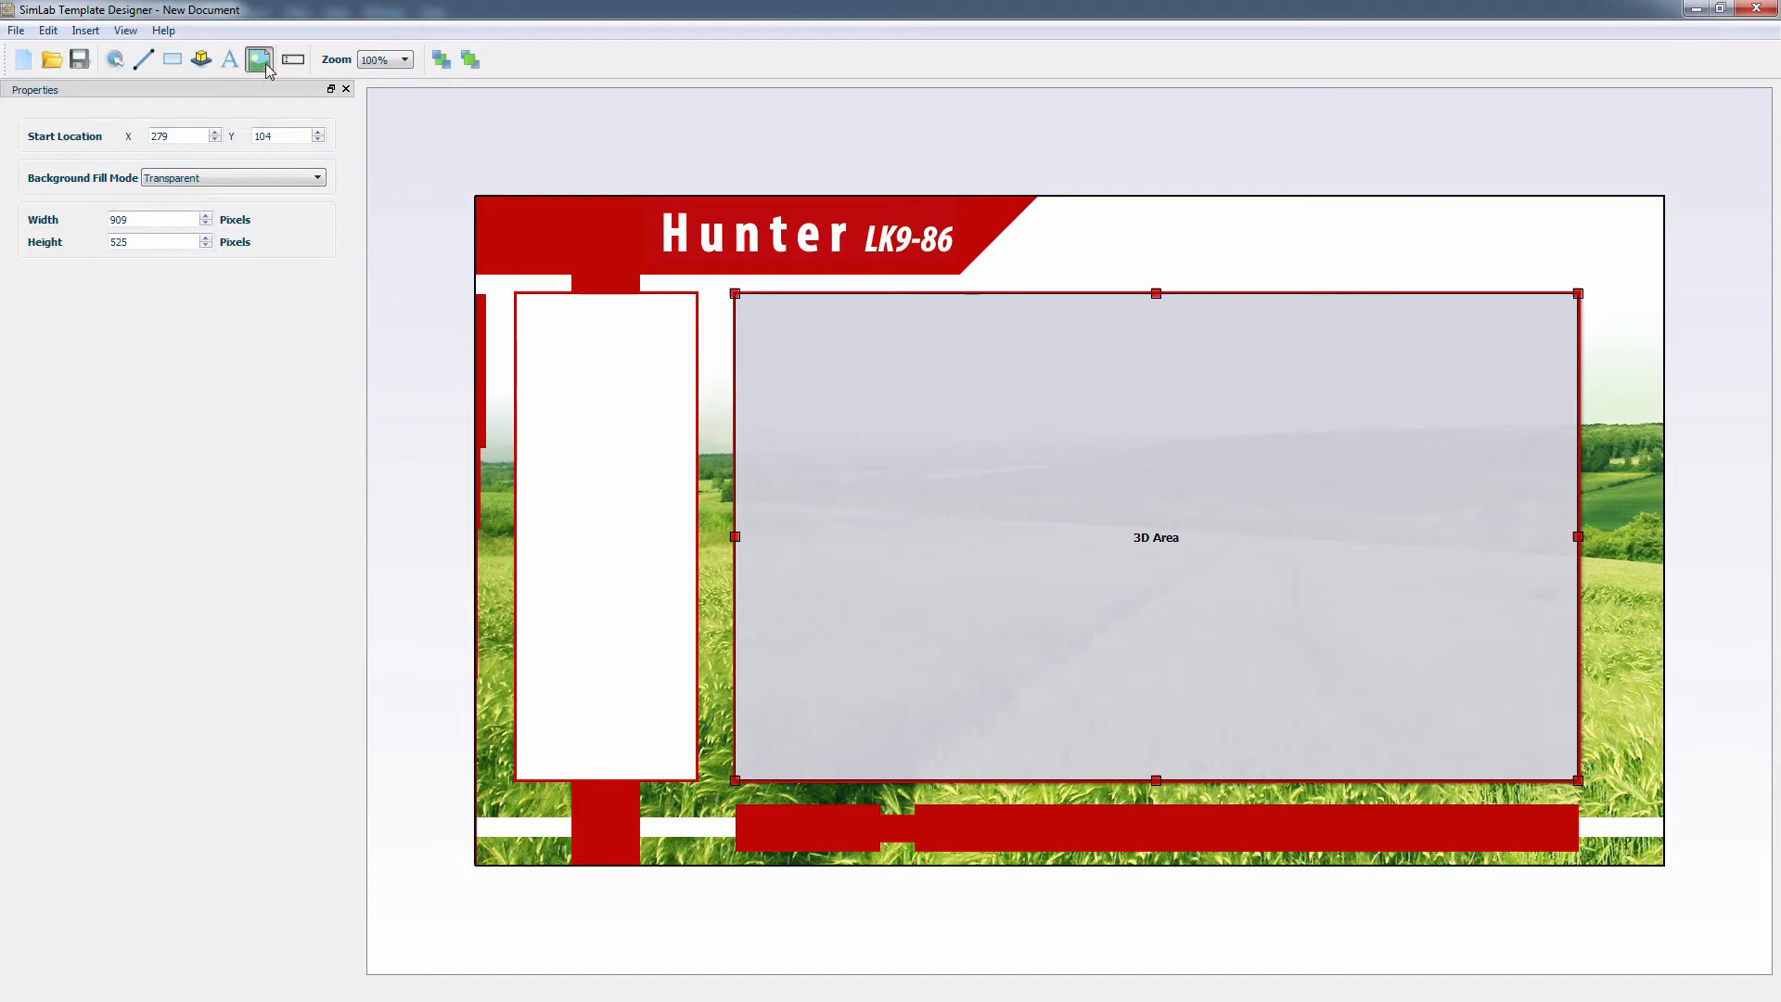
click(558, 341)
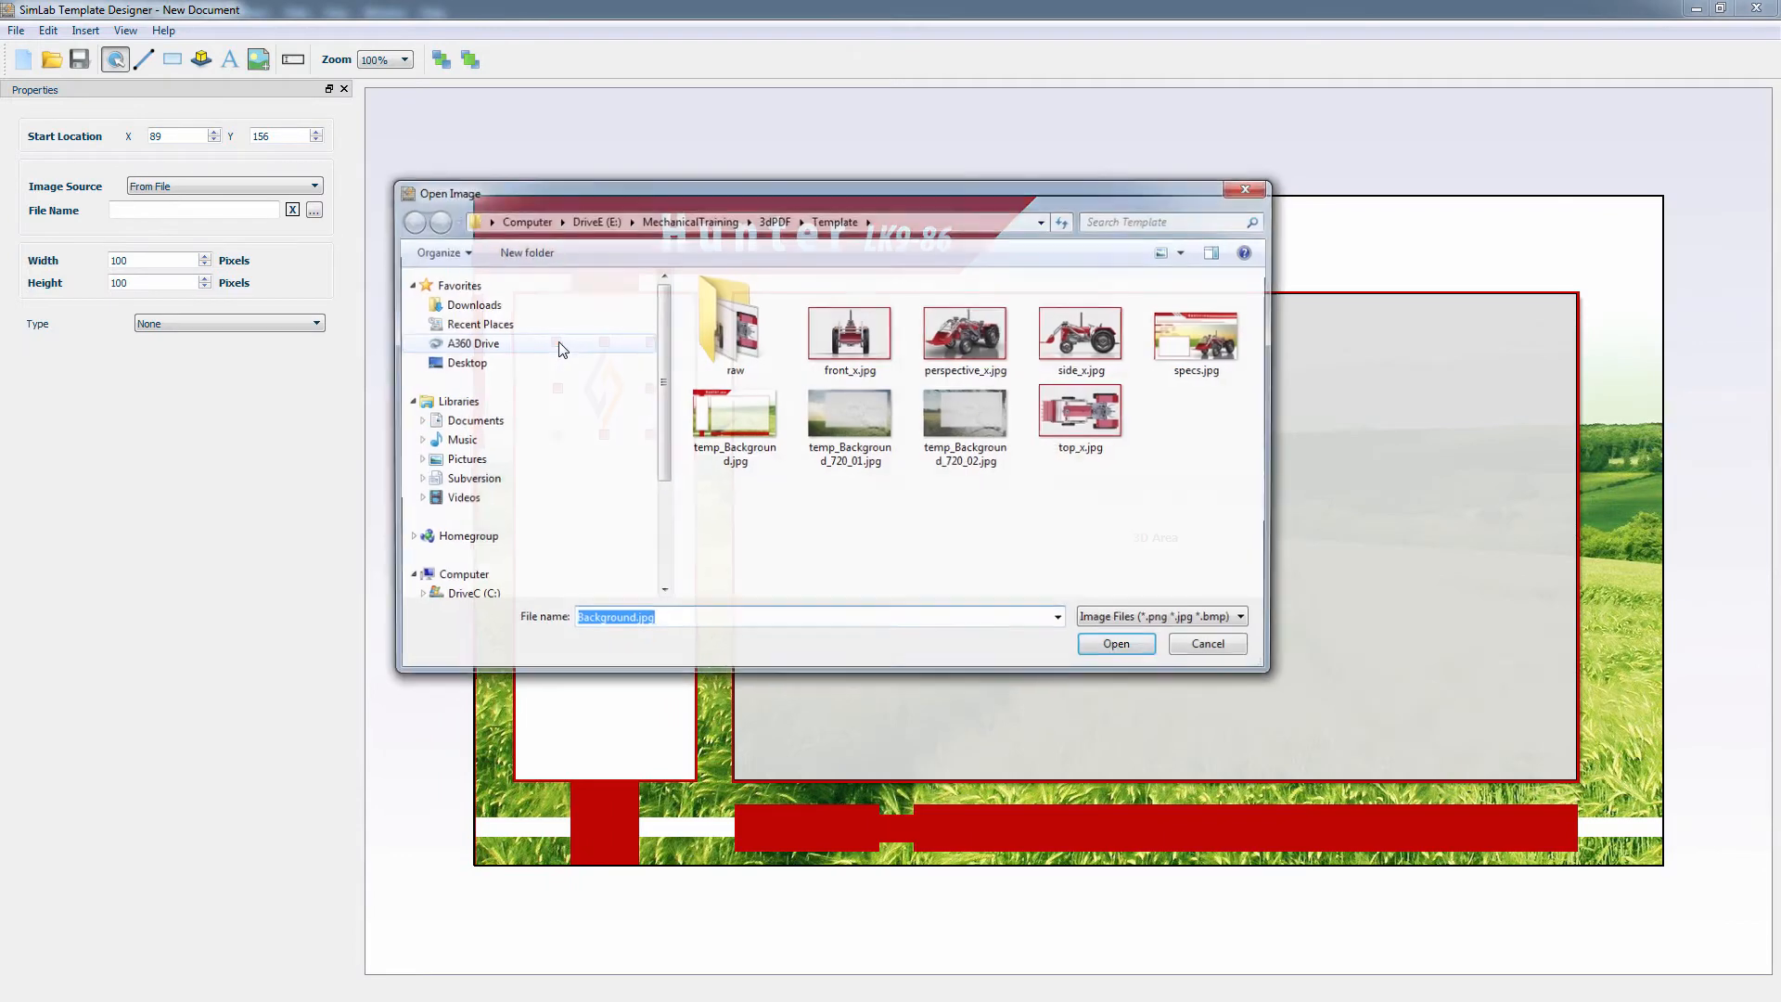
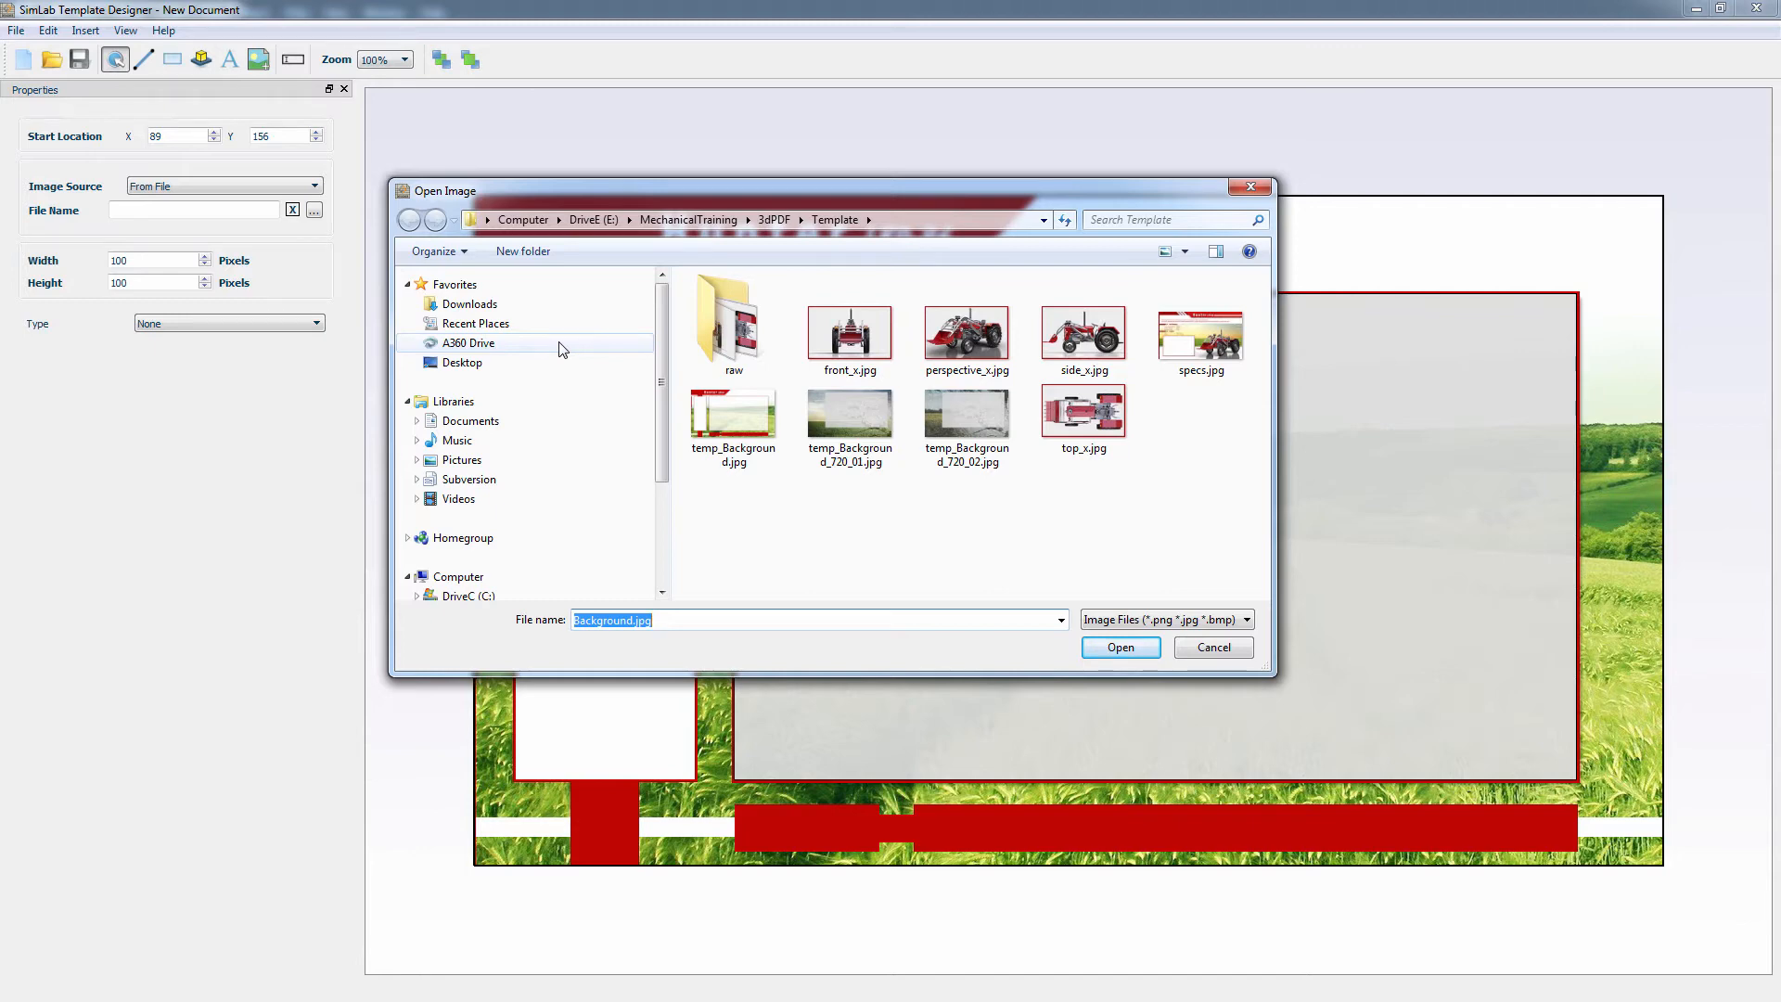
double_click(967, 338)
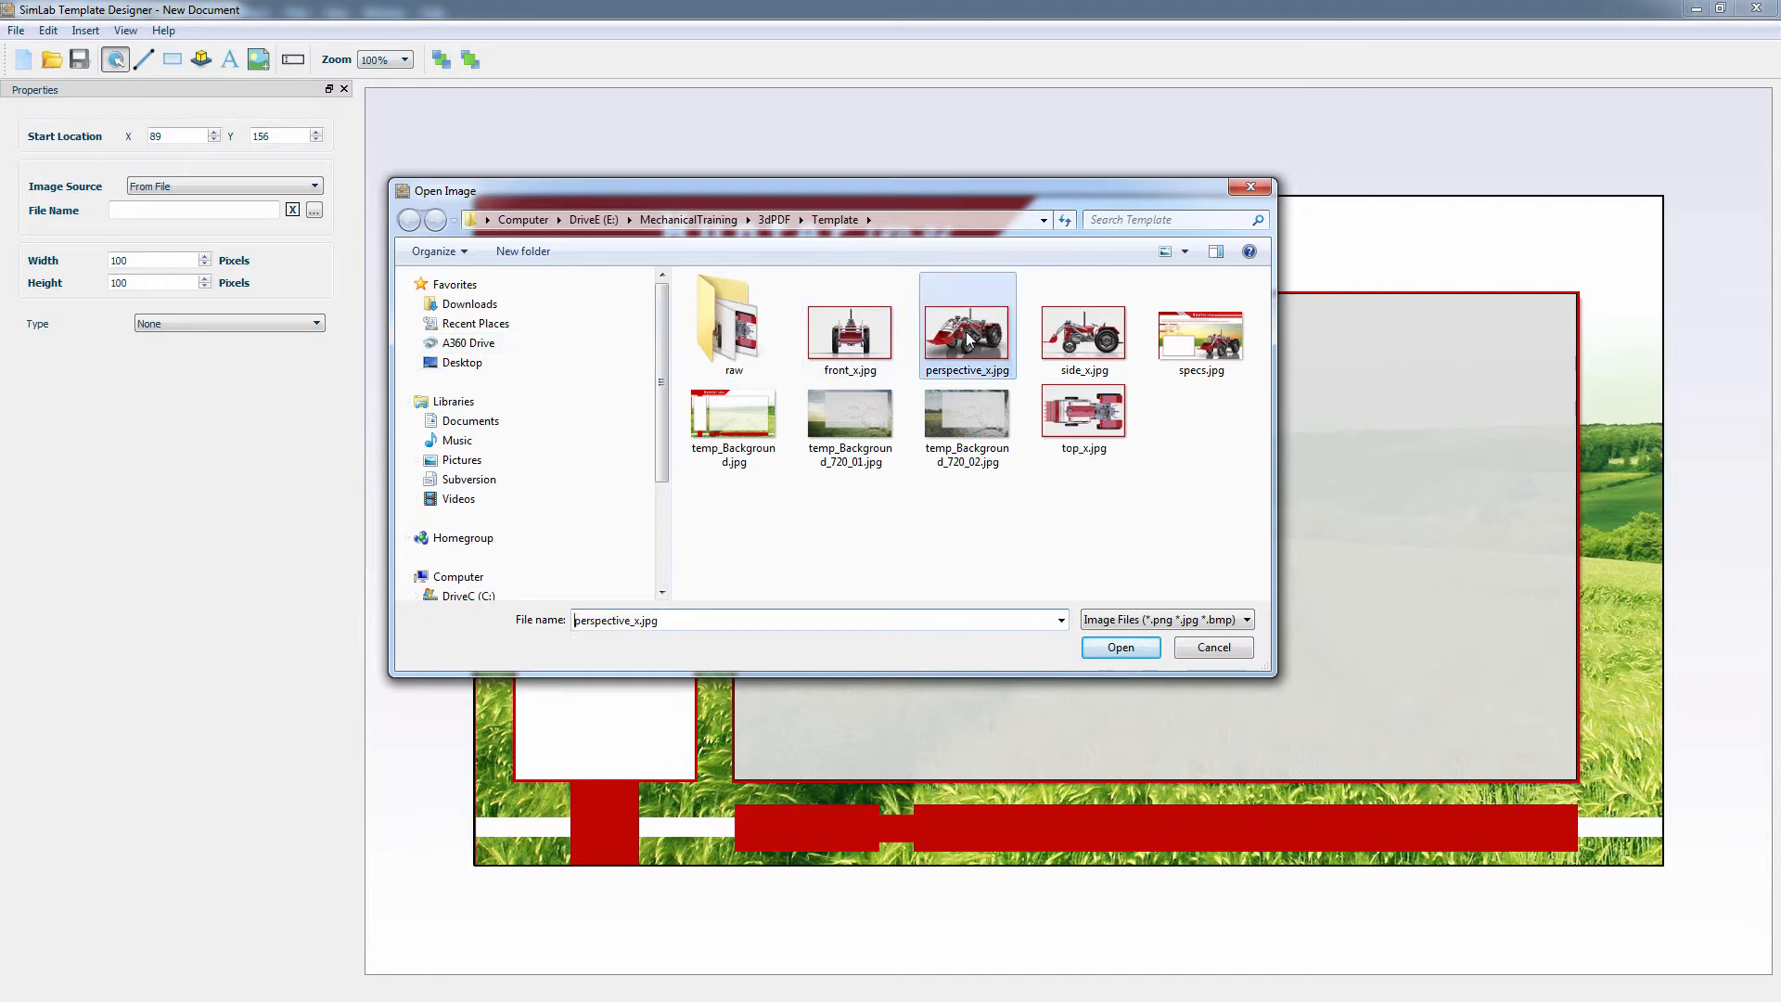
drag(656, 389, 638, 367)
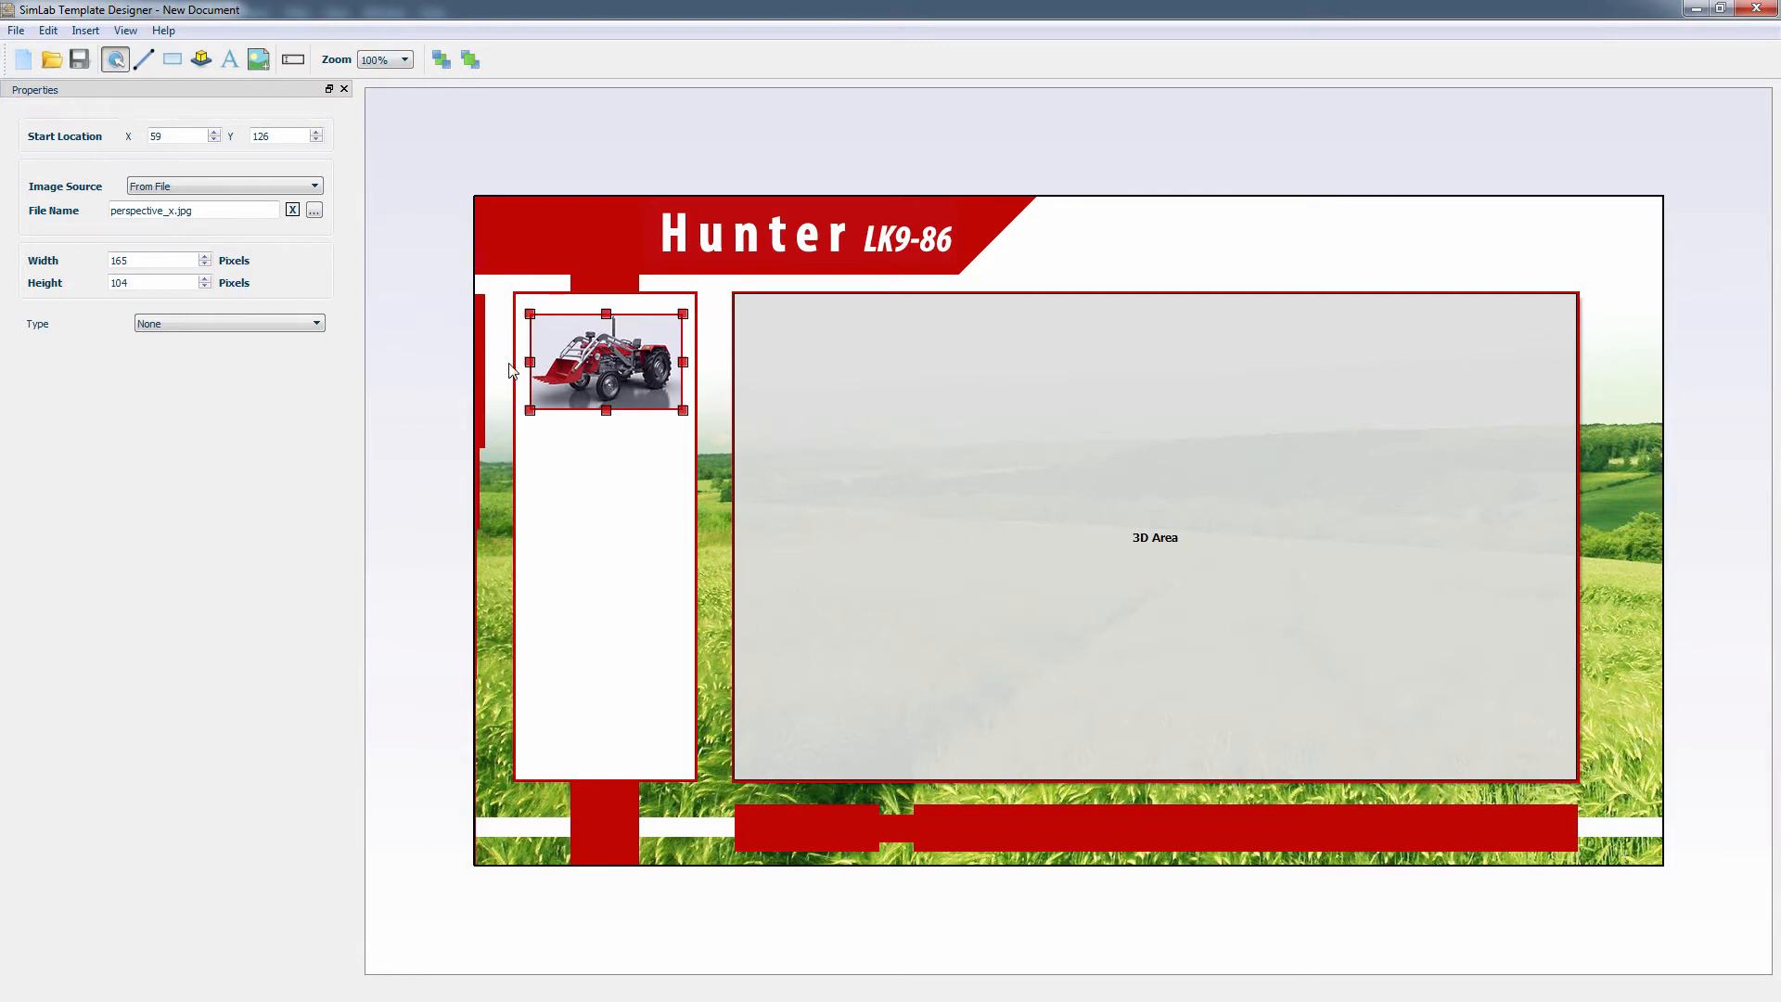
- Give the perspective image a Scene State action by name, using the scene state Perspective_on
click(306, 327)
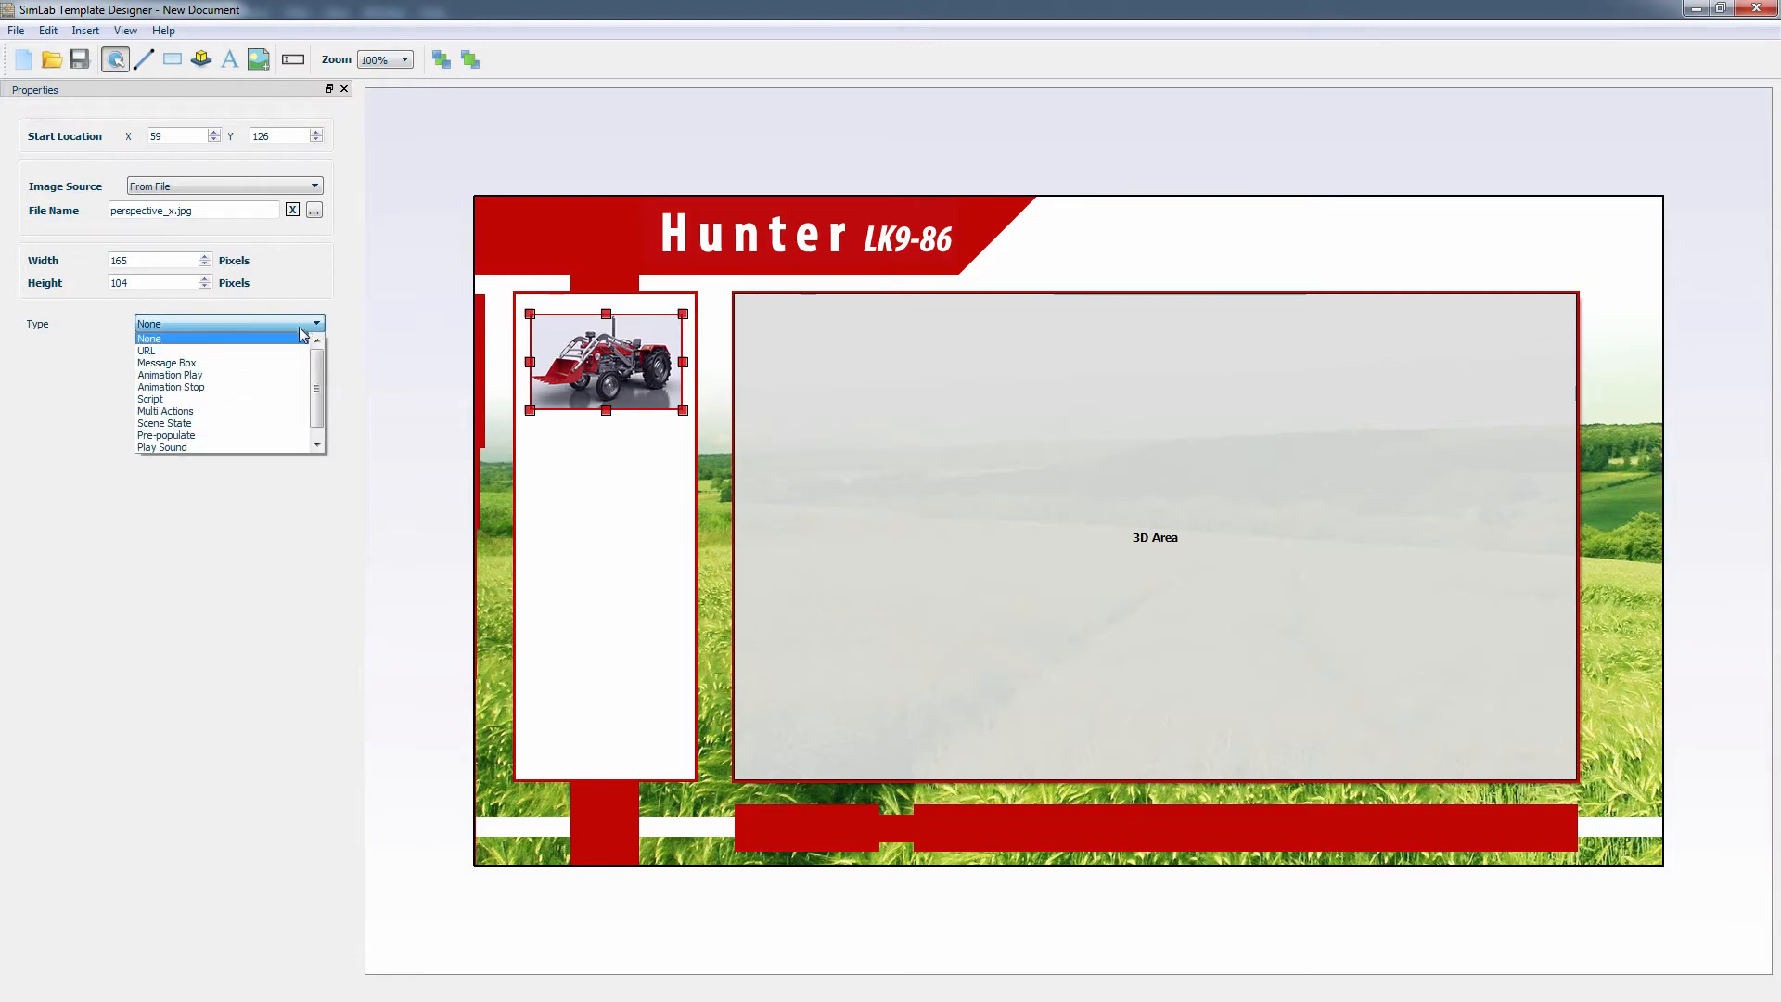
click(206, 423)
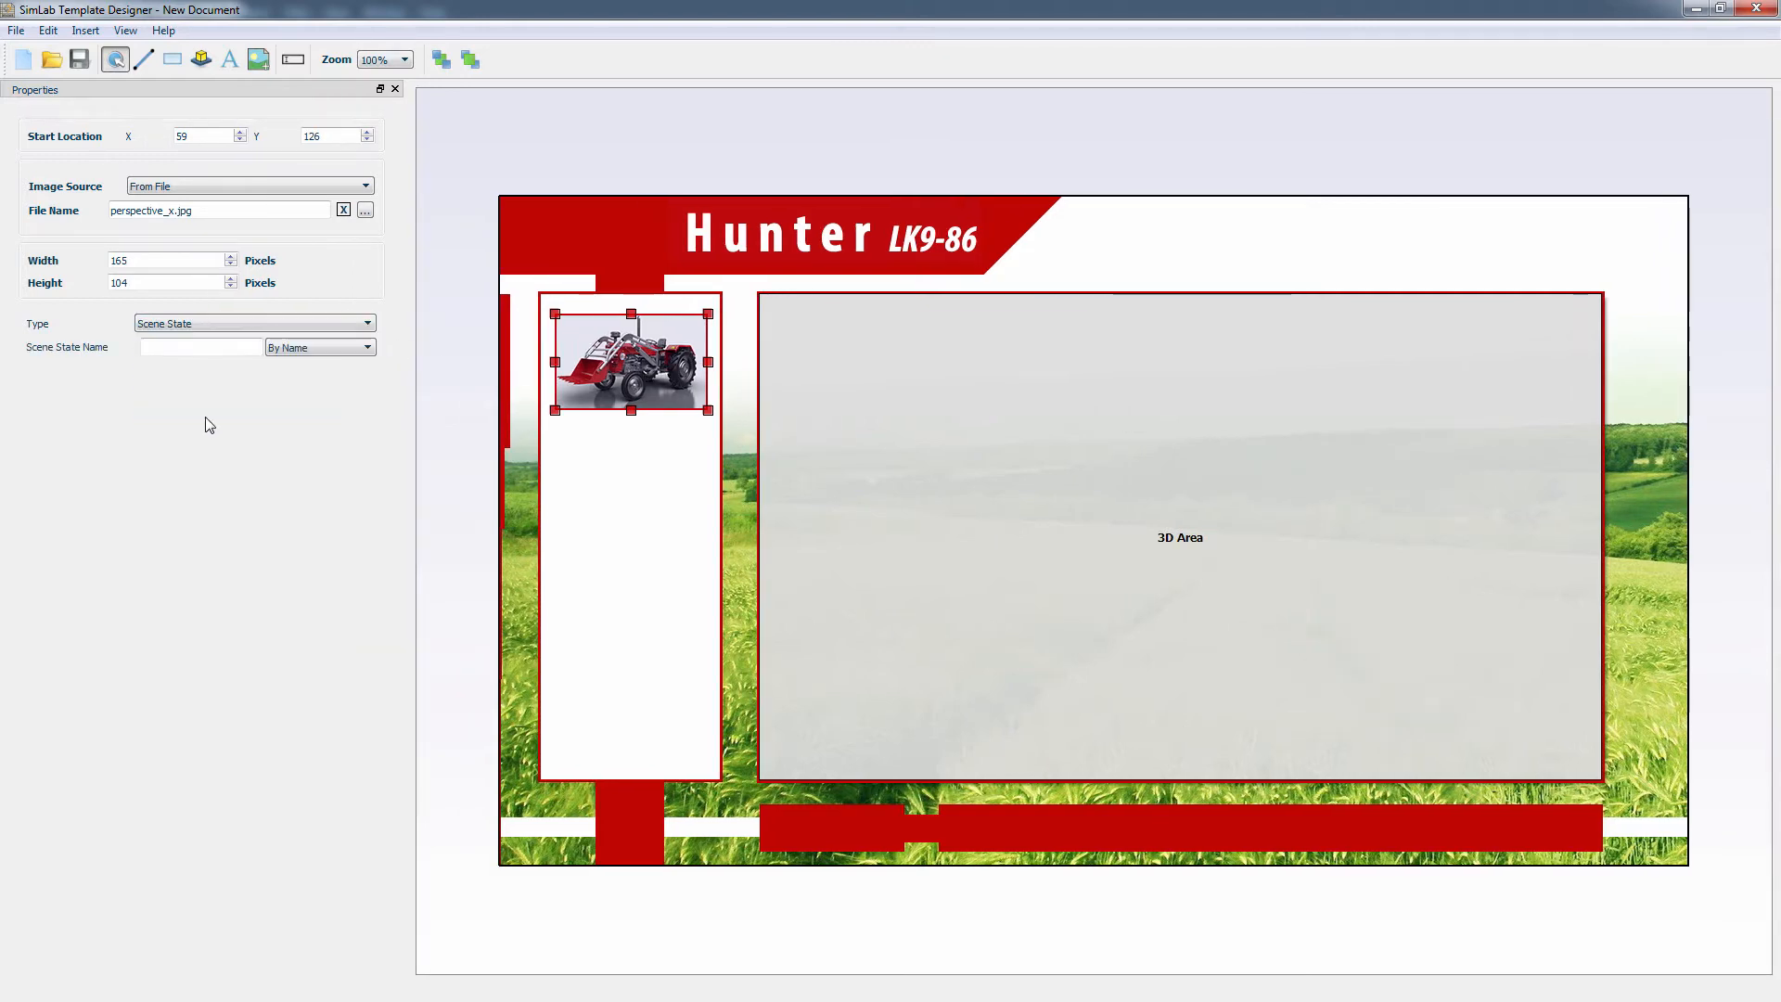
click(200, 349)
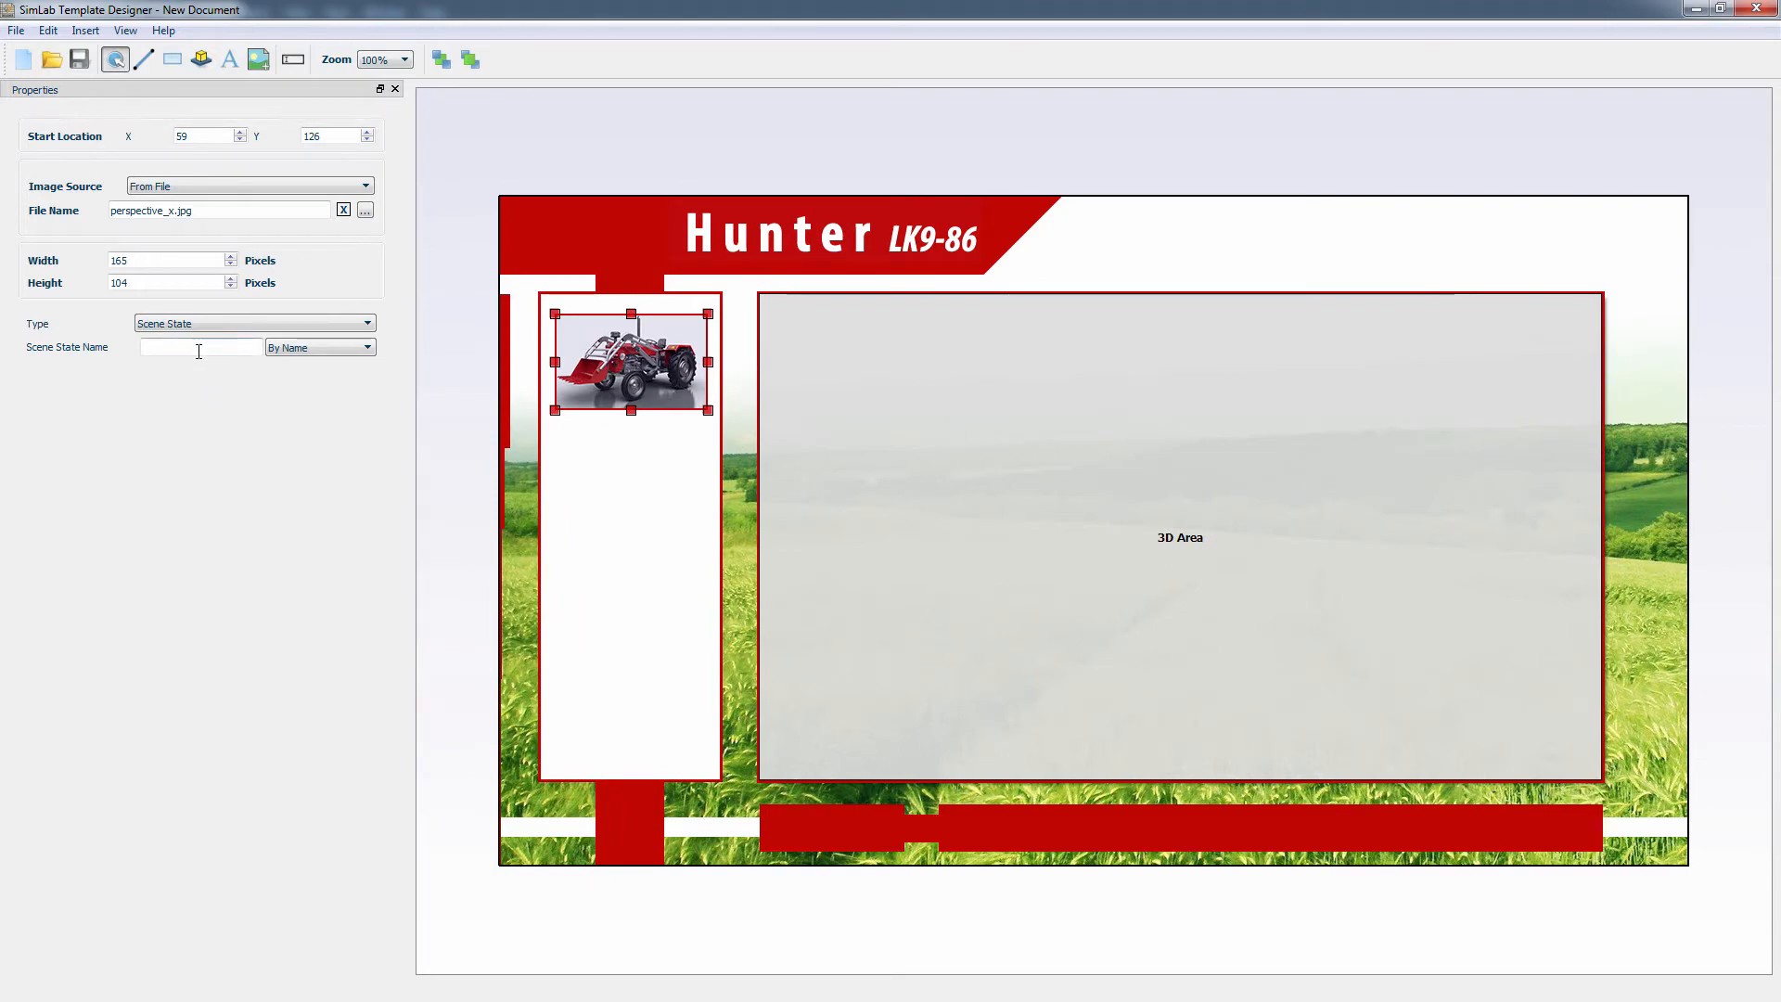
text(Per)
text(spective Ton)
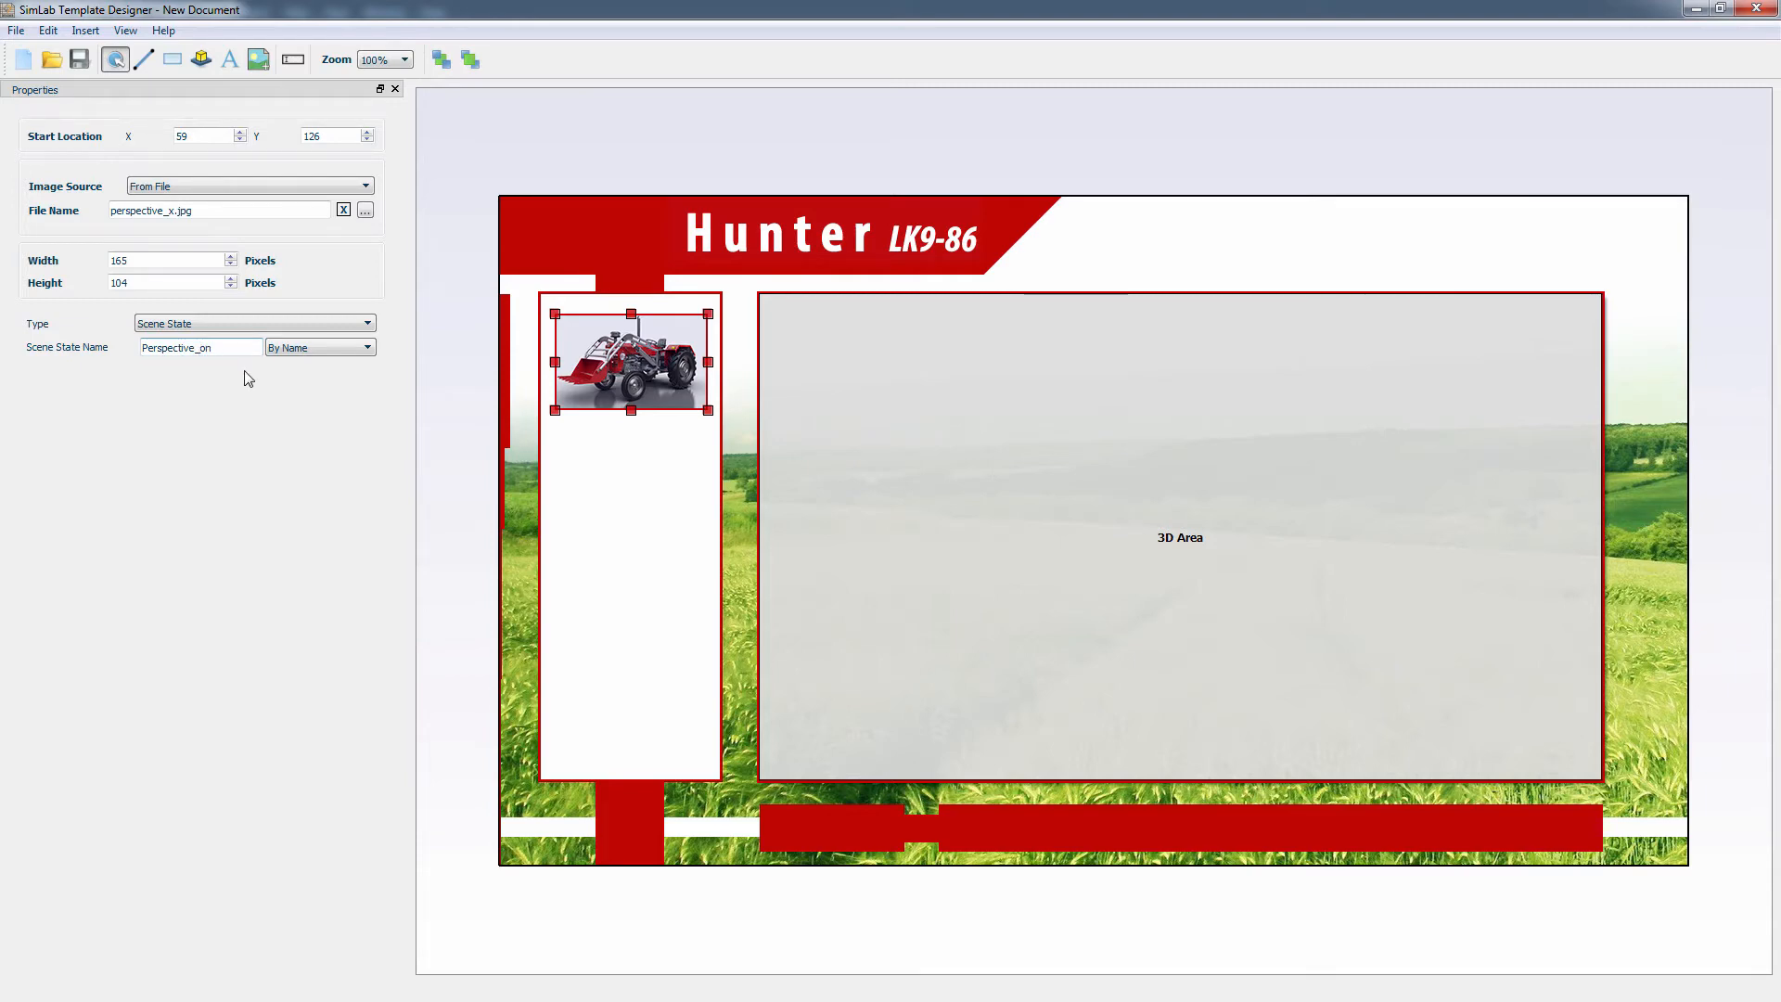
- Insert the image side_x.jpg directly below the perspective image, at about X 59, Y 244
click(258, 65)
click(573, 455)
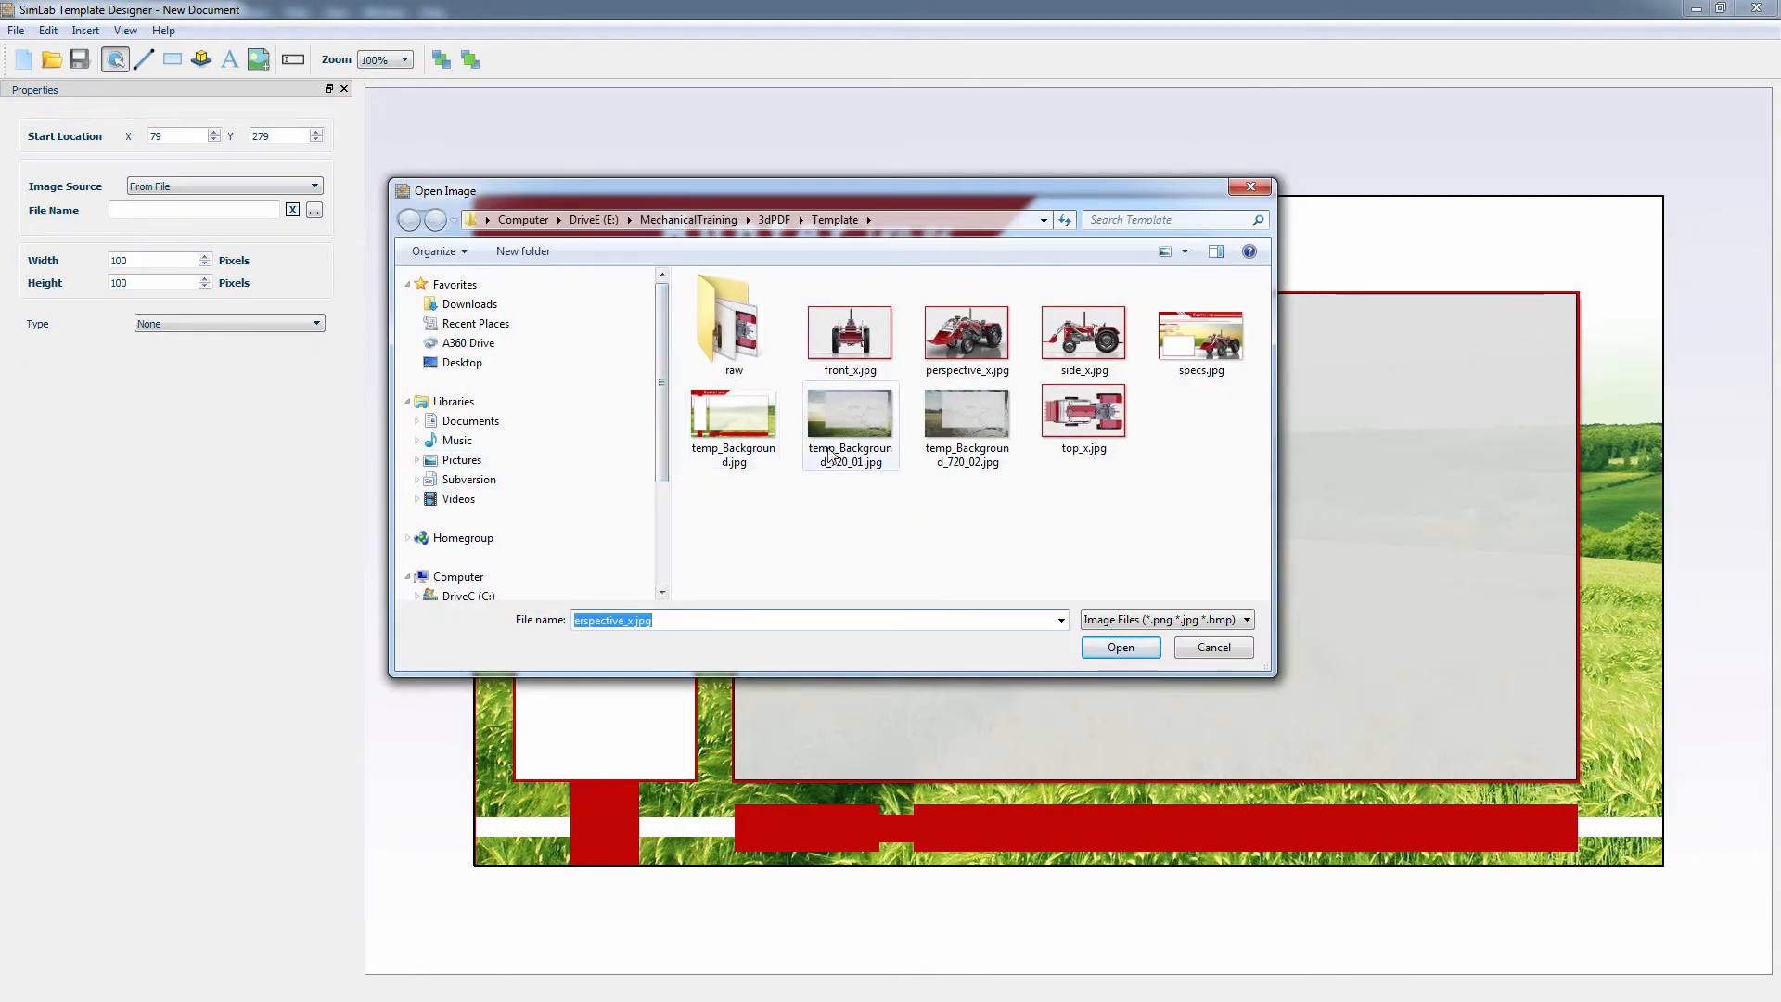
double_click(1066, 357)
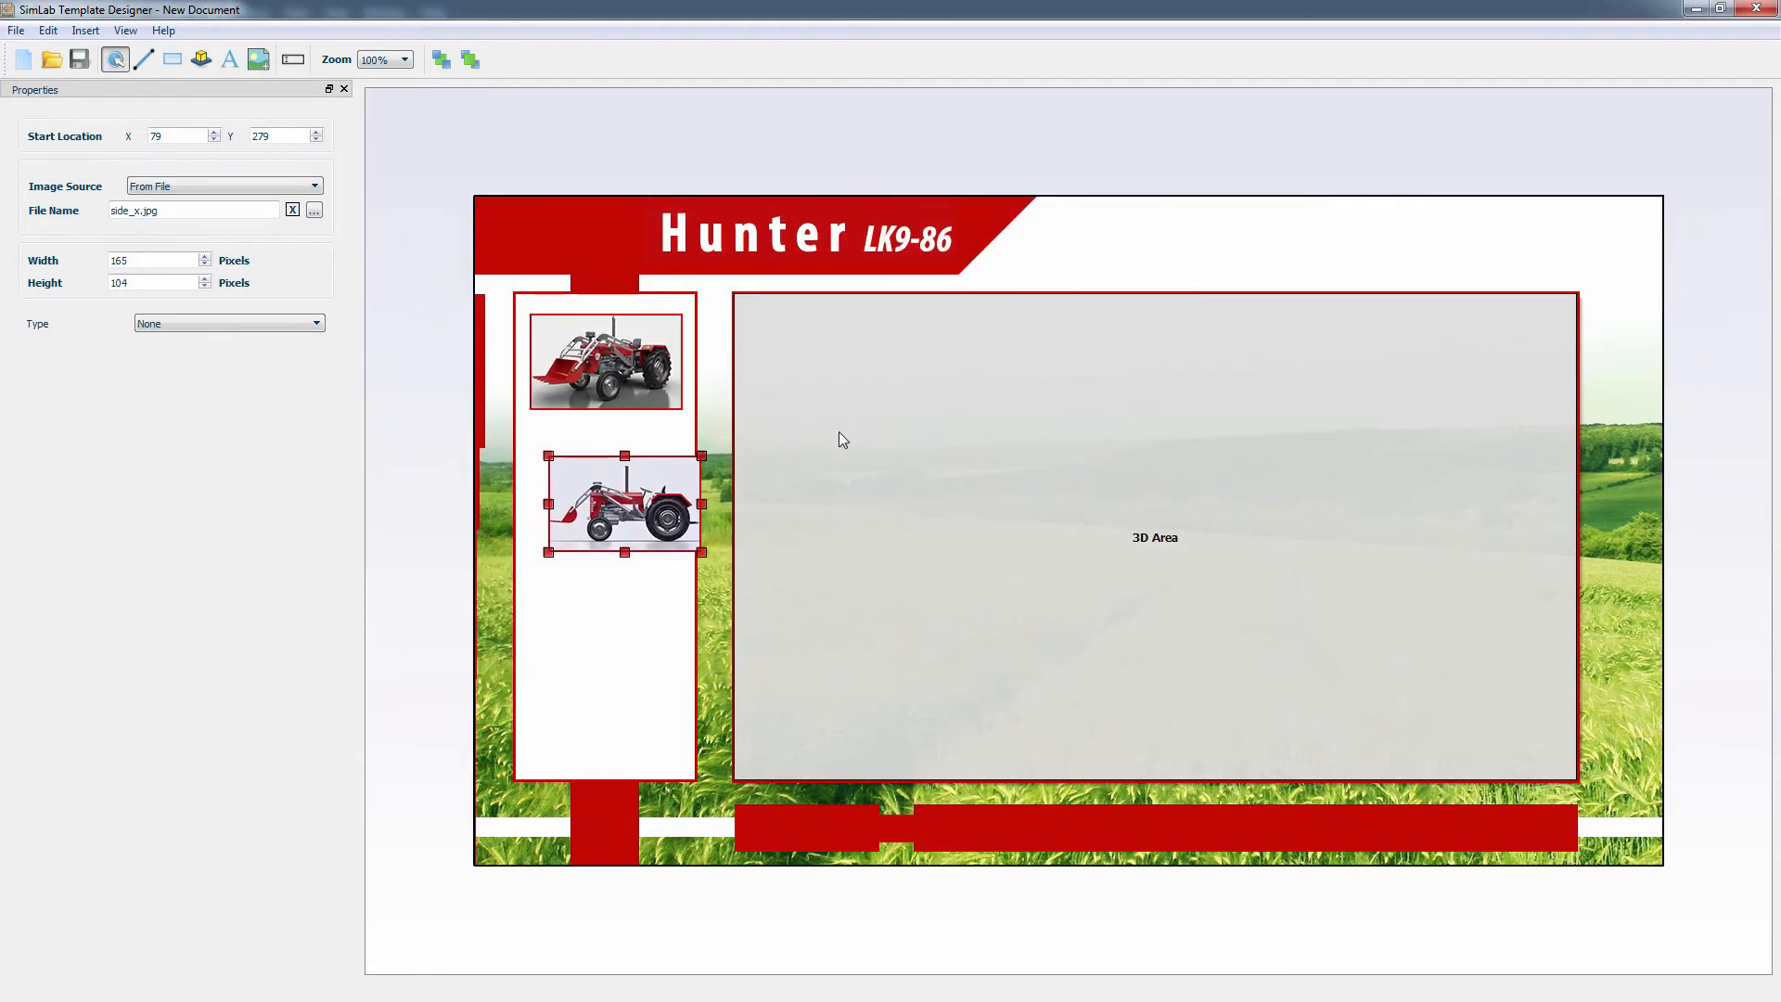
drag(672, 504, 652, 472)
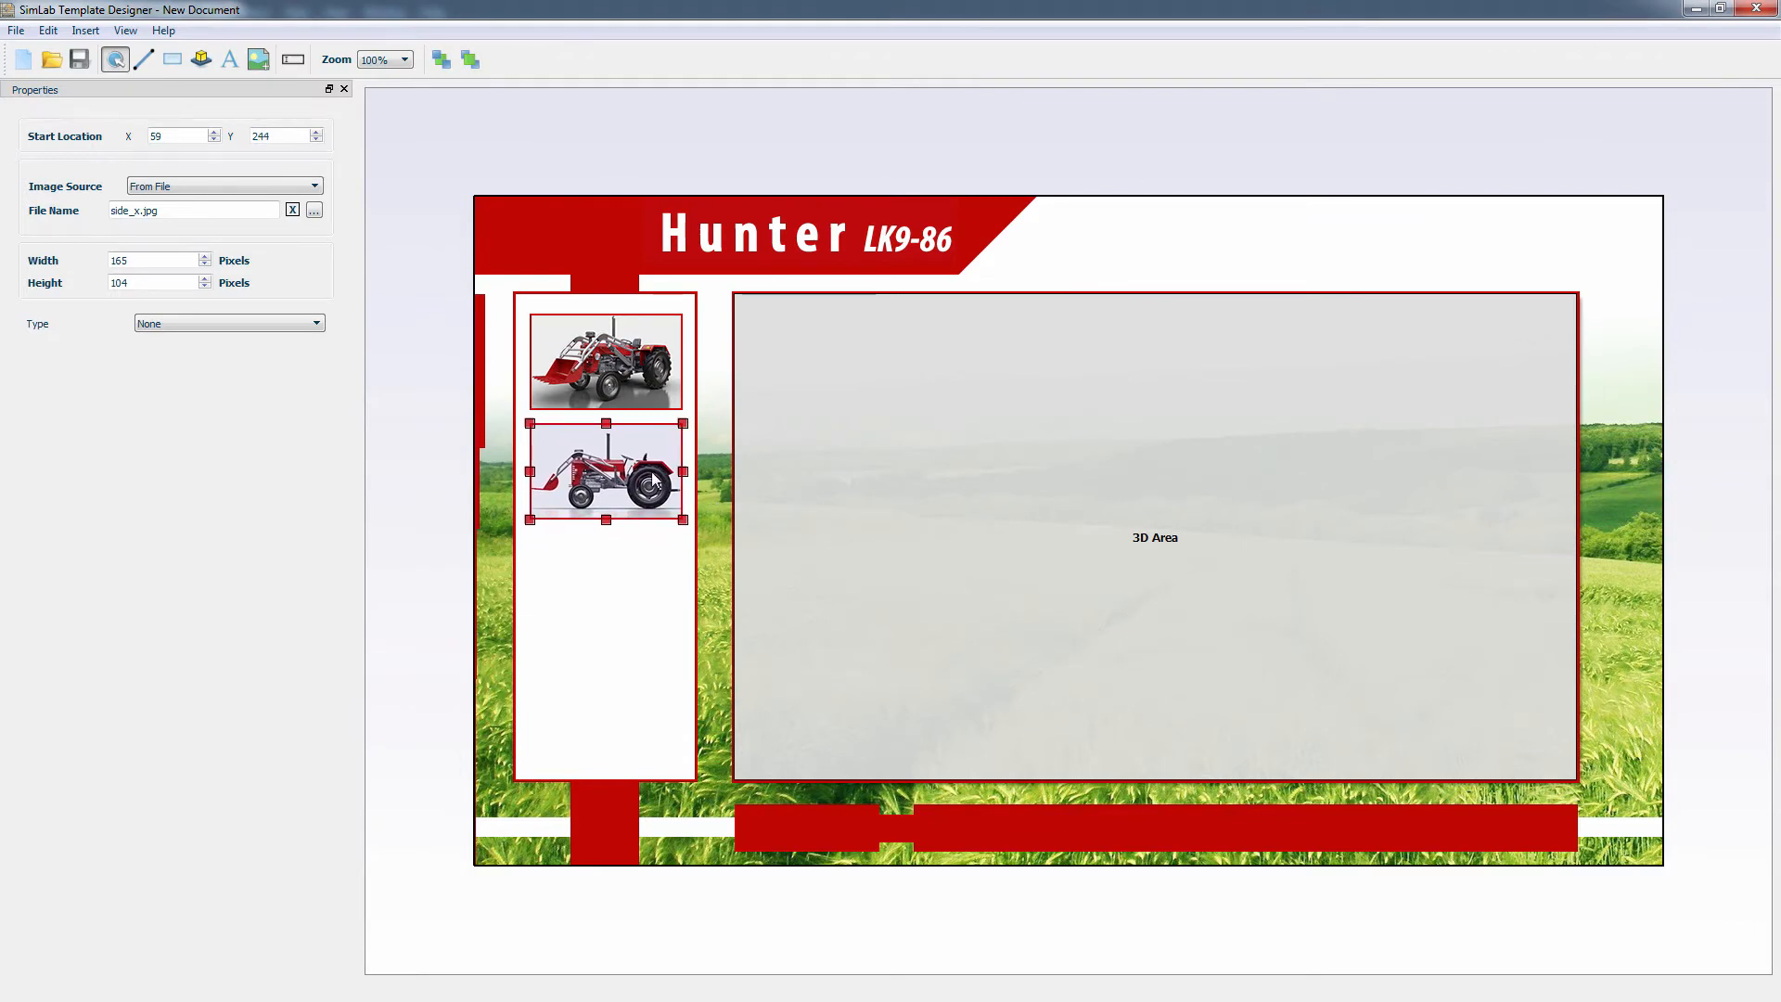
- Give the side-view image a Scene State action named Side, keeping the image aligned at X 59
click(293, 329)
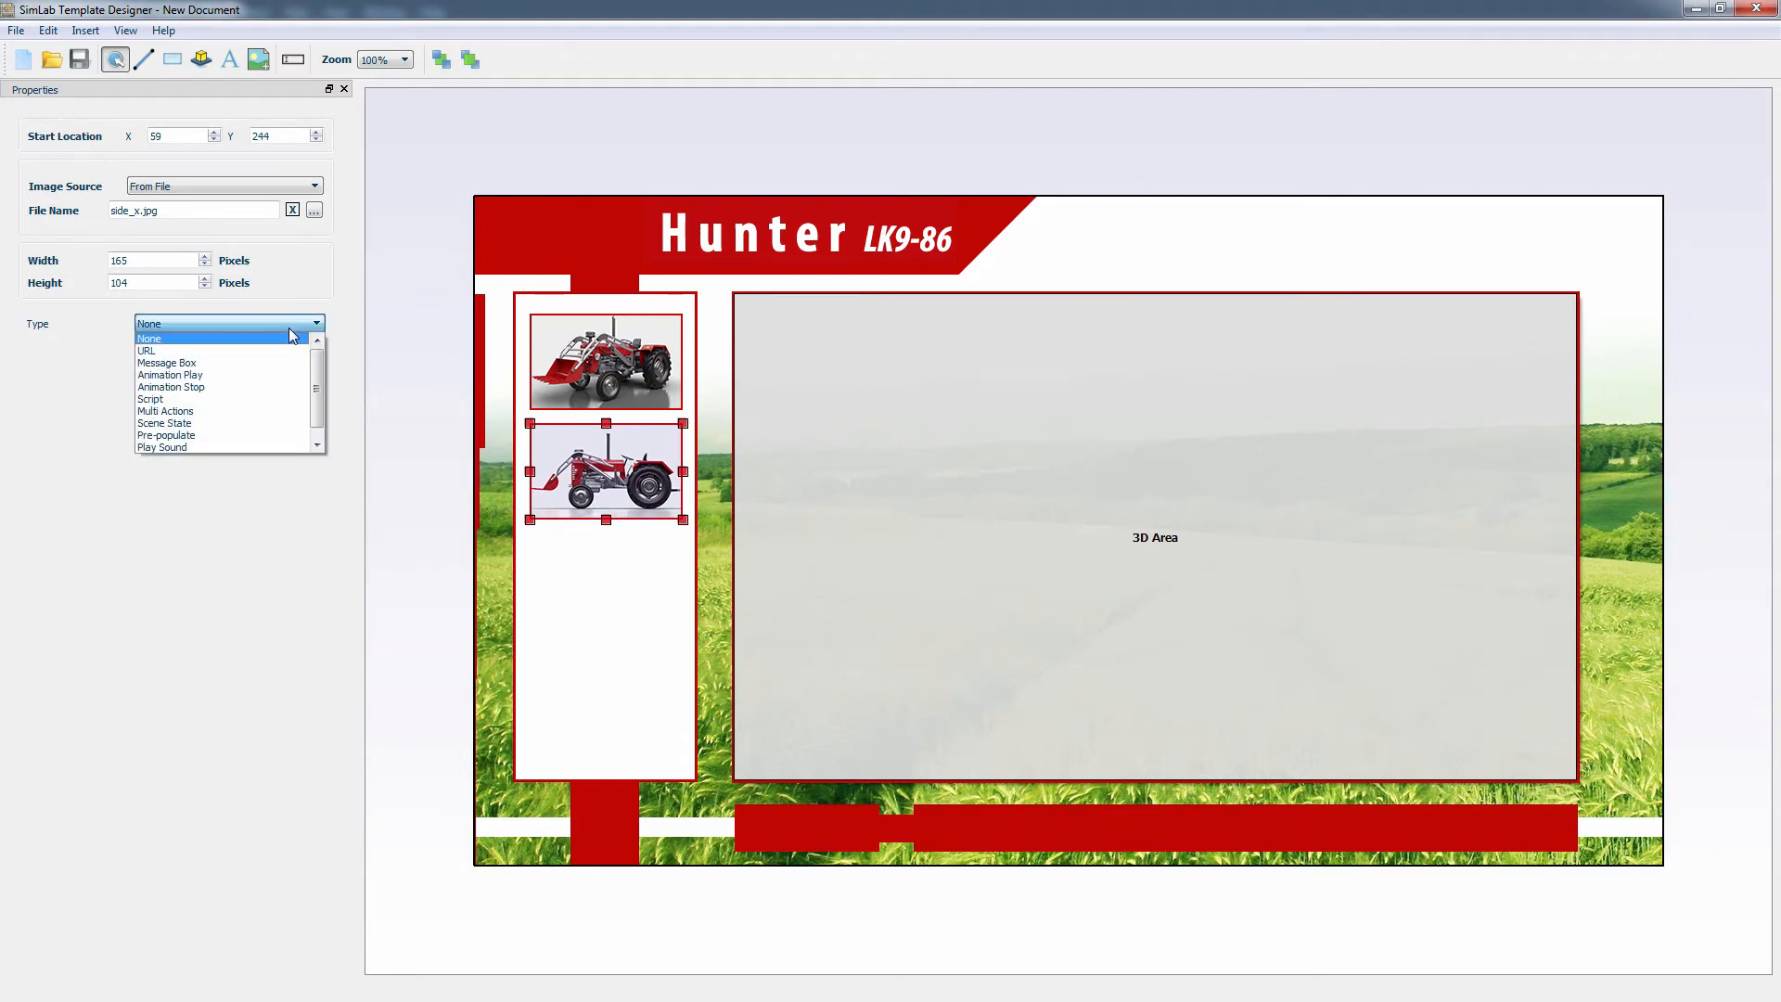
click(202, 425)
click(233, 350)
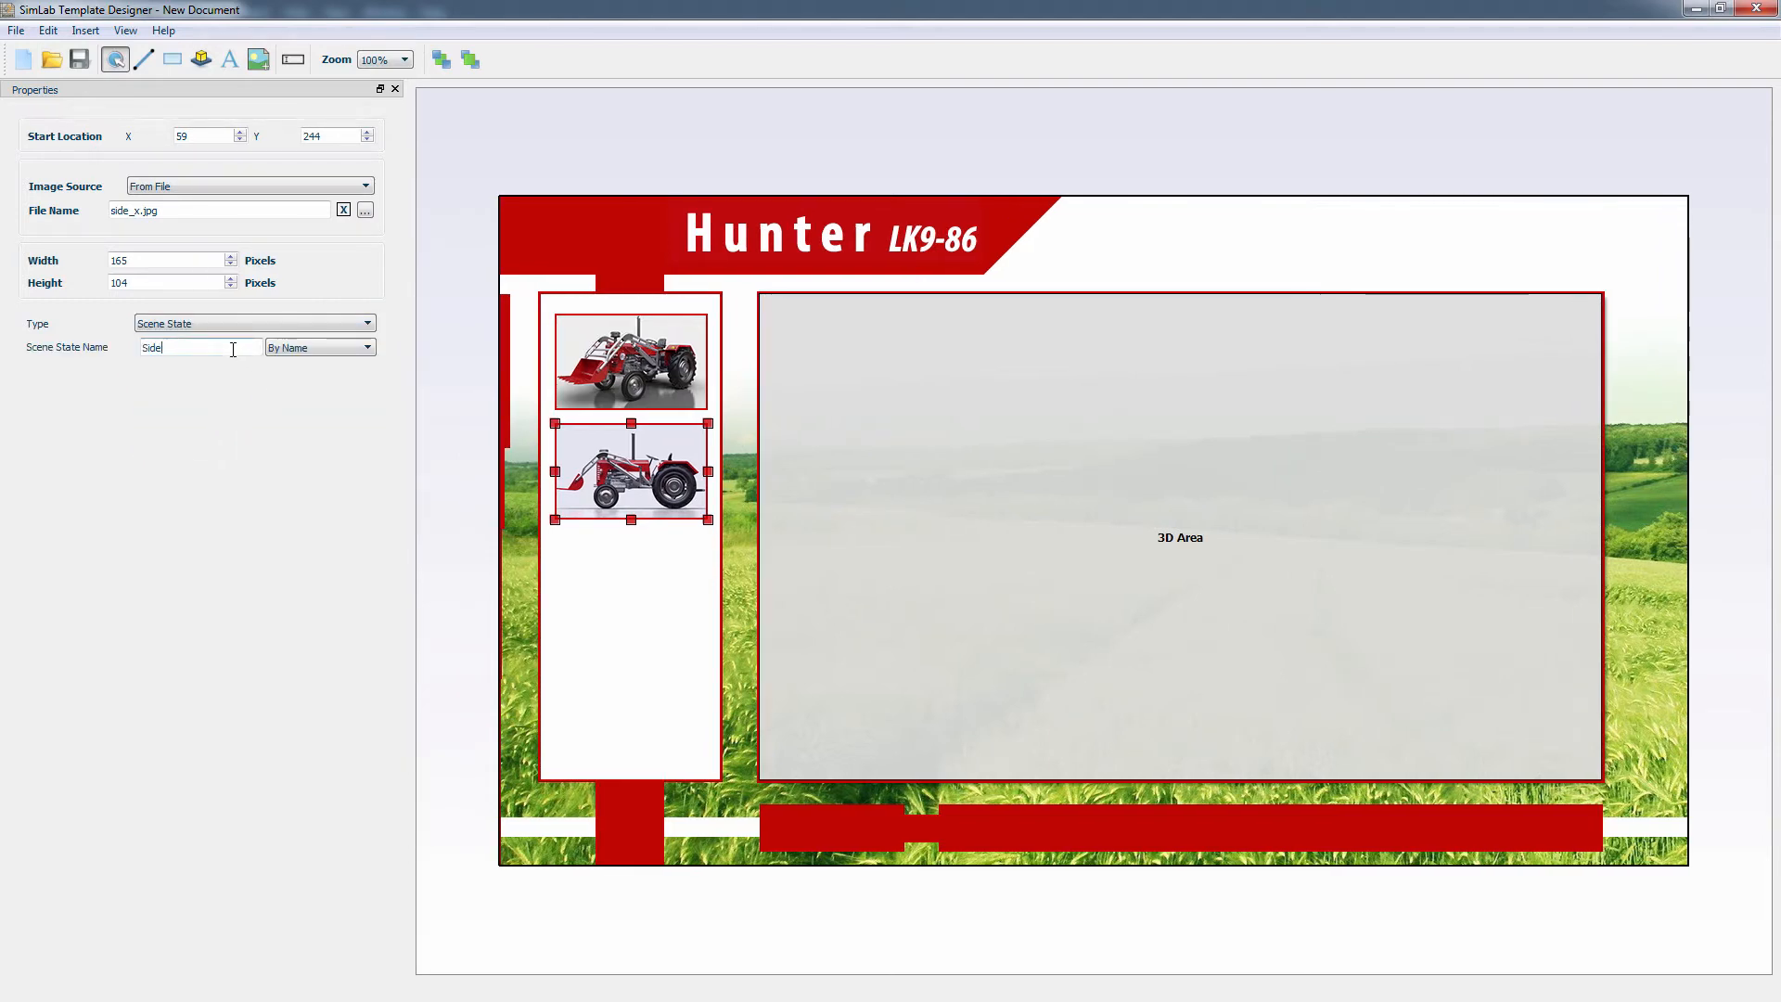
drag(607, 469, 609, 469)
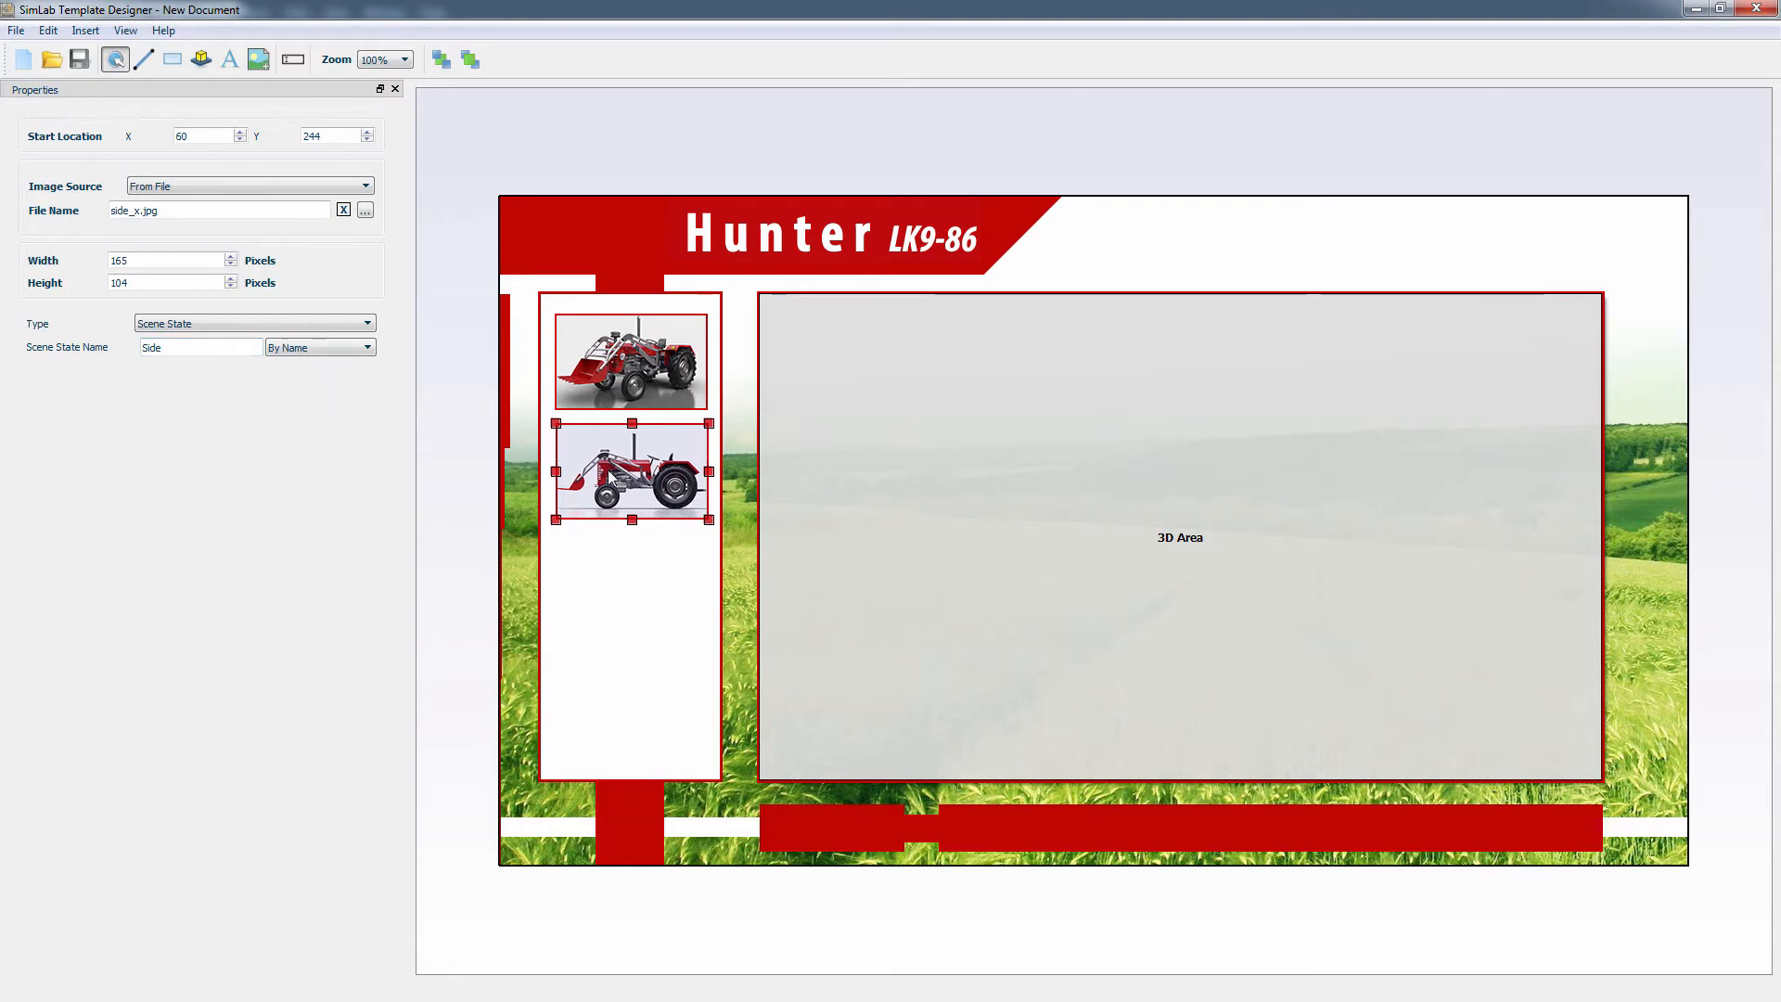
key(Left)
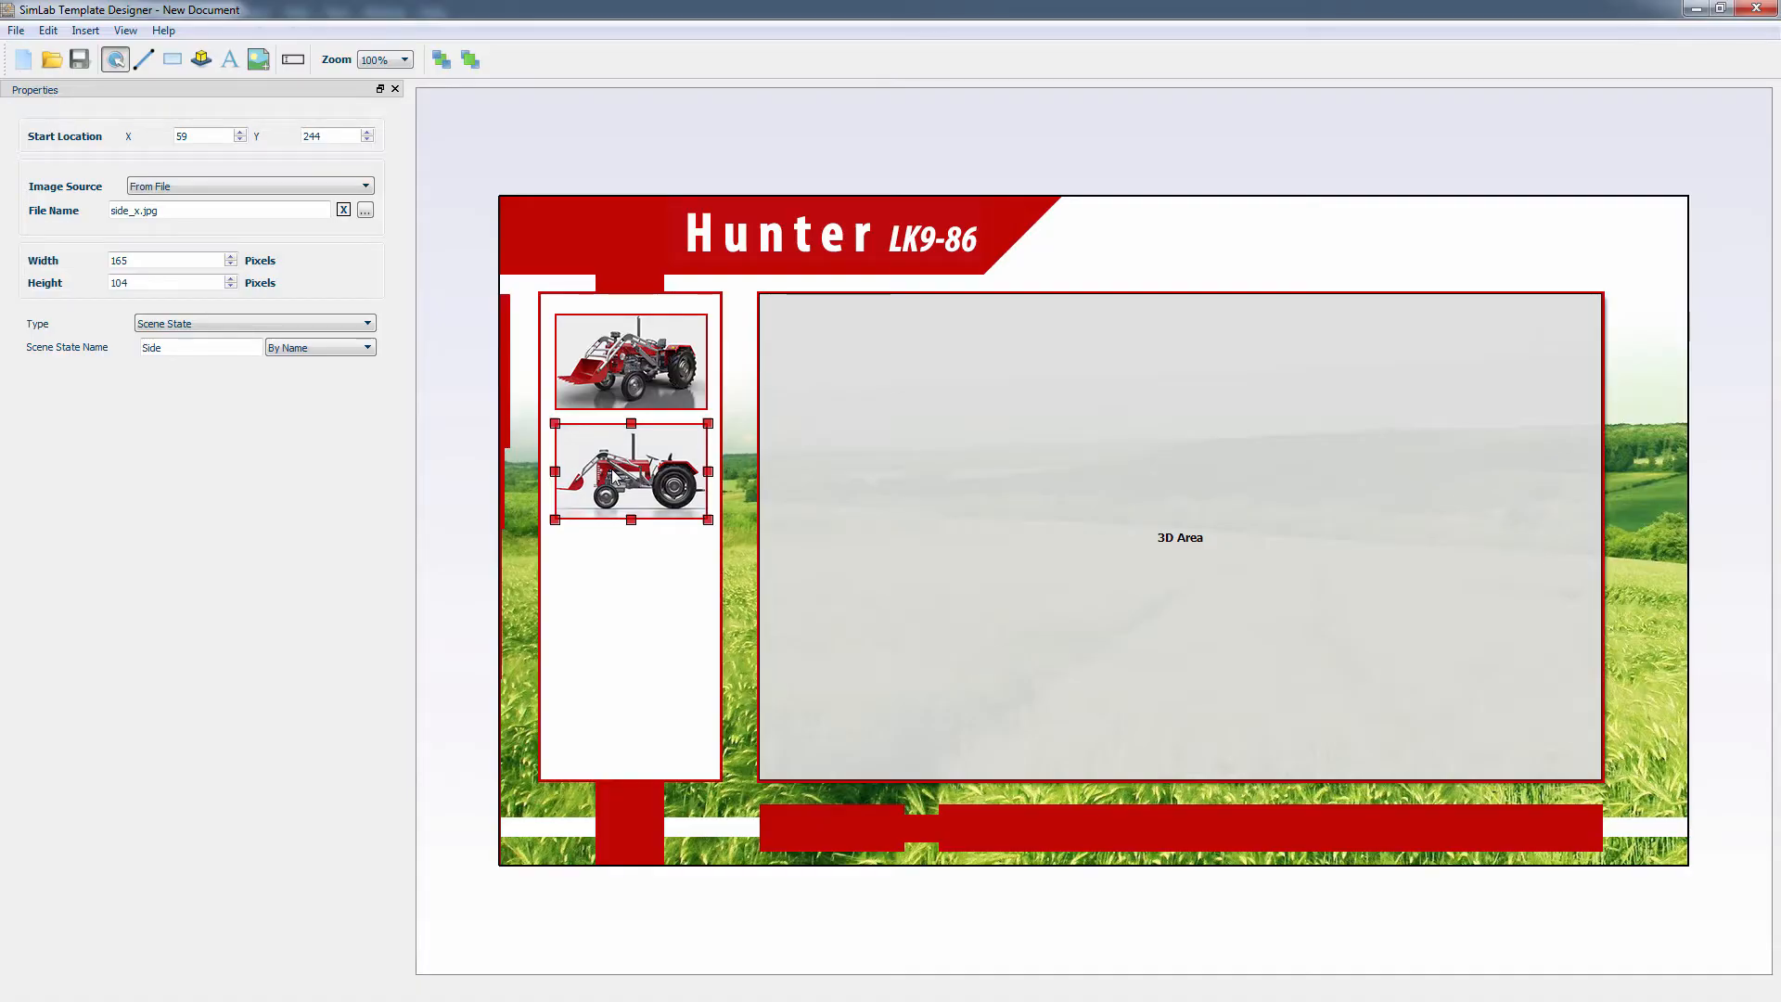
- Create a top-view image button at about Y 367 by duplicating the side-view one with top_x.jpg and the scene state name Top
ctrl+drag(610, 470, 613, 585)
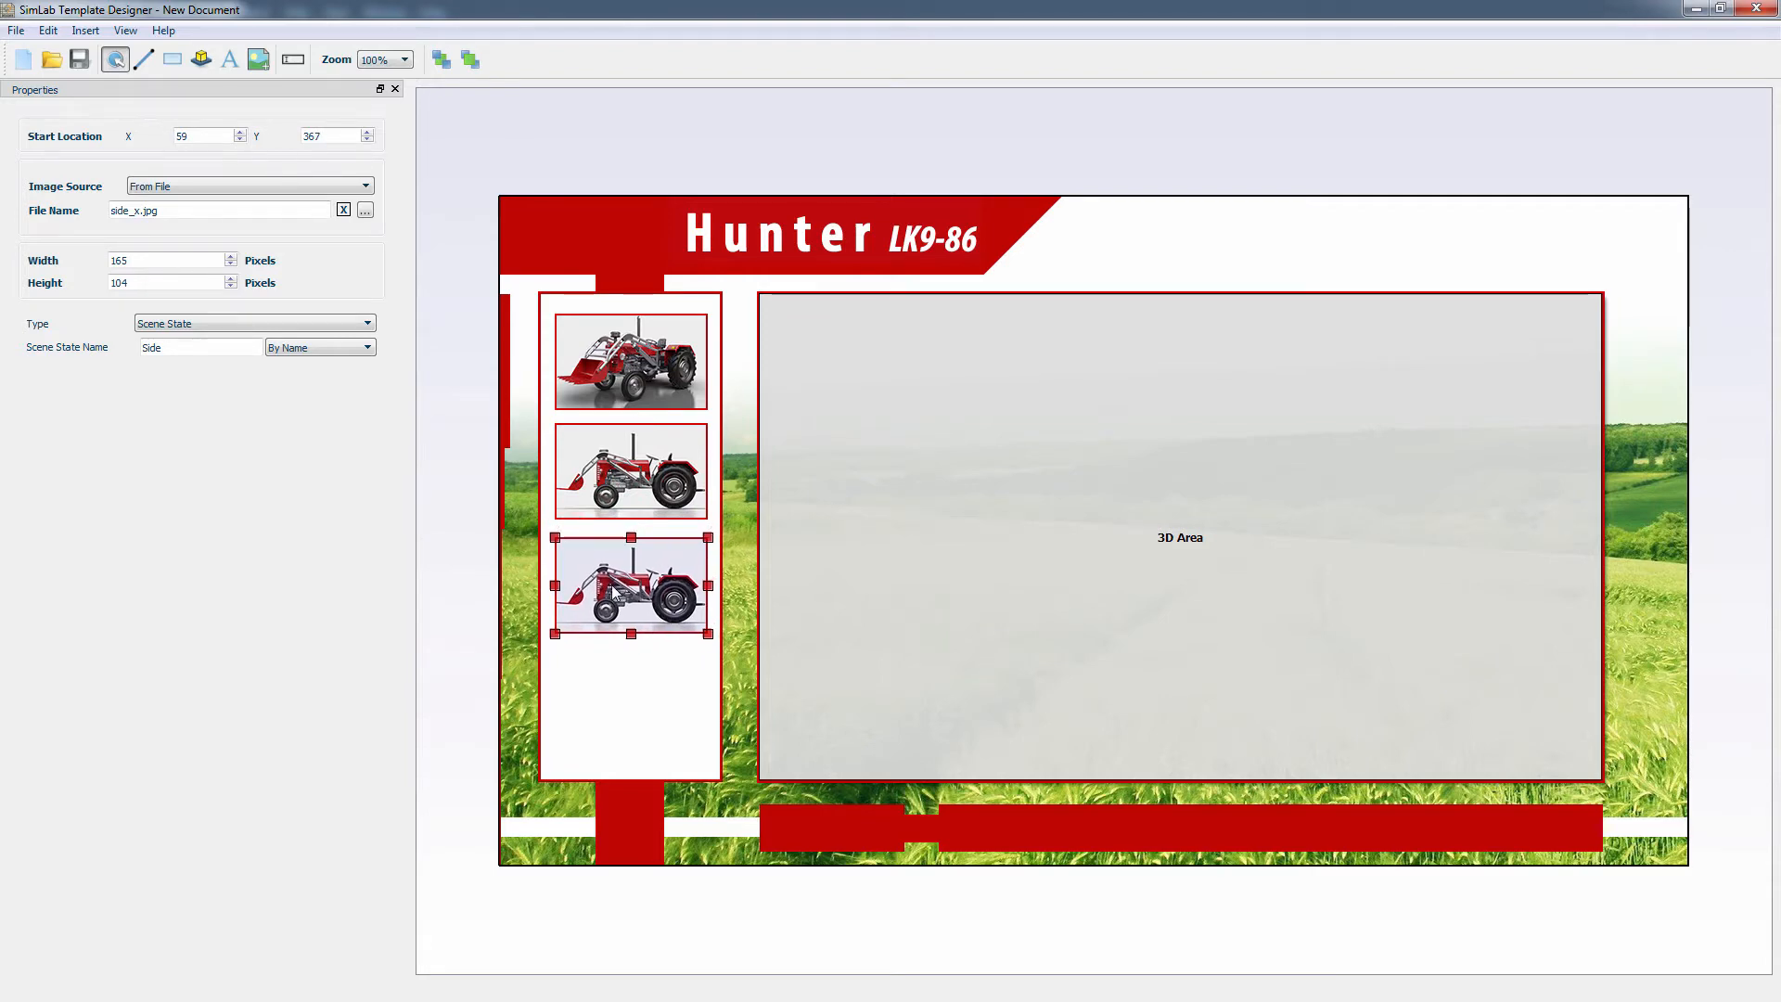
click(619, 491)
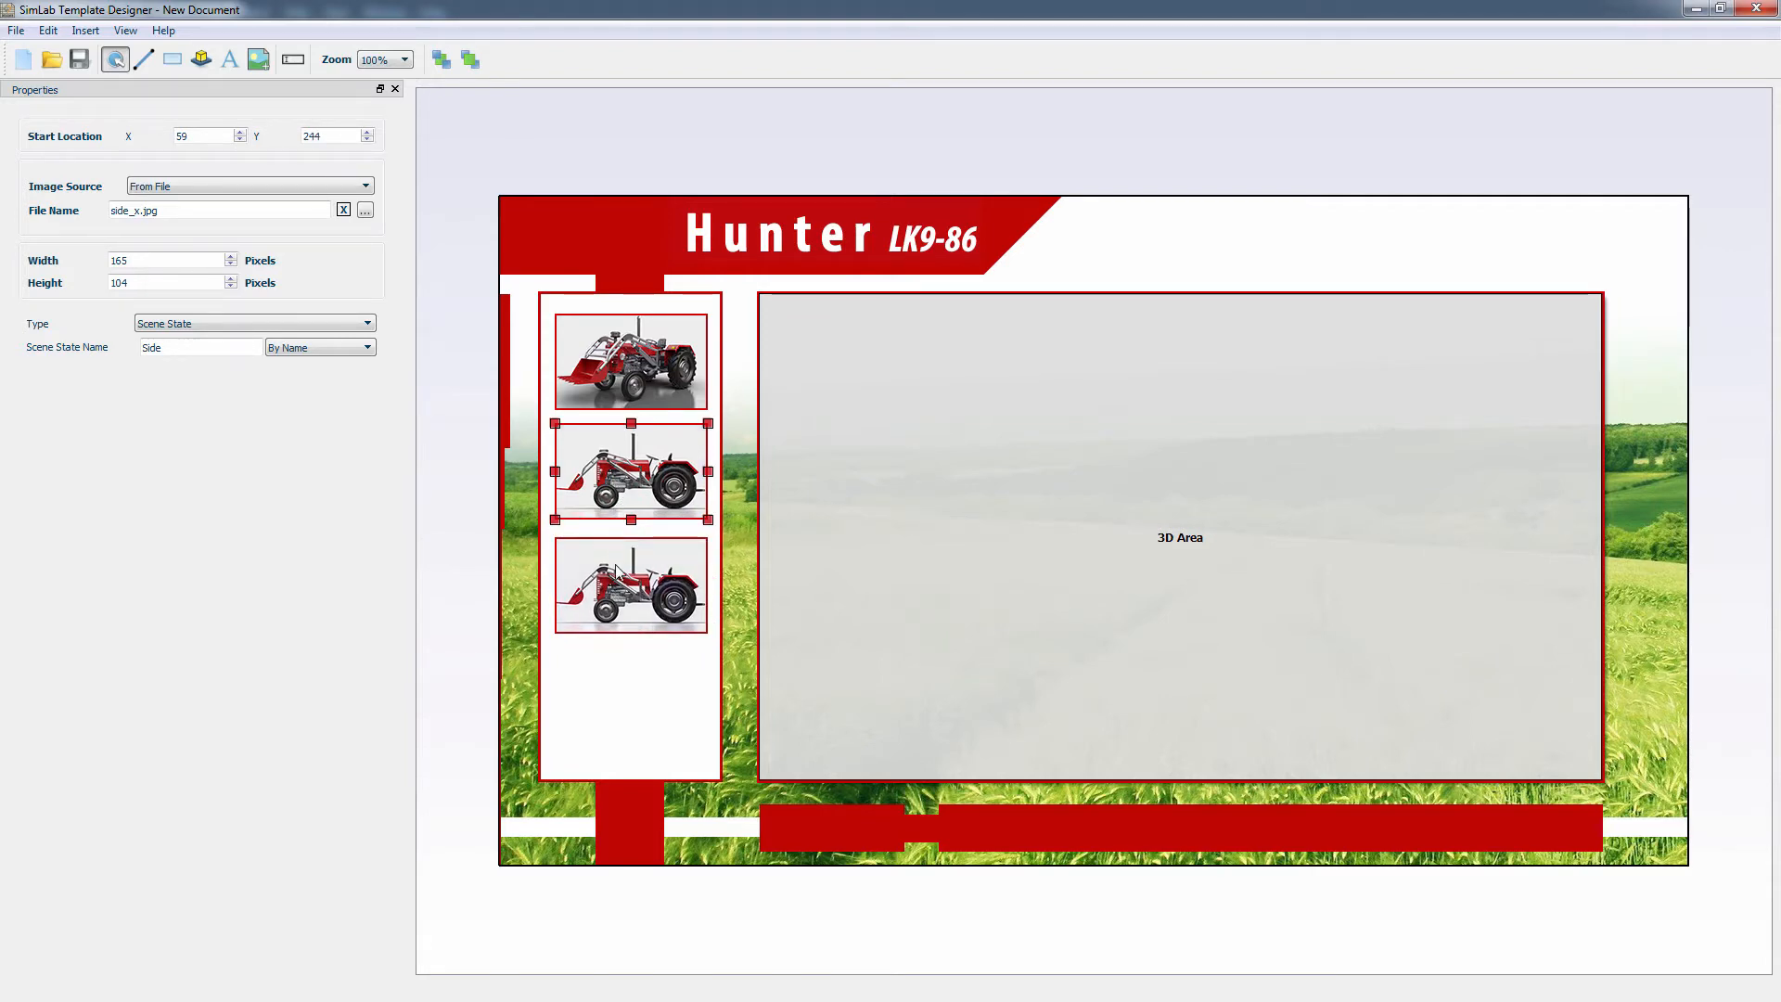
double_click(620, 585)
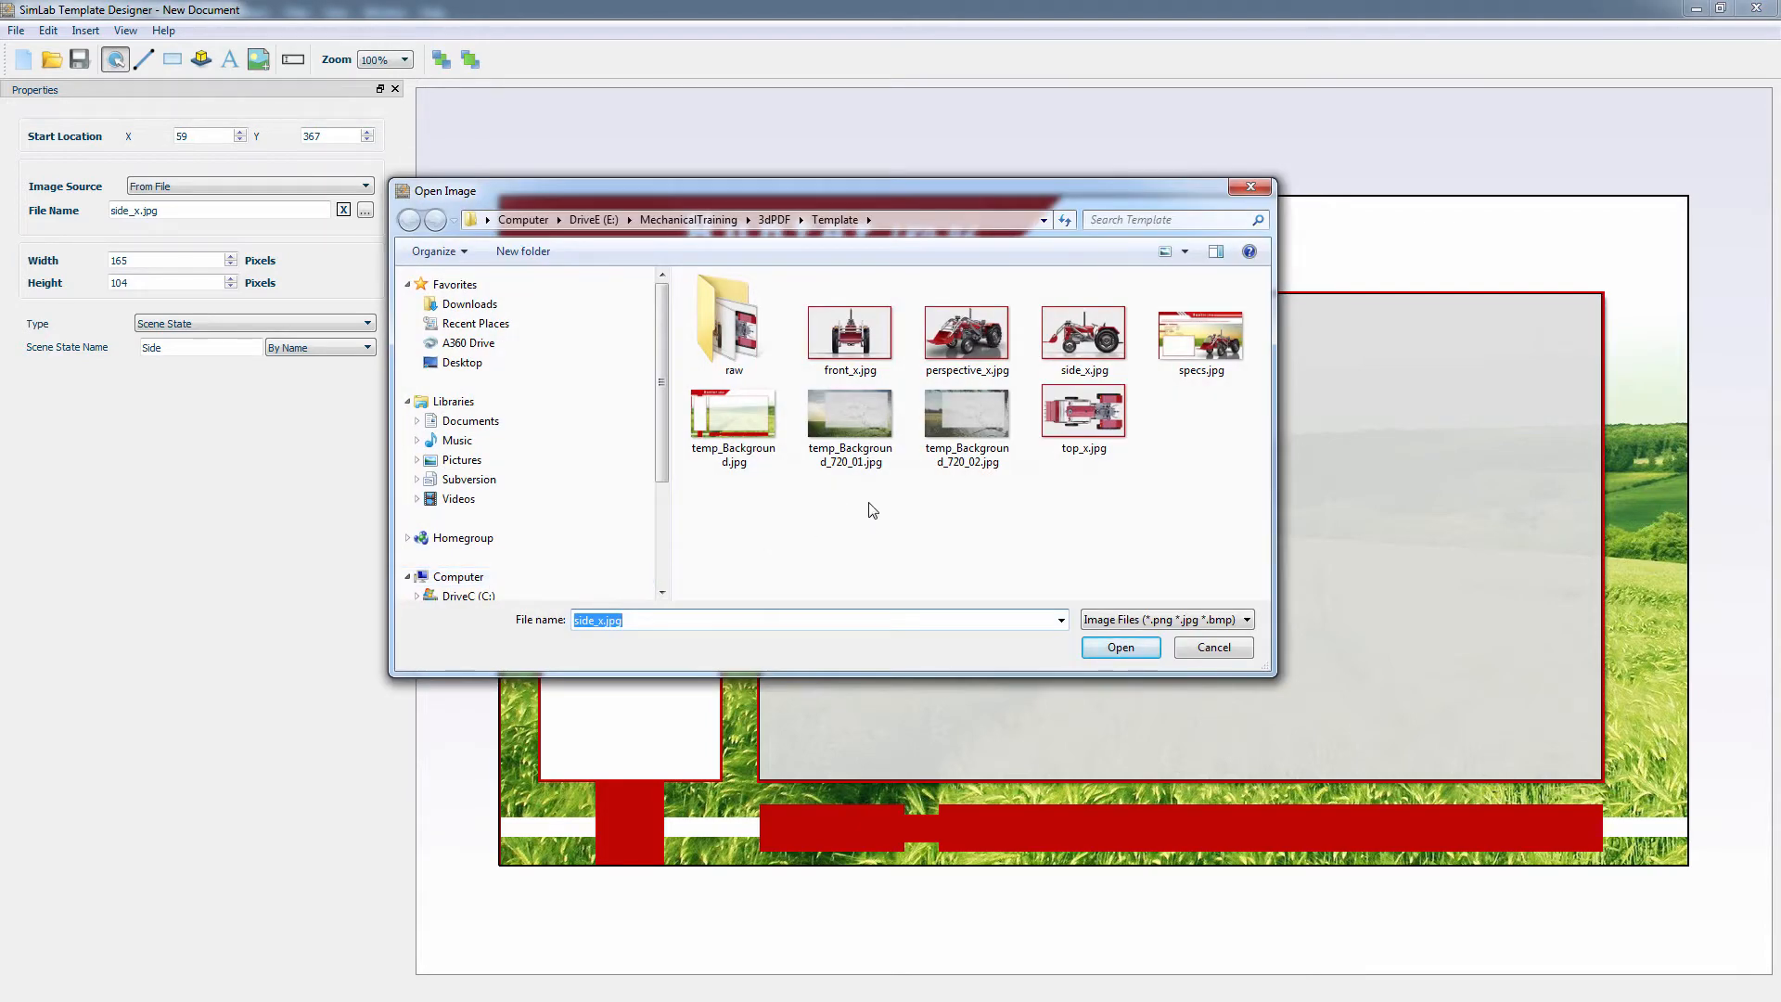
double_click(1062, 428)
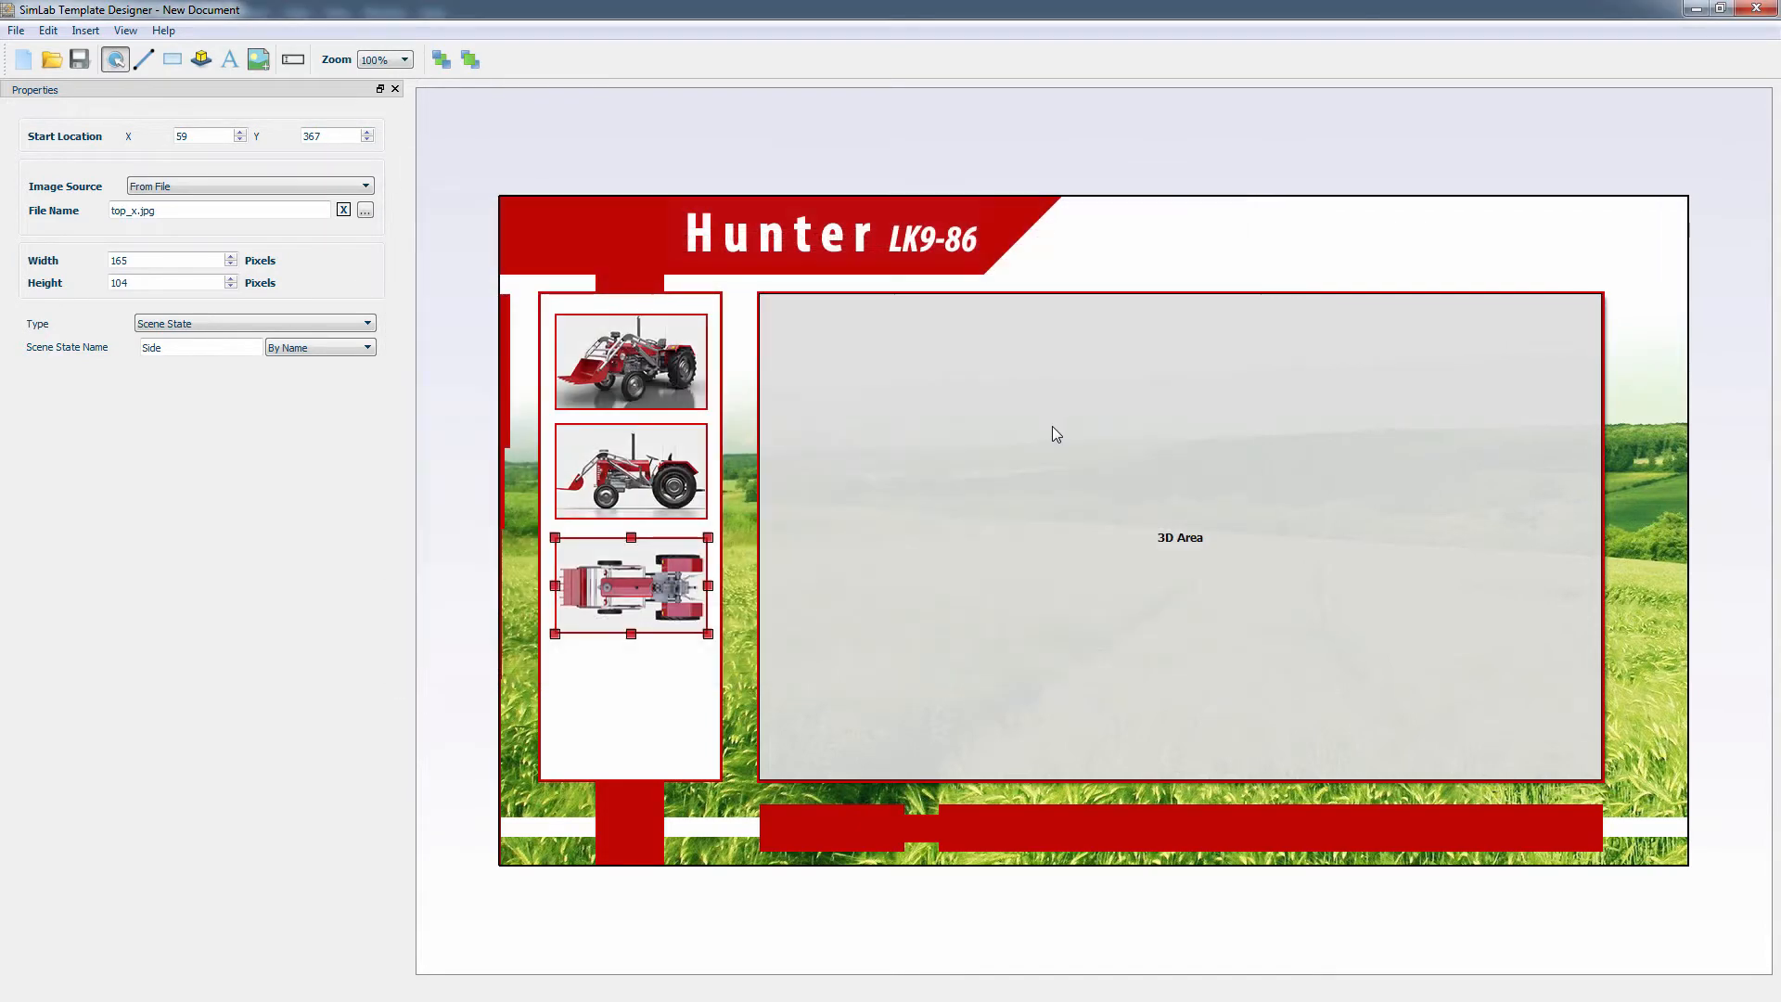
drag(174, 350, 136, 348)
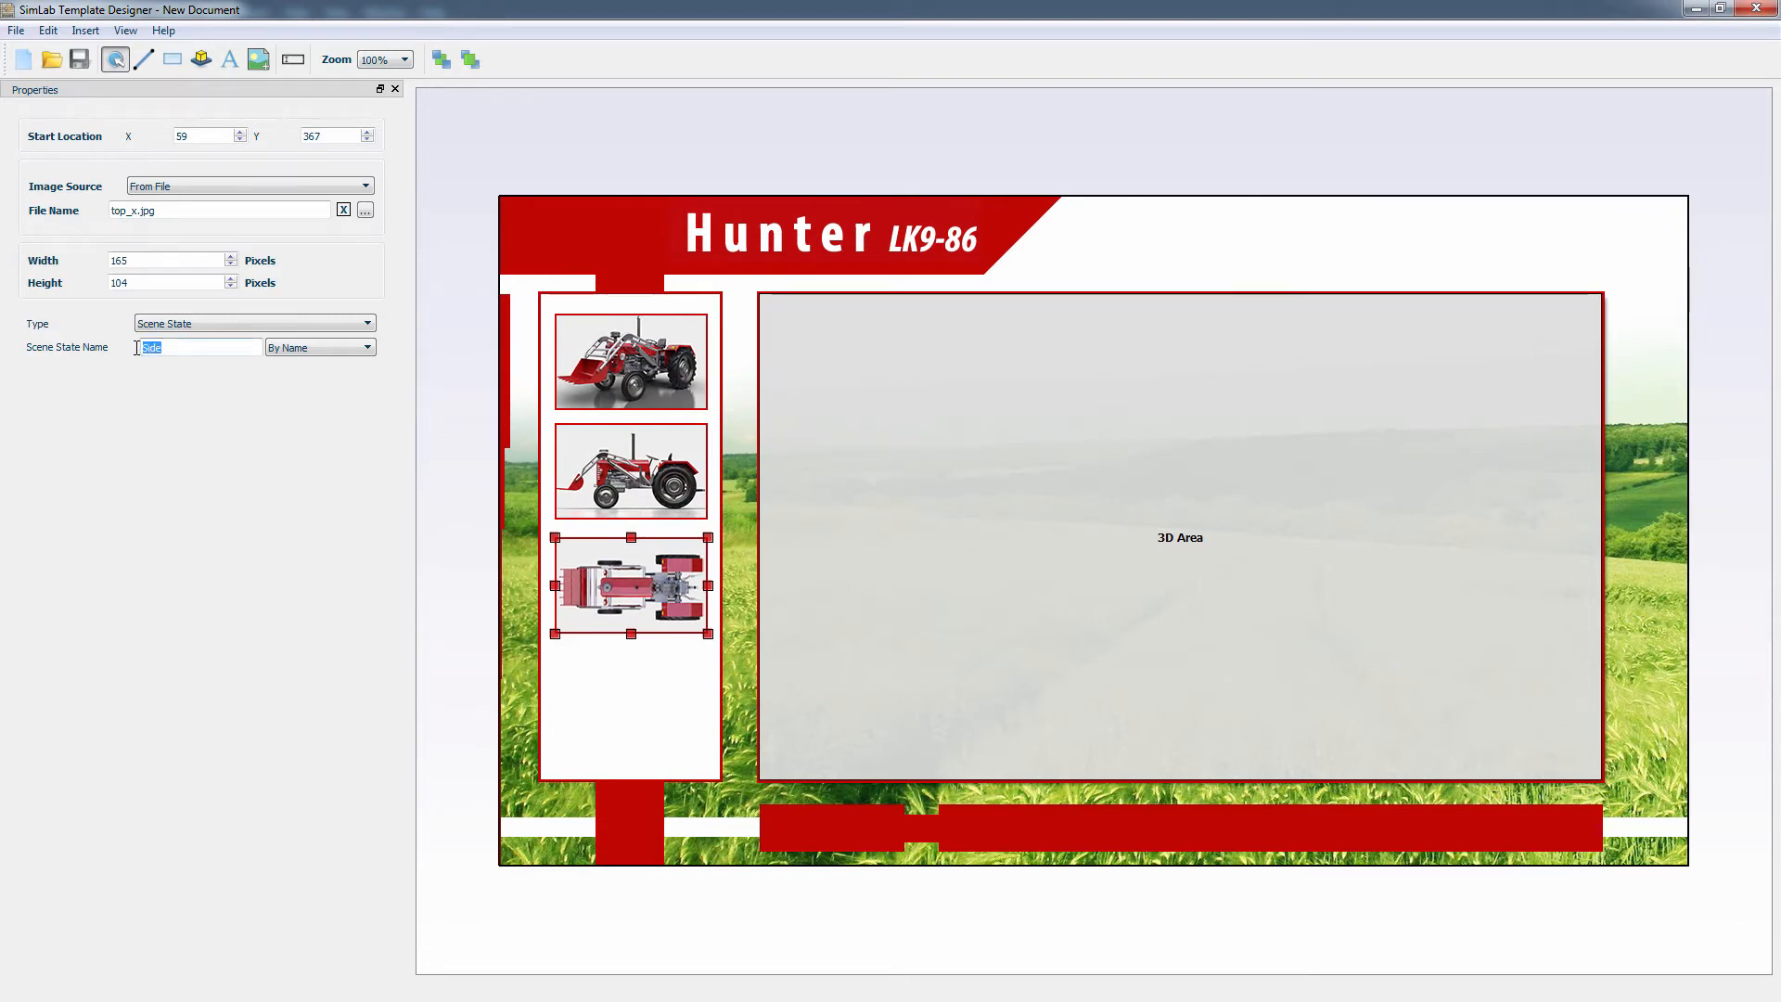
text(Top)
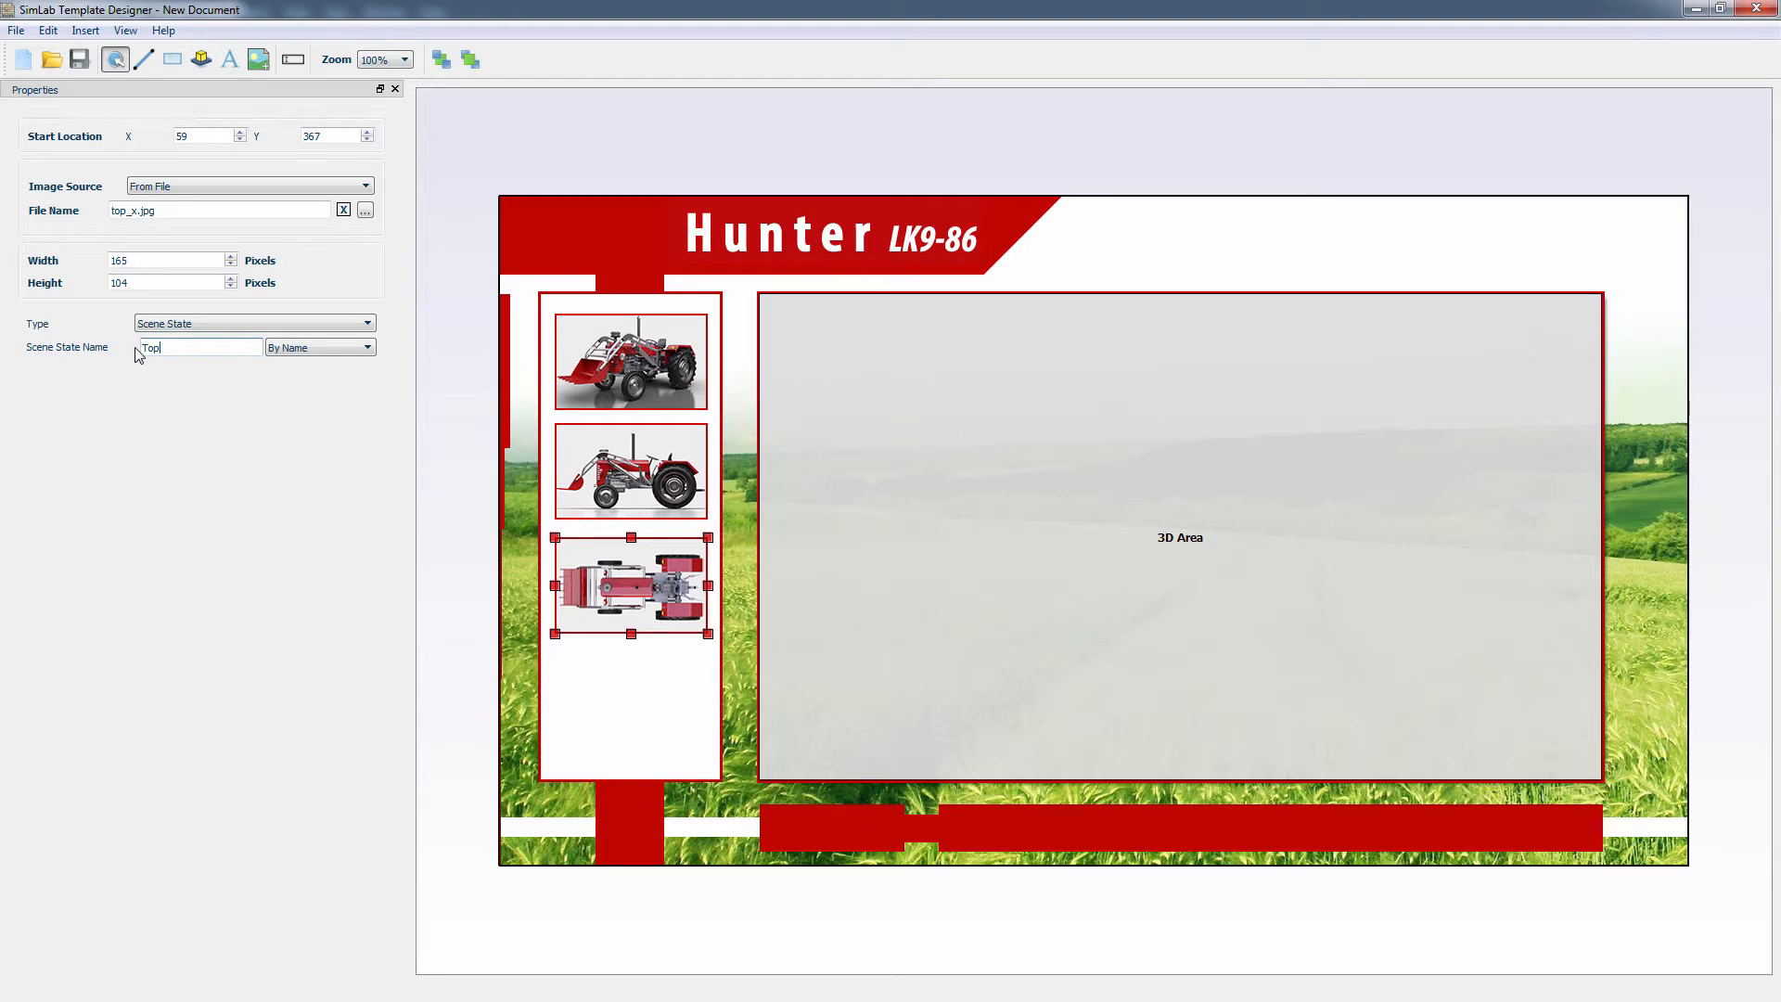
- Create a front-view image button at about Y 491 by duplicating the top-view one with front_x.jpg and the scene state name Front
ctrl+drag(626, 587, 626, 702)
key(Left)
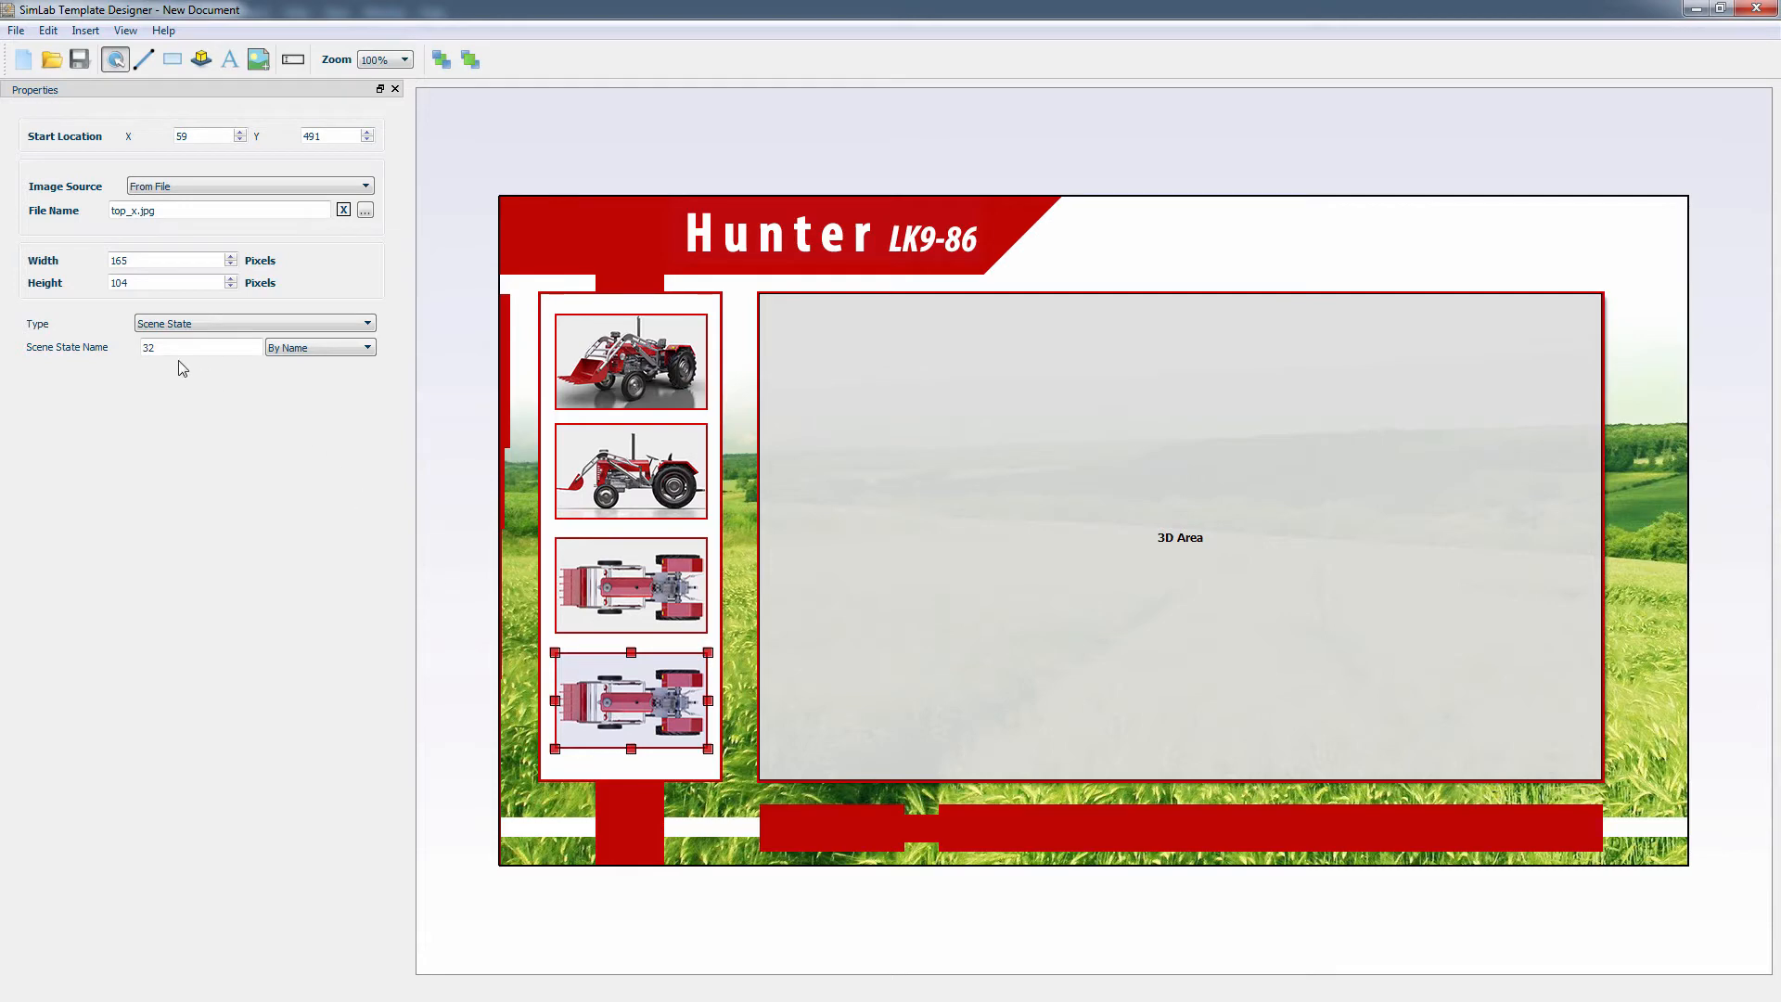
drag(174, 350, 141, 349)
text(ront)
double_click(608, 659)
double_click(843, 347)
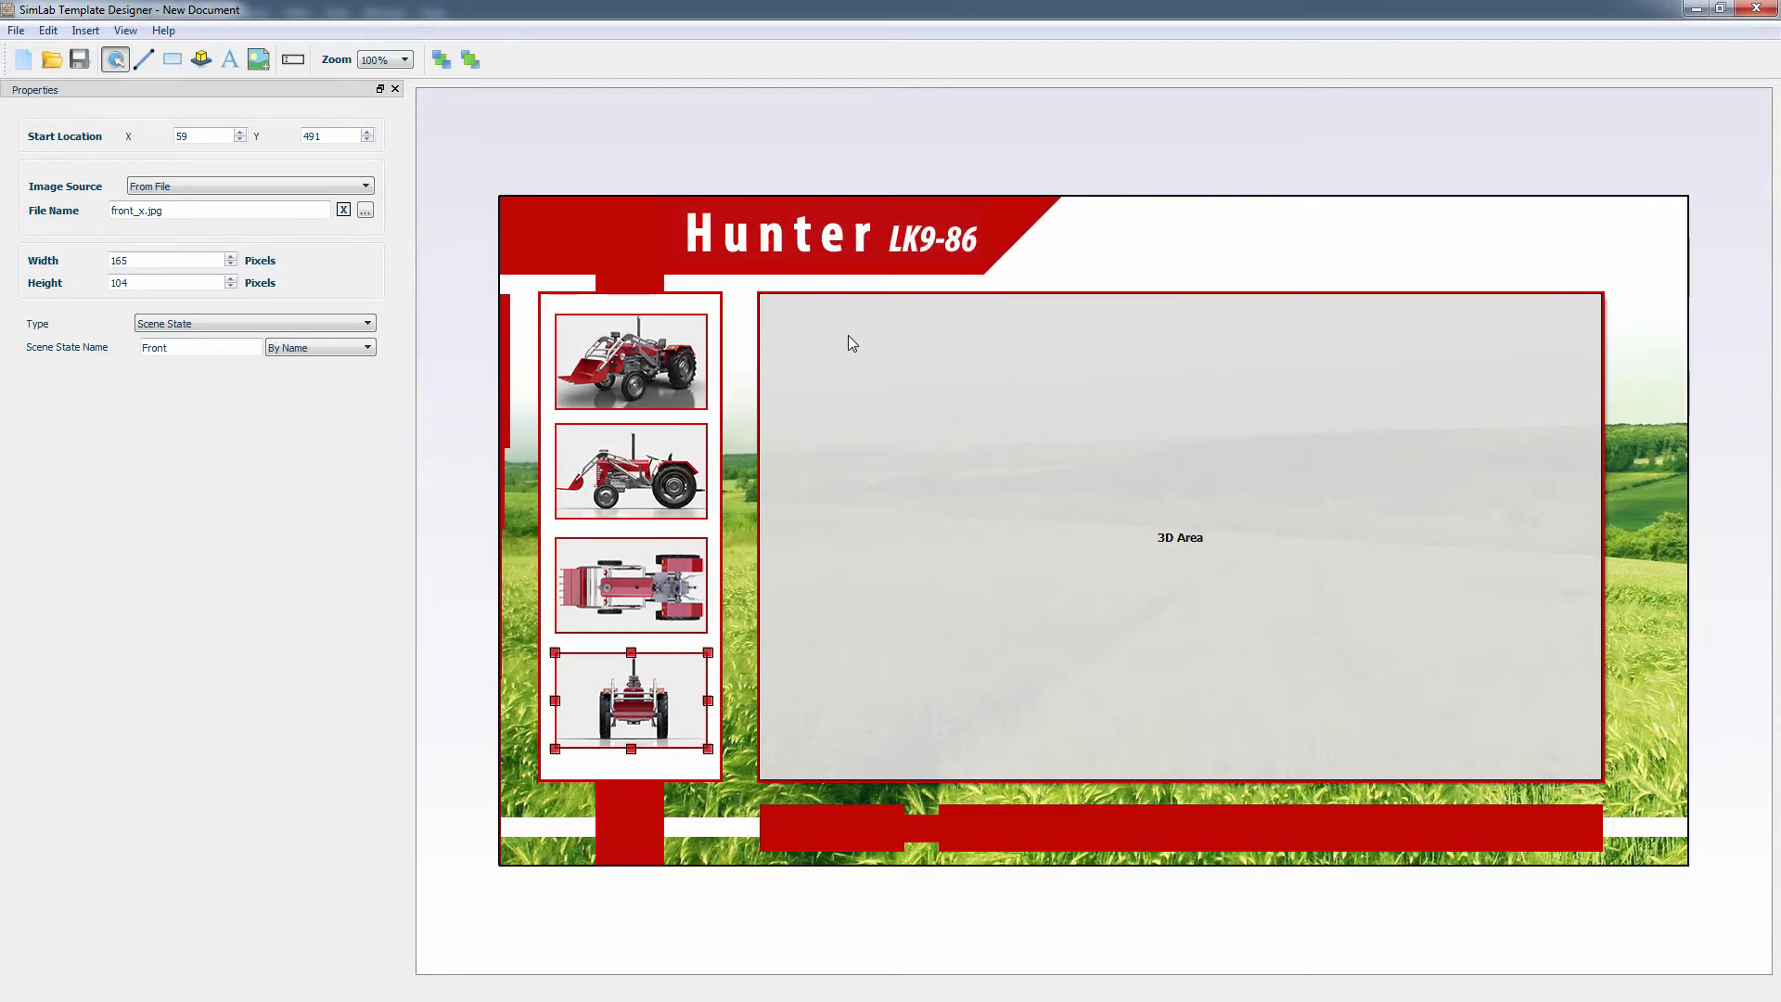
- Insert a text label reading Dimensions in the small red bar below the 3D area, at about X 303, Y 679
click(1058, 268)
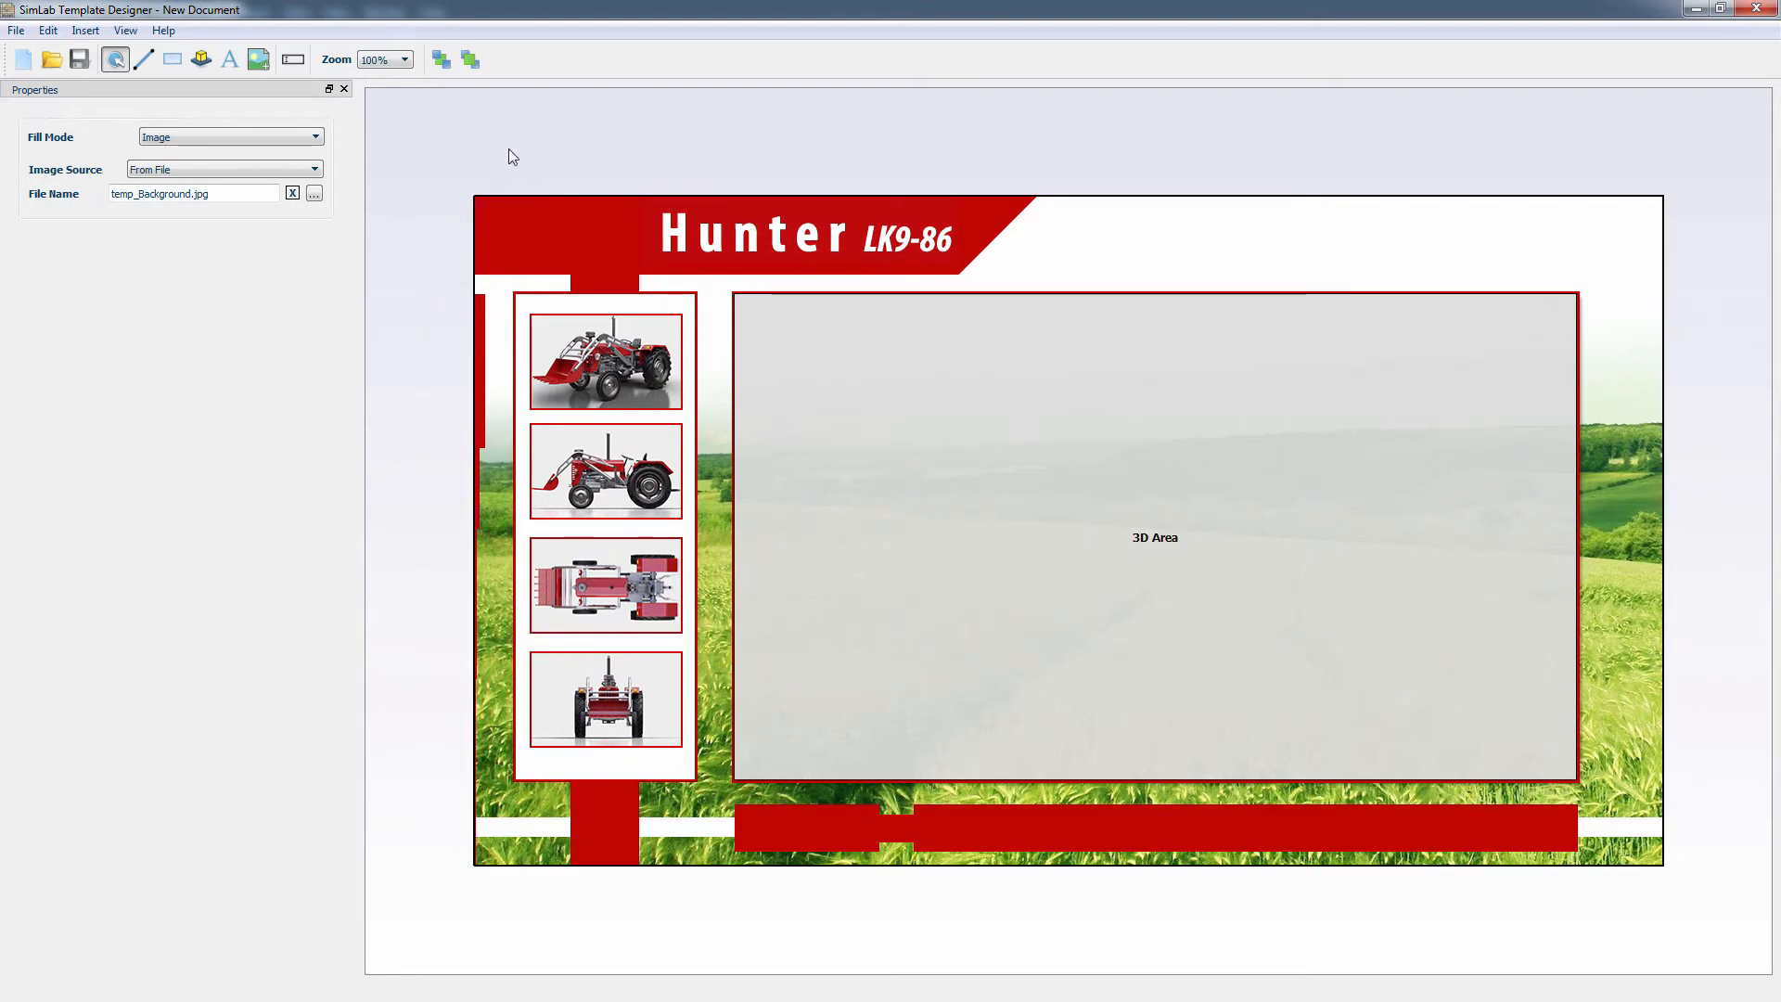
click(231, 64)
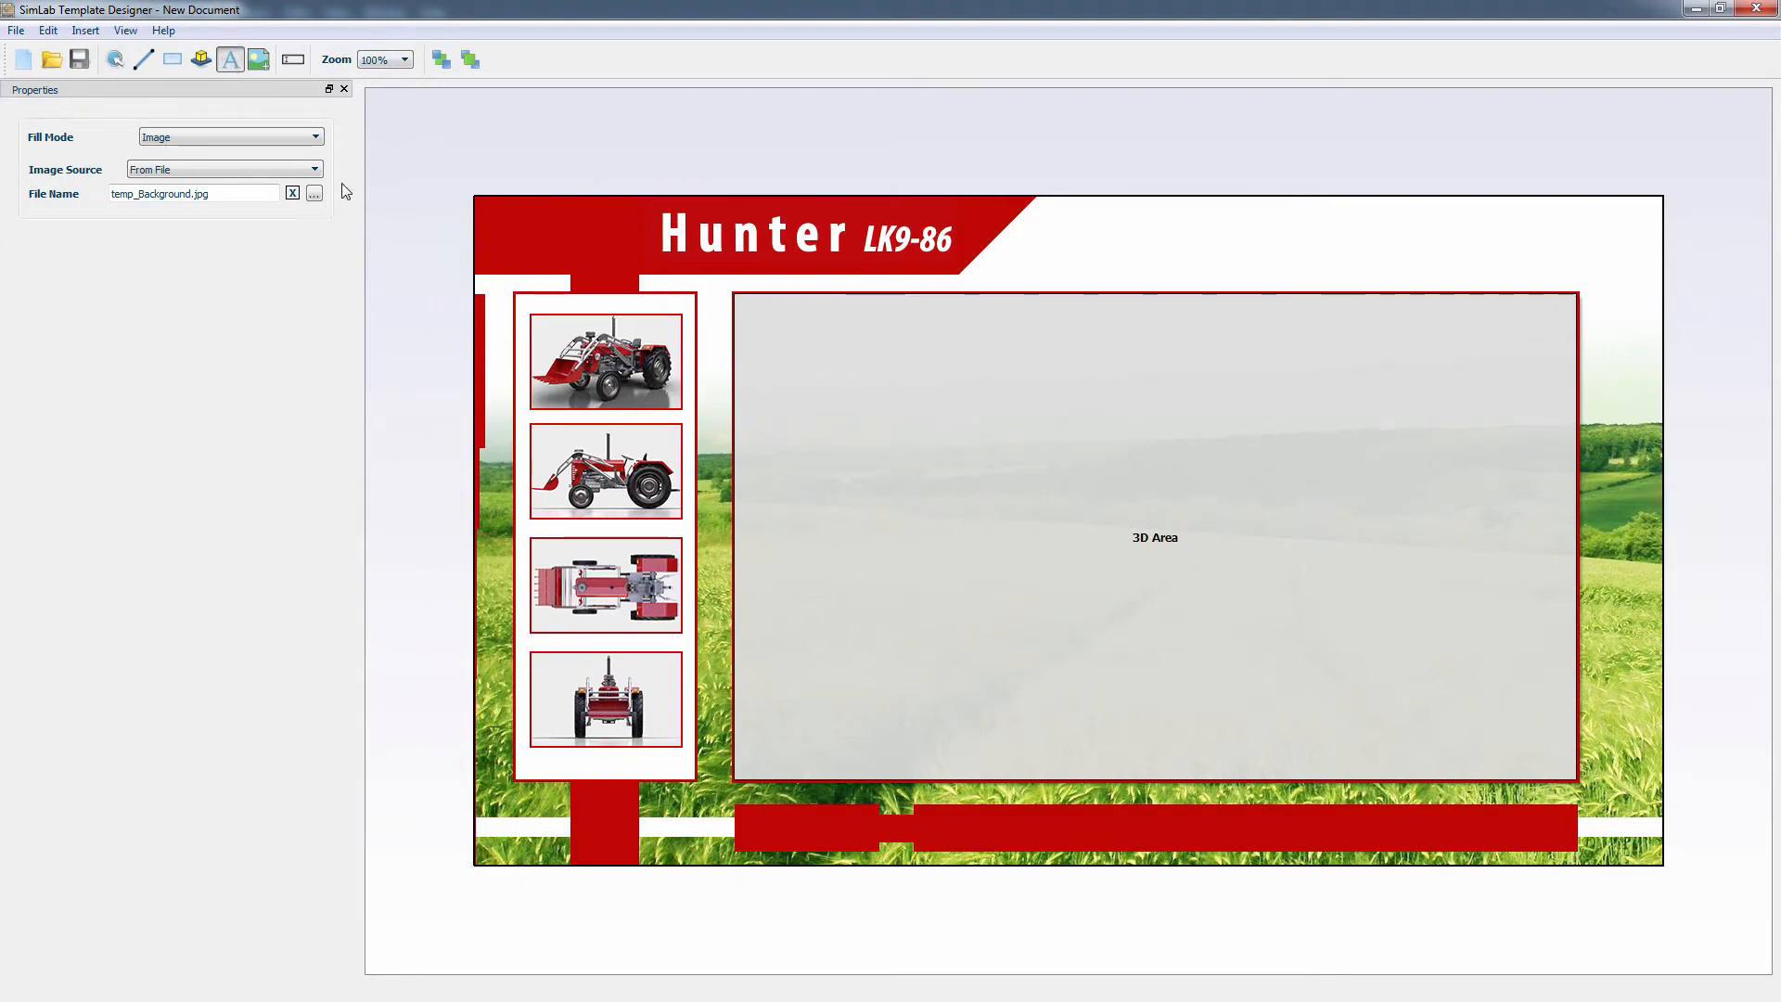
click(757, 833)
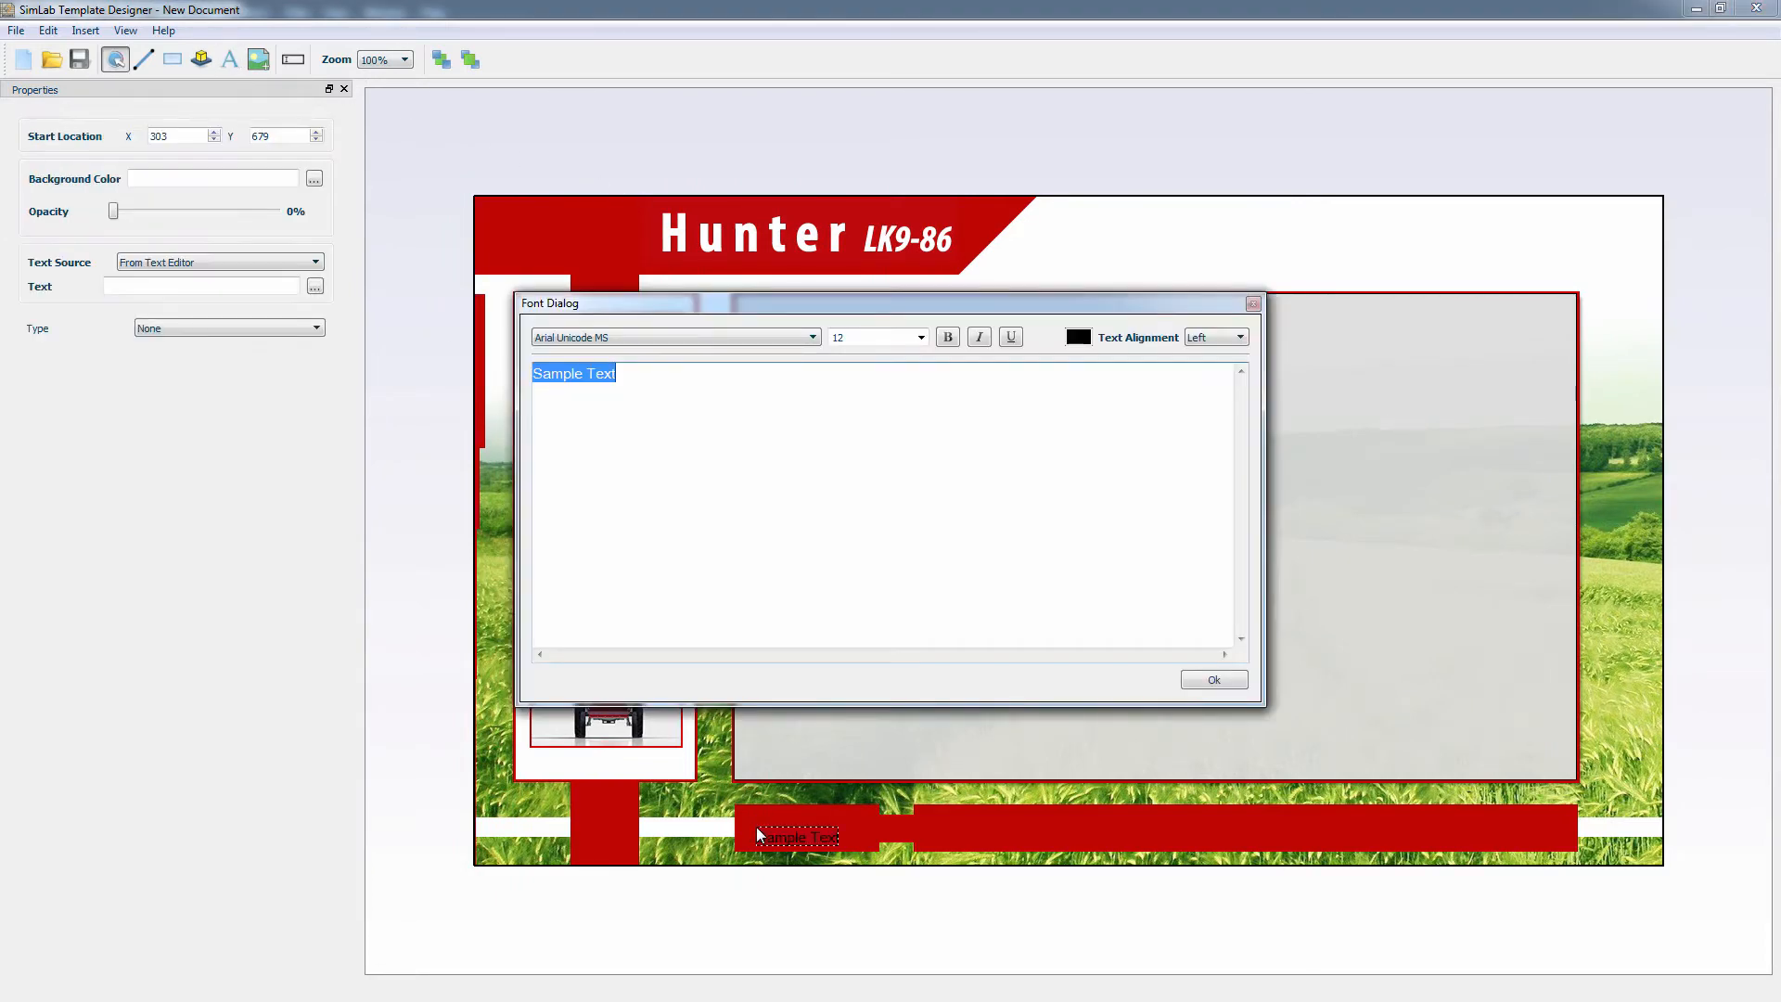
text(Dimensions)
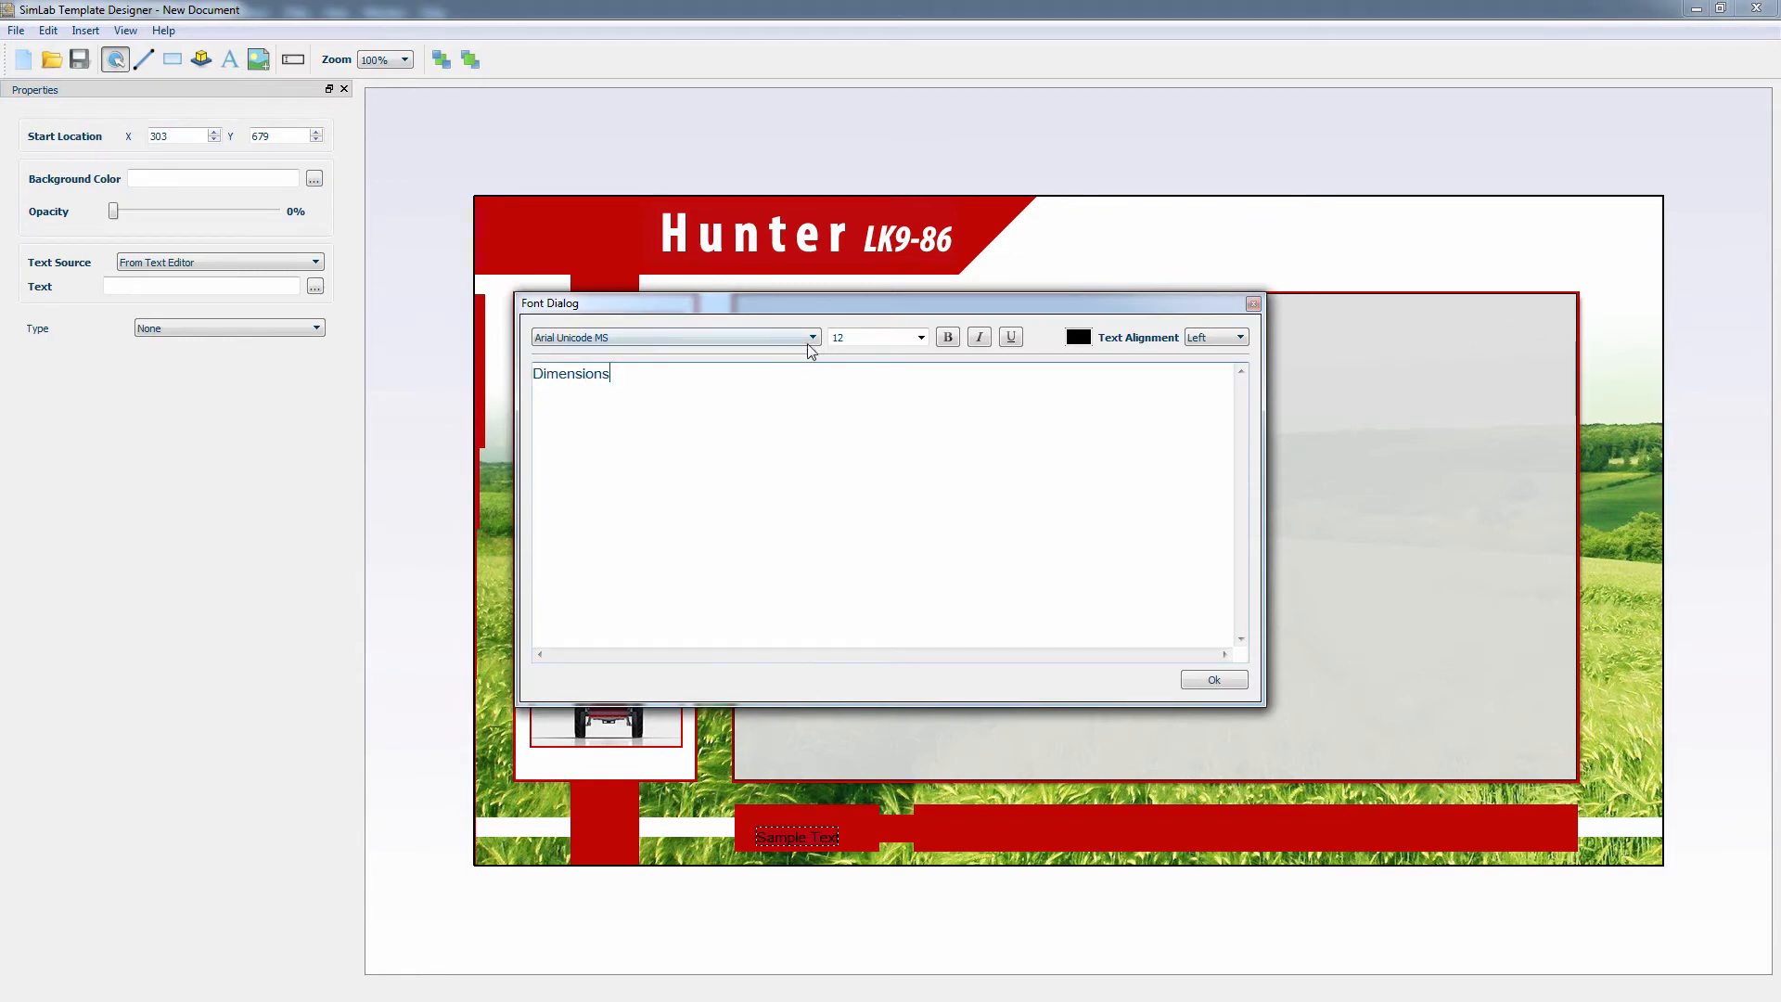
- Format the Dimensions text in Segoe UI, size 20, with white color (#ffffff)
key(ctrl+a)
click(811, 337)
drag(812, 362, 812, 402)
scroll(797, 399, down, 20)
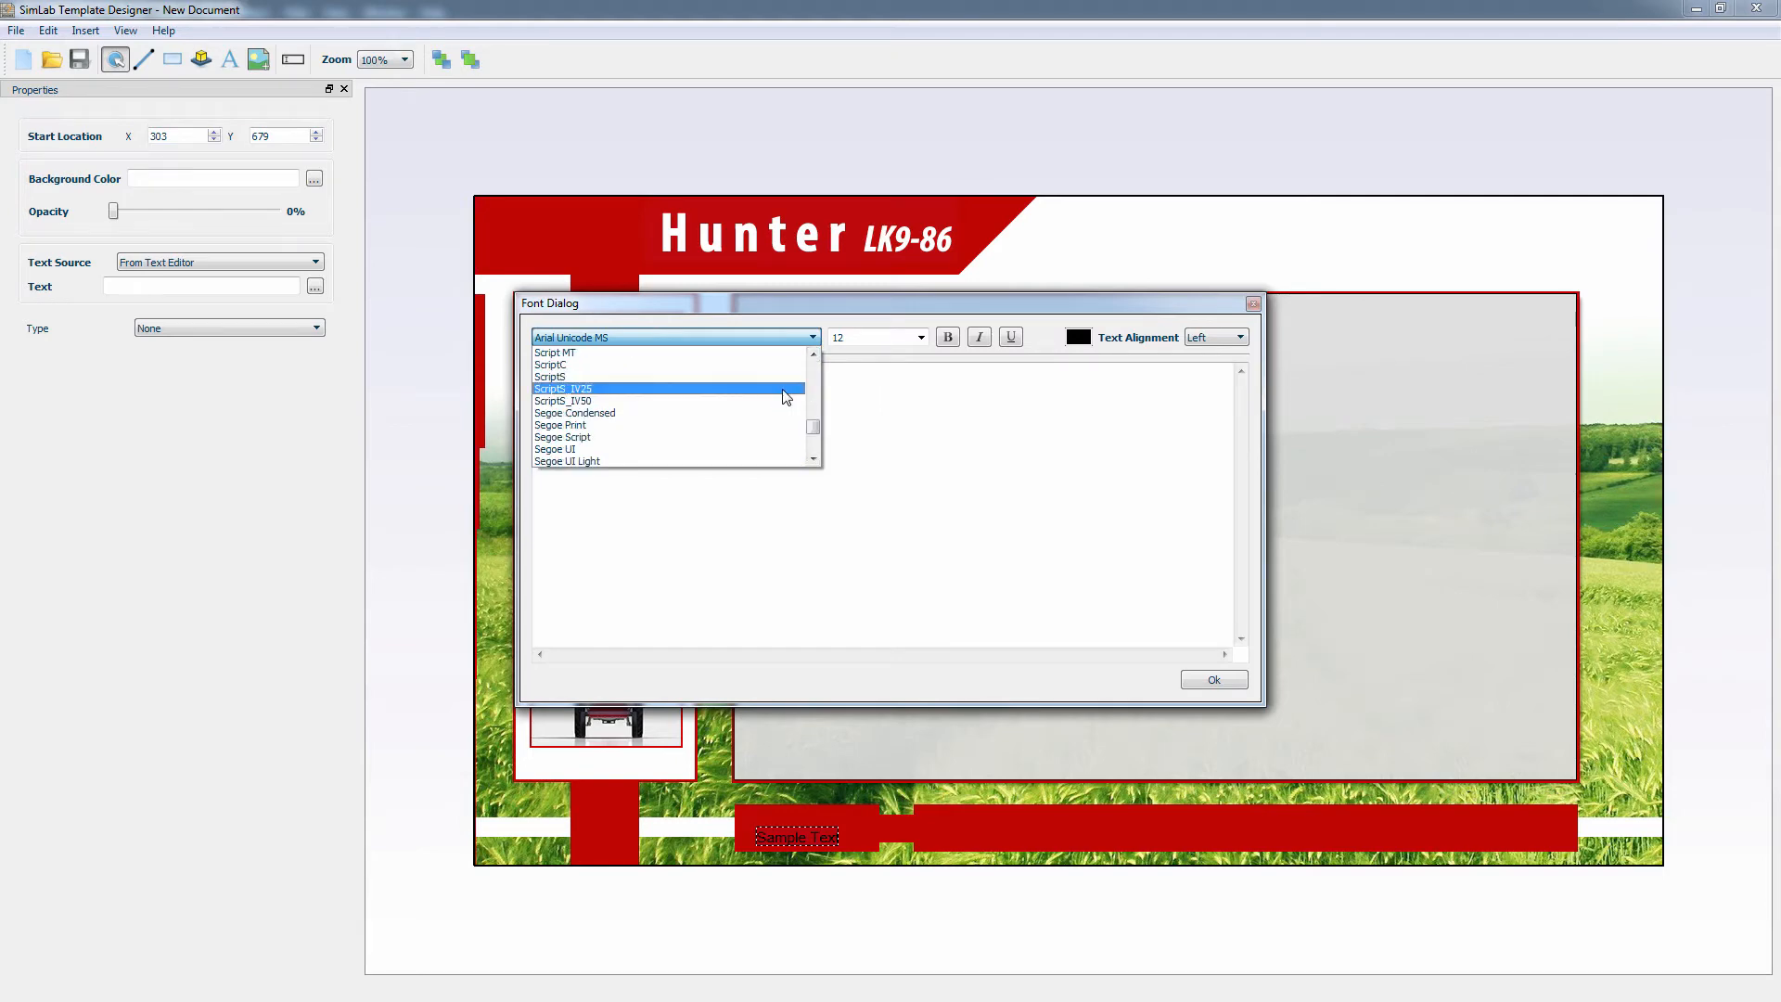
click(766, 453)
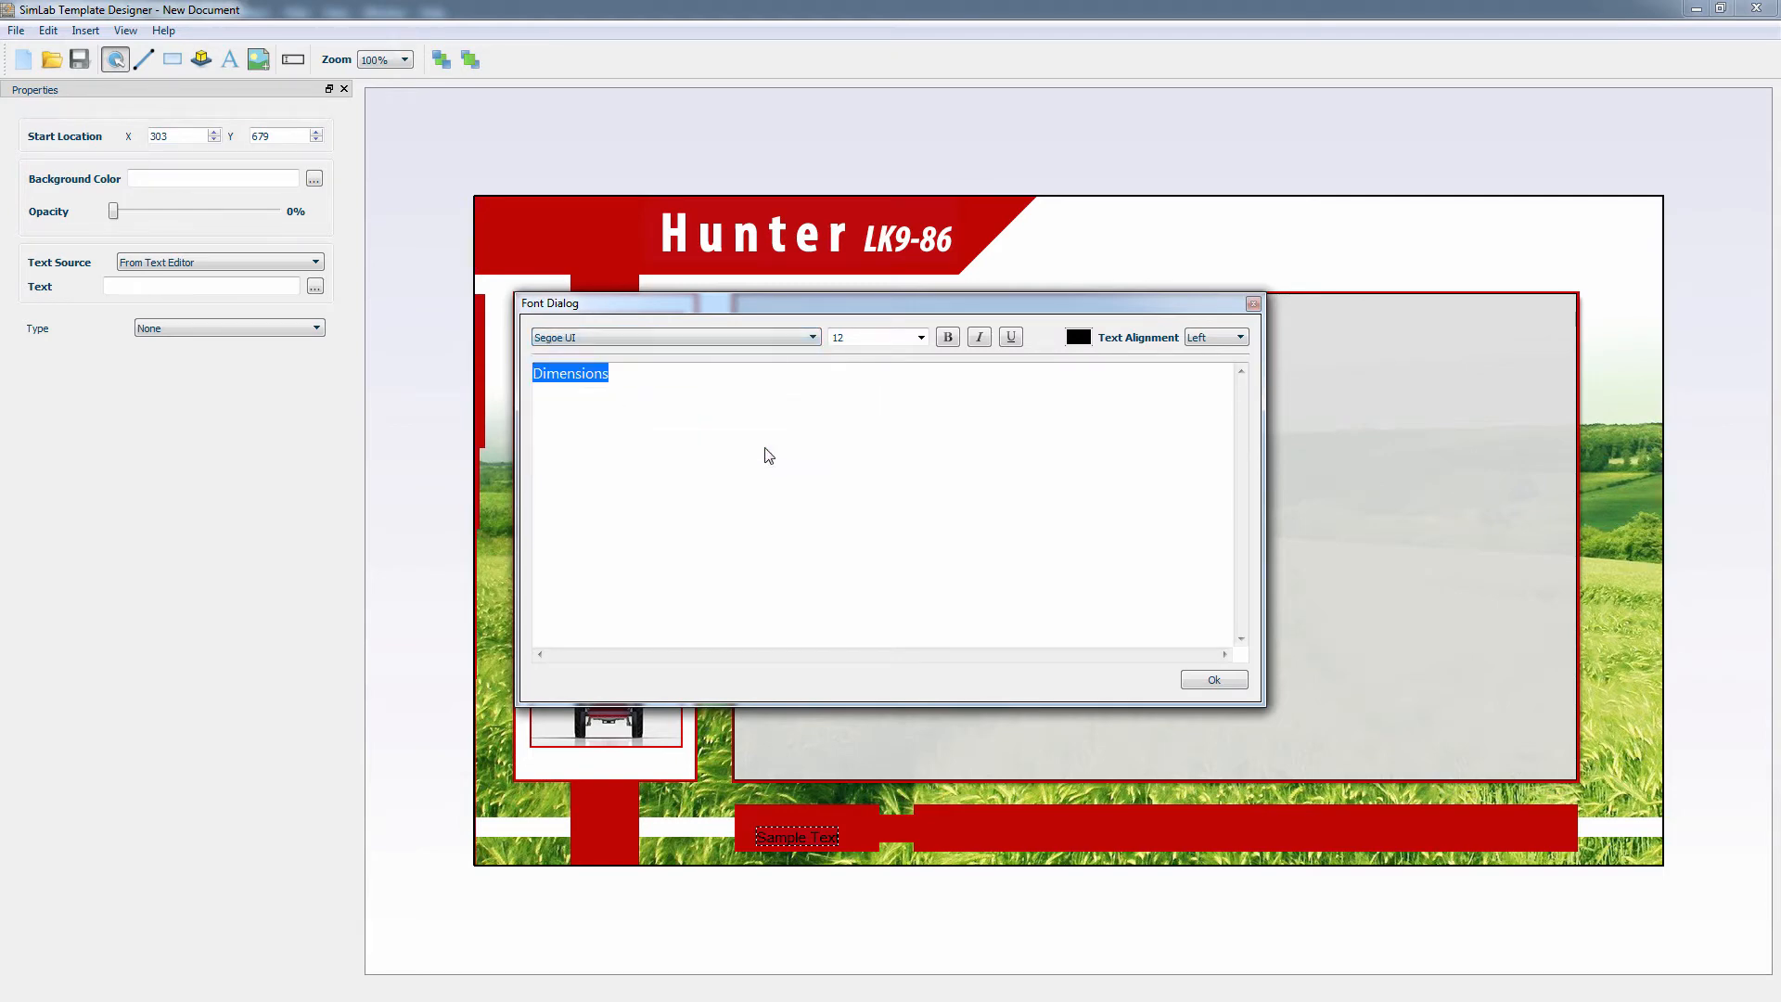
double_click(846, 337)
text(20)
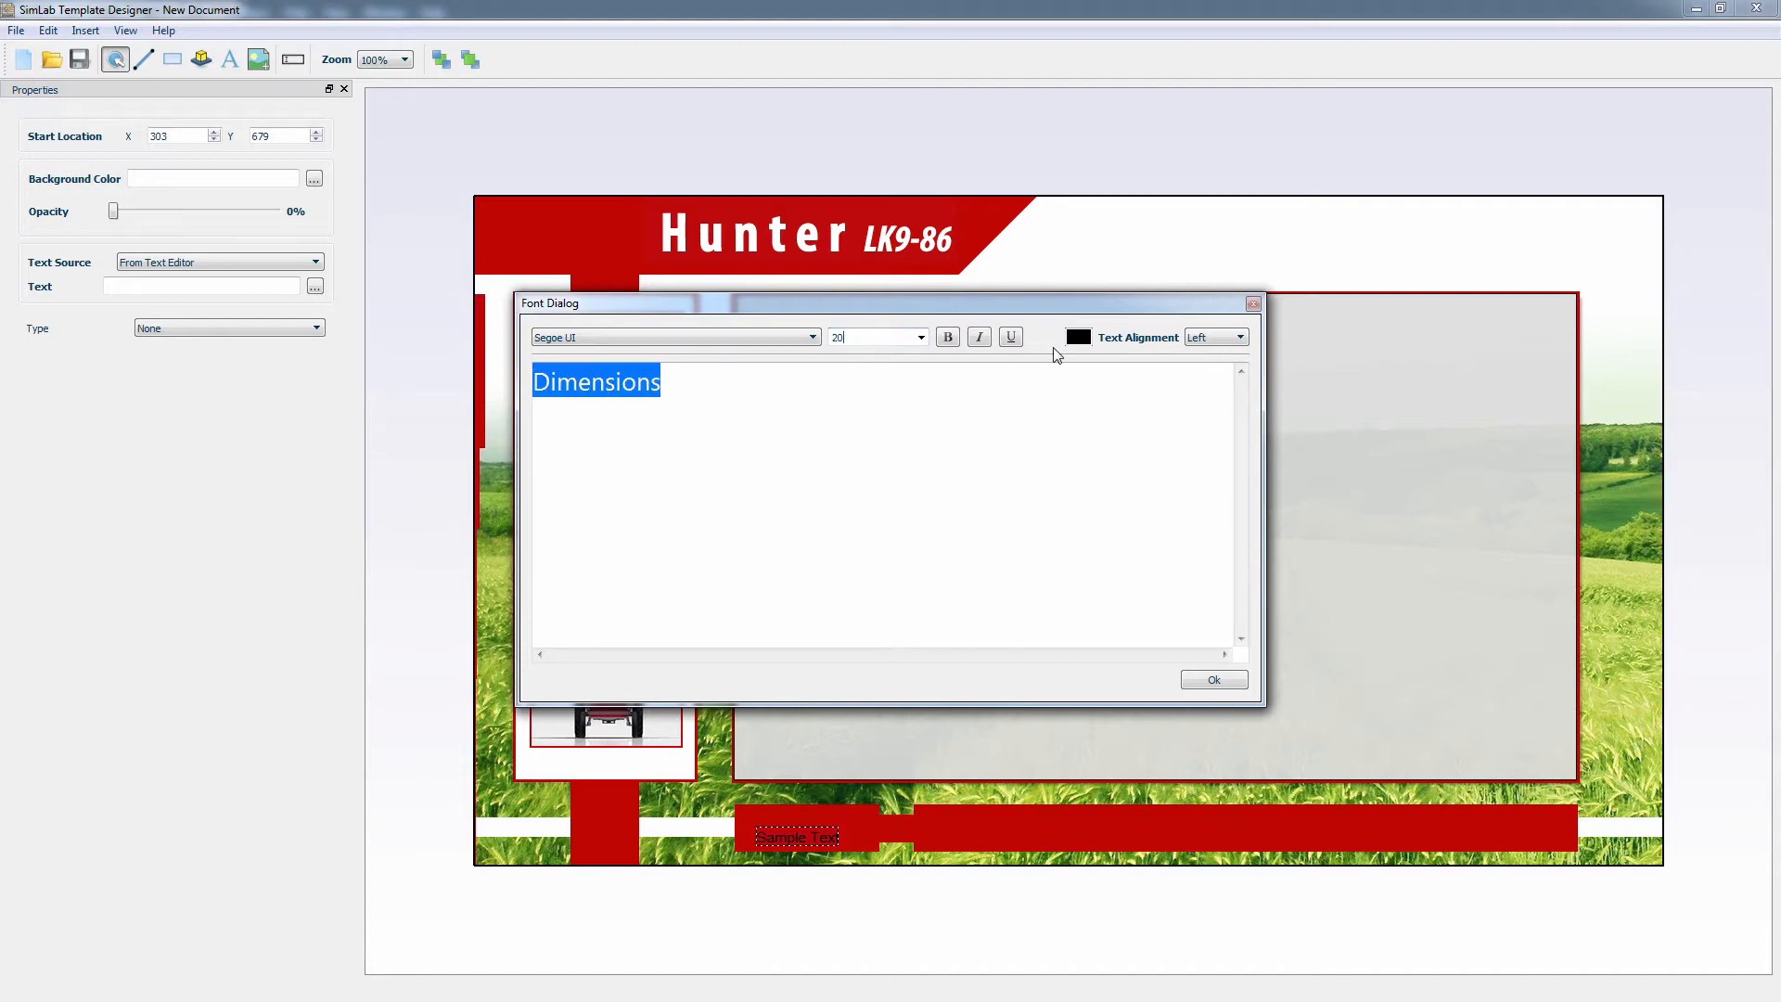
click(1075, 337)
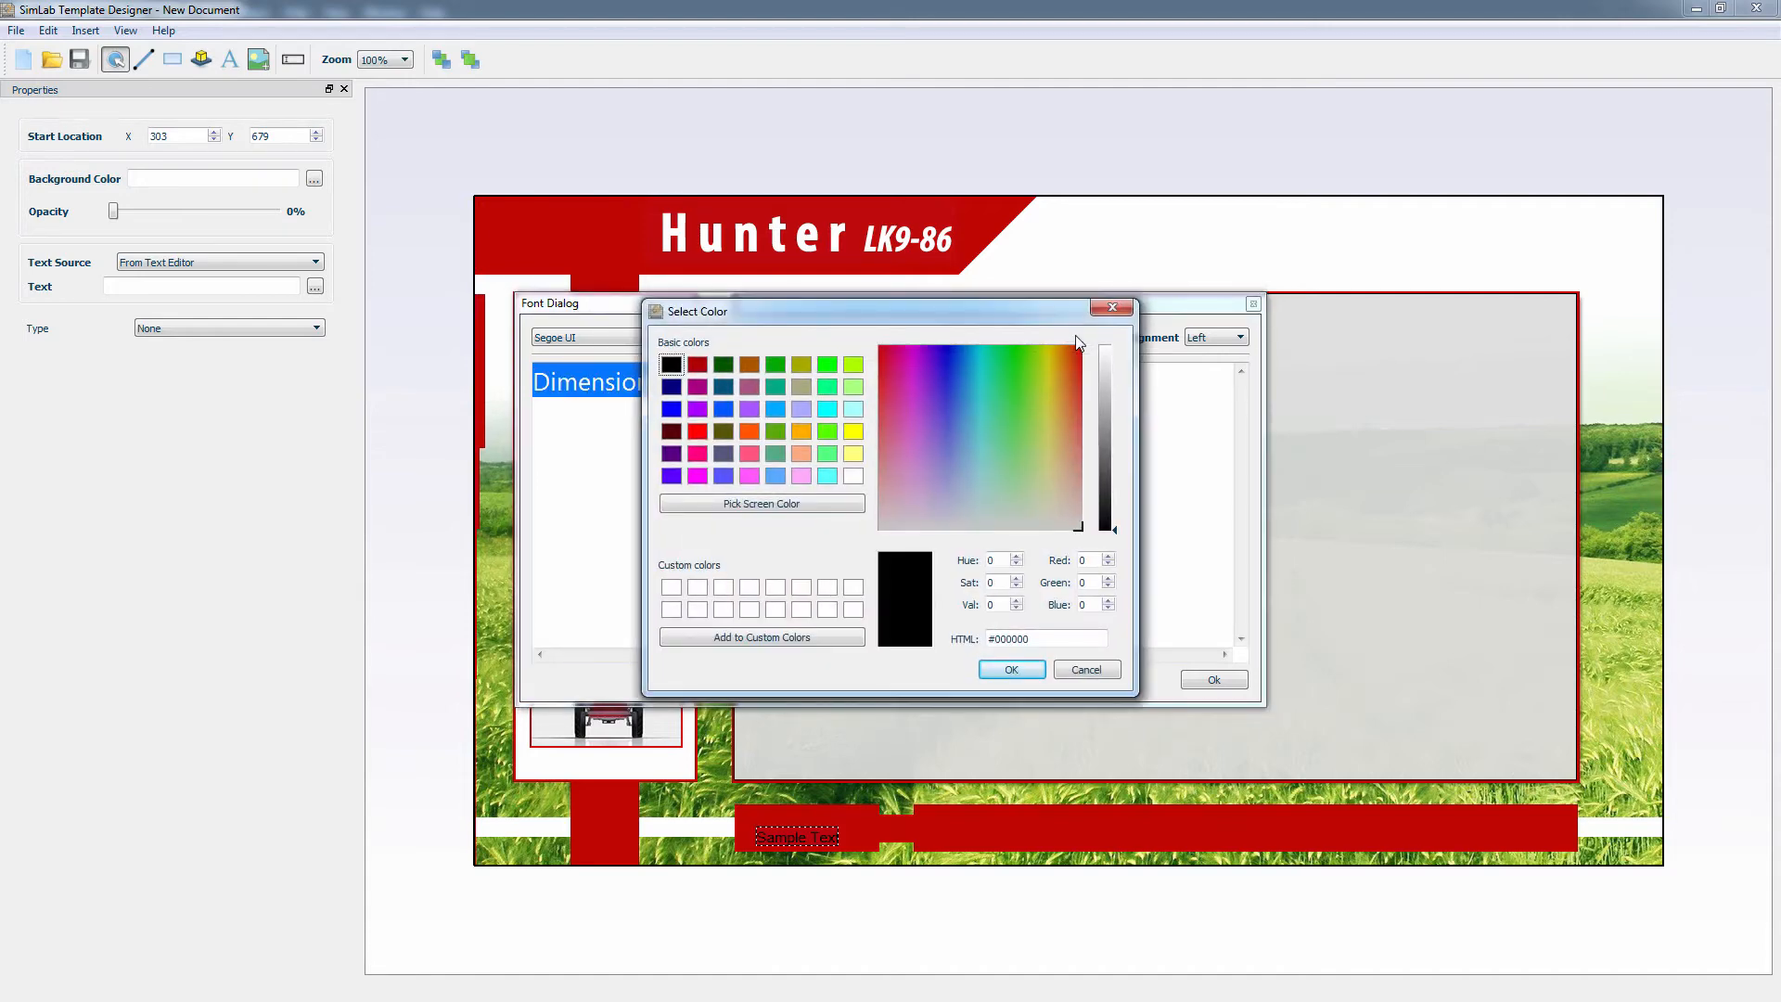
drag(1100, 356, 1105, 341)
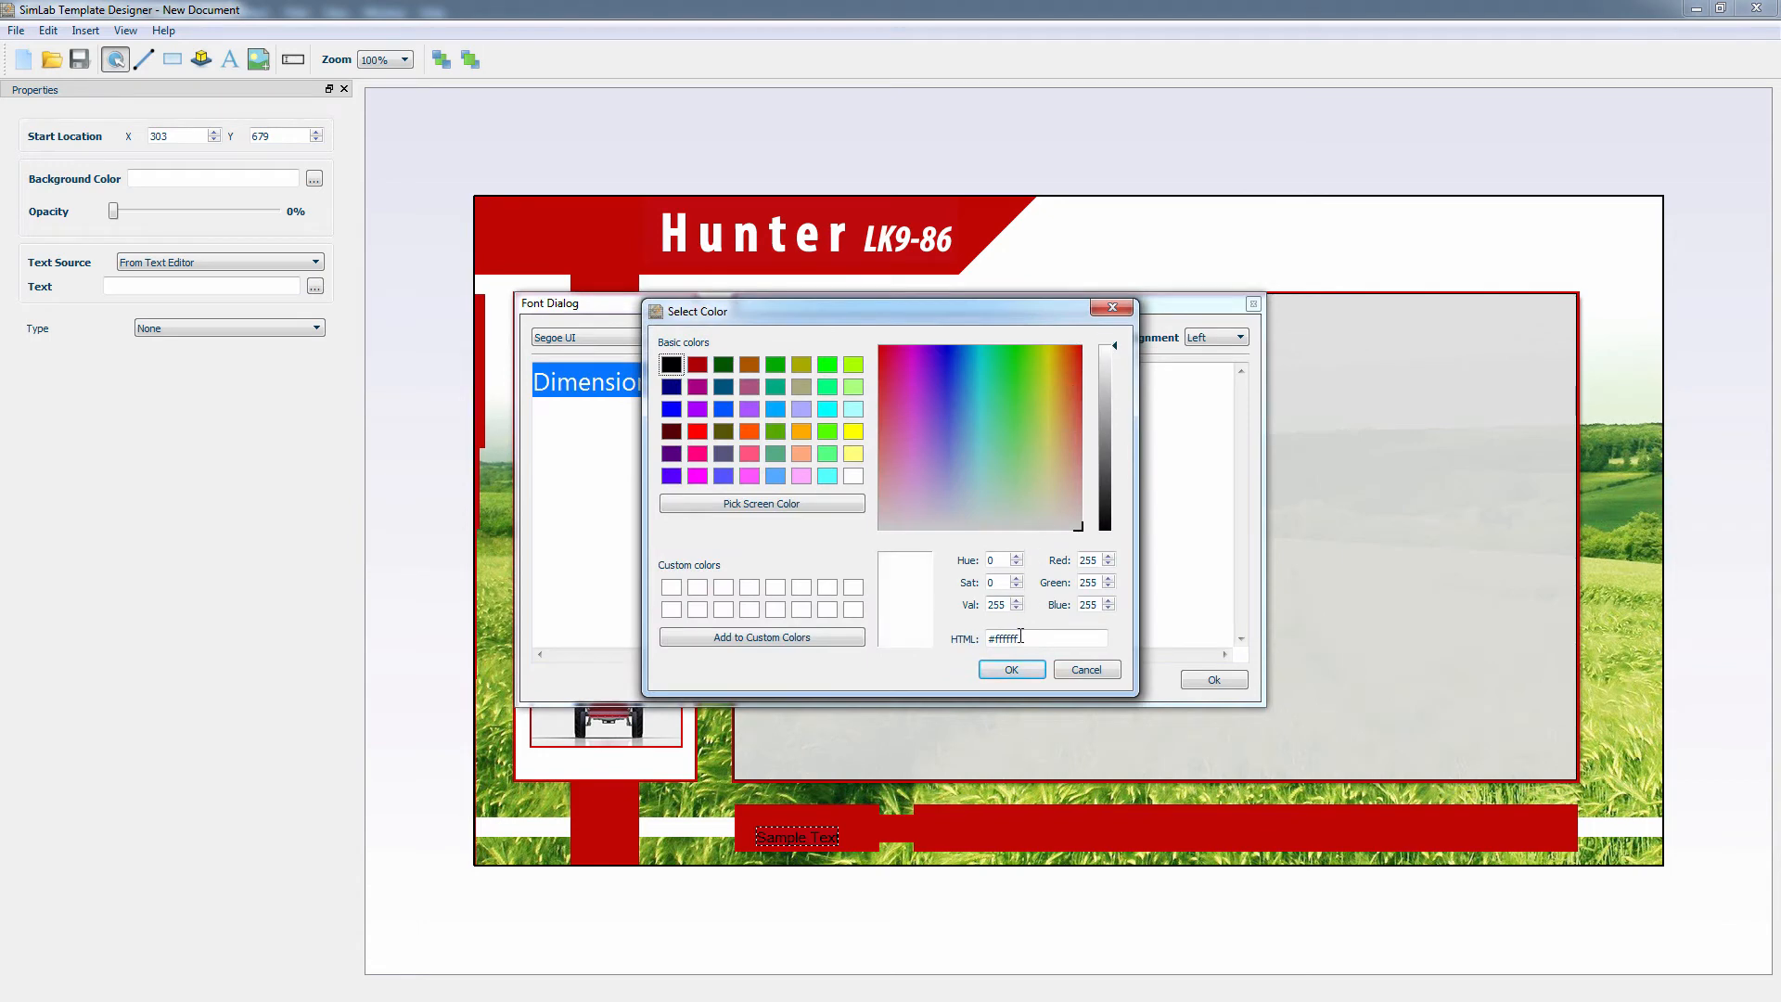
click(1012, 669)
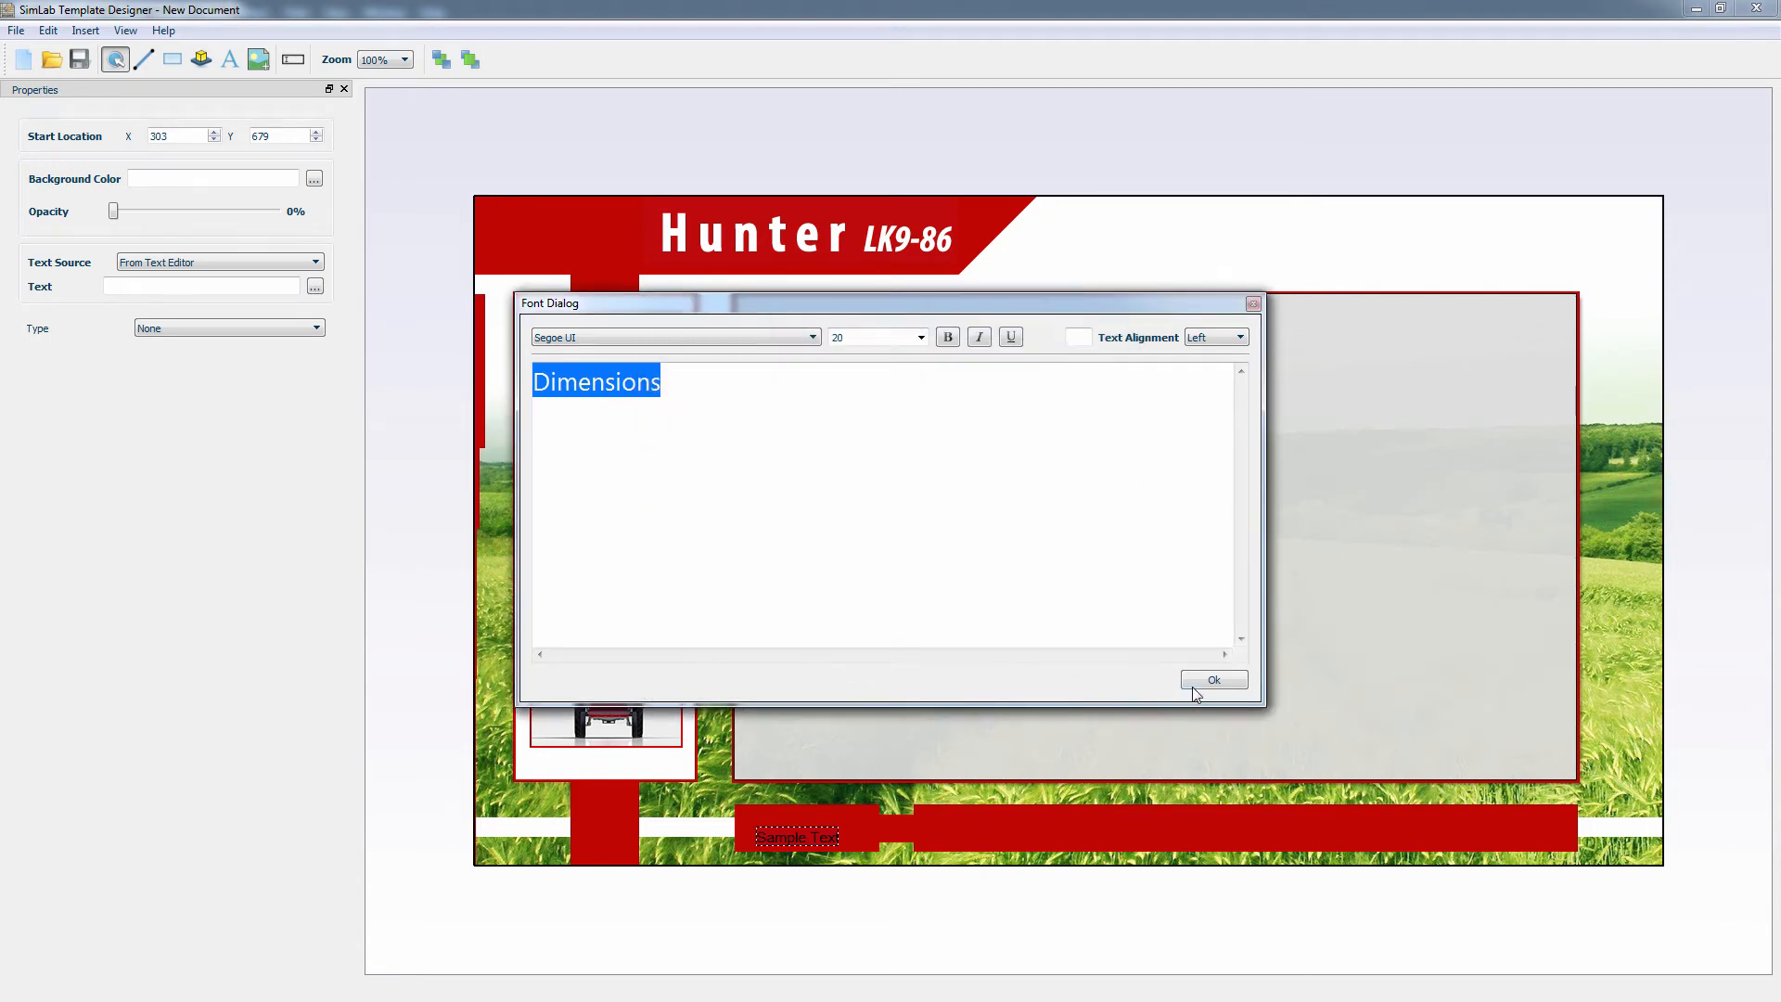
click(1197, 687)
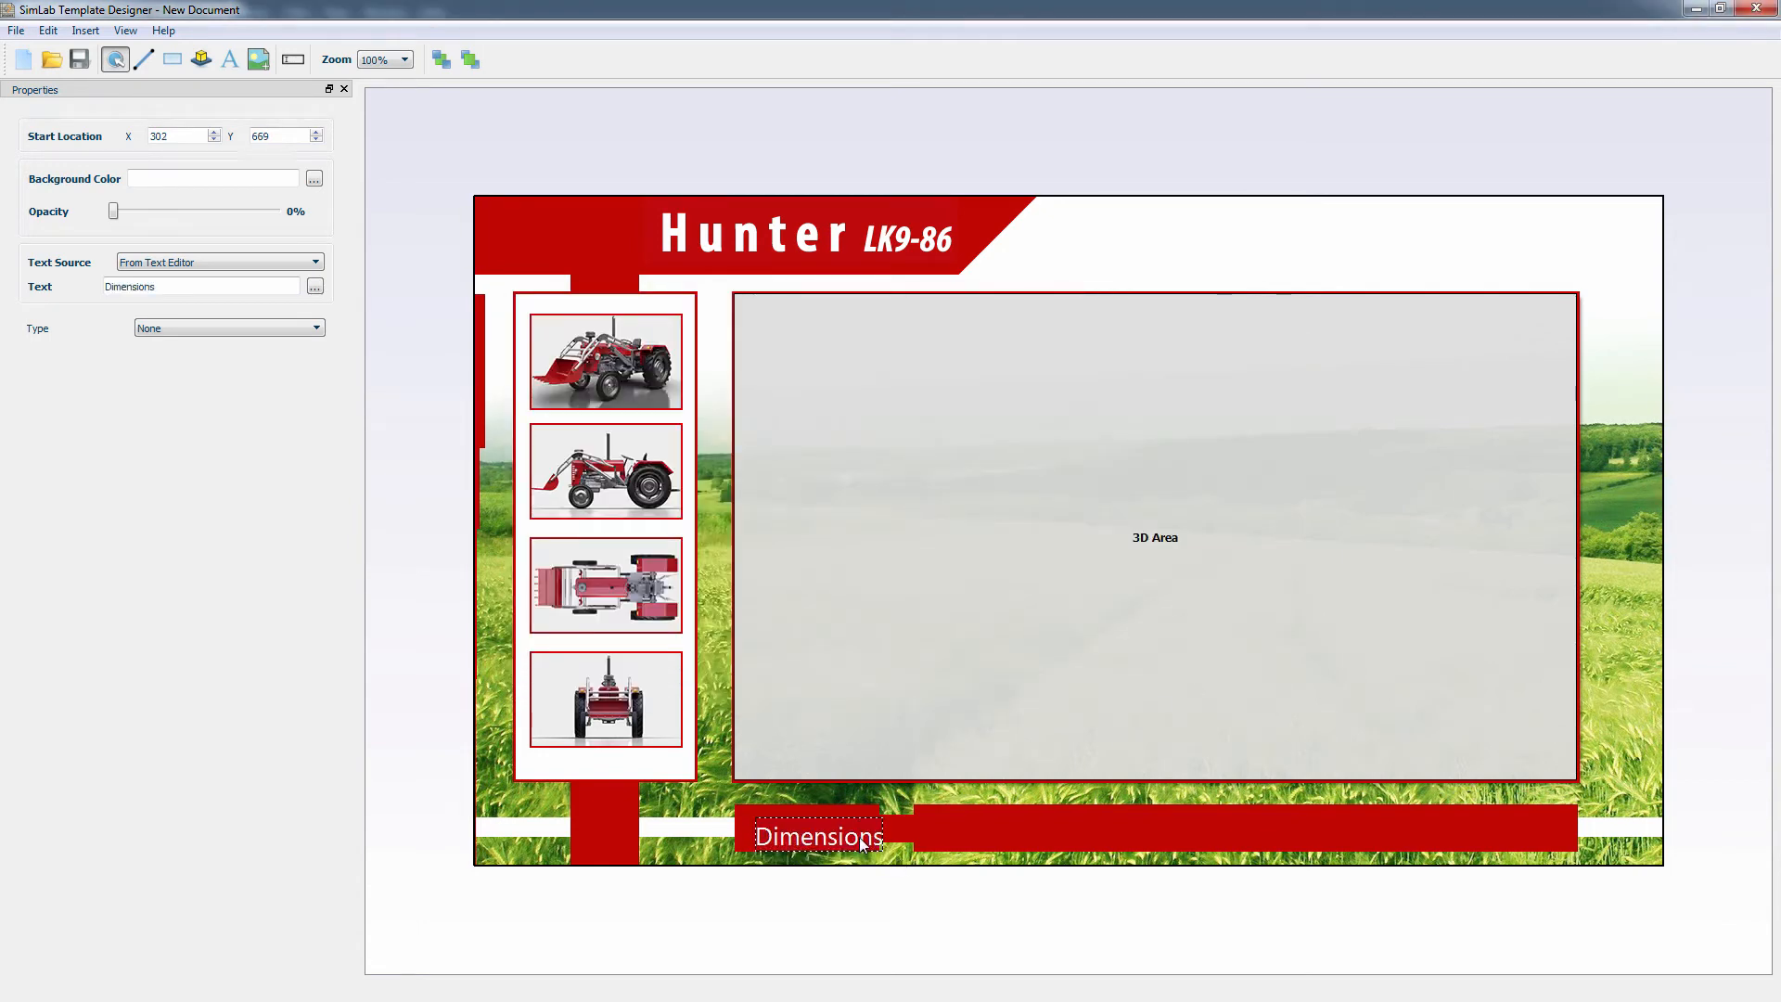
- Duplicate the Dimensions label into the long red bar at about X 488, Y 660 and change the copy's text to Enable
drag(861, 838, 991, 837)
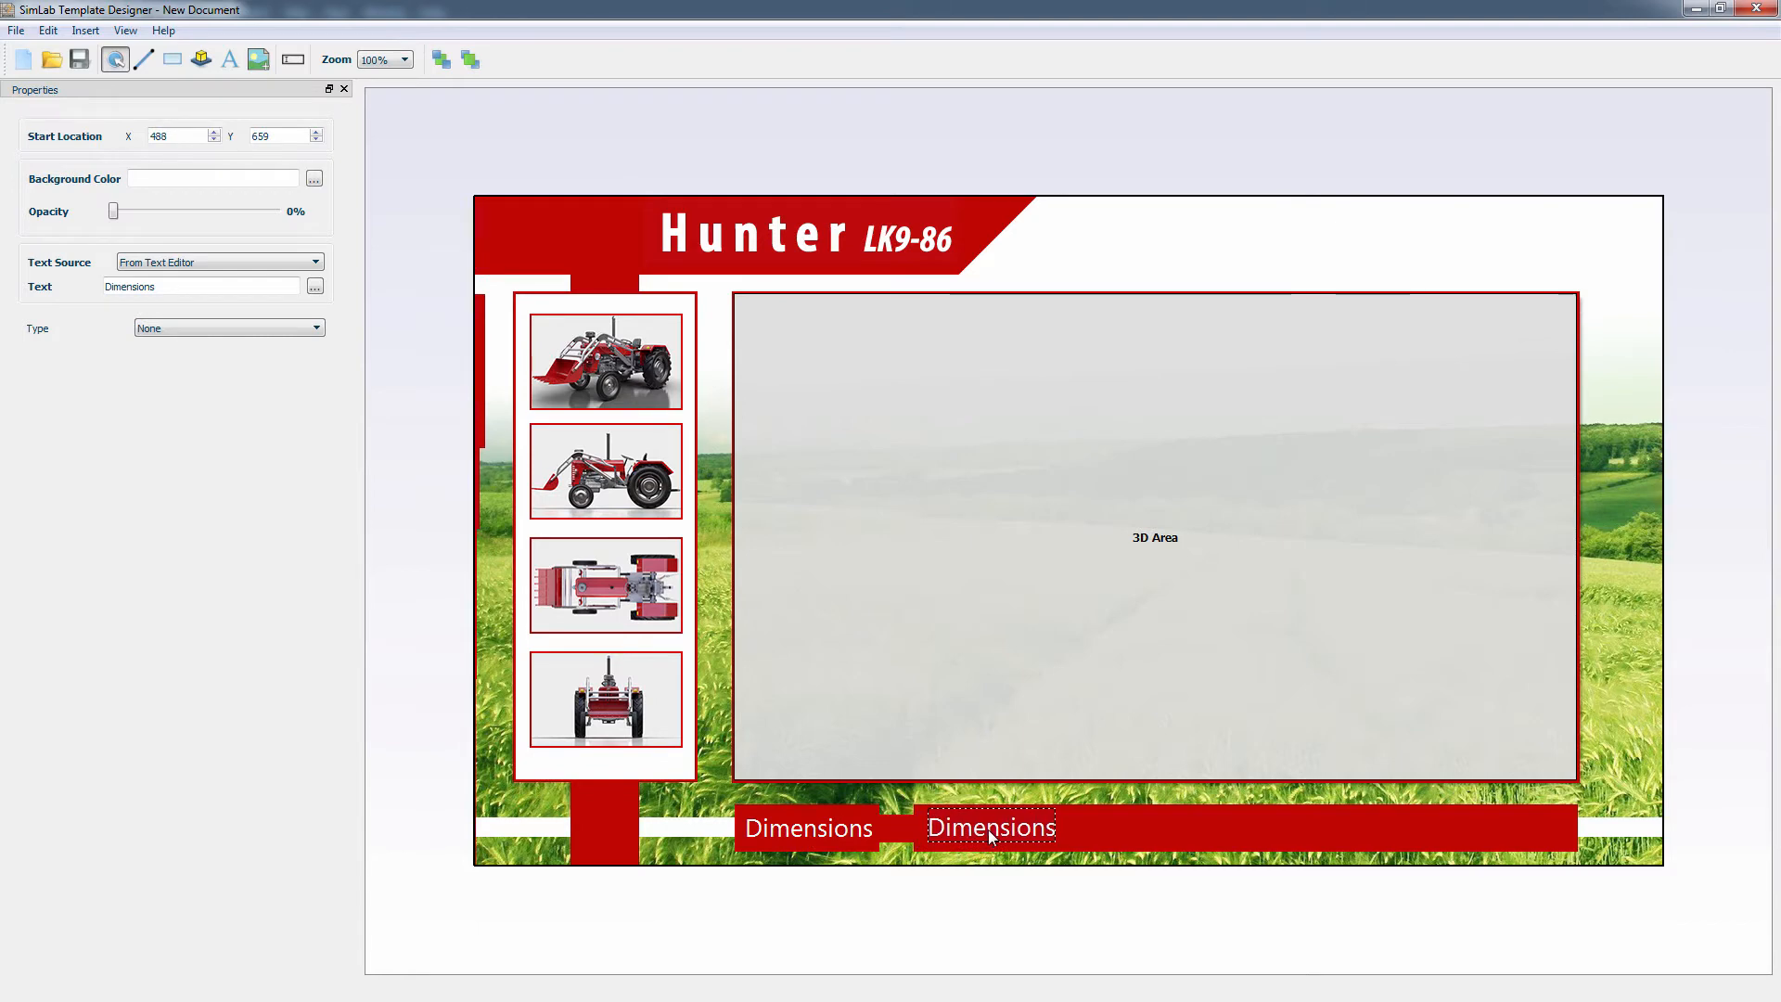
double_click(989, 836)
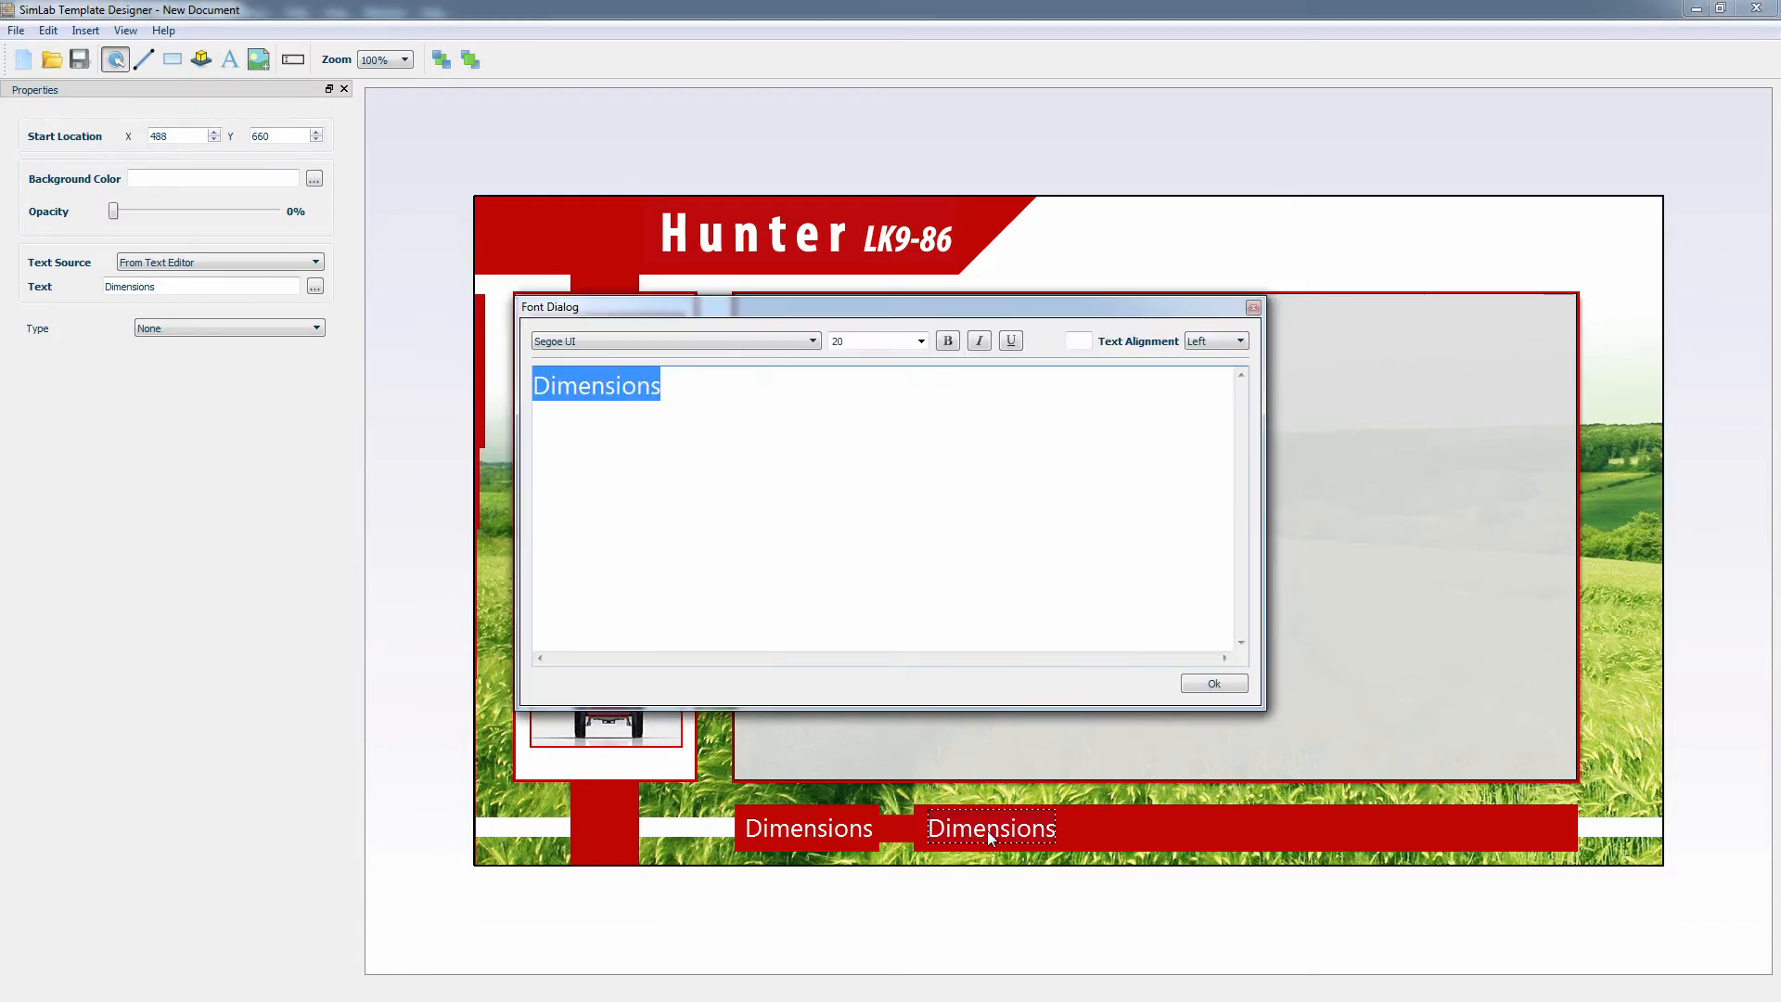
text(3500 x)
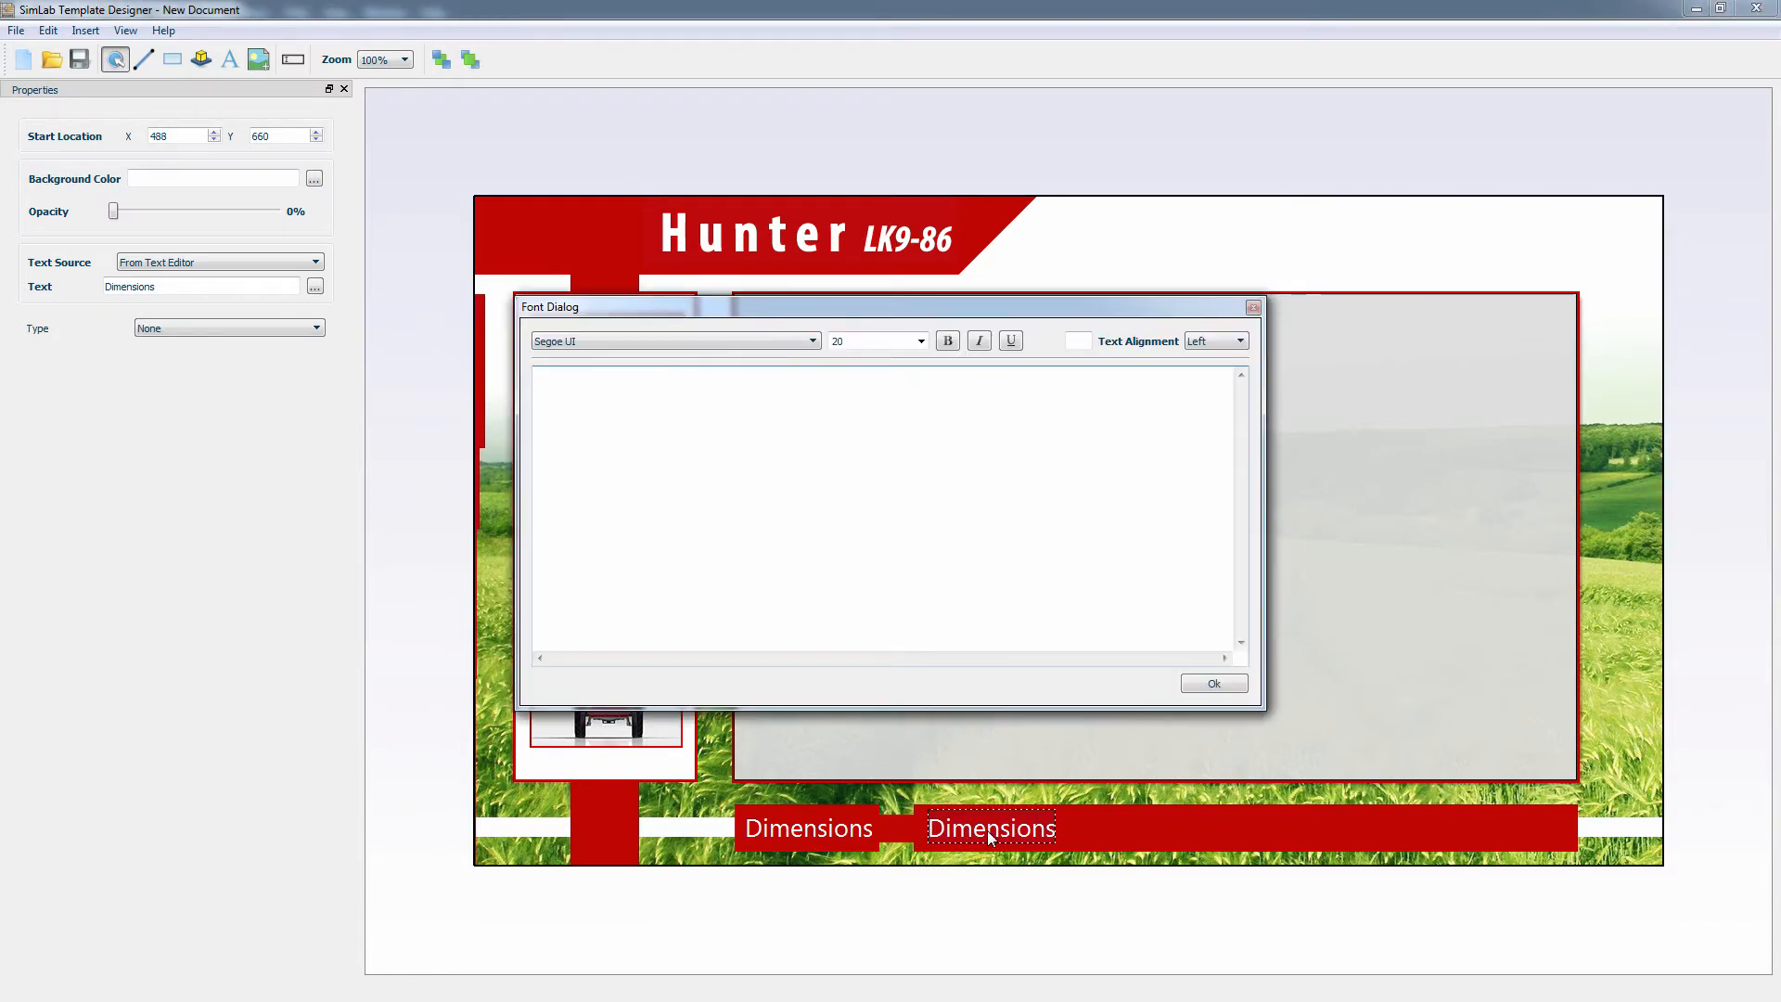
click(1206, 684)
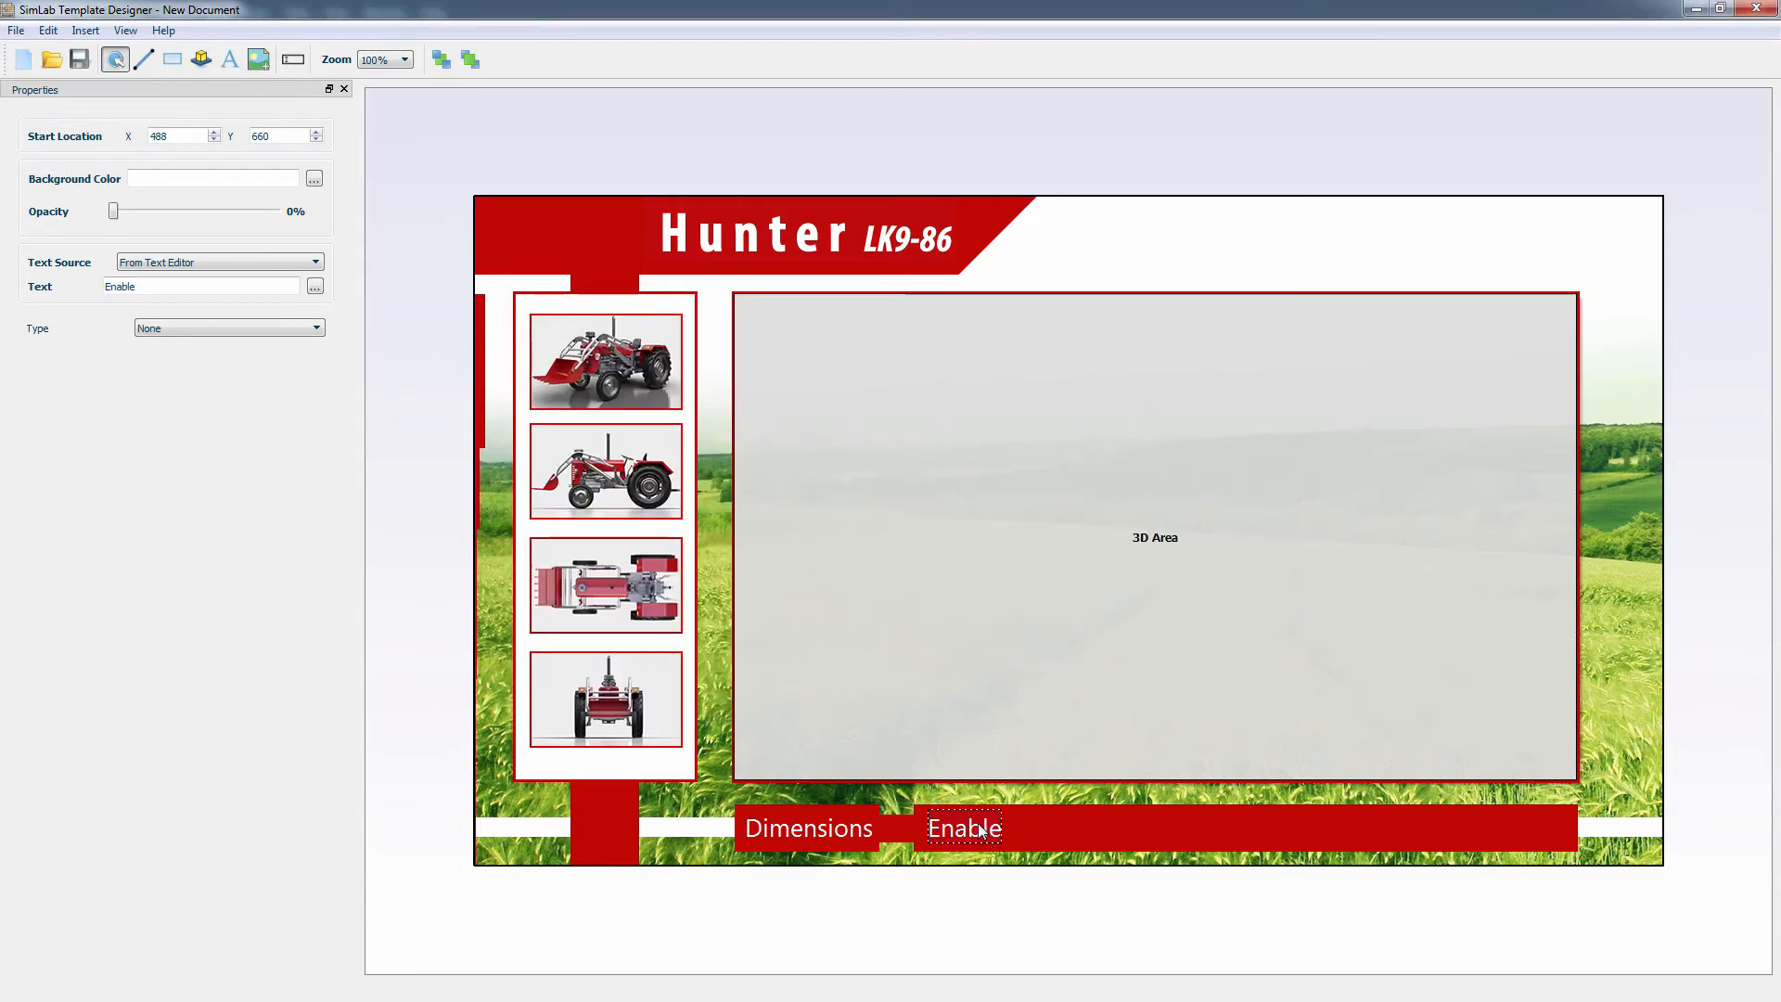
- Duplicate the Enable label to about X 624, Y 660 and change the copy's text to Disable
ctrl+drag(979, 825, 1106, 832)
double_click(1106, 831)
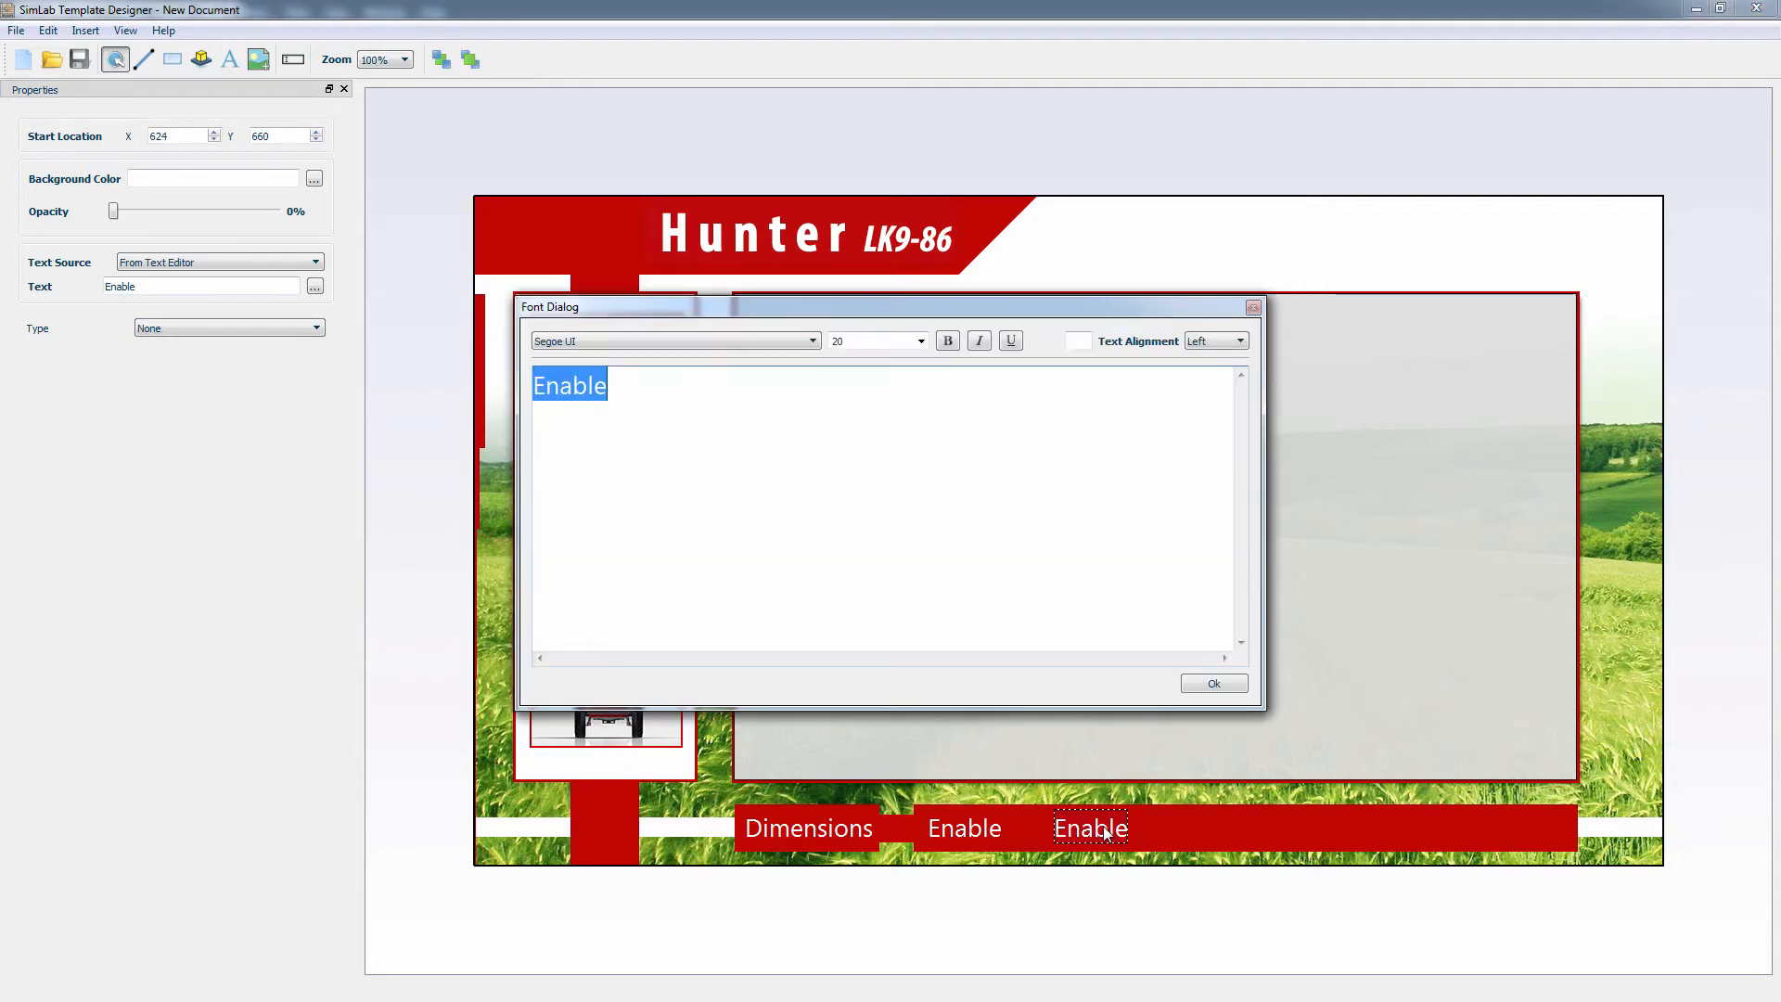
text(Disable)
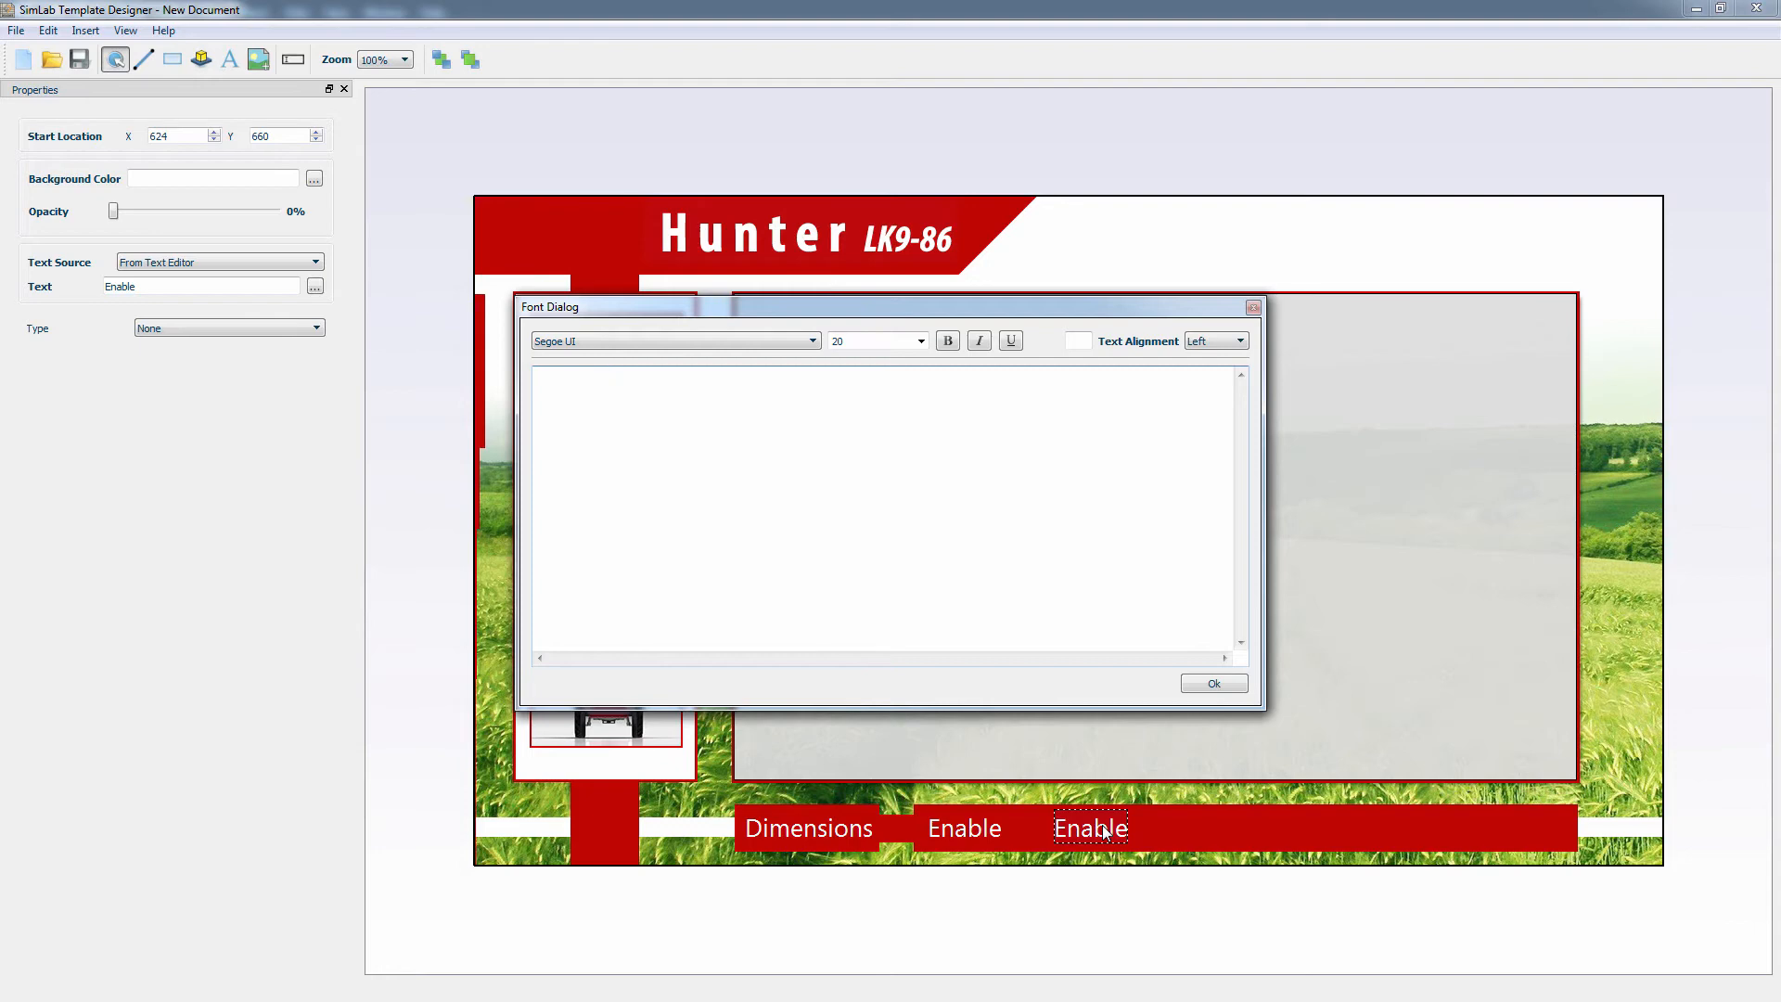
click(1223, 685)
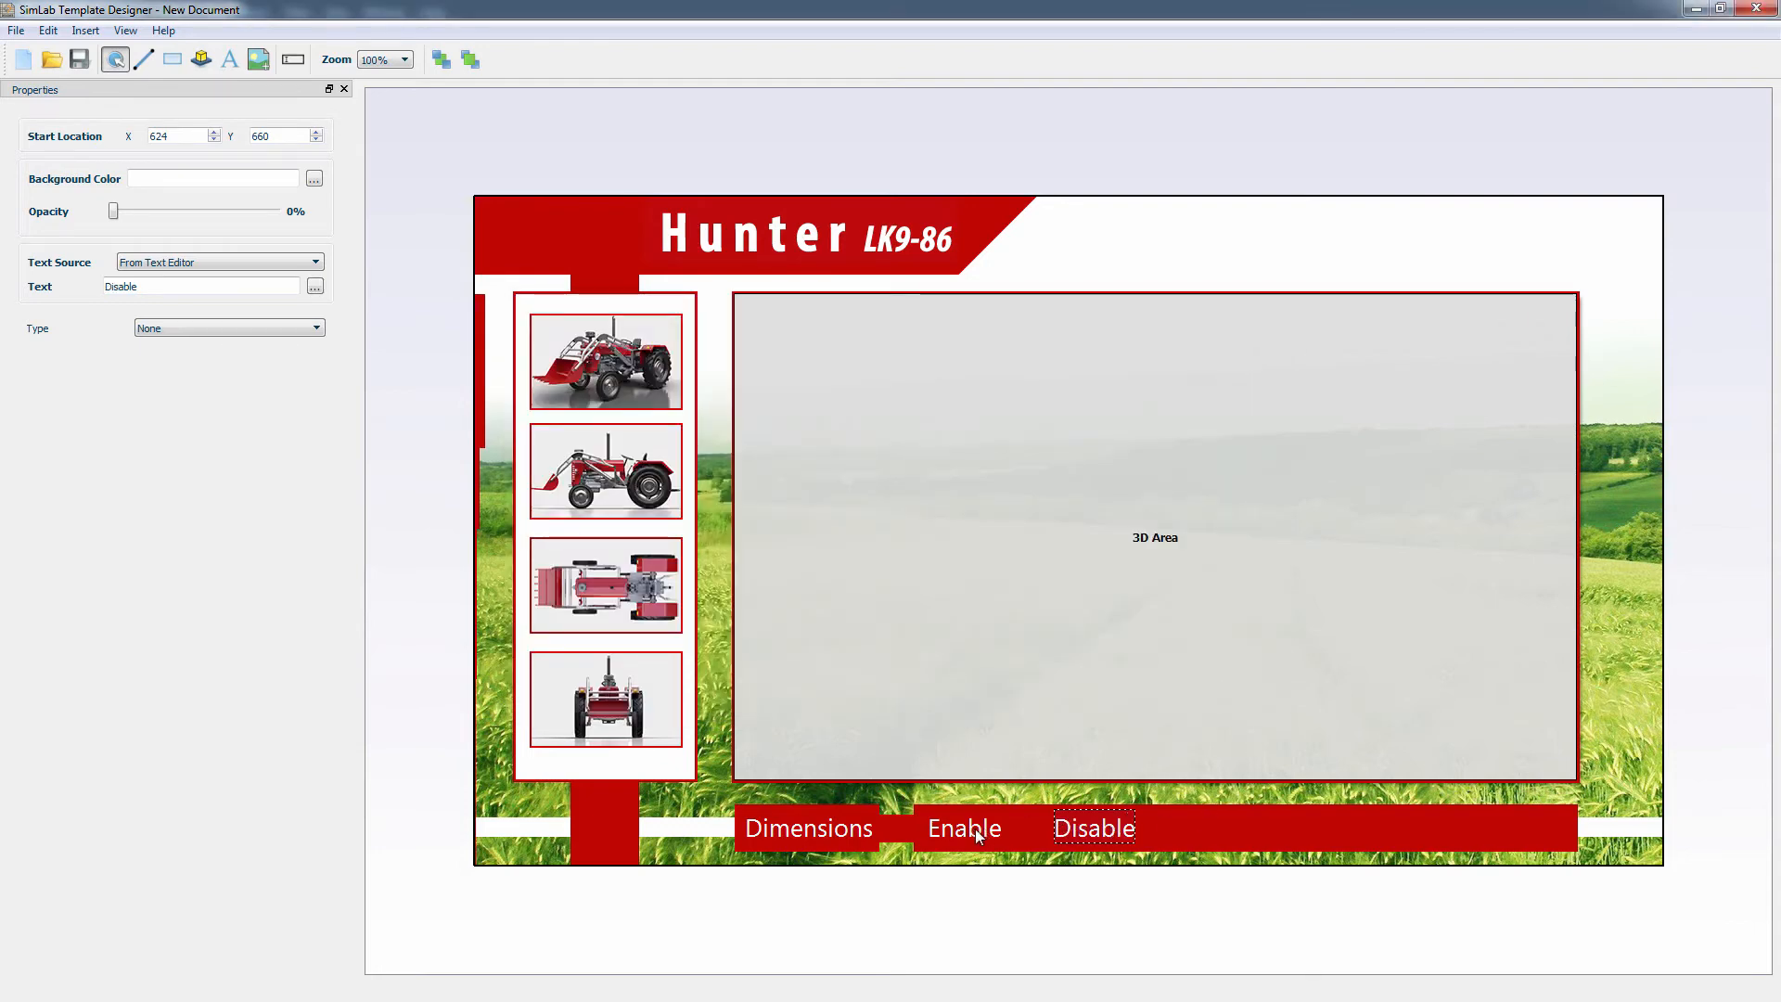
- Shift the Enable label to about X 503 and give it a Scene State action named Perspective_on
drag(979, 835, 997, 834)
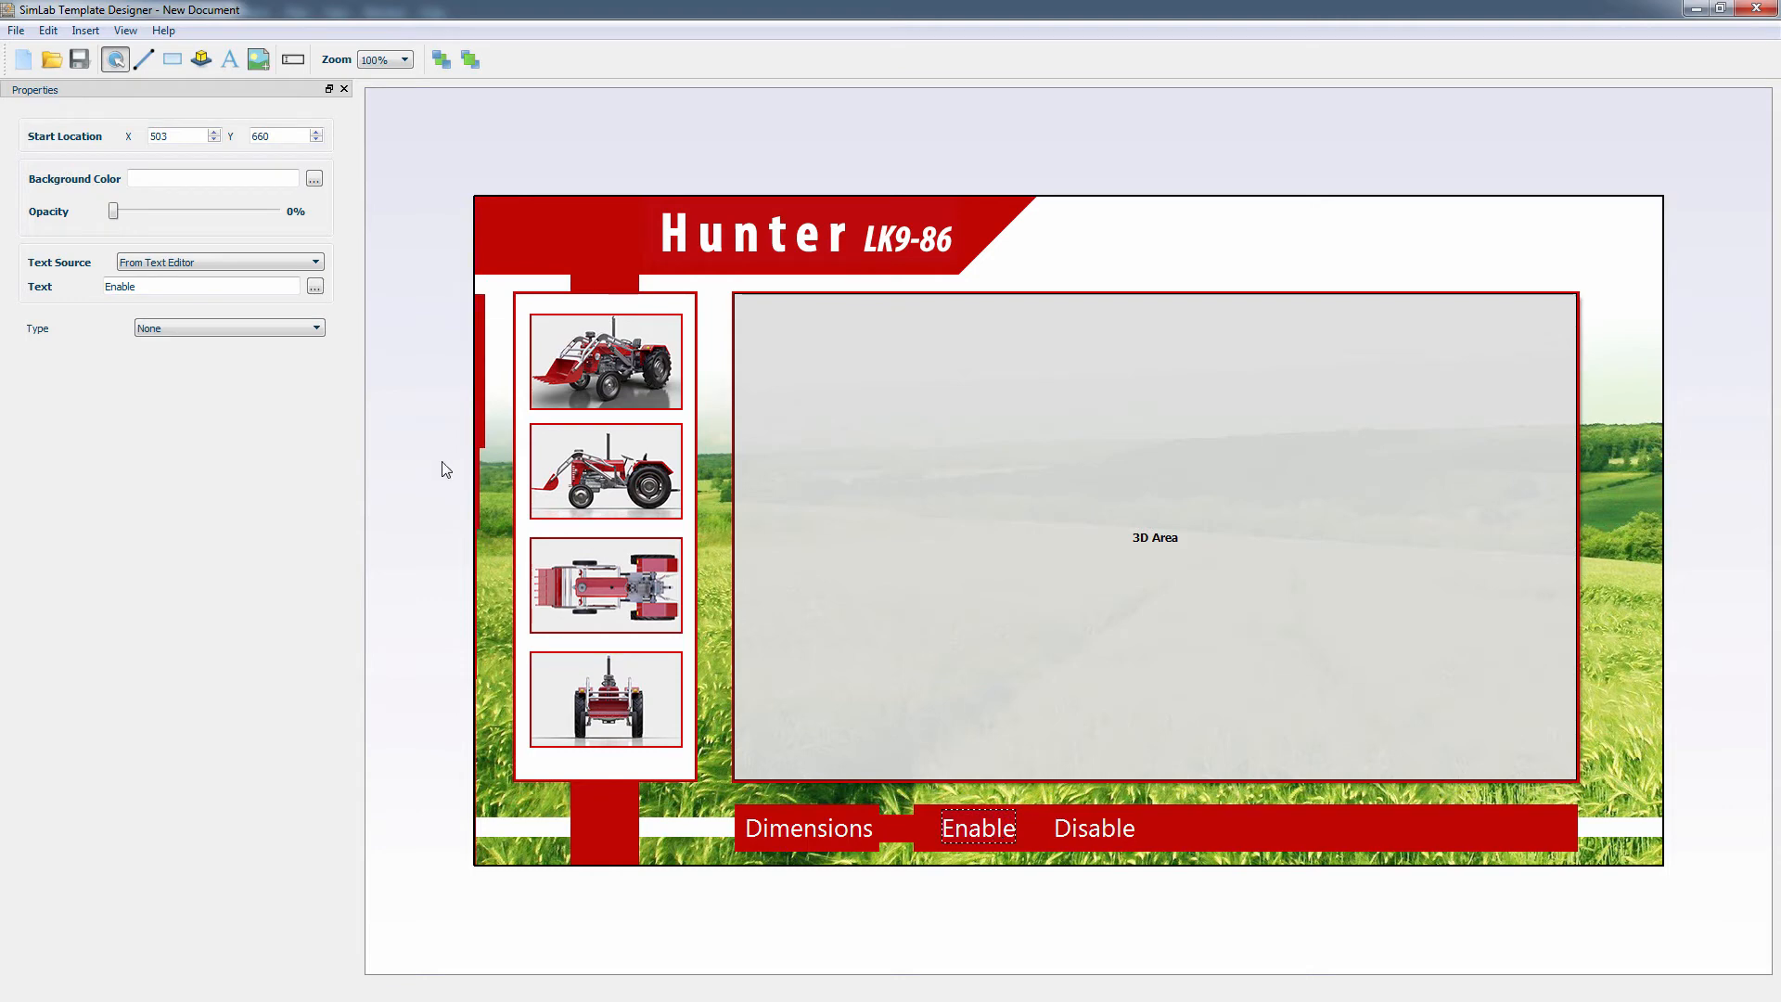
click(269, 327)
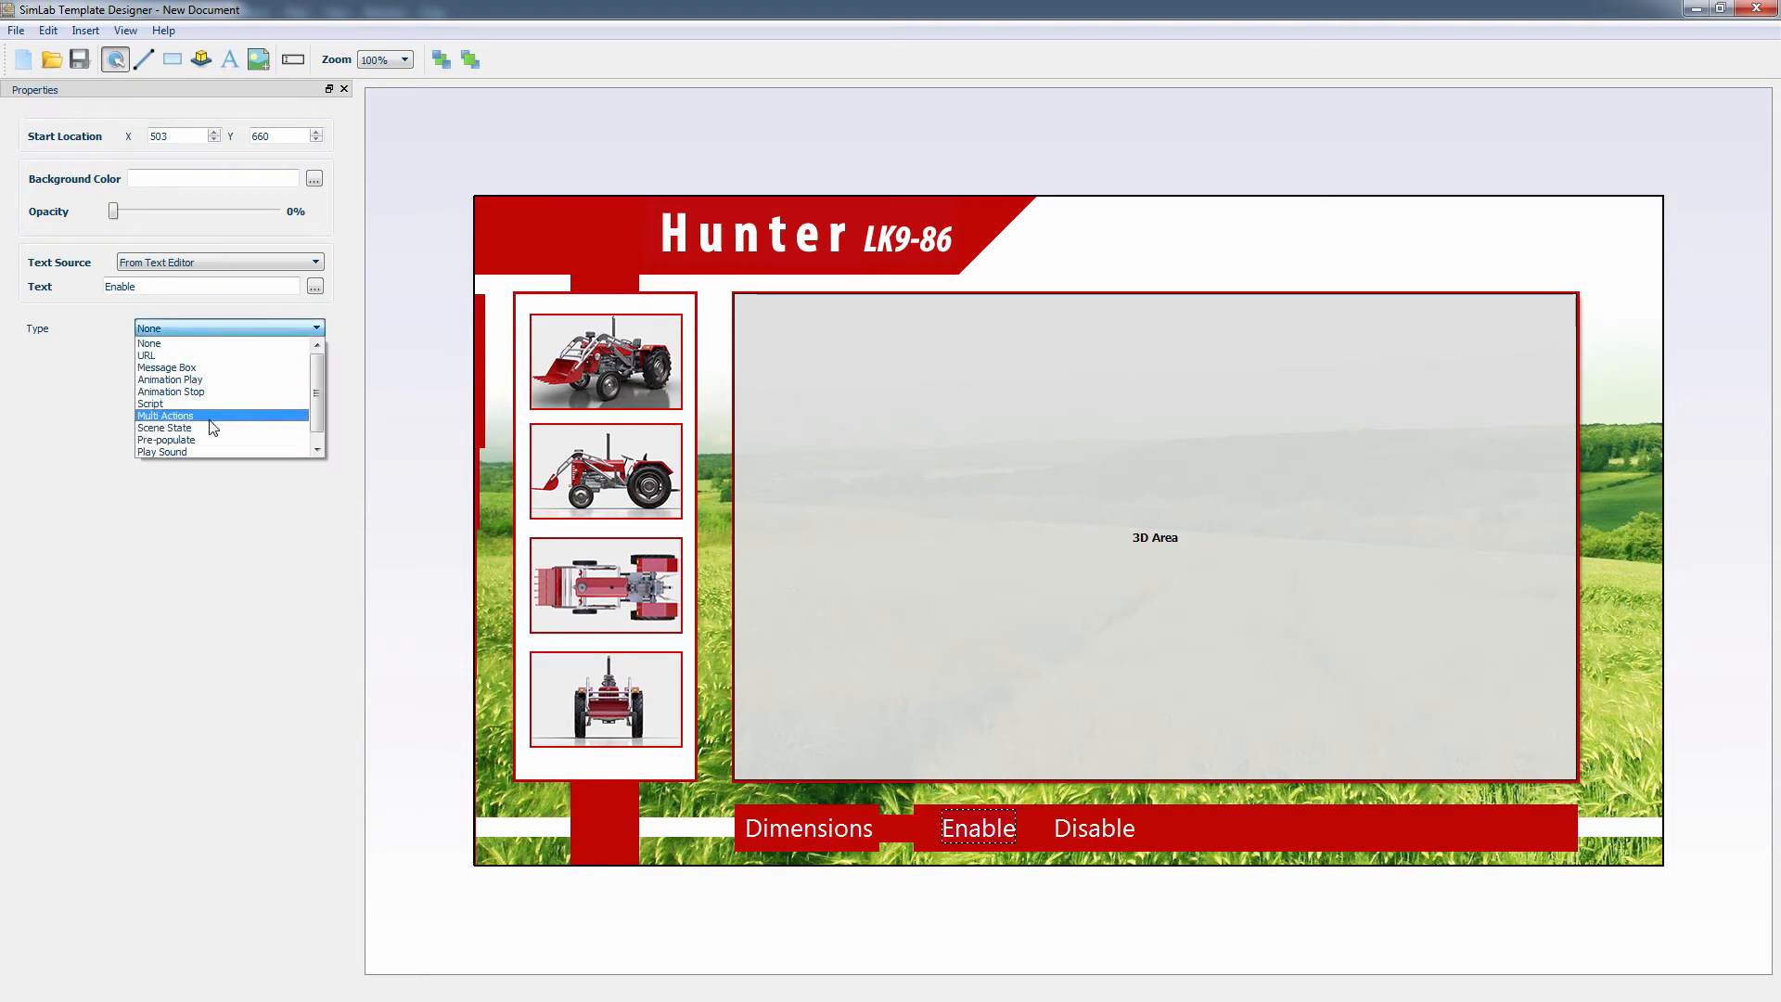
click(209, 427)
click(223, 354)
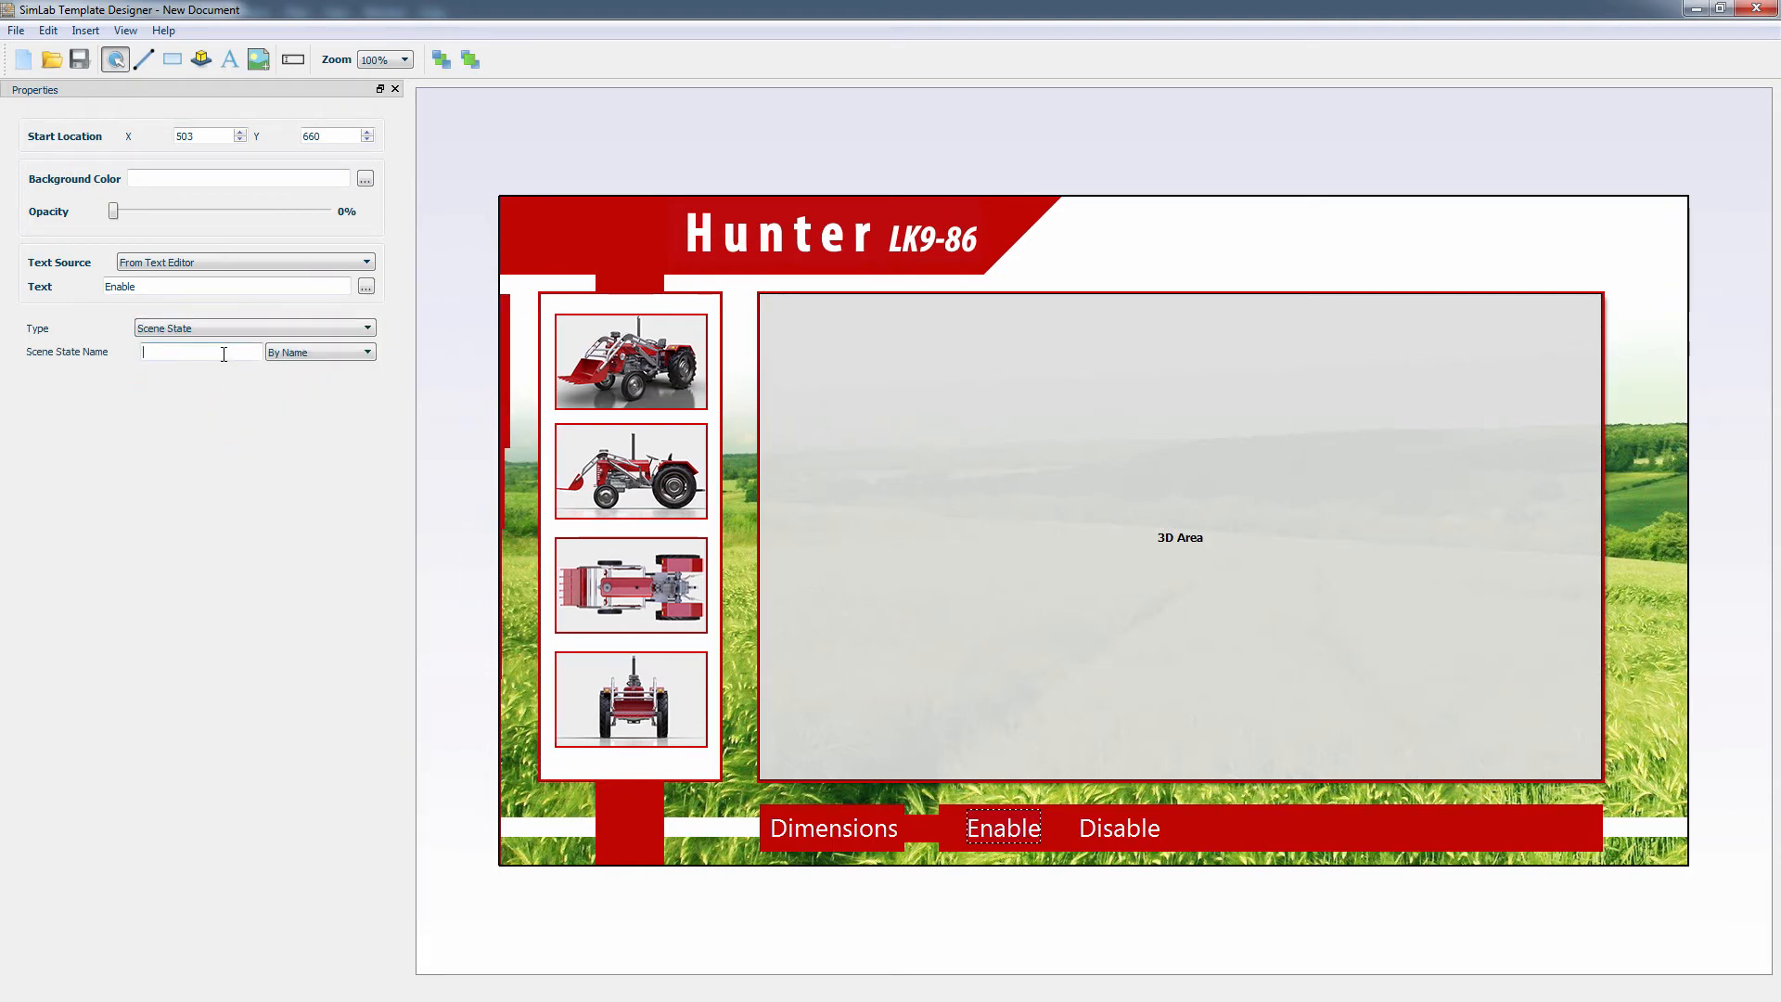
text(Perspective_on)
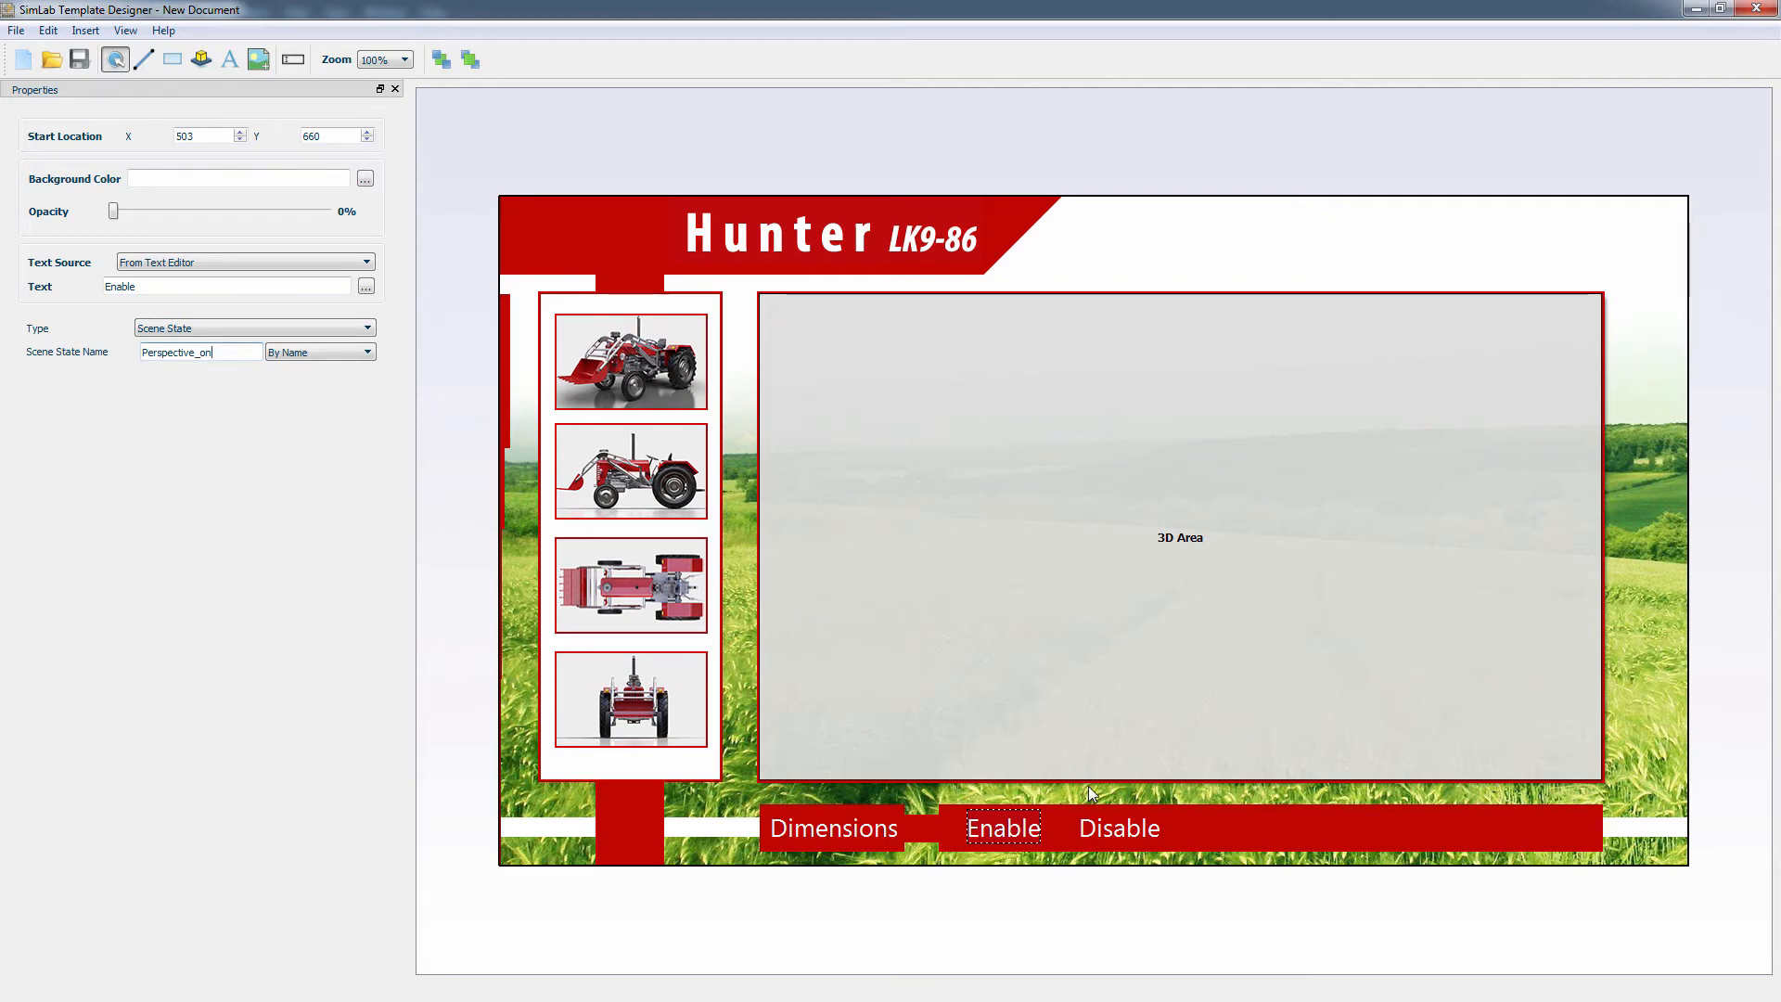
- Shift the Disable label to about X 651, Y 661 and give it a Scene State action named Perspective_off
click(1118, 828)
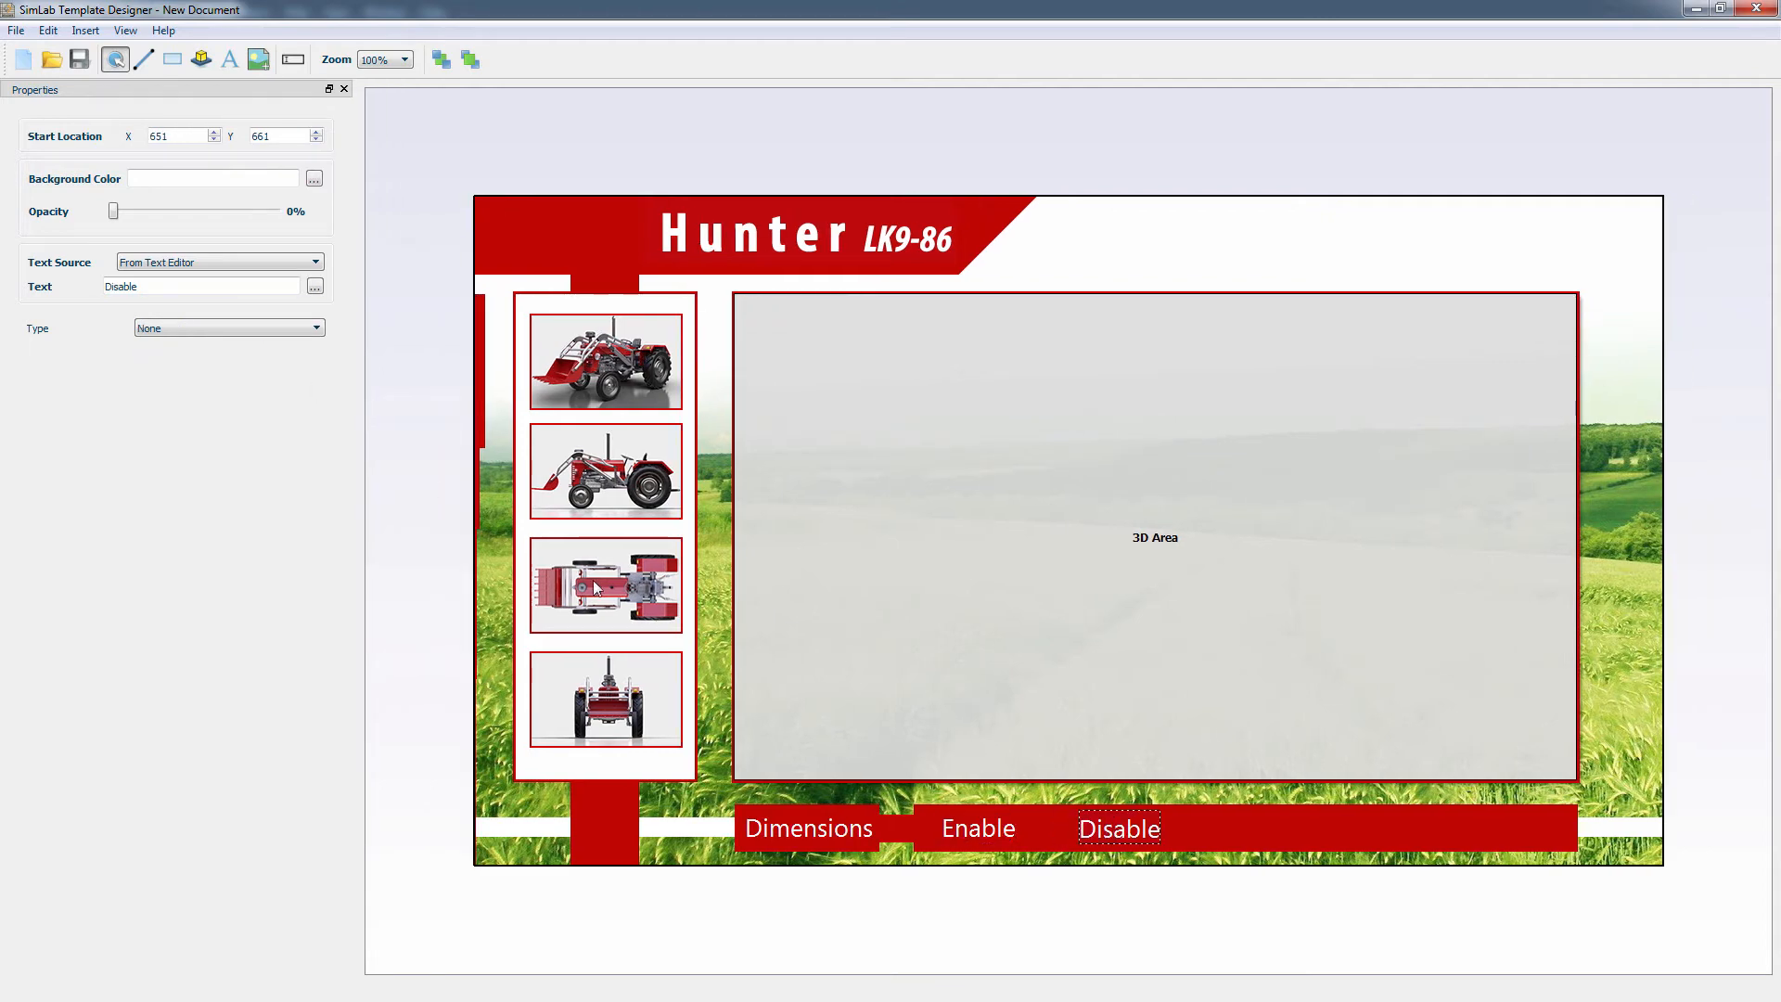
click(237, 328)
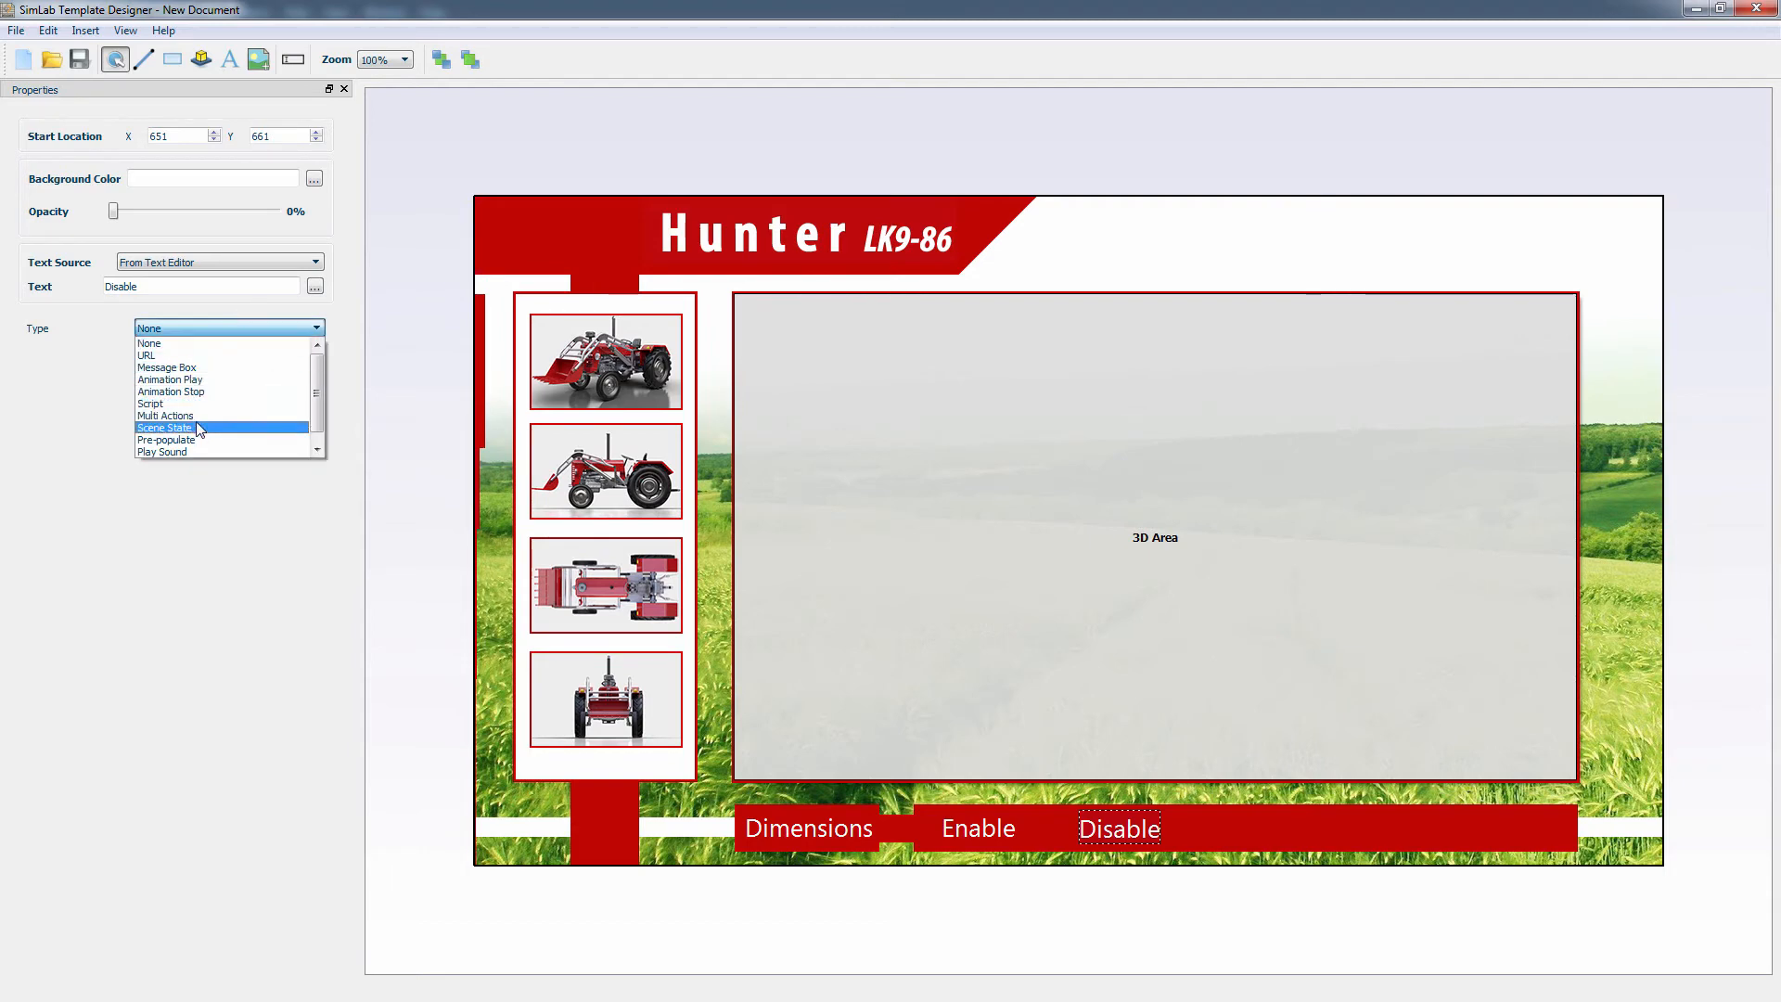
click(197, 423)
click(209, 357)
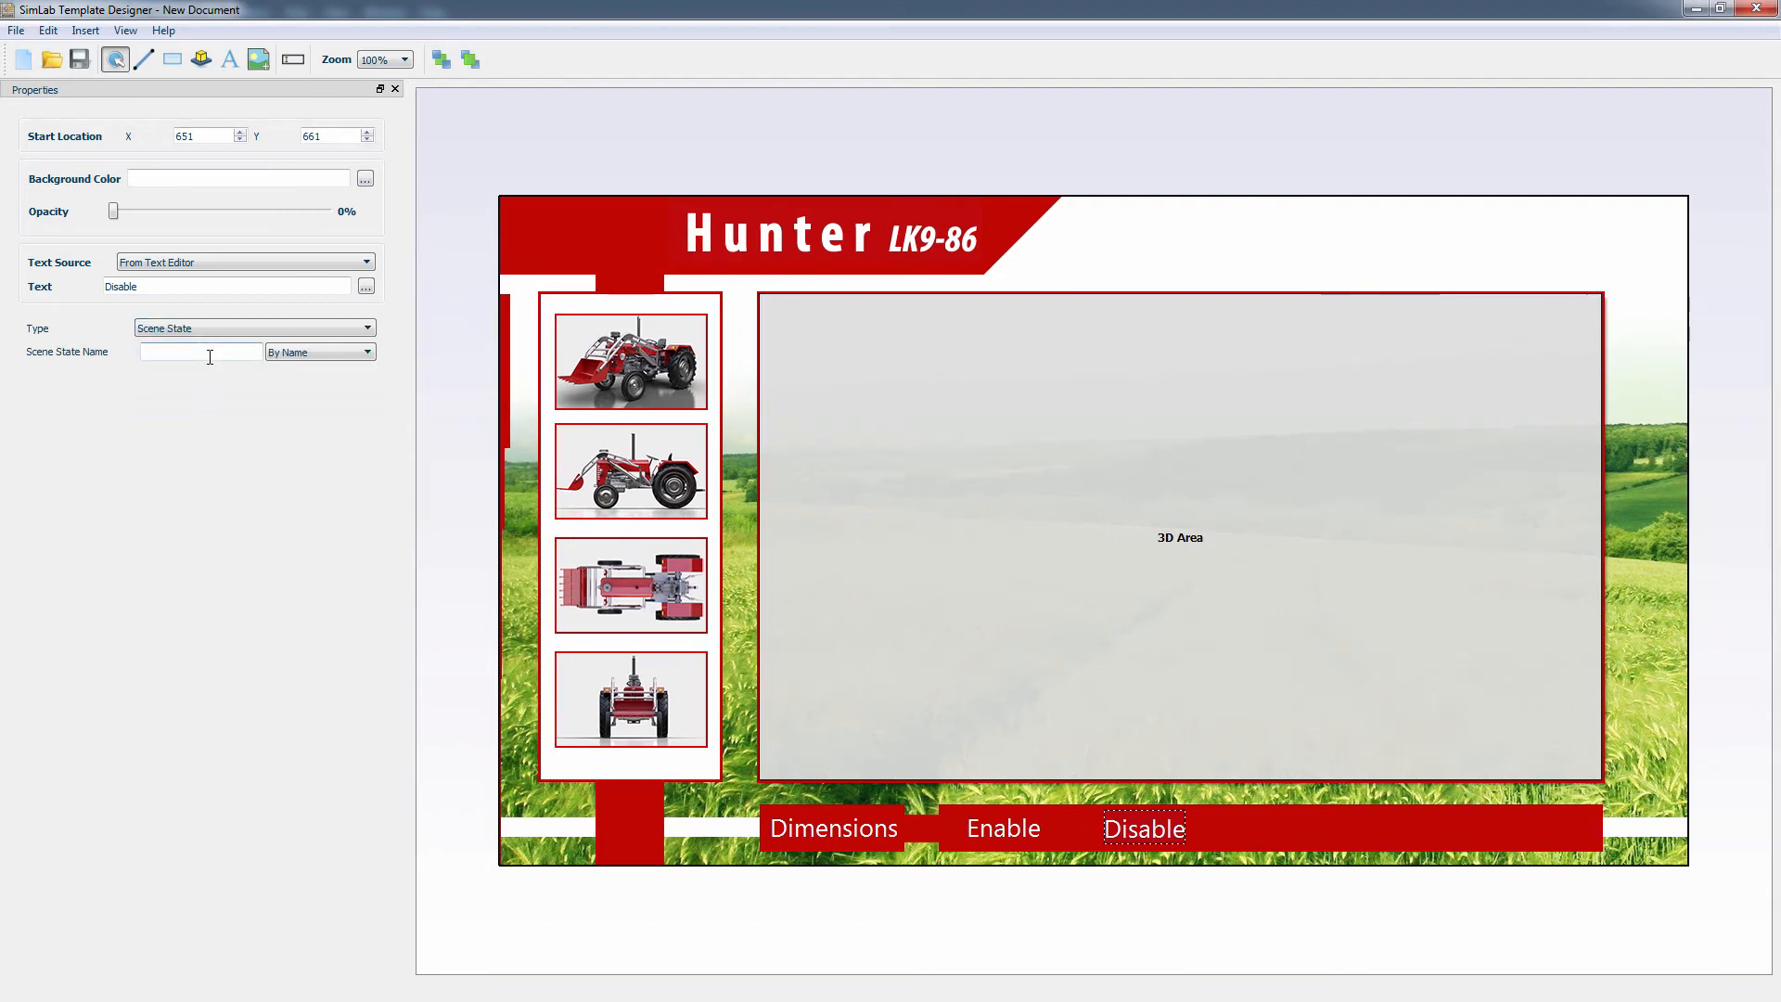
text(Perspective_off)
- Save the template as Tractor_1 in the General templates folder and close the template designer
click(16, 30)
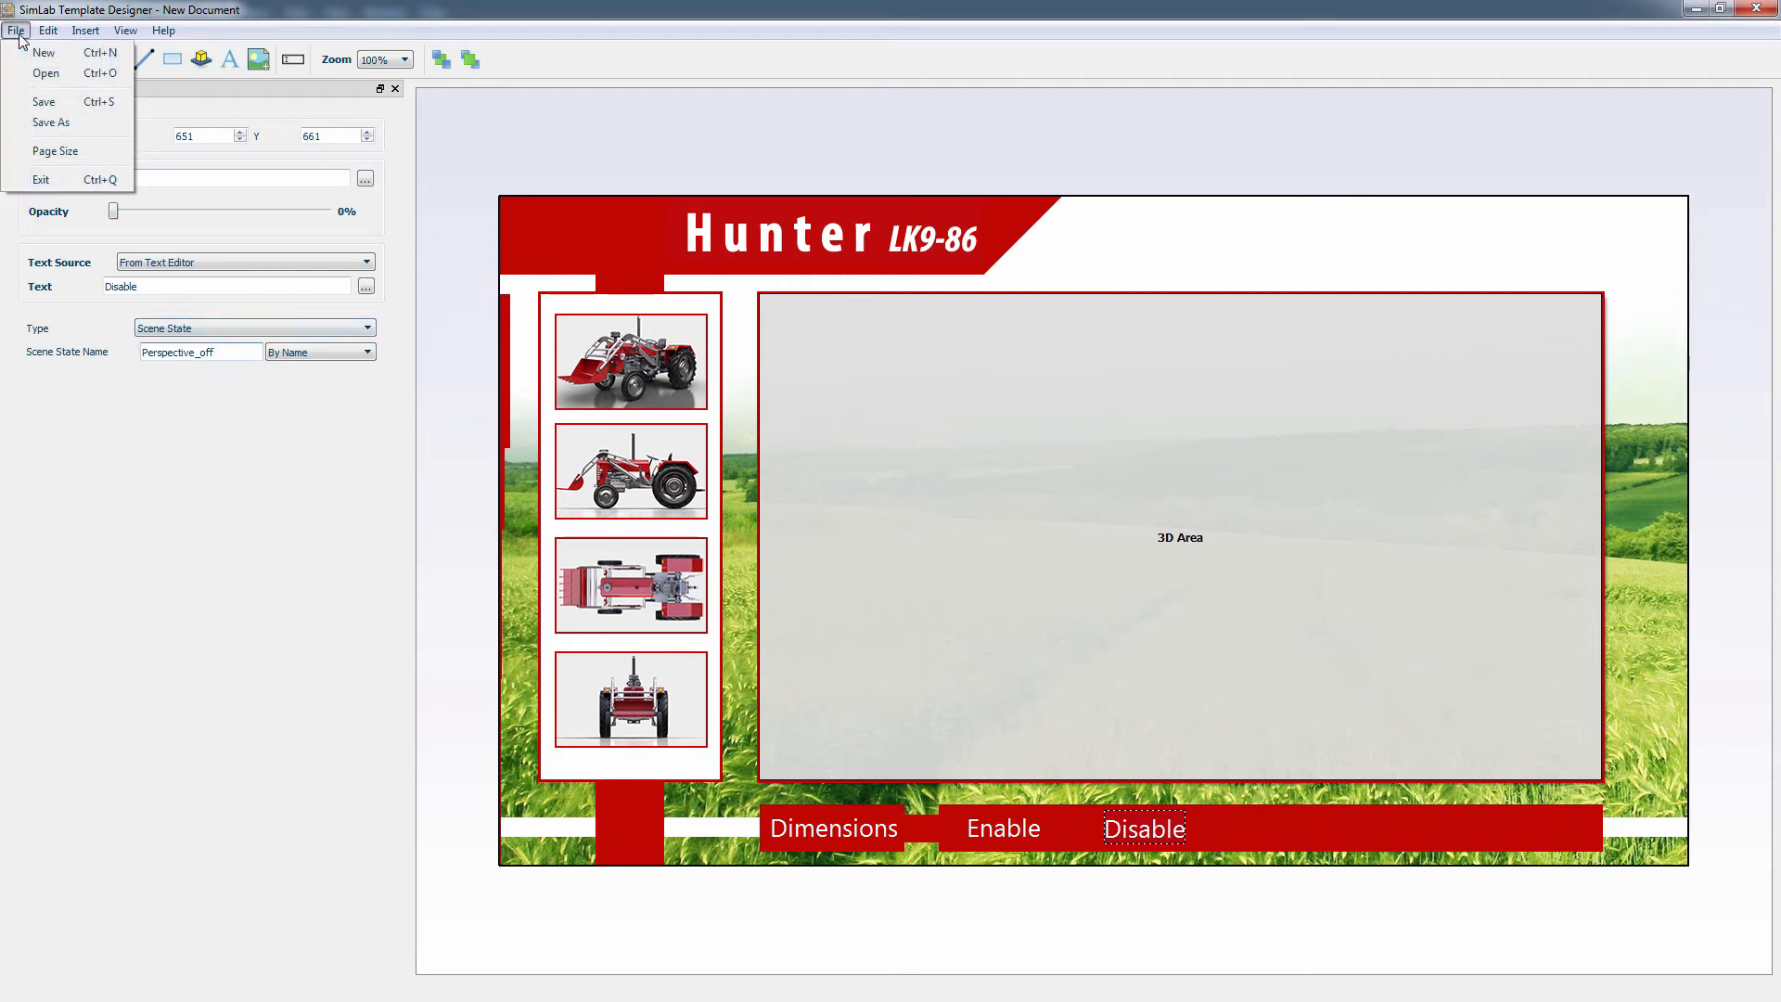
click(51, 122)
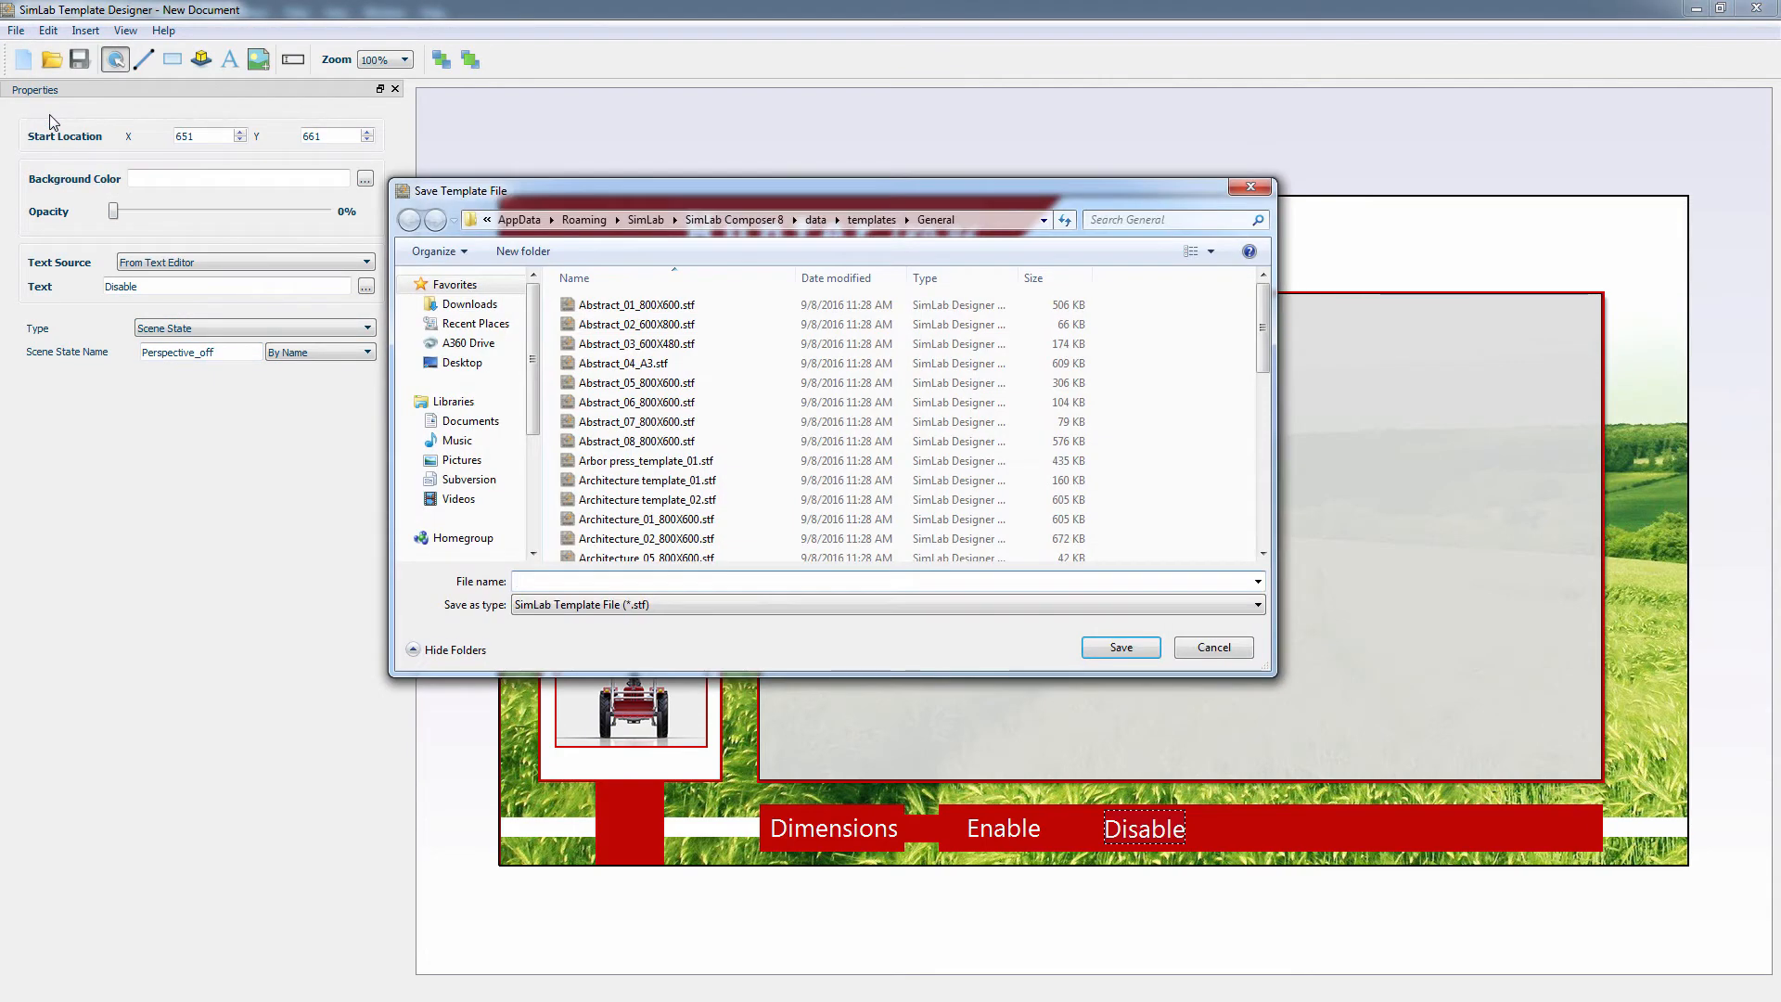
text(Tractor_1)
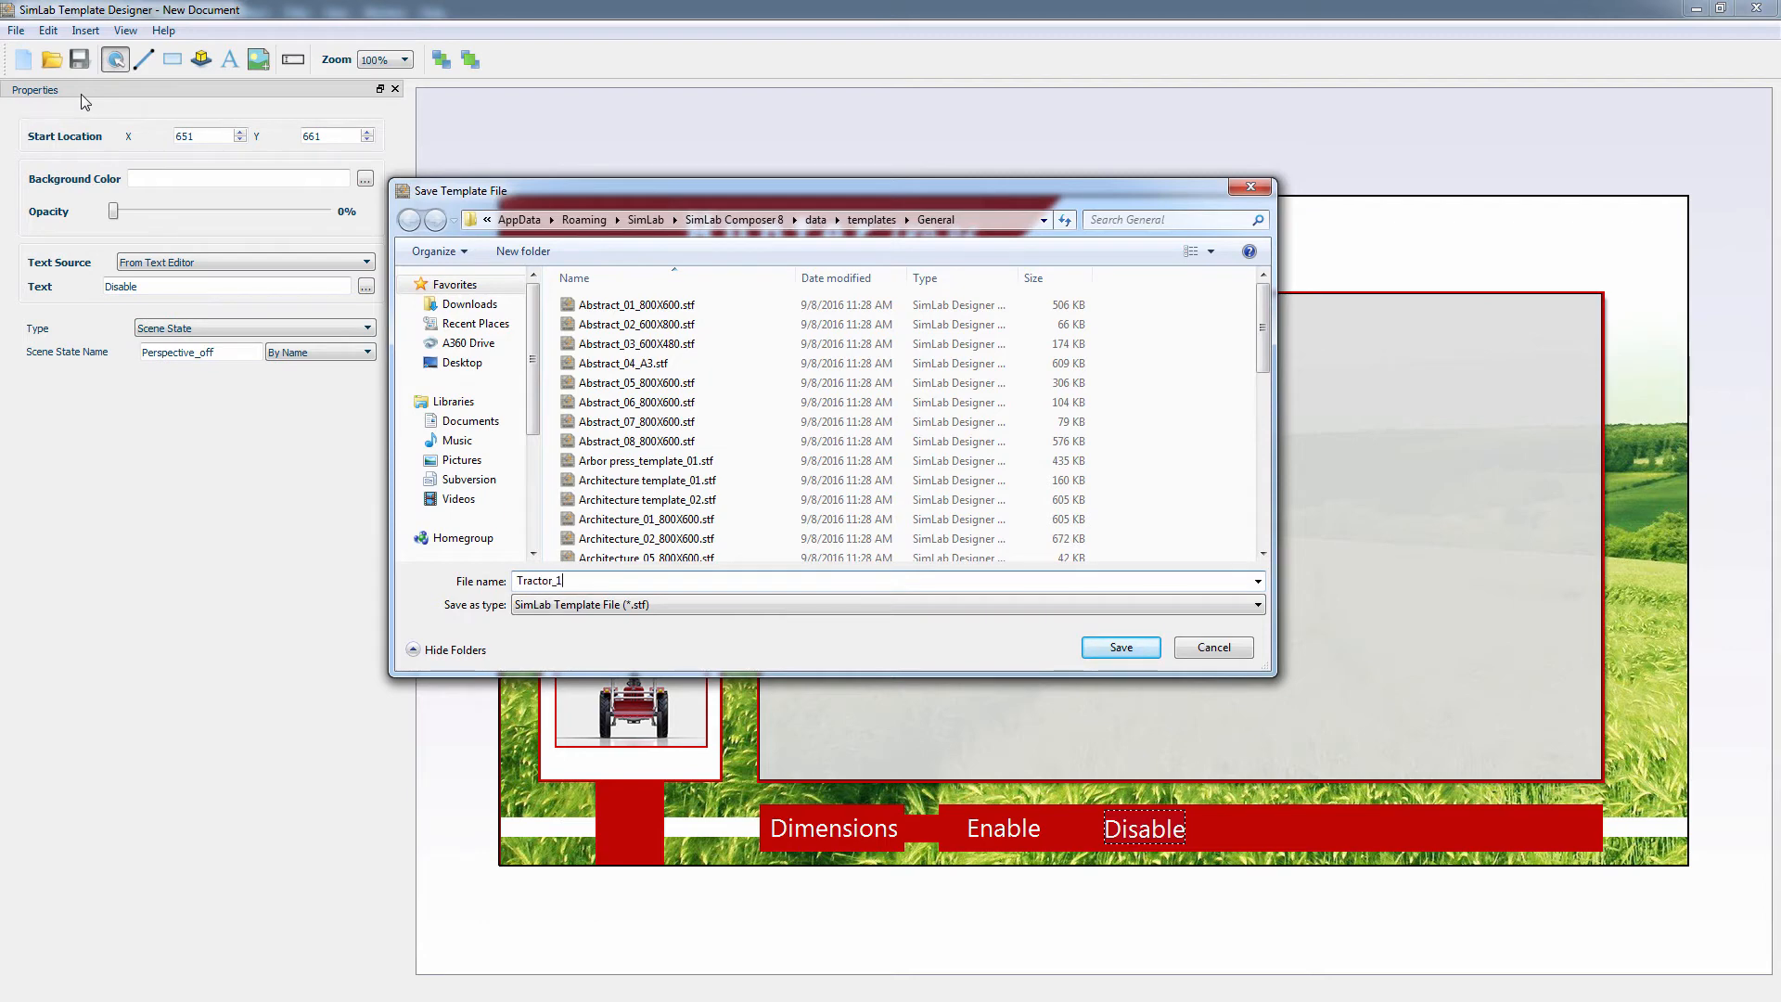
click(1126, 642)
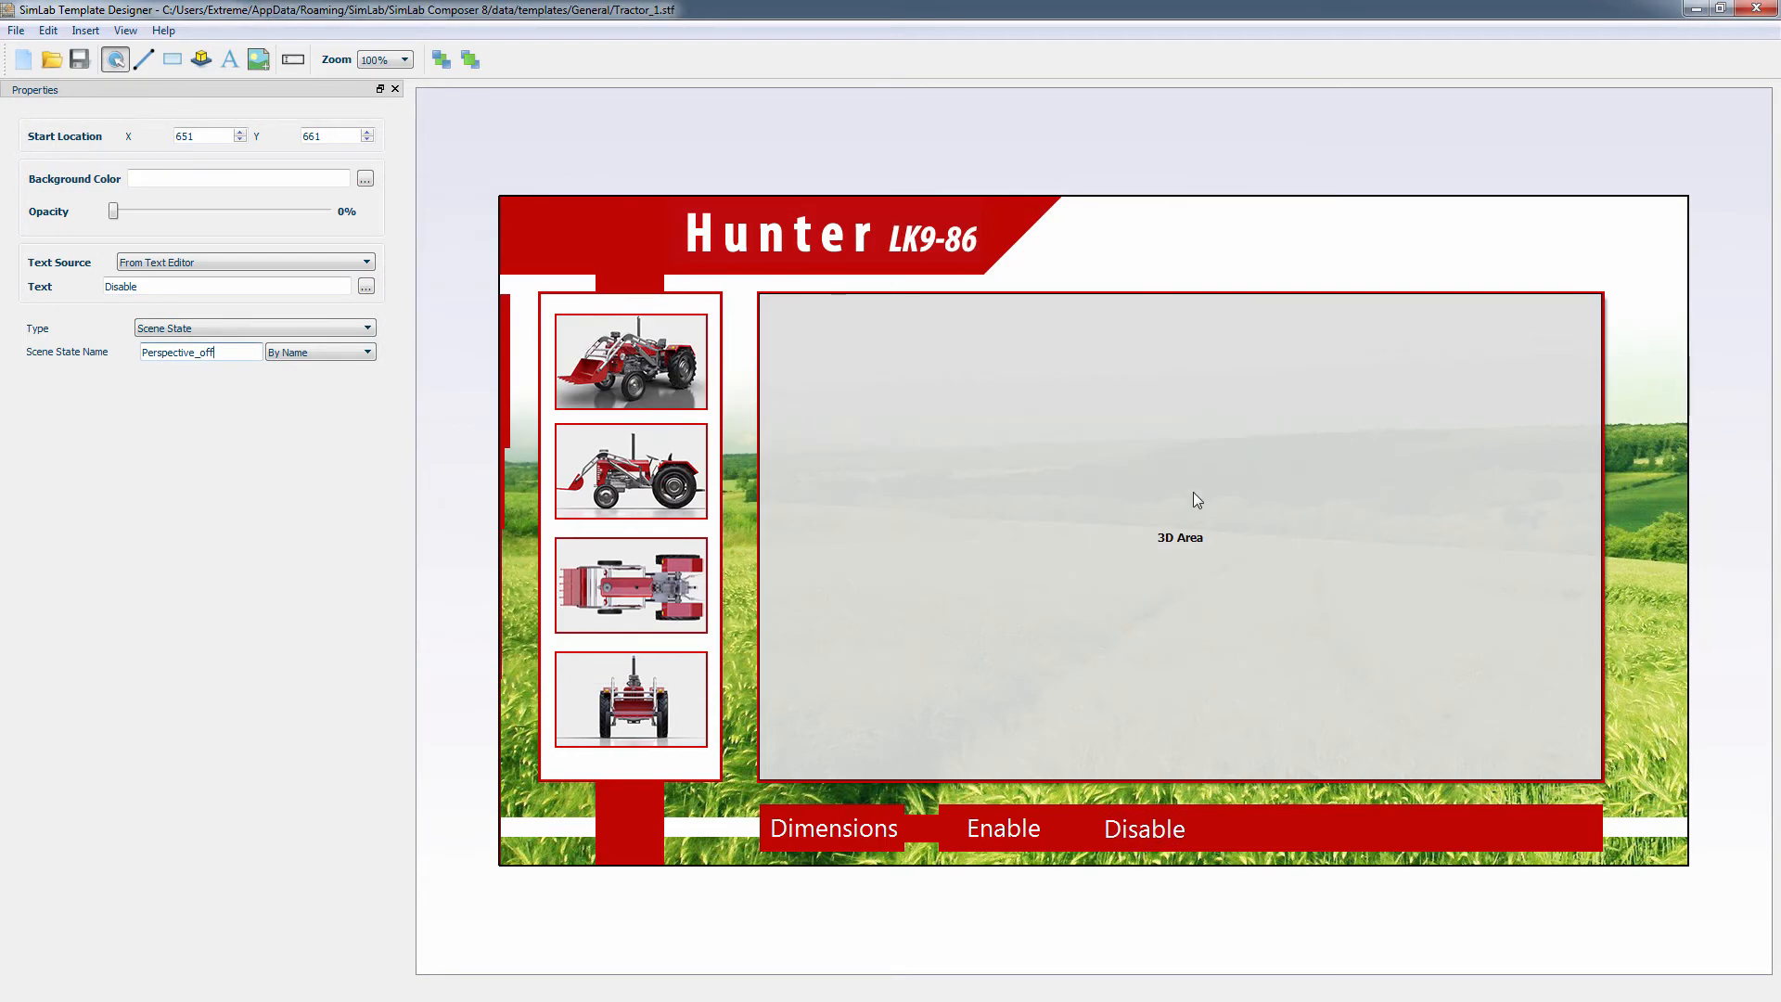
click(1746, 11)
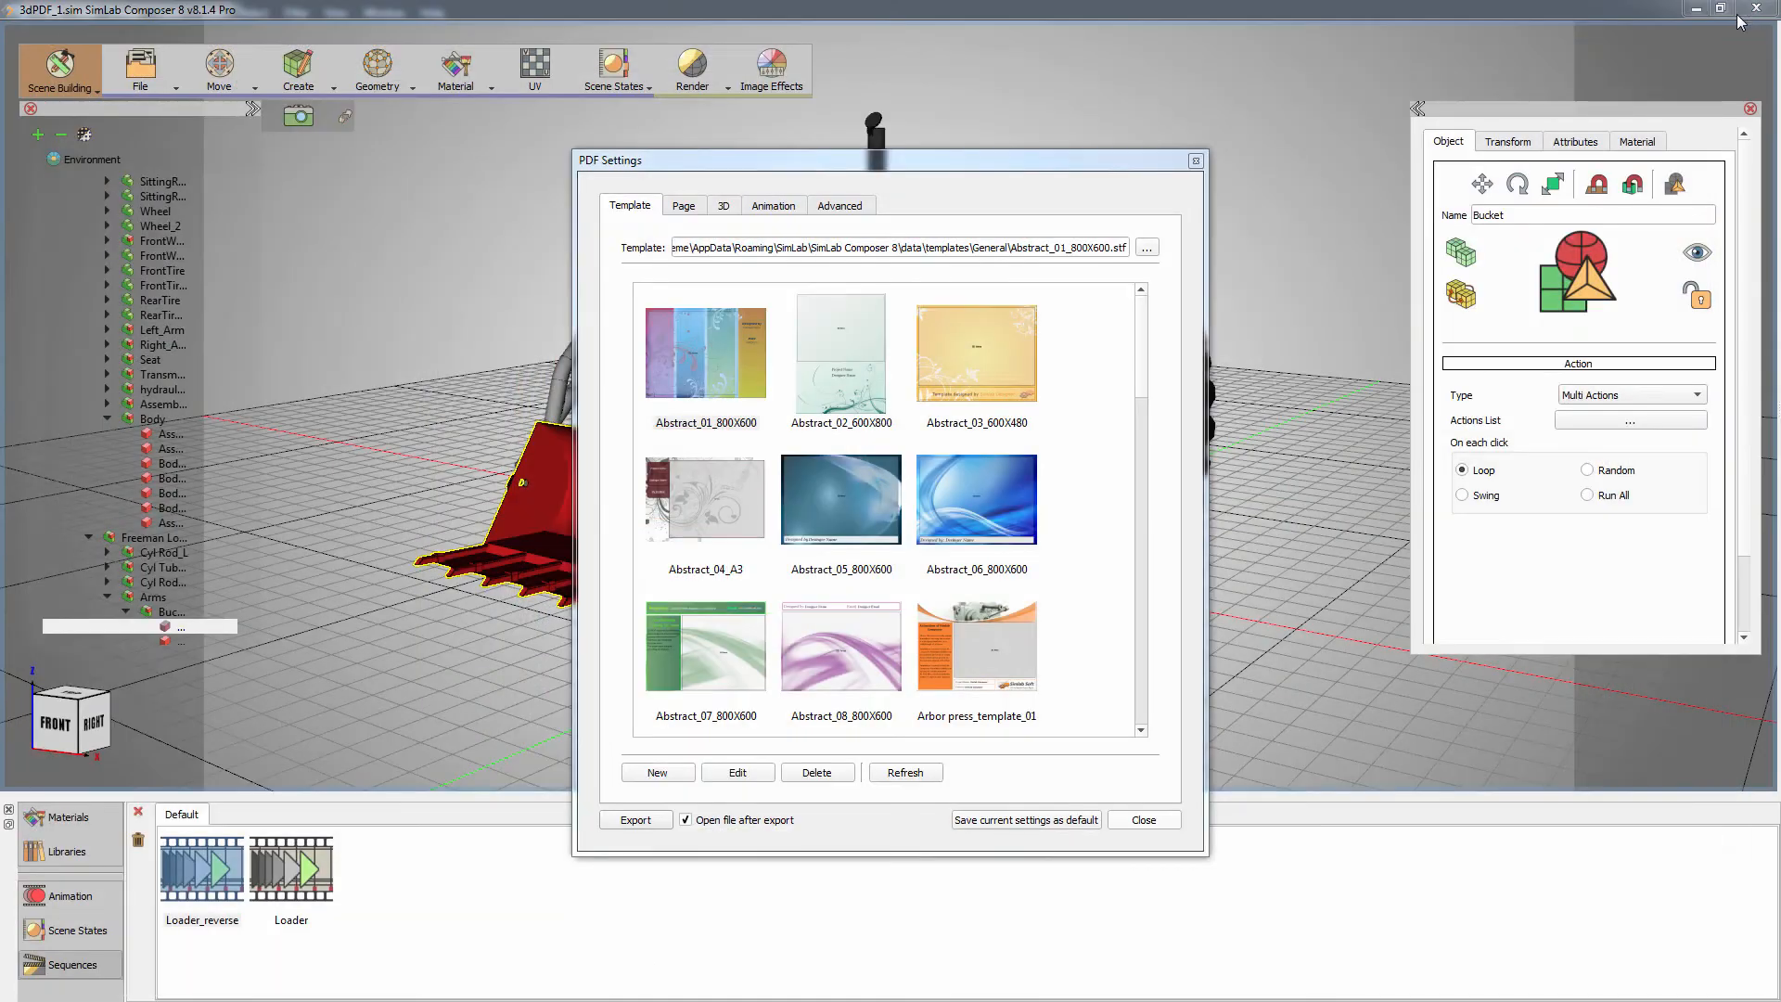
- Refresh the template list in the PDF settings and select the Tractor_1 template for the export
click(919, 768)
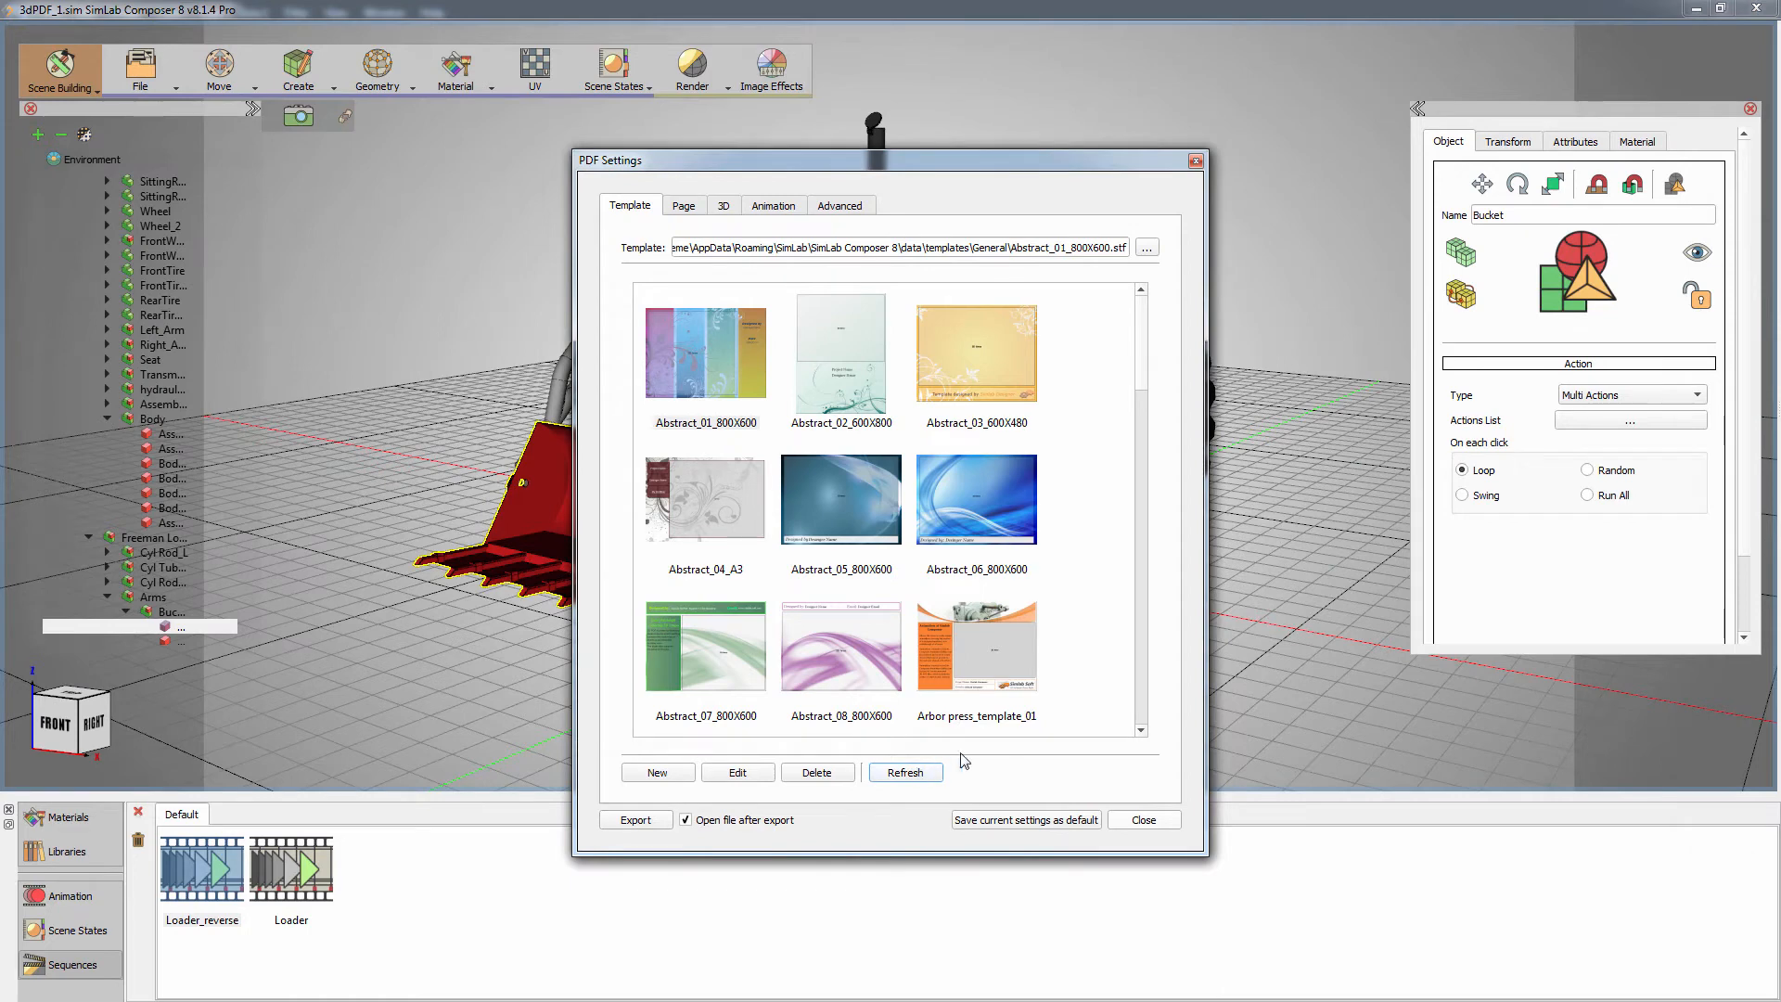
drag(1144, 376, 1140, 726)
click(742, 675)
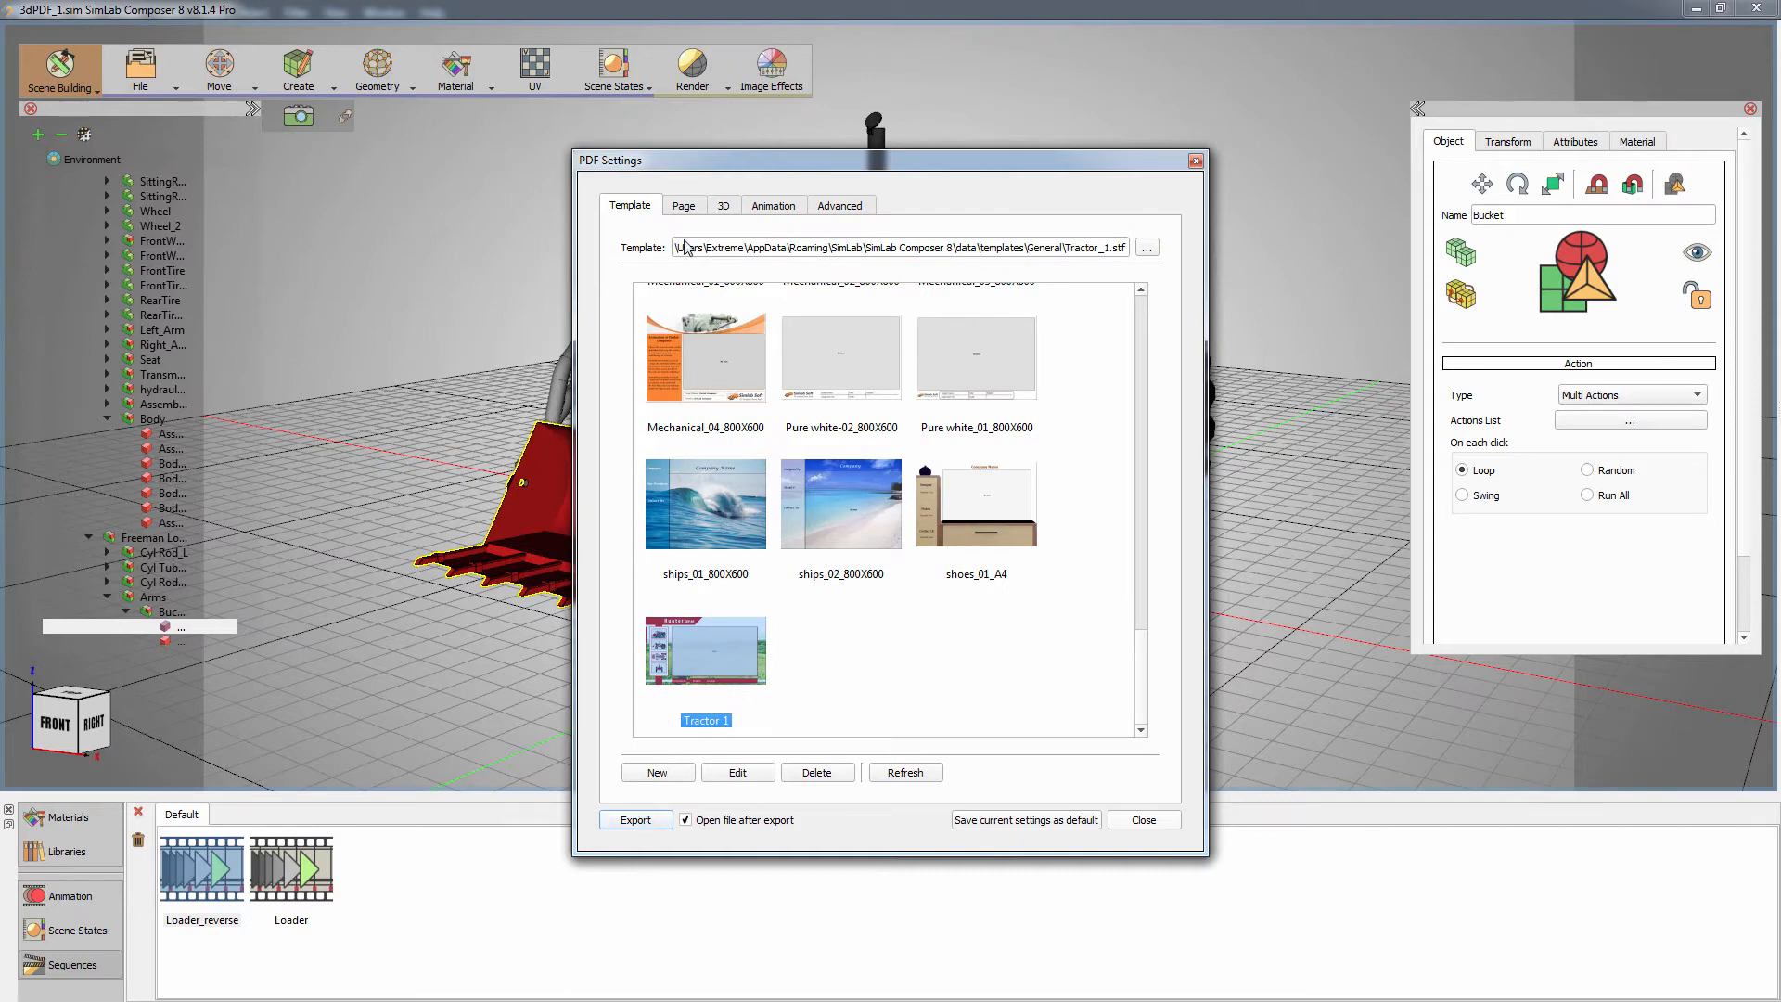
- Enable the 3D toolbar for the PDF, keeping Spin navigation, Solid render mode and Lights from File as the 3D defaults
click(682, 208)
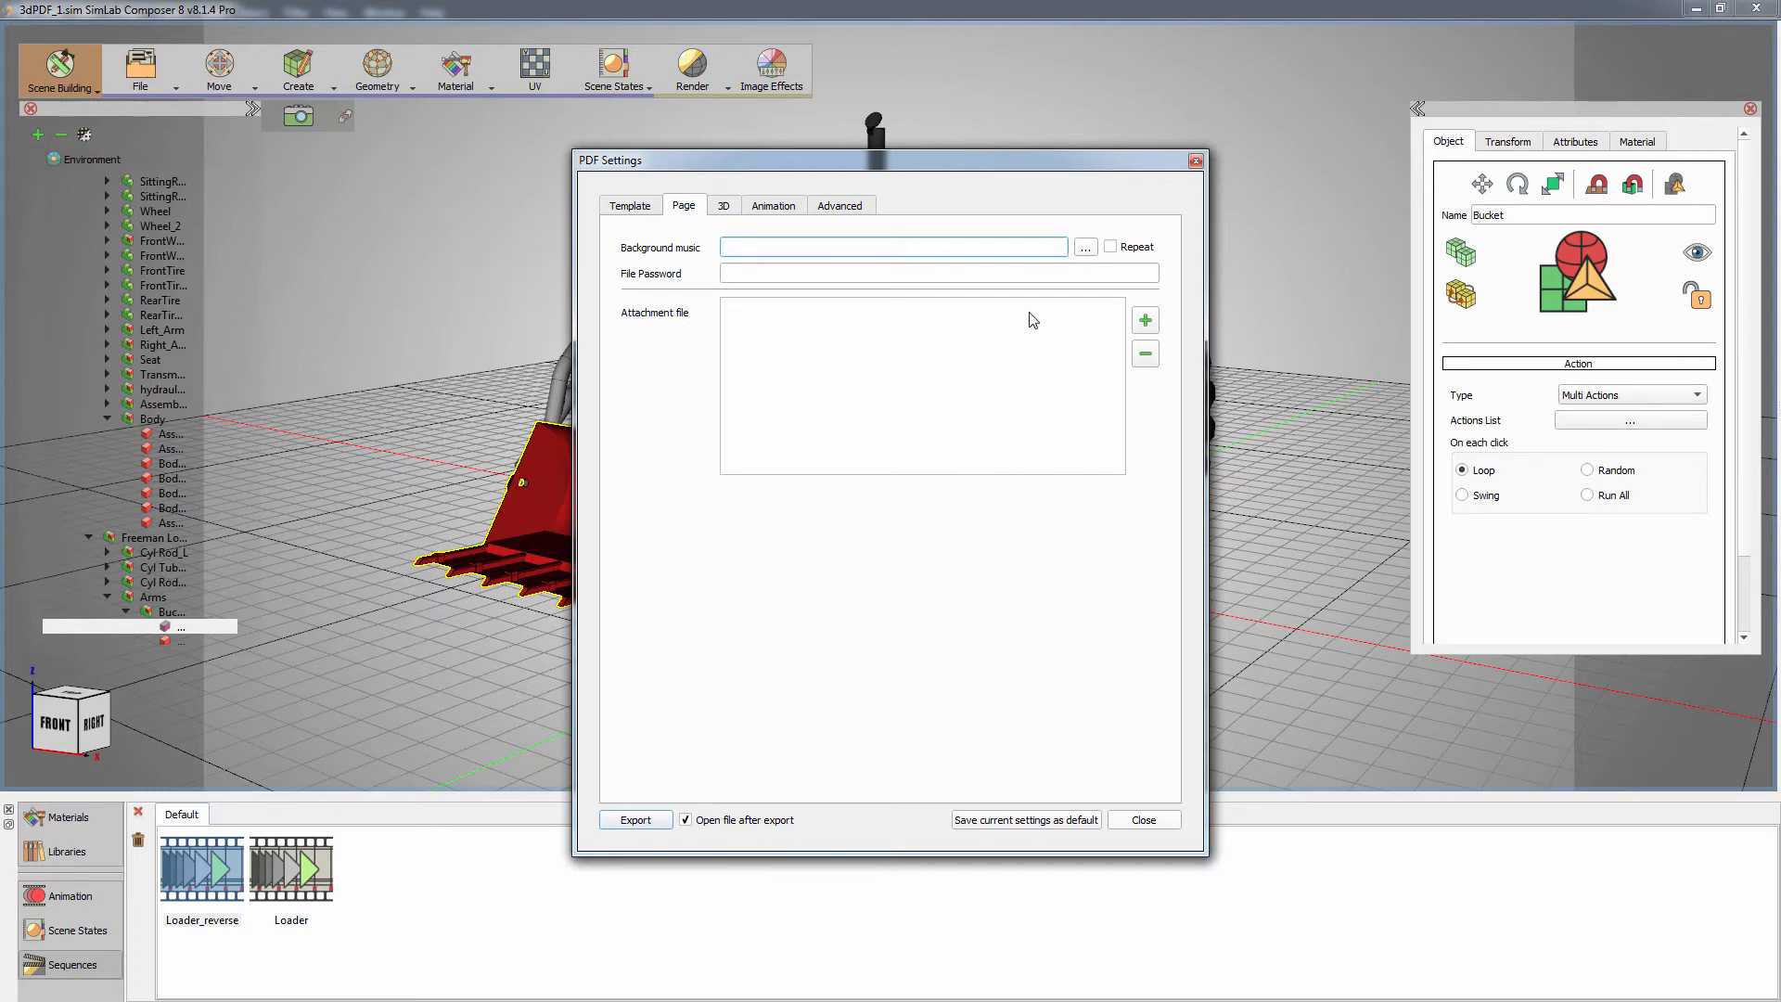
click(724, 207)
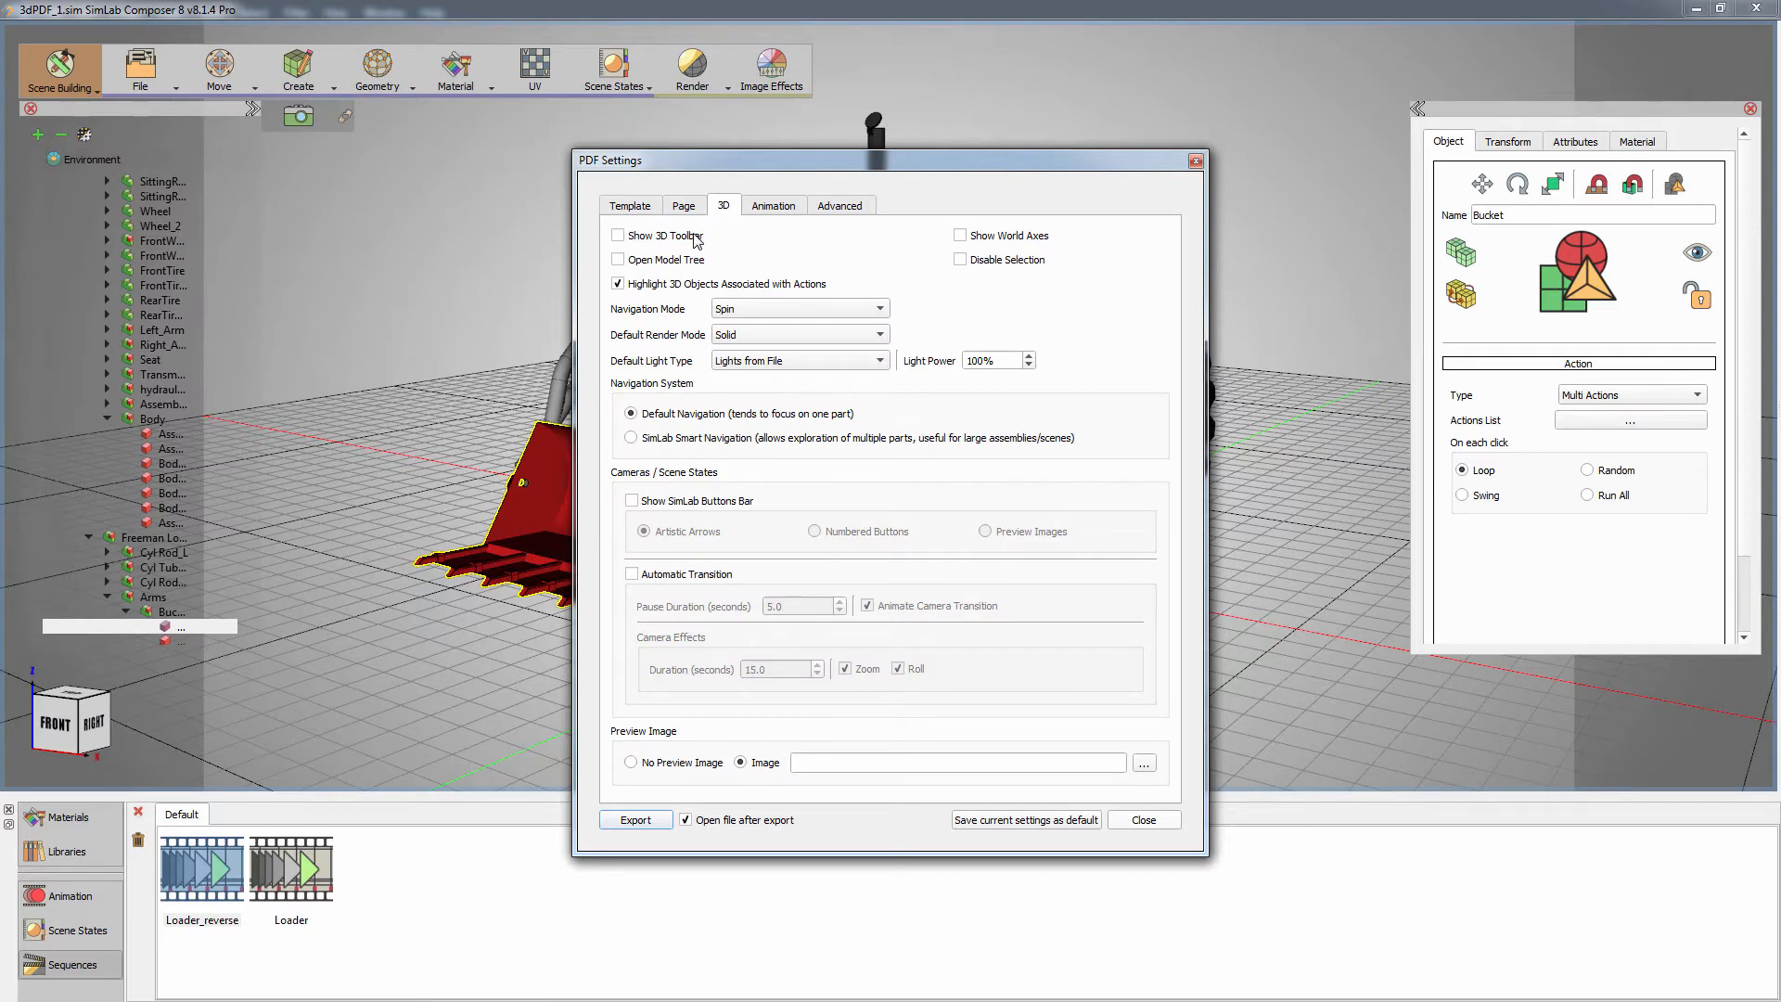
click(697, 240)
click(879, 310)
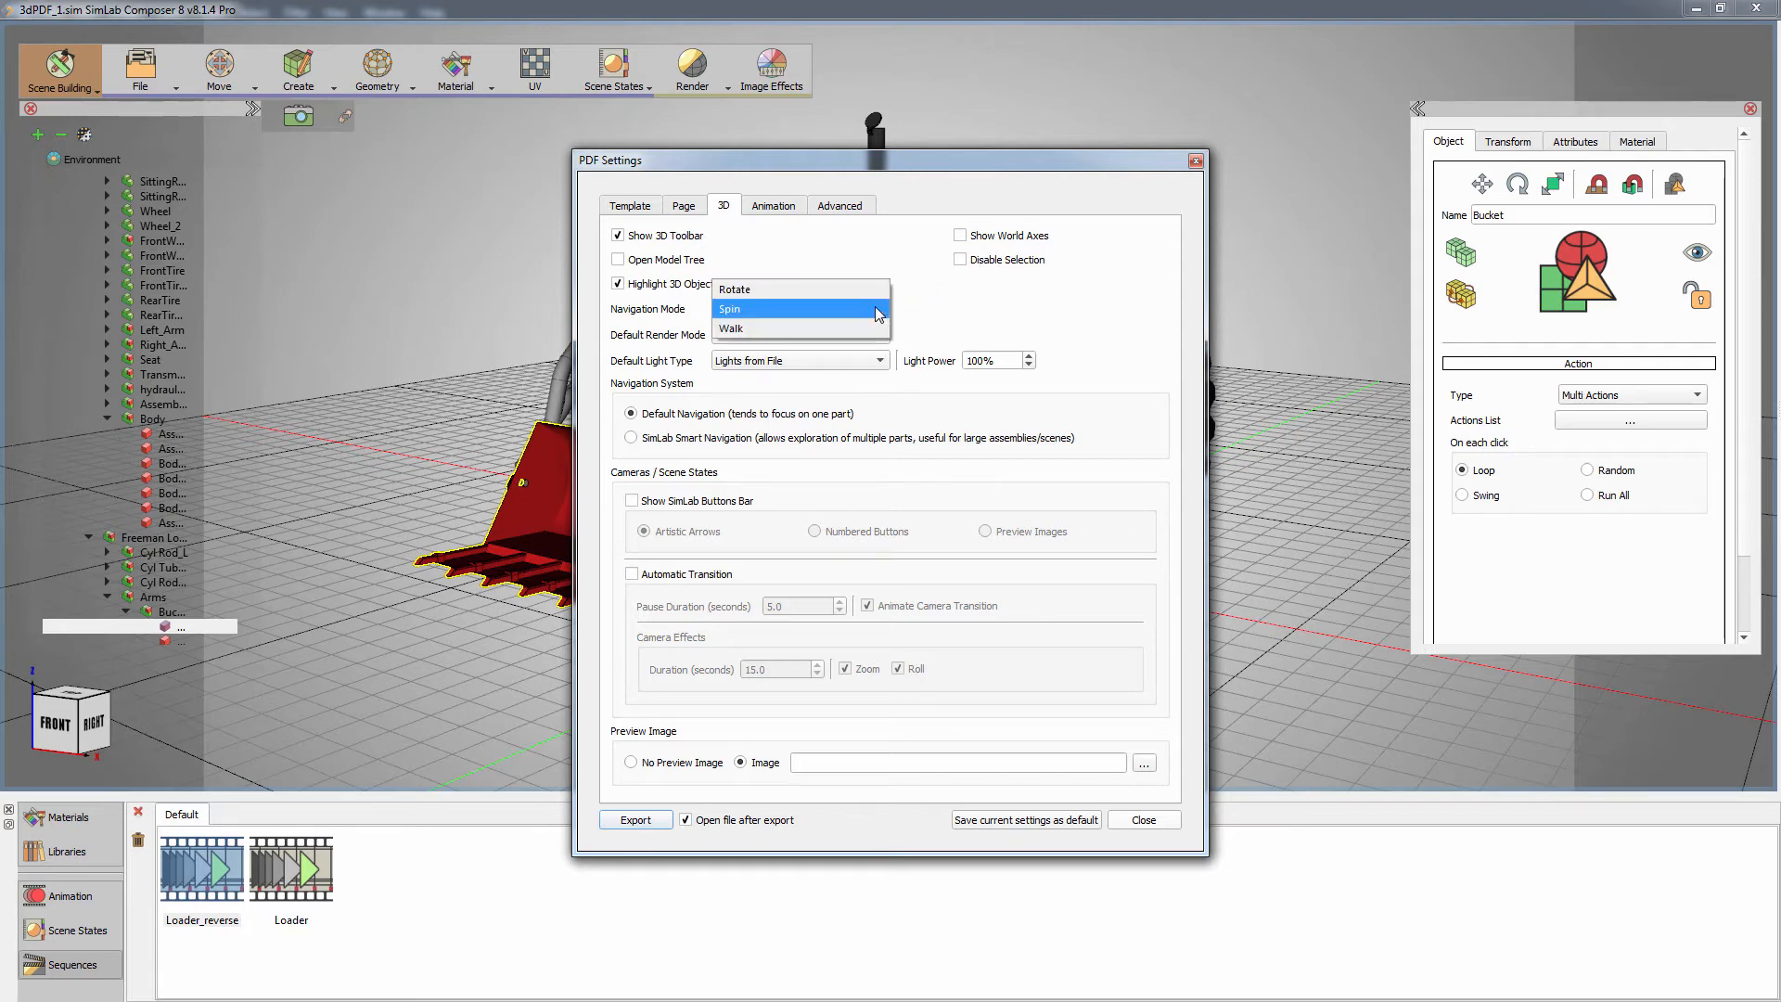
click(879, 313)
click(879, 335)
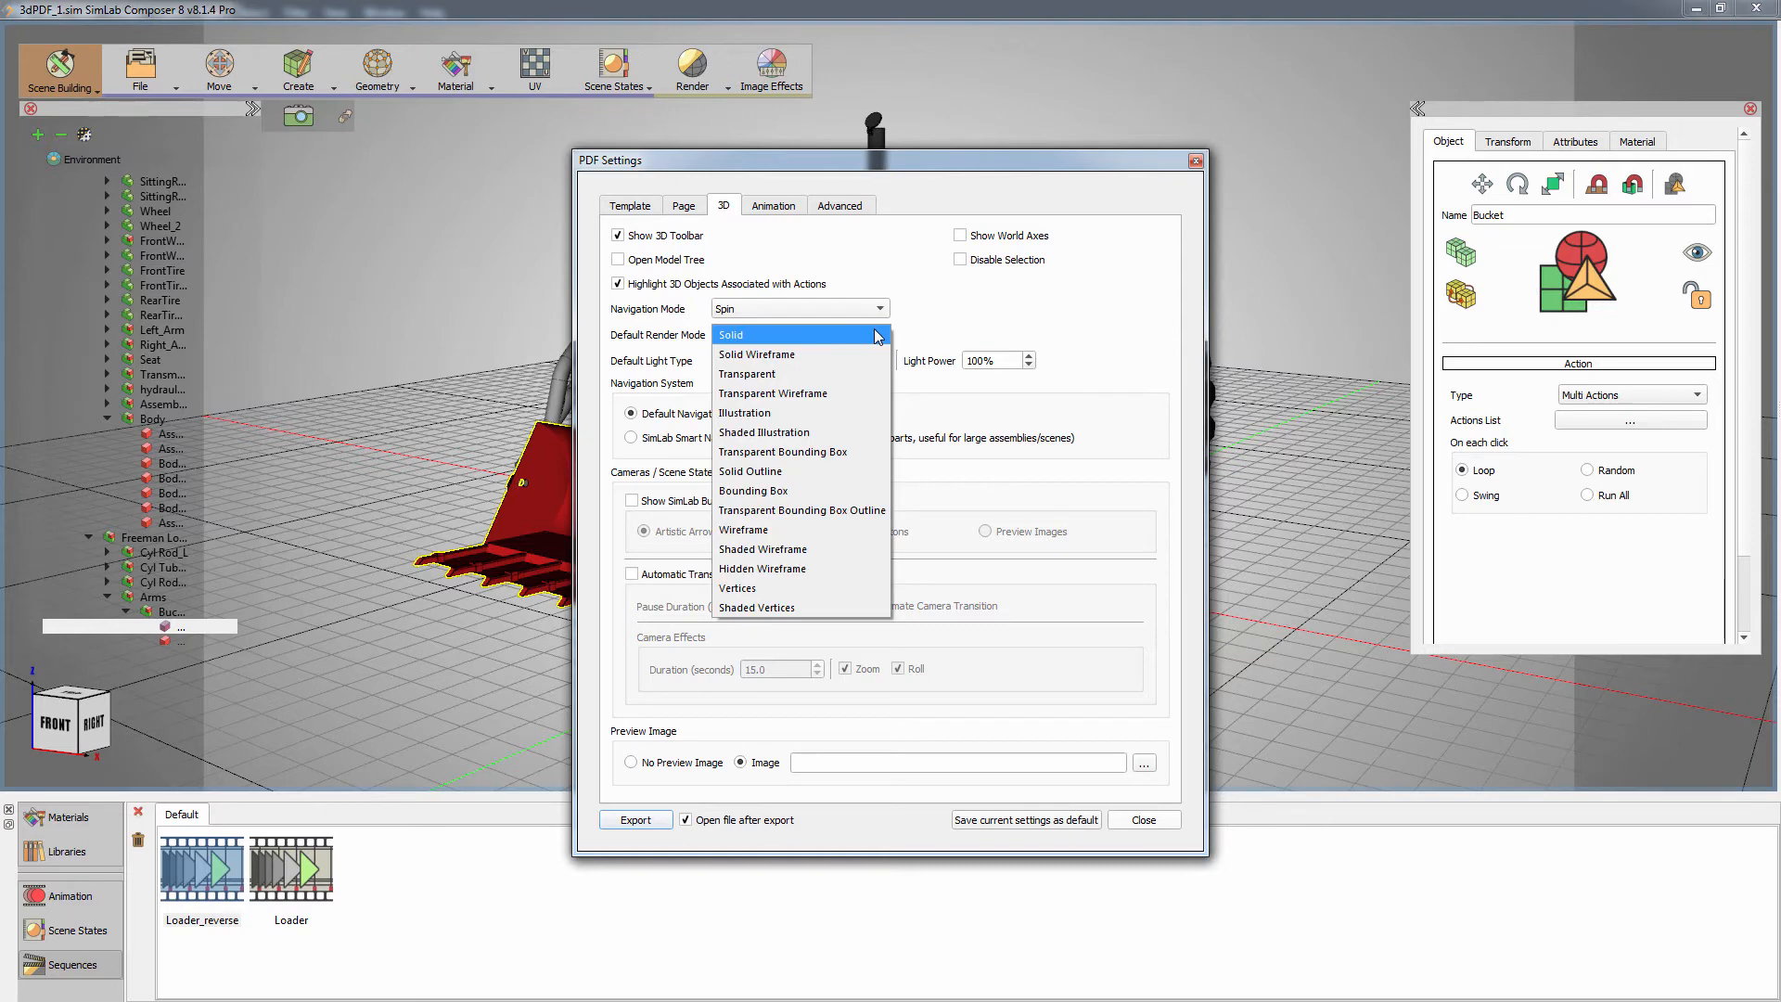
click(879, 335)
click(878, 360)
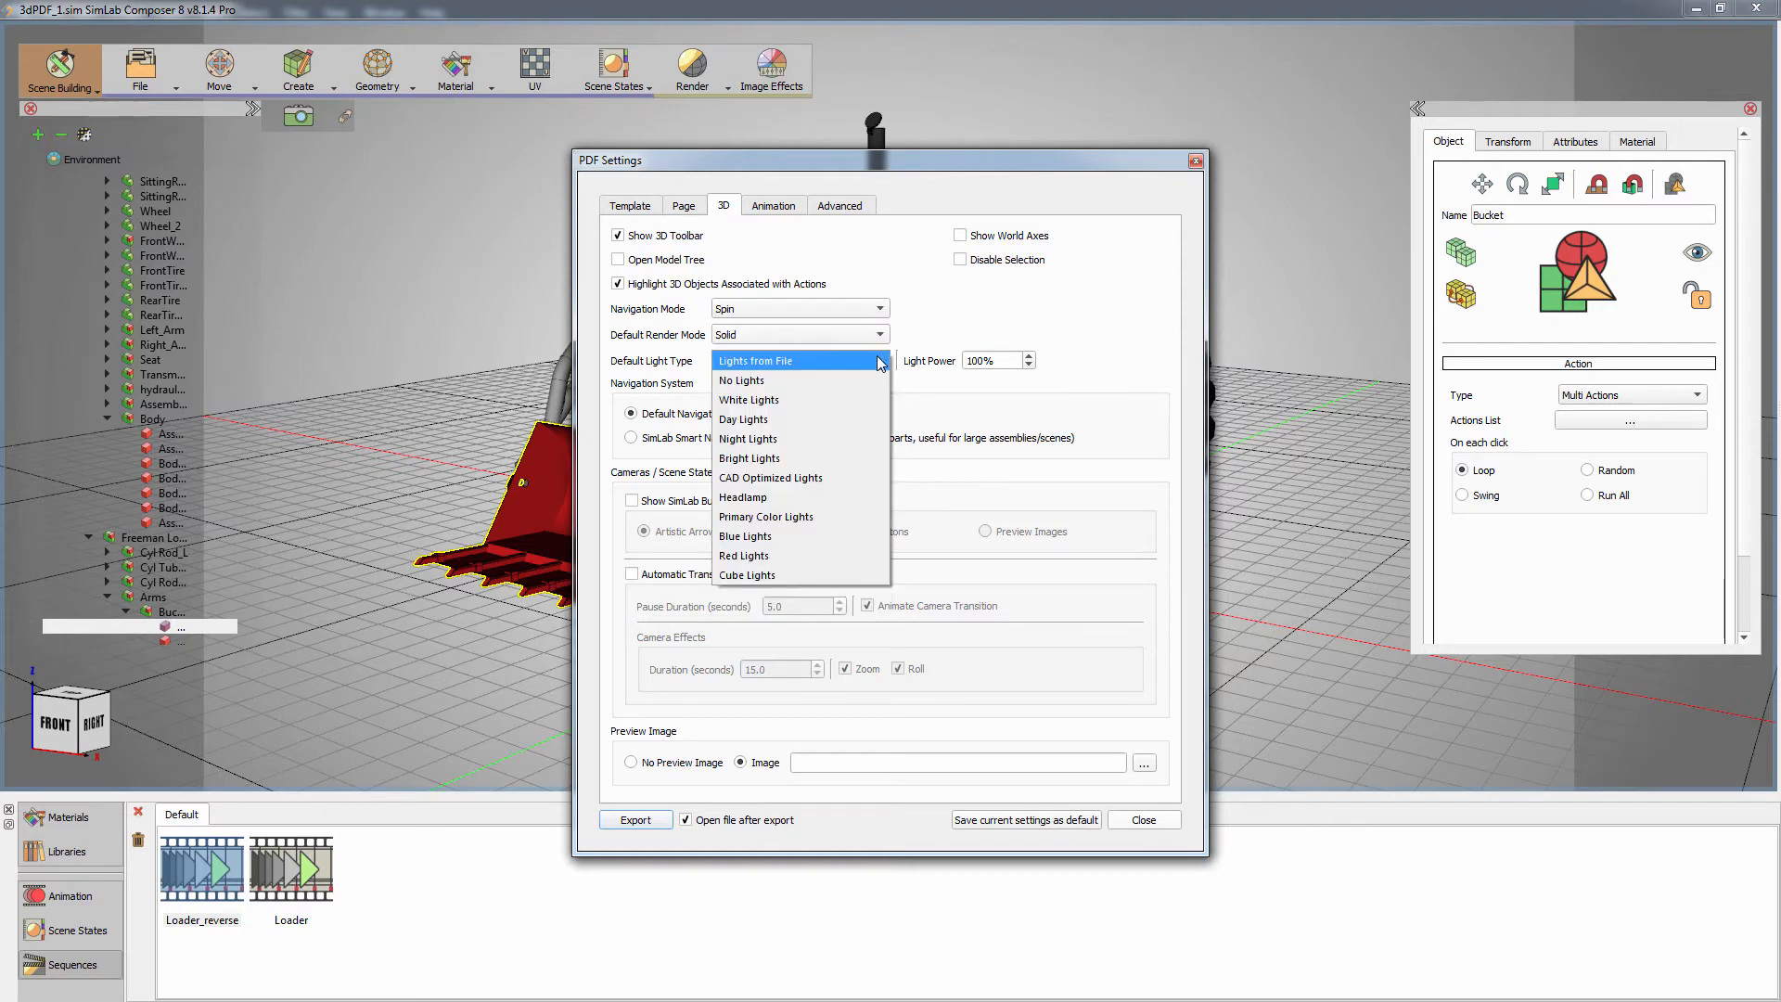
click(880, 362)
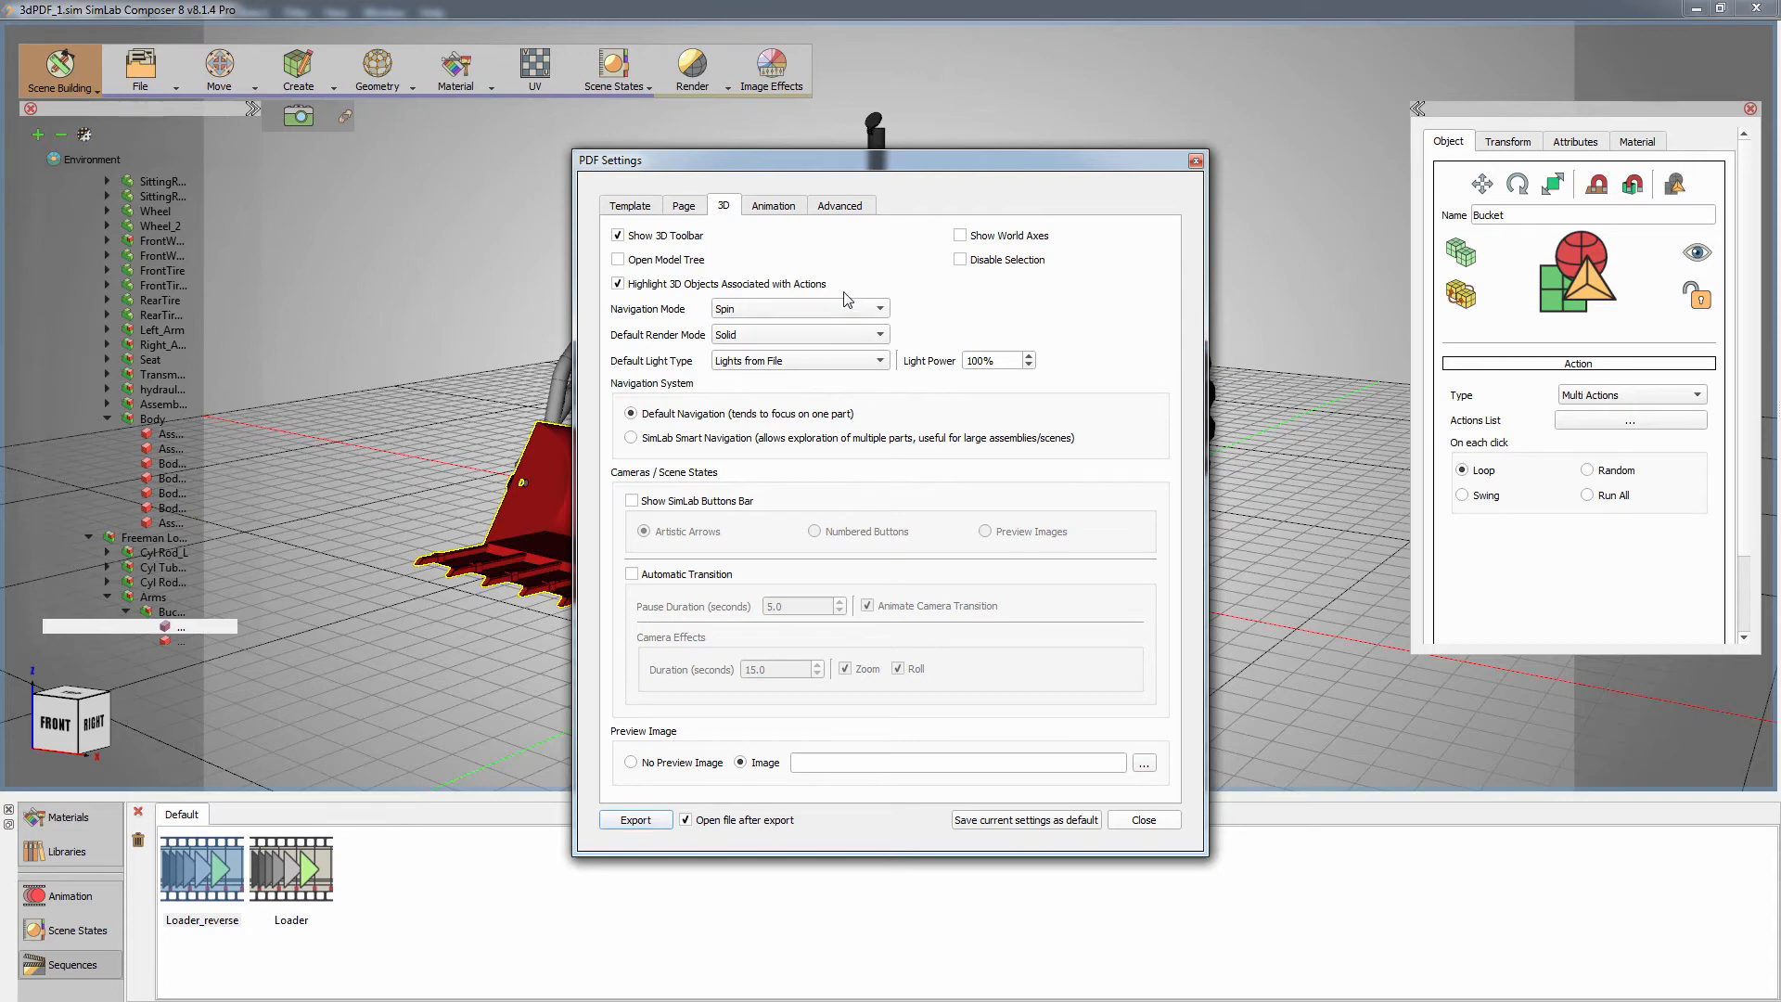
- Review the animation and advanced settings, and export the 3D PDF as Tractor_1 in the MechanicalTraining folder with all scene states included
click(774, 207)
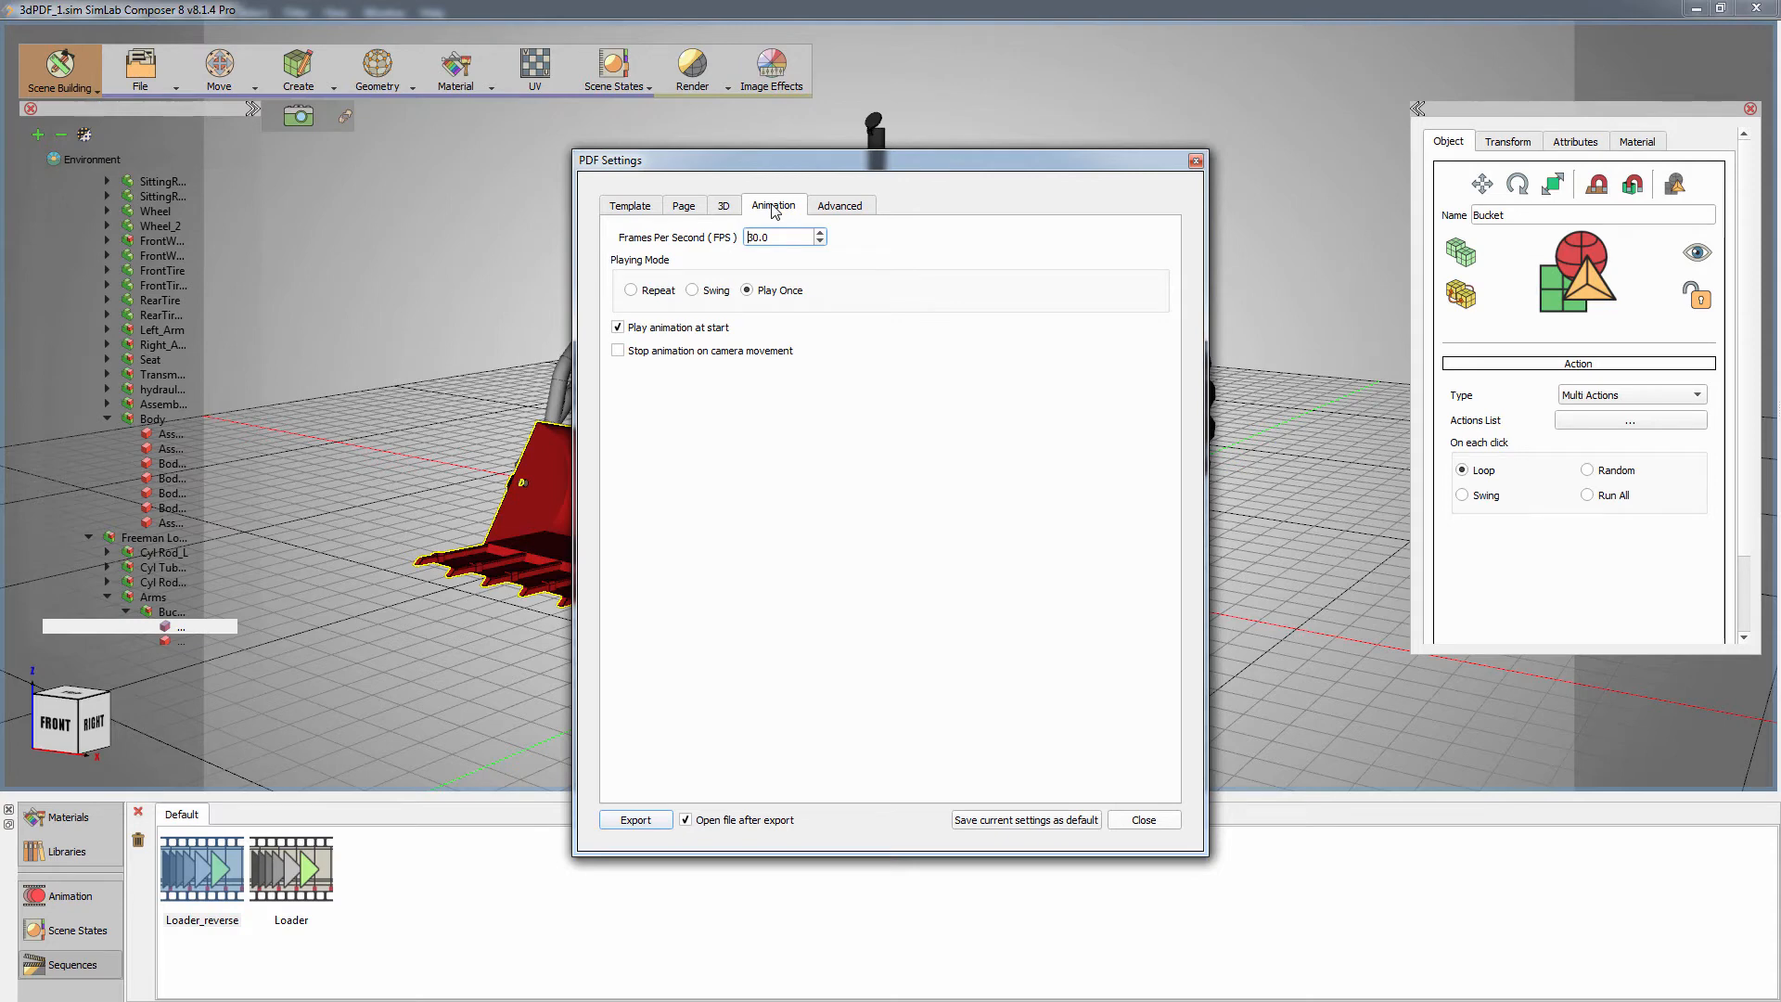
click(835, 212)
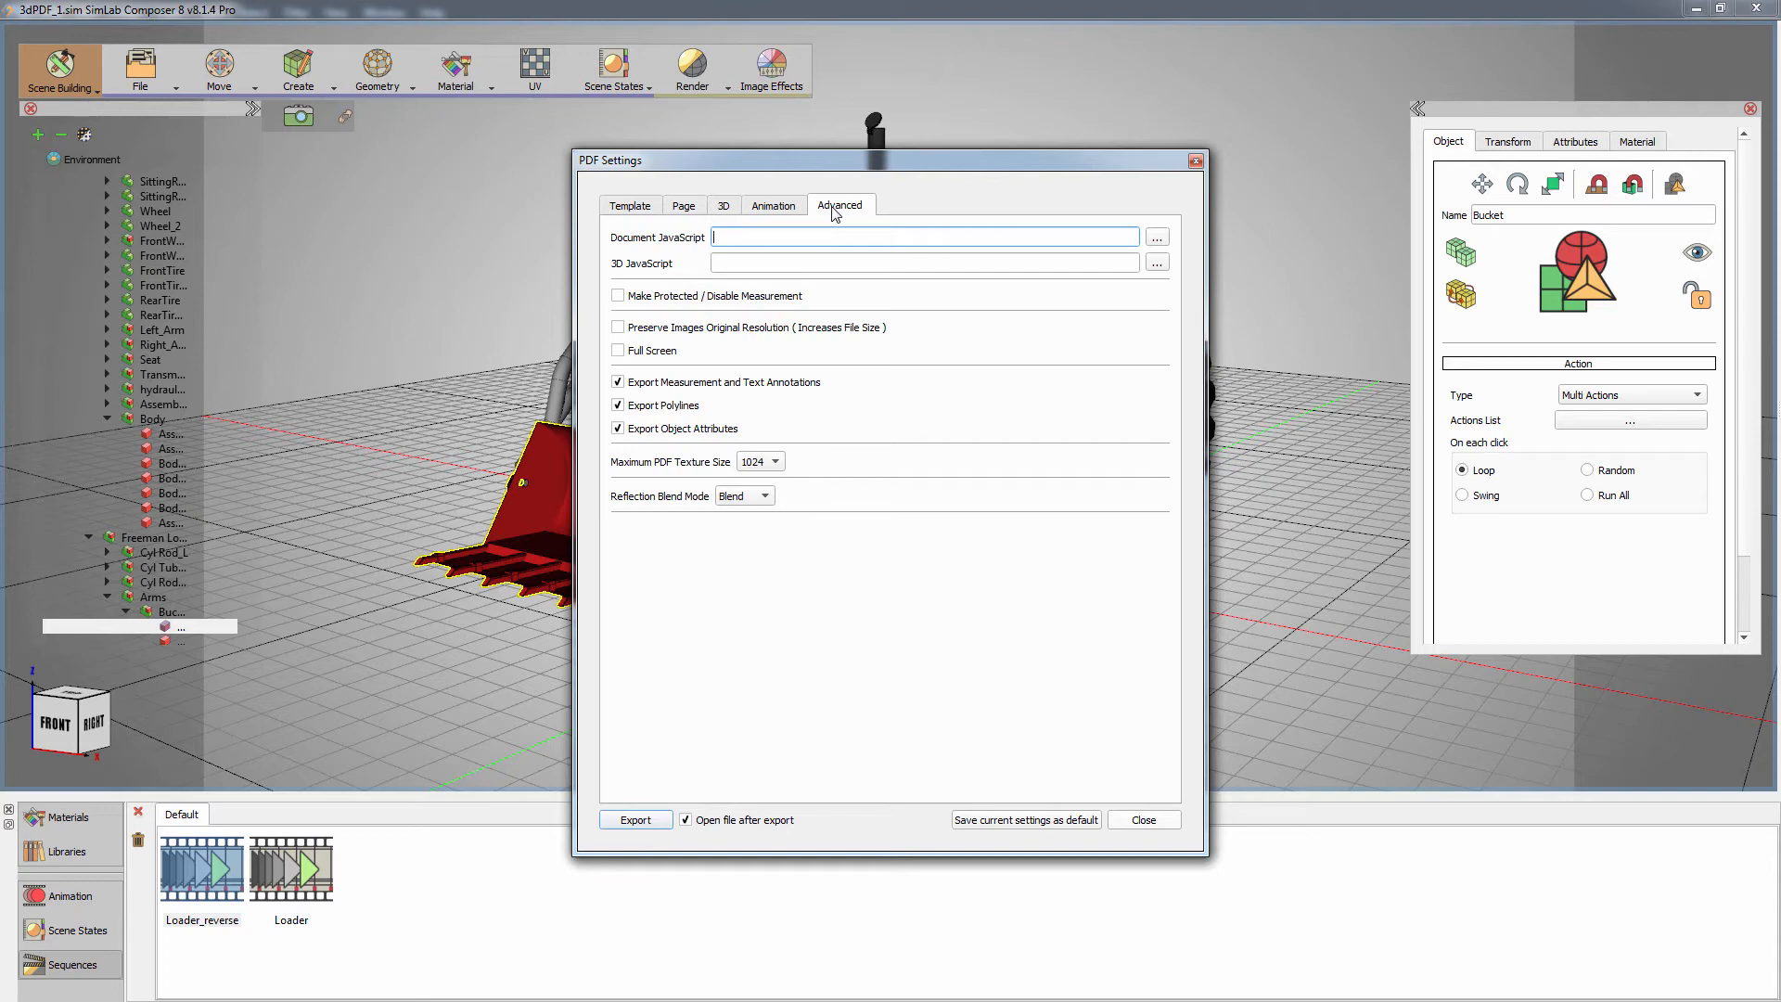
click(619, 829)
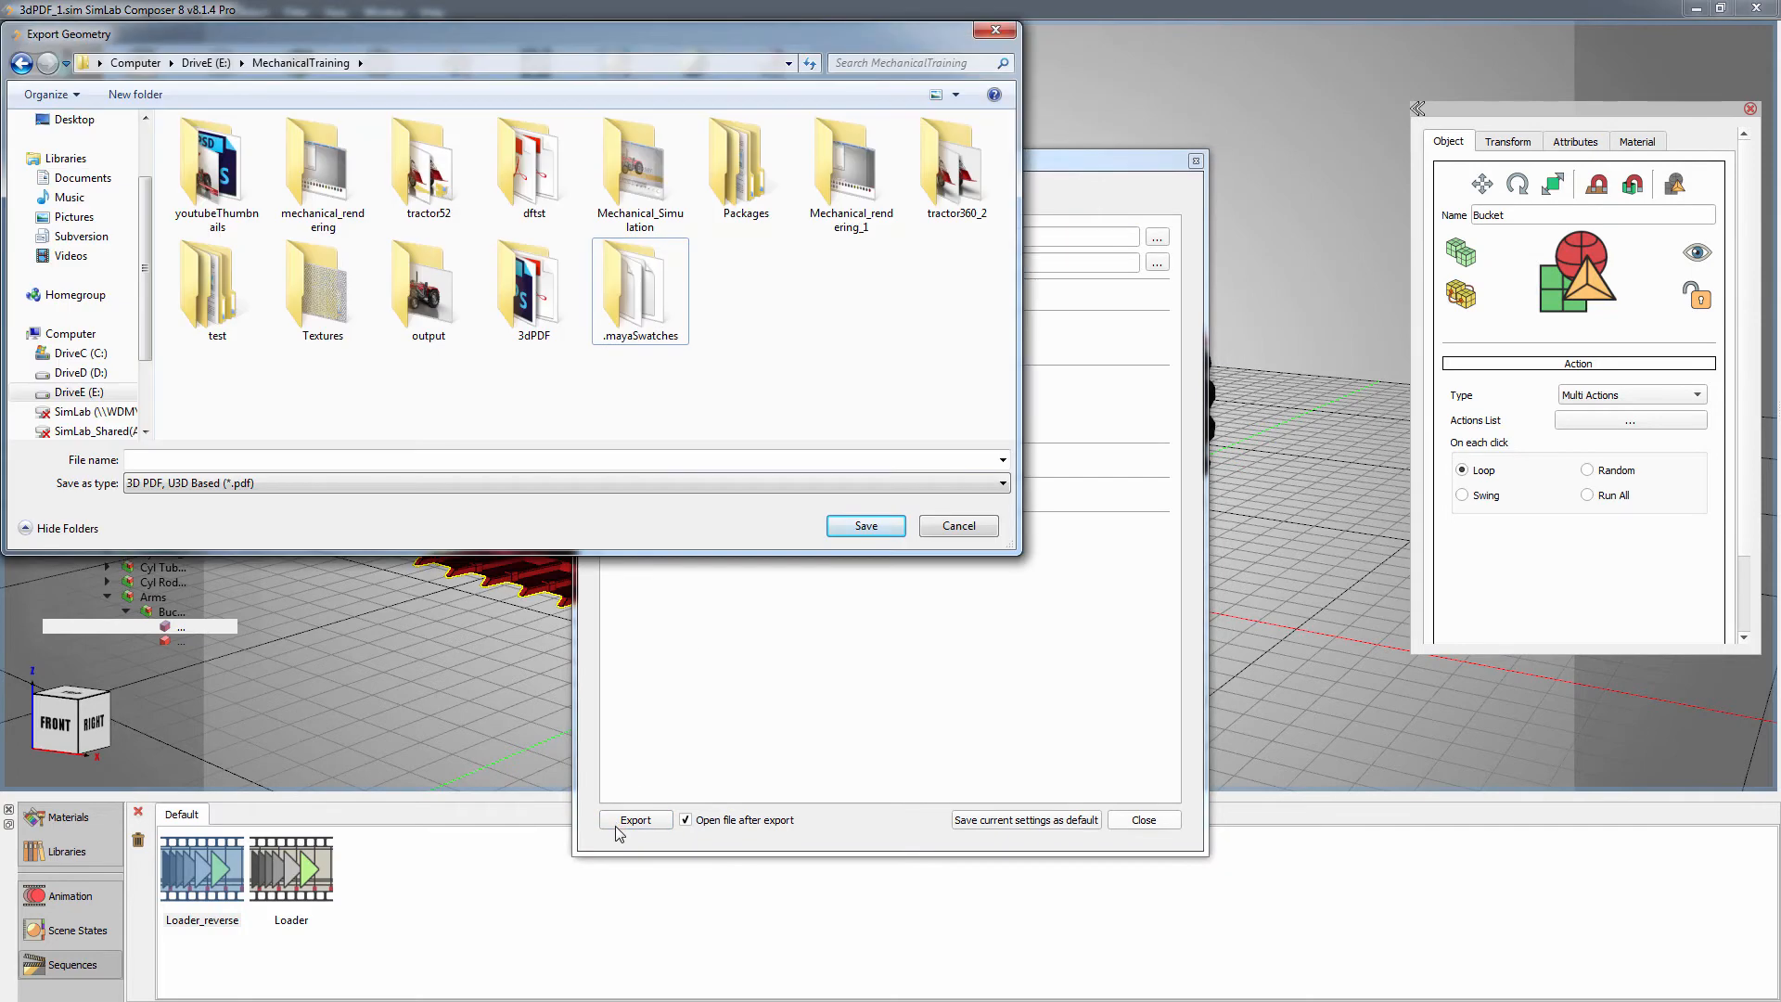
click(435, 461)
text(T)
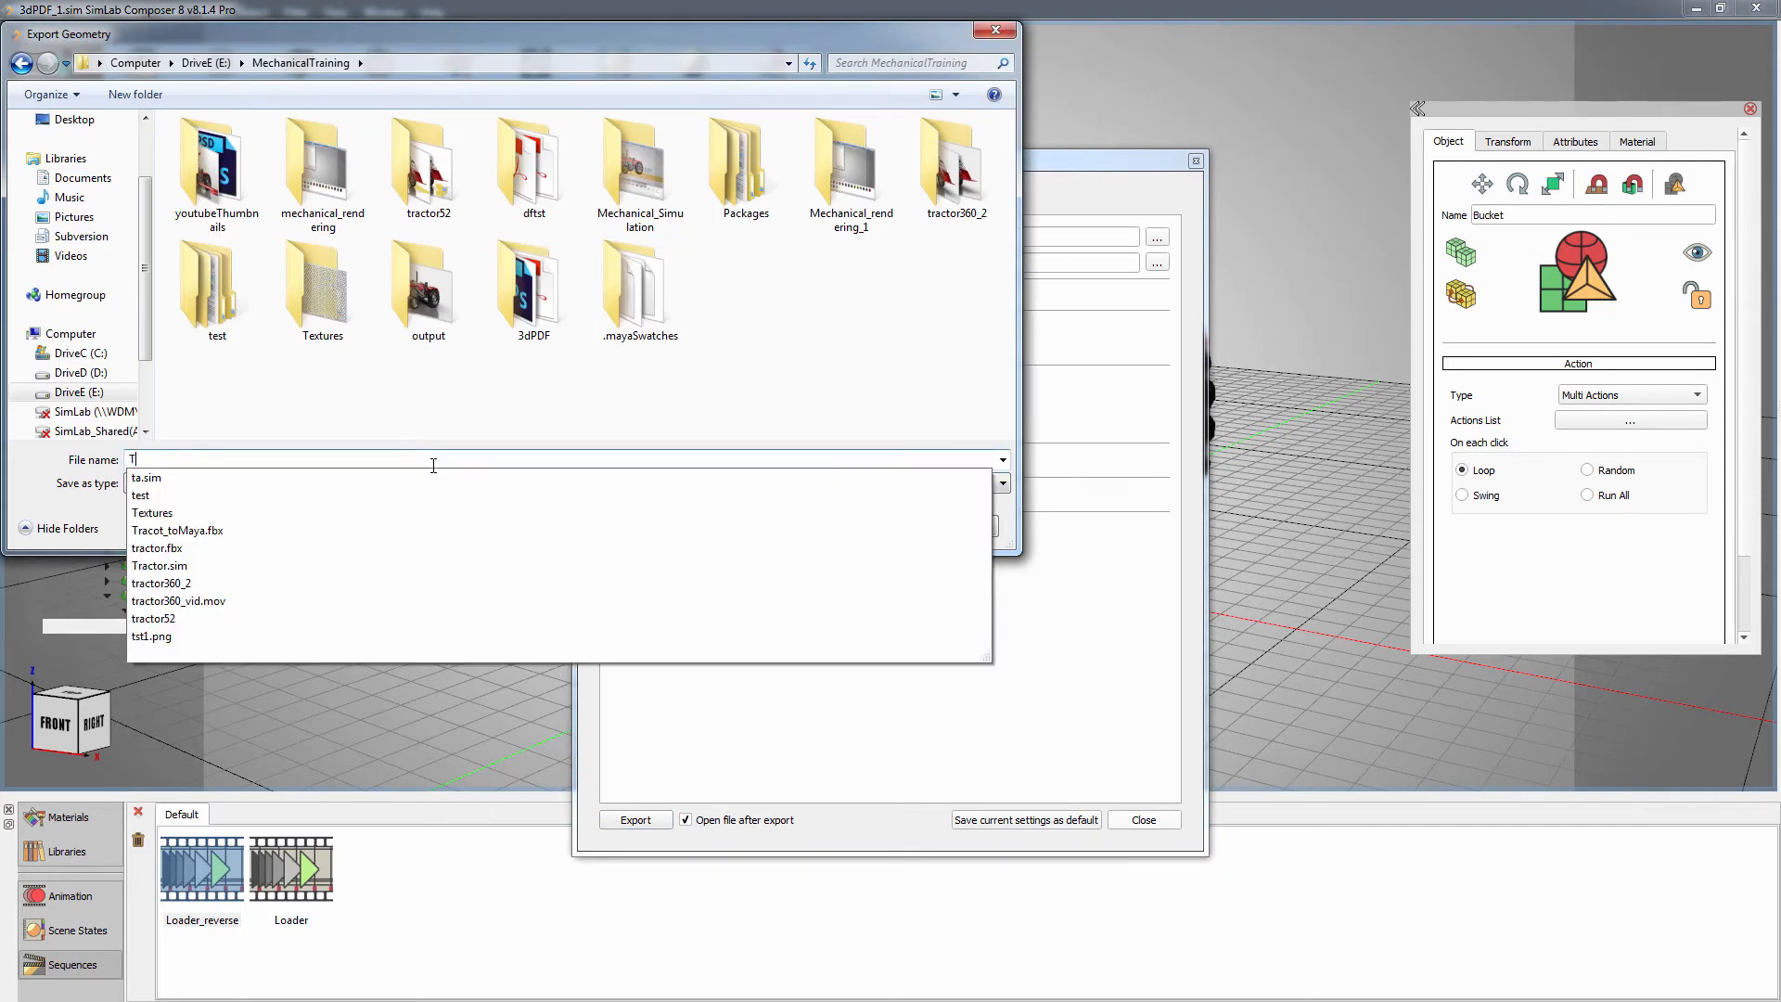
text(ractor_1)
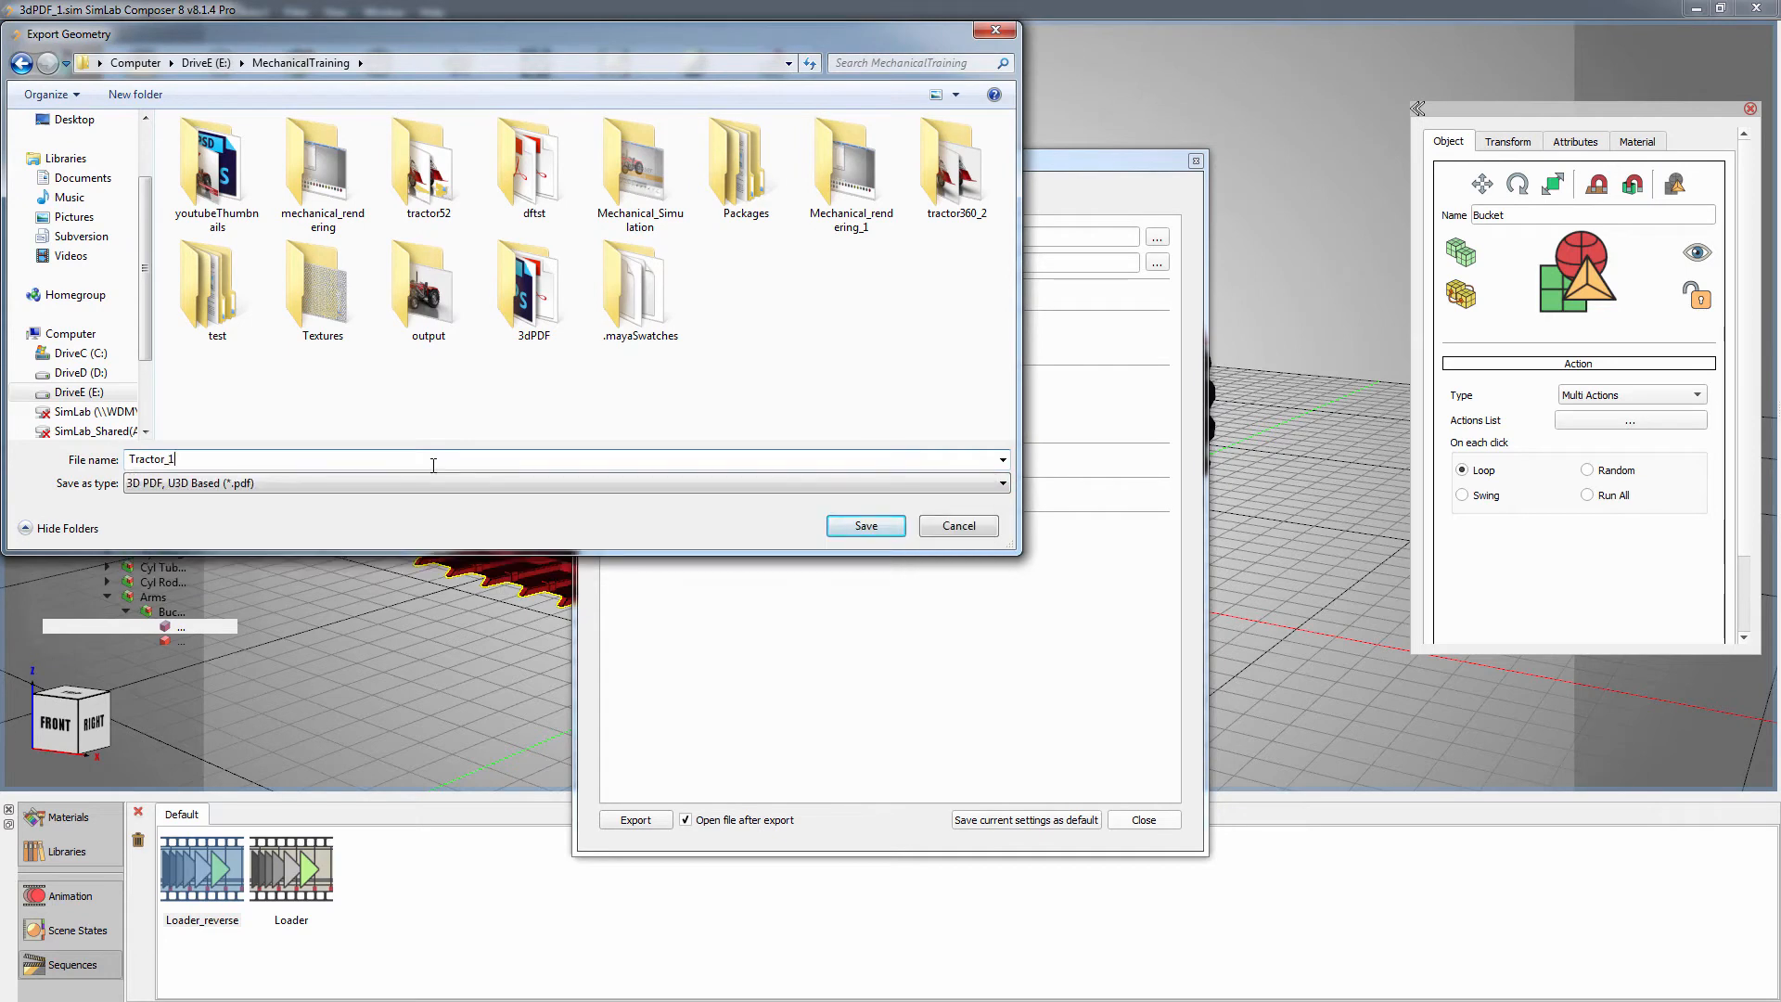
click(865, 526)
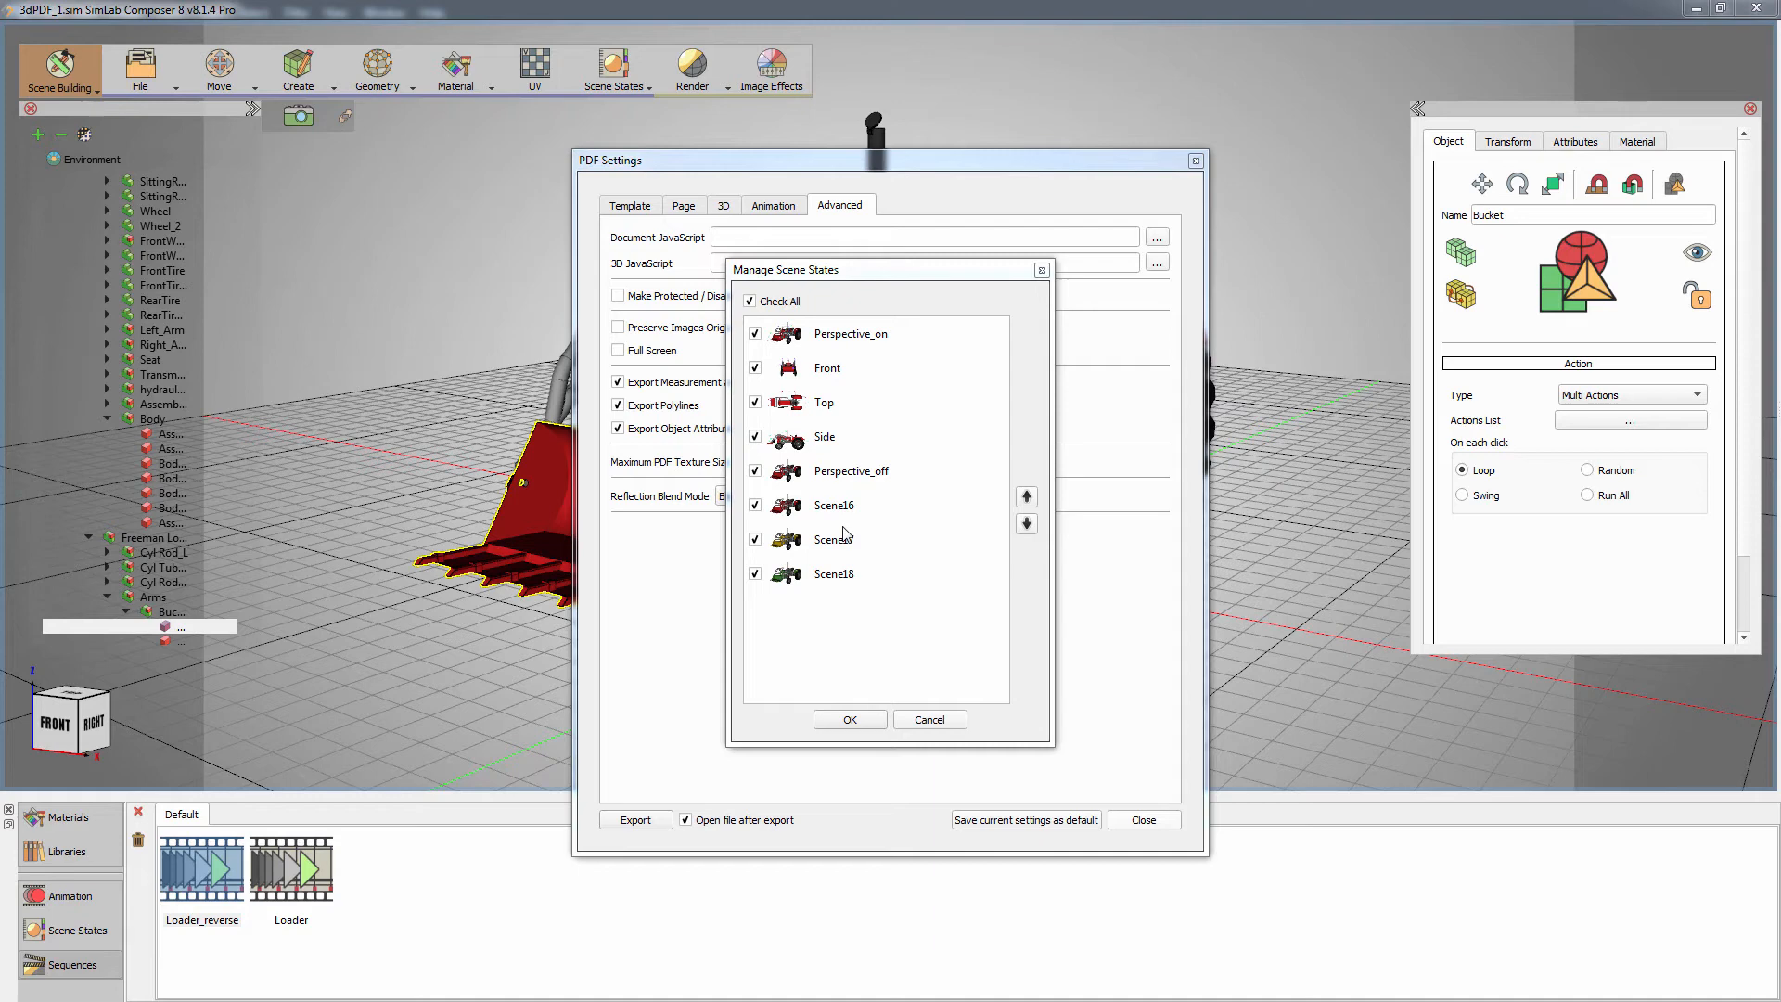
click(845, 720)
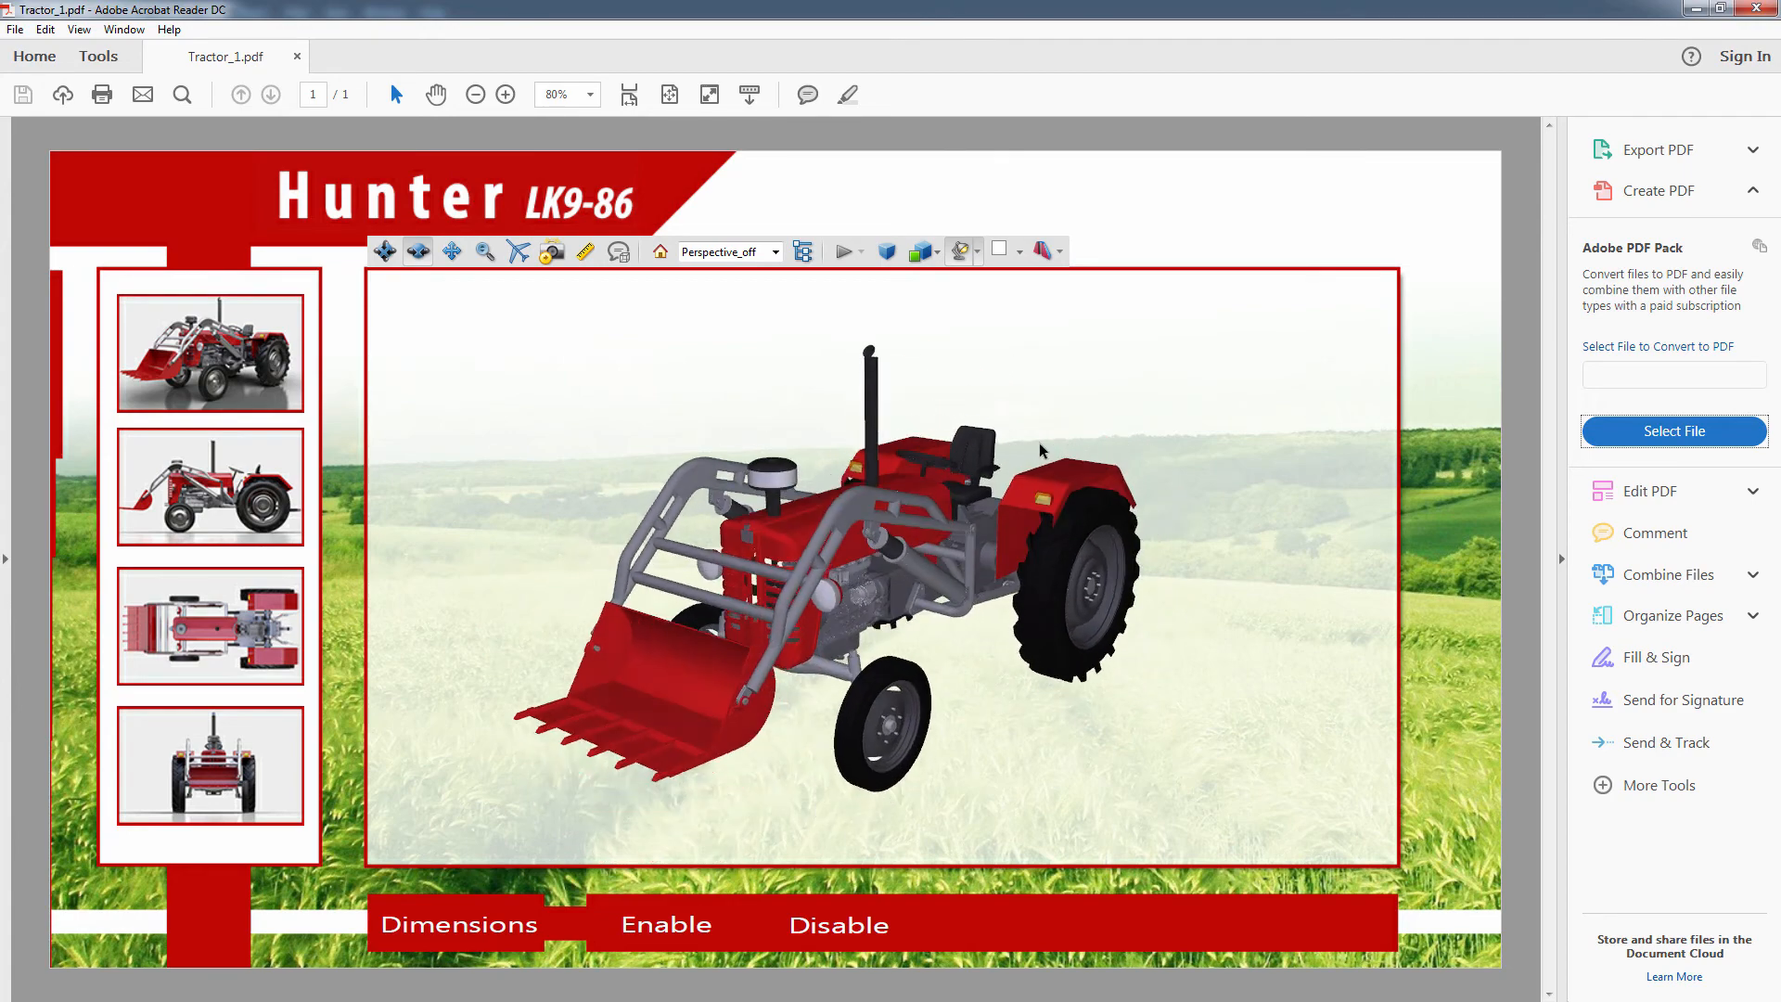
- Test the perspective, side, top and front view images and the dimensions toggle in the exported Tractor_1 PDF
click(240, 372)
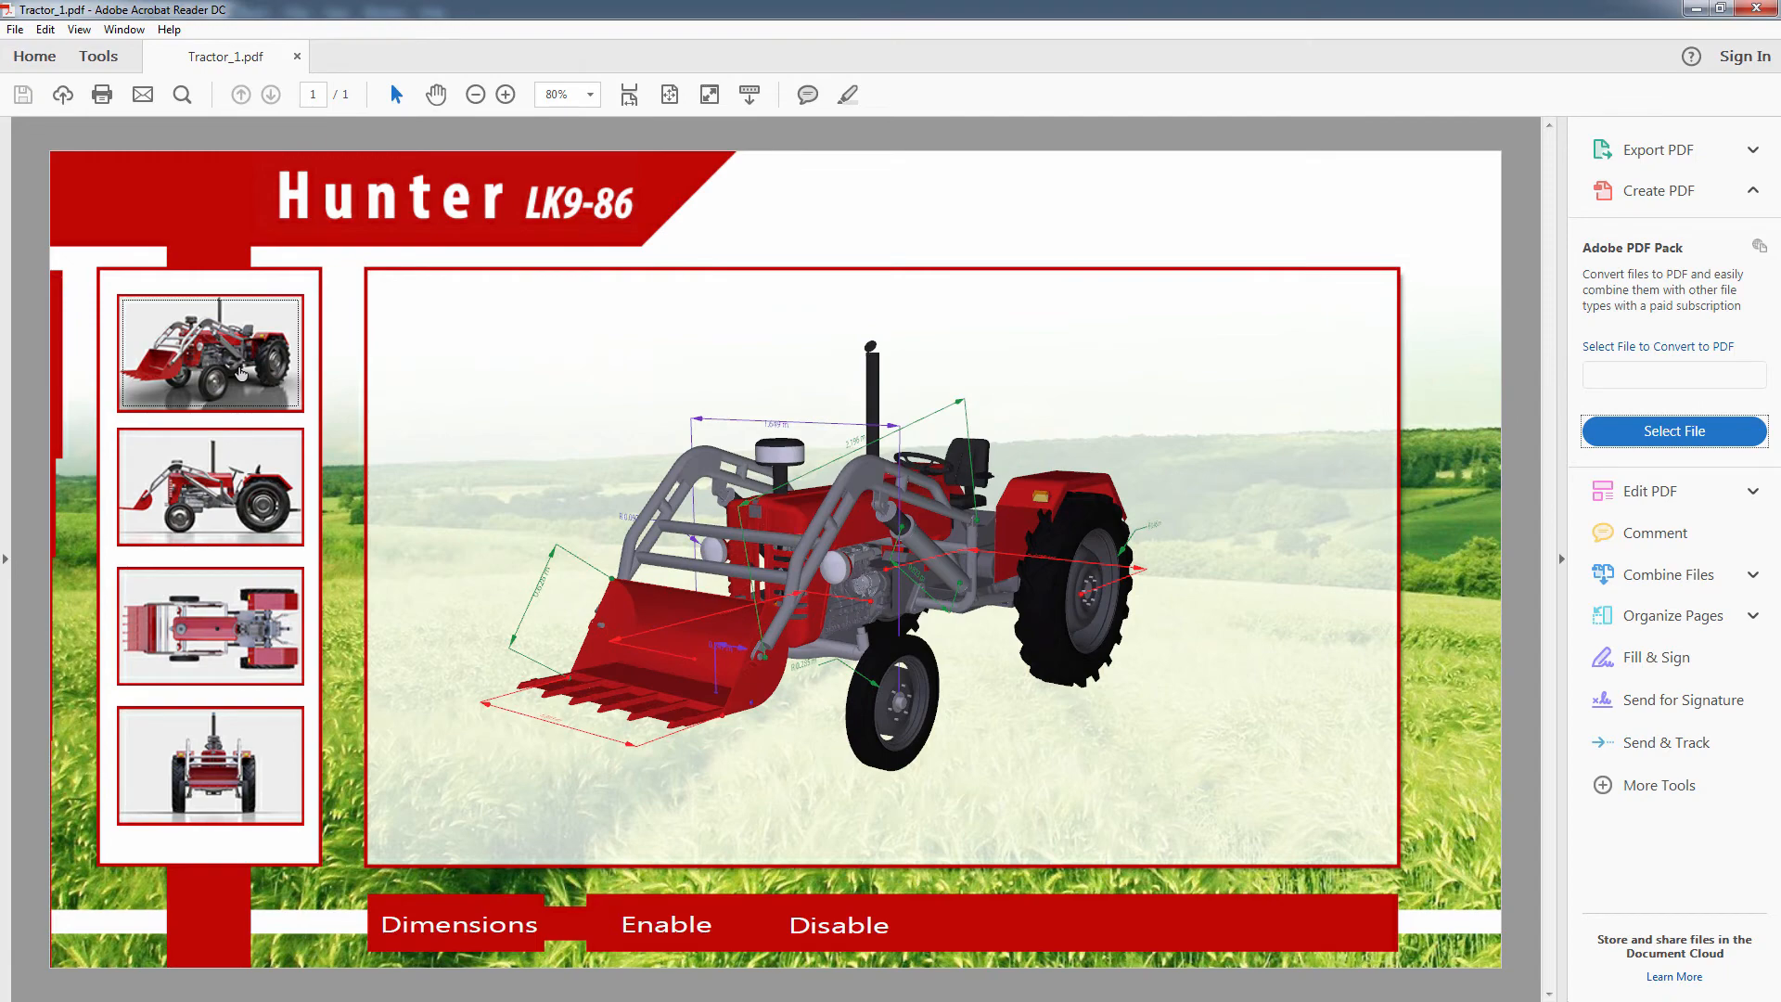
click(239, 484)
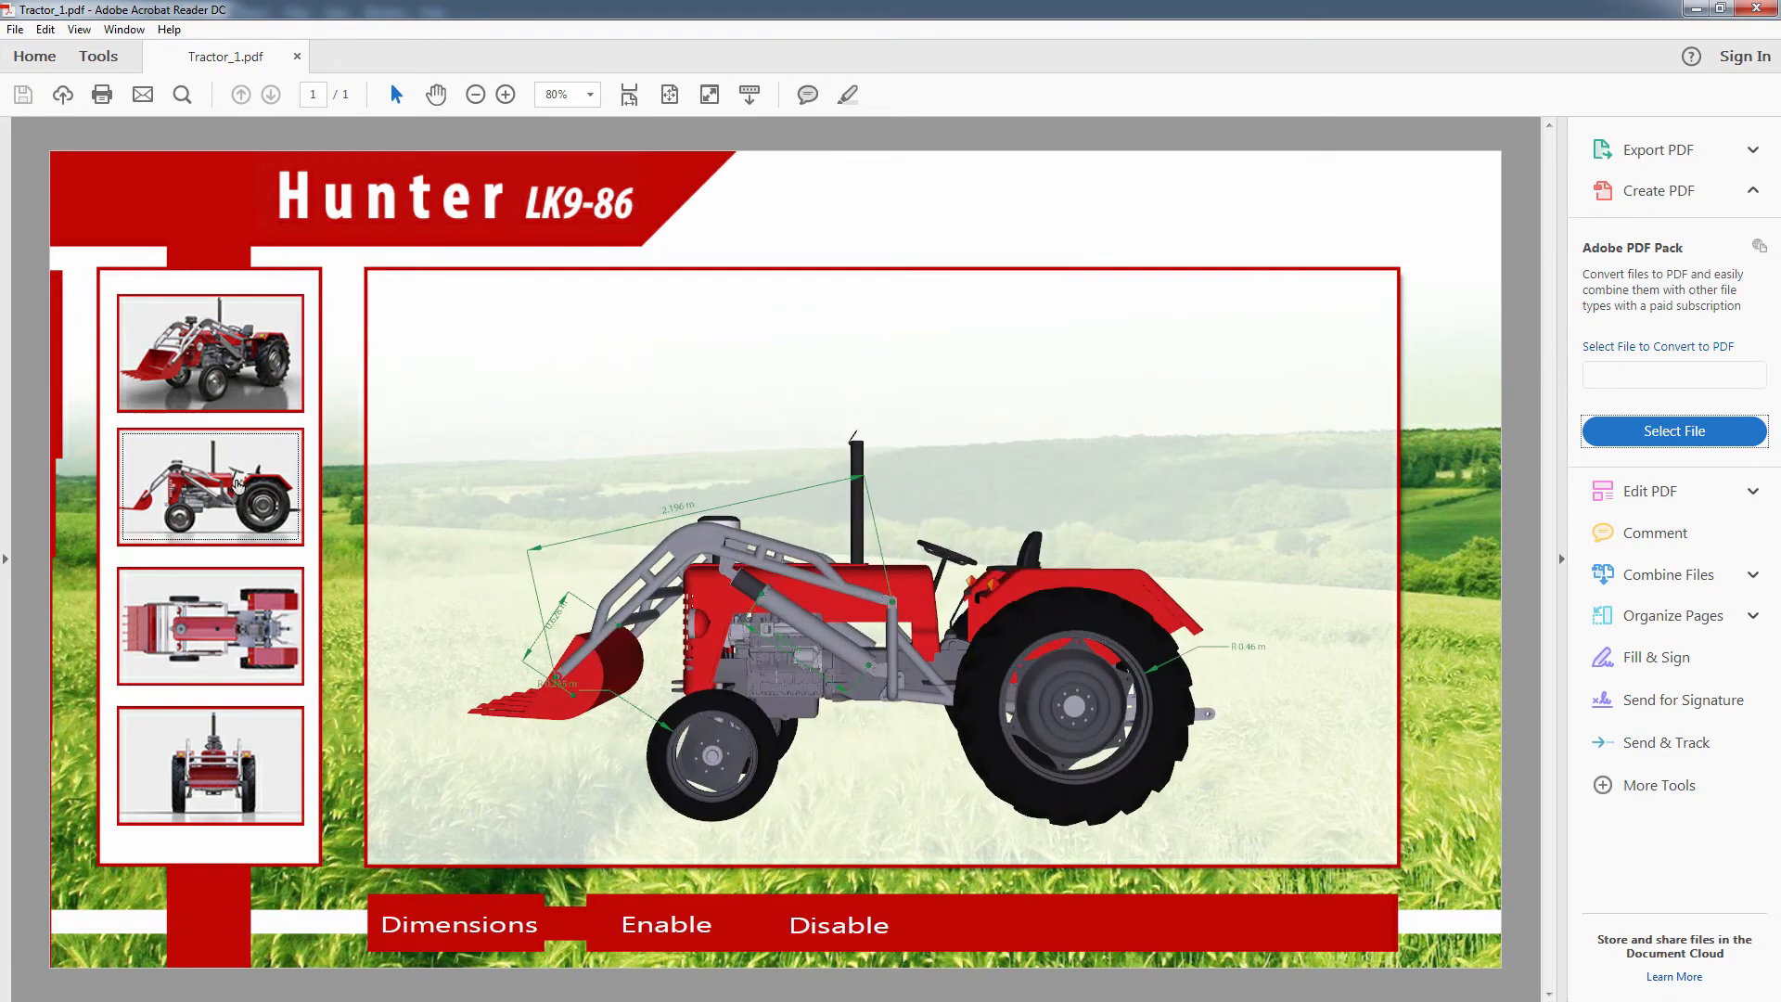
click(237, 628)
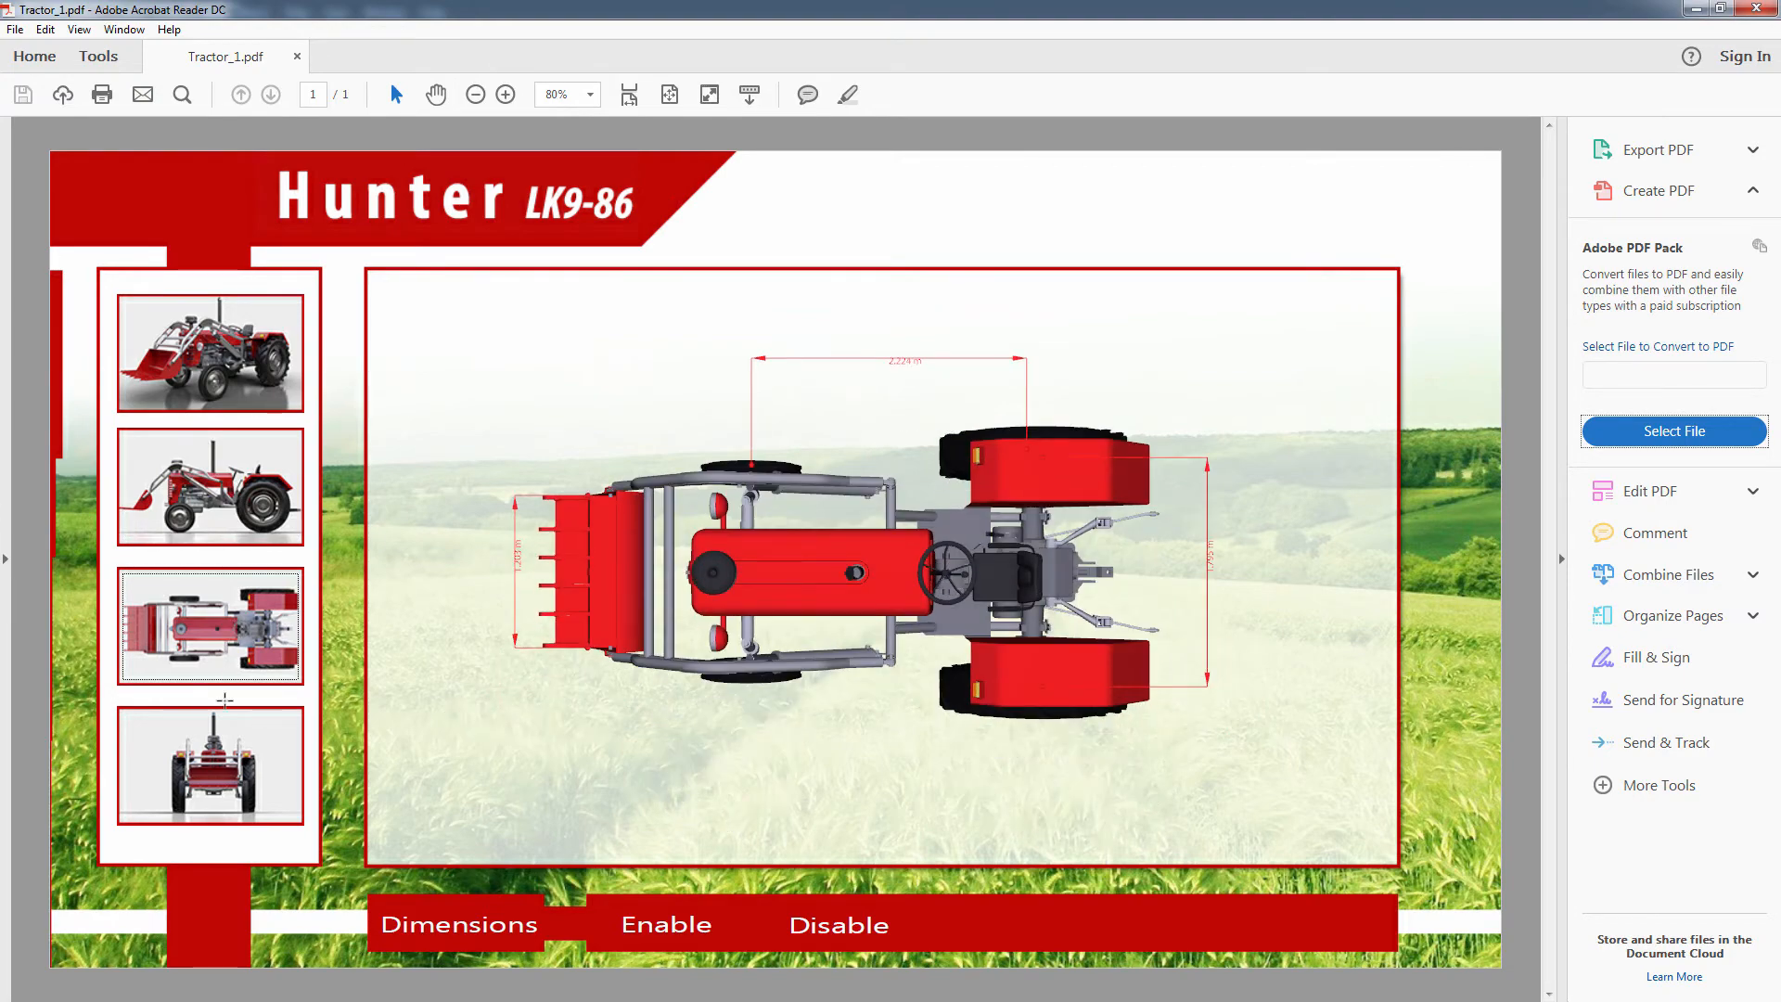
click(226, 746)
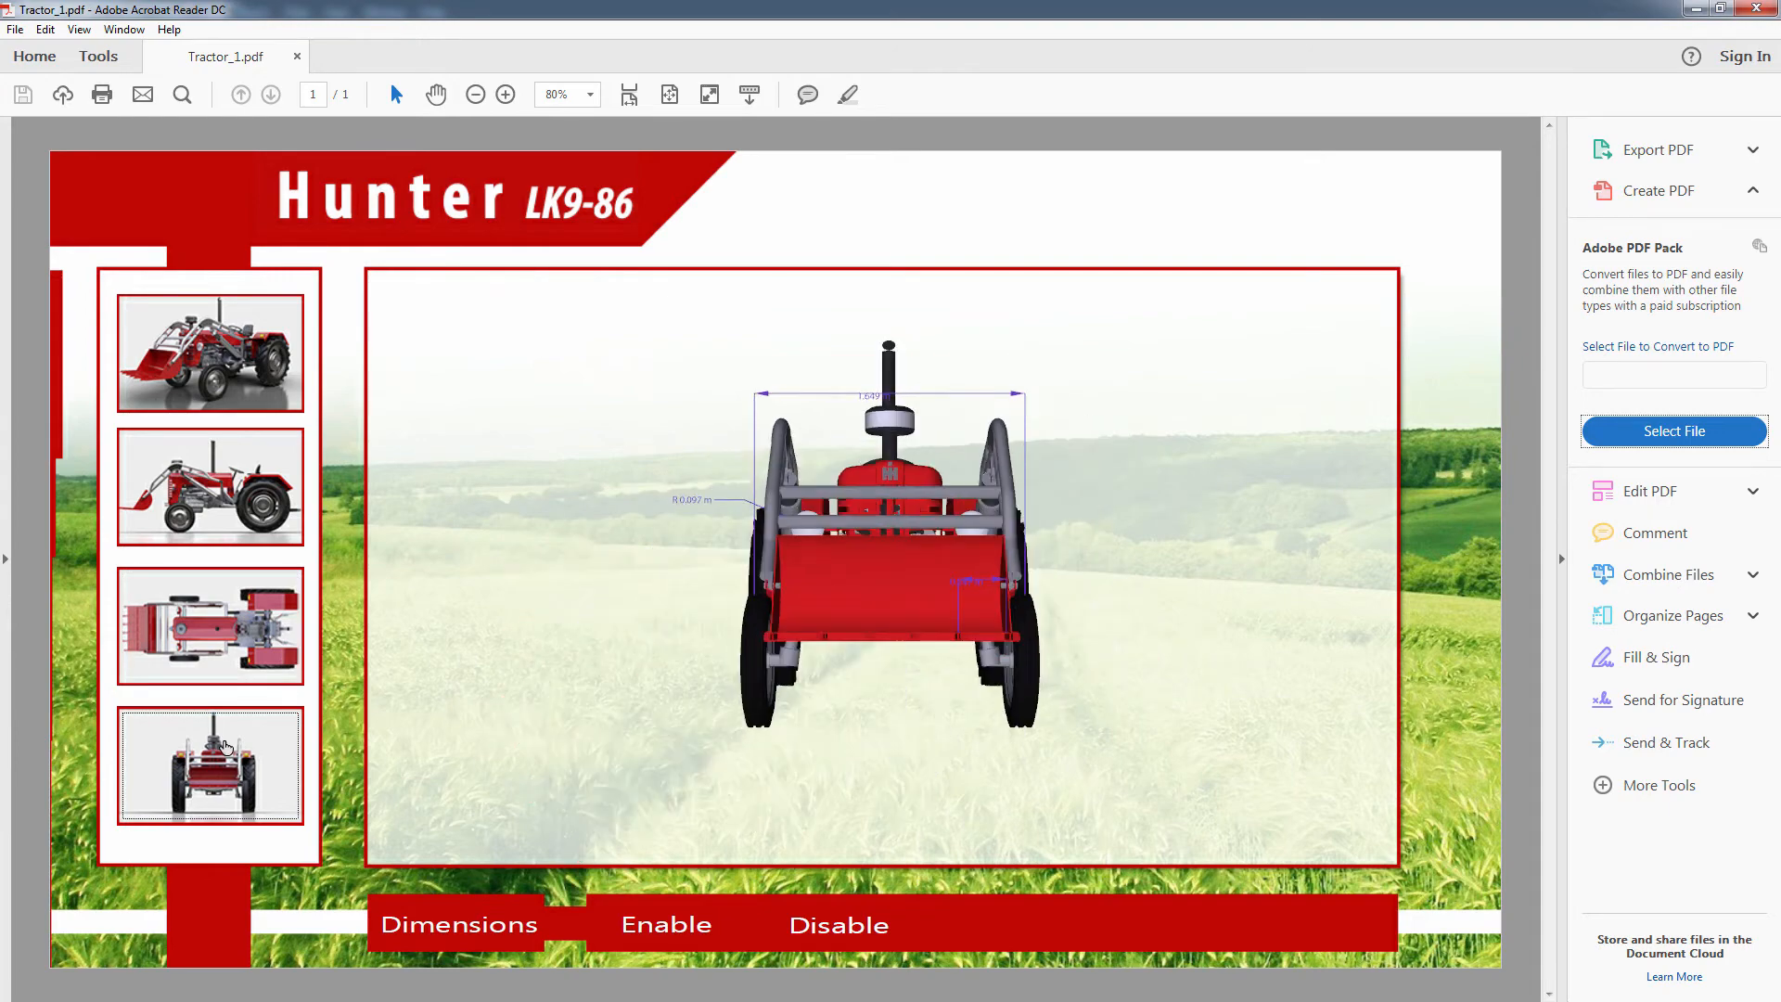
click(218, 375)
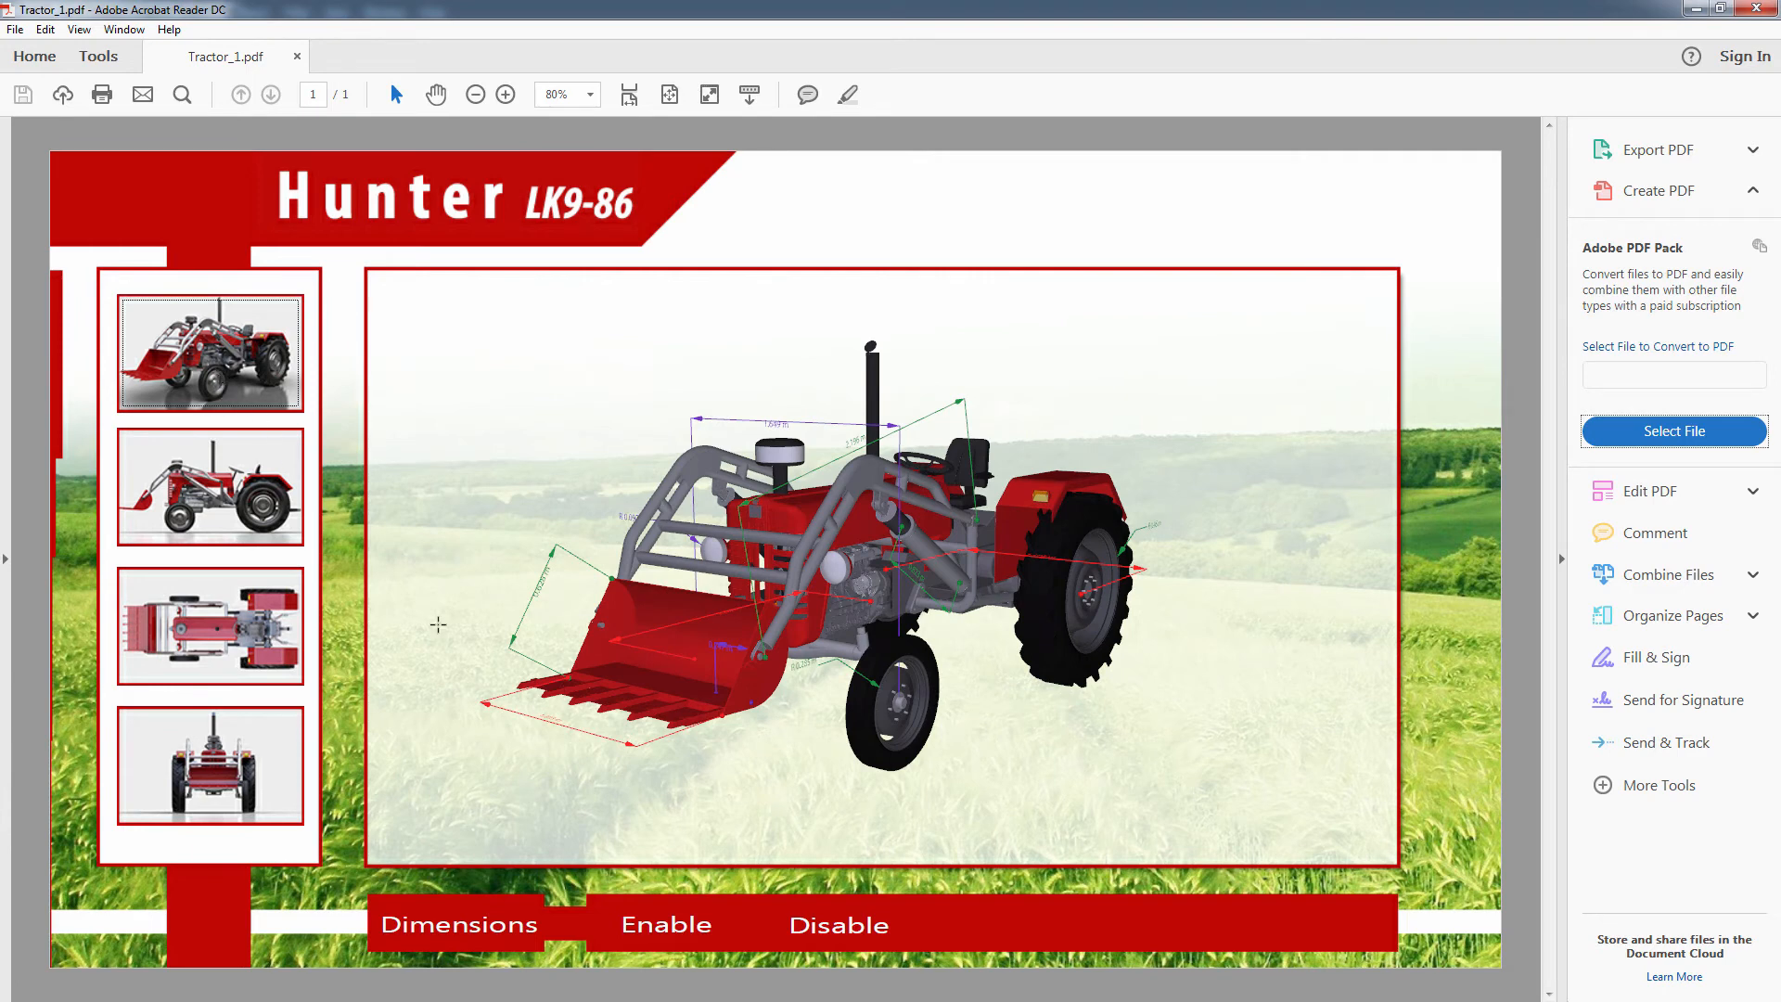
click(825, 926)
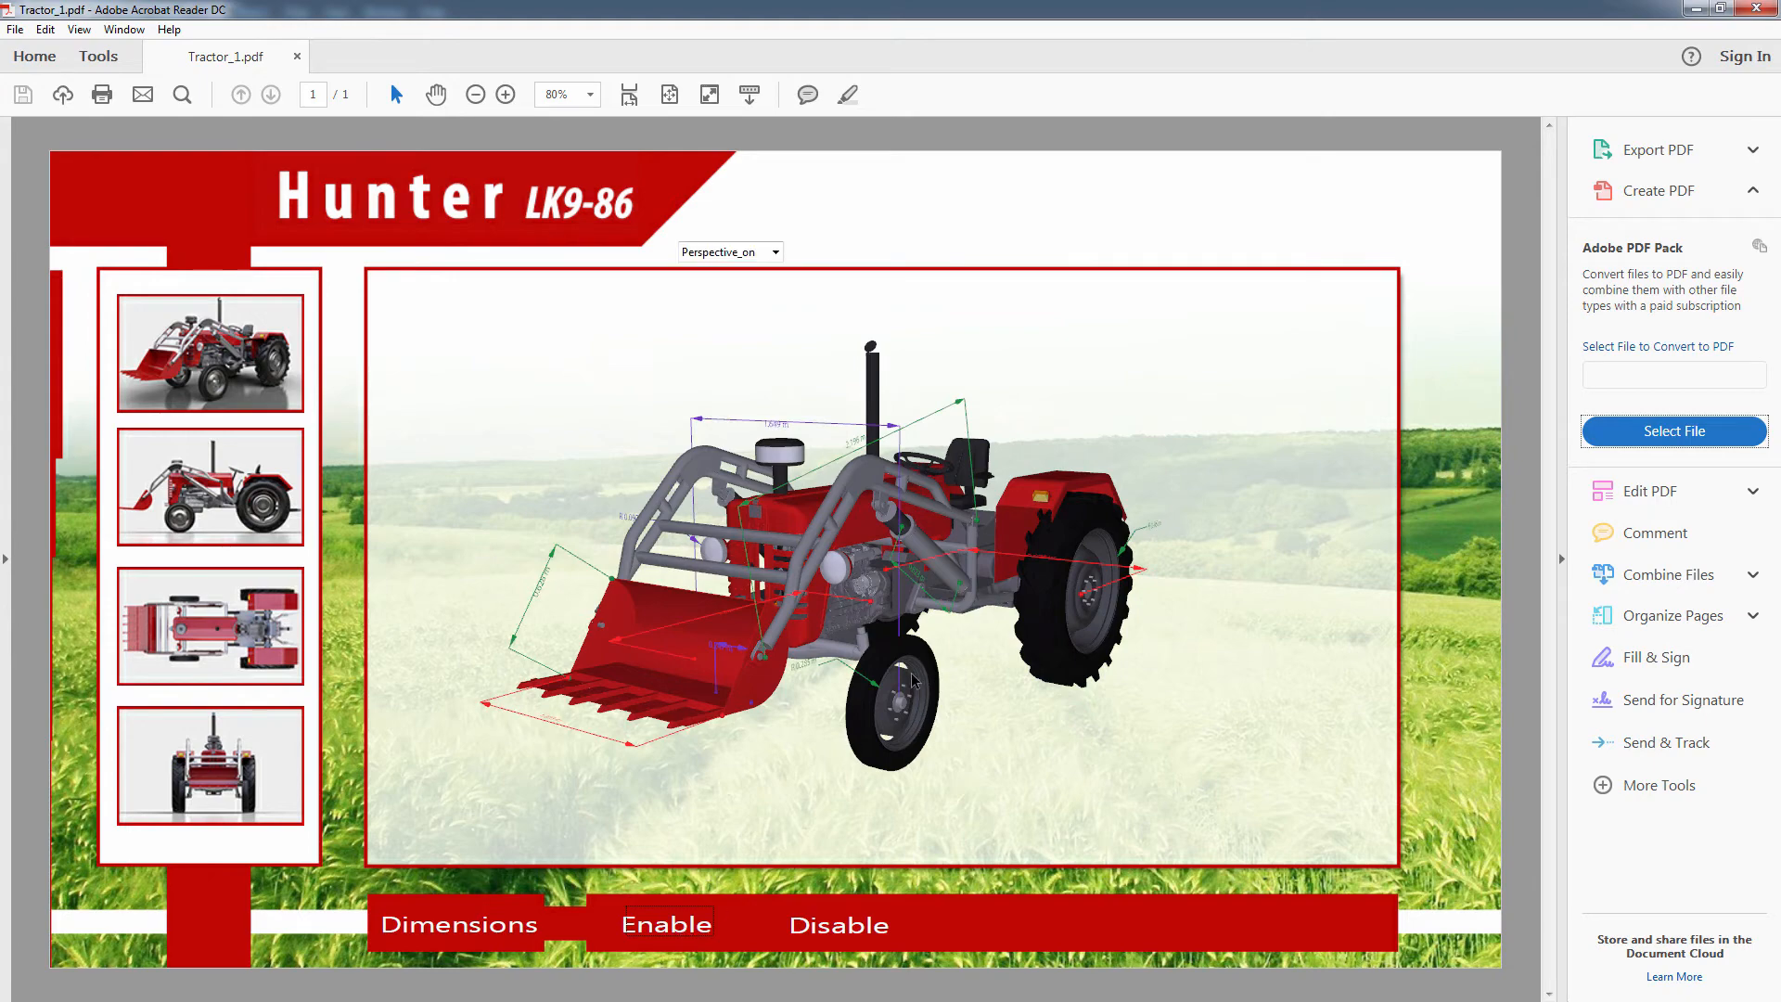
- Cycle the tractor body's colours in the 3D view, rotate the model, and disable the dimensions to check the interactivity
click(1052, 514)
mouse_move(1109, 443)
mouse_down()
mouse_move(1038, 511)
mouse_move(1044, 469)
mouse_move(1091, 464)
mouse_up()
click(1066, 483)
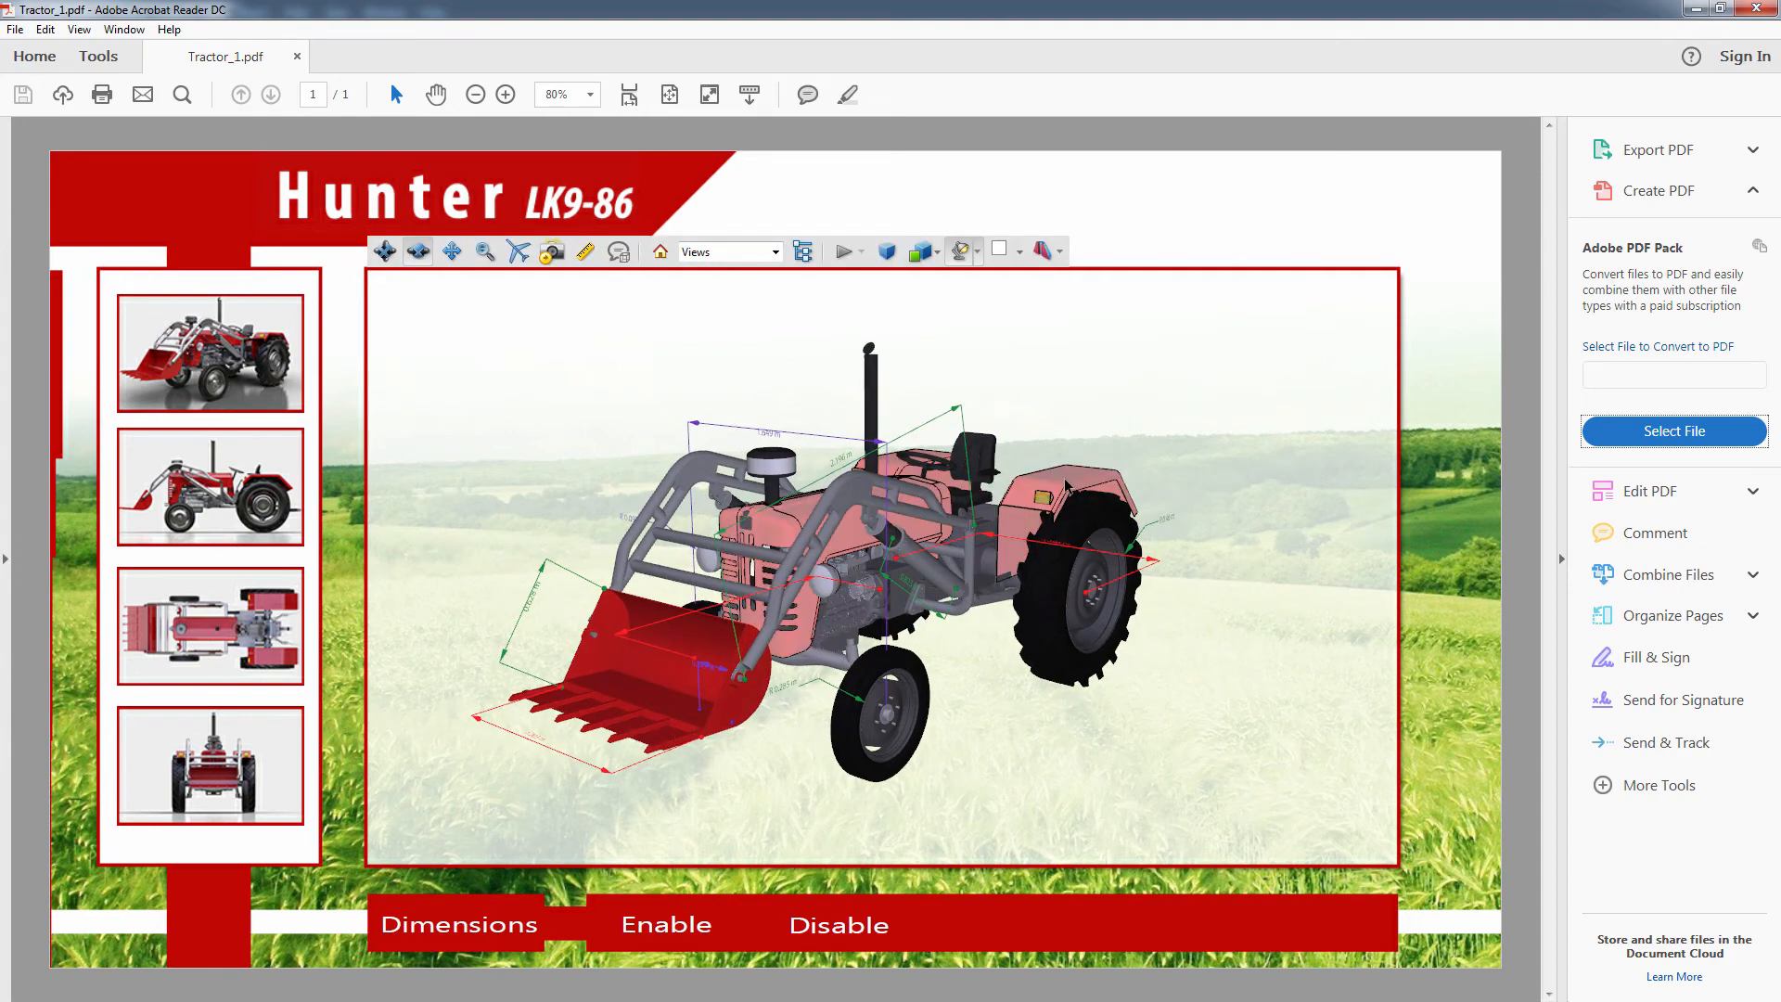
click(1066, 483)
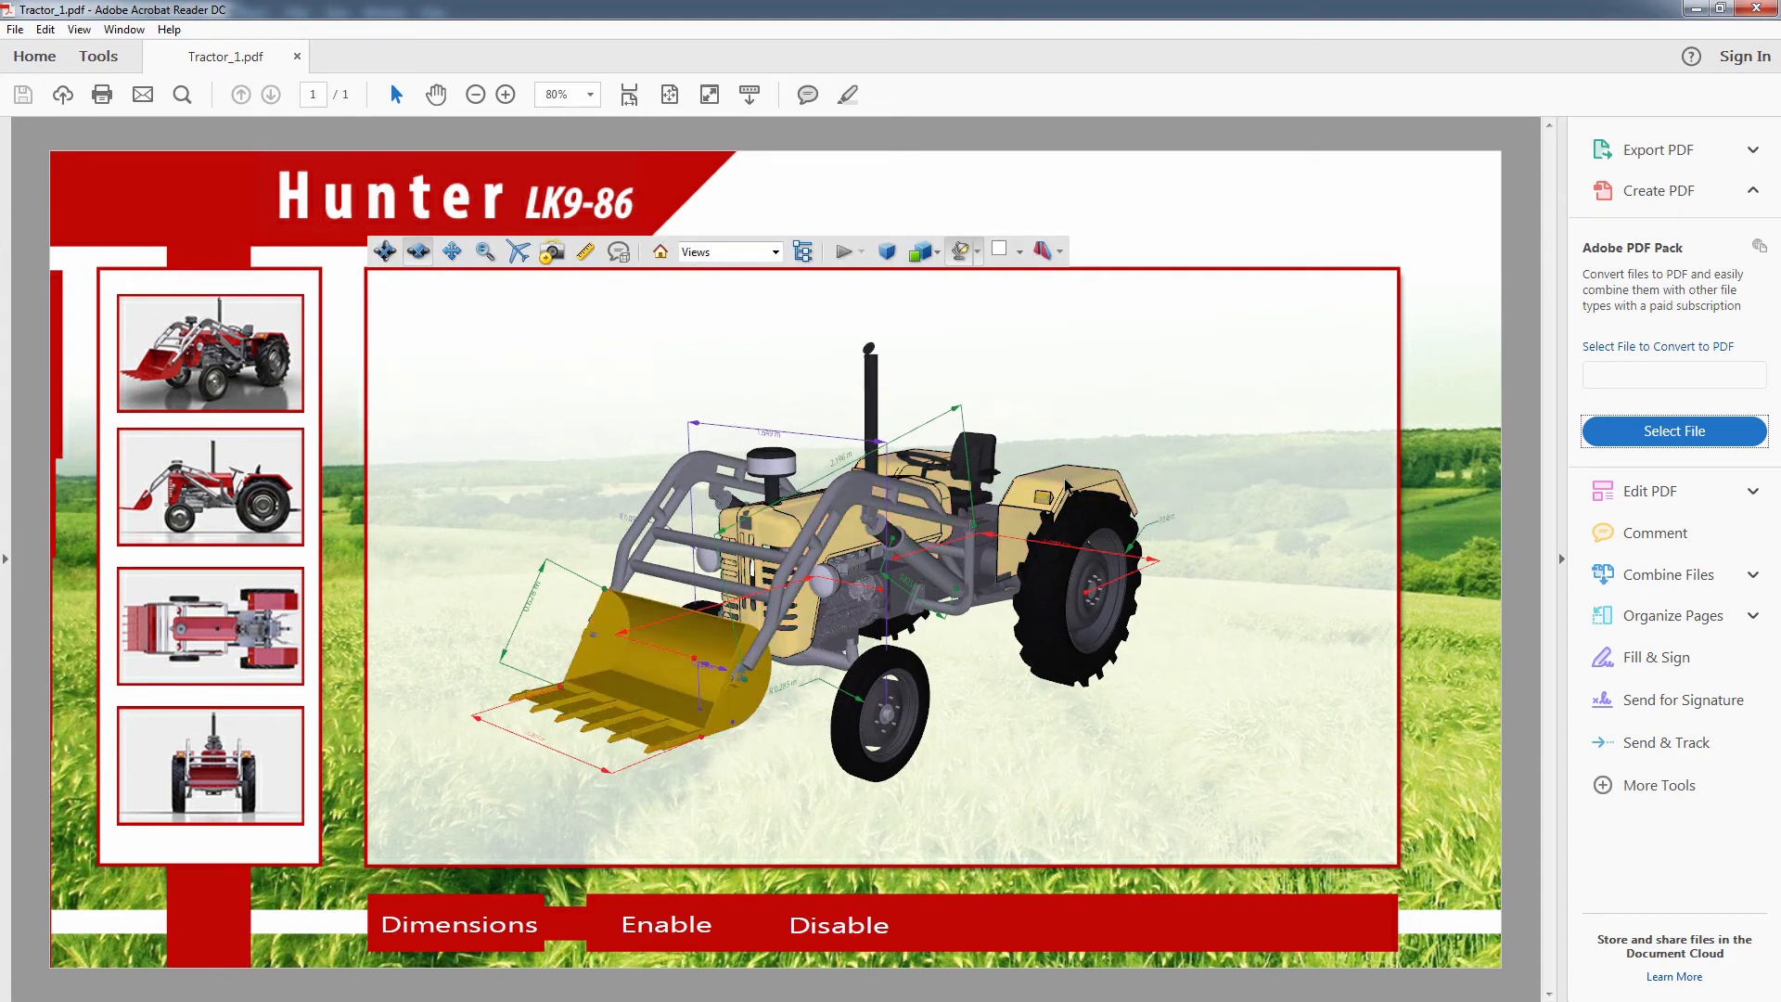
drag(1069, 428, 1353, 420)
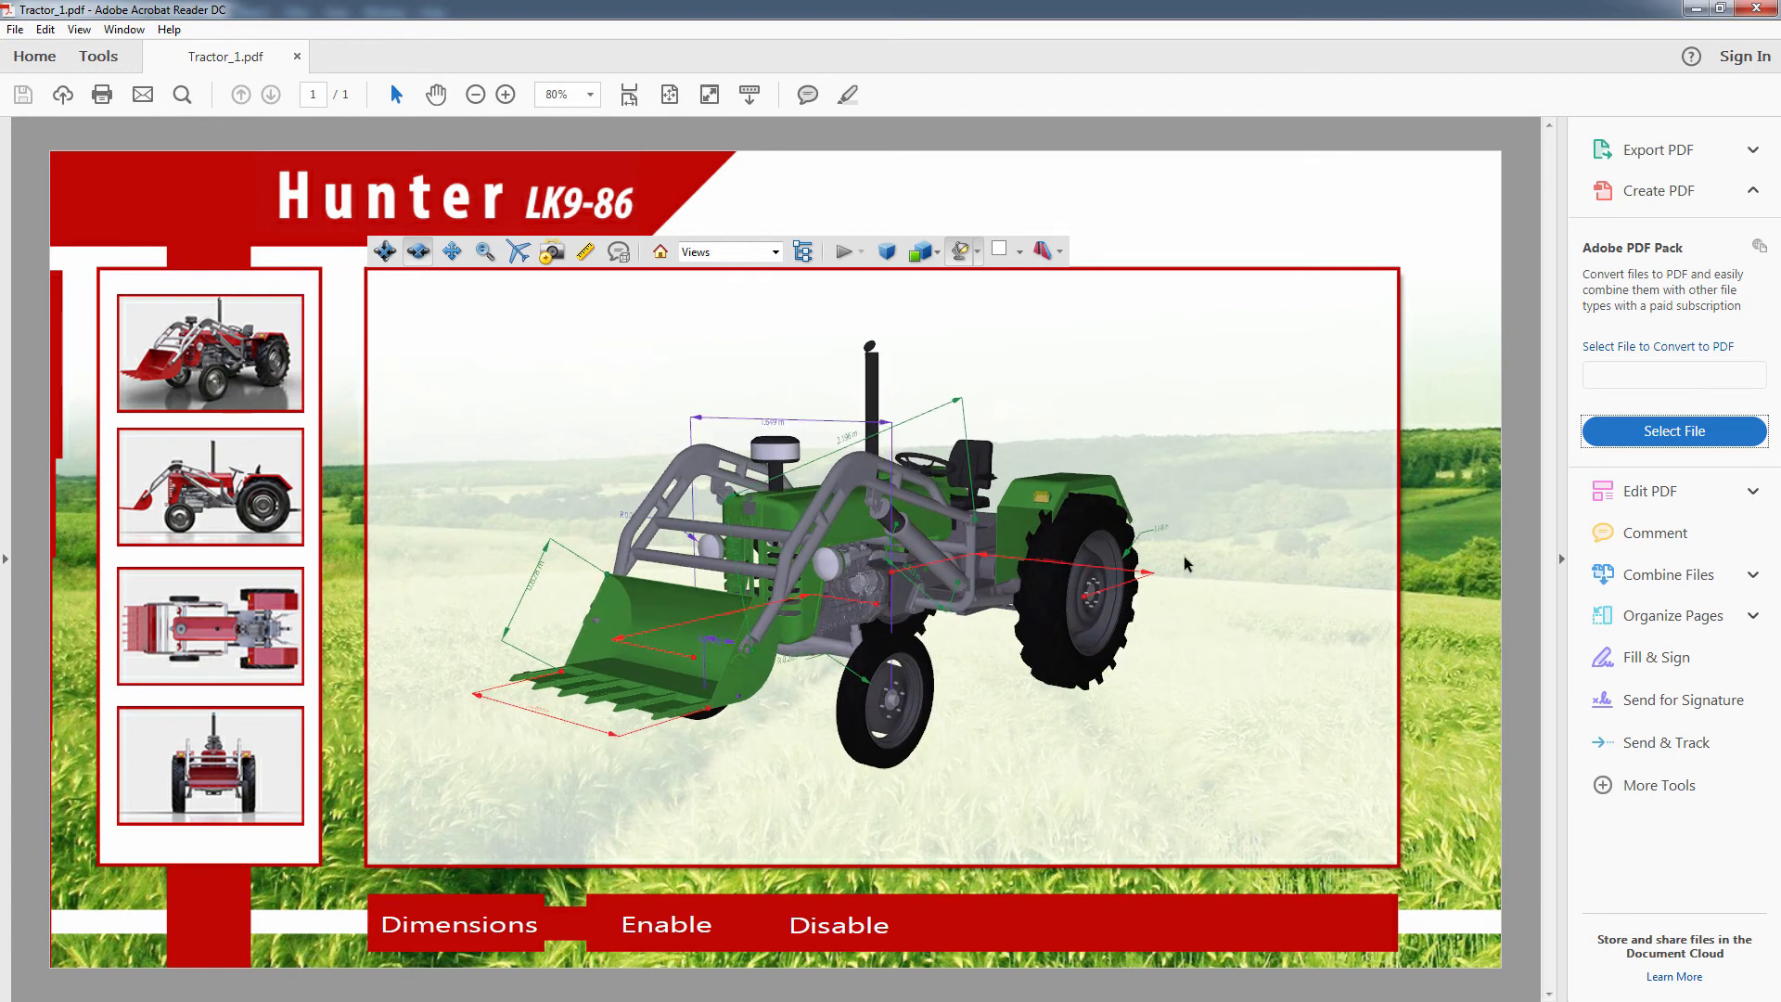
click(848, 925)
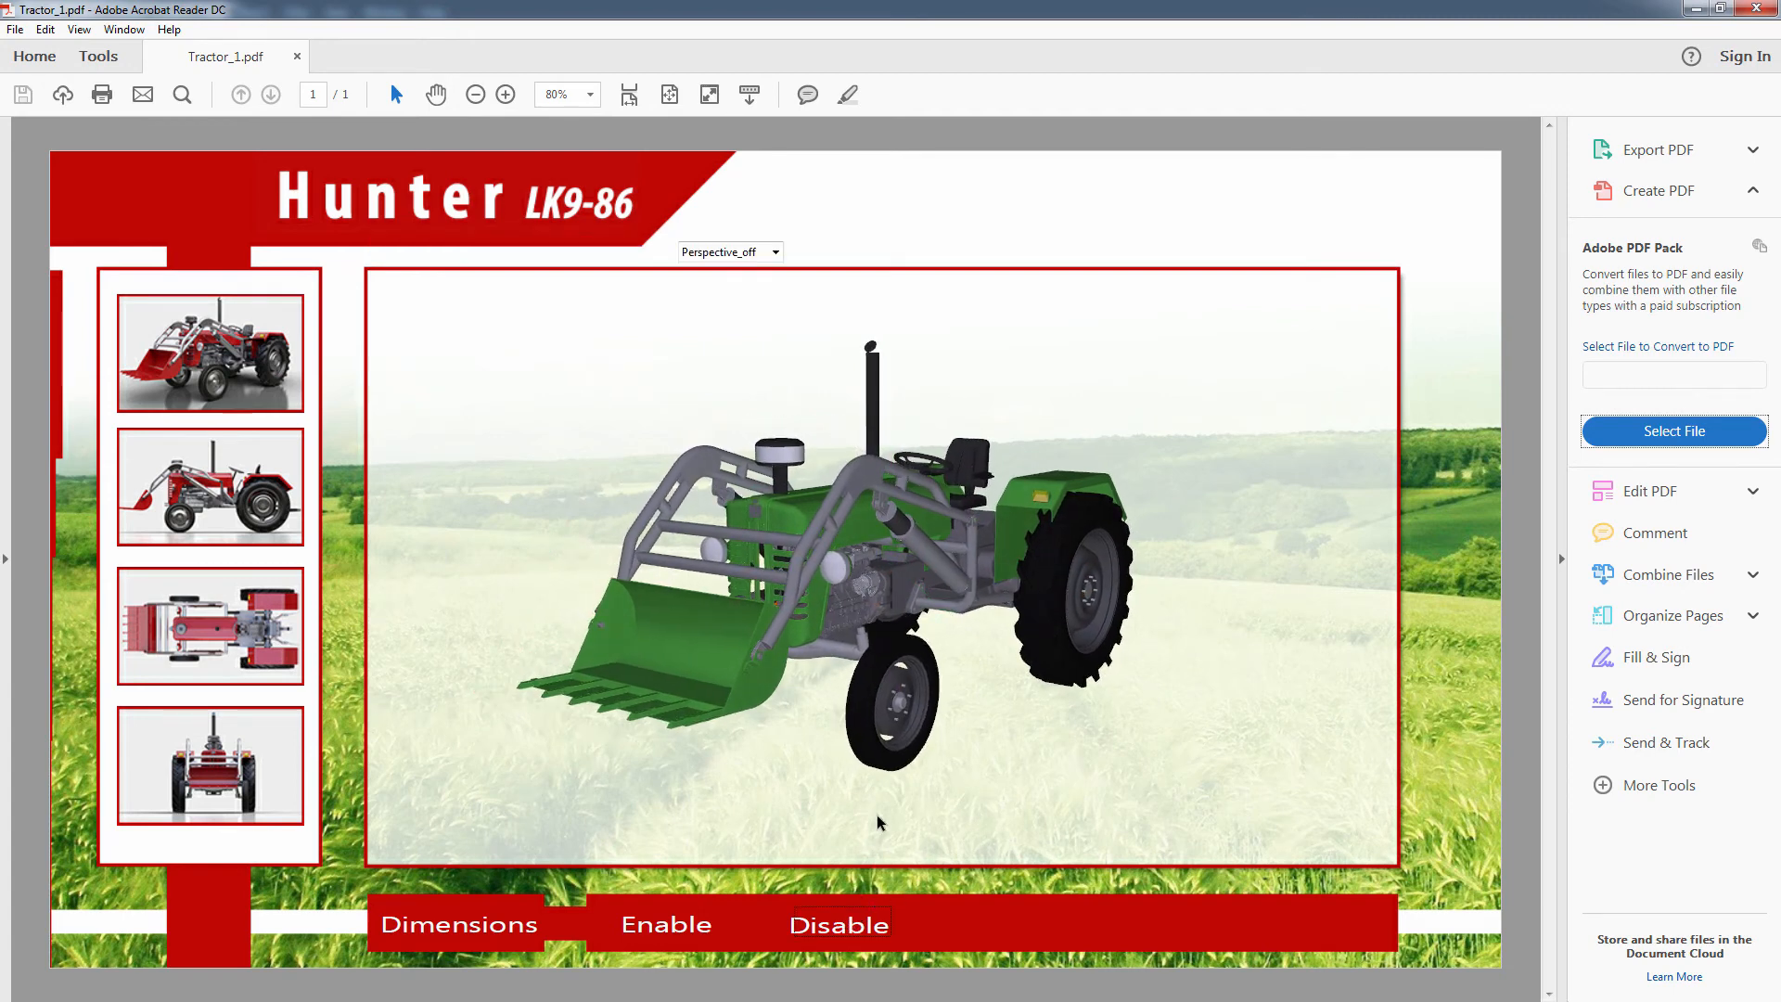
- Test the loader animation by triggering the bucket's raise and lower actions, and close the PDF
click(725, 654)
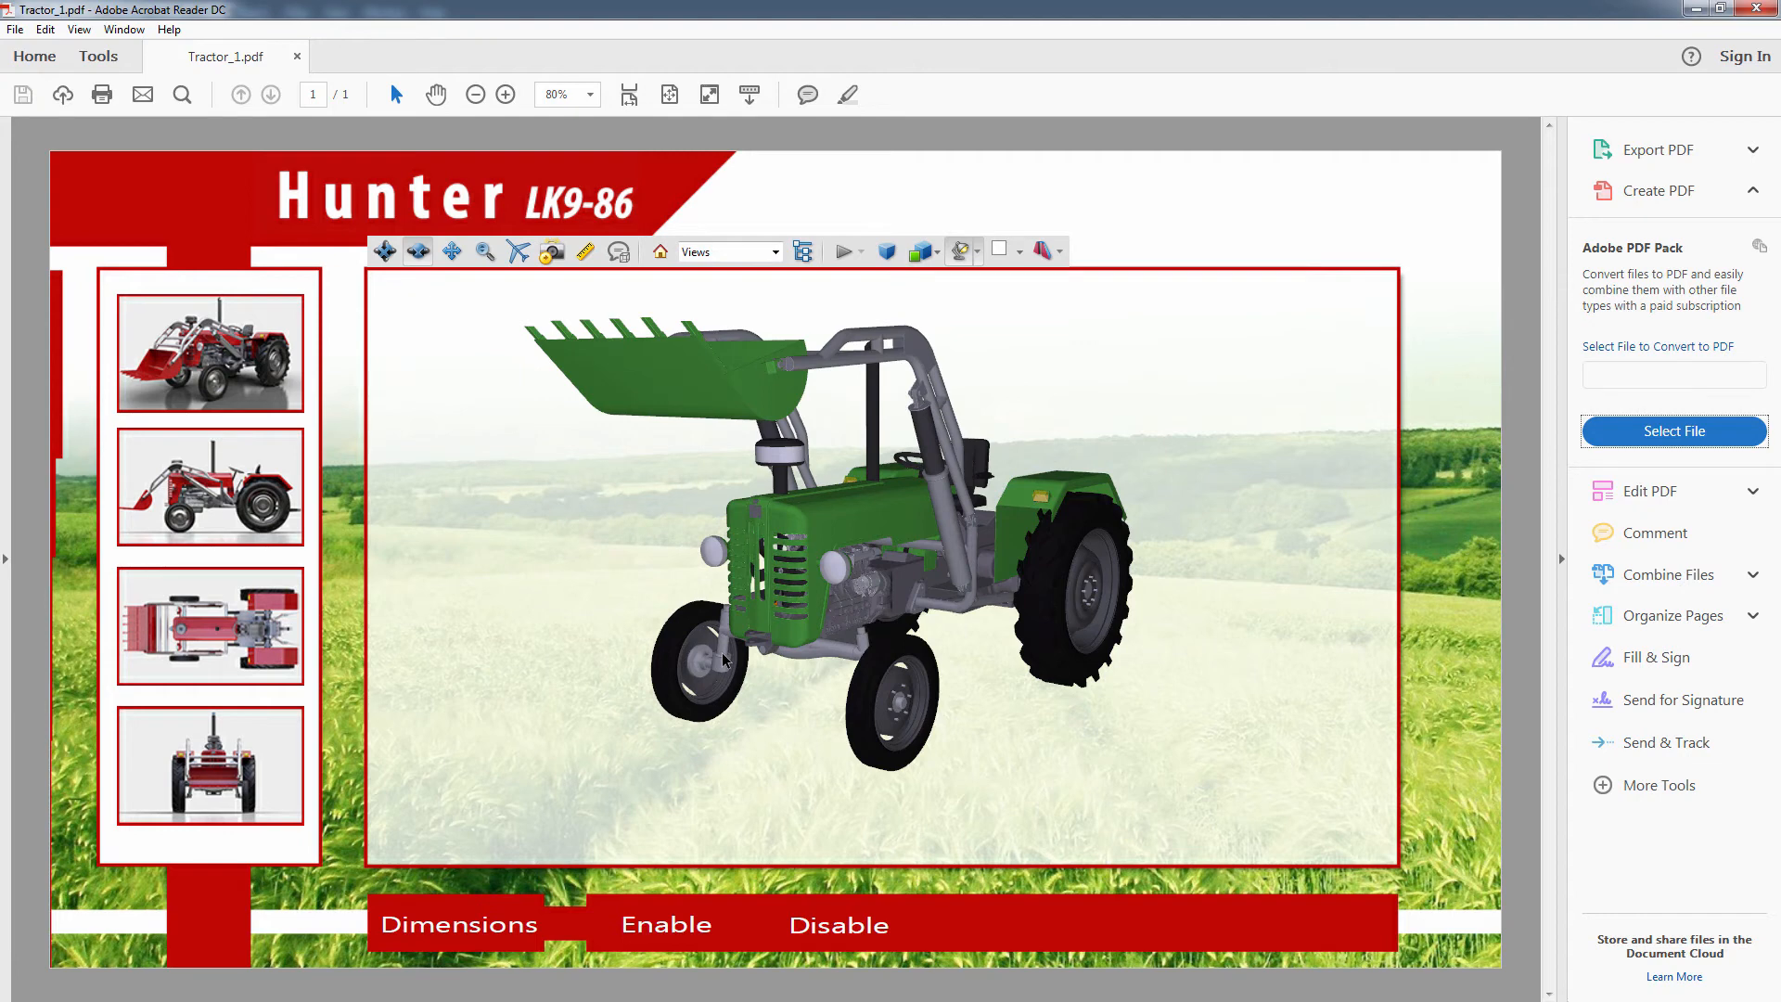
click(711, 394)
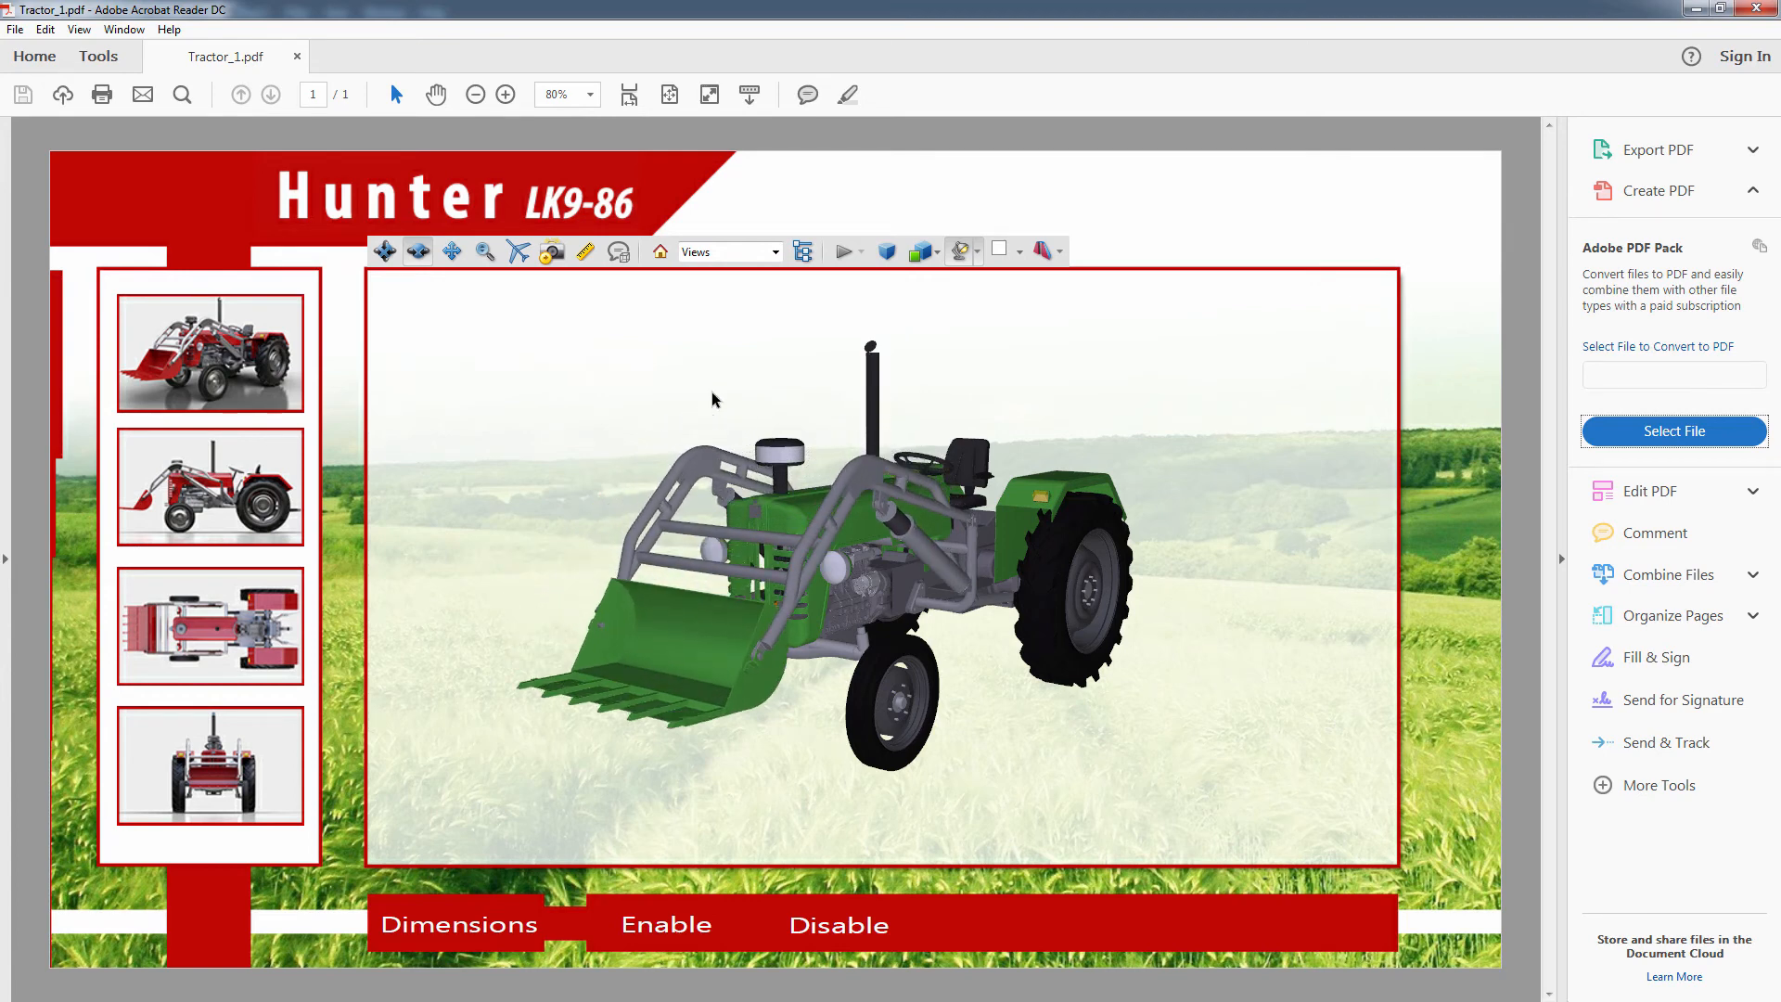
click(699, 613)
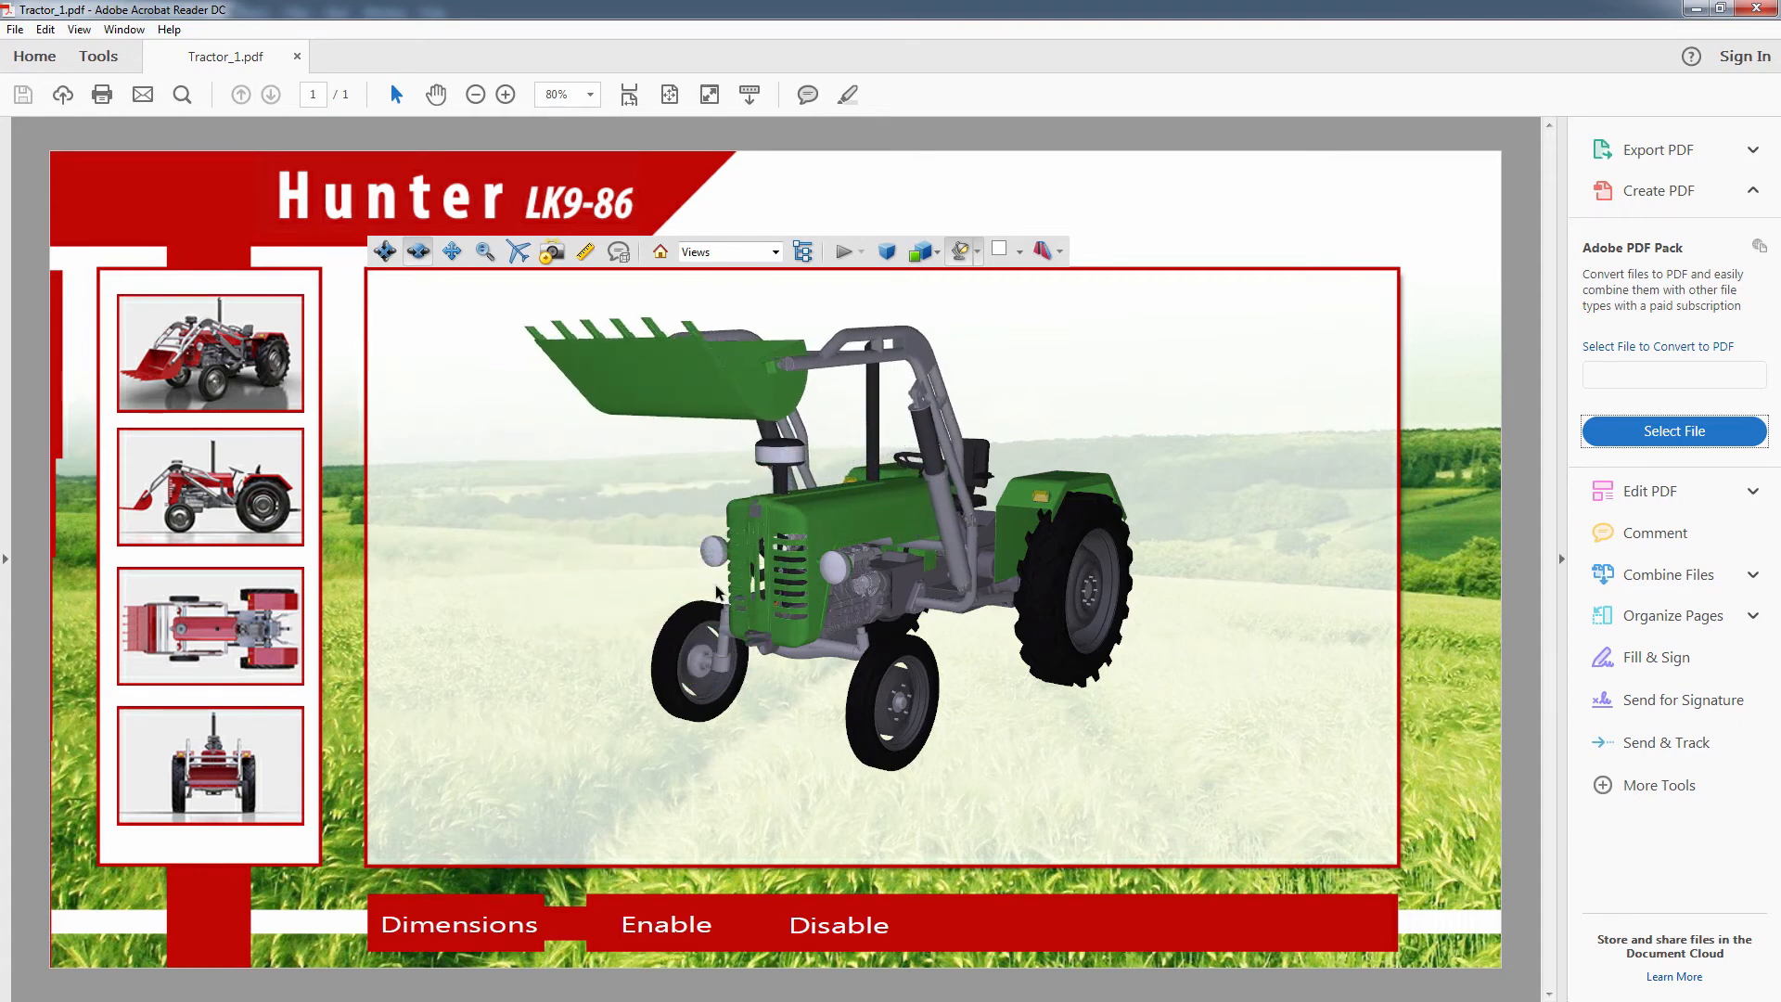
click(1756, 9)
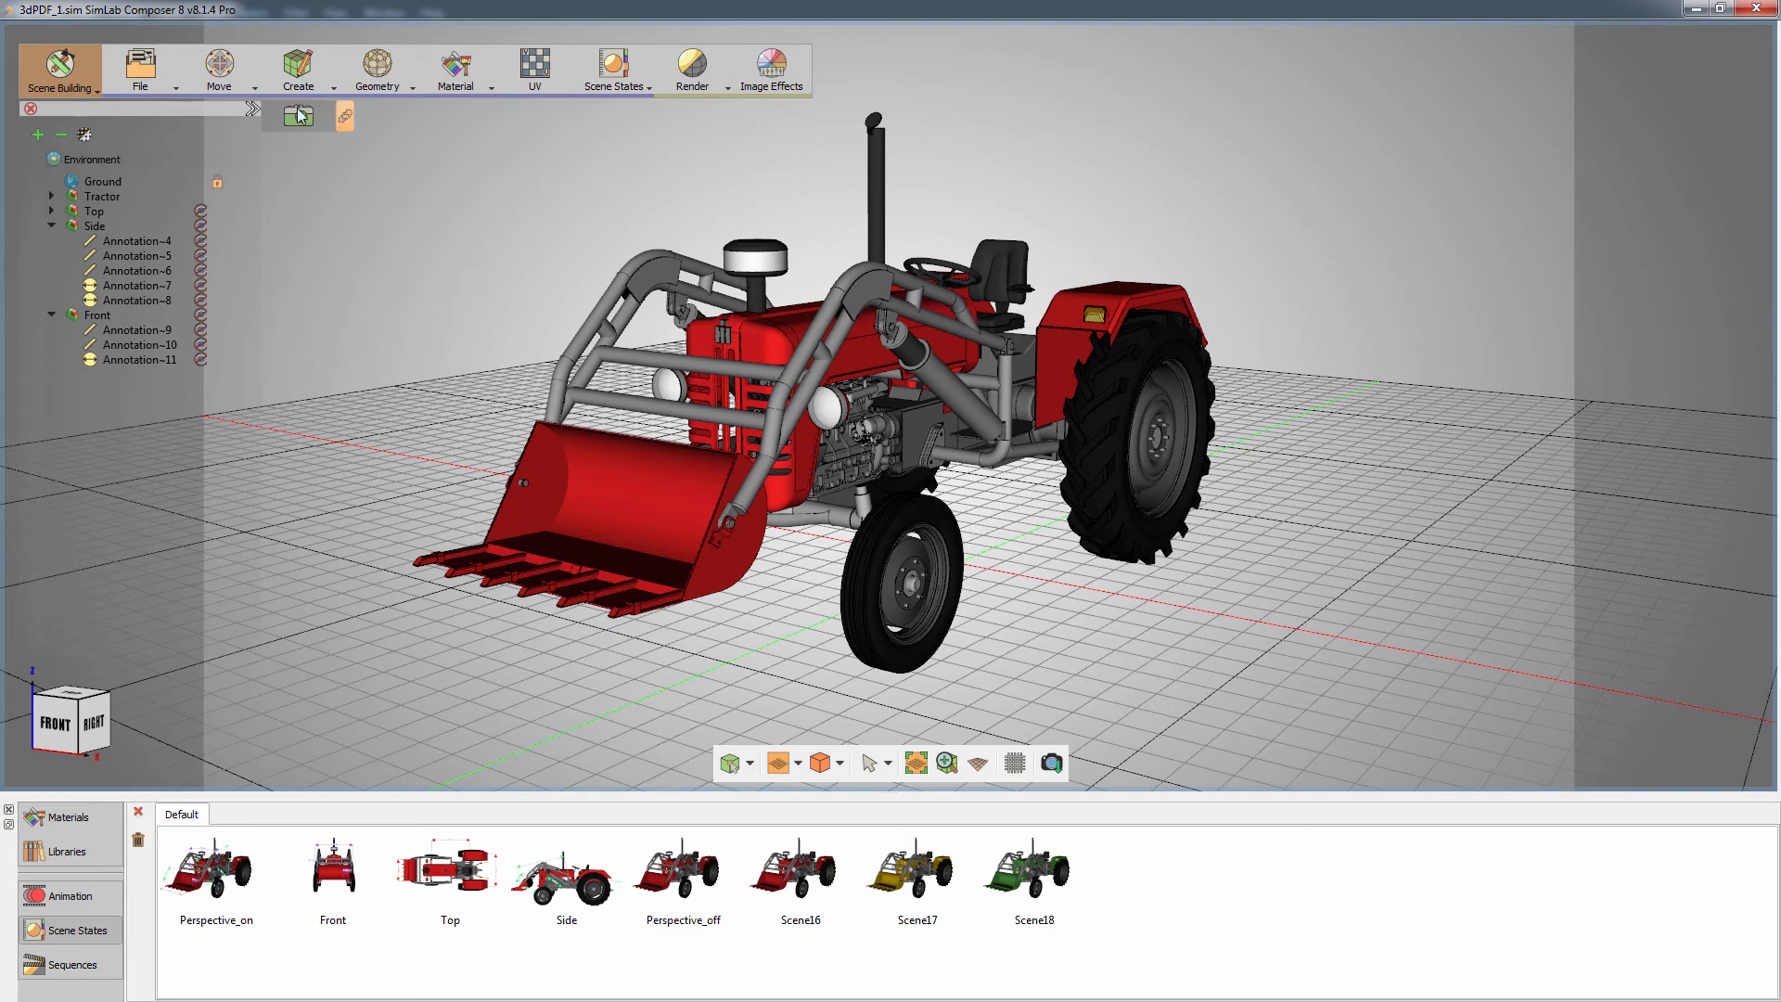
- Create a new template from the 3D PDF settings with a page size of 1280 by 720 pixels
click(147, 69)
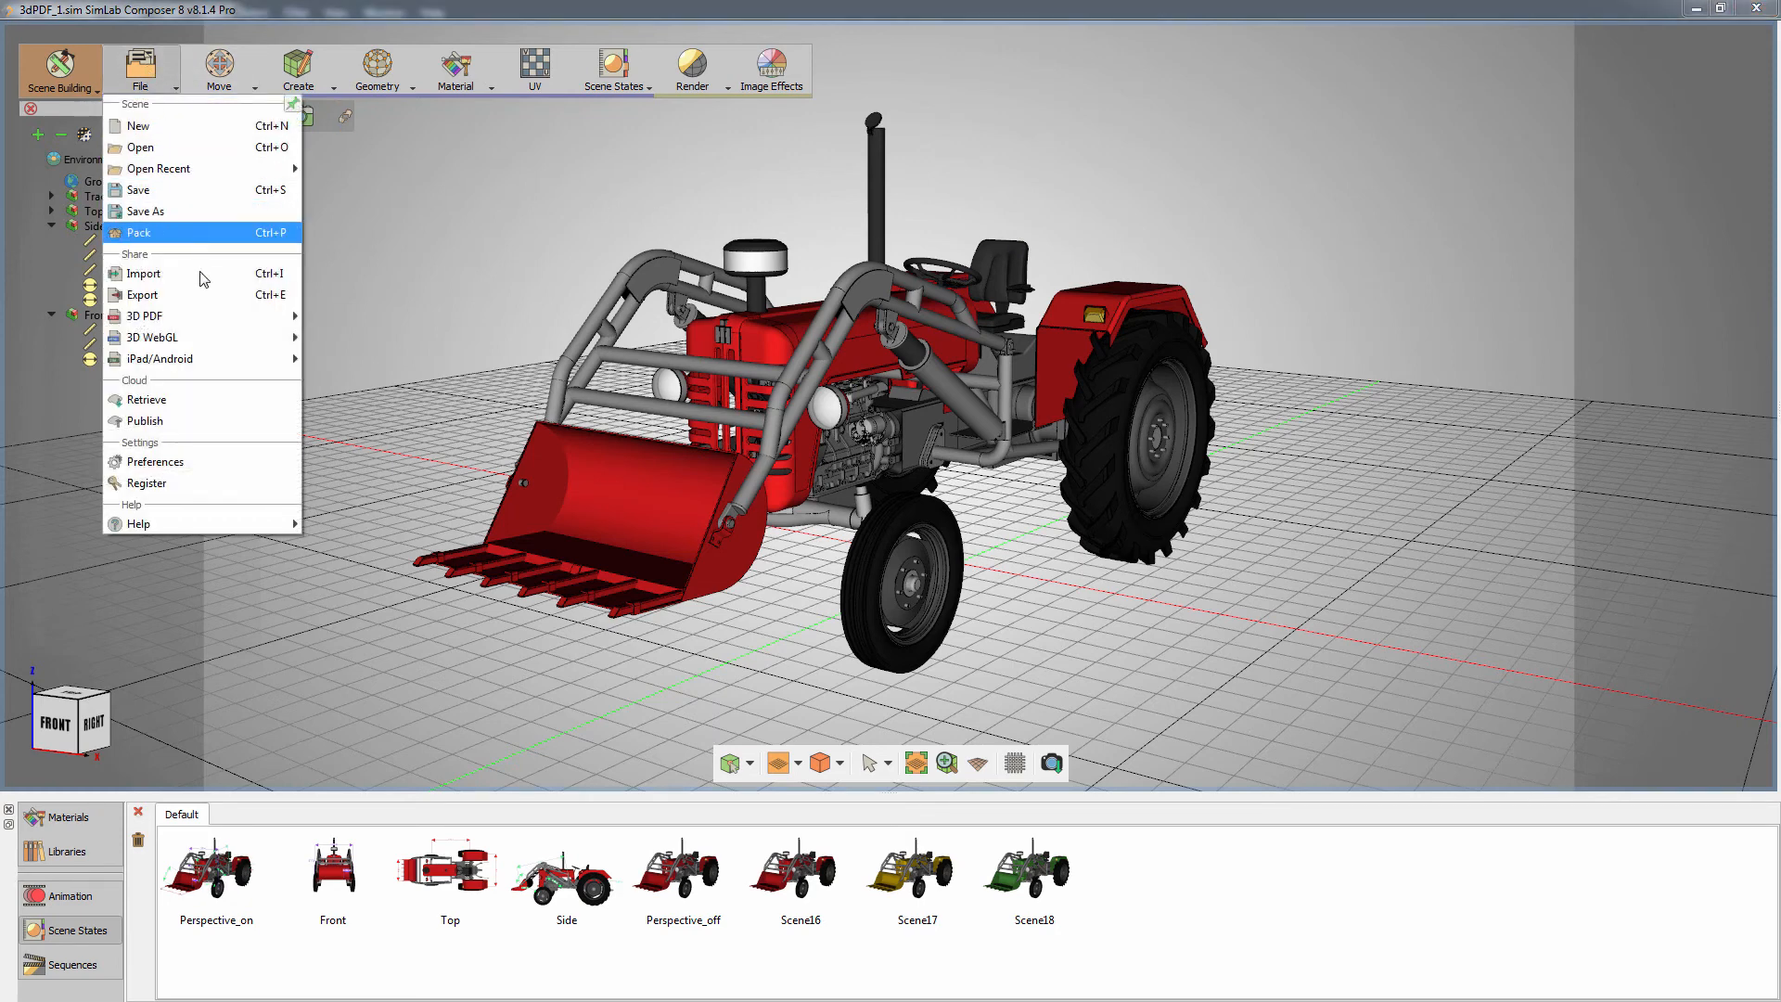
mouse_move(215, 316)
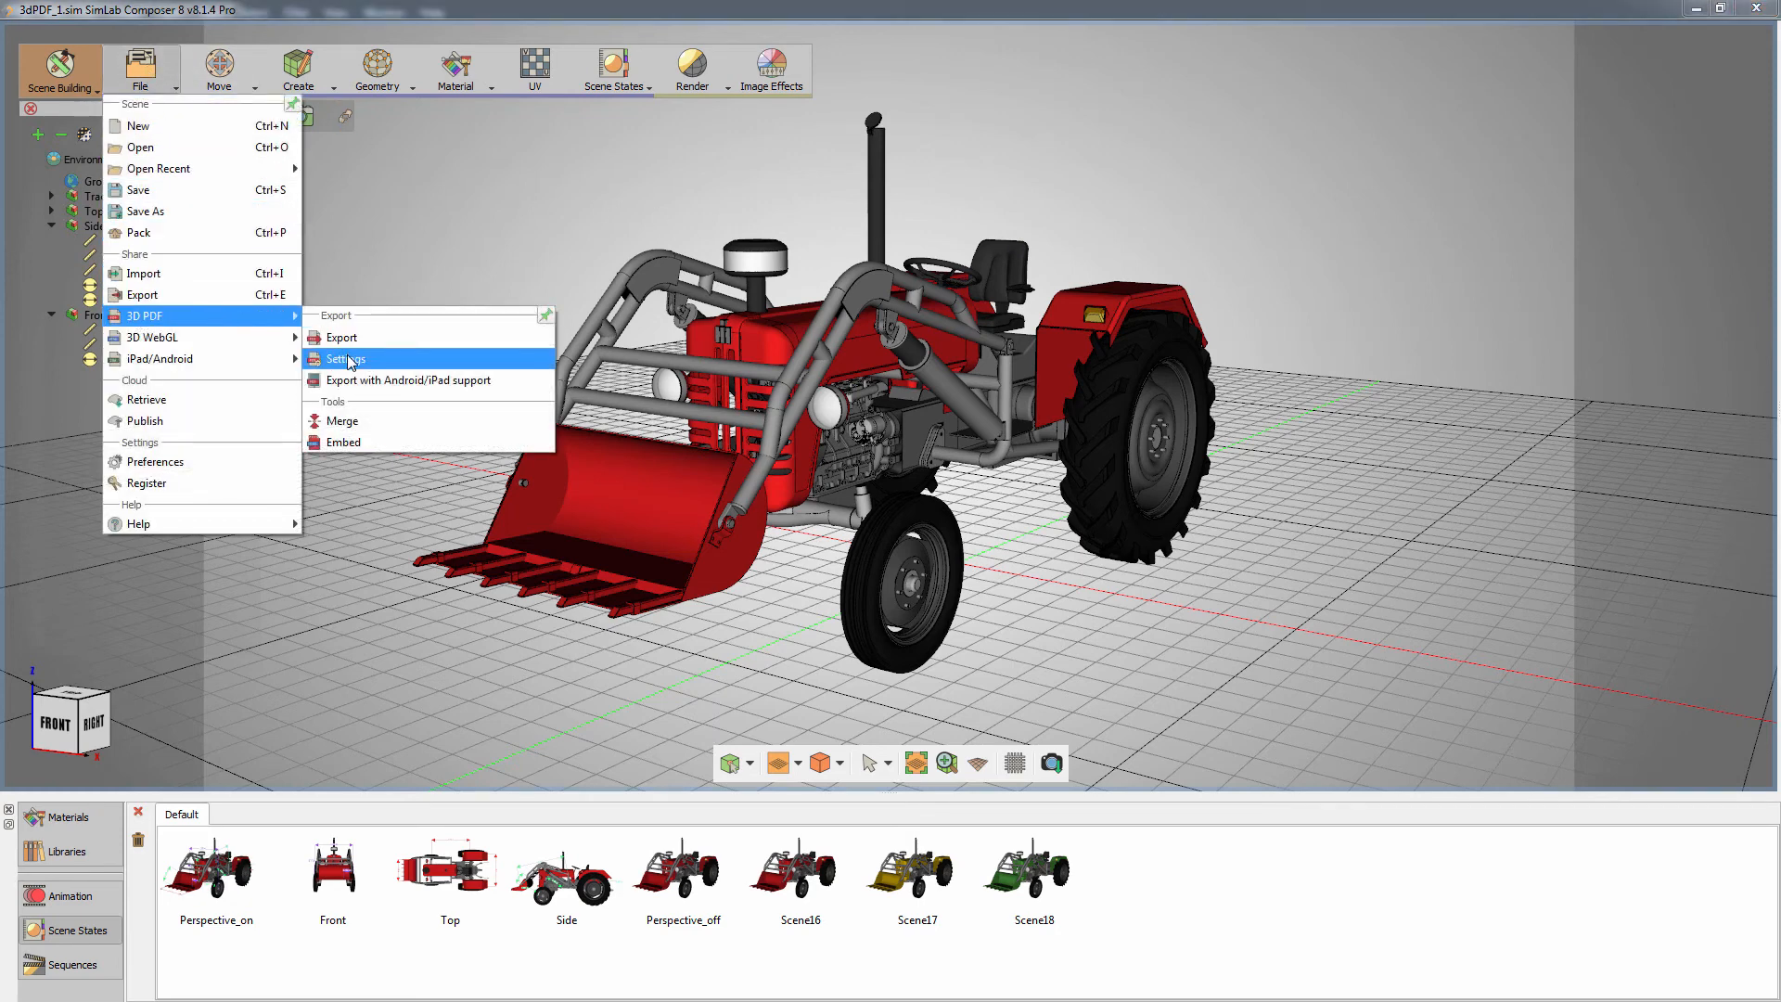
click(349, 360)
click(630, 206)
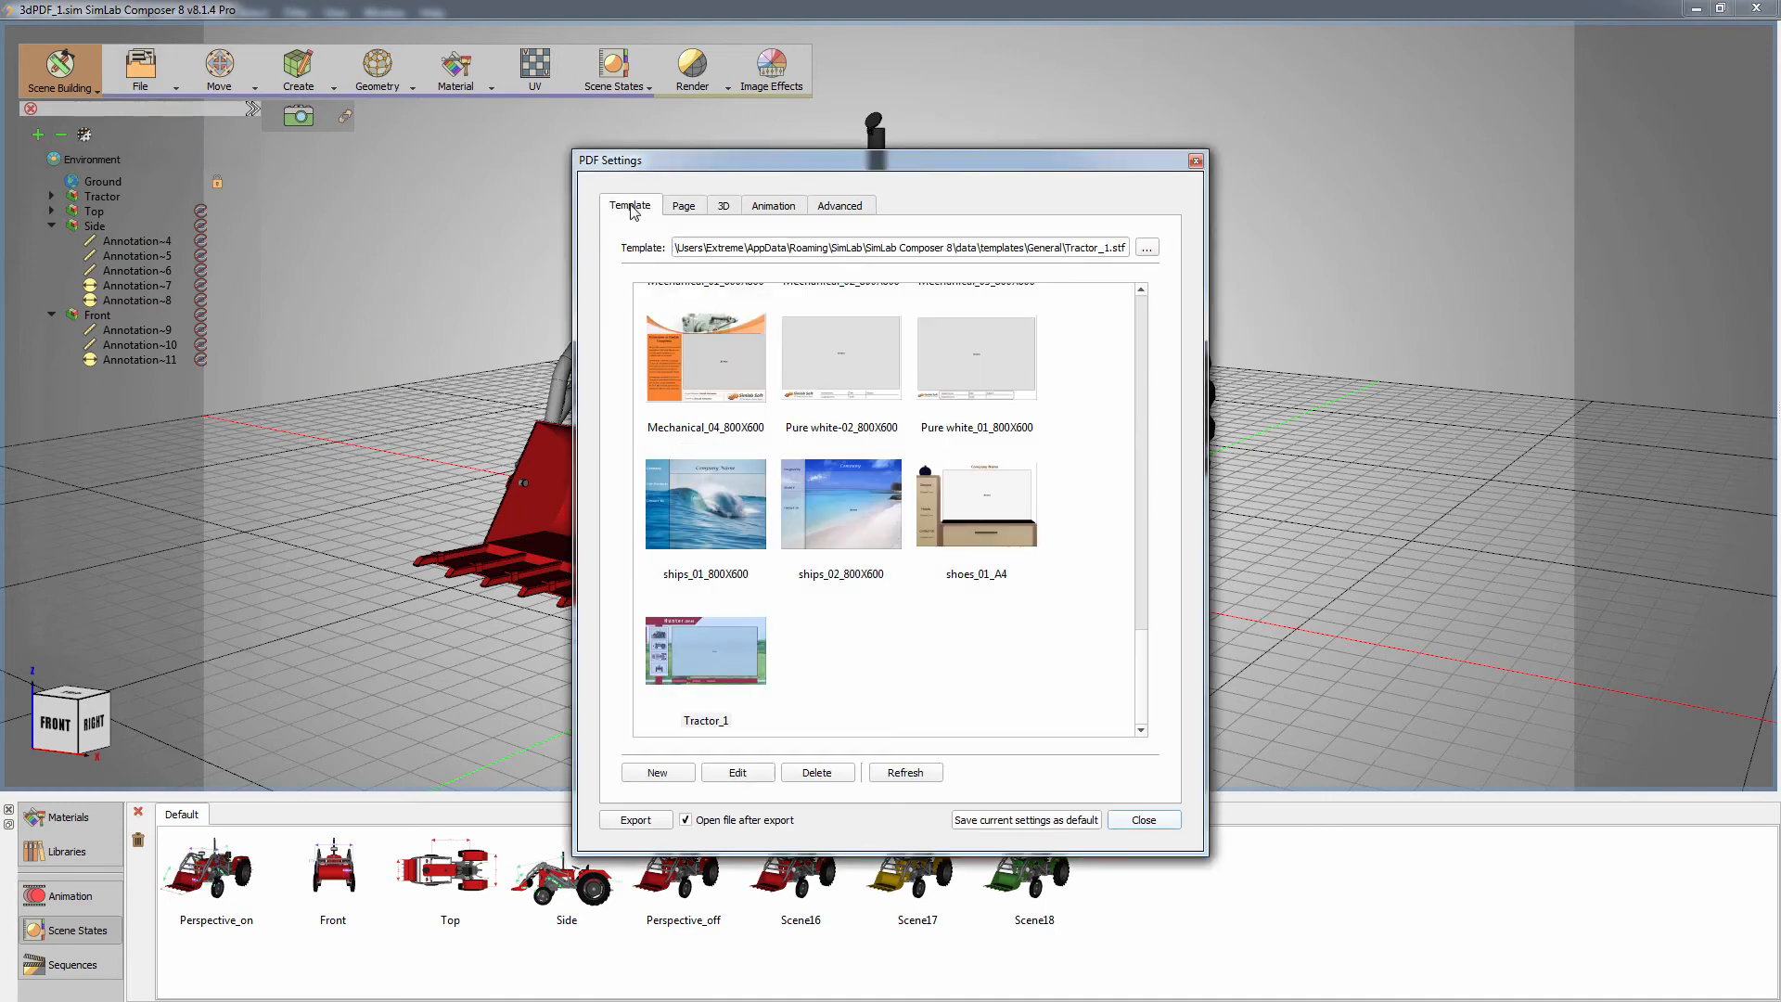
click(658, 773)
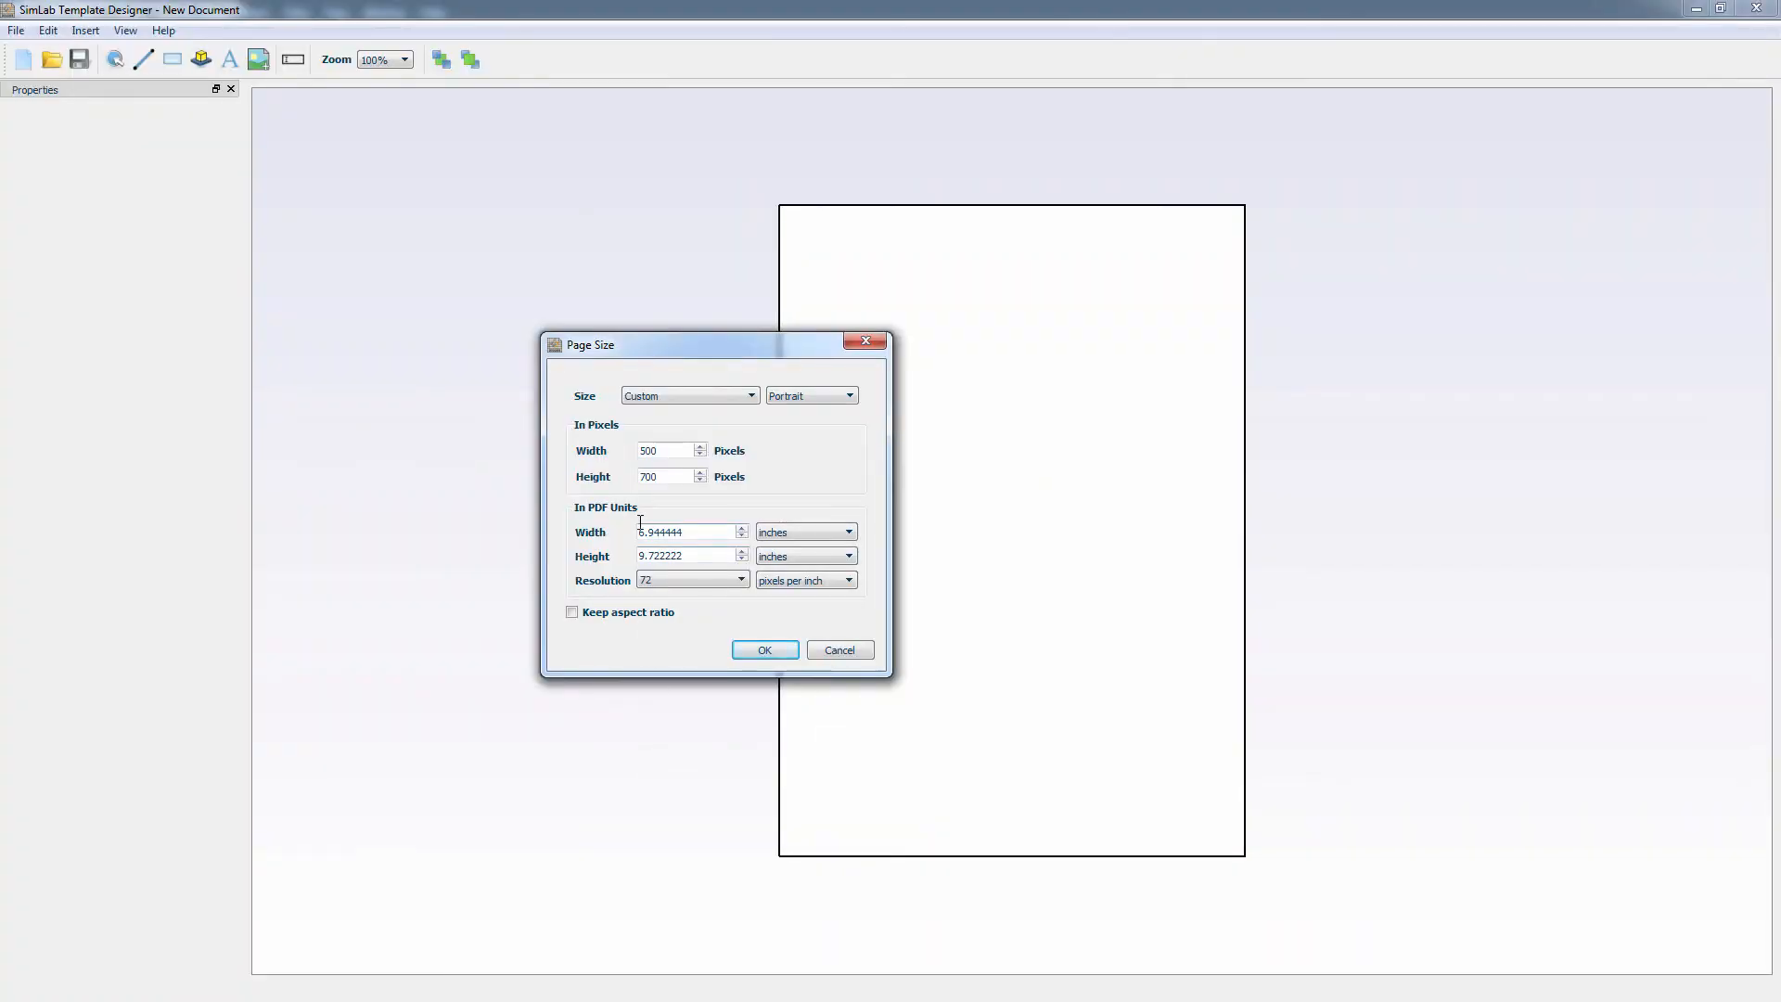
drag(661, 450, 615, 474)
text(1280720)
key(Return)
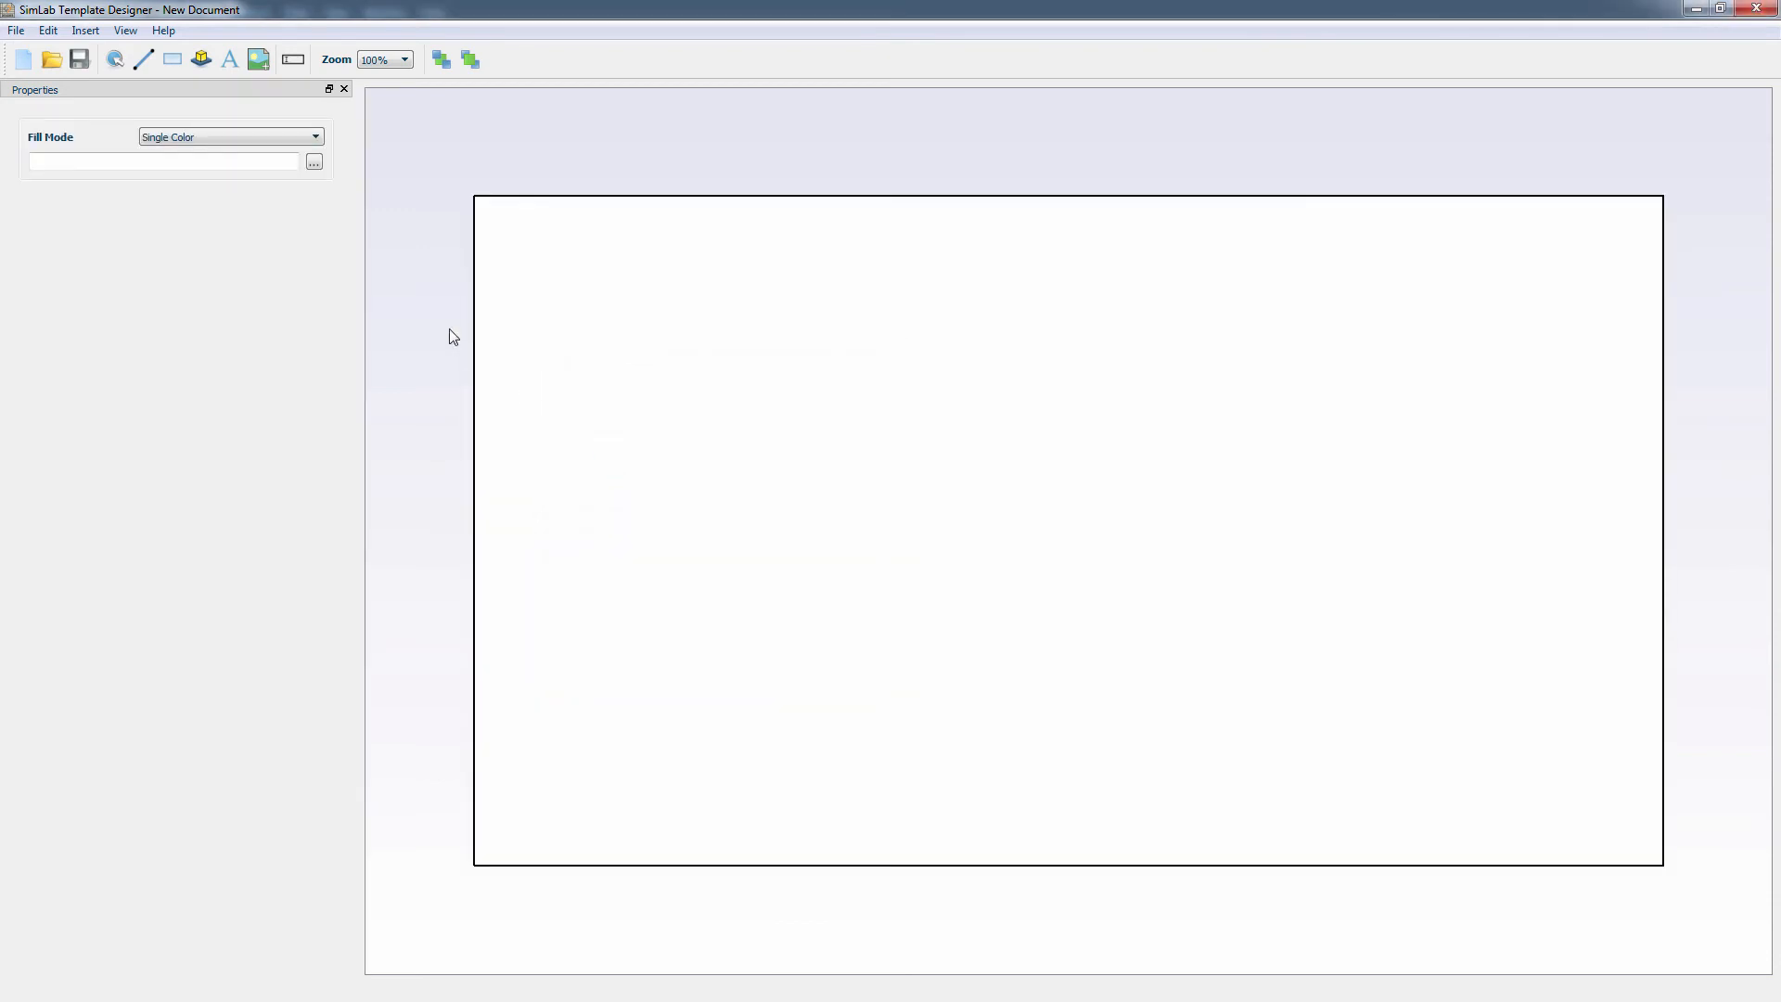
- Fill the template page background with the PDF document specs720.pdf from the Template folder
click(288, 139)
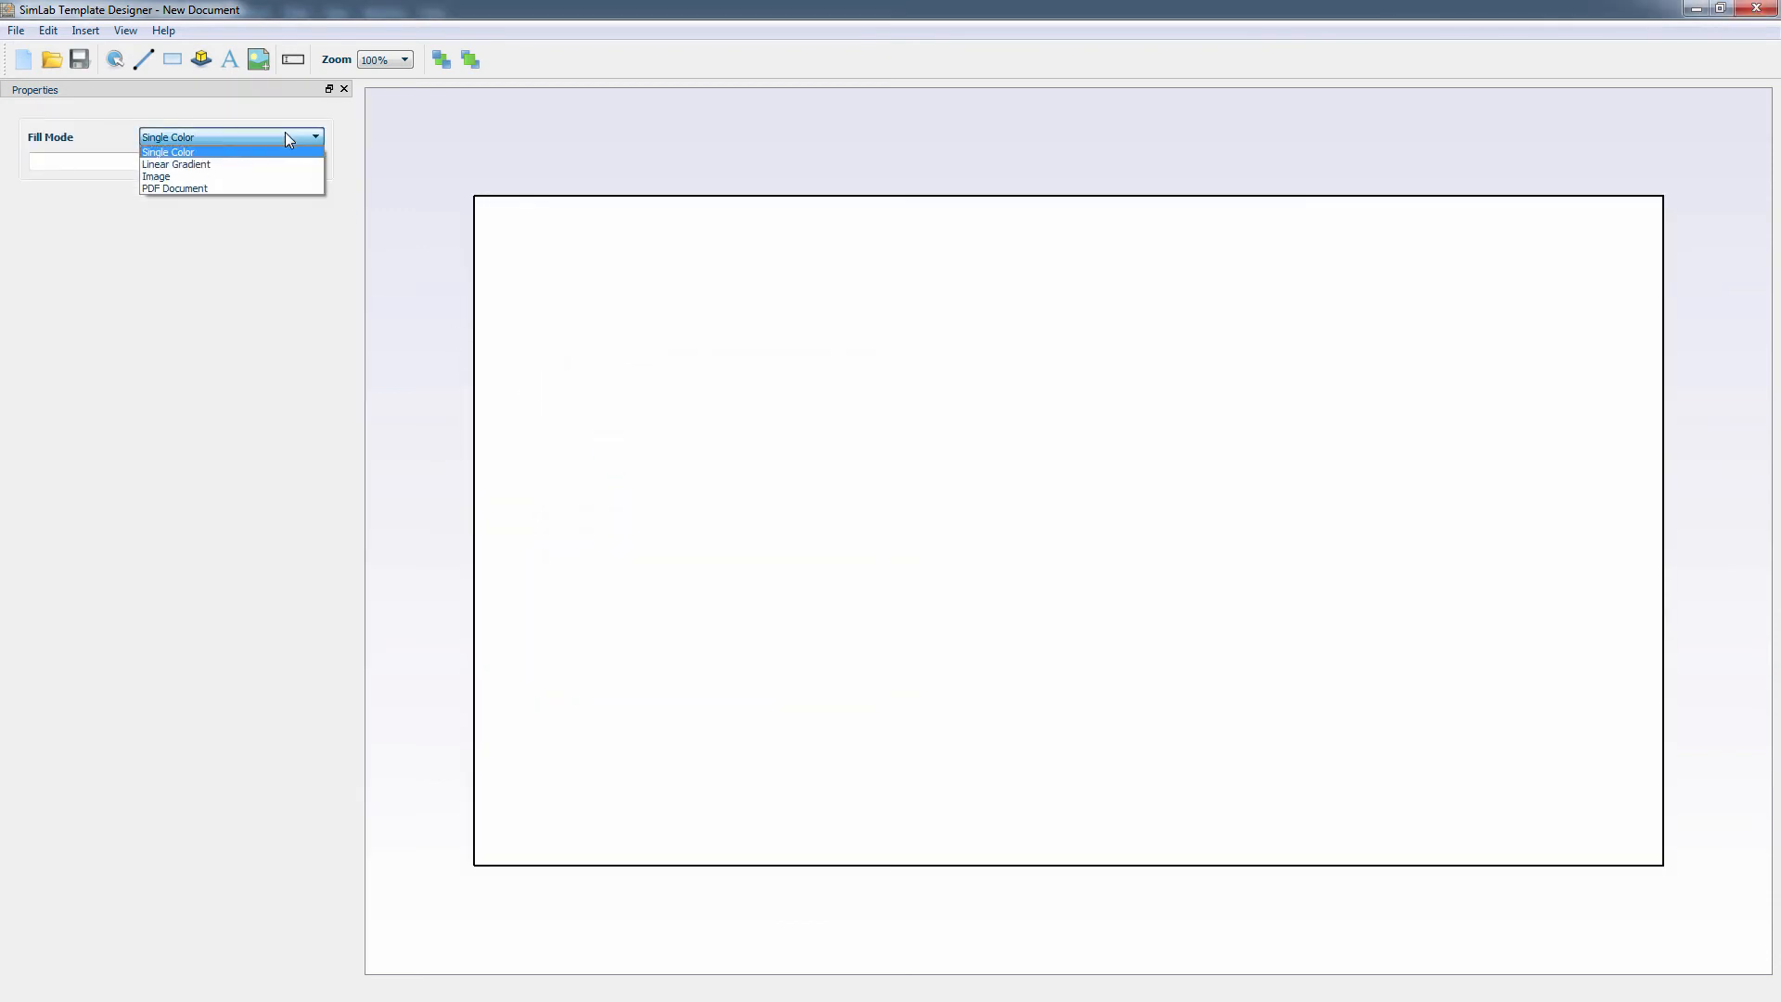
click(263, 189)
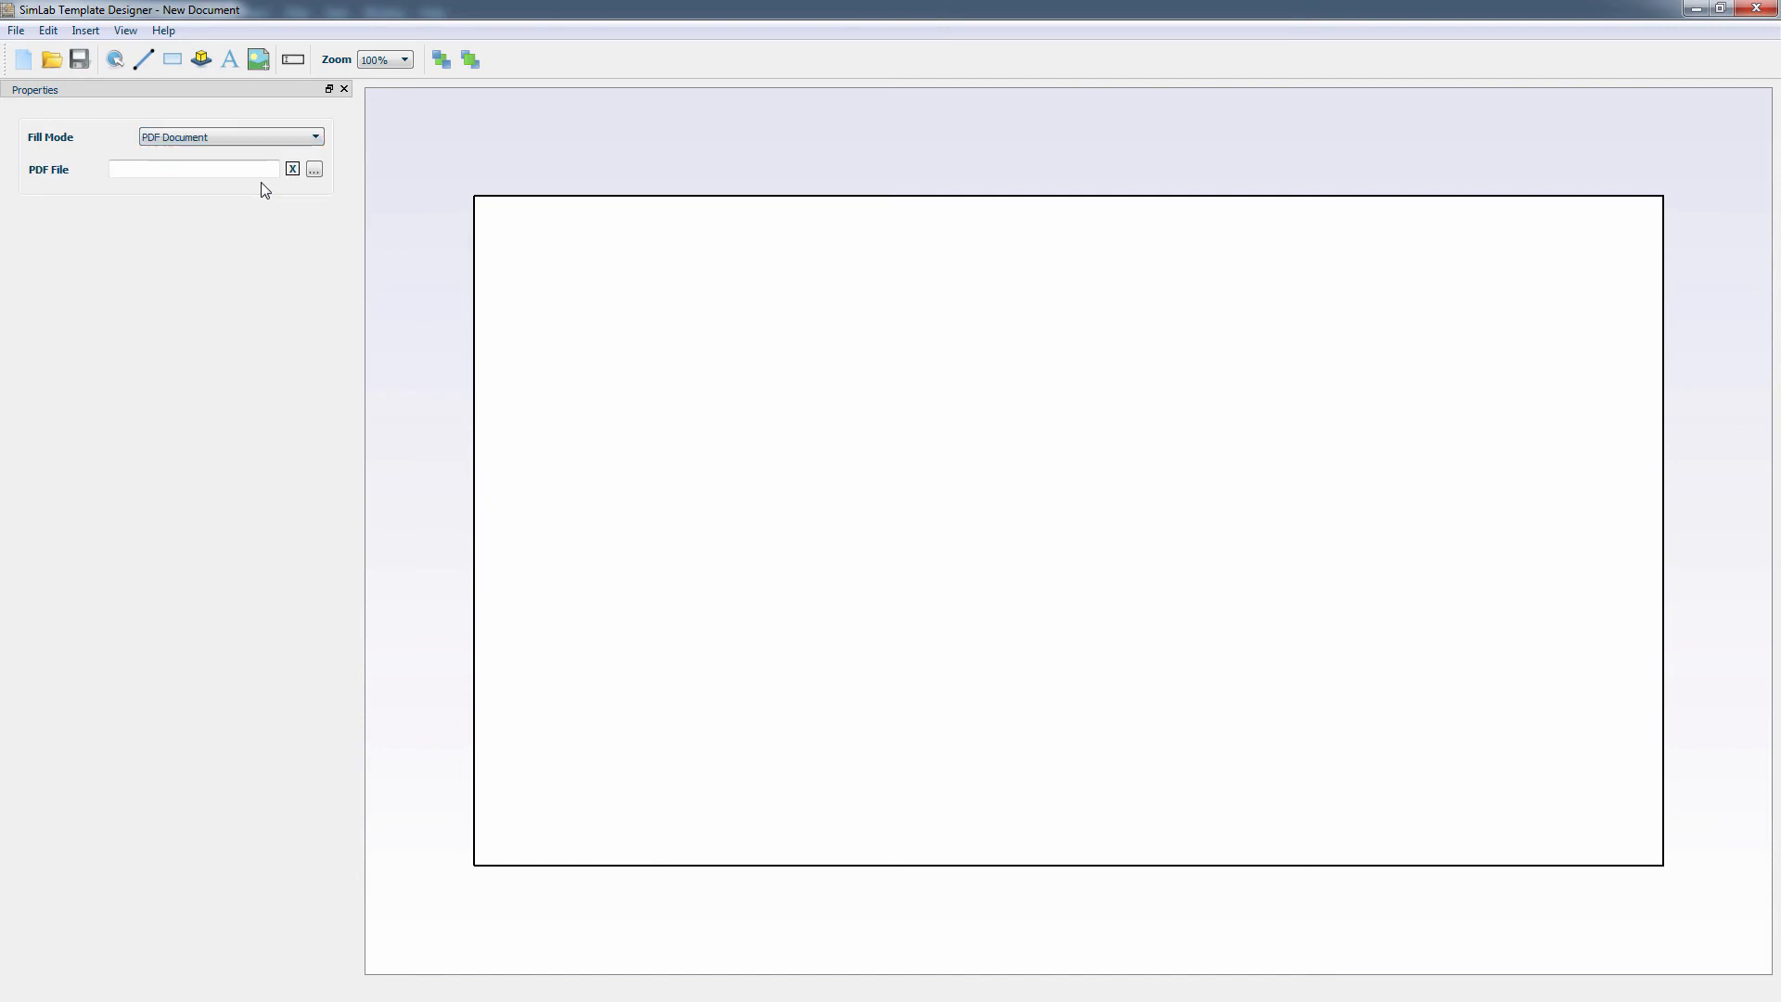
click(314, 170)
click(838, 329)
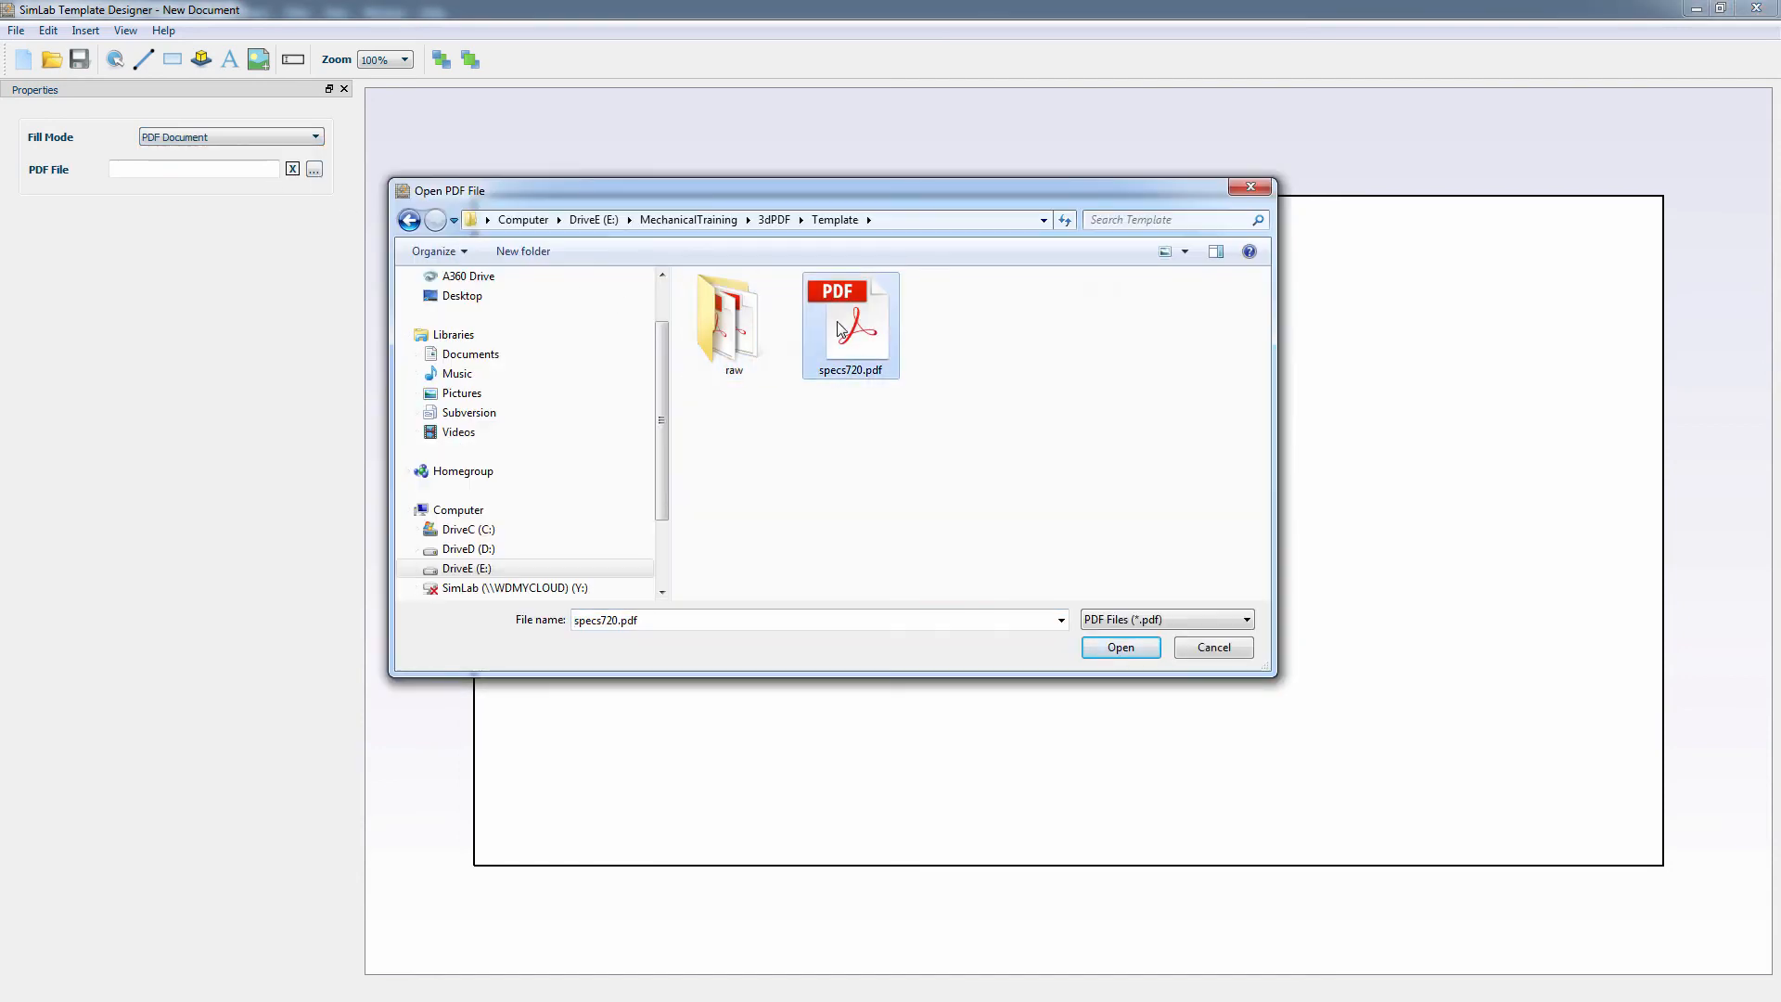
click(1122, 648)
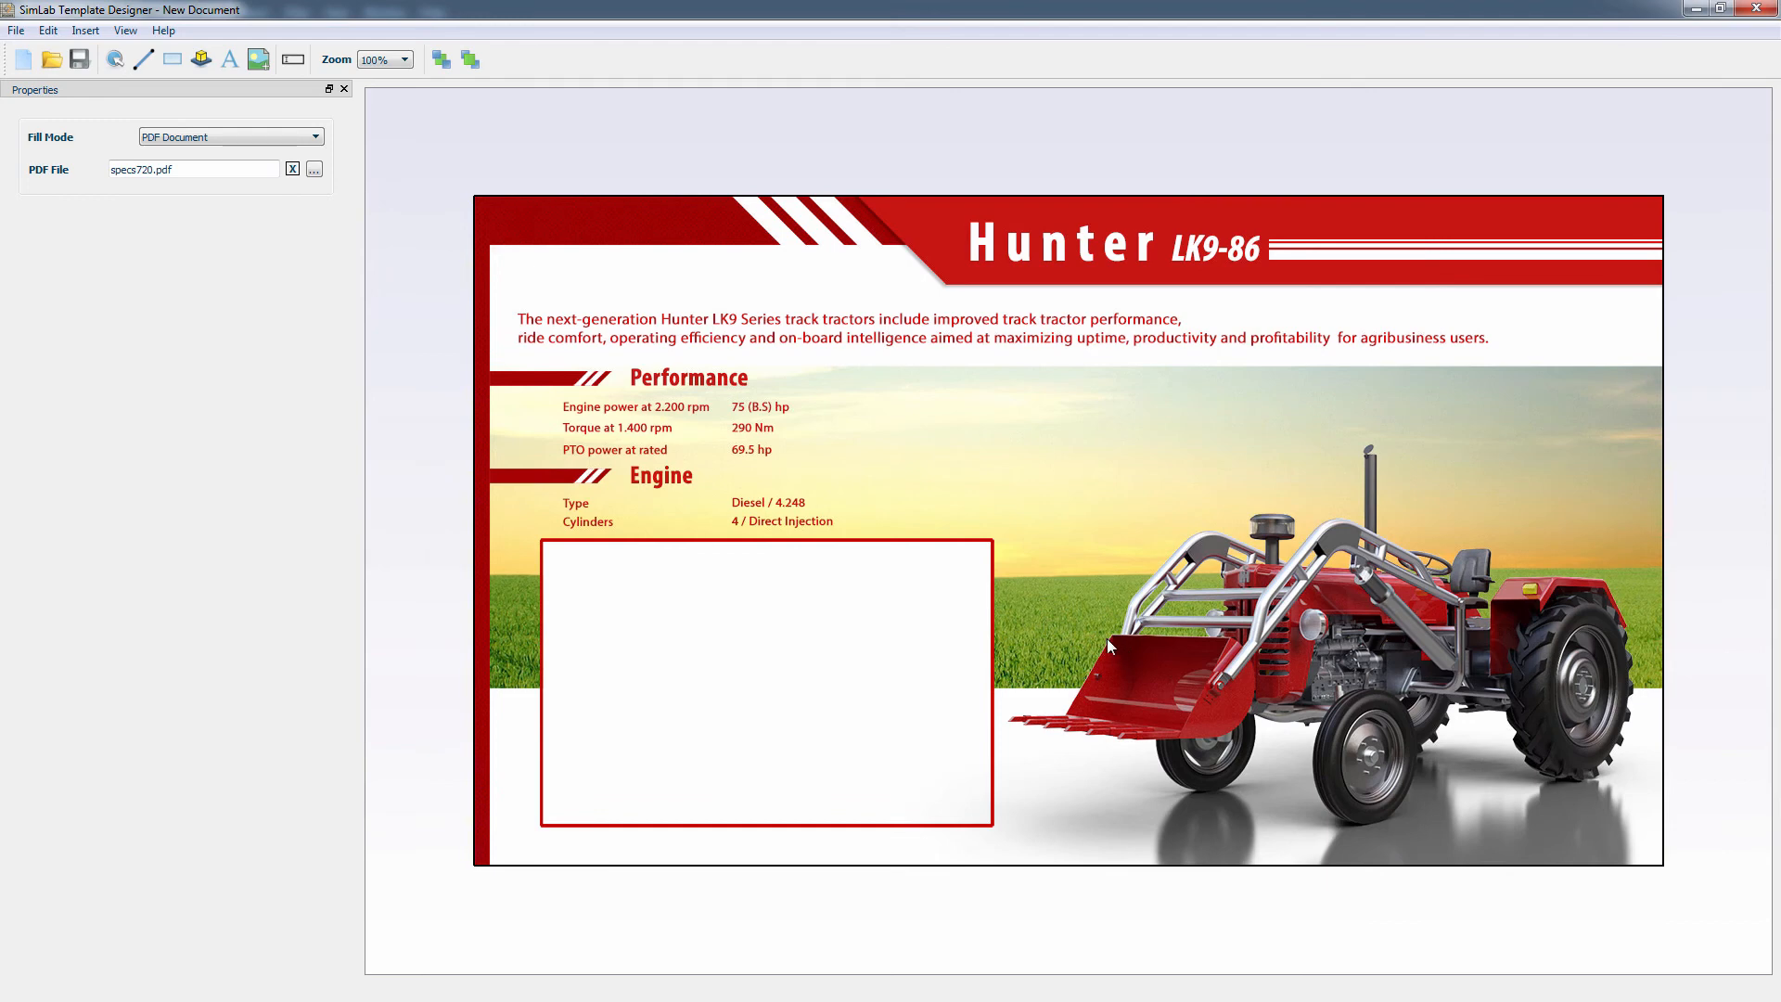
- Insert a 3D area of about 484 by 307 pixels covering the red-framed white box below the engine specs
click(198, 65)
click(547, 544)
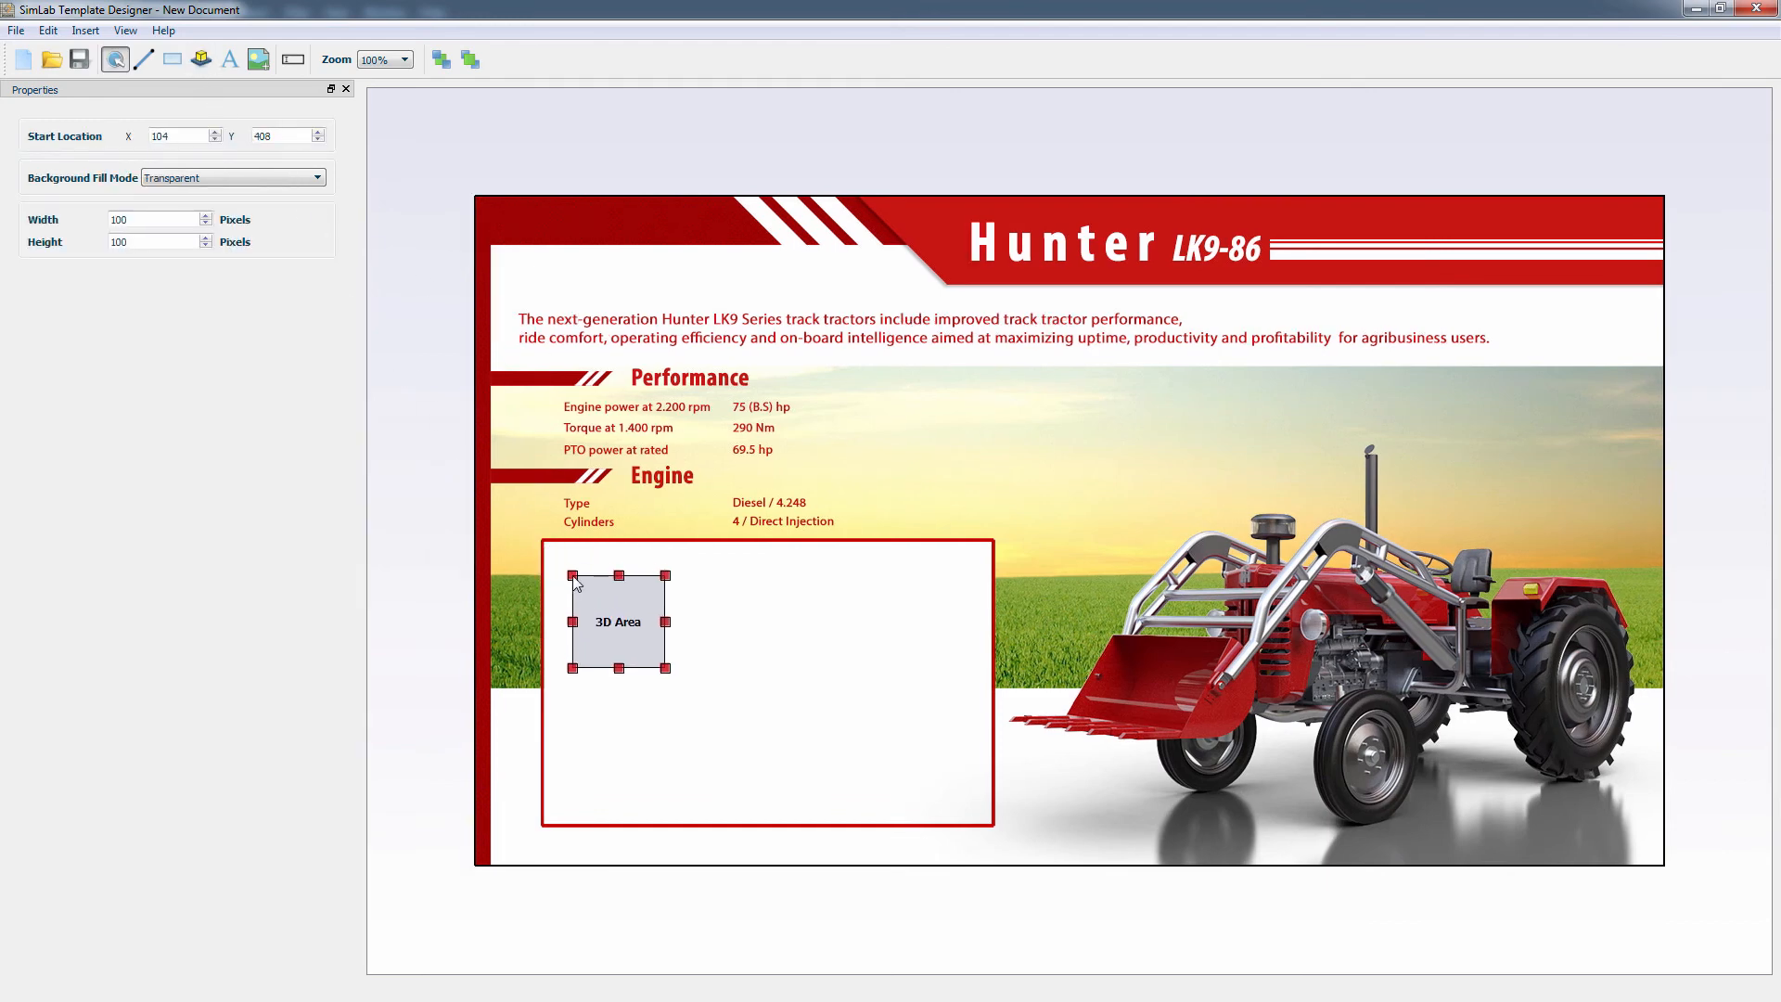
drag(639, 636, 993, 826)
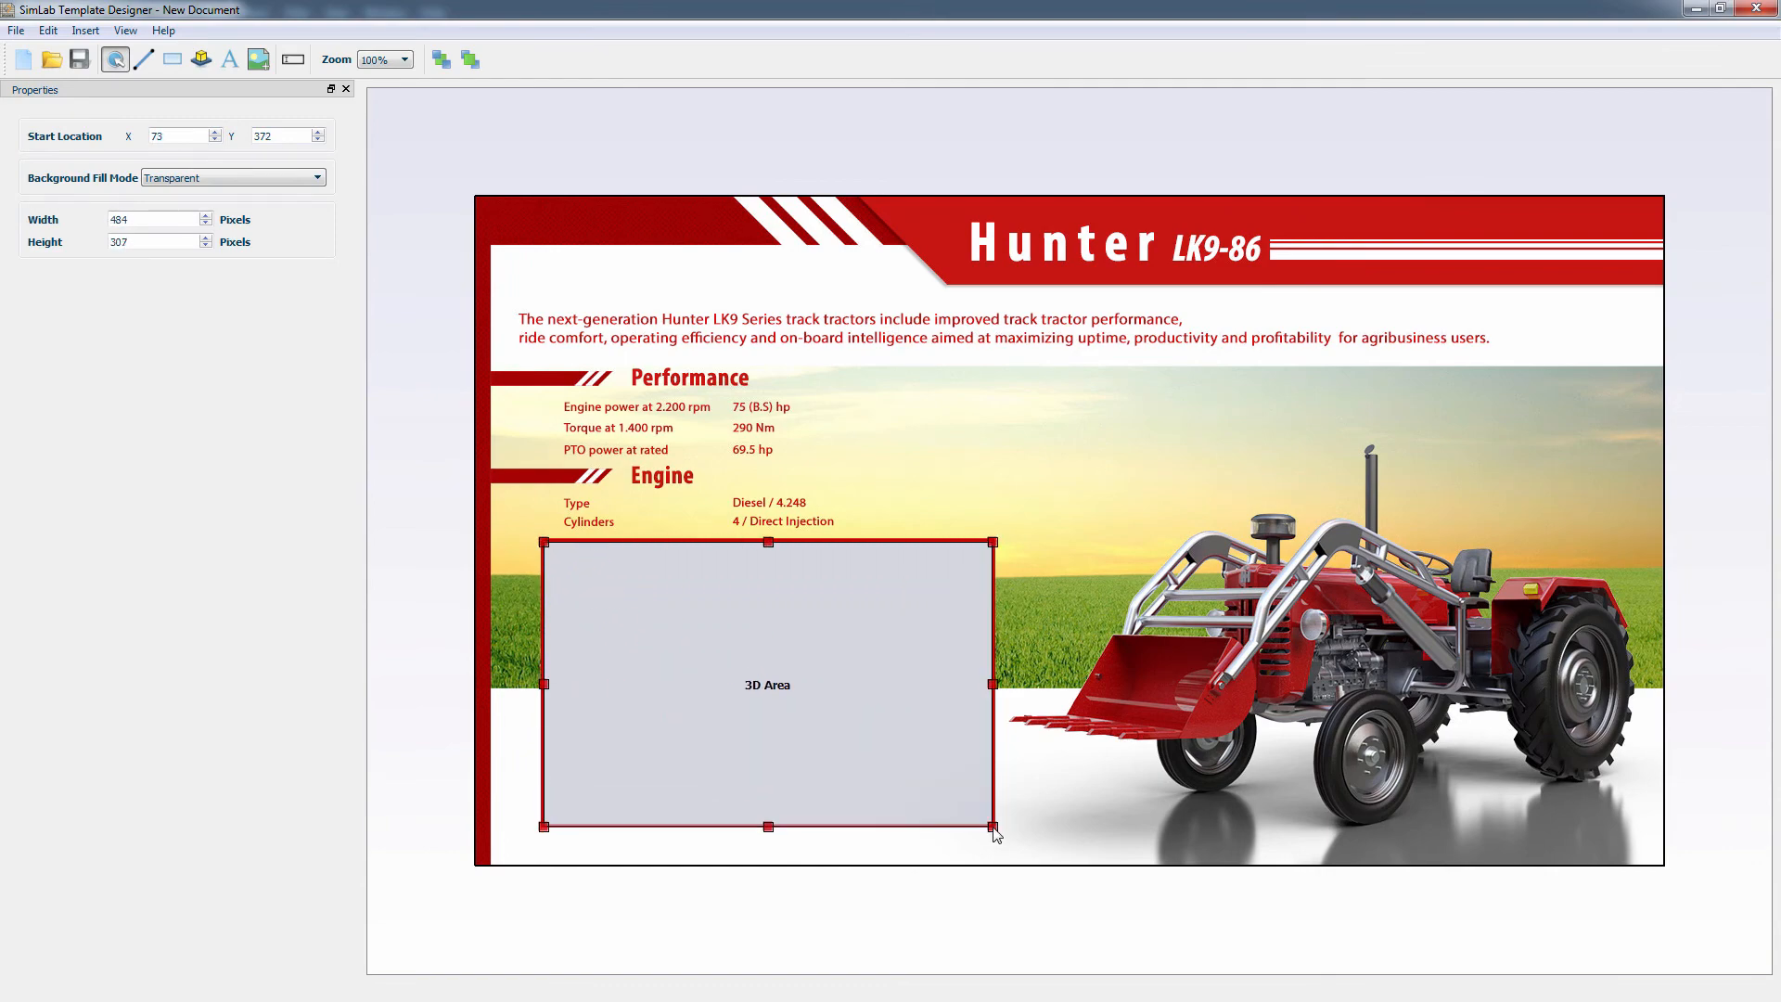
- Save the template as Tractor_2 in the General templates folder and close the template designer
click(16, 30)
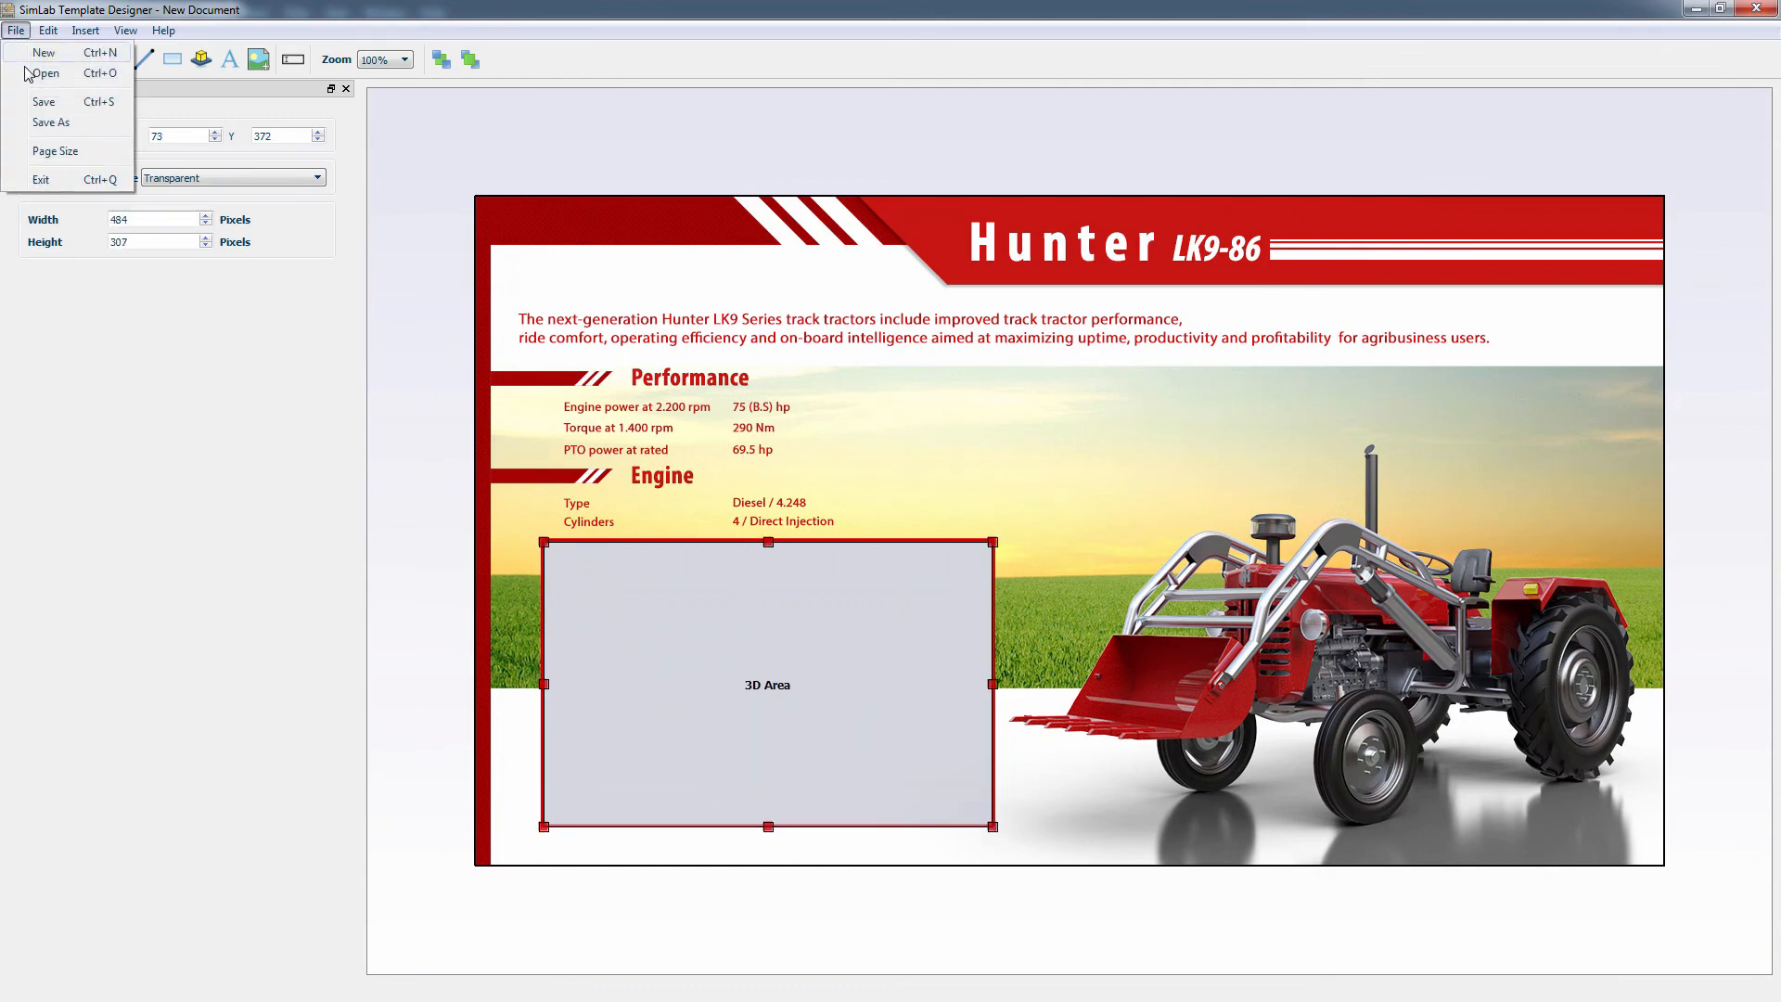
click(59, 124)
text(Trac)
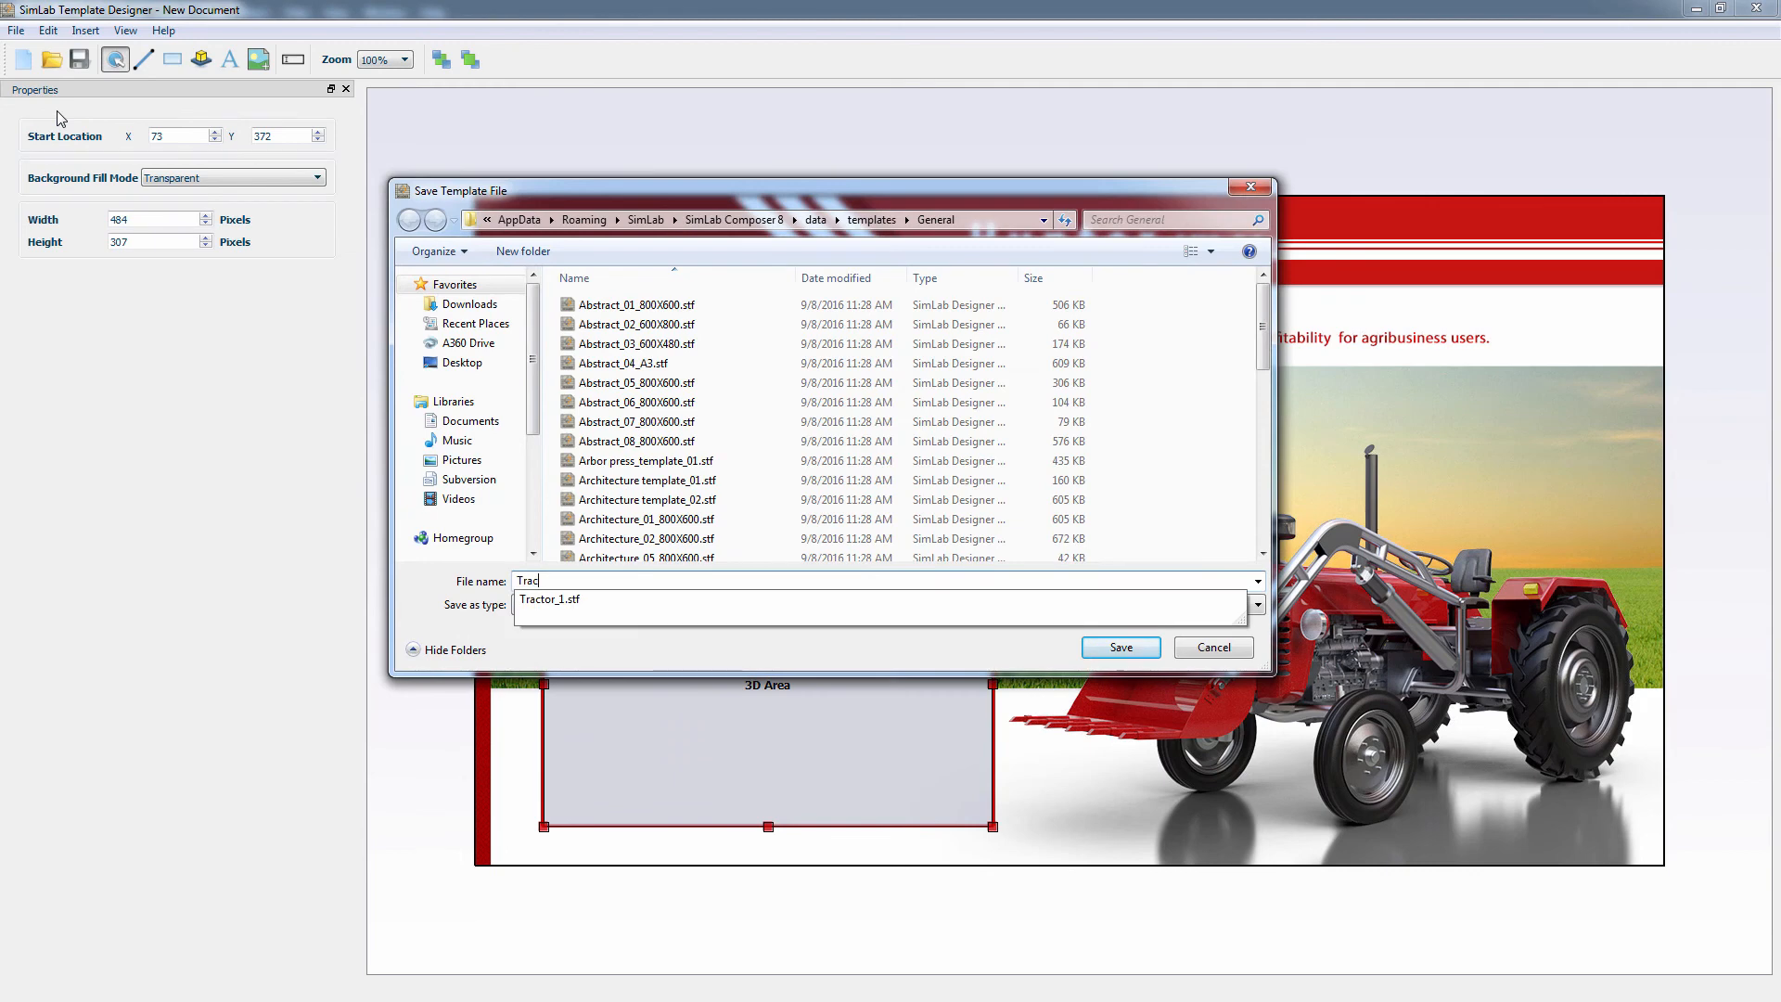
text(tor_2)
key(Return)
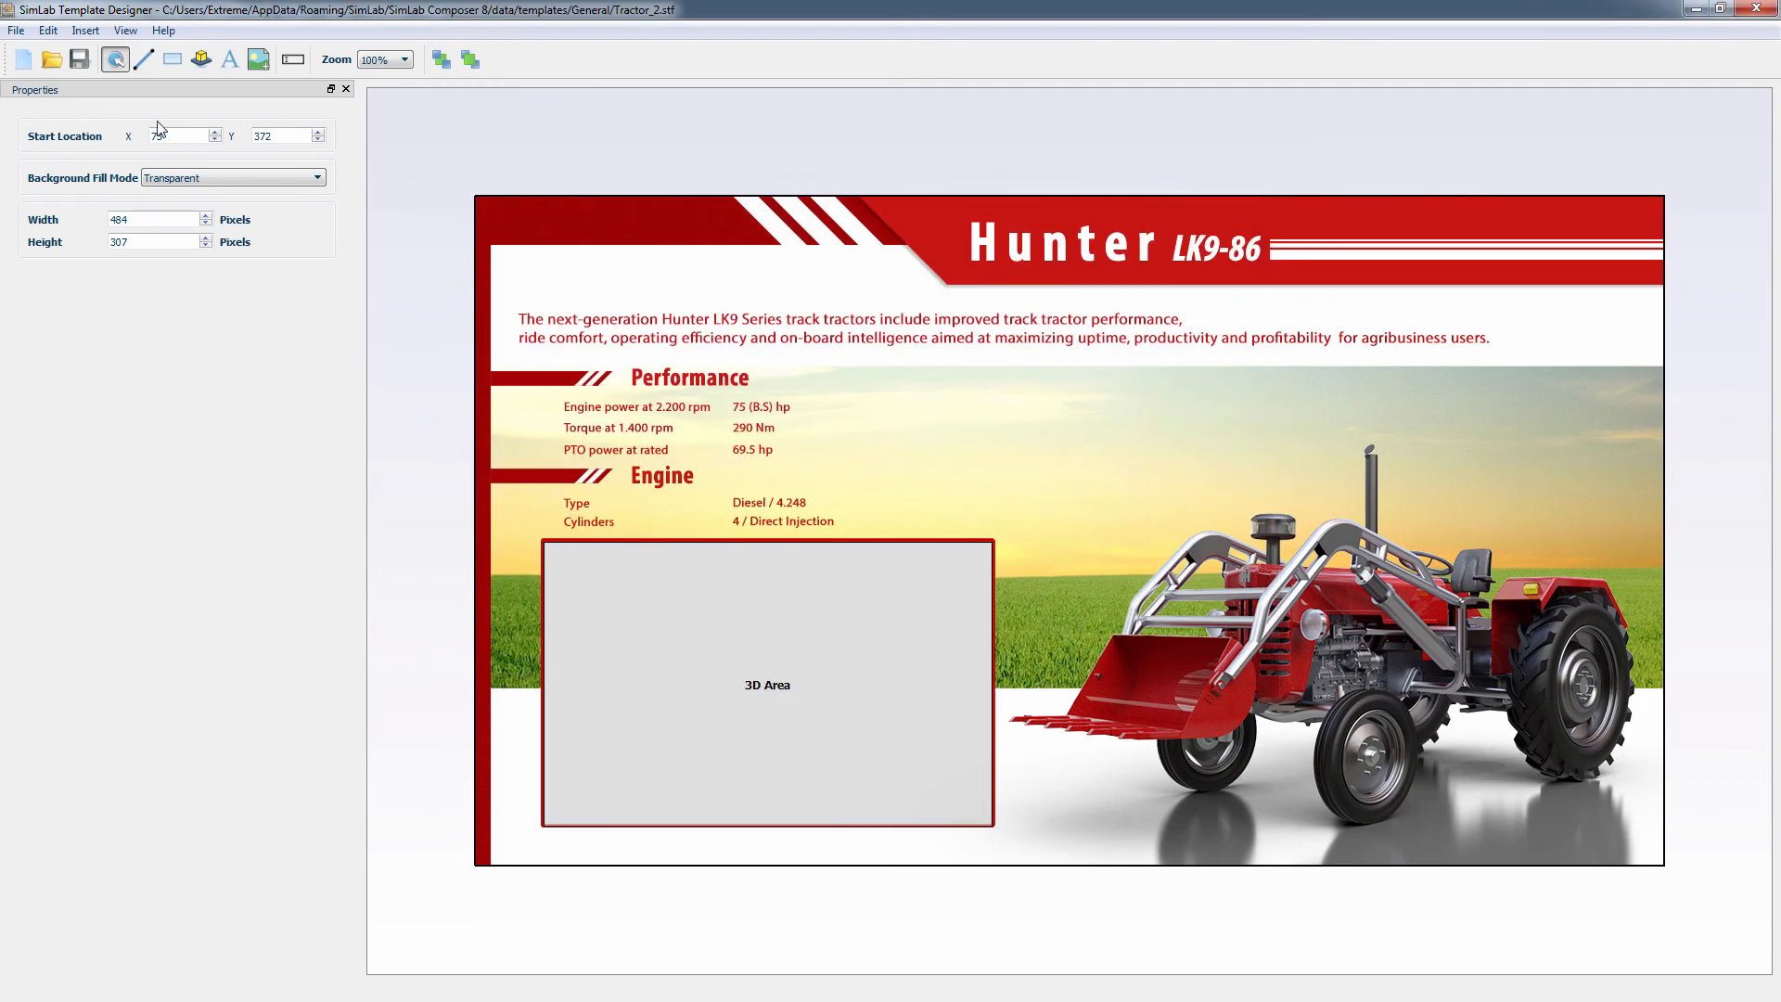
click(1756, 9)
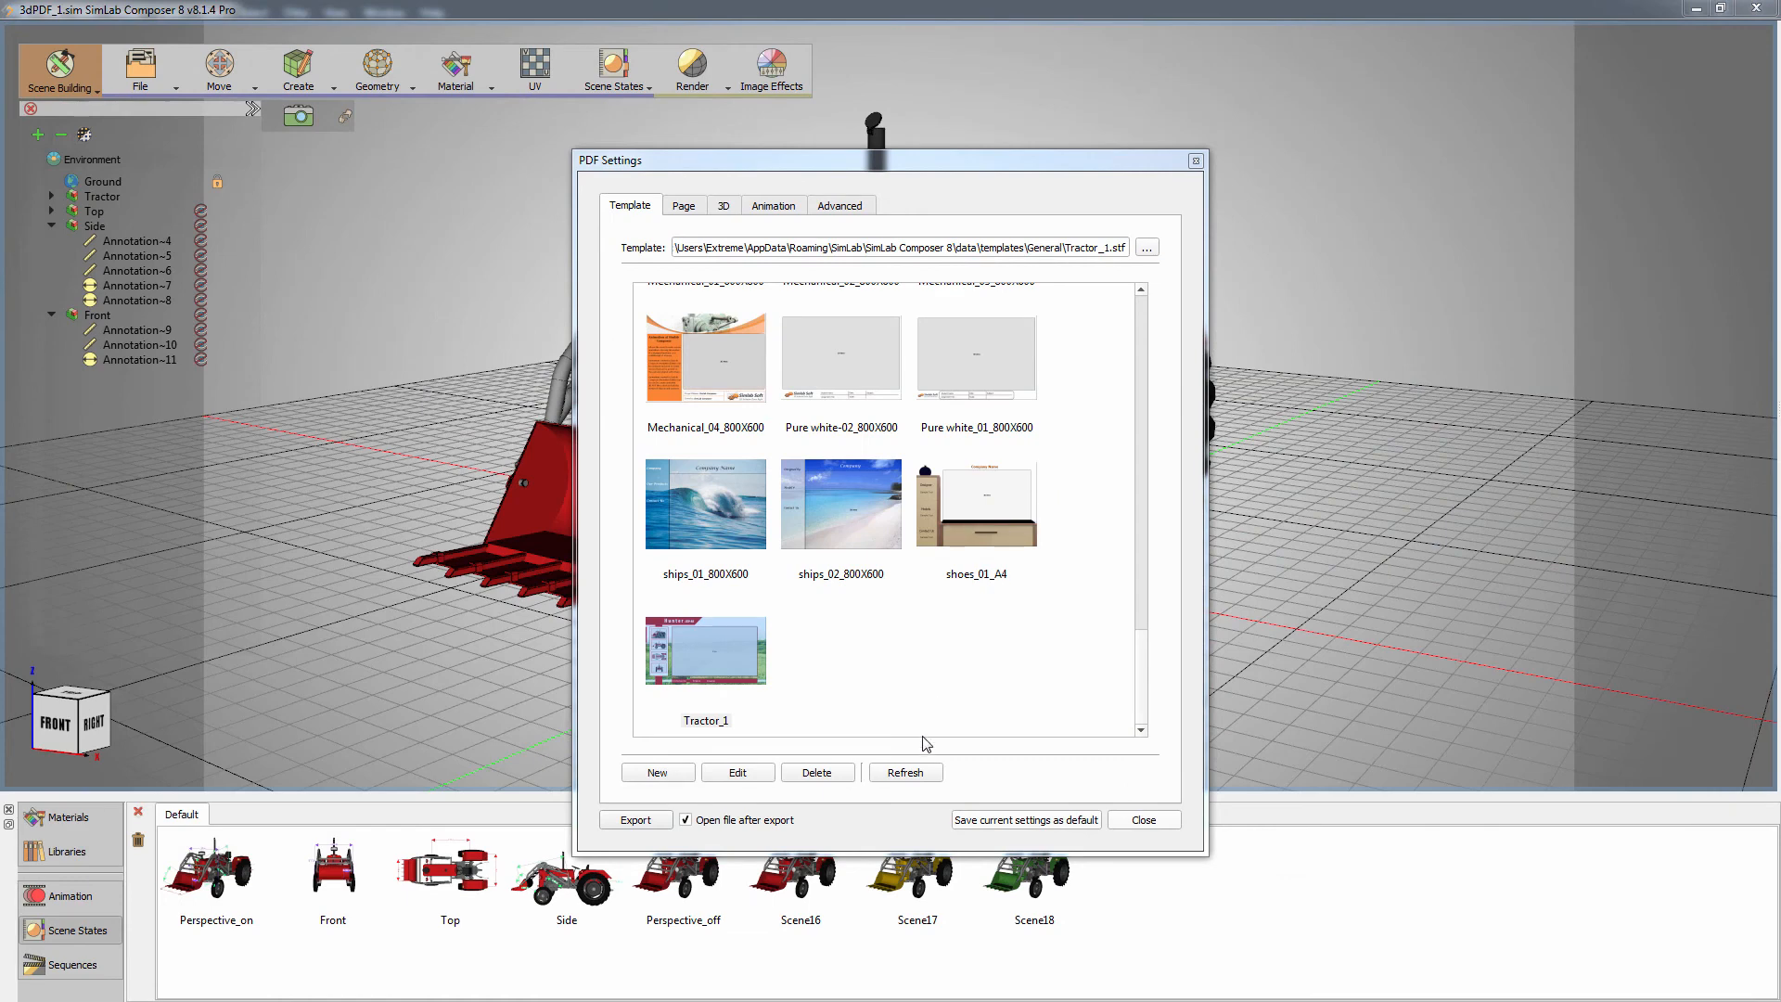
- Refresh the template list and export the 3D PDF as Tractor_2 using the Tractor_2 template with all scene states excluded
click(906, 773)
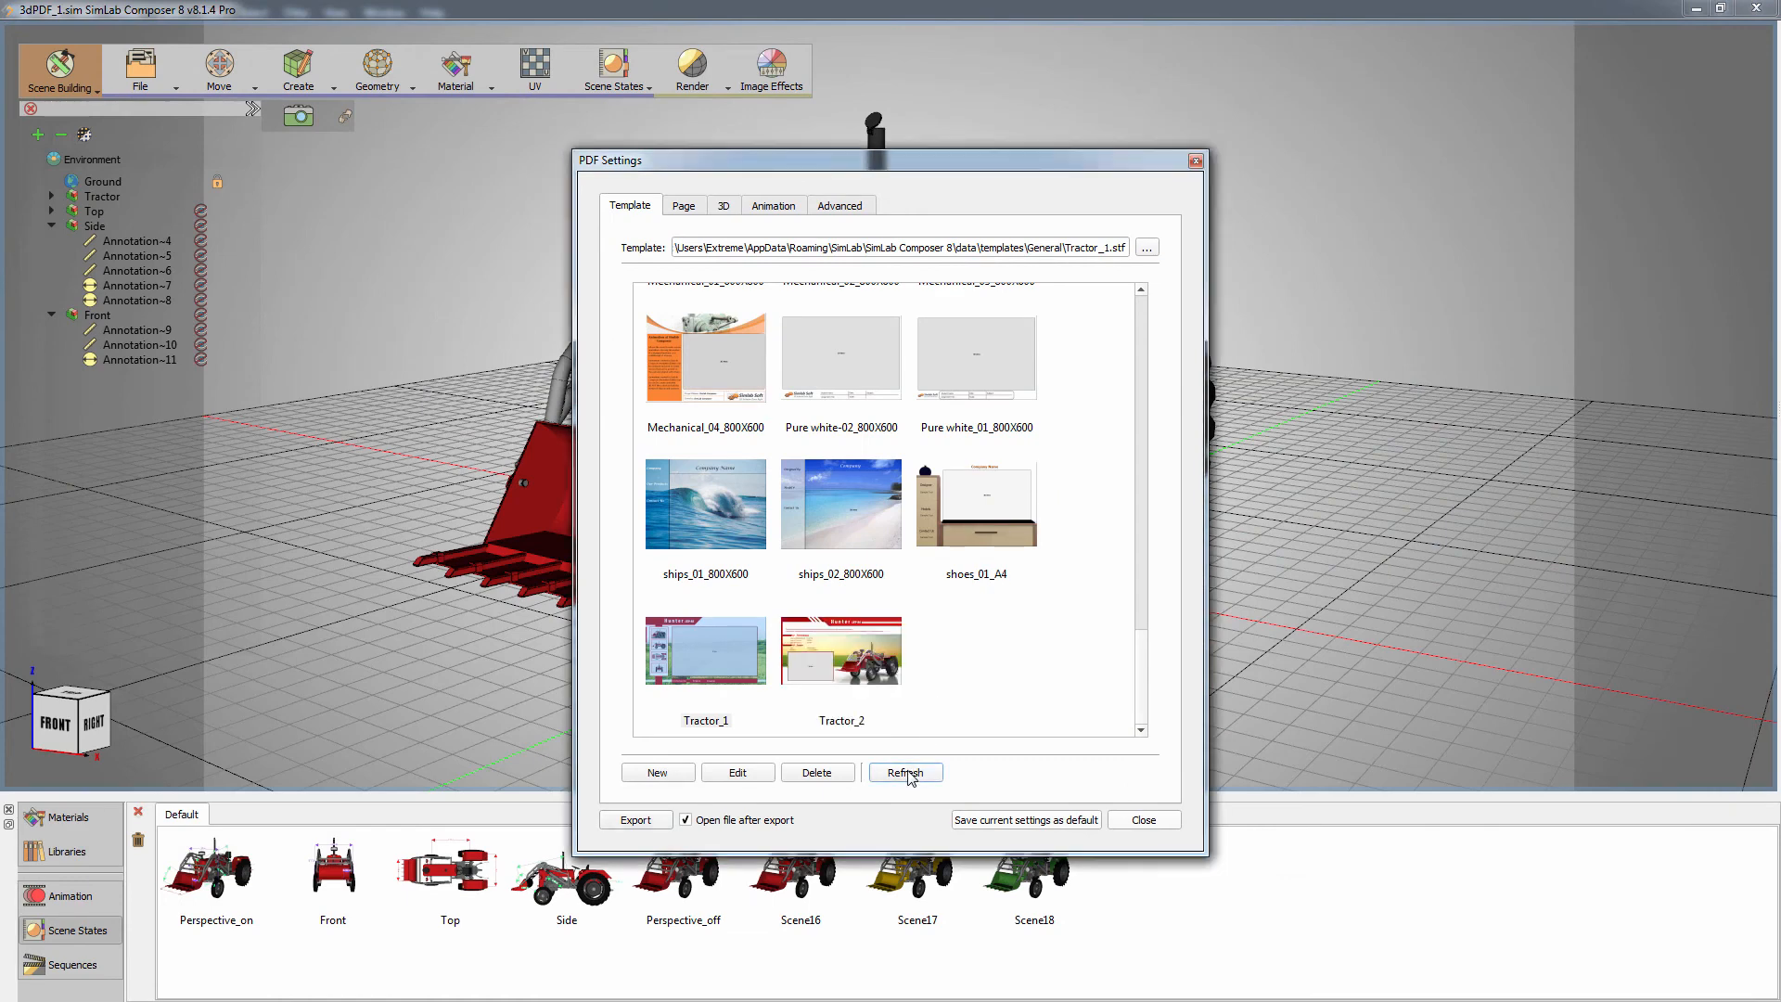
click(859, 667)
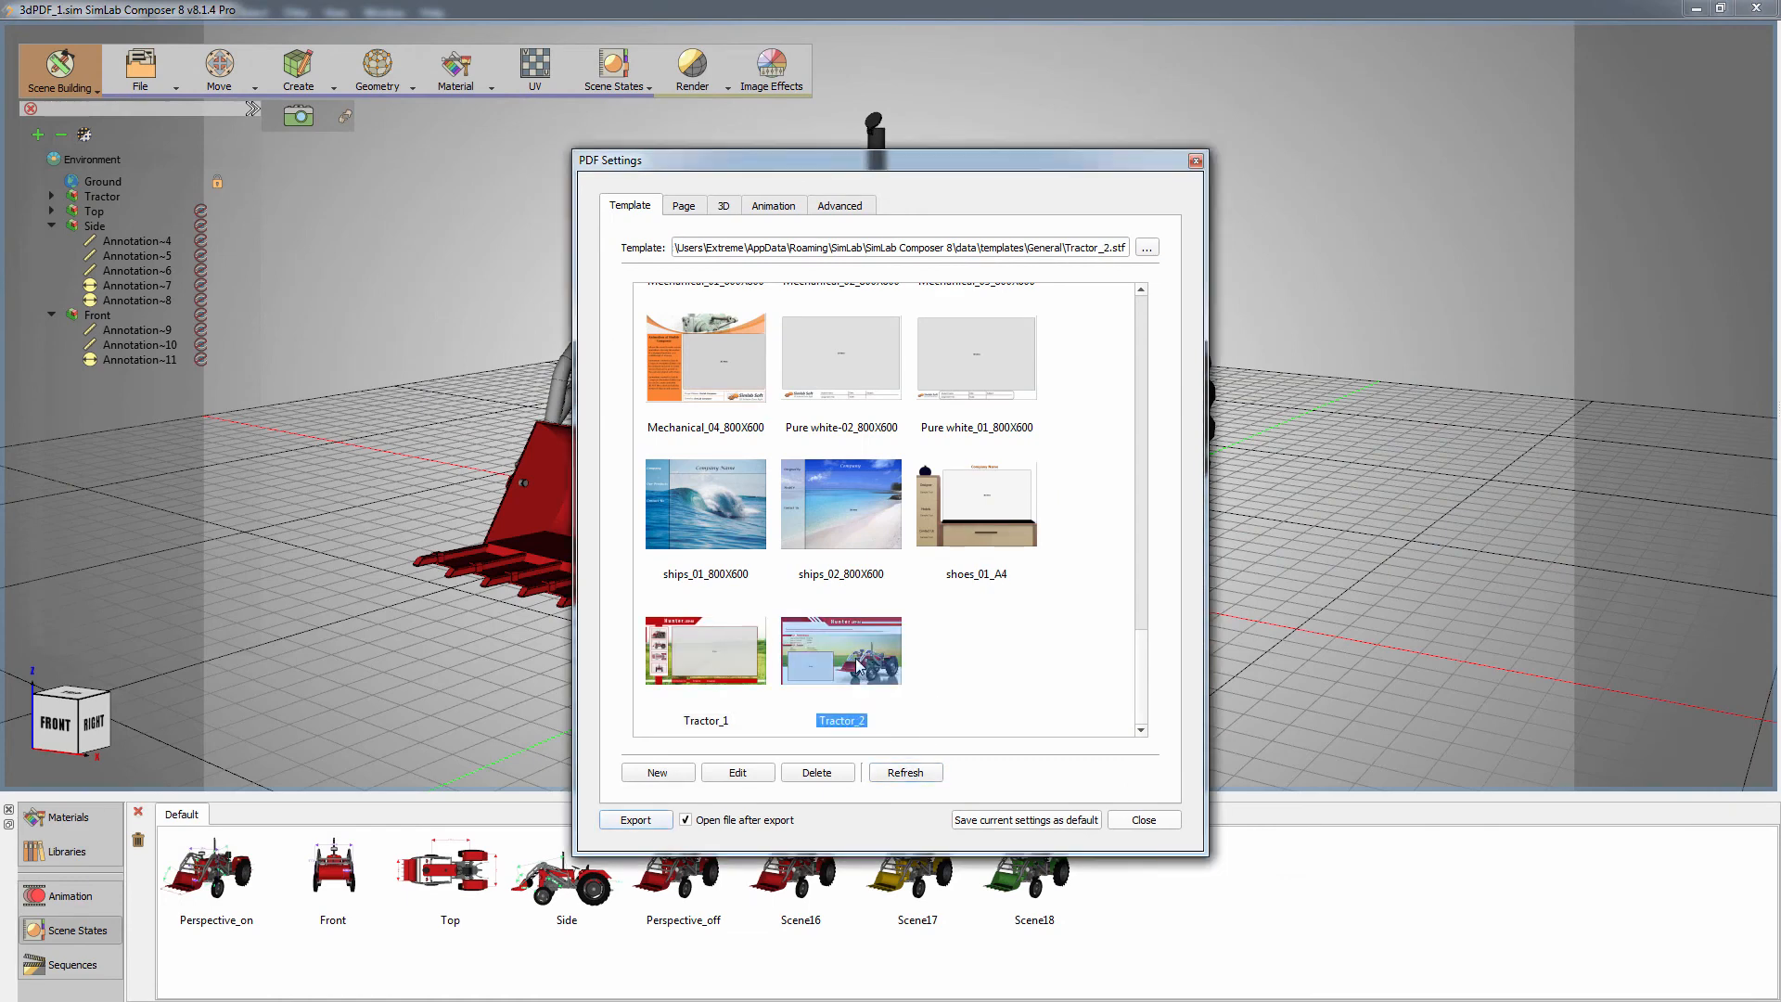
click(637, 819)
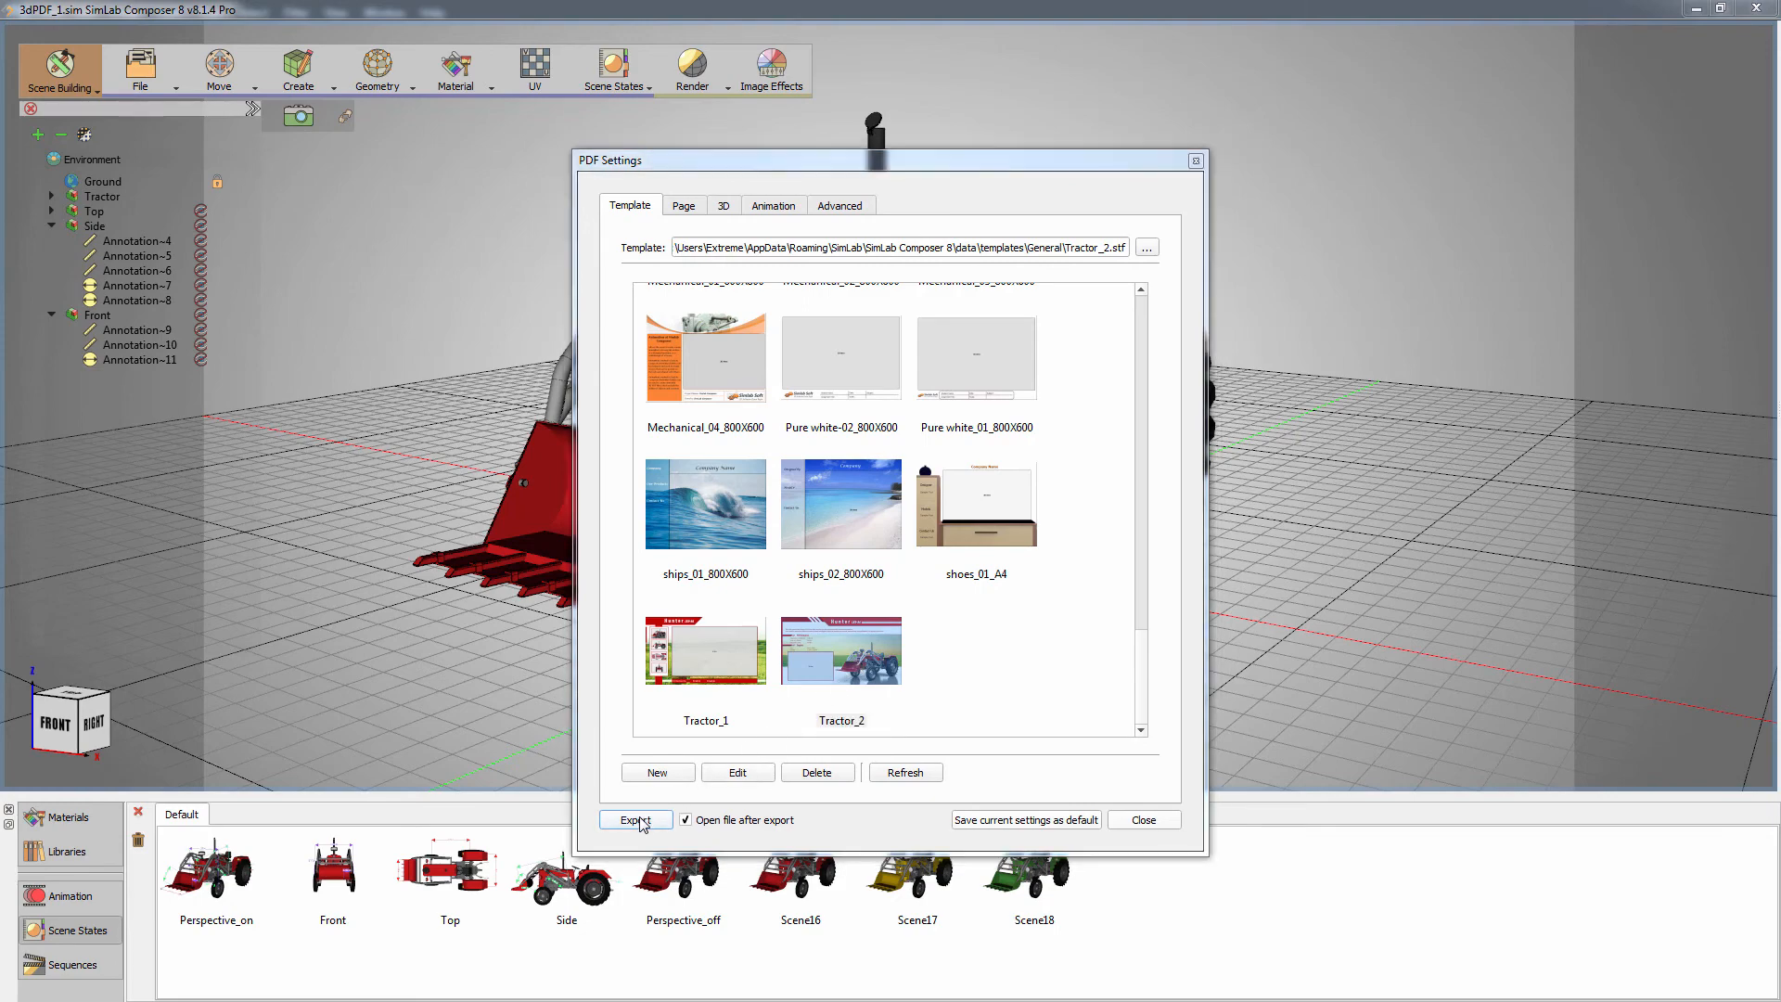
text(Tractor_2)
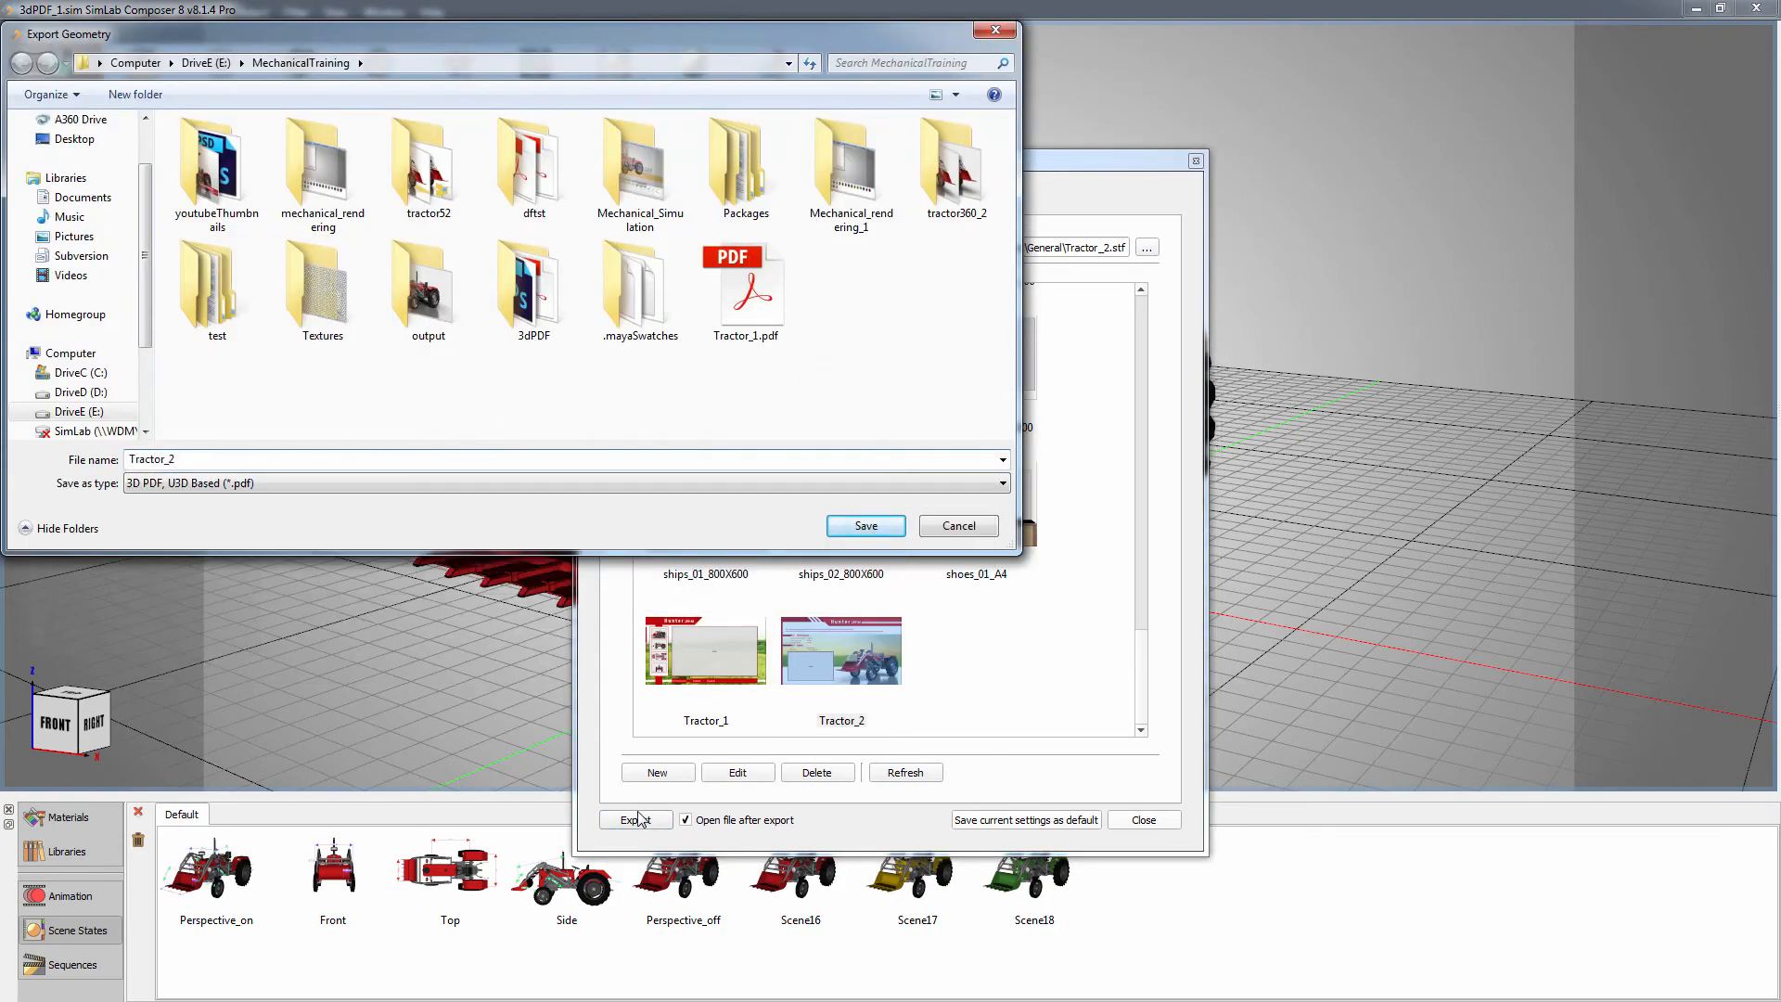
key(Return)
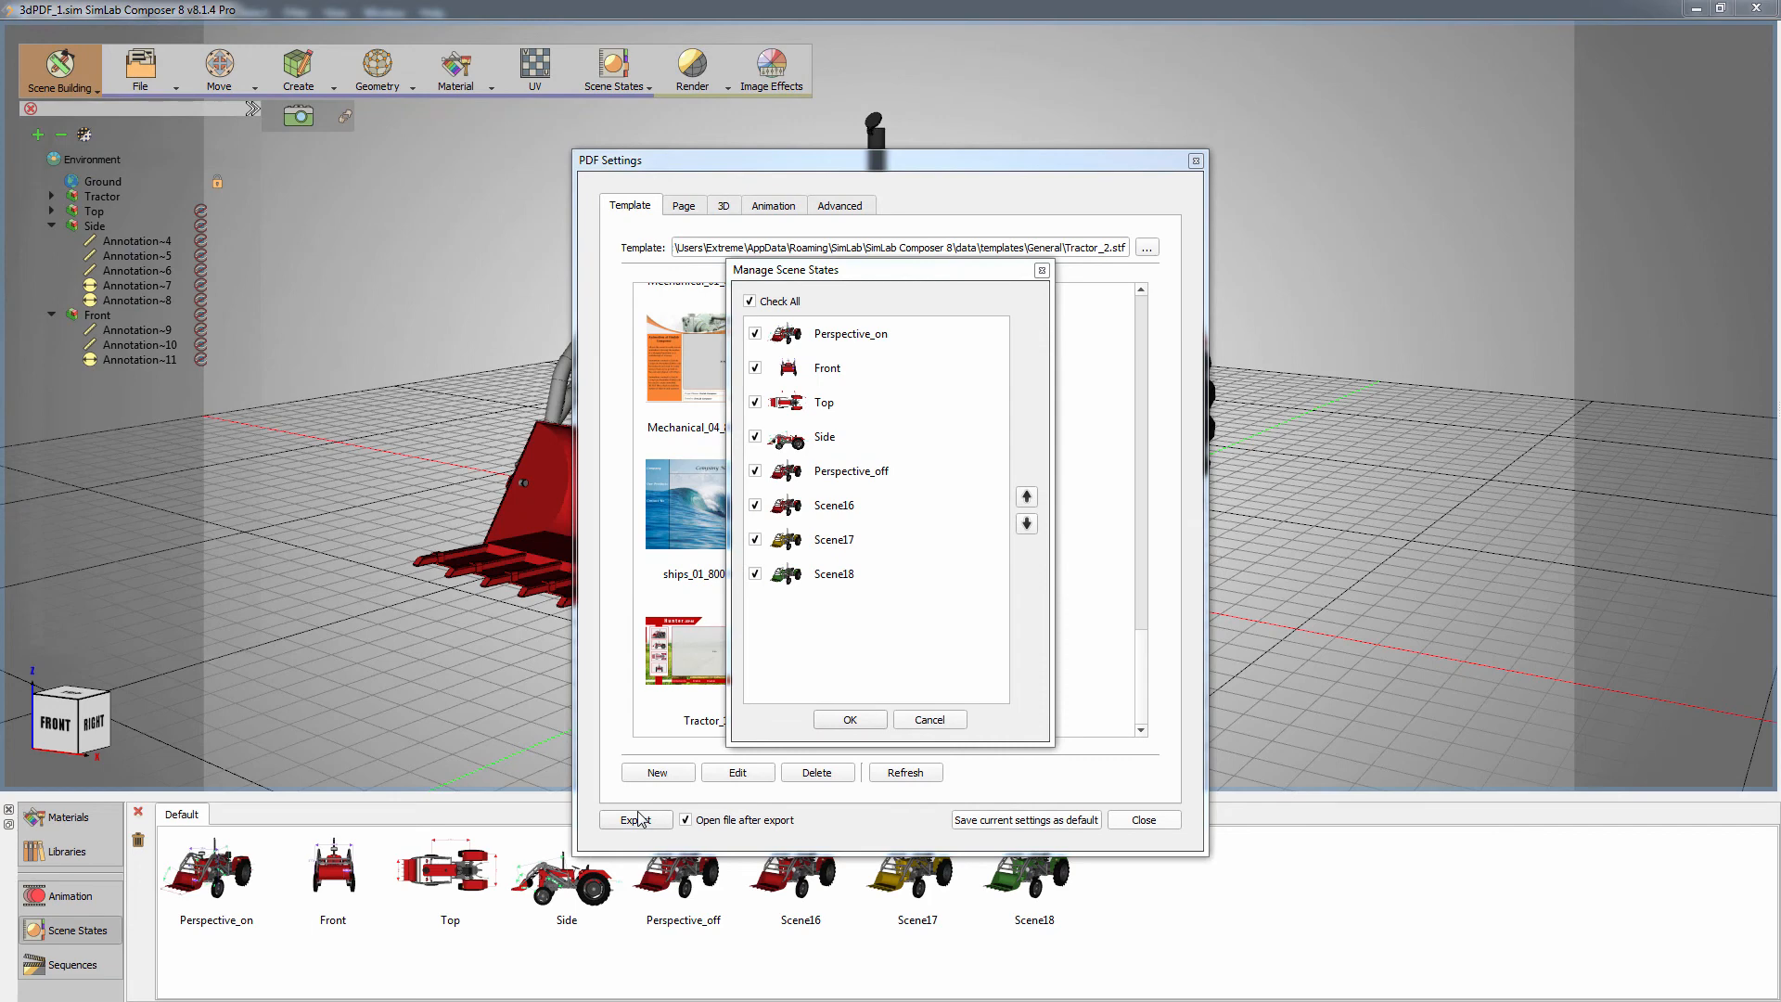
click(778, 302)
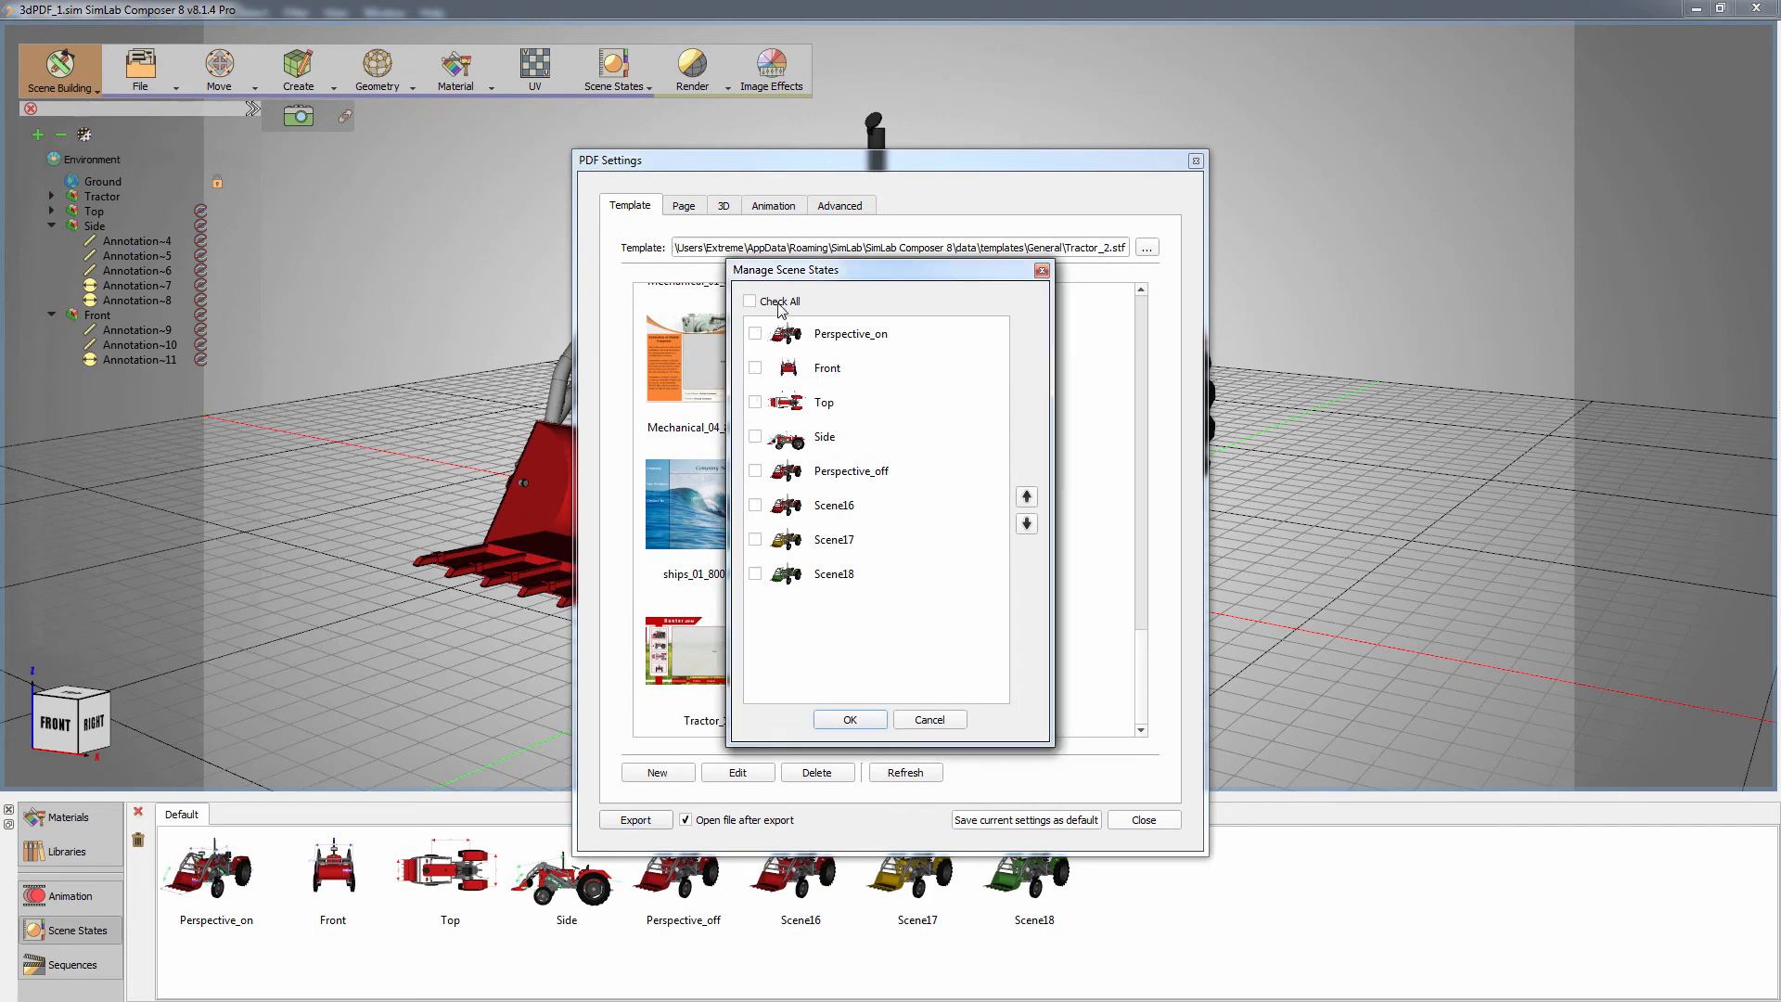
click(850, 720)
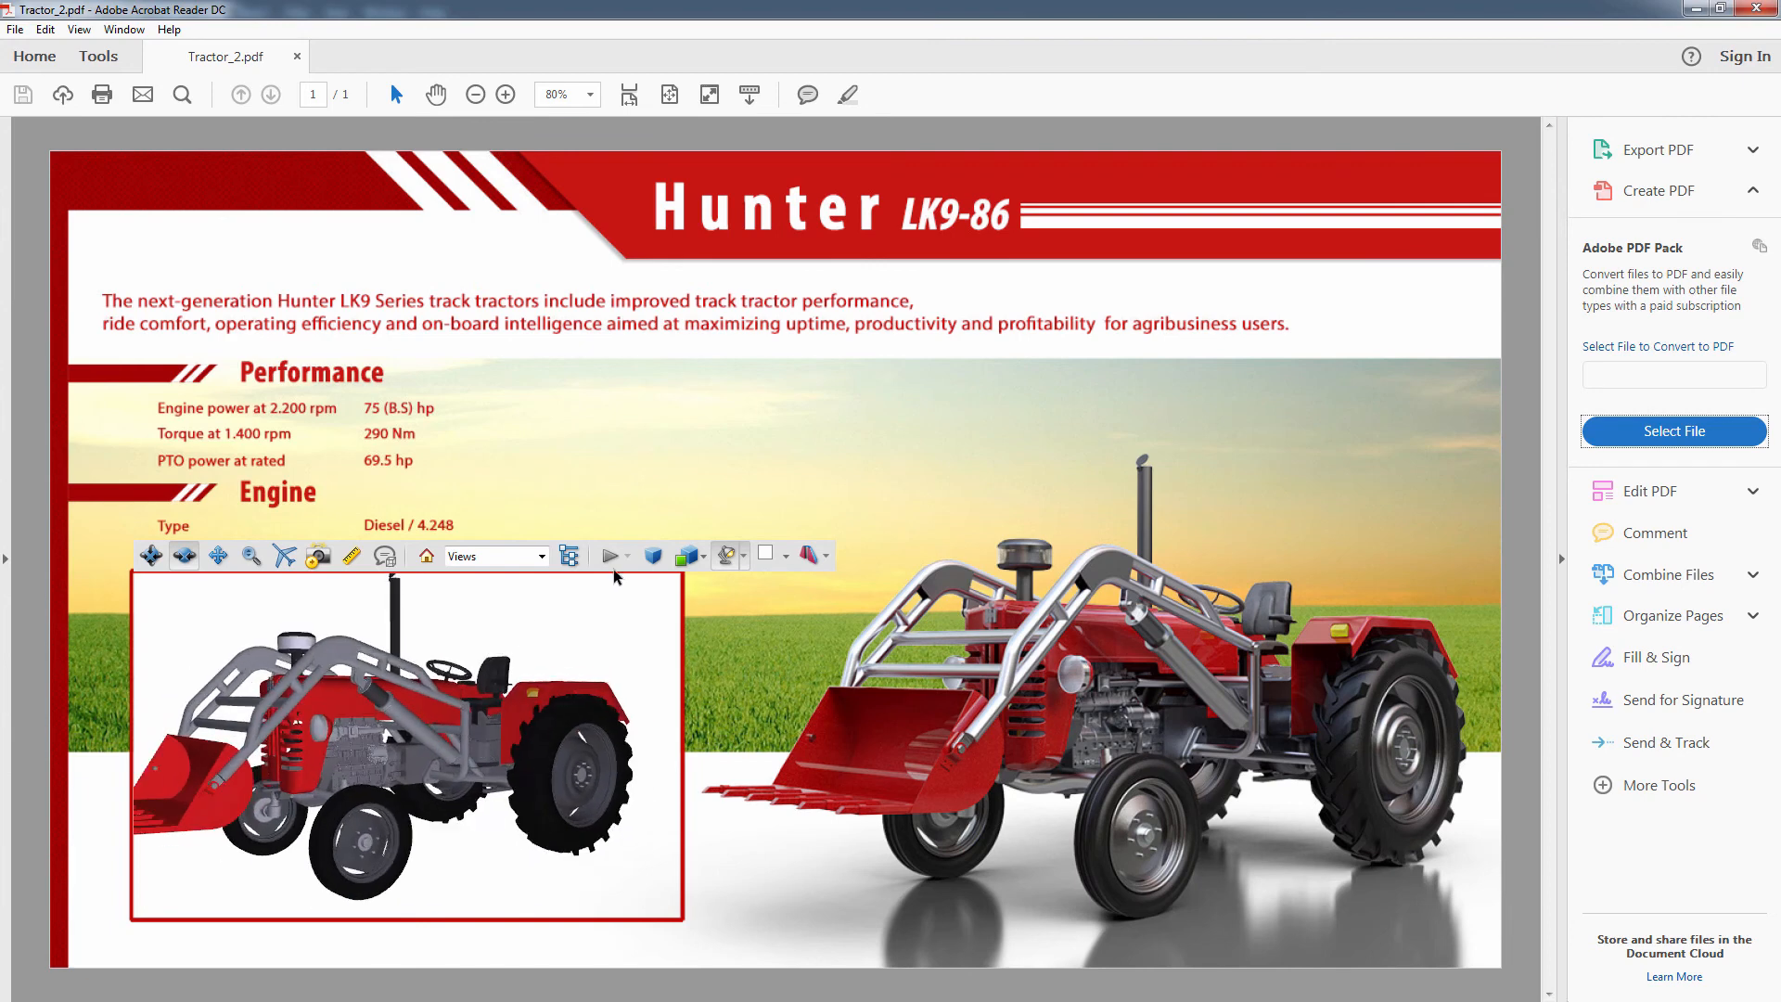
- Show the exported tractor in Solid Outline mode, inspect it from several angles and close-up, and close the PDF
click(700, 558)
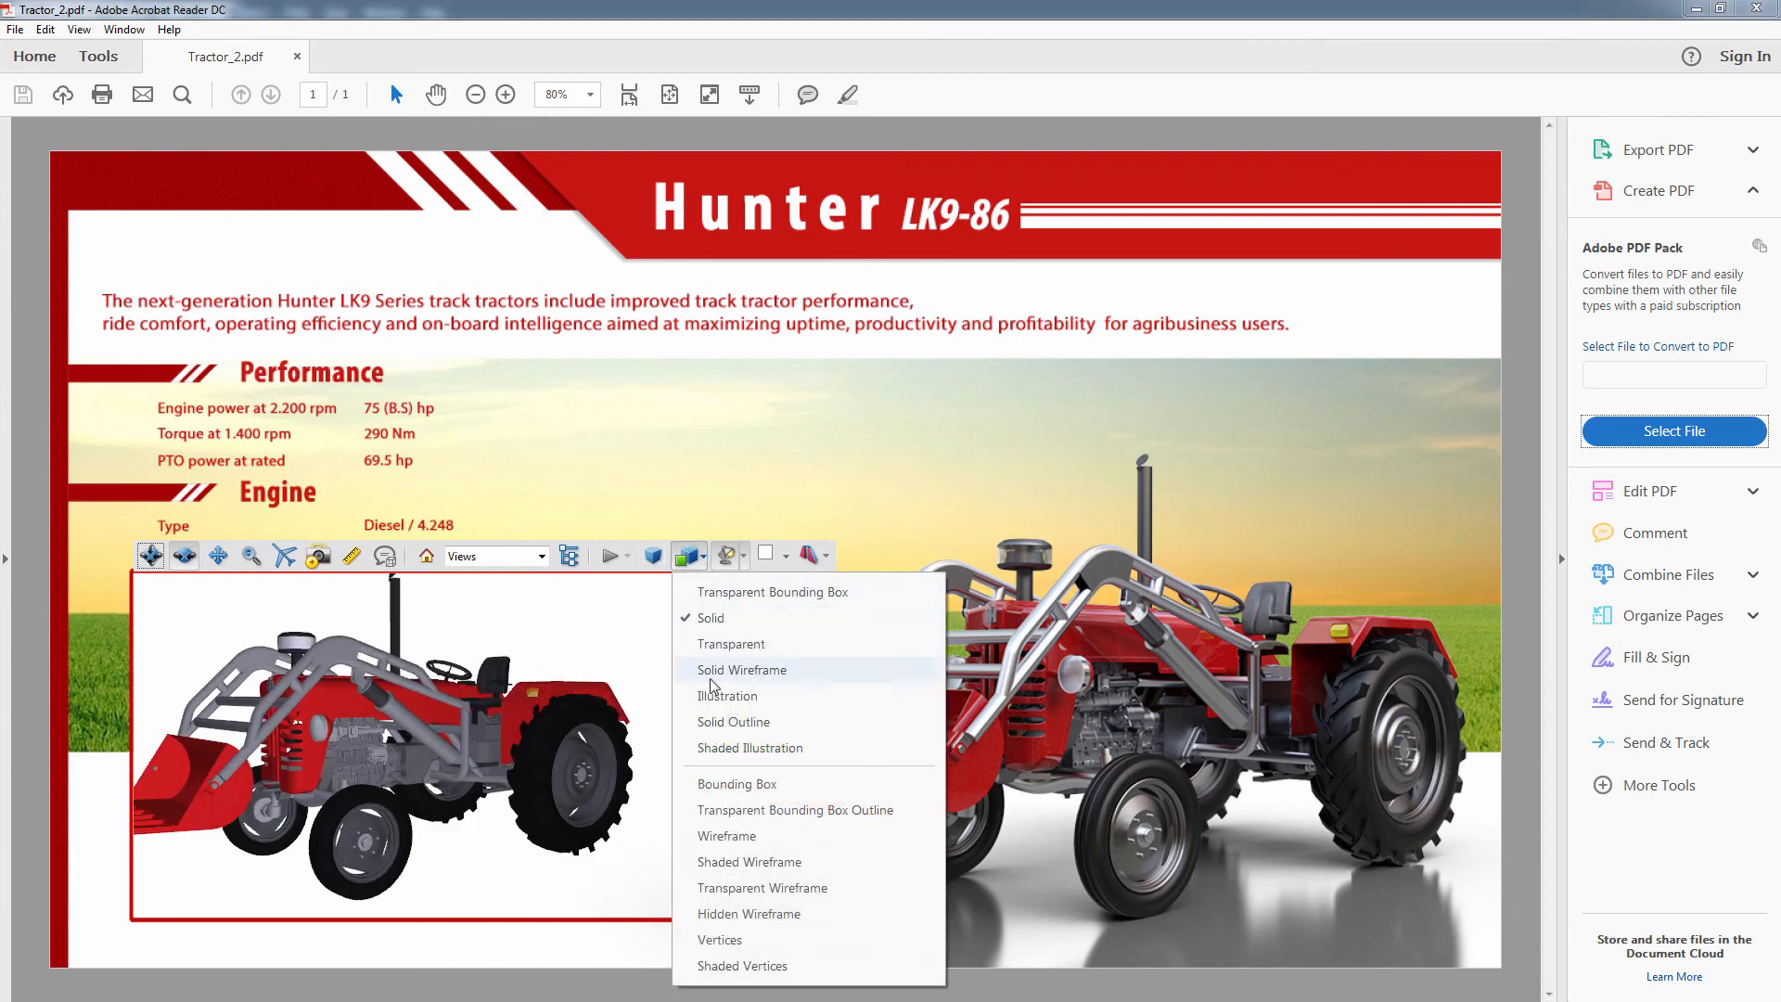
click(721, 721)
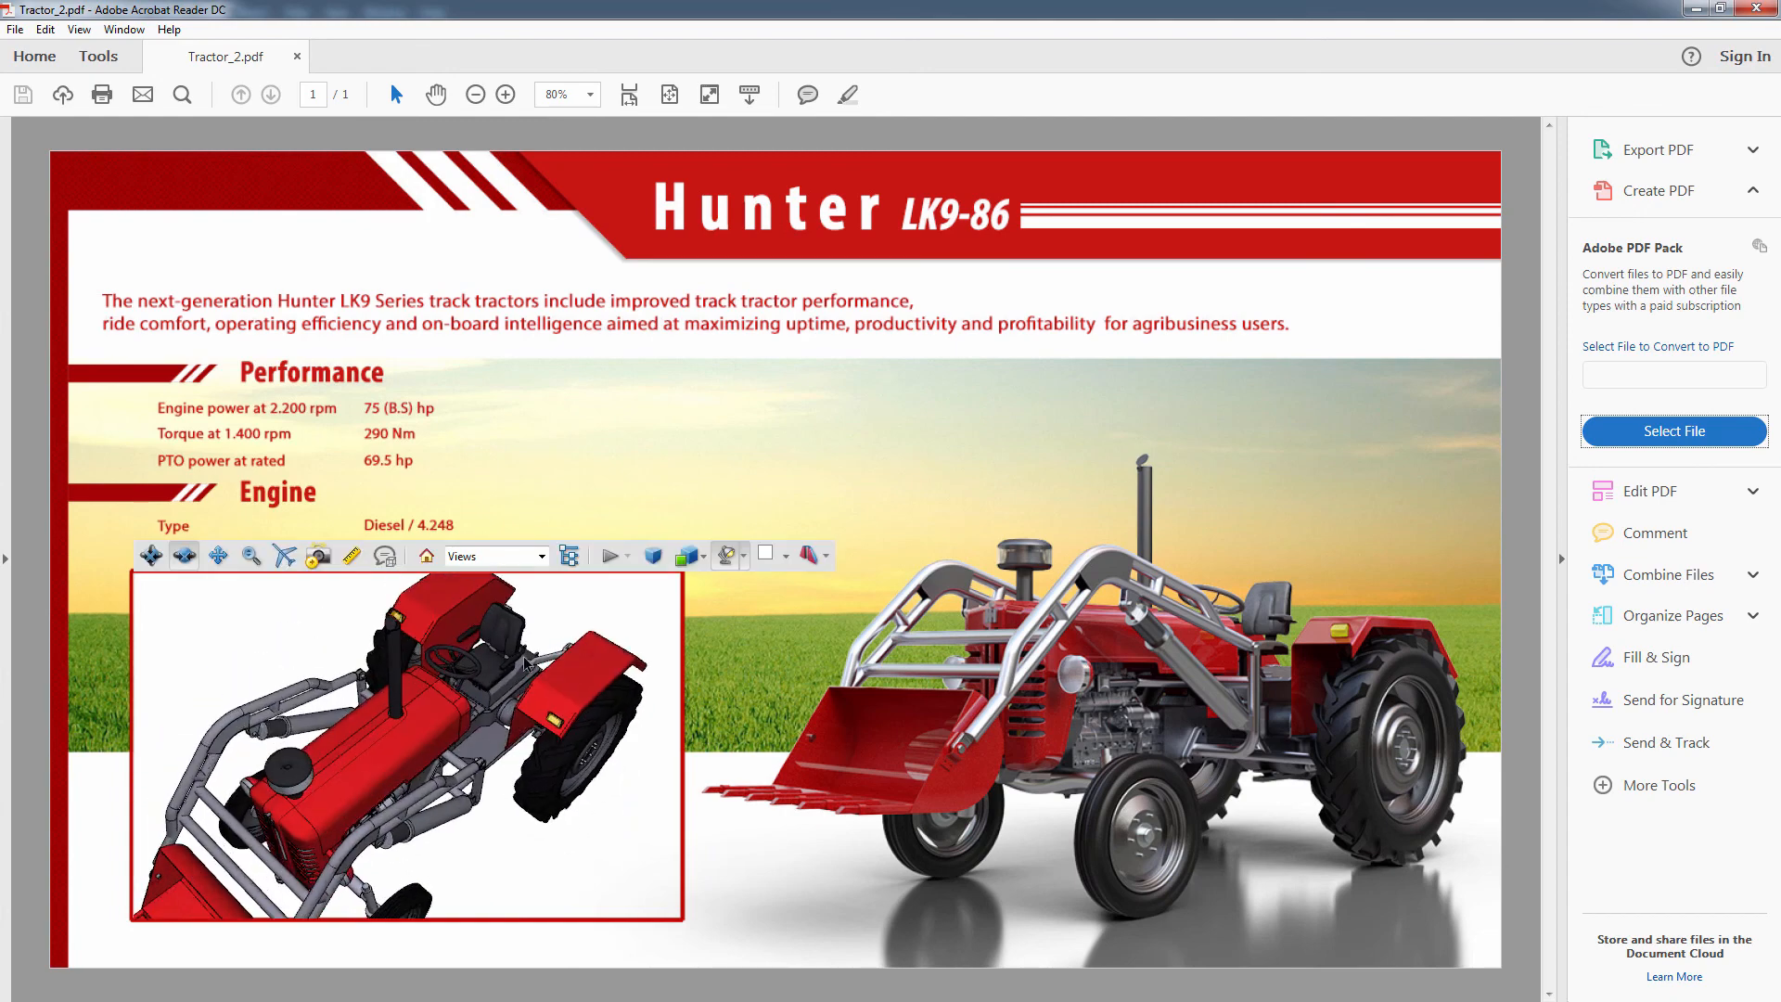
scroll(526, 662, up, 5)
scroll(572, 623, up, 1)
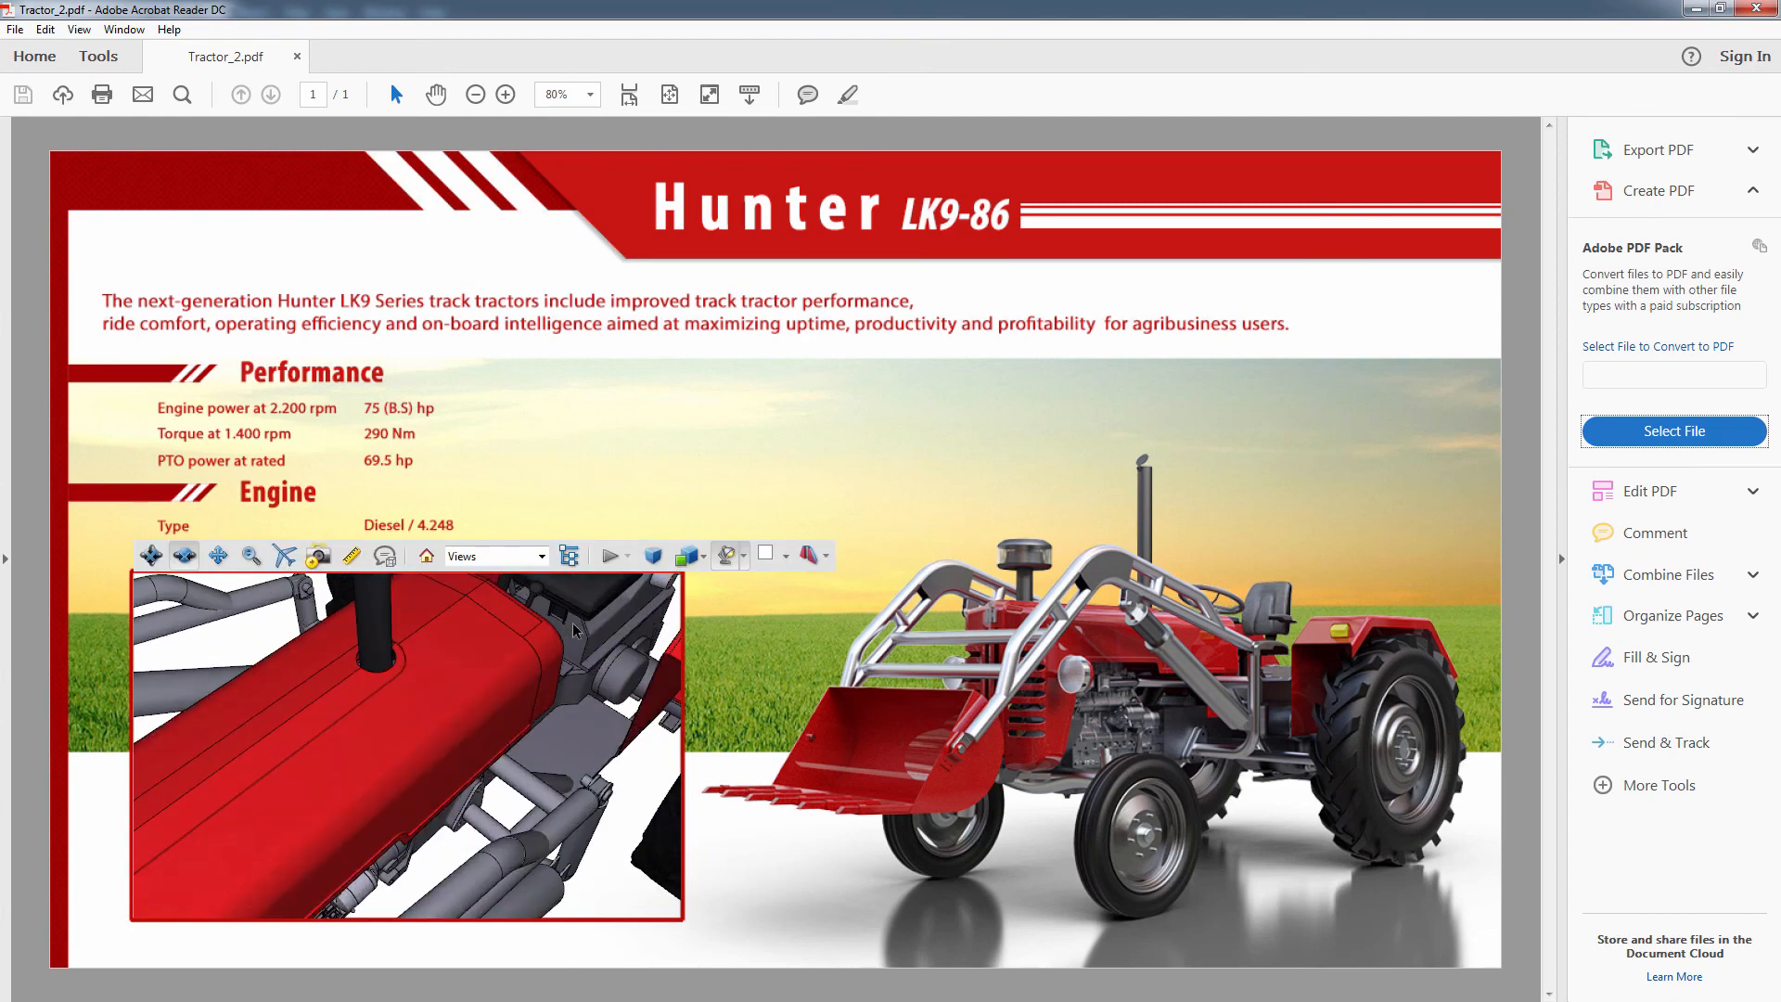
mouse_move(574, 623)
mouse_down()
mouse_move(503, 649)
mouse_move(462, 604)
mouse_move(526, 662)
mouse_move(626, 593)
mouse_move(585, 591)
mouse_up()
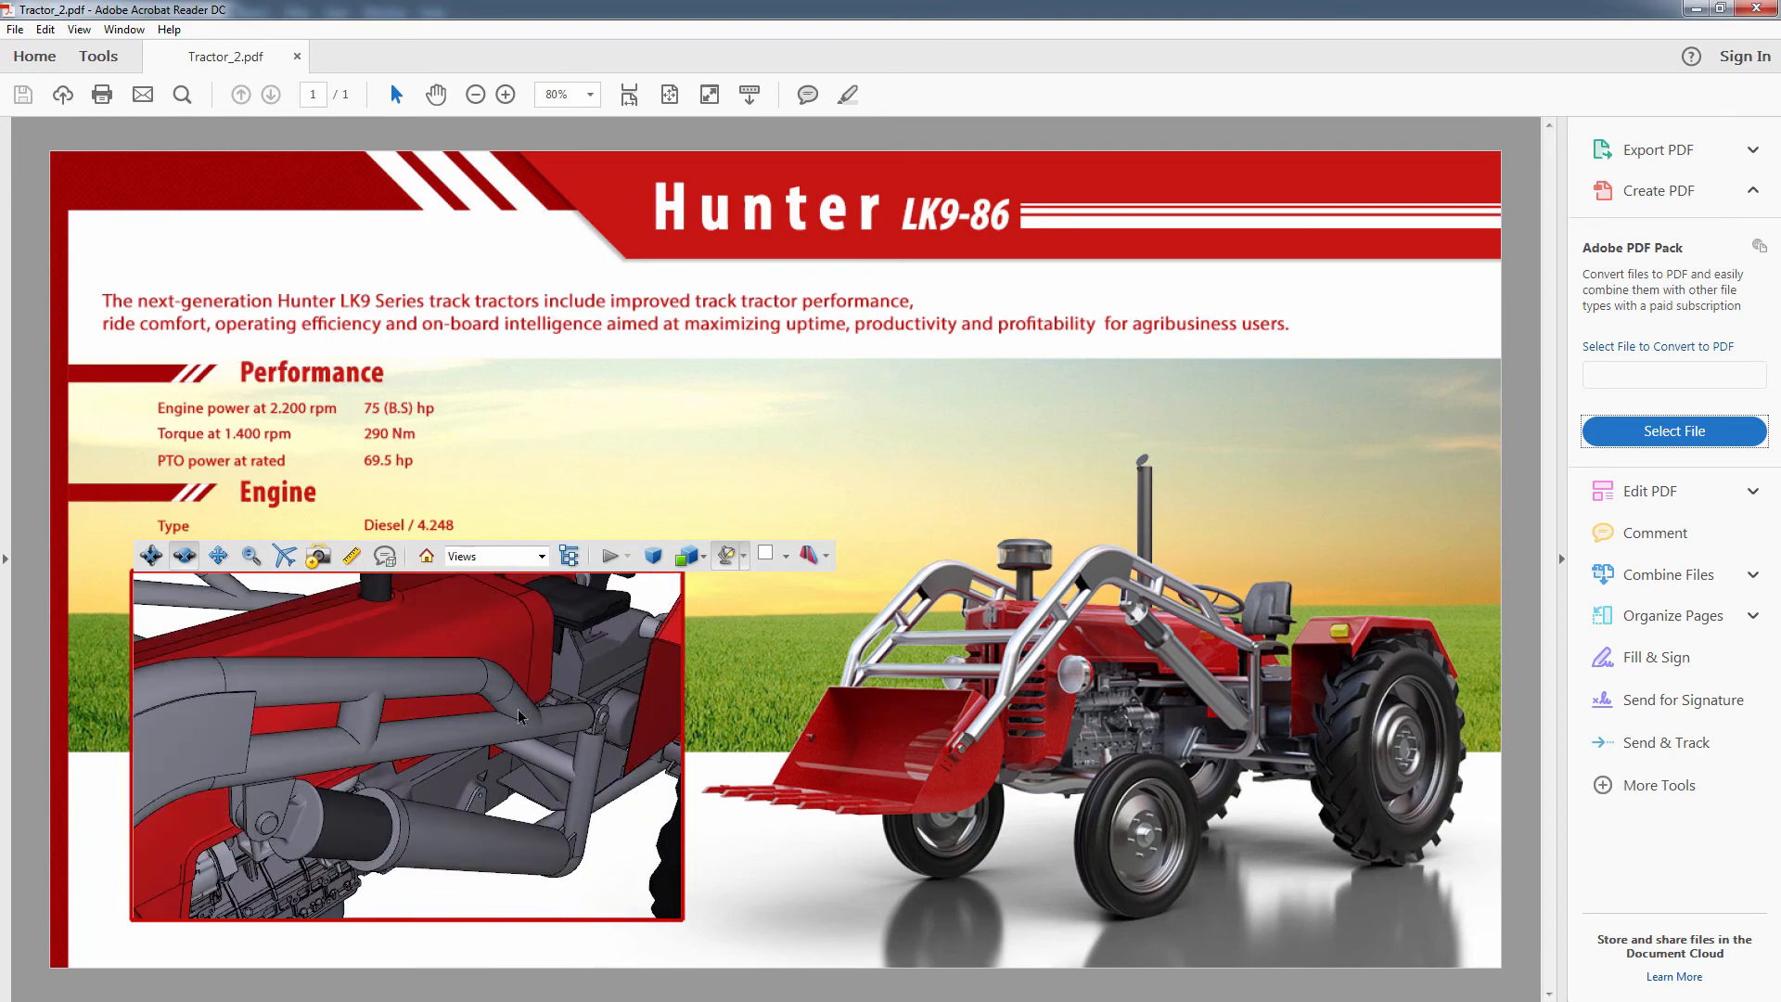
scroll(519, 717, down, 6)
drag(553, 849, 482, 802)
drag(496, 804, 203, 801)
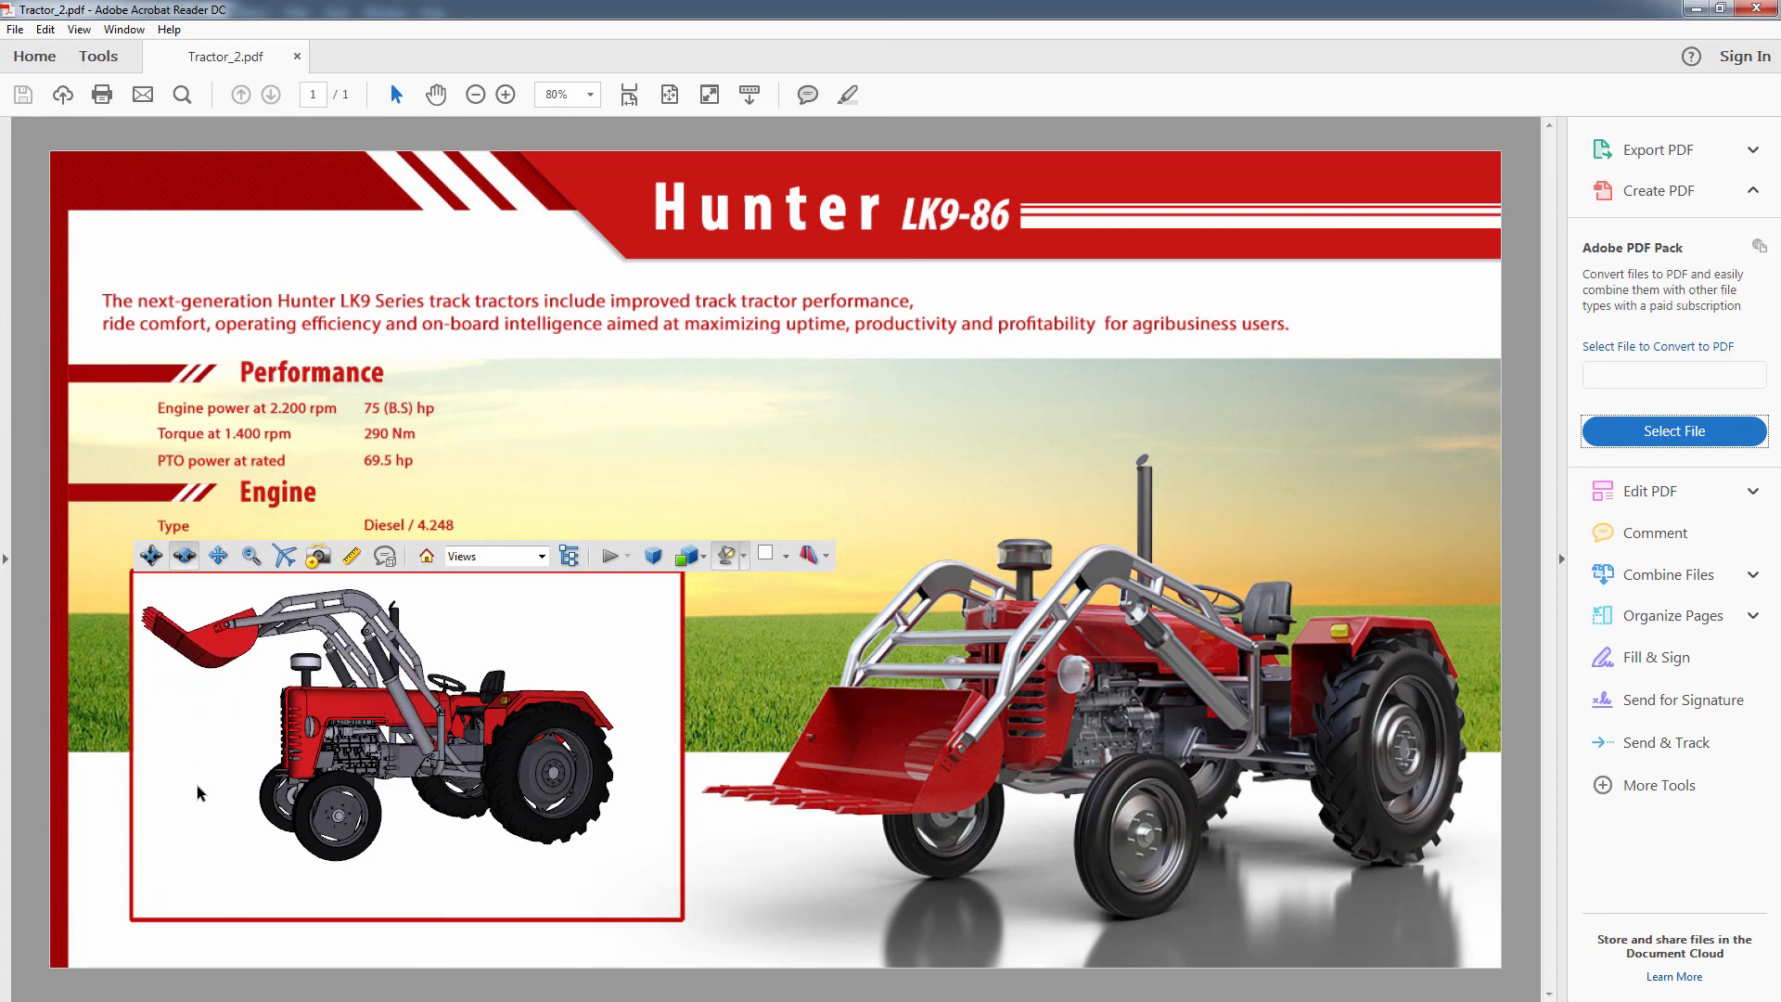
mouse_move(197, 785)
mouse_down()
mouse_move(259, 798)
mouse_move(216, 791)
mouse_up()
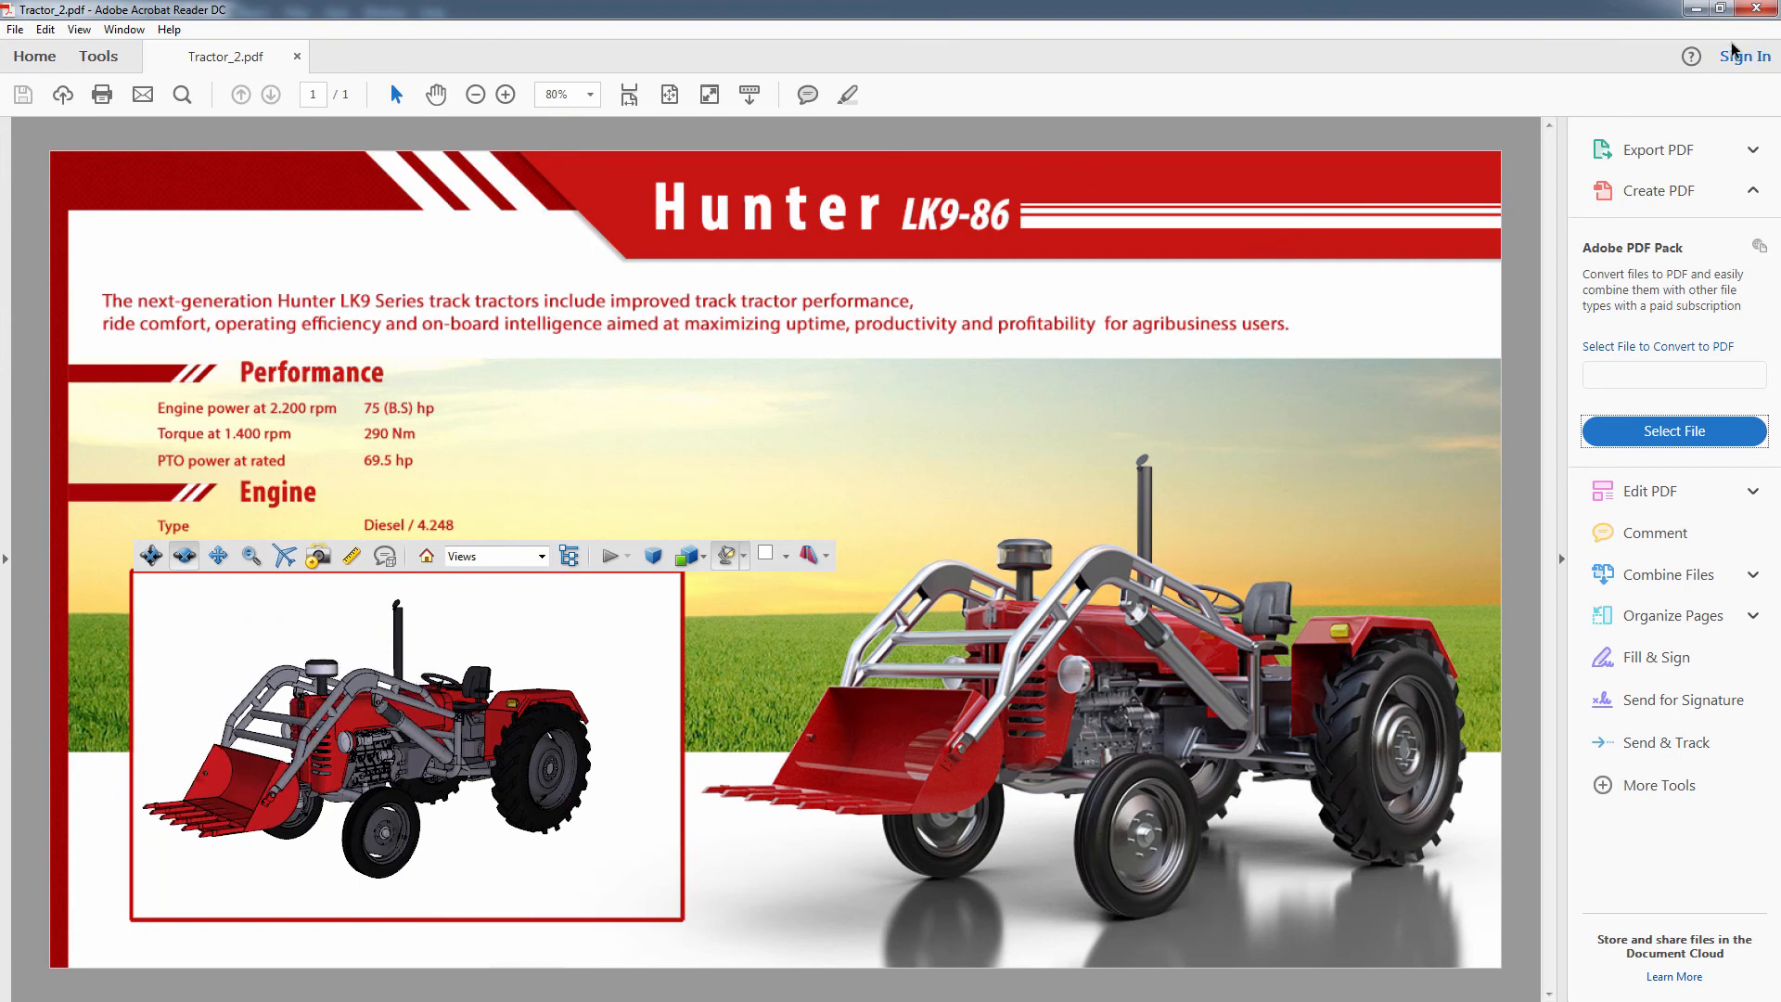
click(1749, 15)
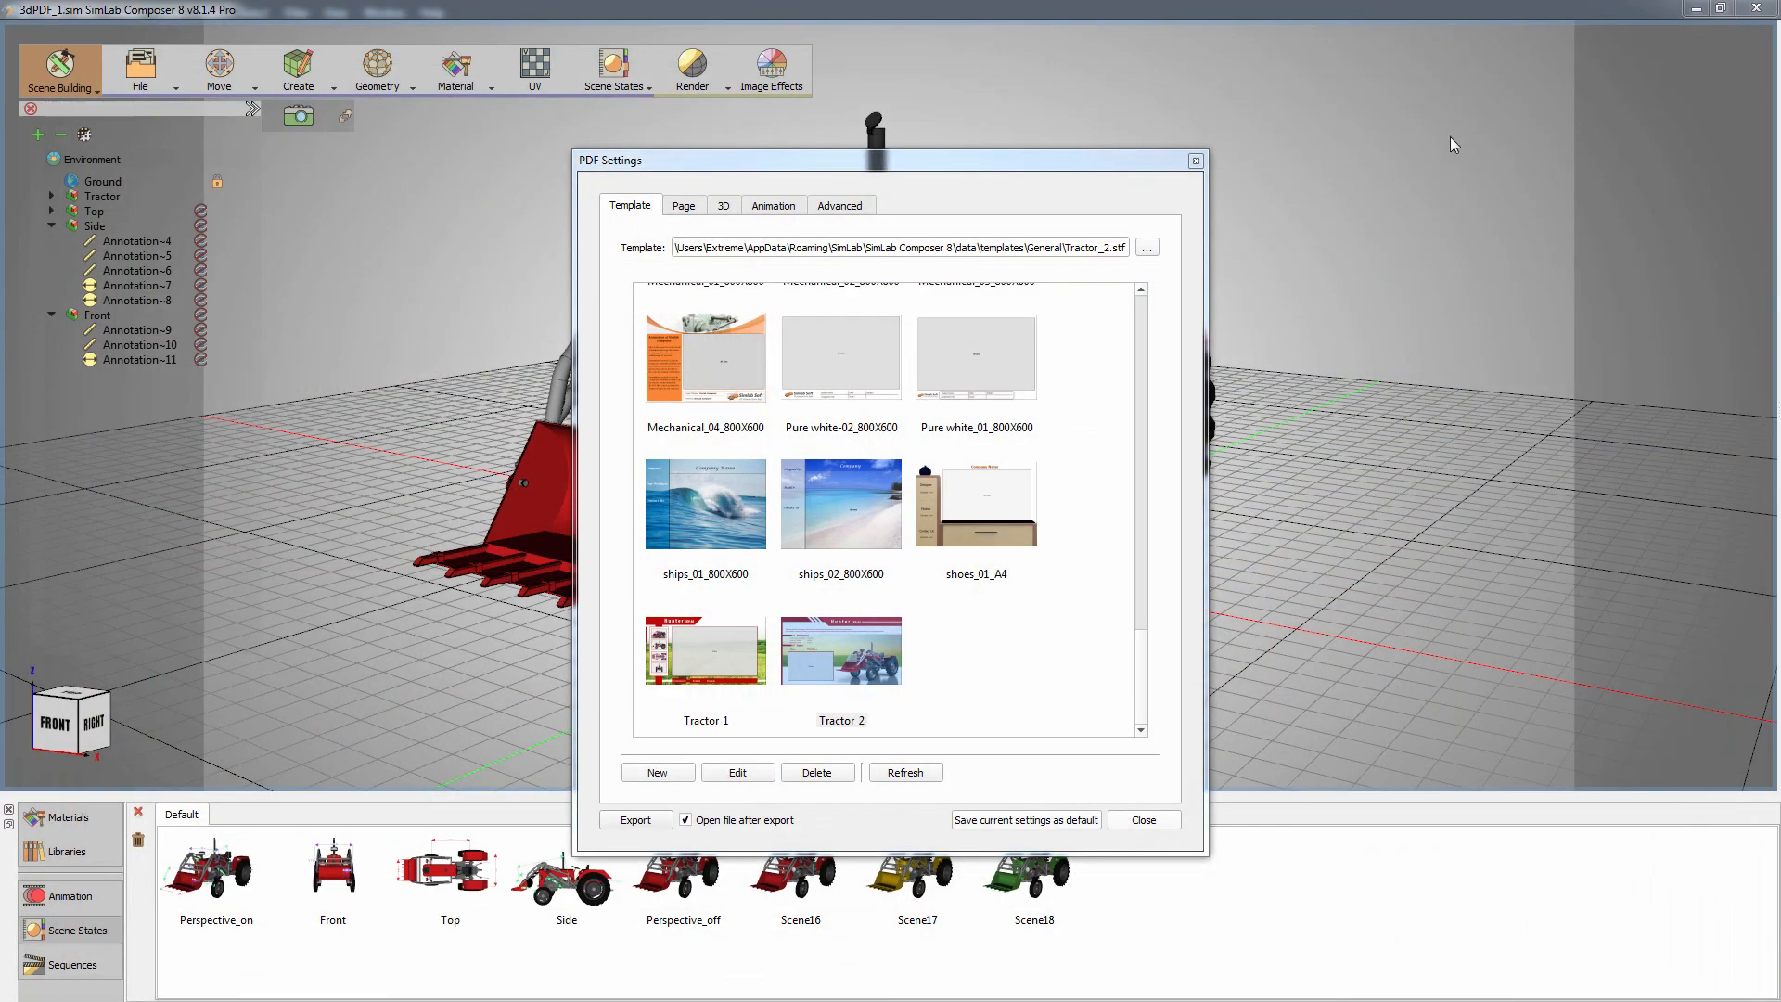
- Close the PDF settings and merge Tractor_2.pdf and Tractor_1.pdf, in that order, into a PDF named Combined
click(1196, 161)
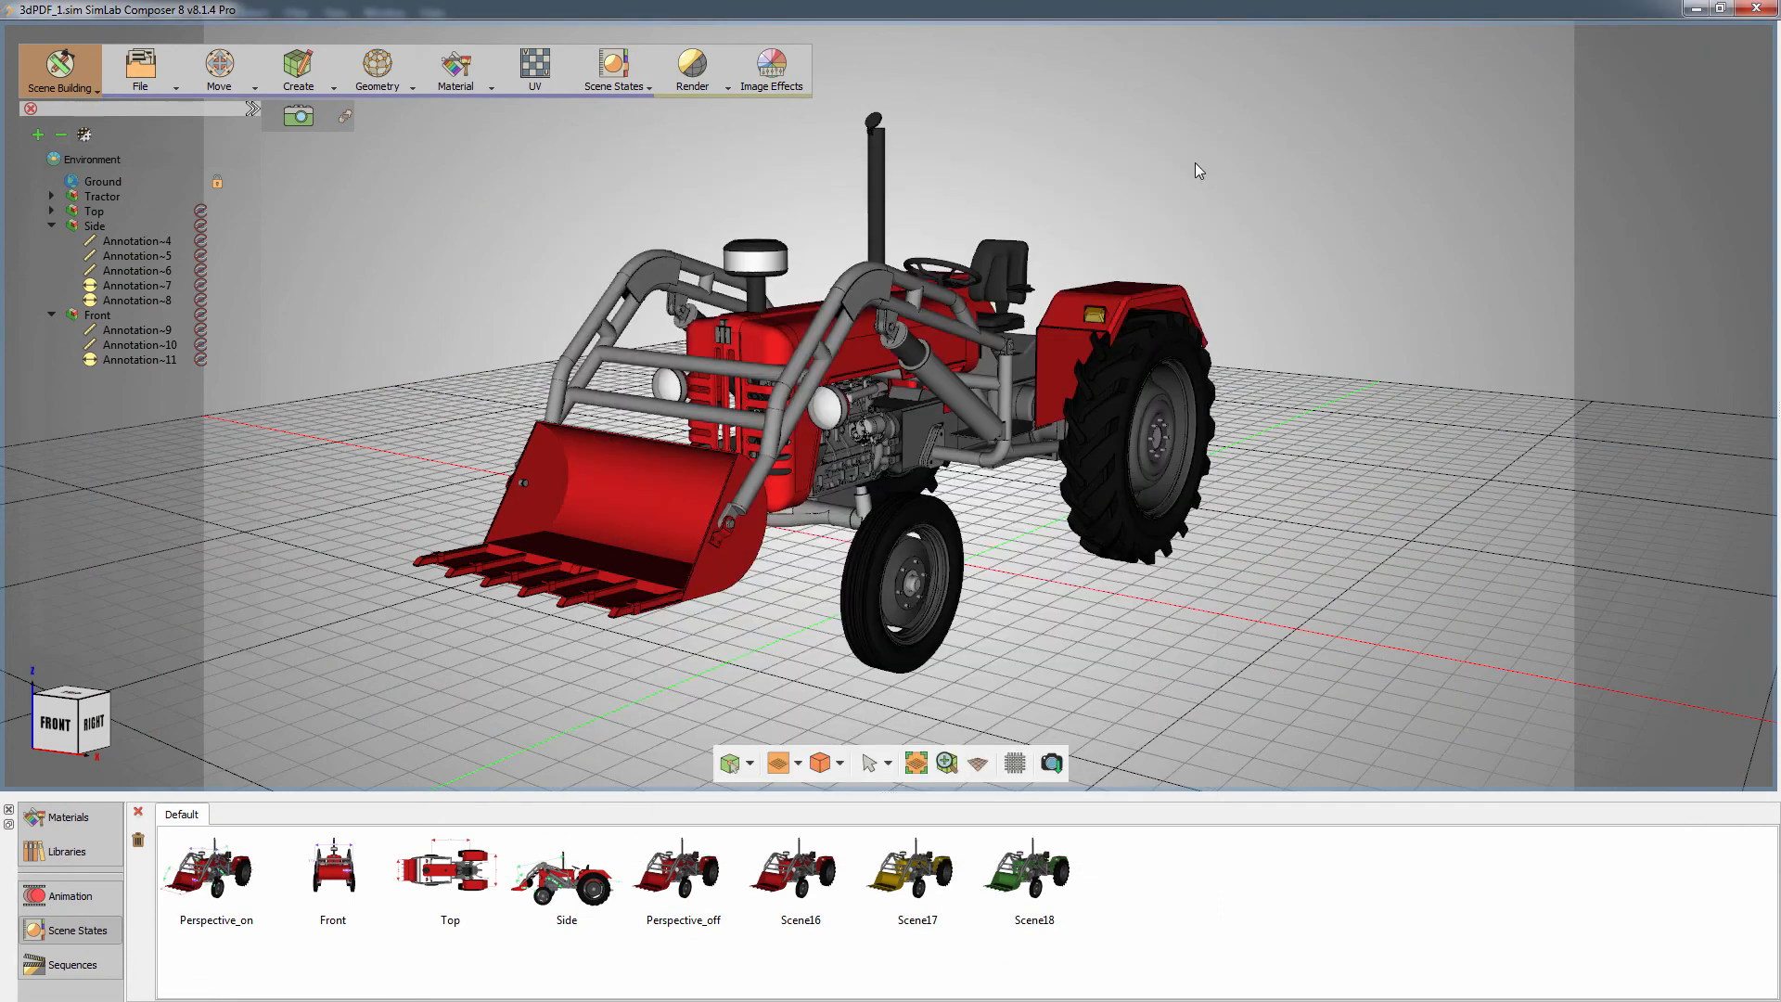
click(141, 69)
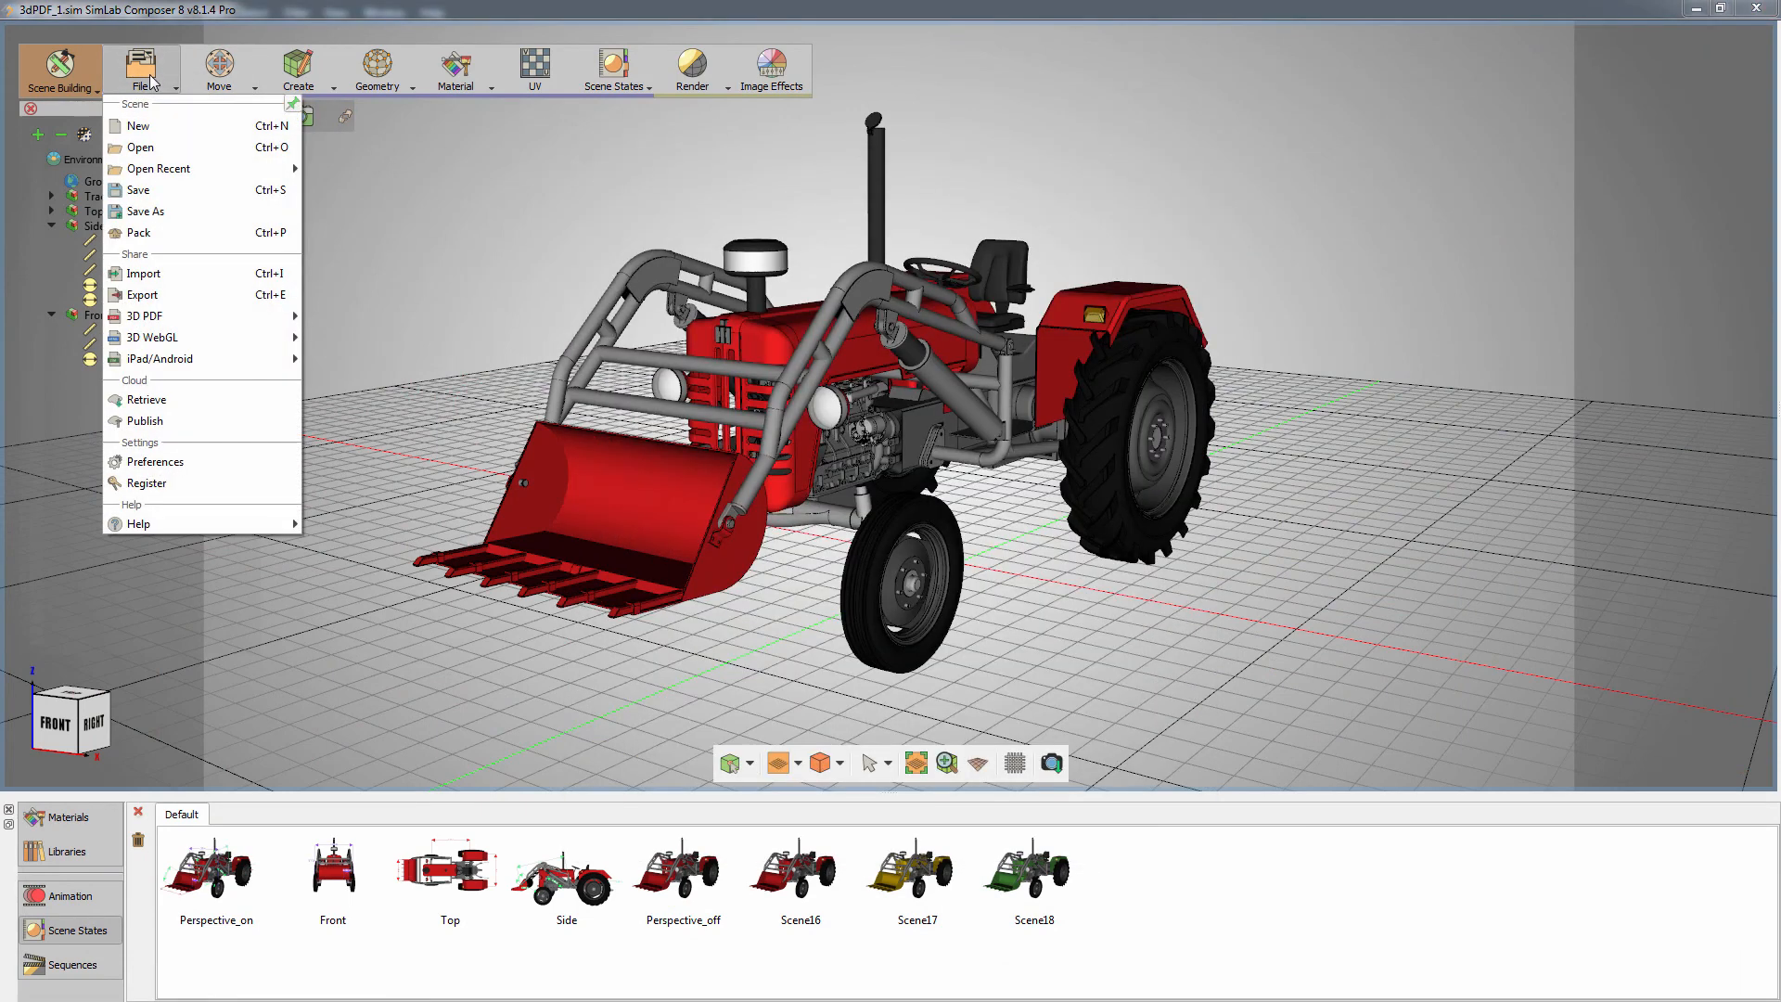
mouse_move(181, 315)
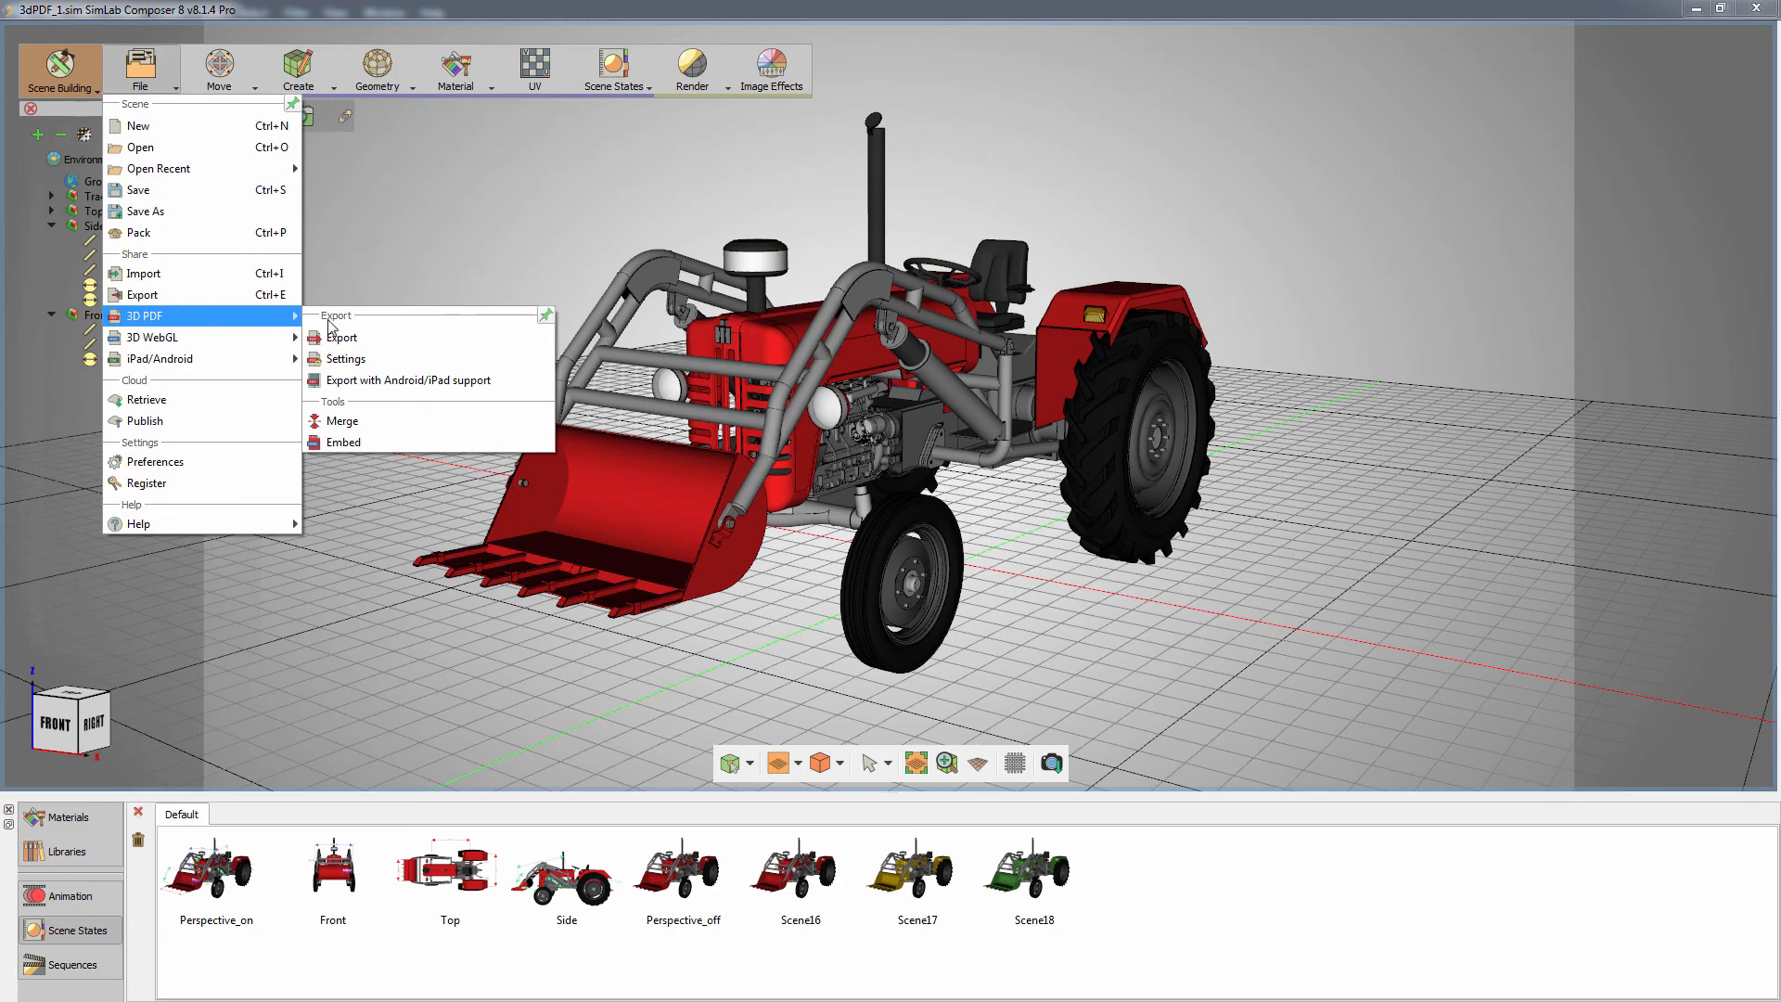
click(365, 420)
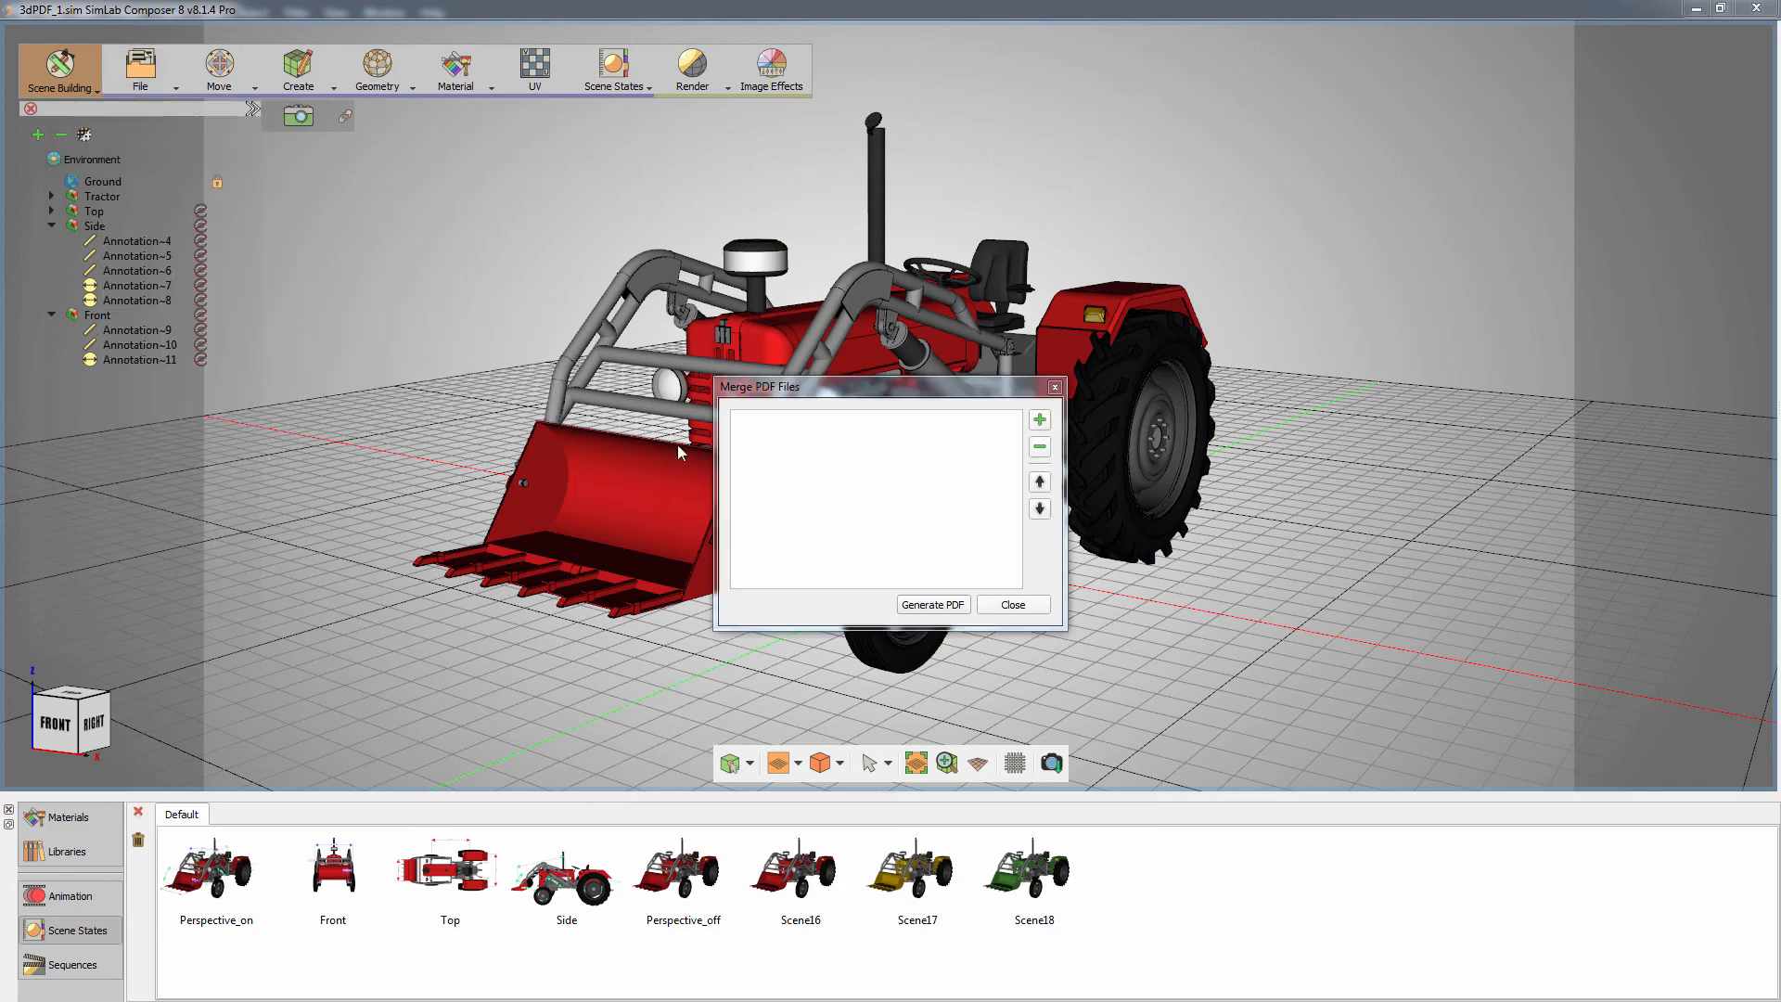
click(1039, 422)
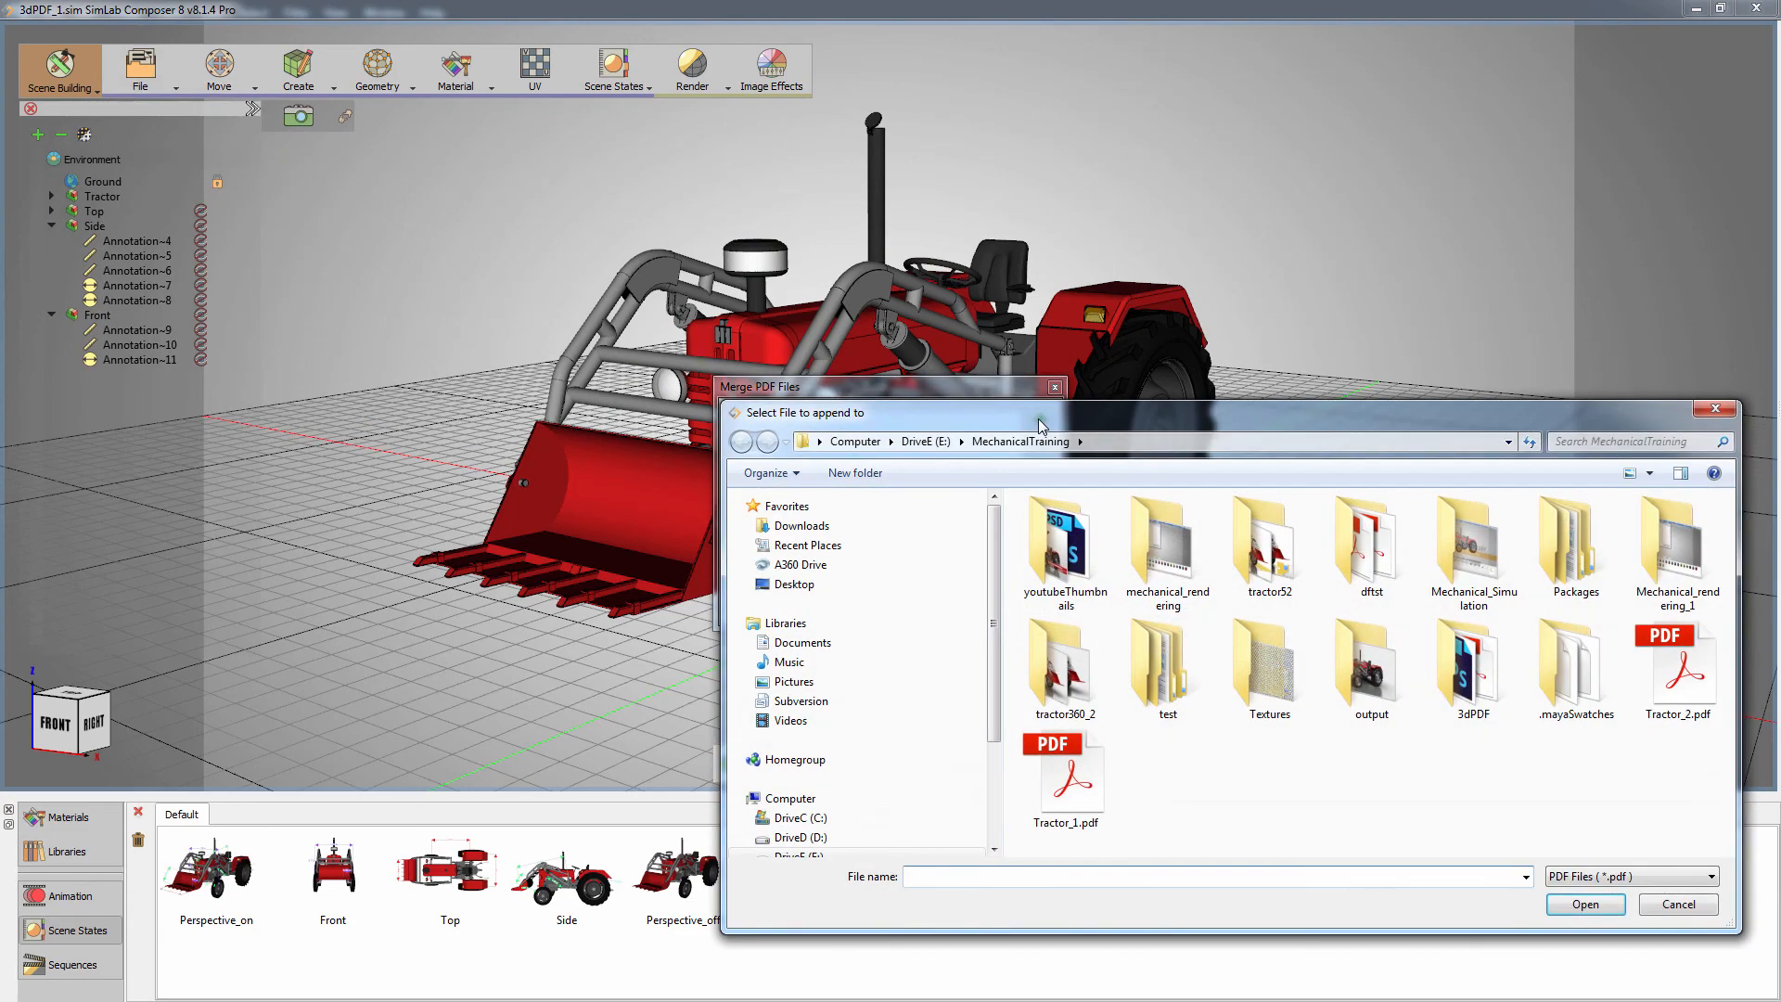
drag(1033, 421, 697, 314)
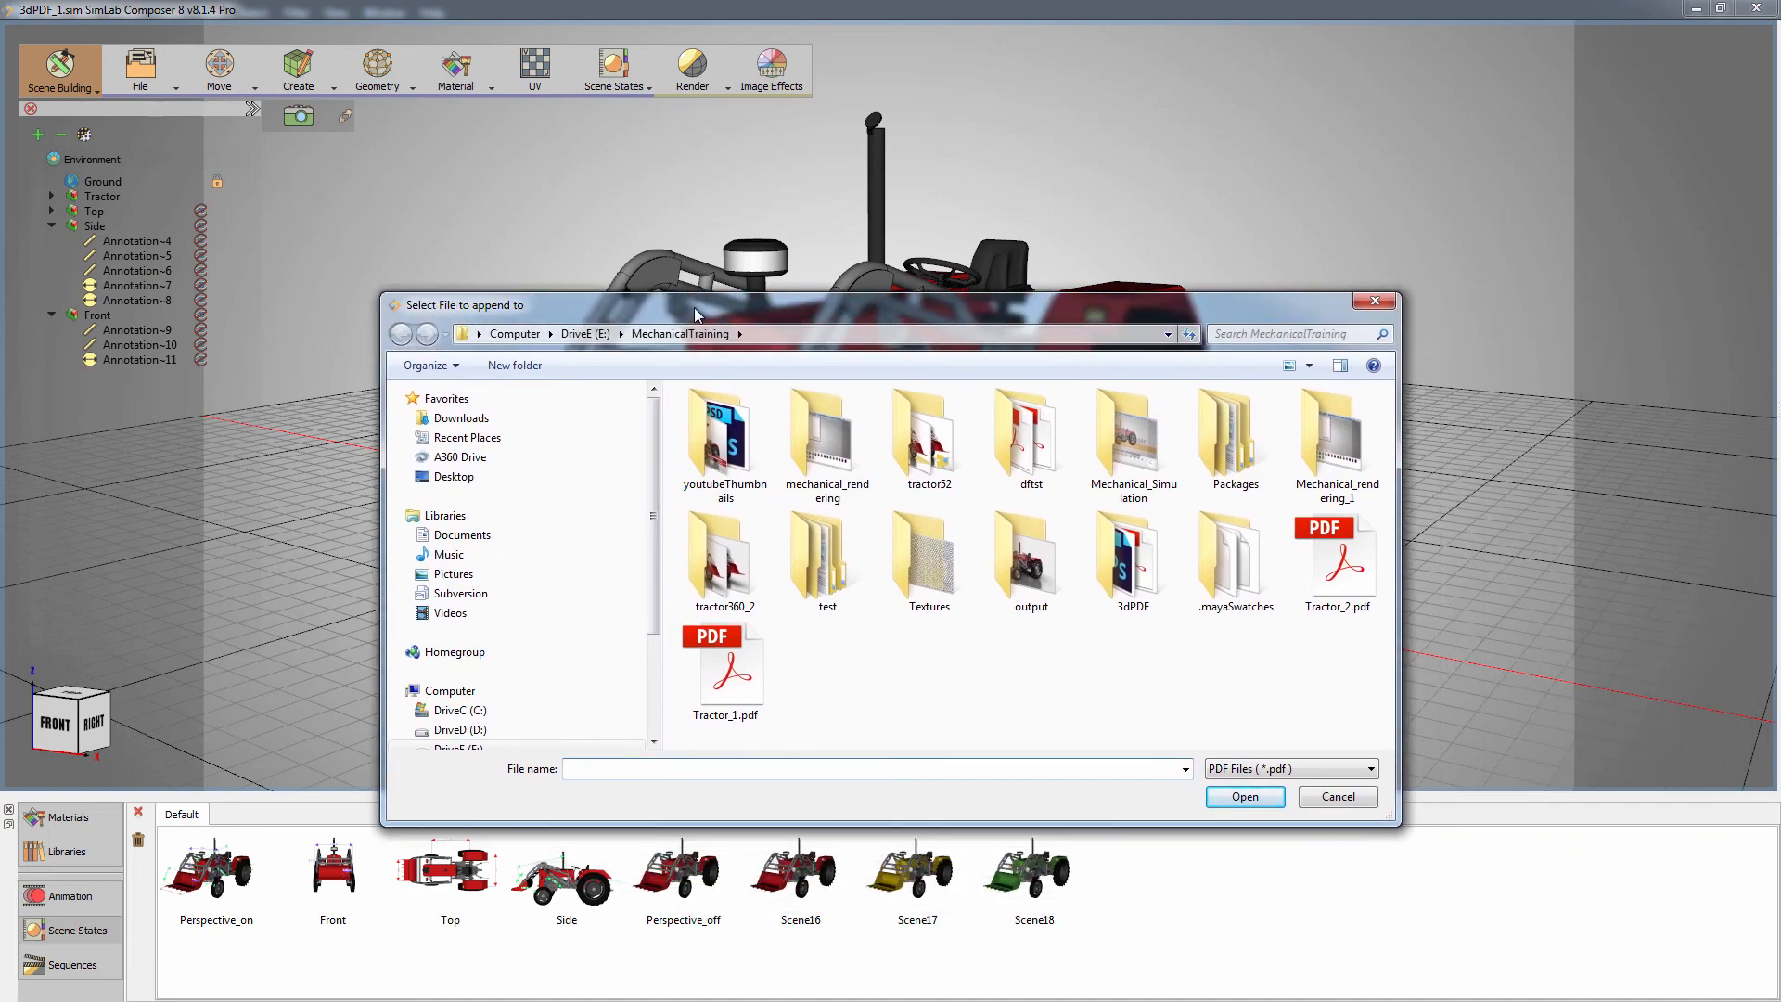
double_click(1326, 571)
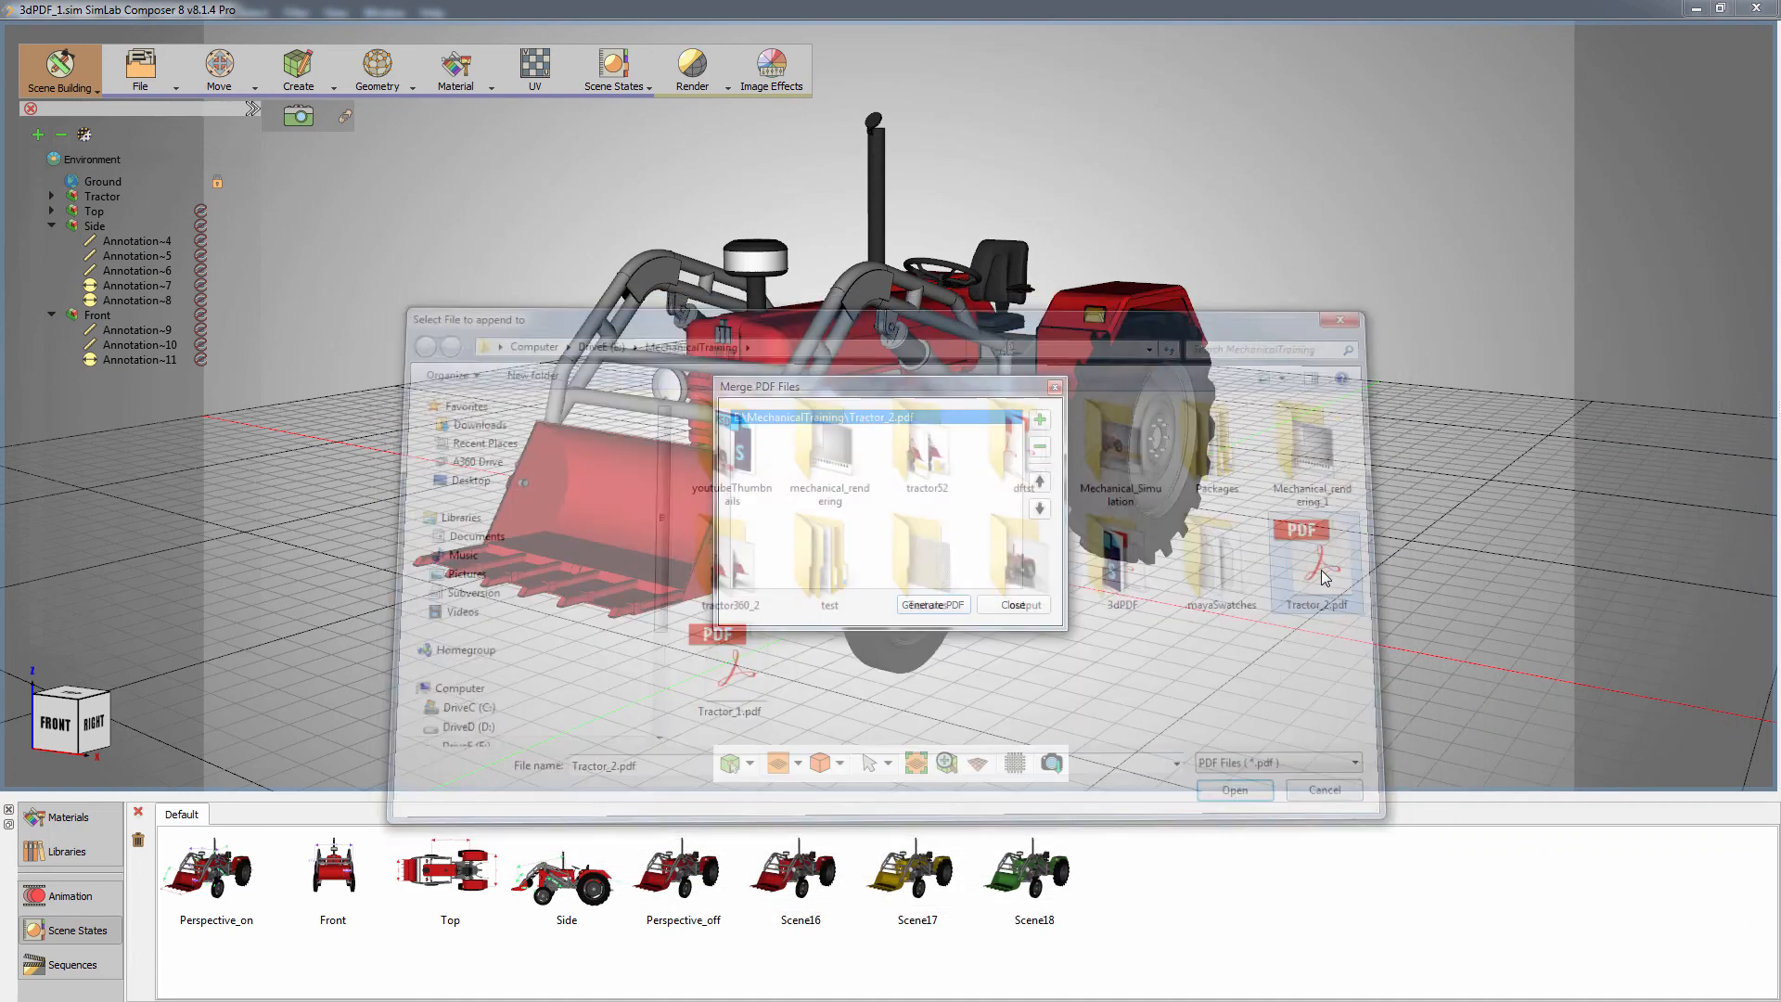
click(1039, 422)
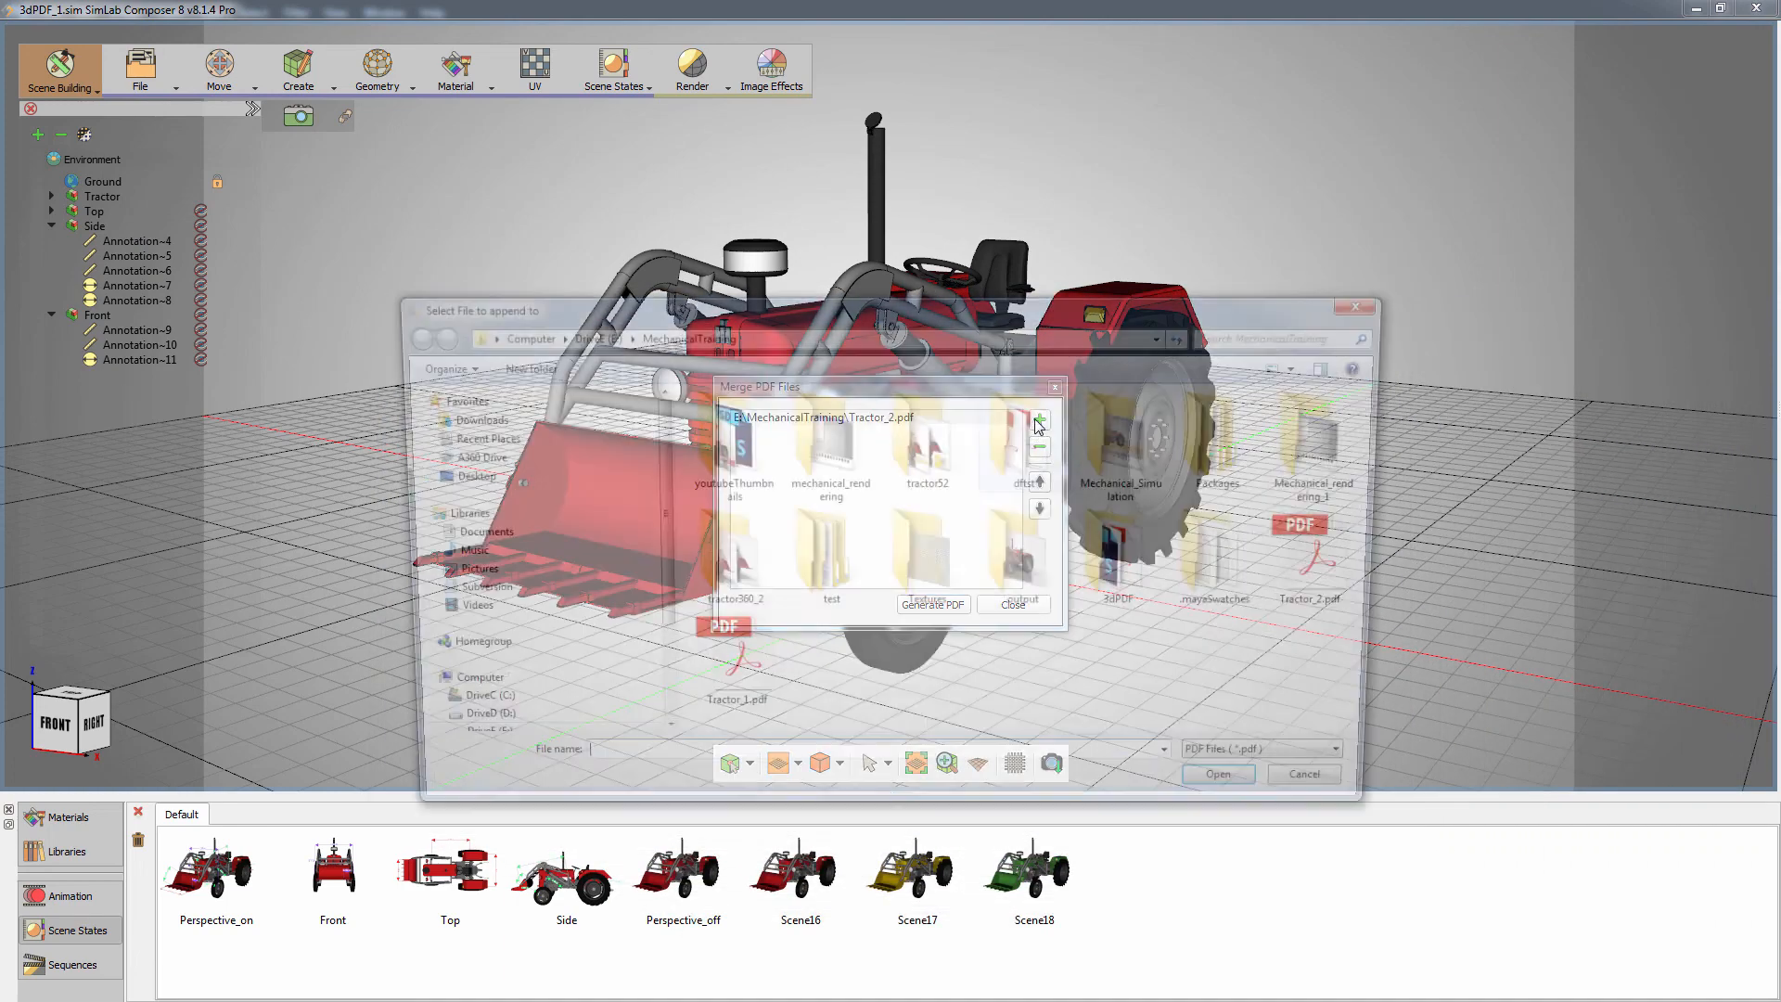
double_click(729, 665)
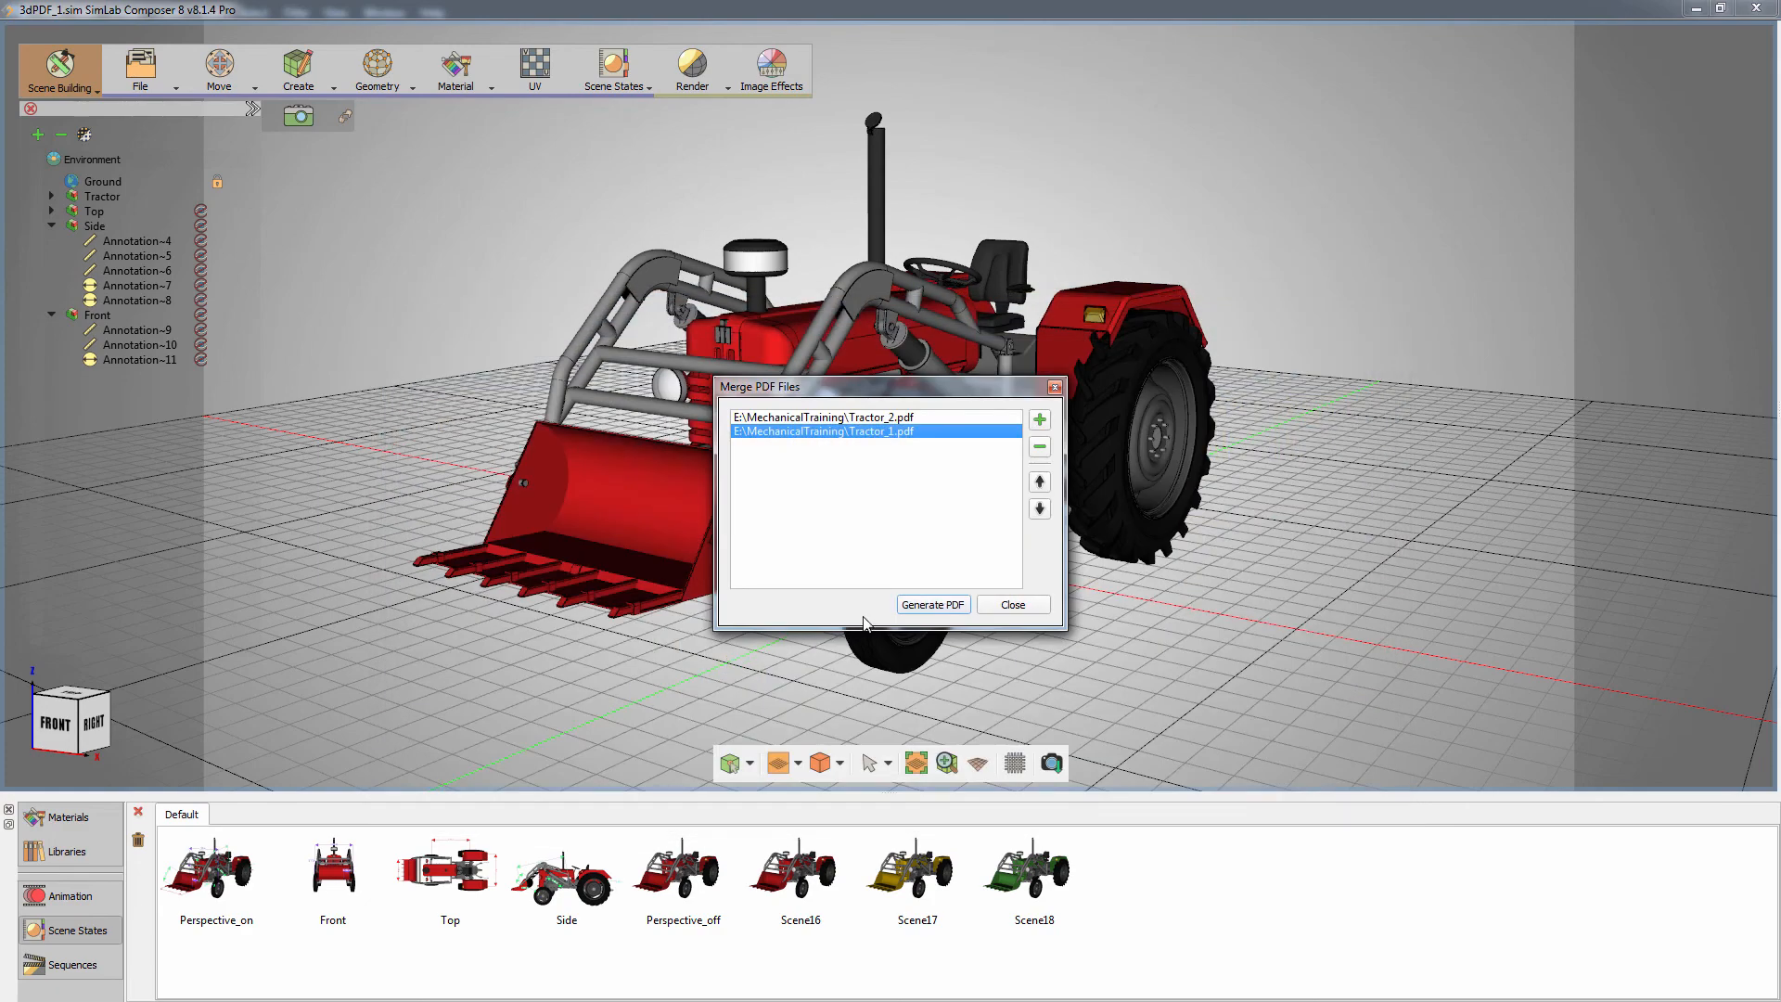
click(921, 605)
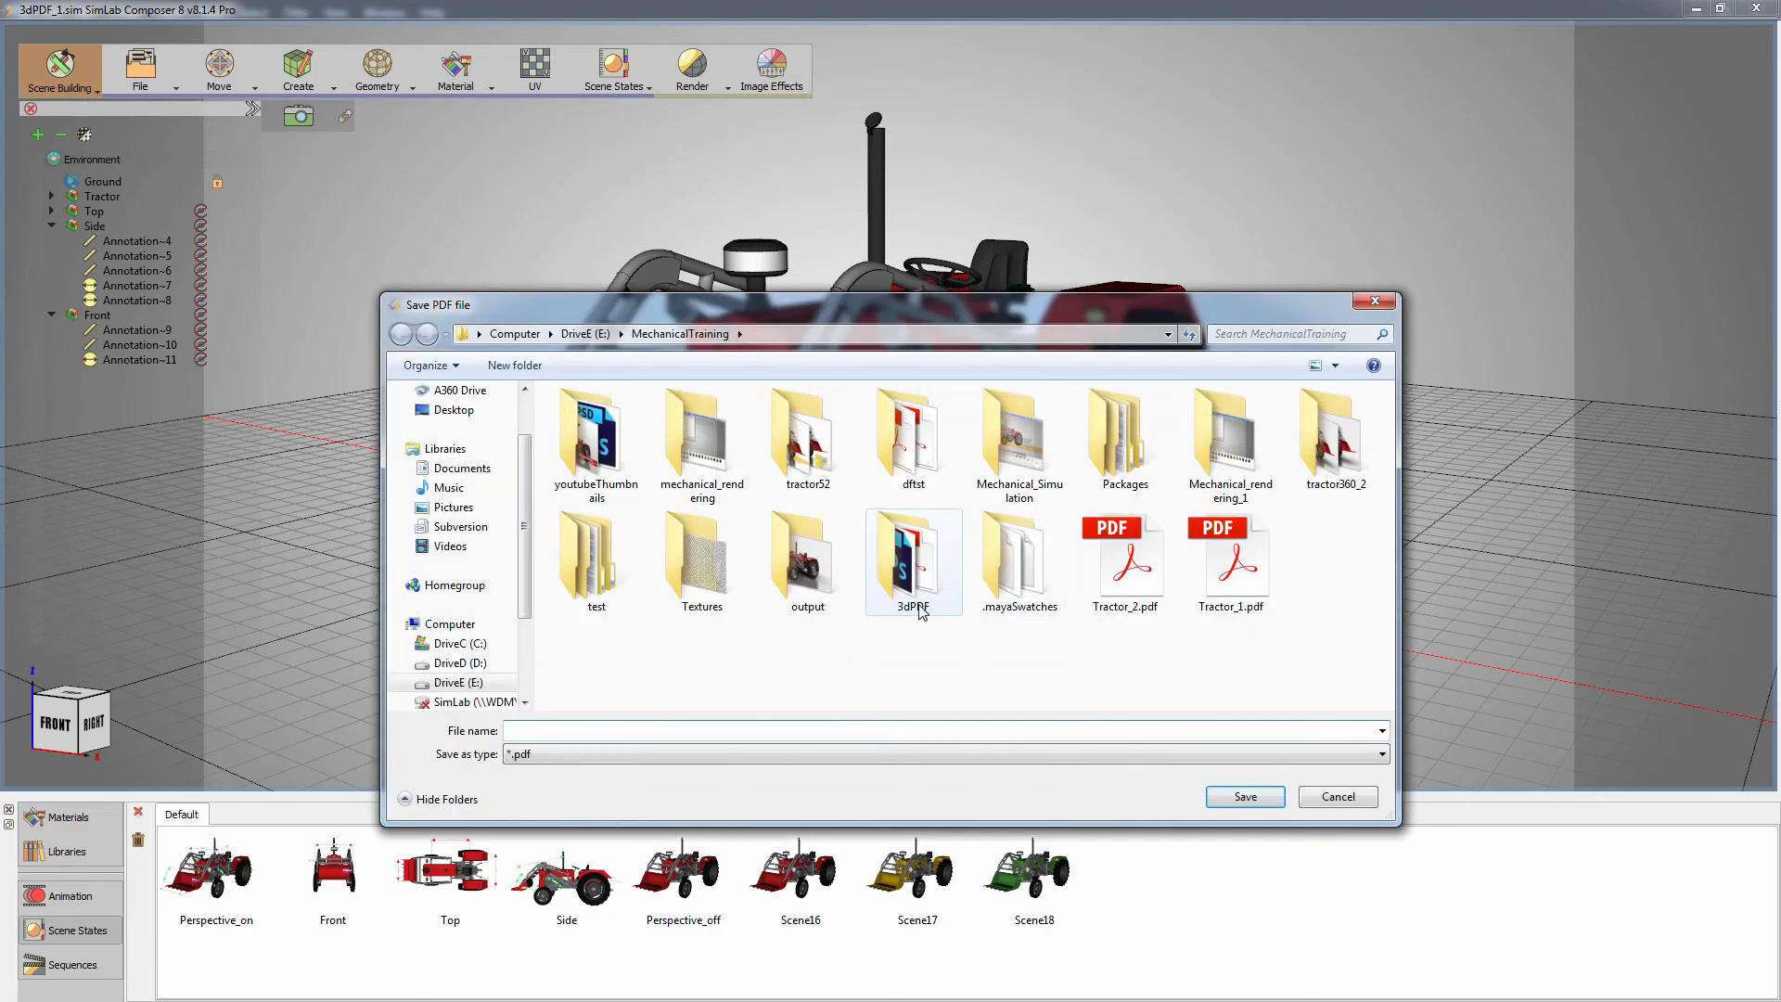
text(Combined)
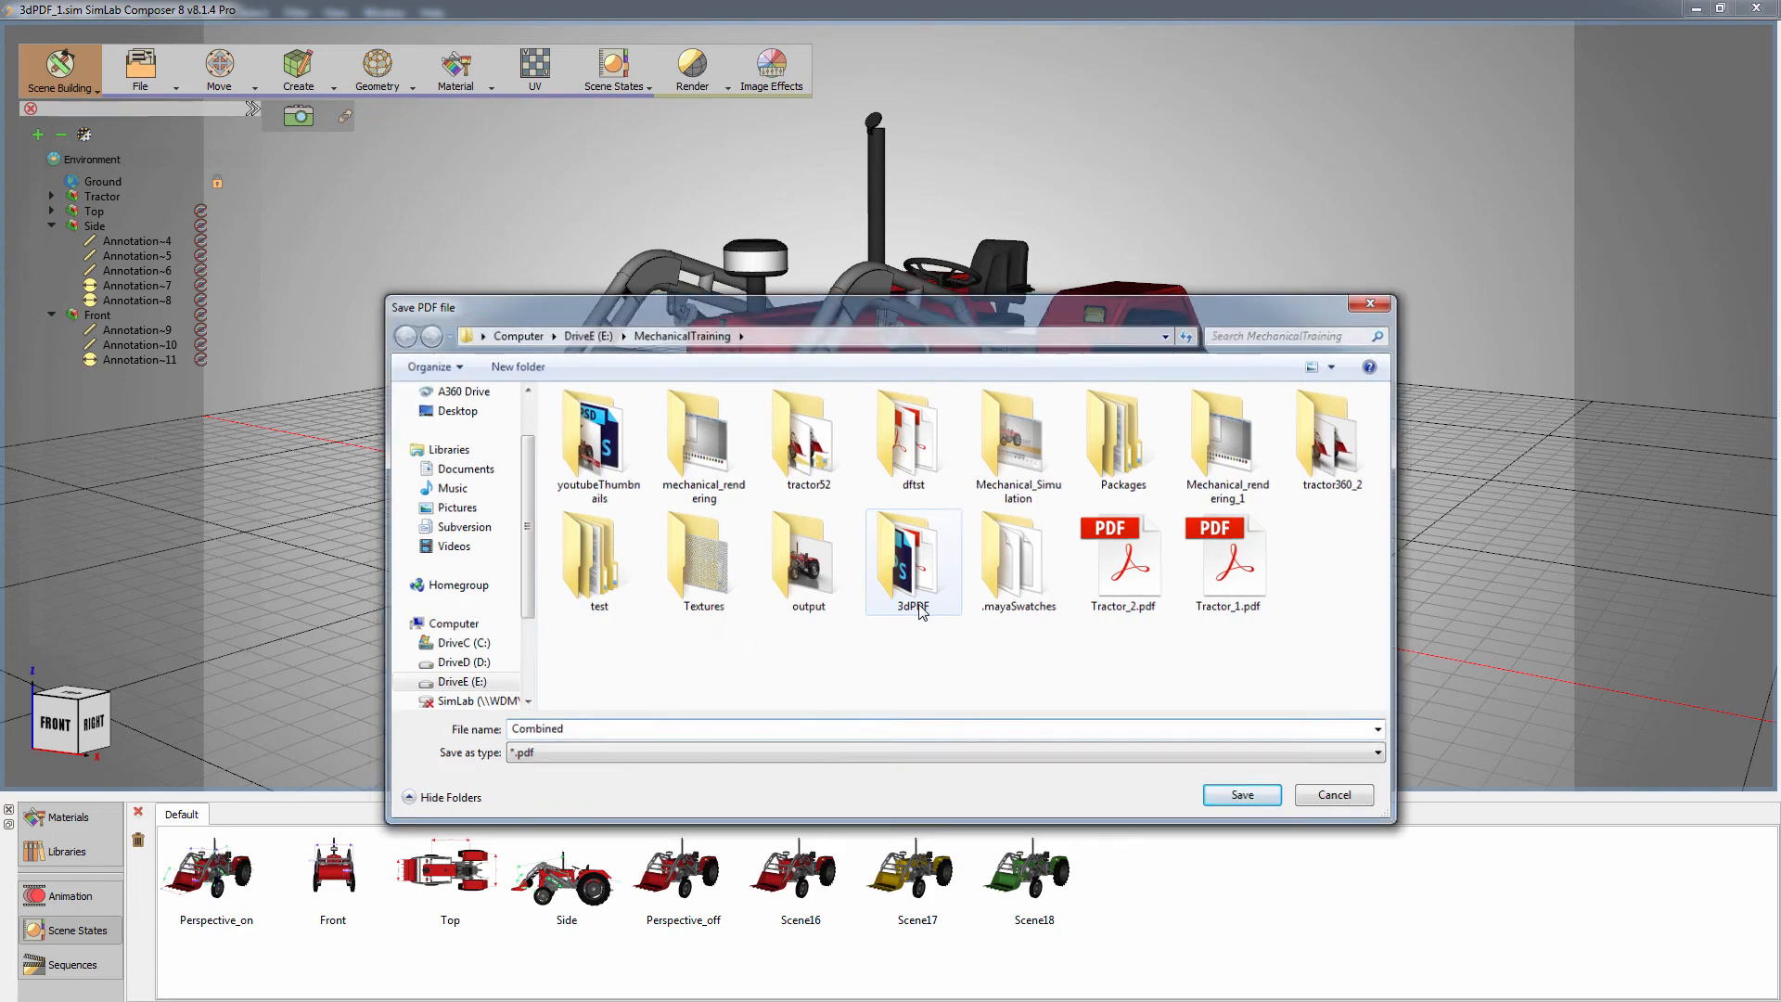
- Save the merged PDF as Combined in the MechanicalTraining folder and close the Merge PDF Files dialog
key(Return)
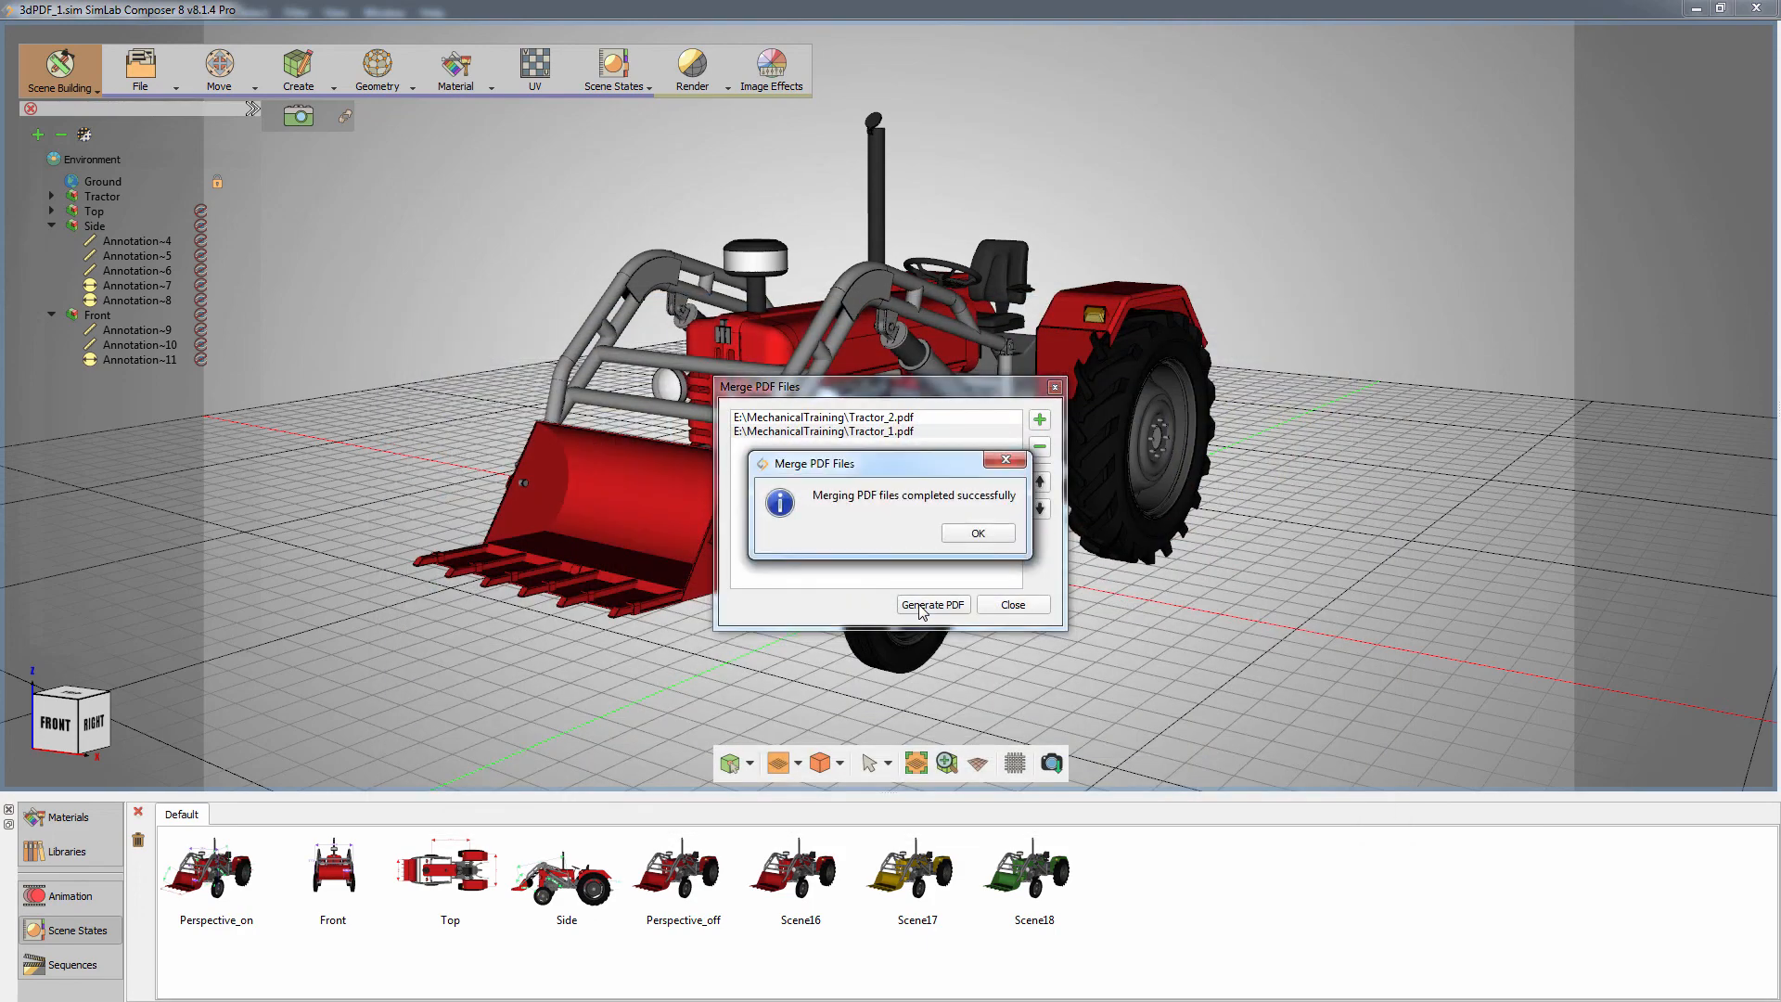
click(969, 537)
click(1006, 605)
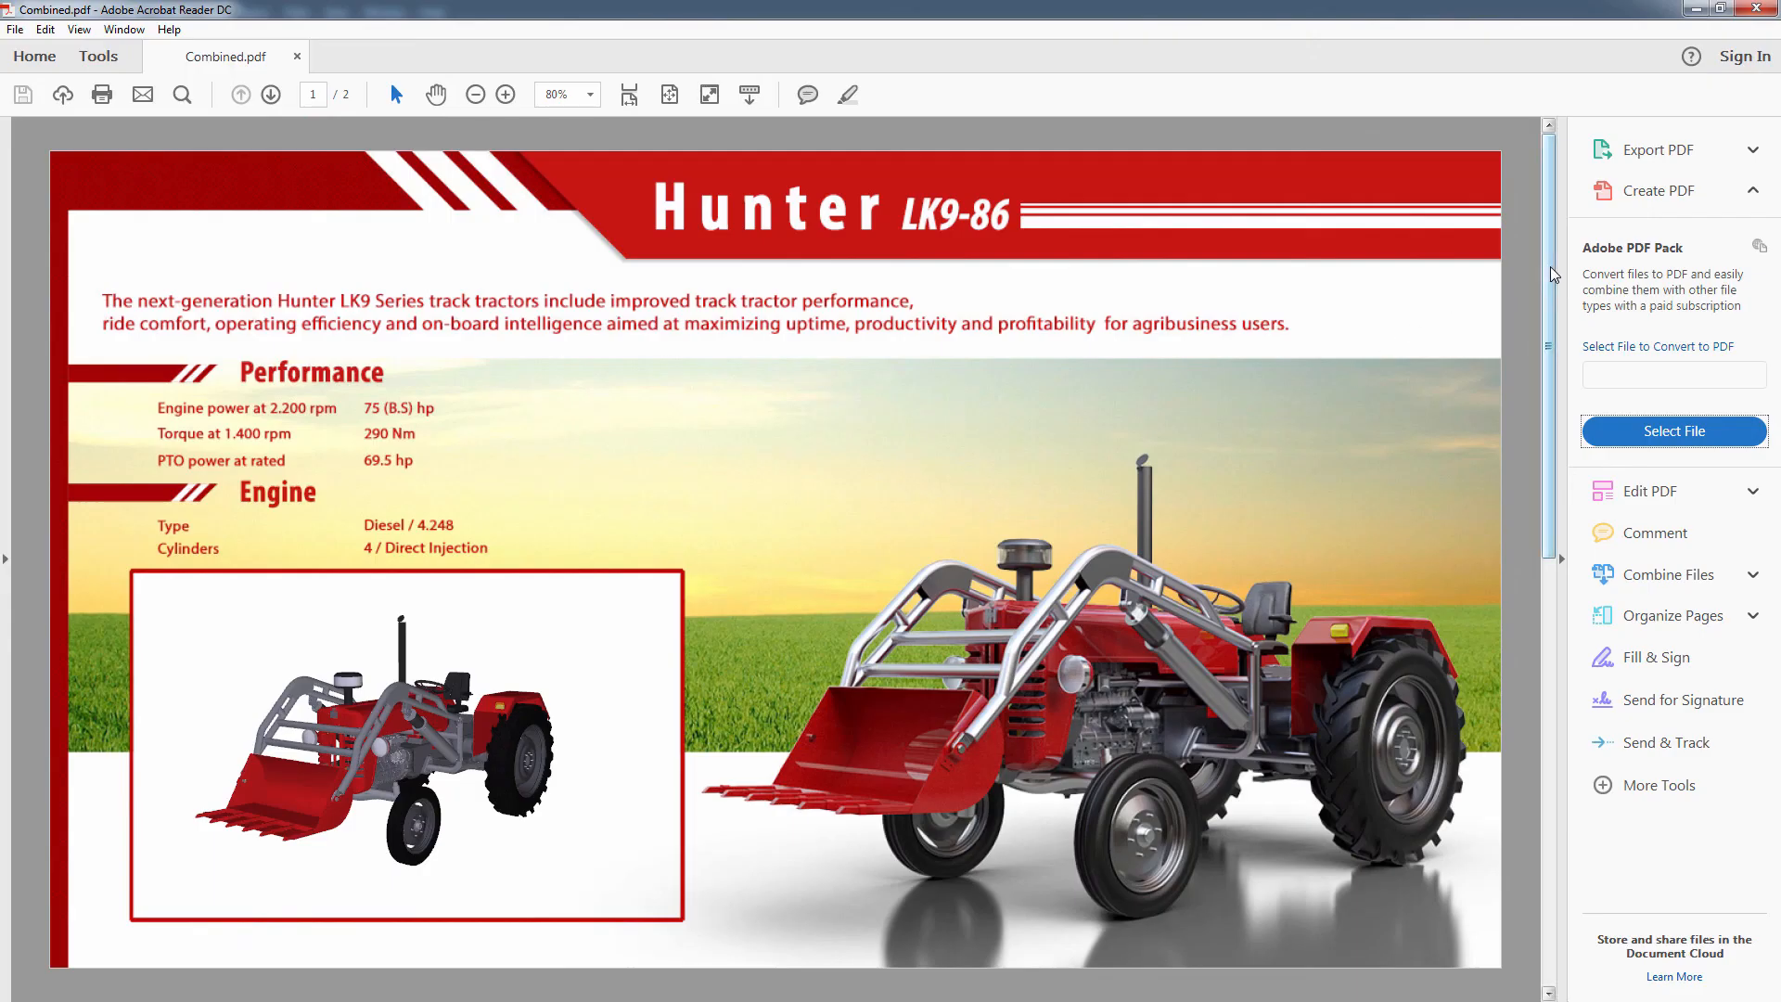
- In Combined.pdf in Adobe Acrobat Reader, go to page 2, orbit the tractor, switch to its Top view and orbit it again
drag(1549, 265, 1544, 642)
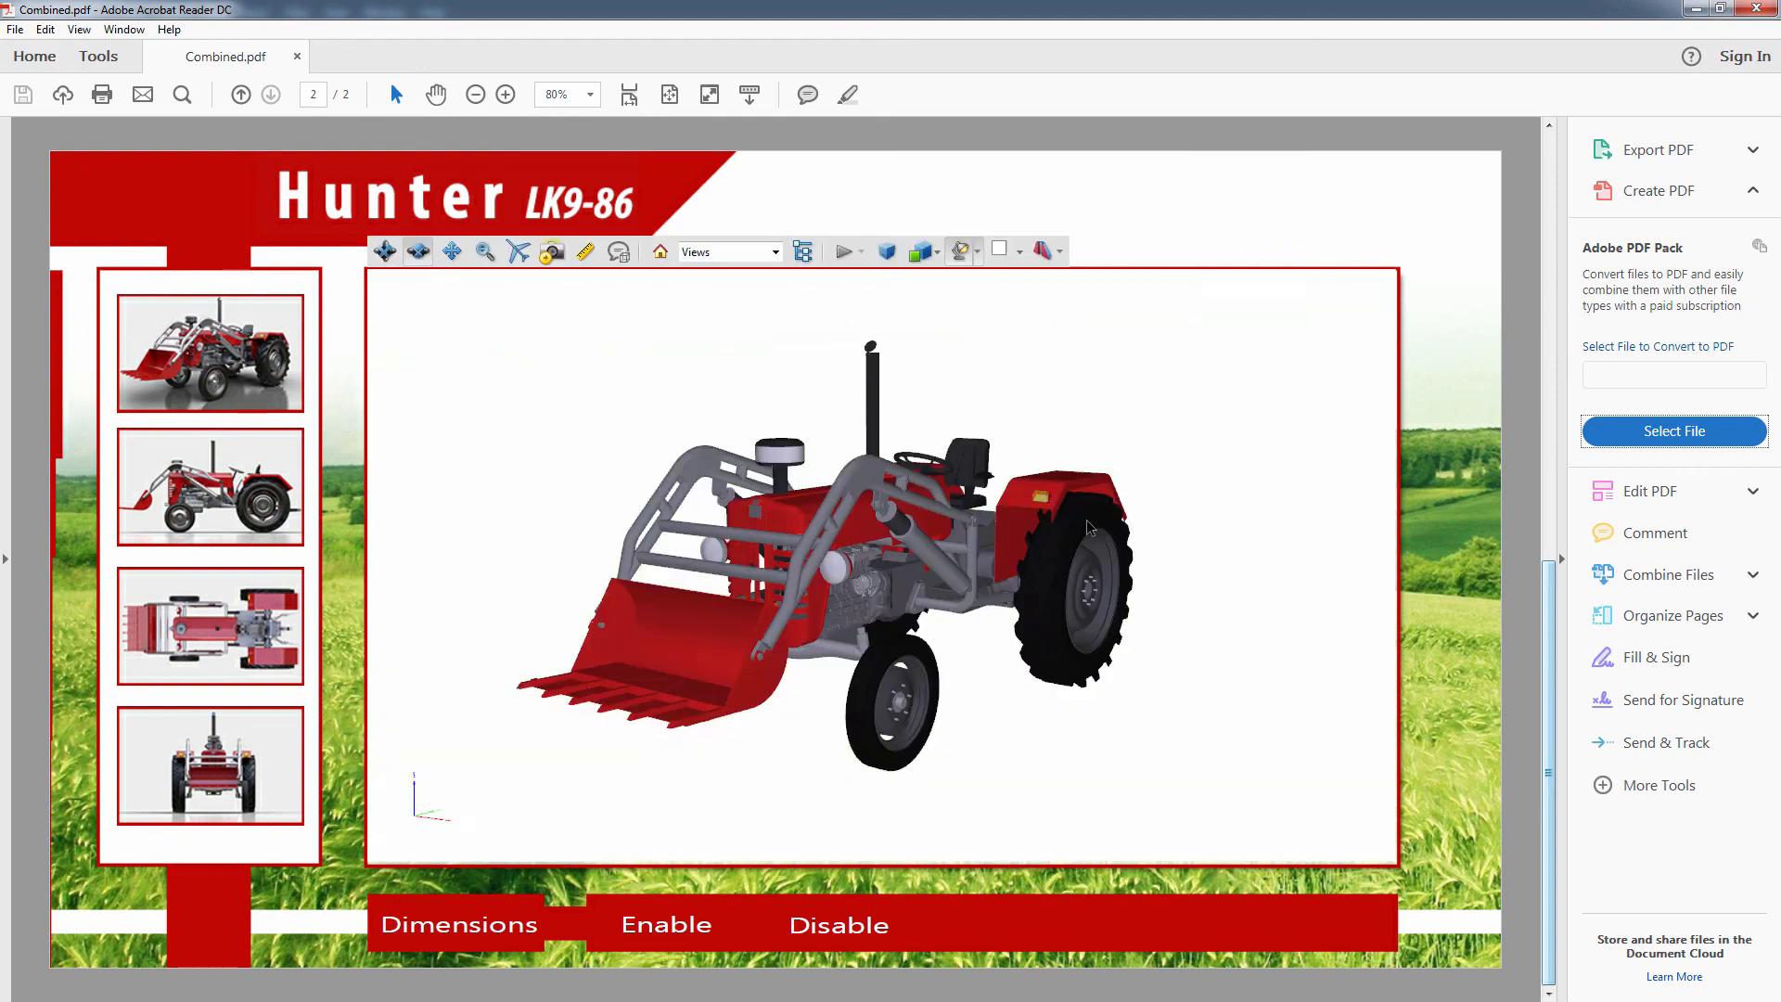
drag(1084, 438, 984, 465)
click(241, 608)
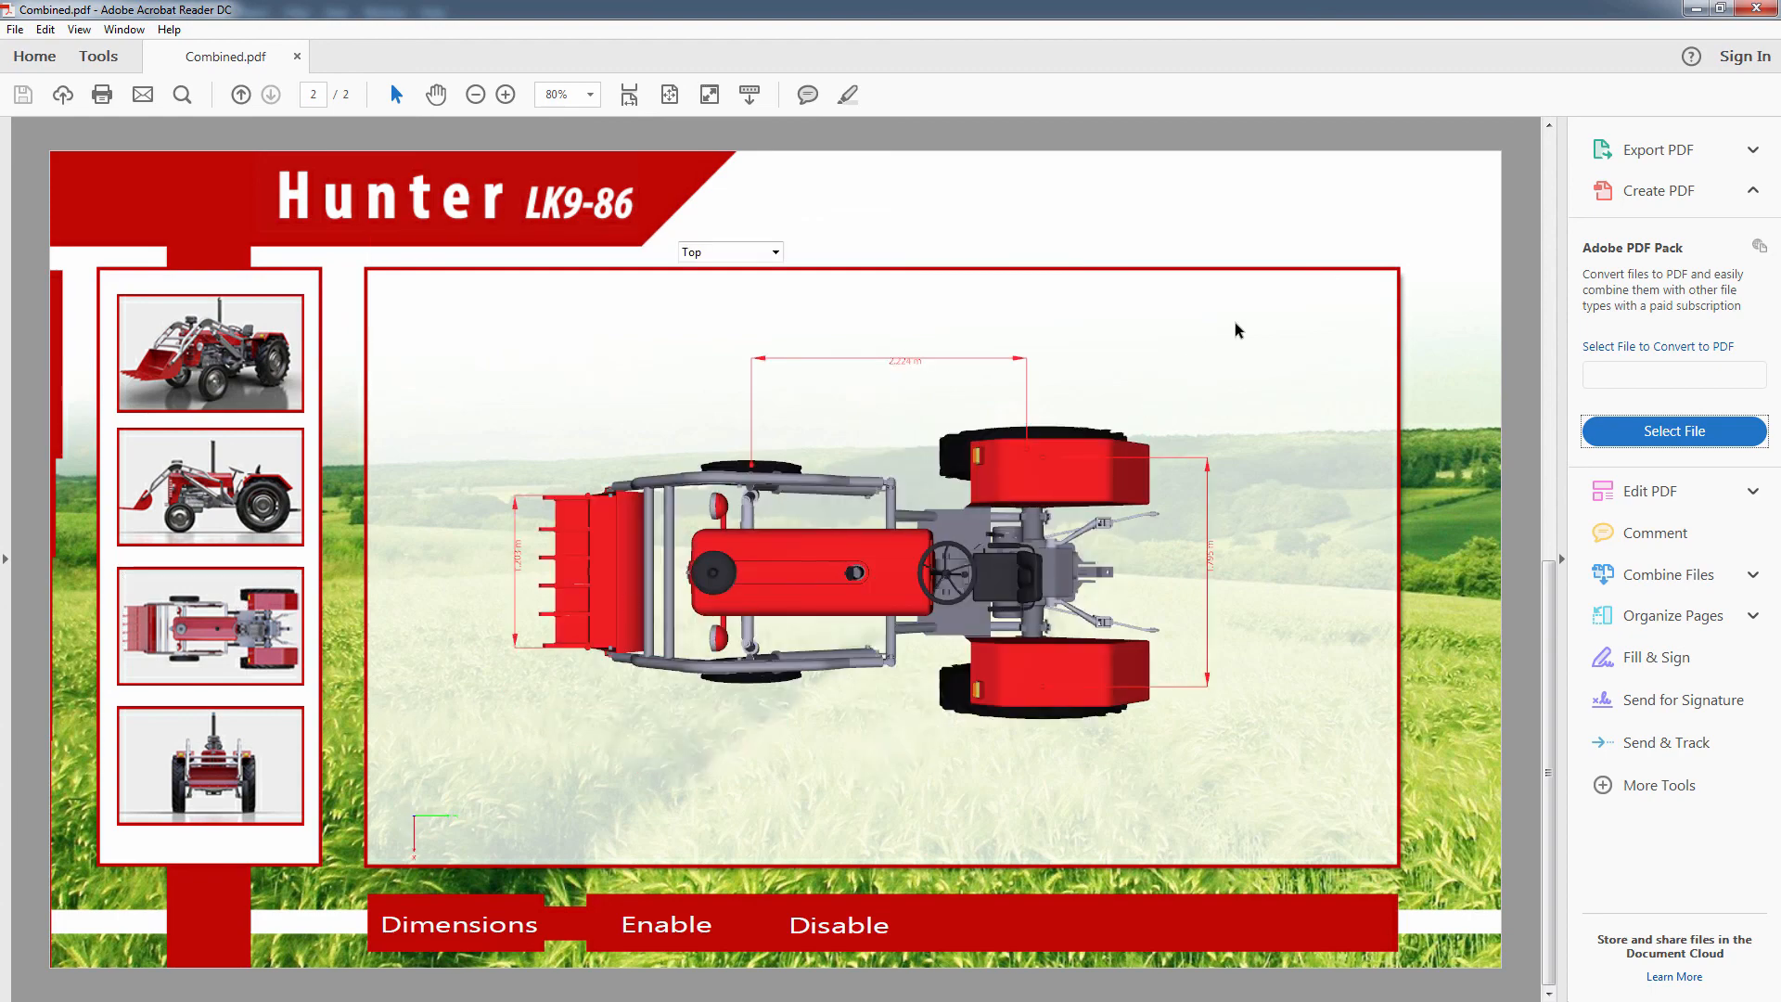
drag(1237, 334, 1499, 200)
- Test the interactive tractor on page 2 by raising its loader bucket and changing the body colour to green
click(588, 675)
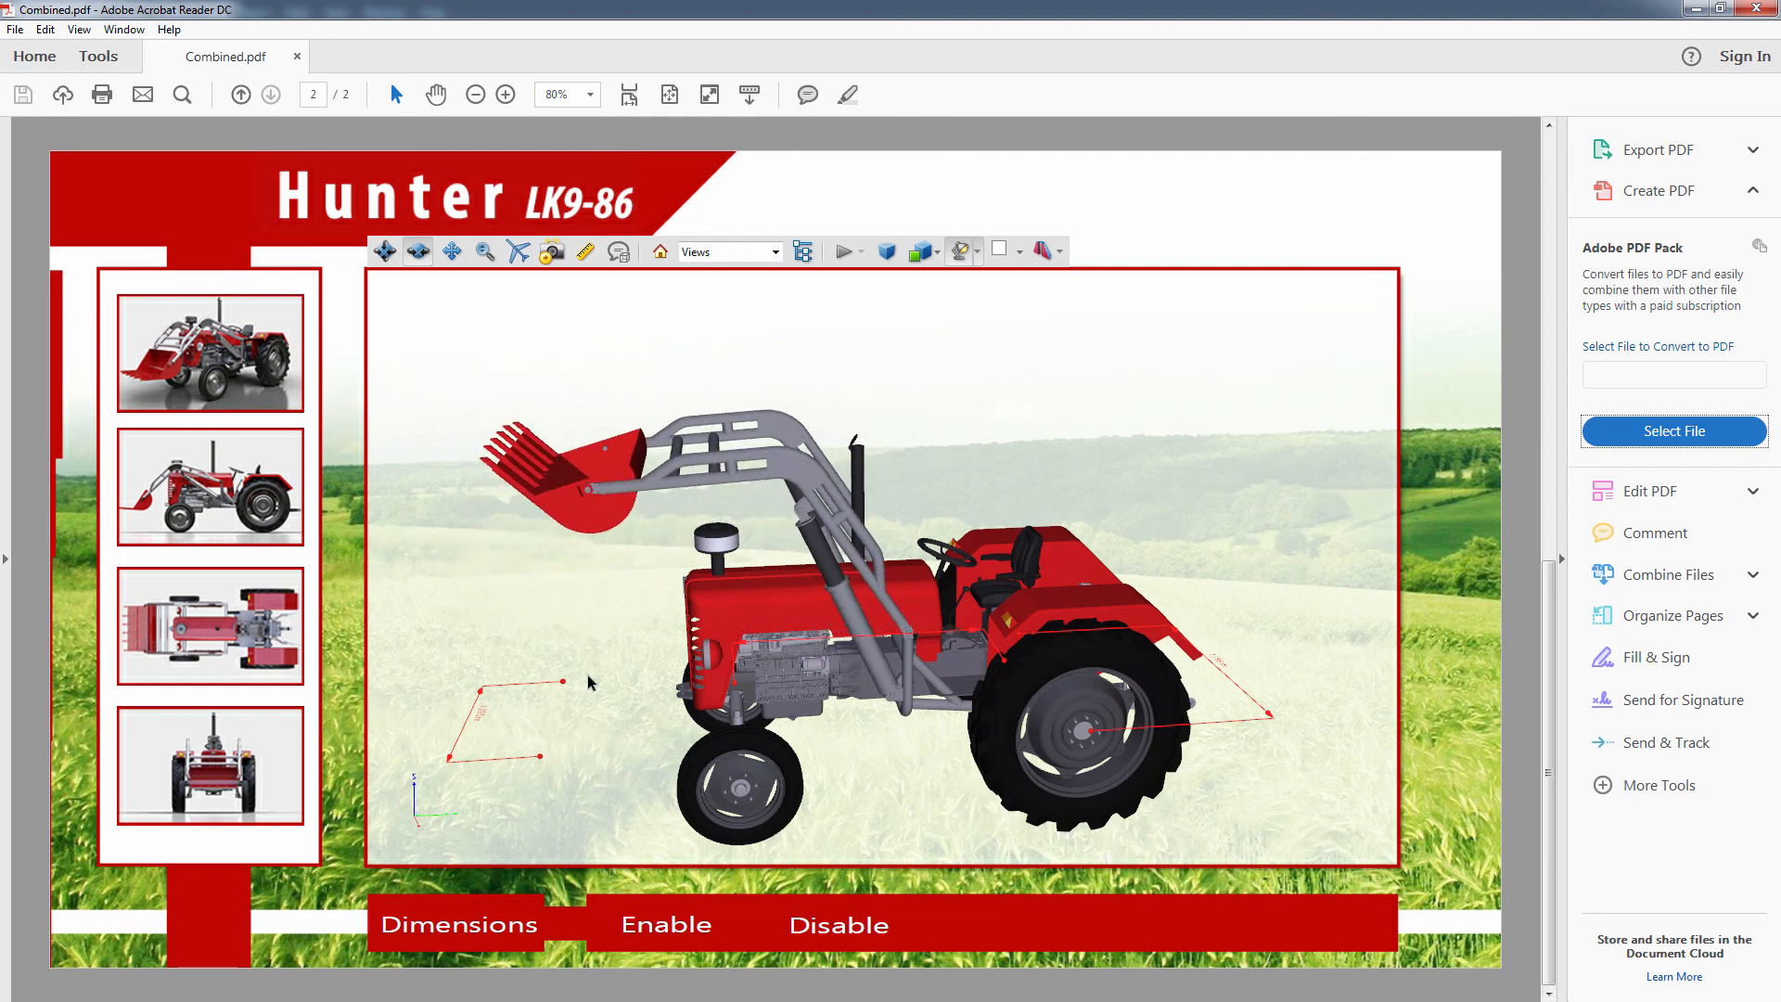
click(759, 616)
click(759, 616)
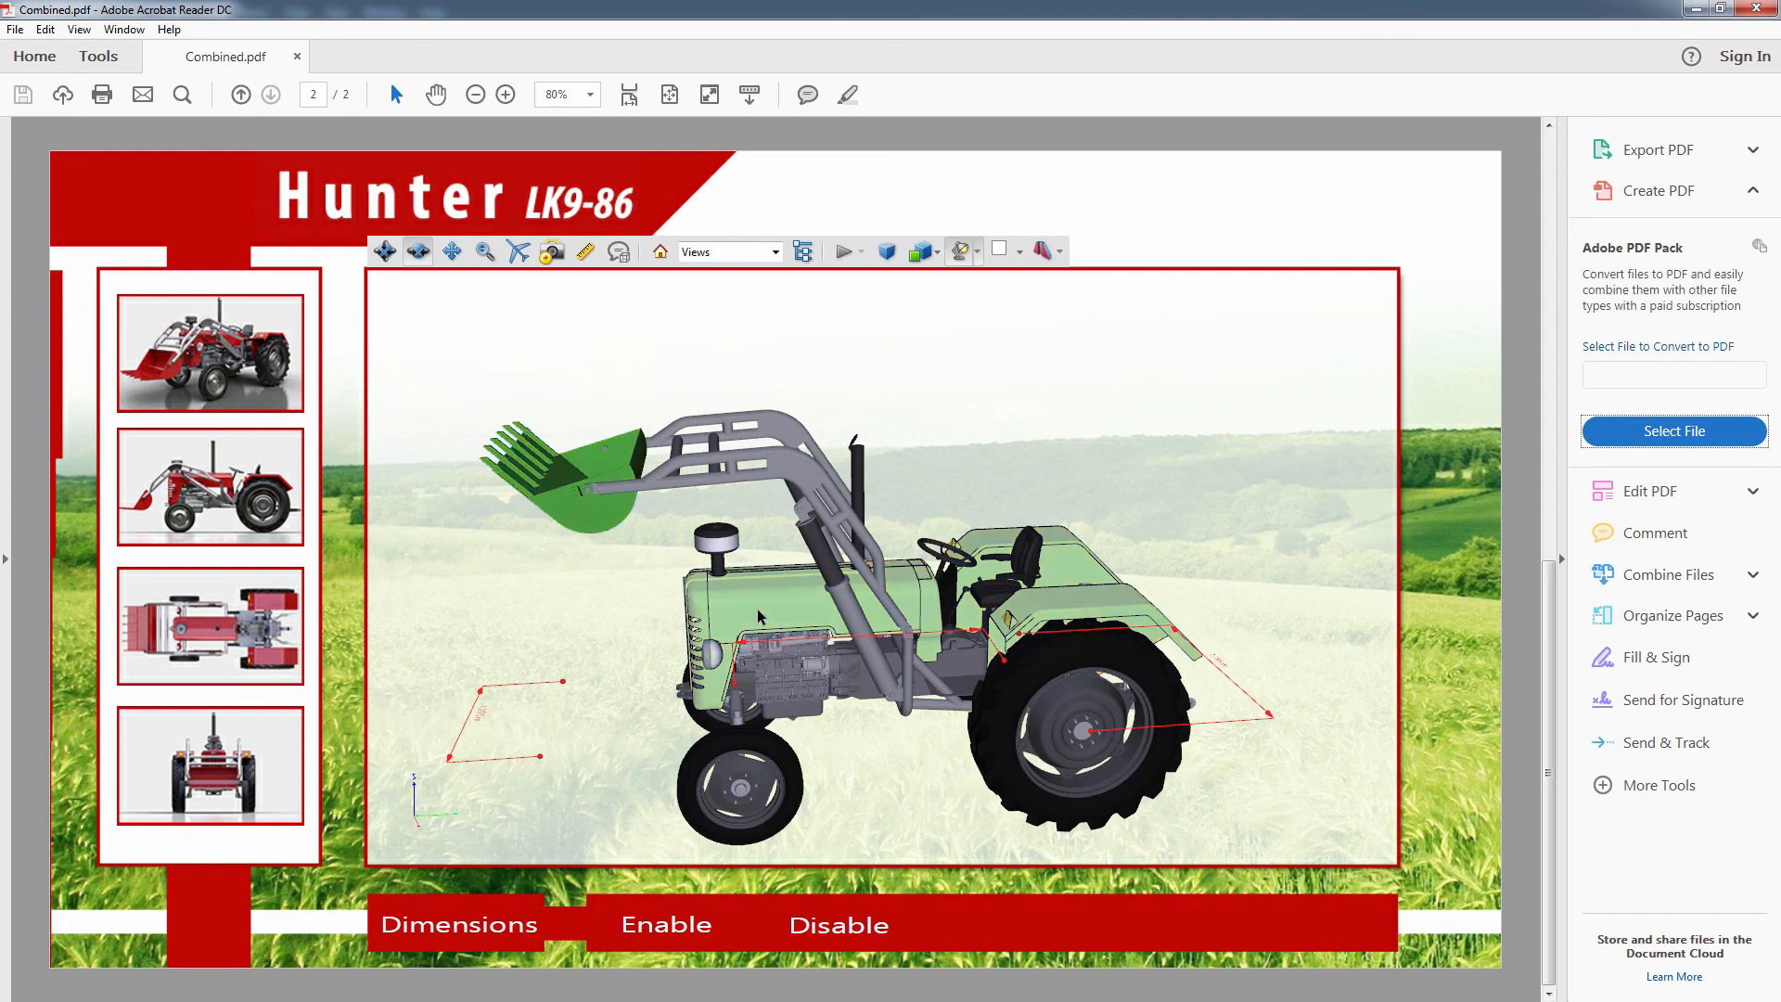
- Return to page 1 of the combined PDF and orbit the small 3D tractor there
drag(1548, 723, 1547, 298)
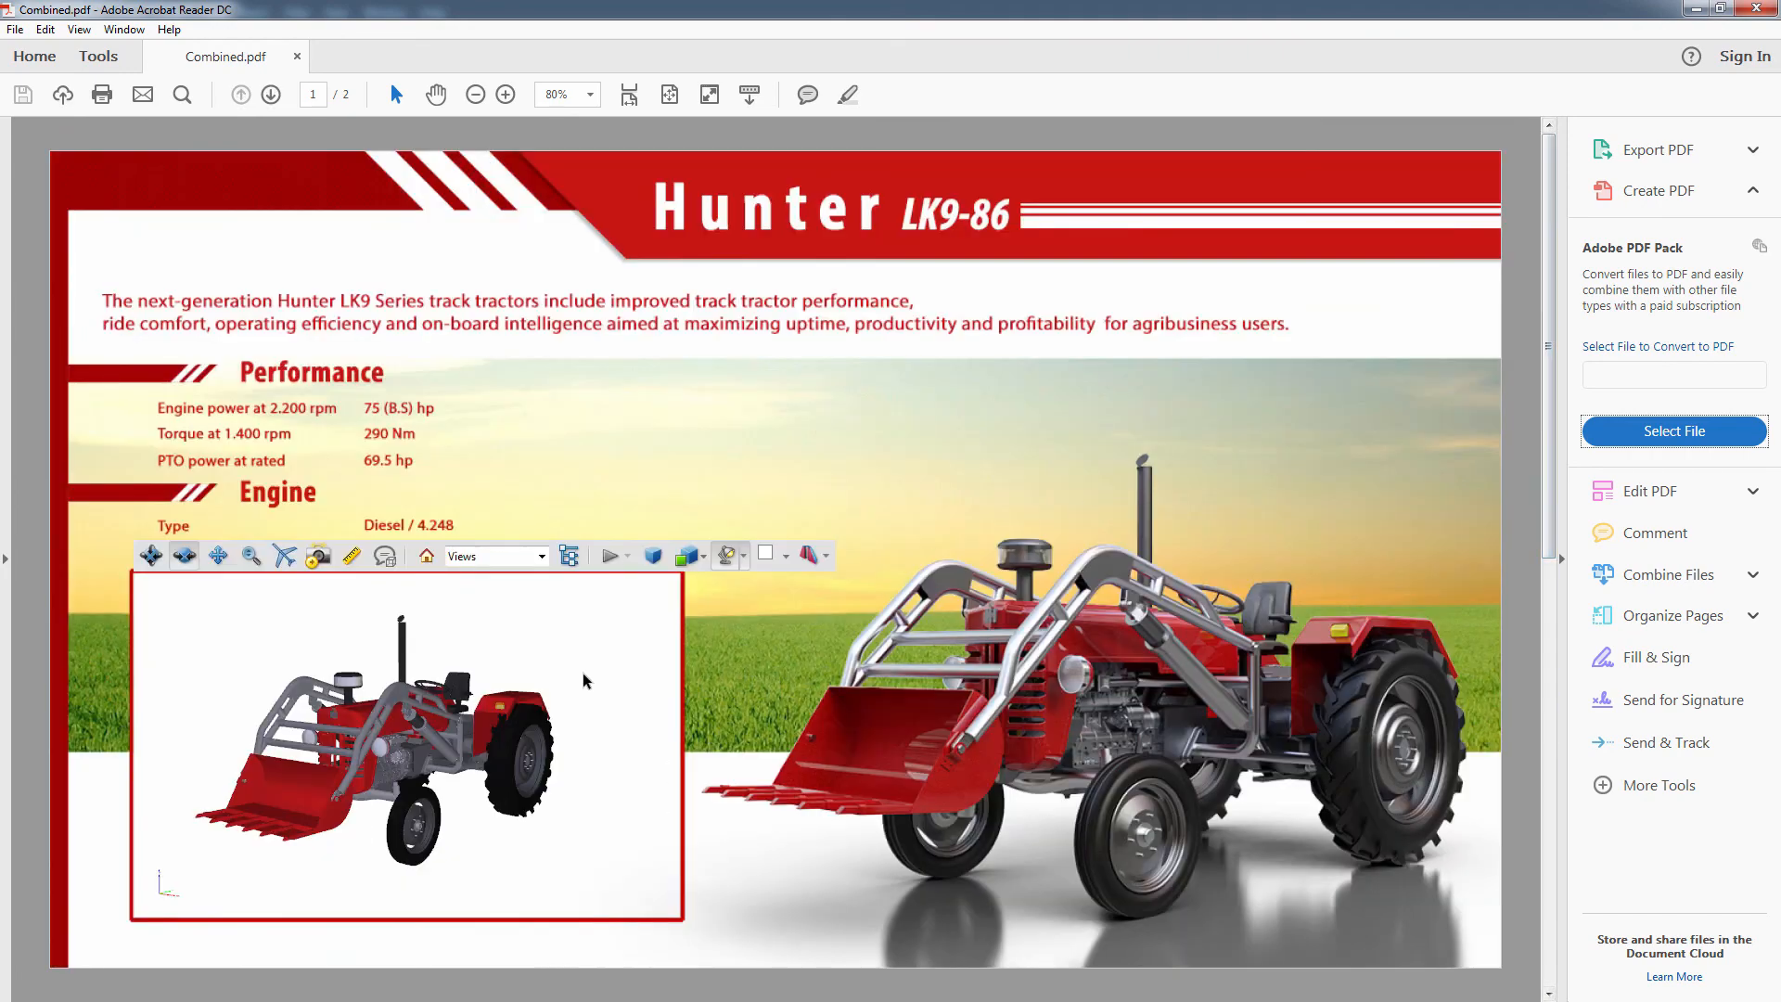
mouse_move(577, 671)
mouse_down()
mouse_move(515, 660)
mouse_move(560, 640)
mouse_move(560, 666)
mouse_up()
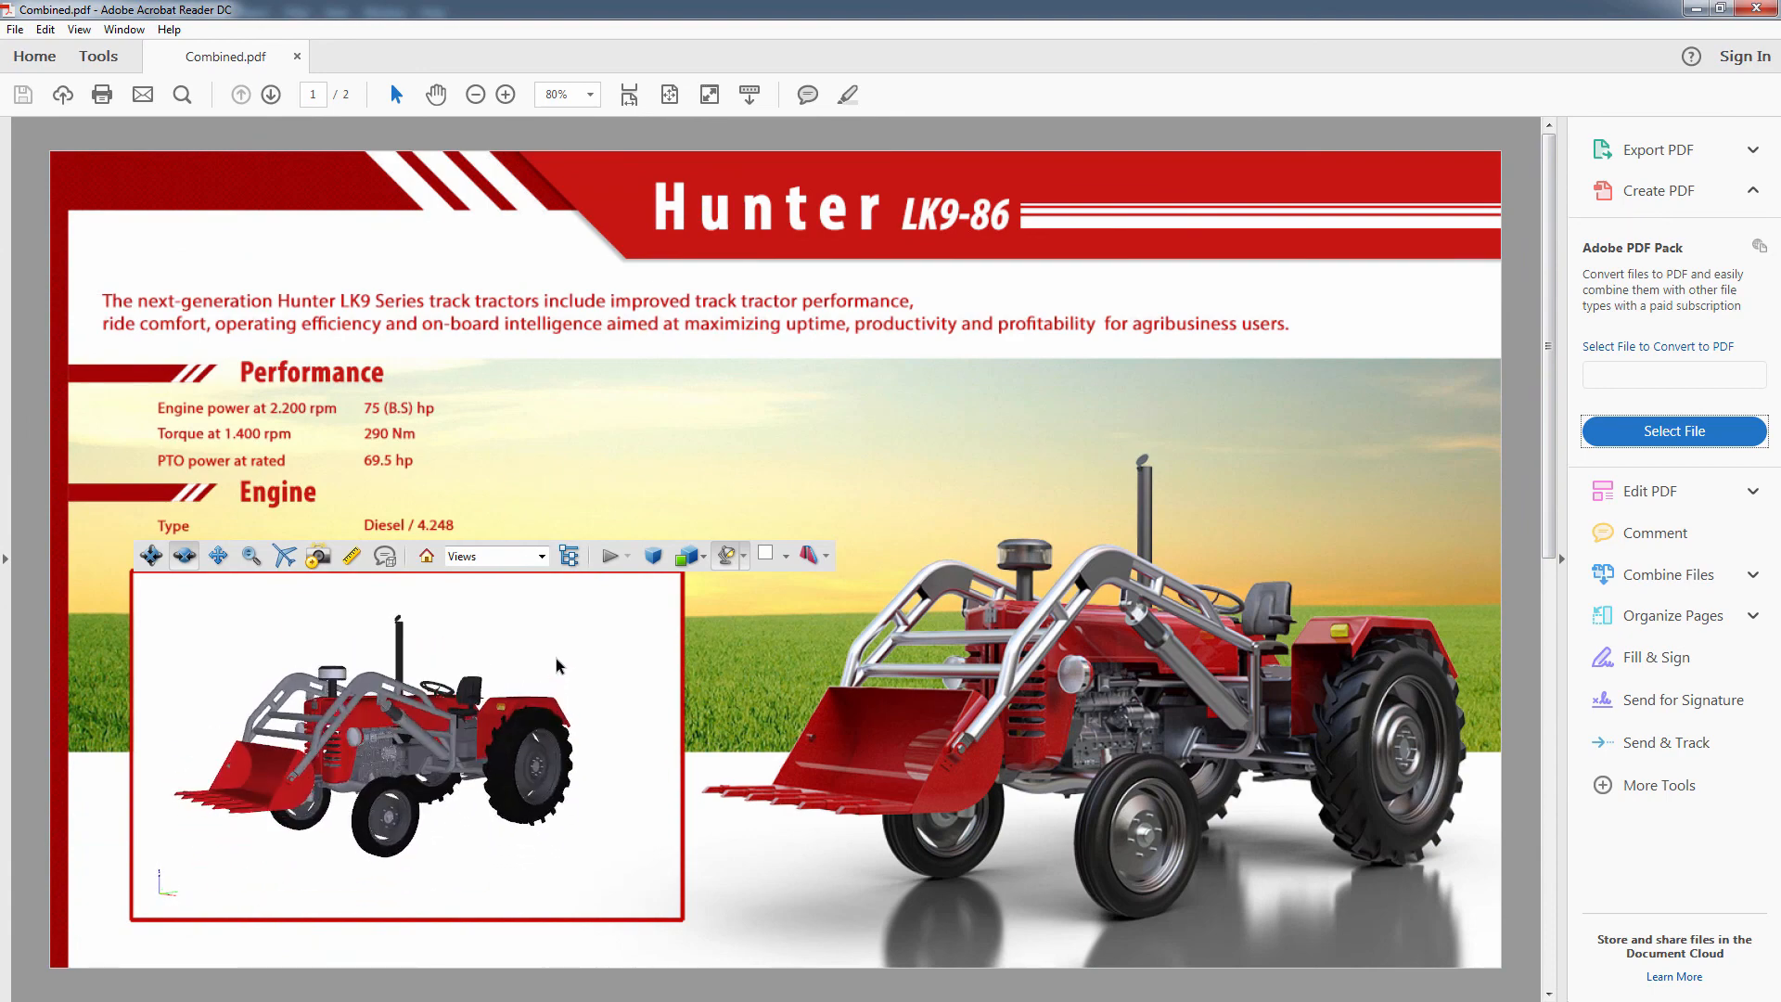